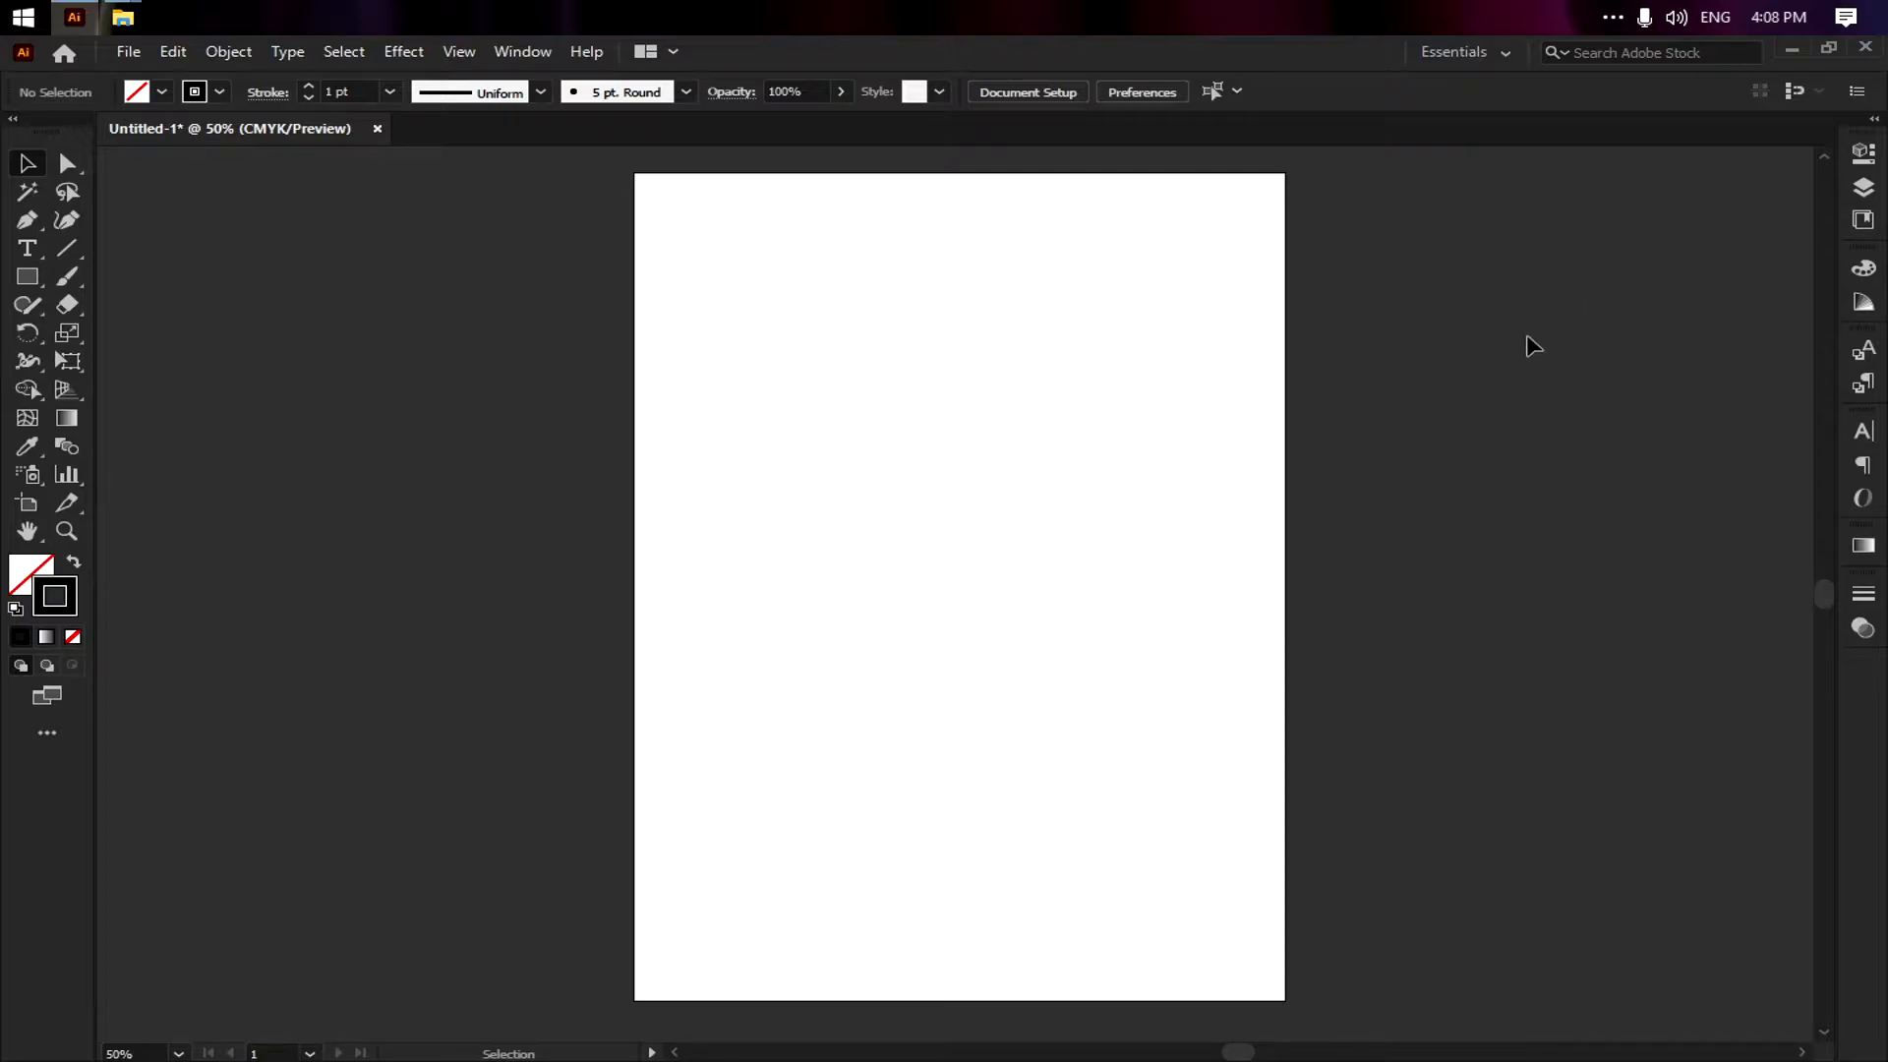
pyautogui.click(28, 222)
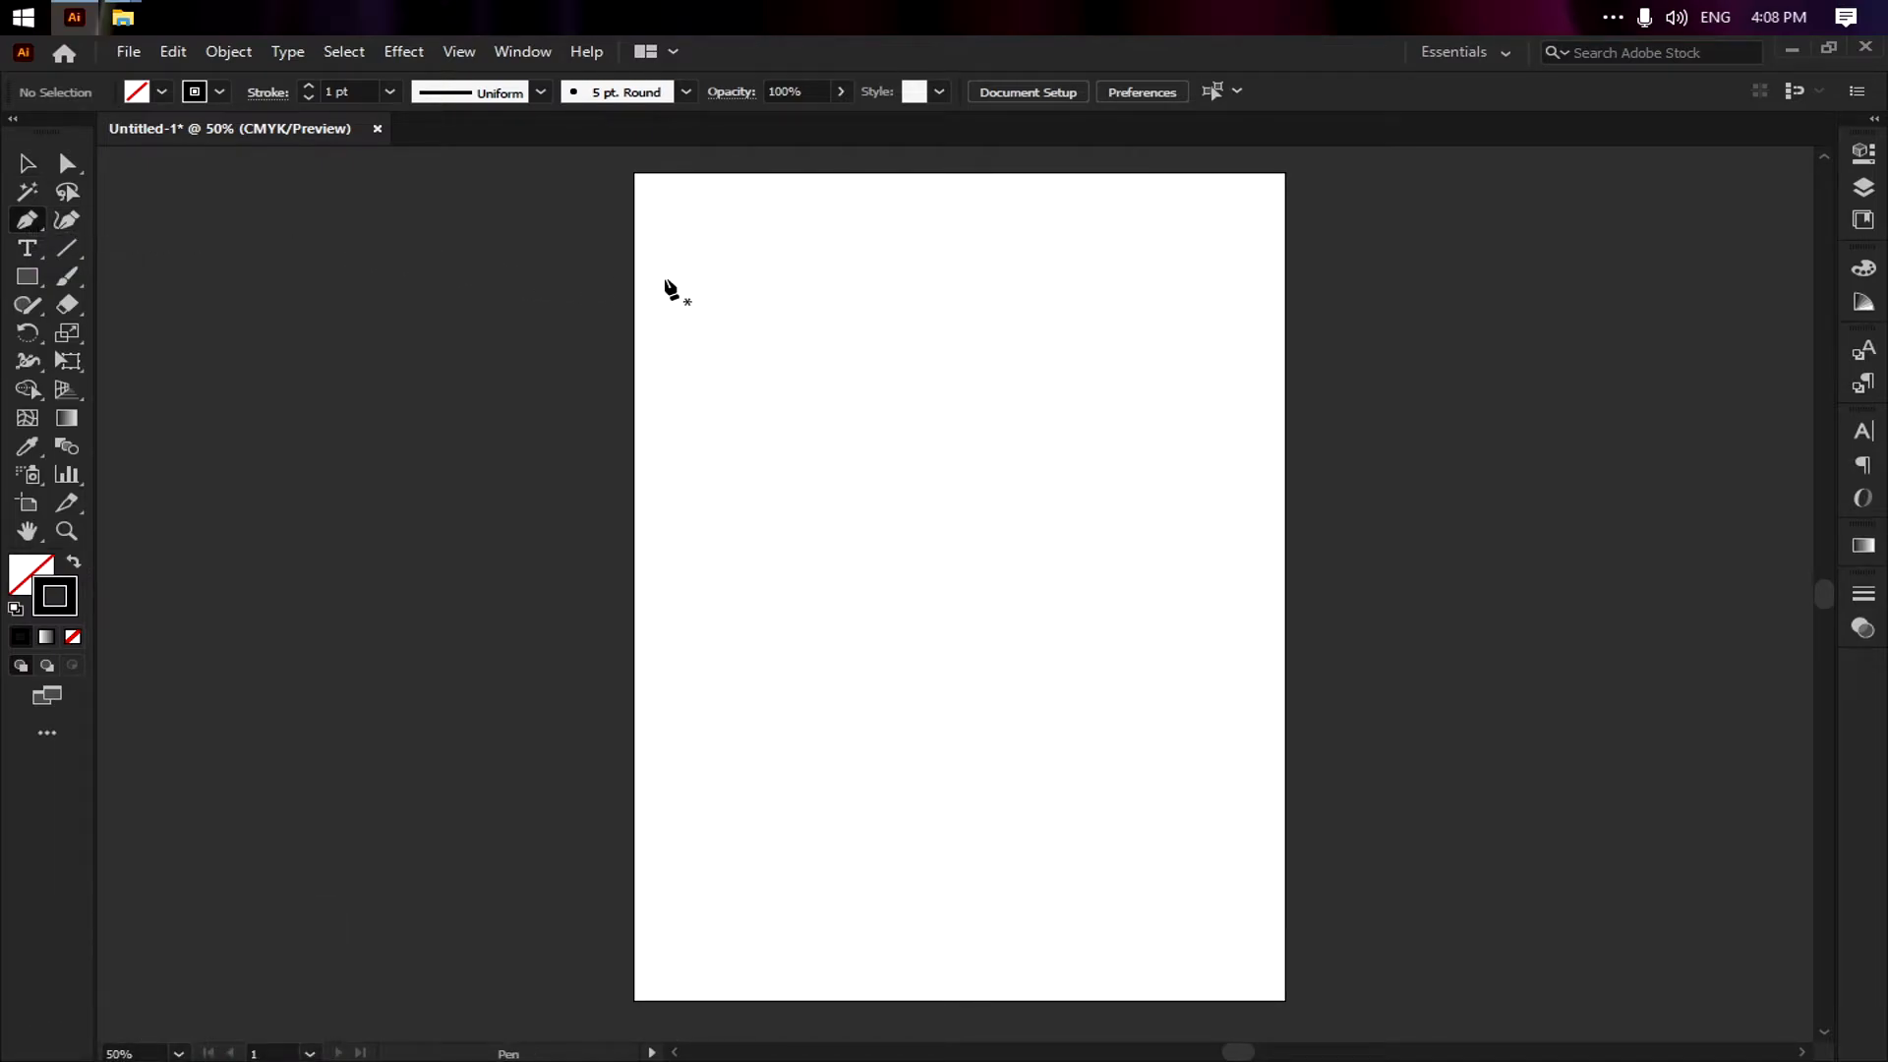
pyautogui.click(22, 169)
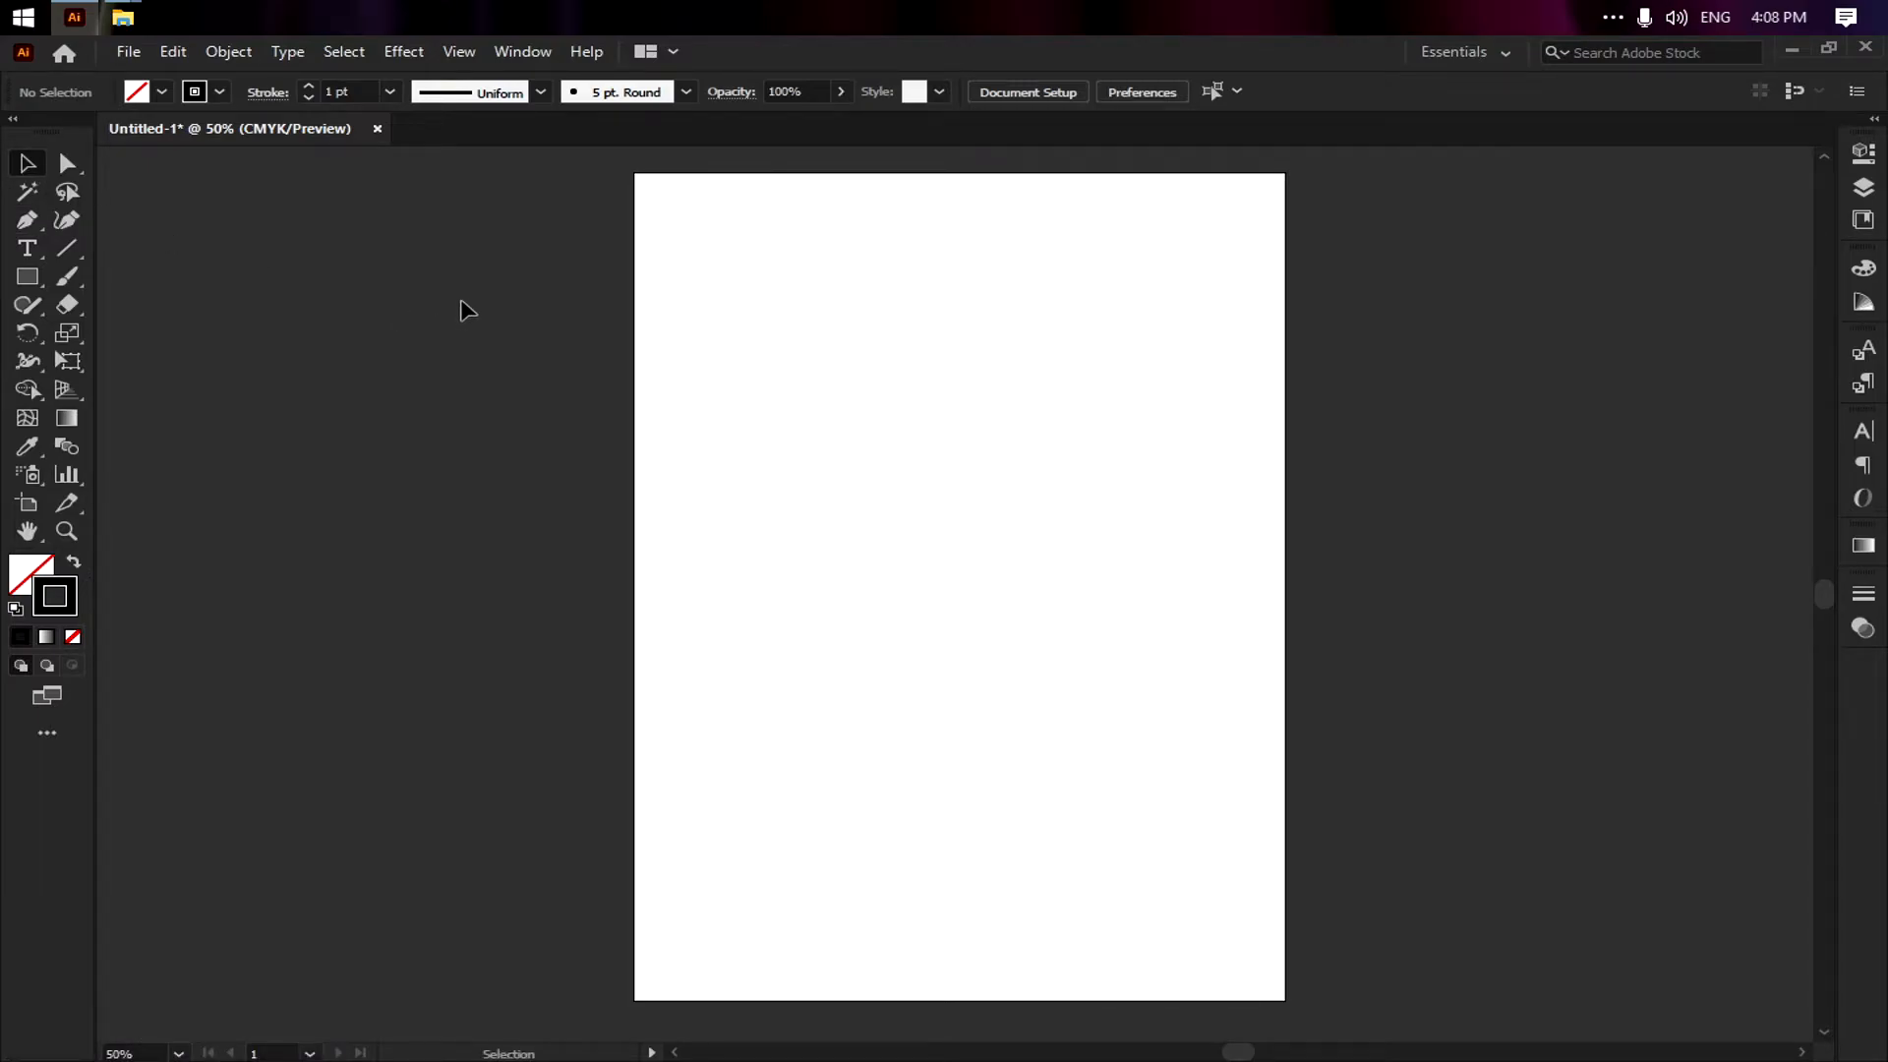
pyautogui.press('p')
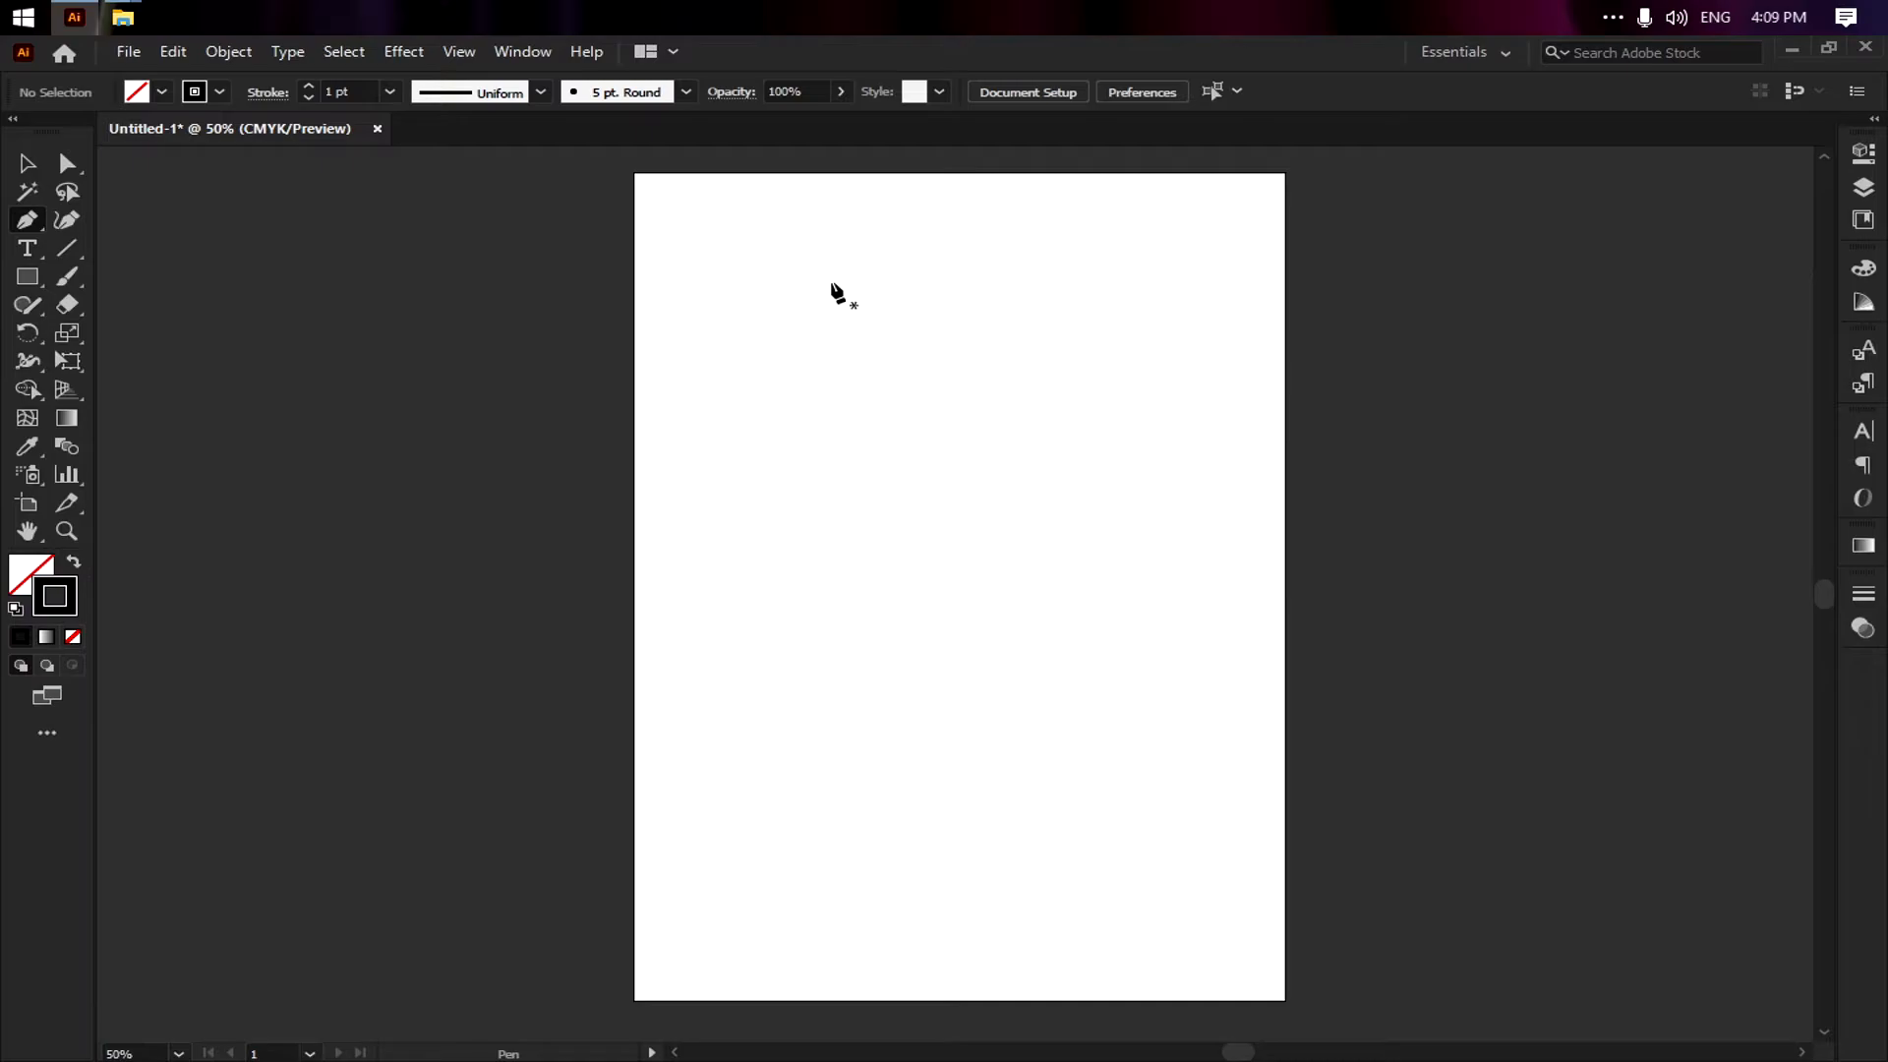
# Place the riot-fist-white-red image from New folder (2) onto the artboard and undo the stray Pen path drawn over it
pyautogui.click(122, 17)
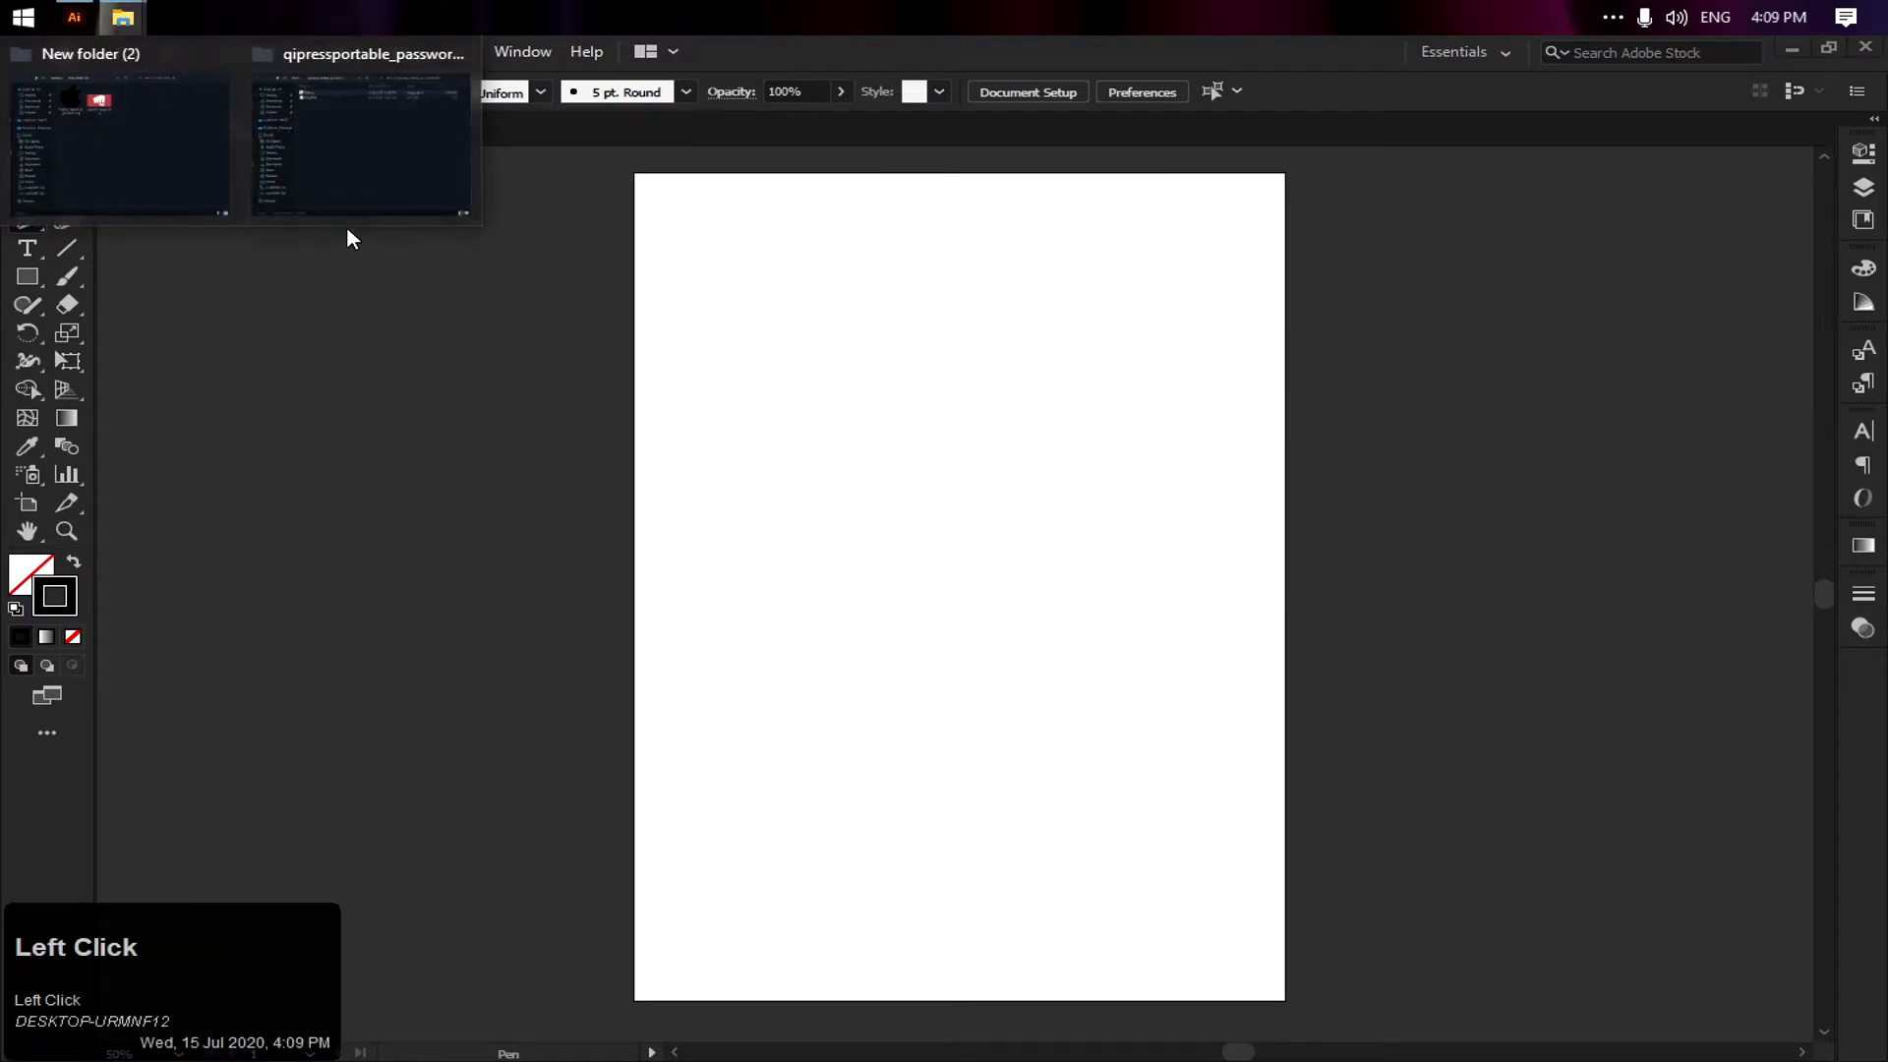
pyautogui.click(116, 138)
pyautogui.moveTo(948, 326); pyautogui.dragTo(1160, 216)
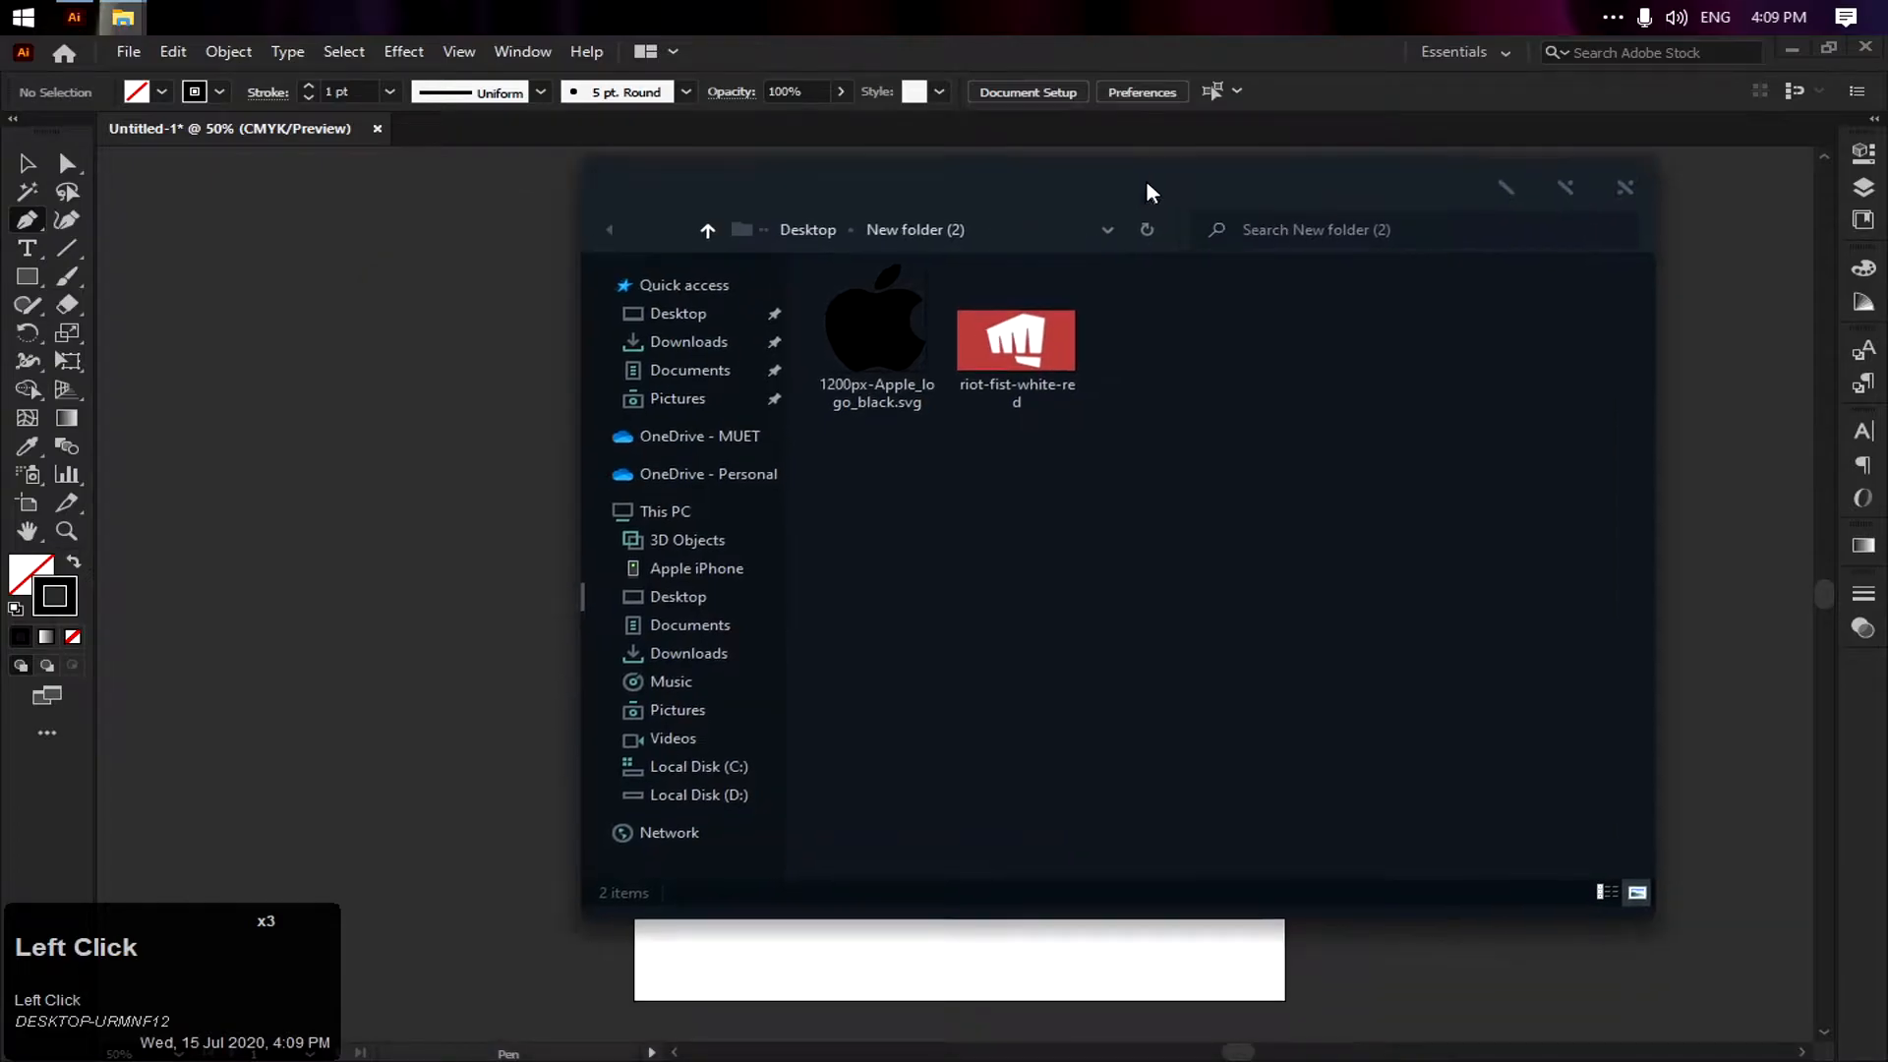
pyautogui.click(1024, 397)
pyautogui.moveTo(1002, 183); pyautogui.dragTo(1657, 290)
pyautogui.moveTo(1507, 470); pyautogui.dragTo(793, 425)
pyautogui.click(792, 423)
pyautogui.moveTo(1425, 300); pyautogui.dragTo(624, 257)
pyautogui.click(1213, 249)
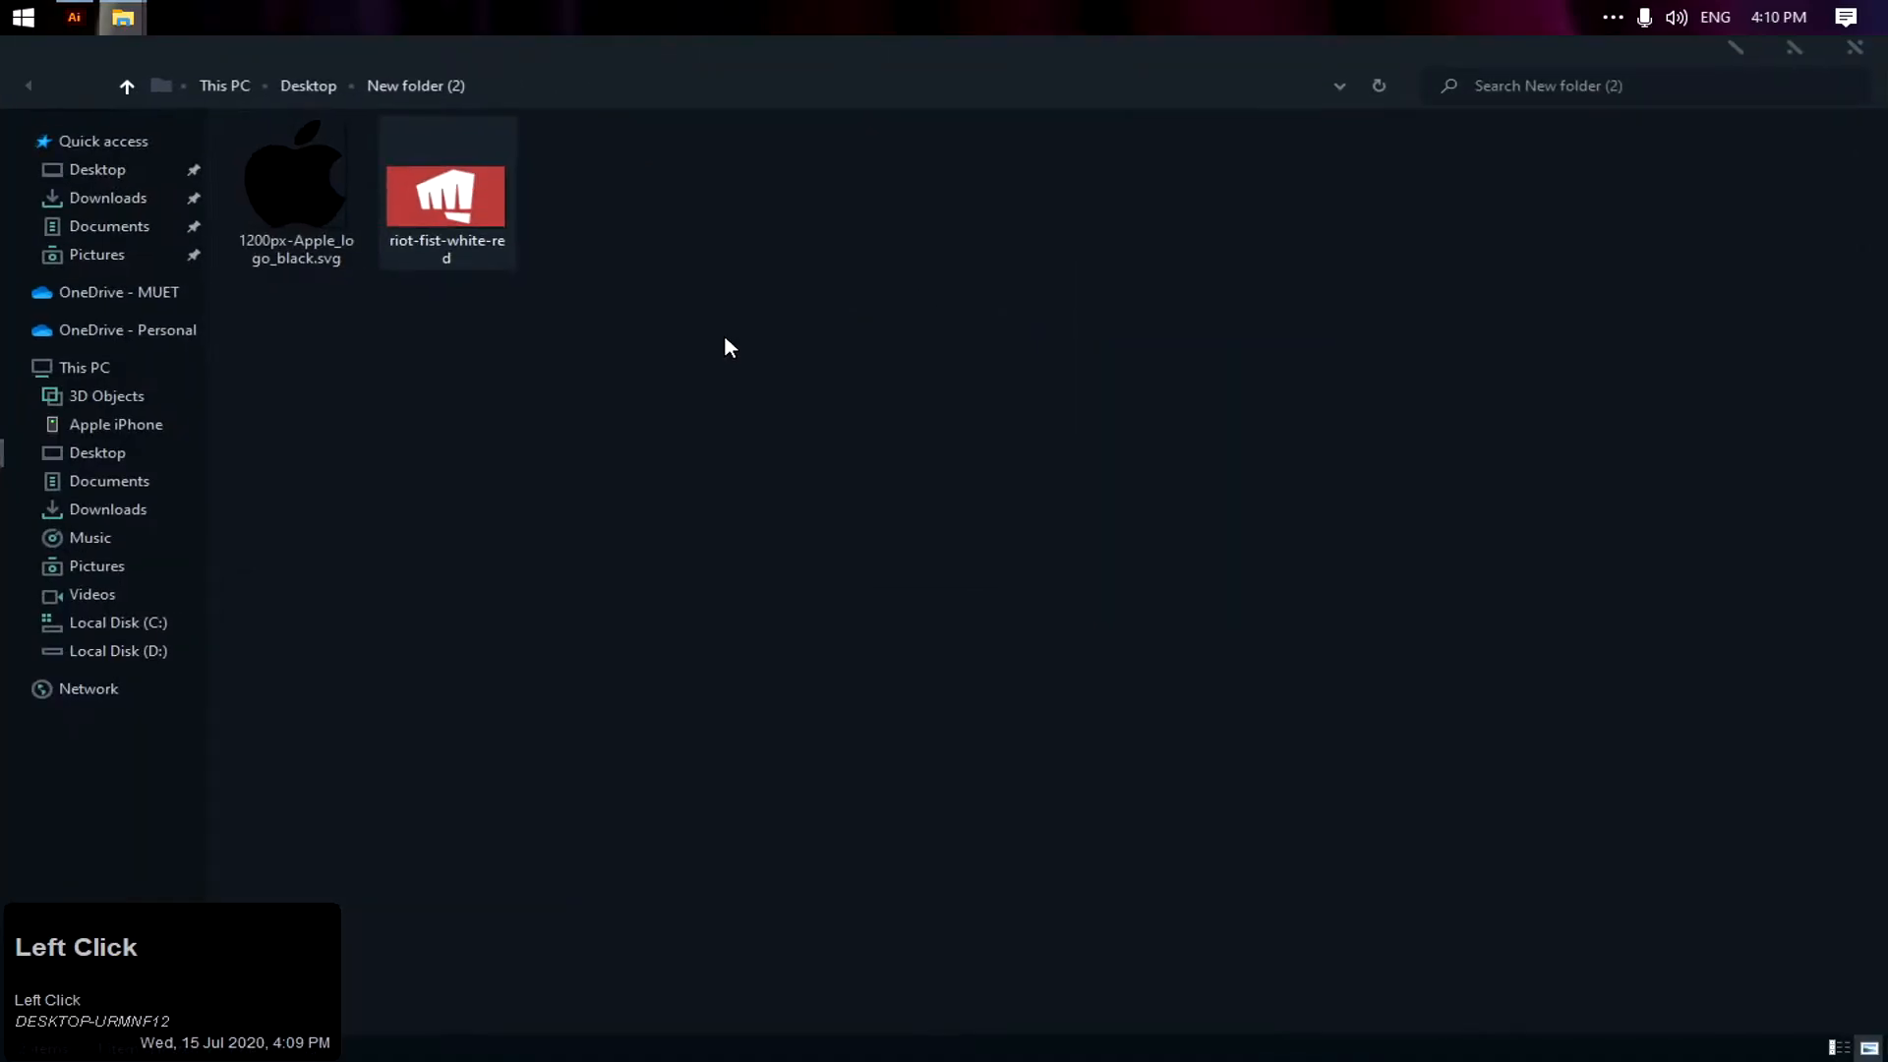
pyautogui.click(1736, 47)
pyautogui.moveTo(810, 375); pyautogui.dragTo(1073, 430)
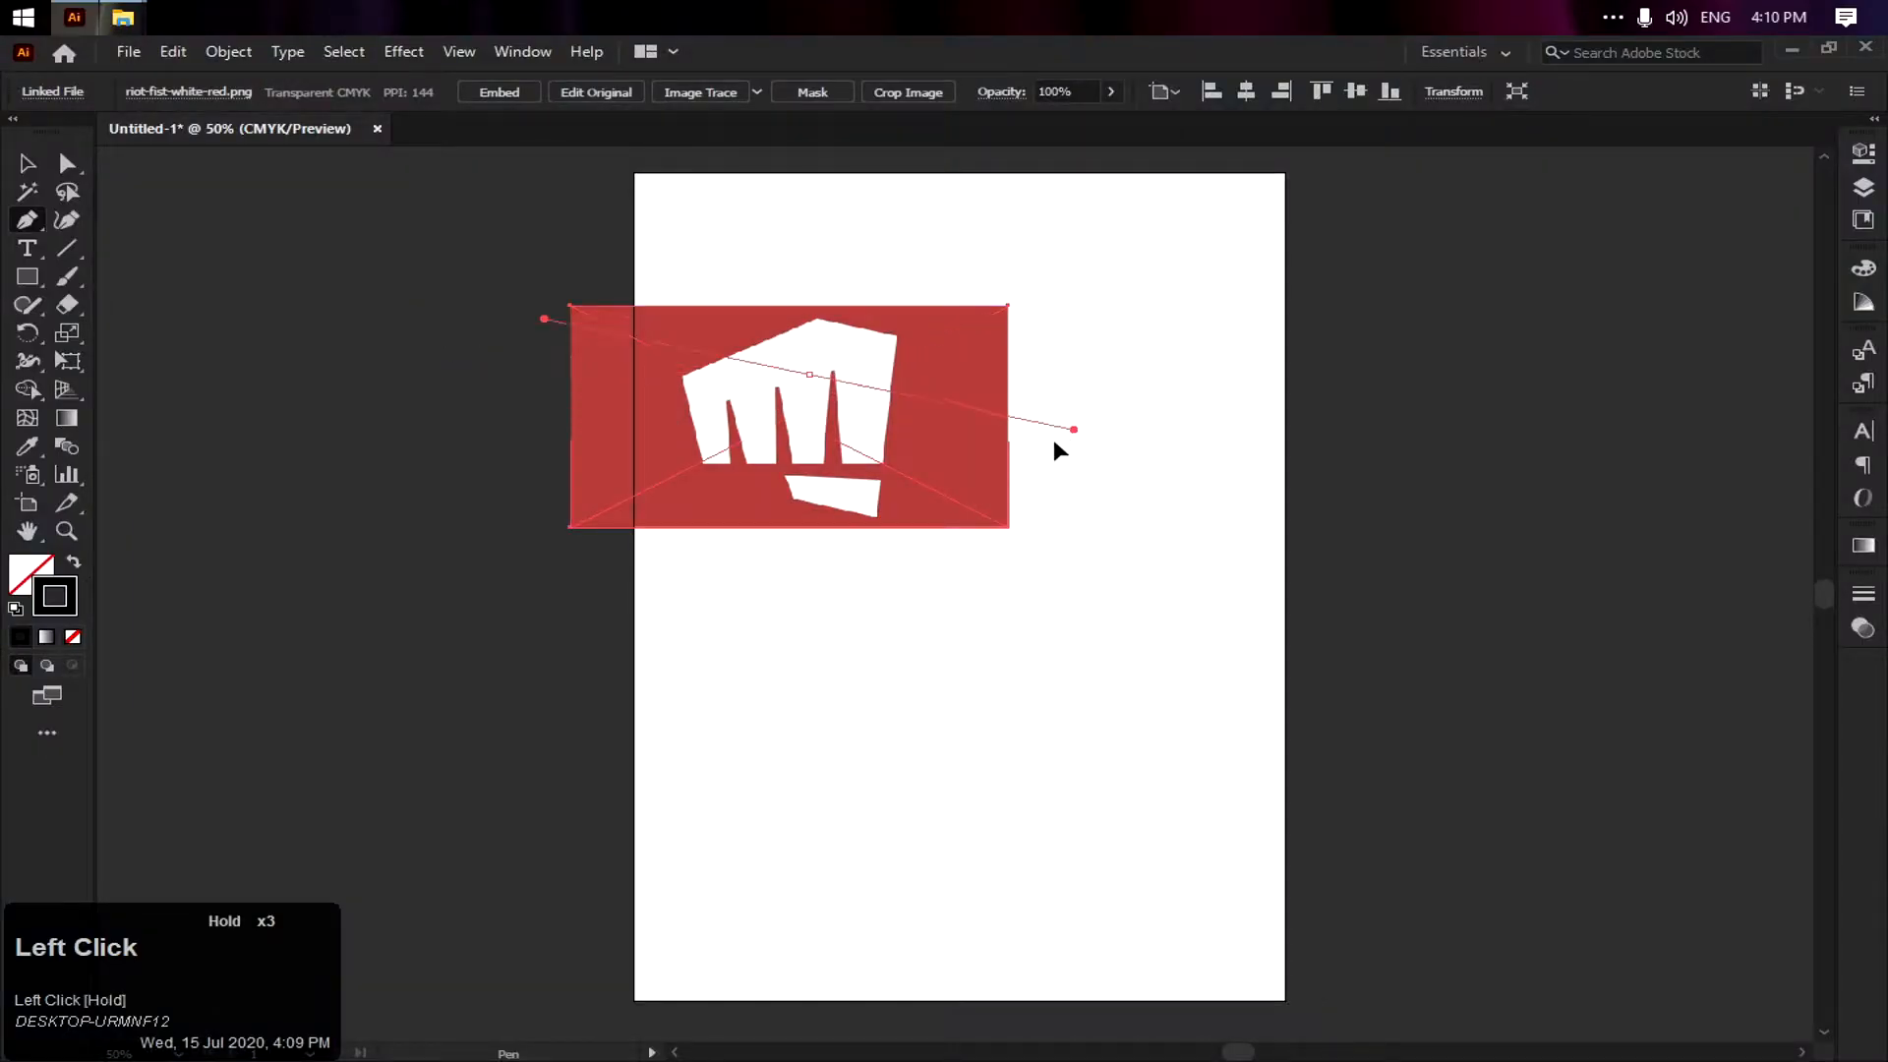
pyautogui.hotkey('ctrl', 'z')
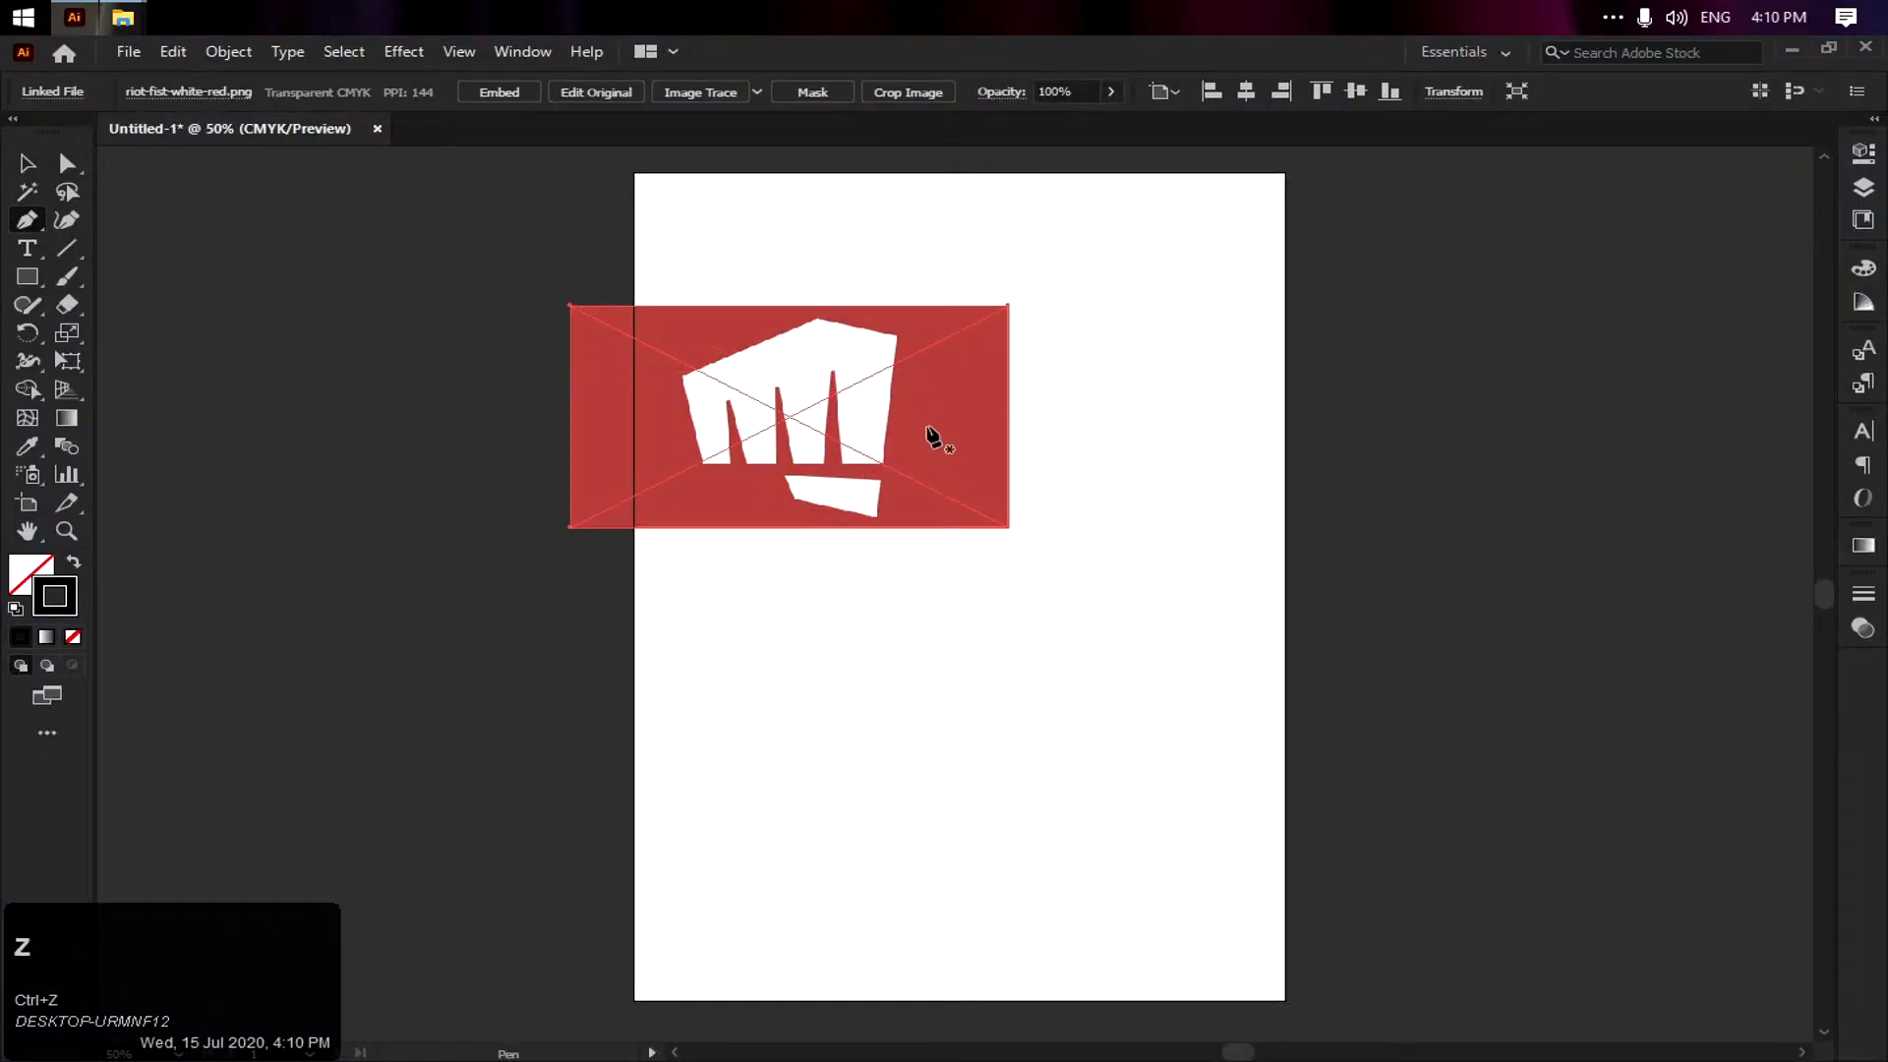
# Move the placed fist image fully onto the upper half of the artboard with the Selection tool
pyautogui.press('v')
pyautogui.click(896, 398)
pyautogui.moveTo(770, 401); pyautogui.dragTo(960, 460)
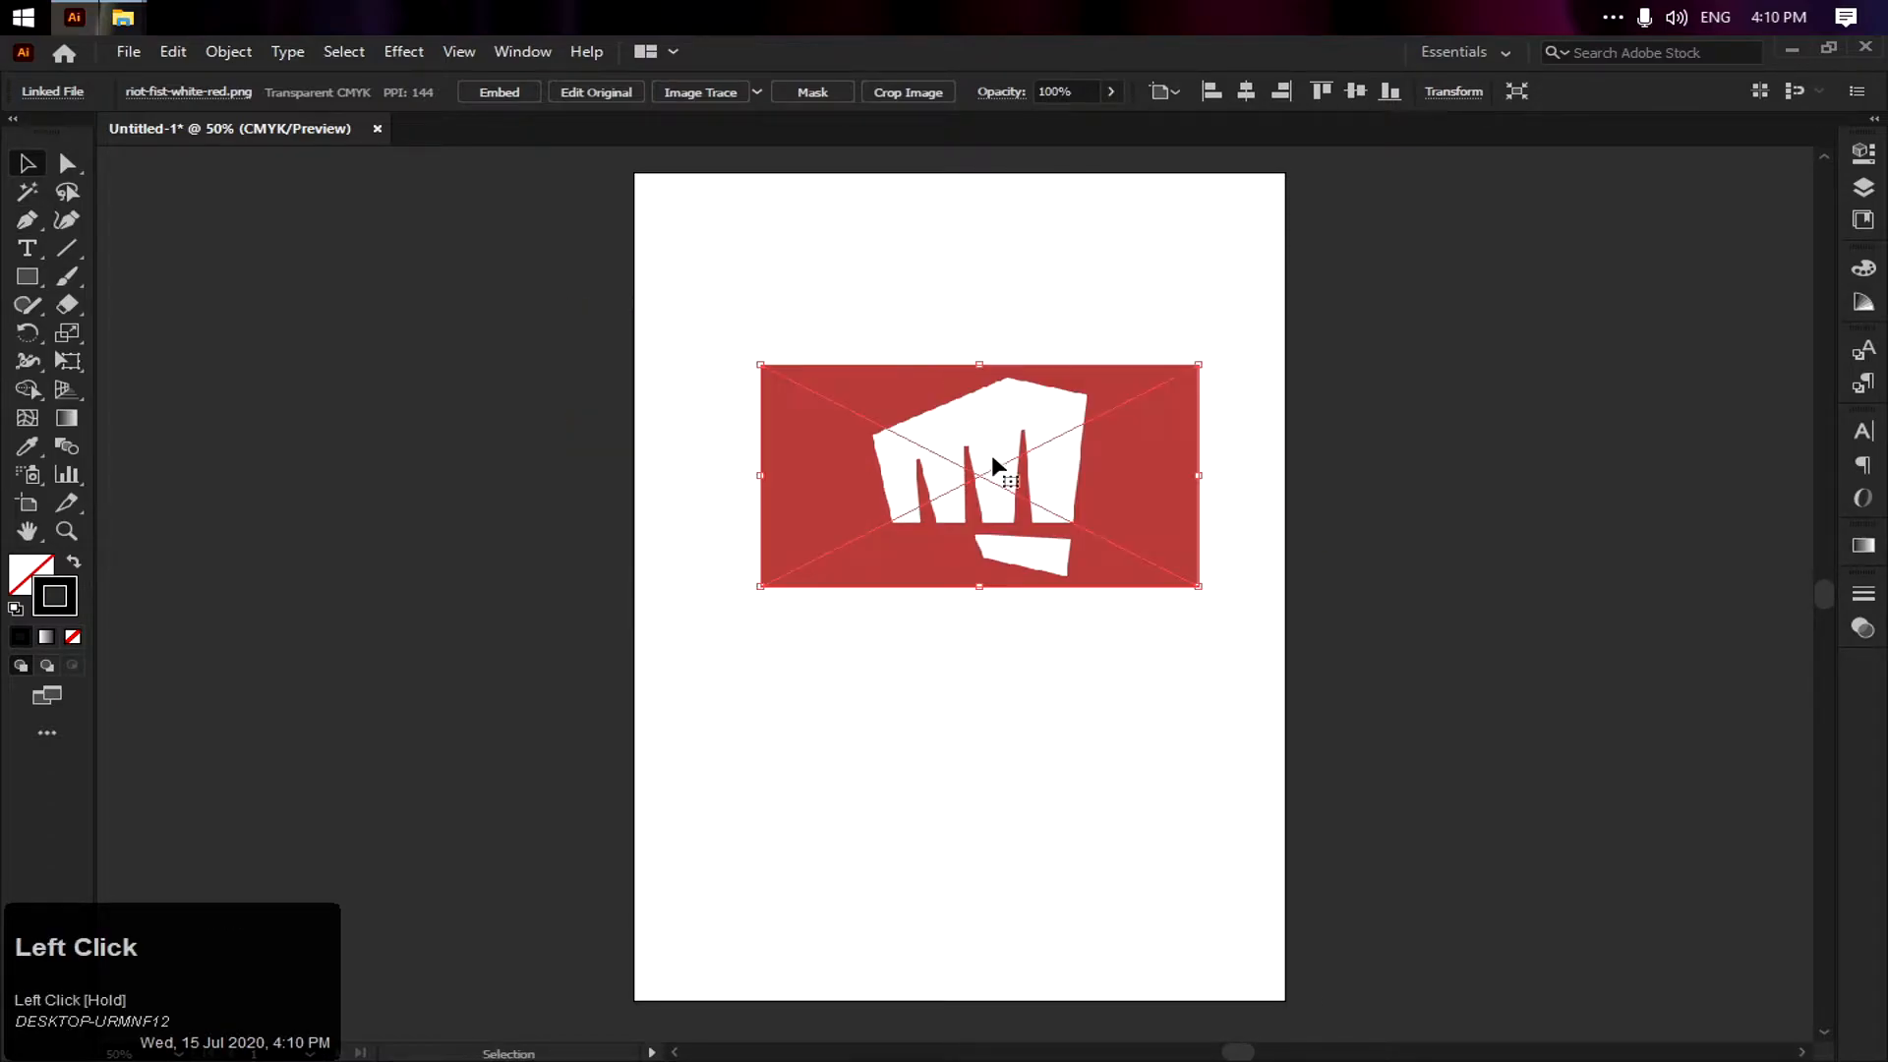
pyautogui.click(26, 163)
pyautogui.moveTo(948, 469); pyautogui.dragTo(946, 403)
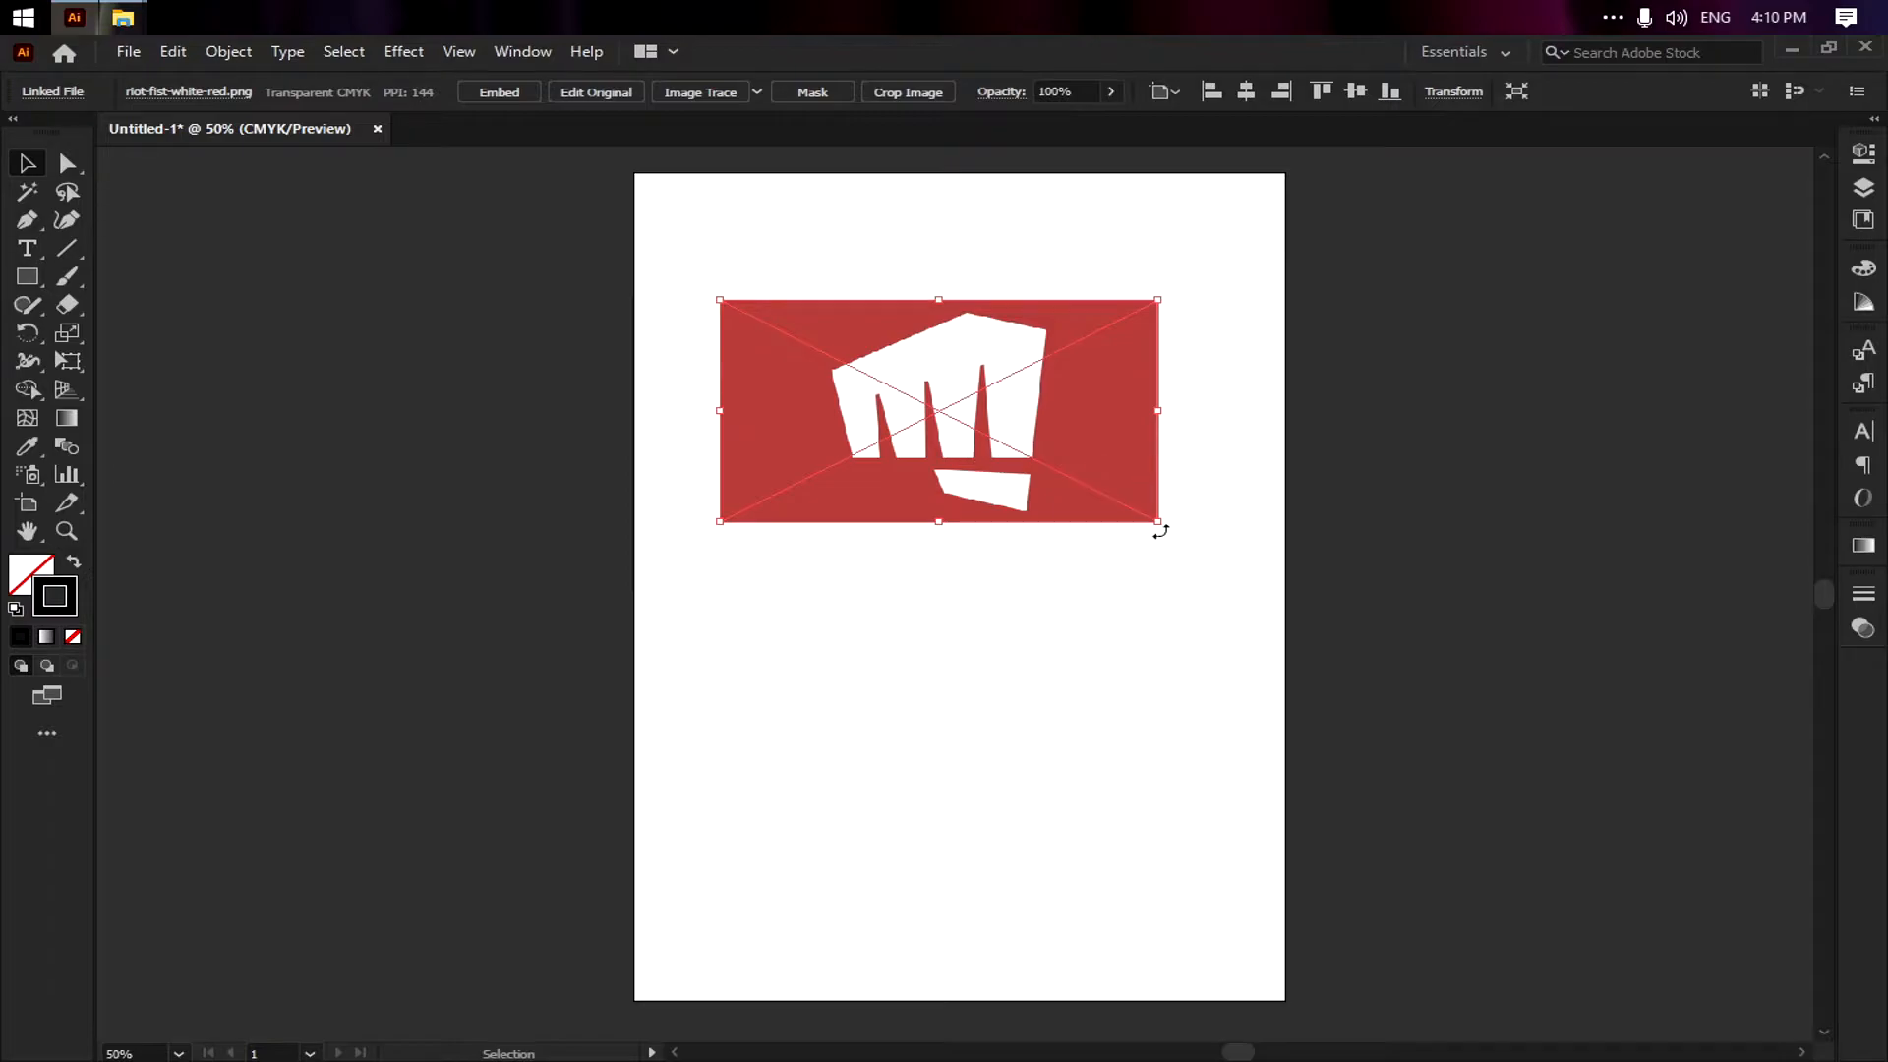
# Enlarge the fist image proportionally to nearly the artboard's width and reposition it within the artboard's upper half
pyautogui.moveTo(1158, 521); pyautogui.dragTo(1242, 604)
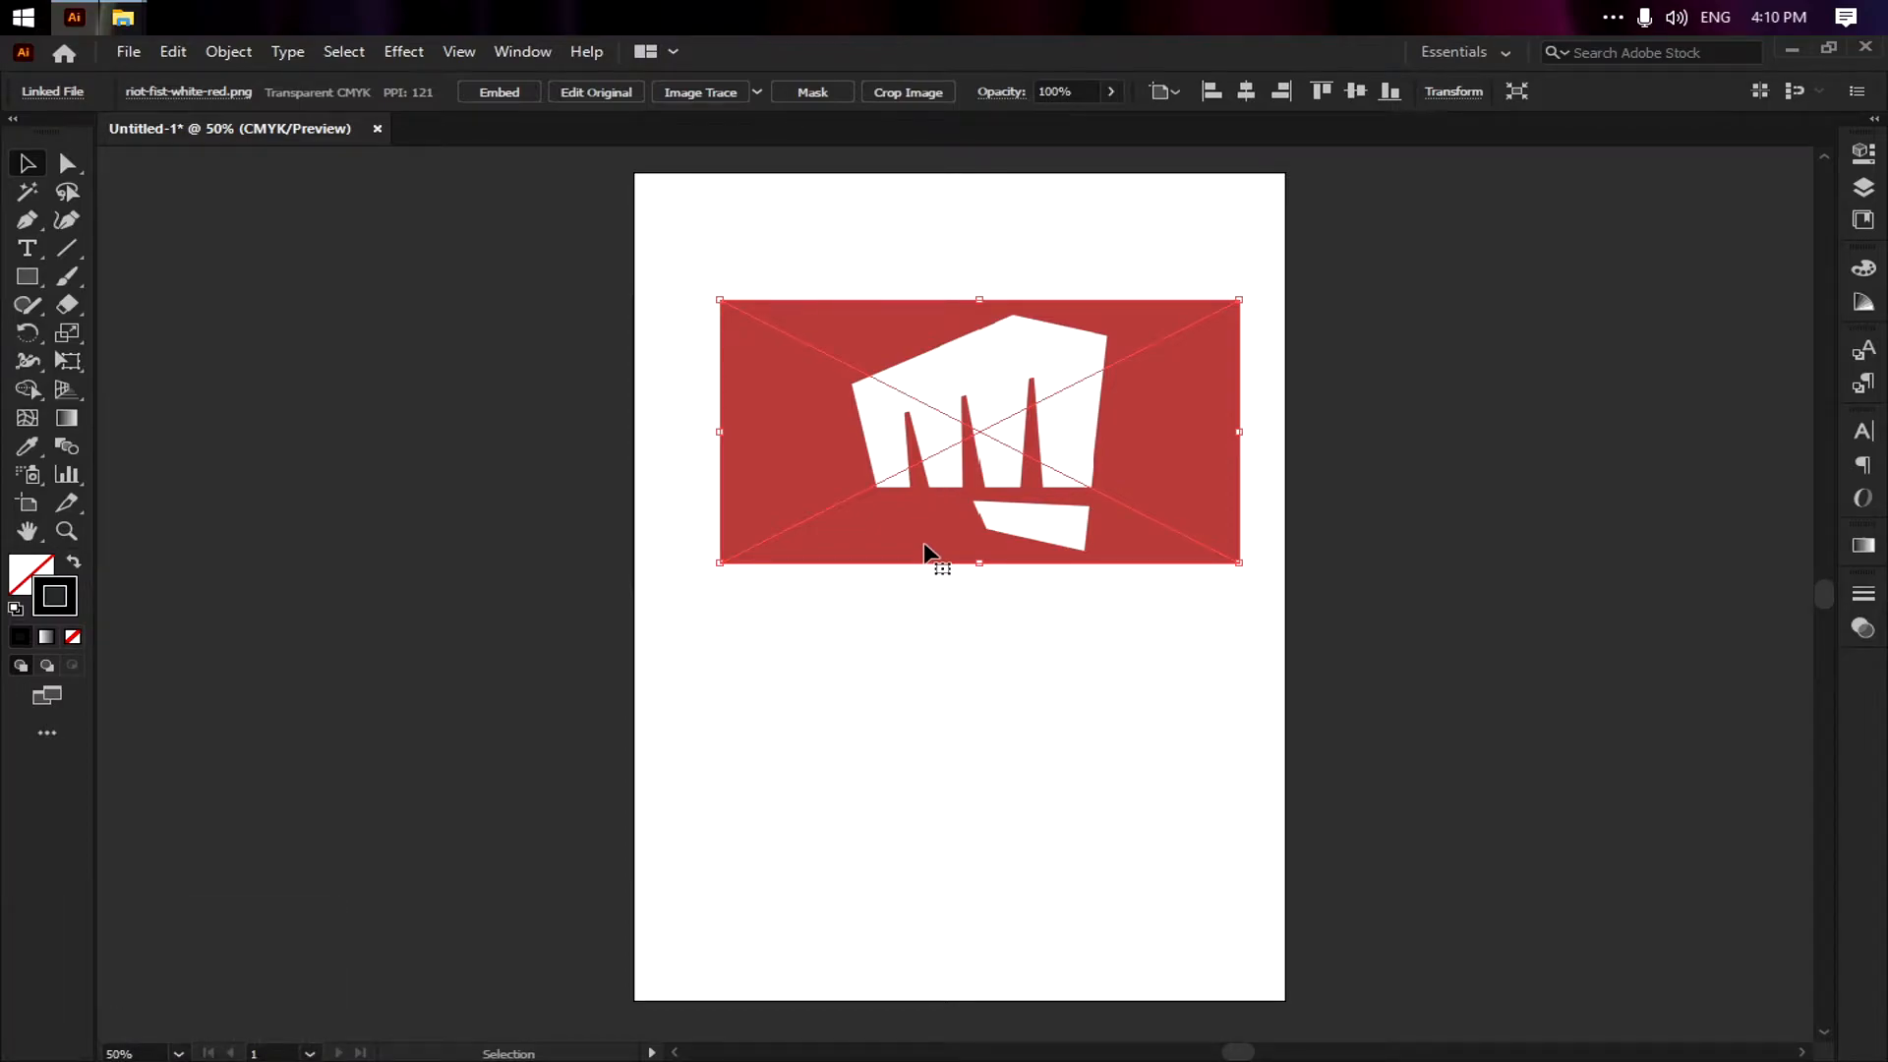
pyautogui.moveTo(961, 392); pyautogui.dragTo(914, 393)
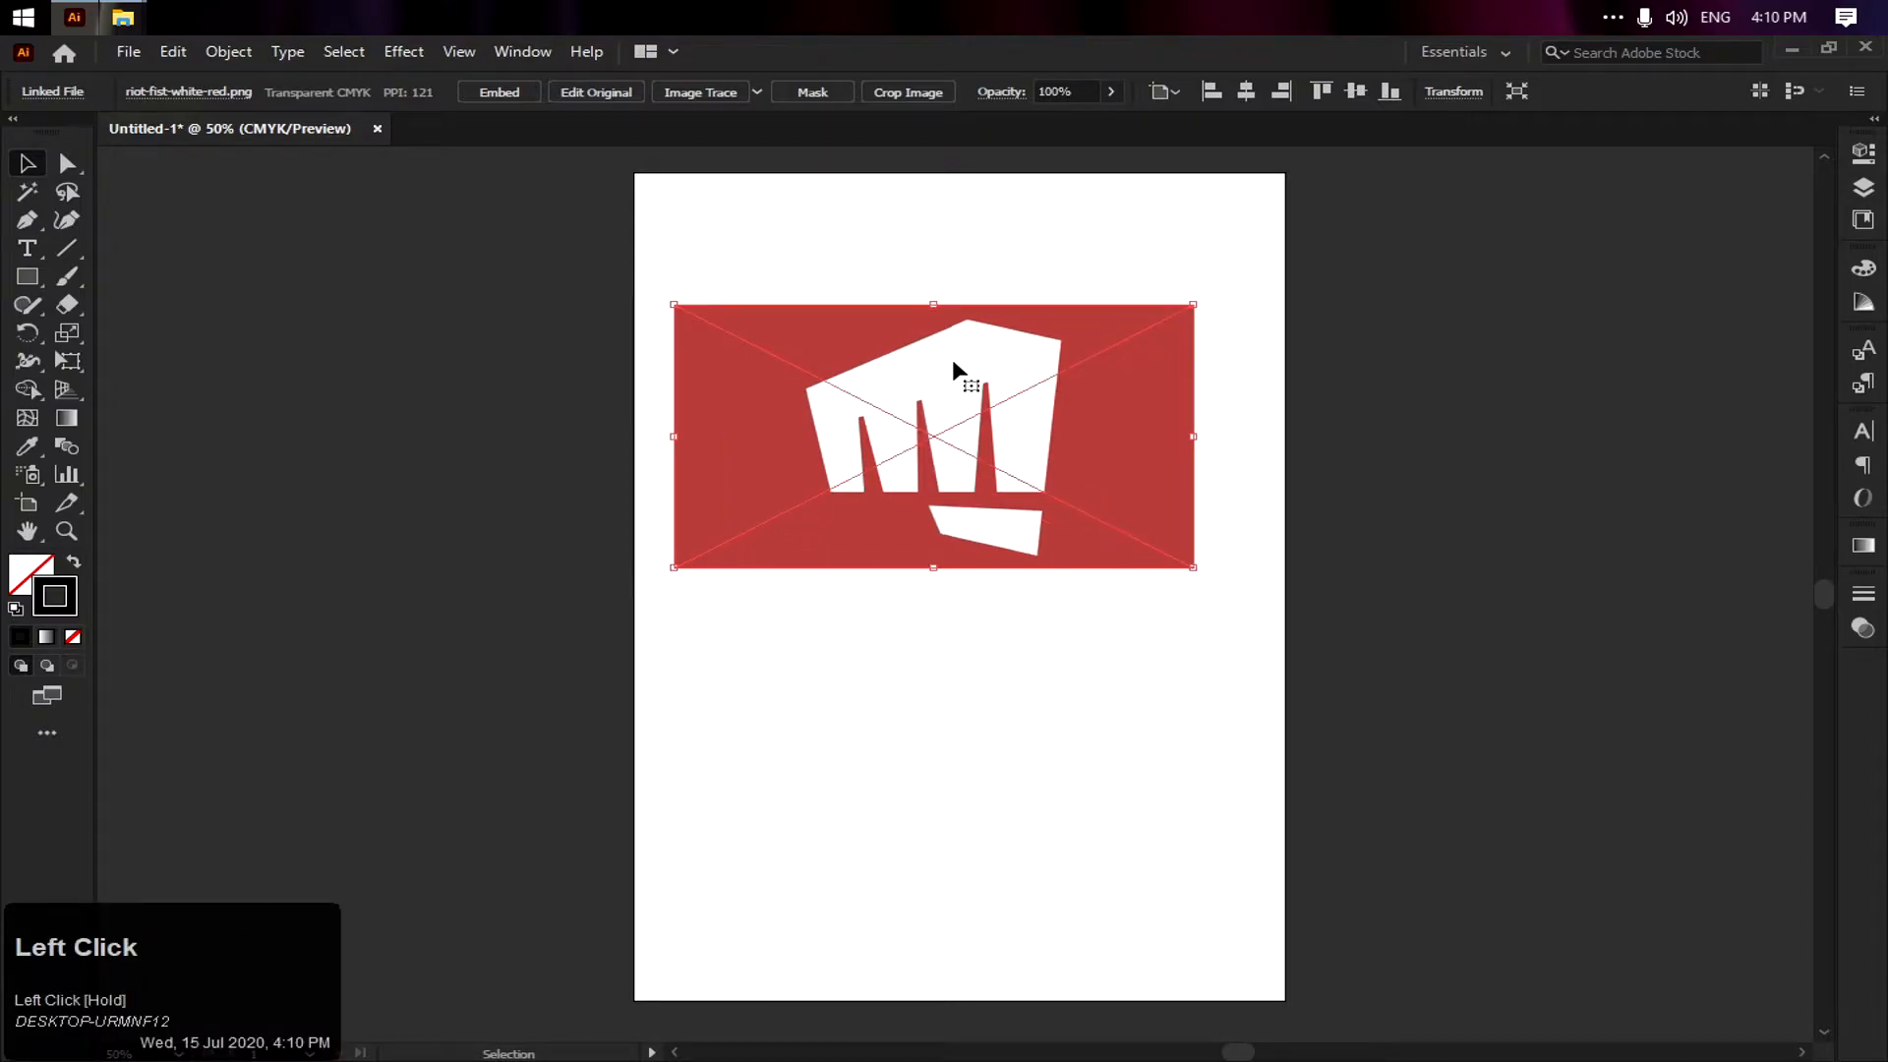
pyautogui.moveTo(674, 306); pyautogui.dragTo(594, 246)
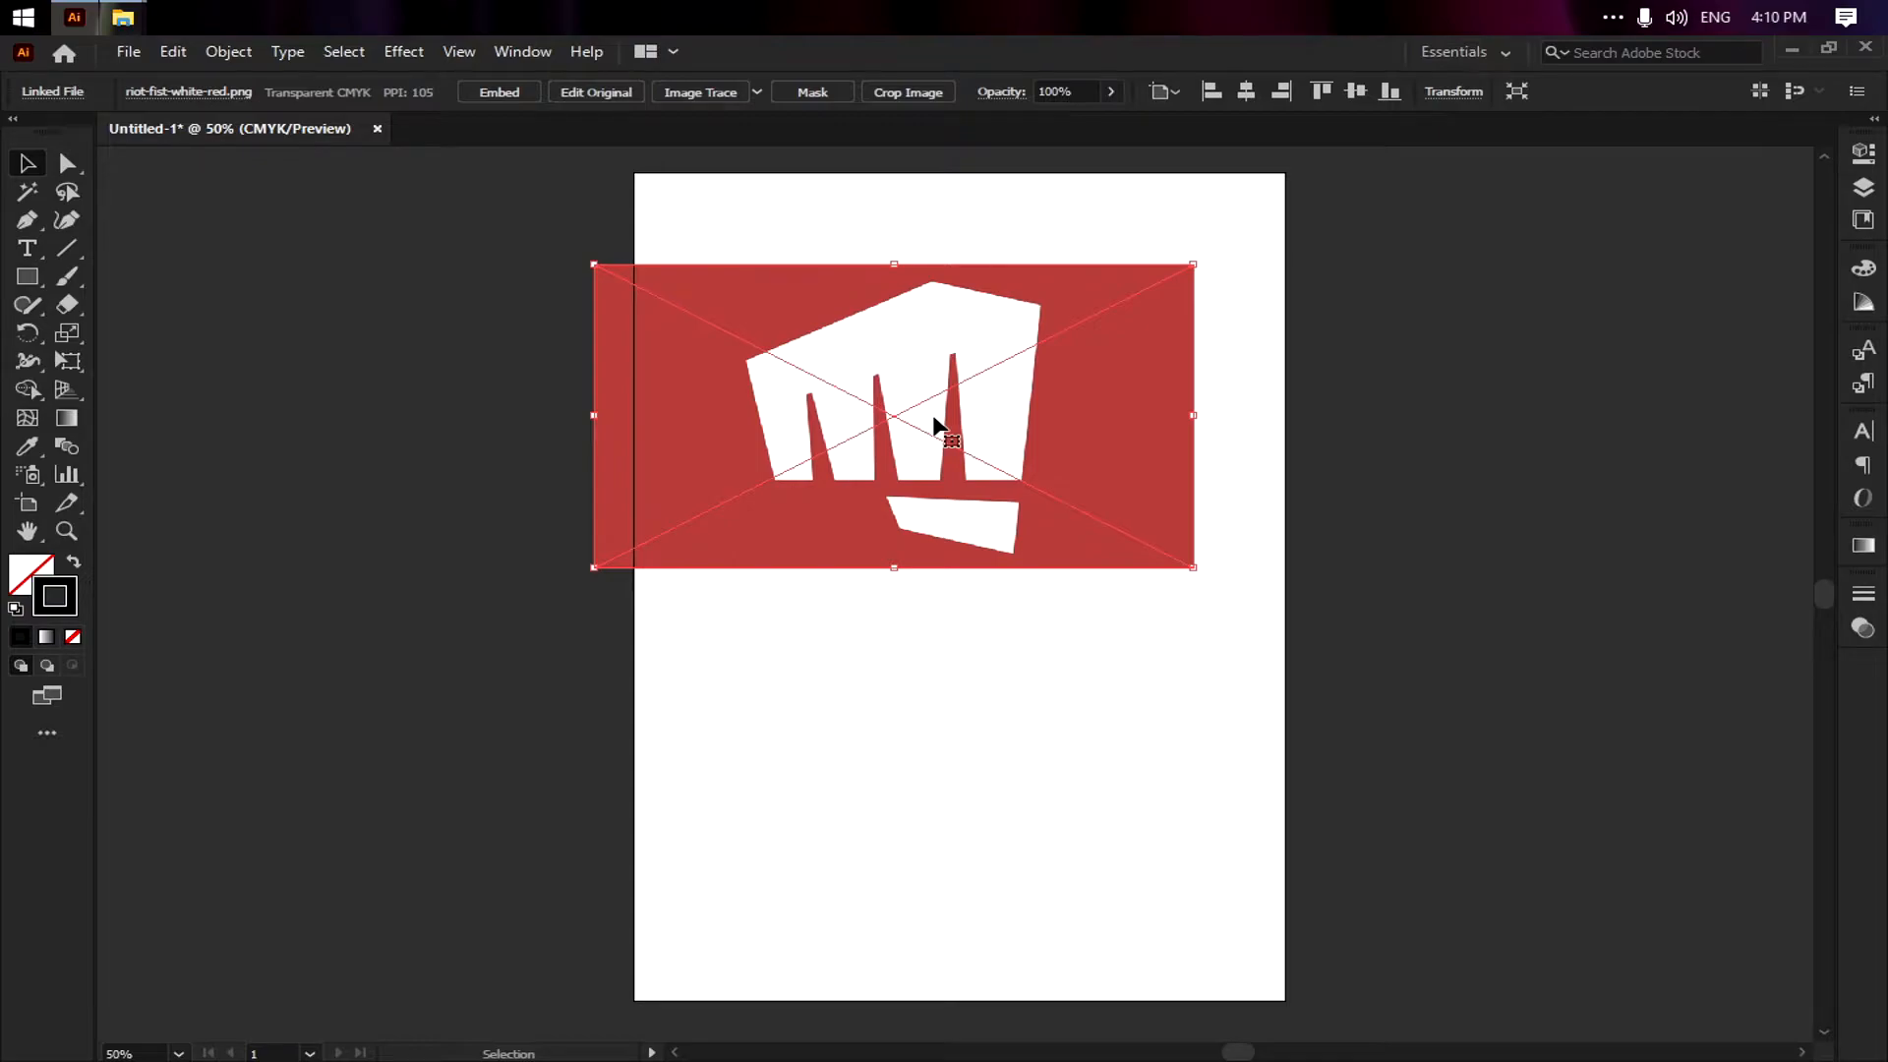
pyautogui.moveTo(901, 429); pyautogui.dragTo(956, 472)
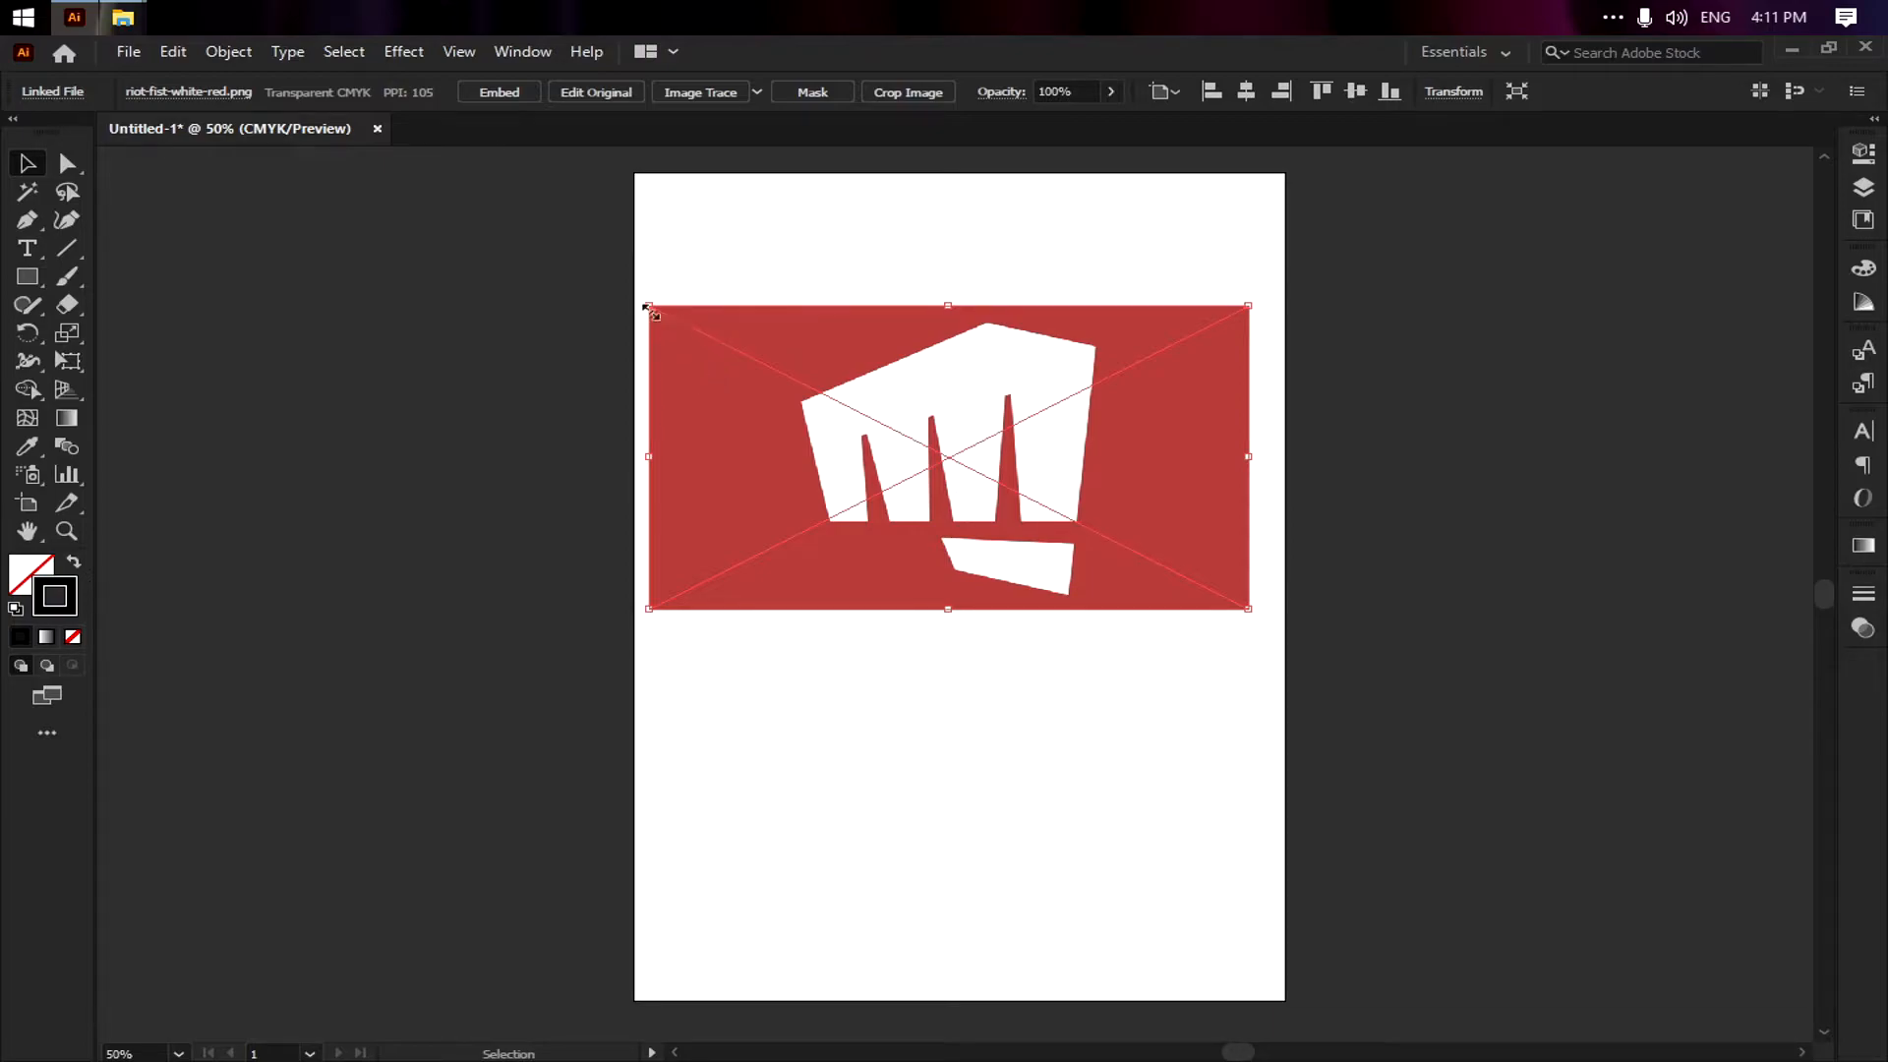
# Scale the fist image proportionally from its centre until it overhangs both artboard sides, and shift it down, centred horizontally on the artboard
pyautogui.press('shift')
pyautogui.press('alt')
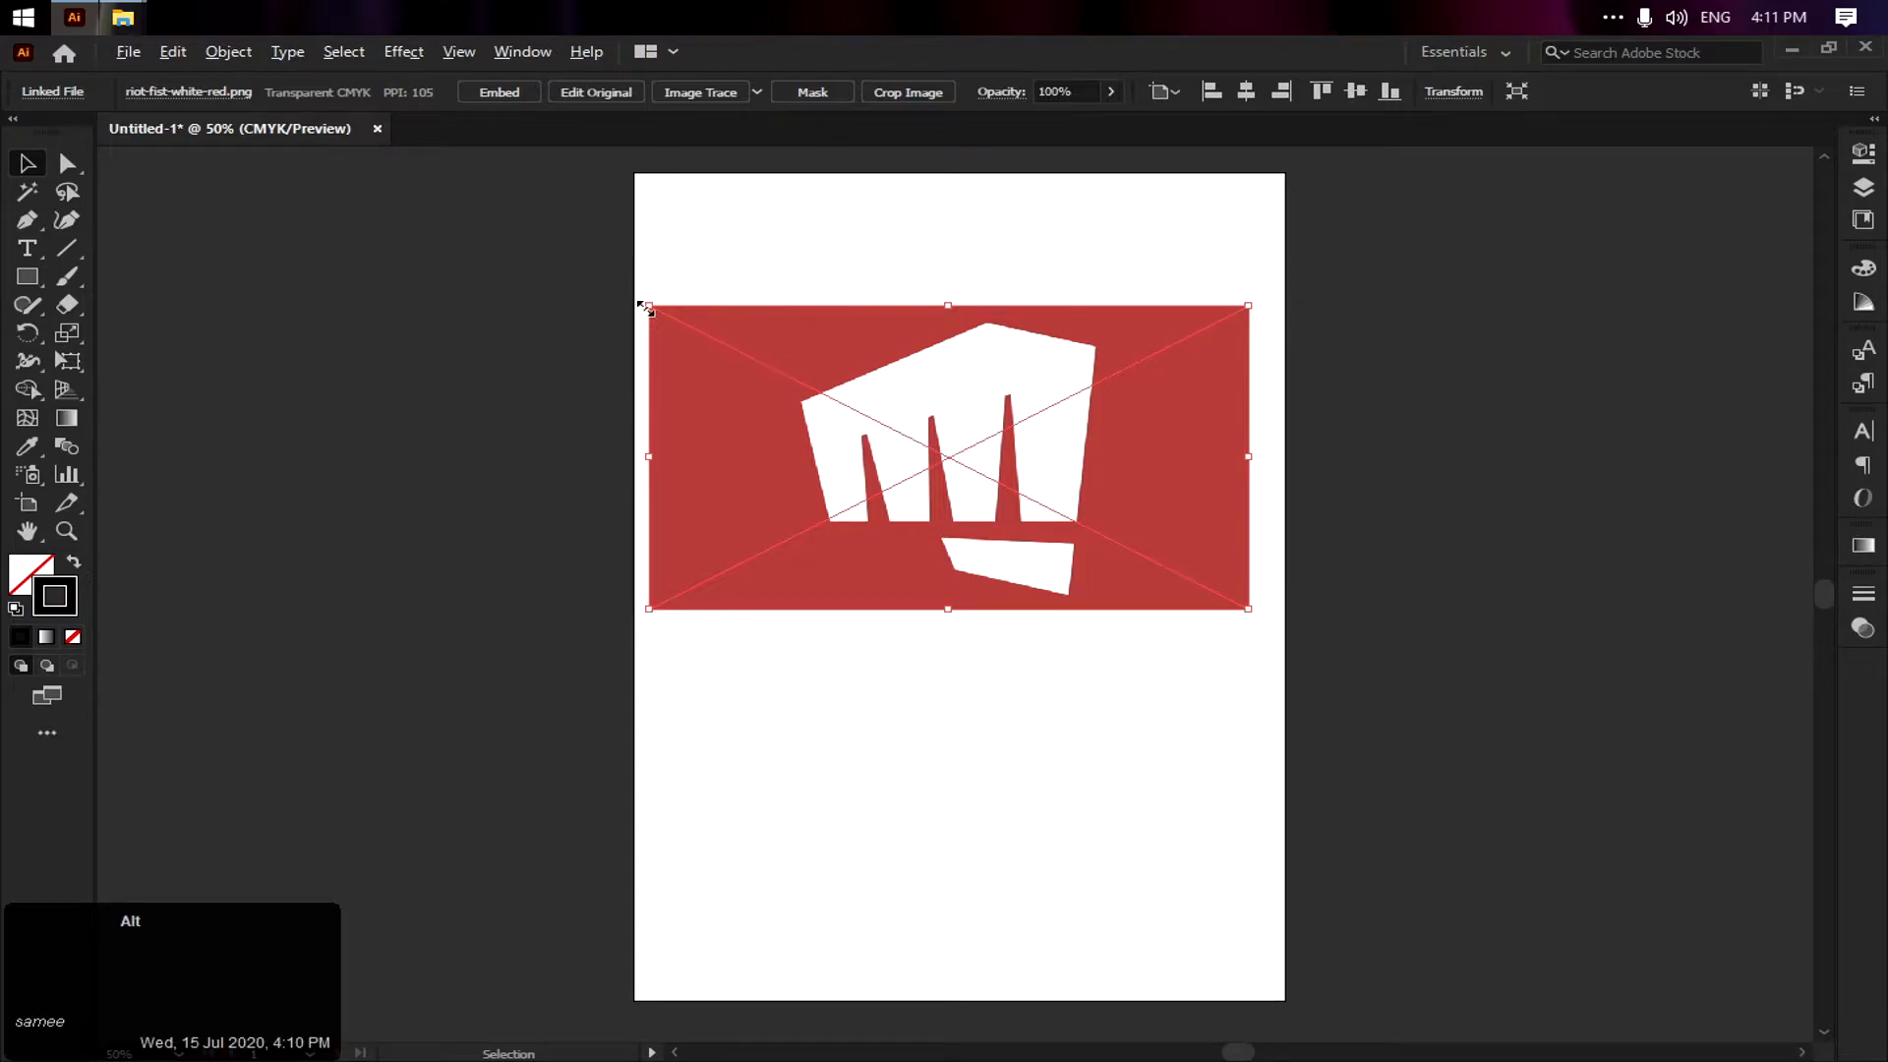
pyautogui.moveTo(646, 309); pyautogui.dragTo(490, 172)
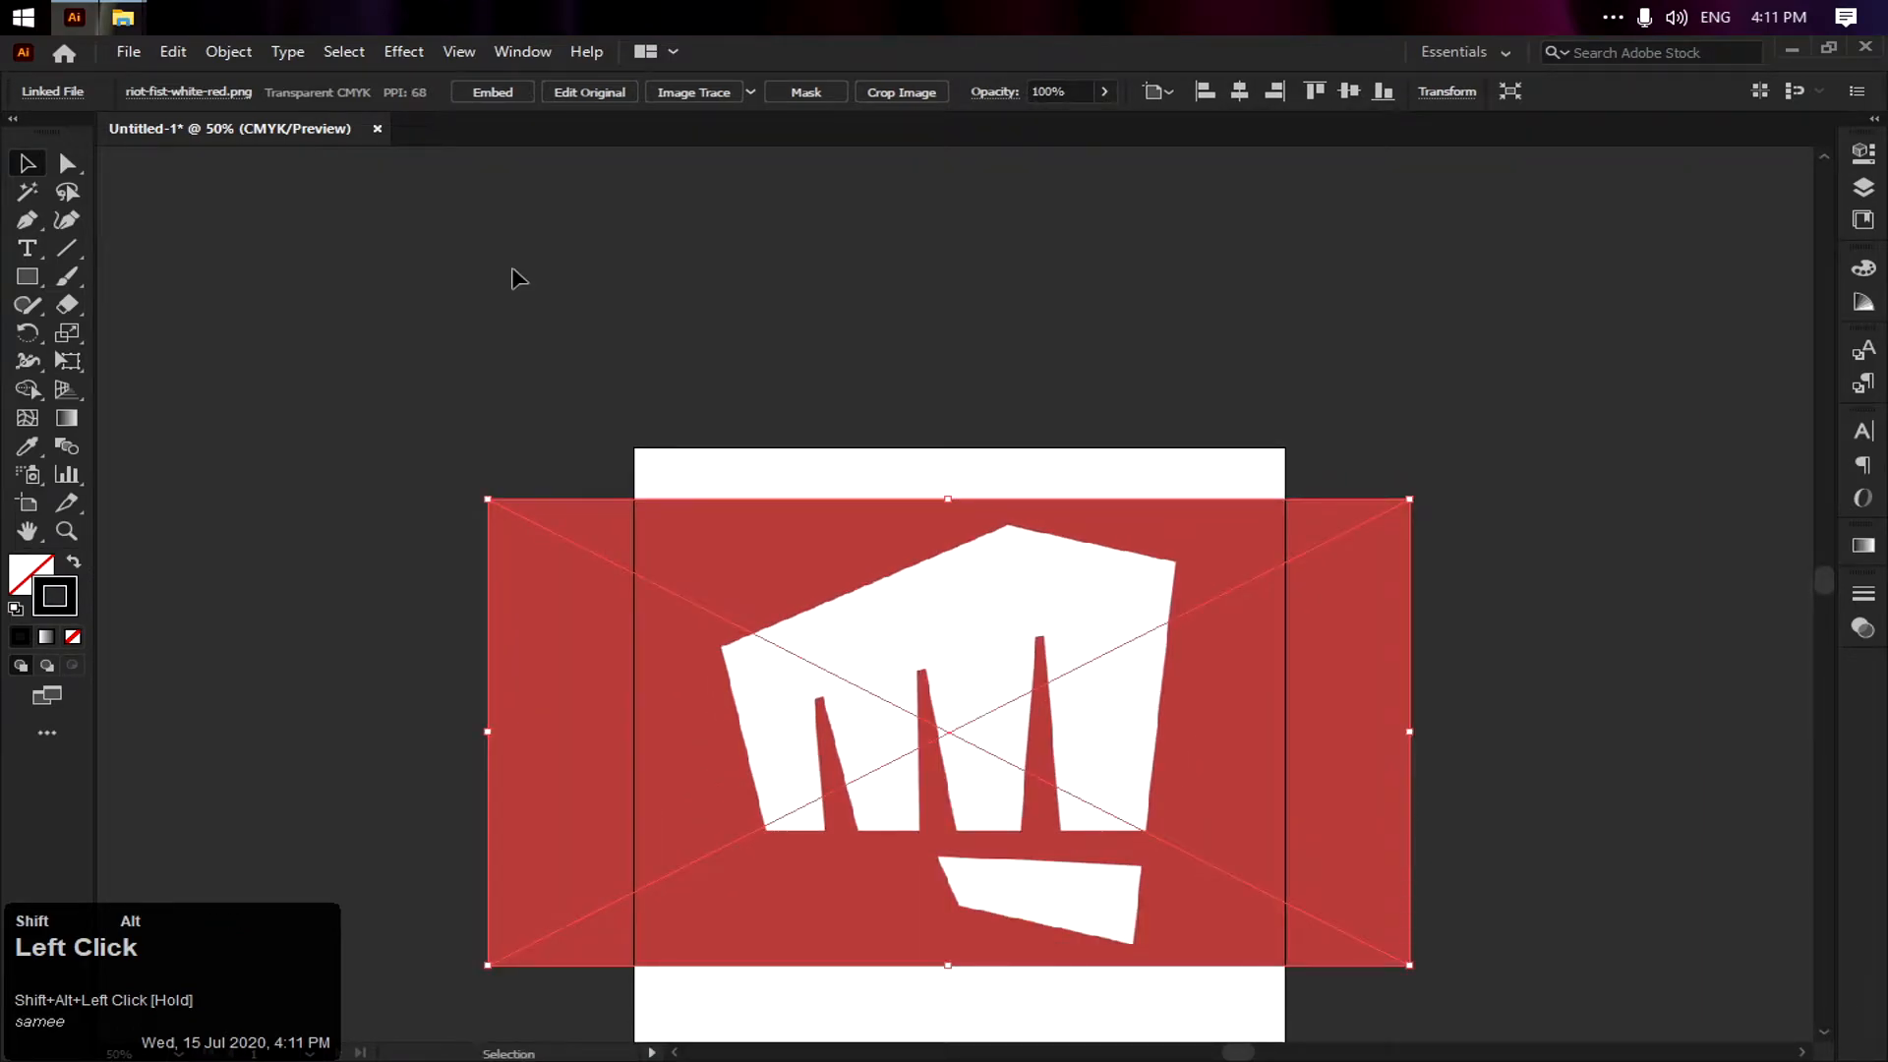
pyautogui.scroll(-3, 973, 570)
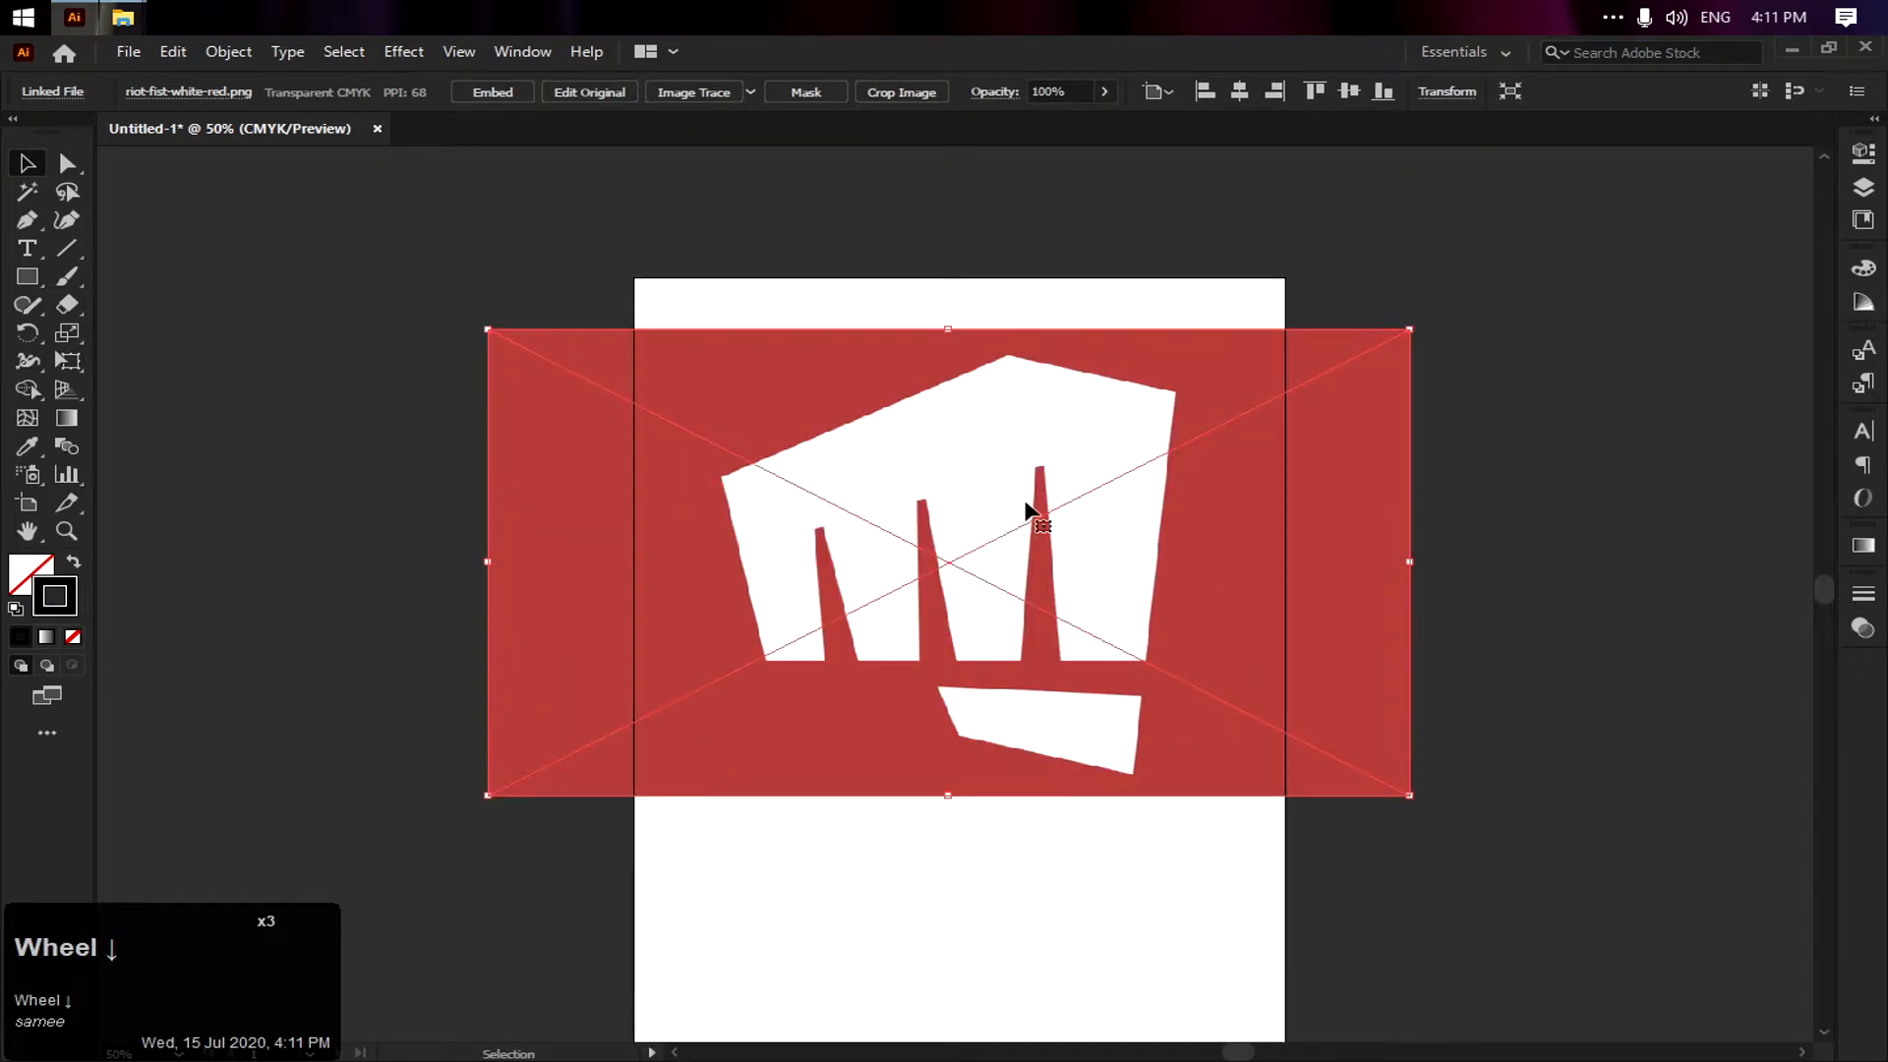
pyautogui.scroll(-3, 1025, 512)
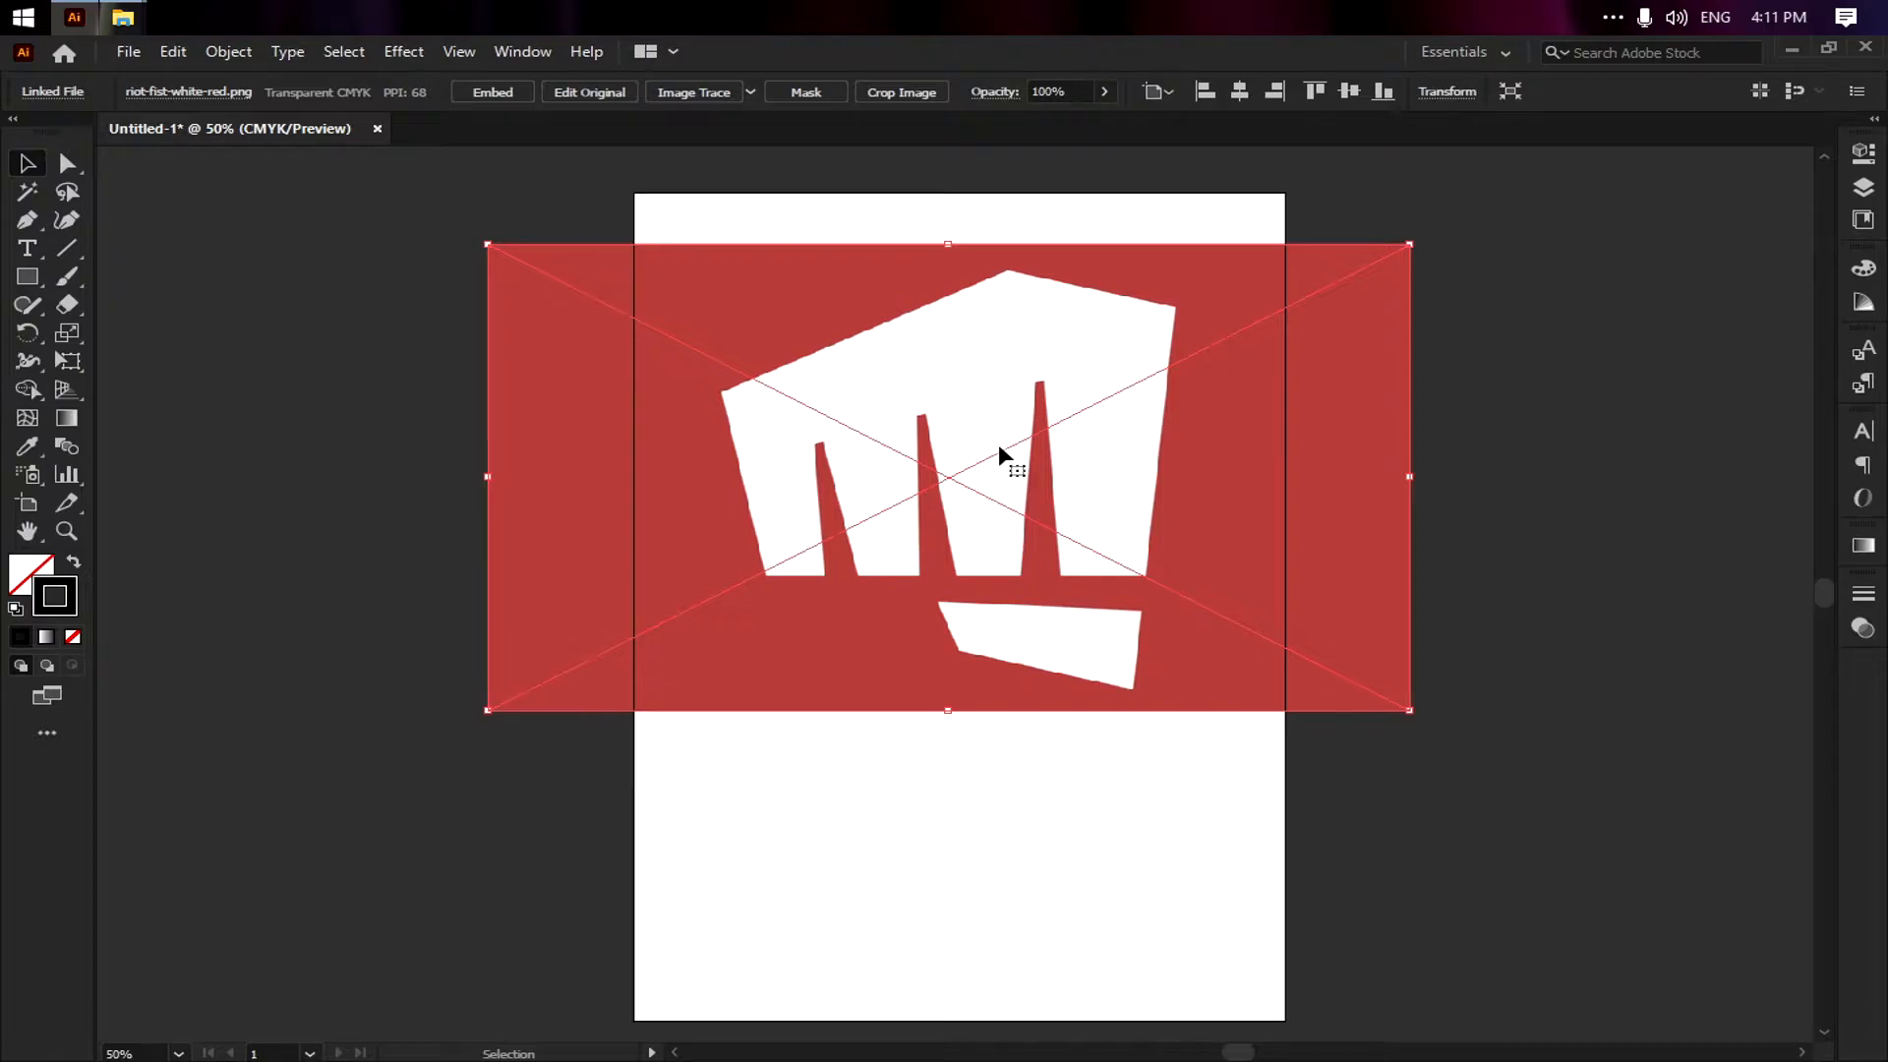
pyautogui.moveTo(951, 430); pyautogui.dragTo(963, 513)
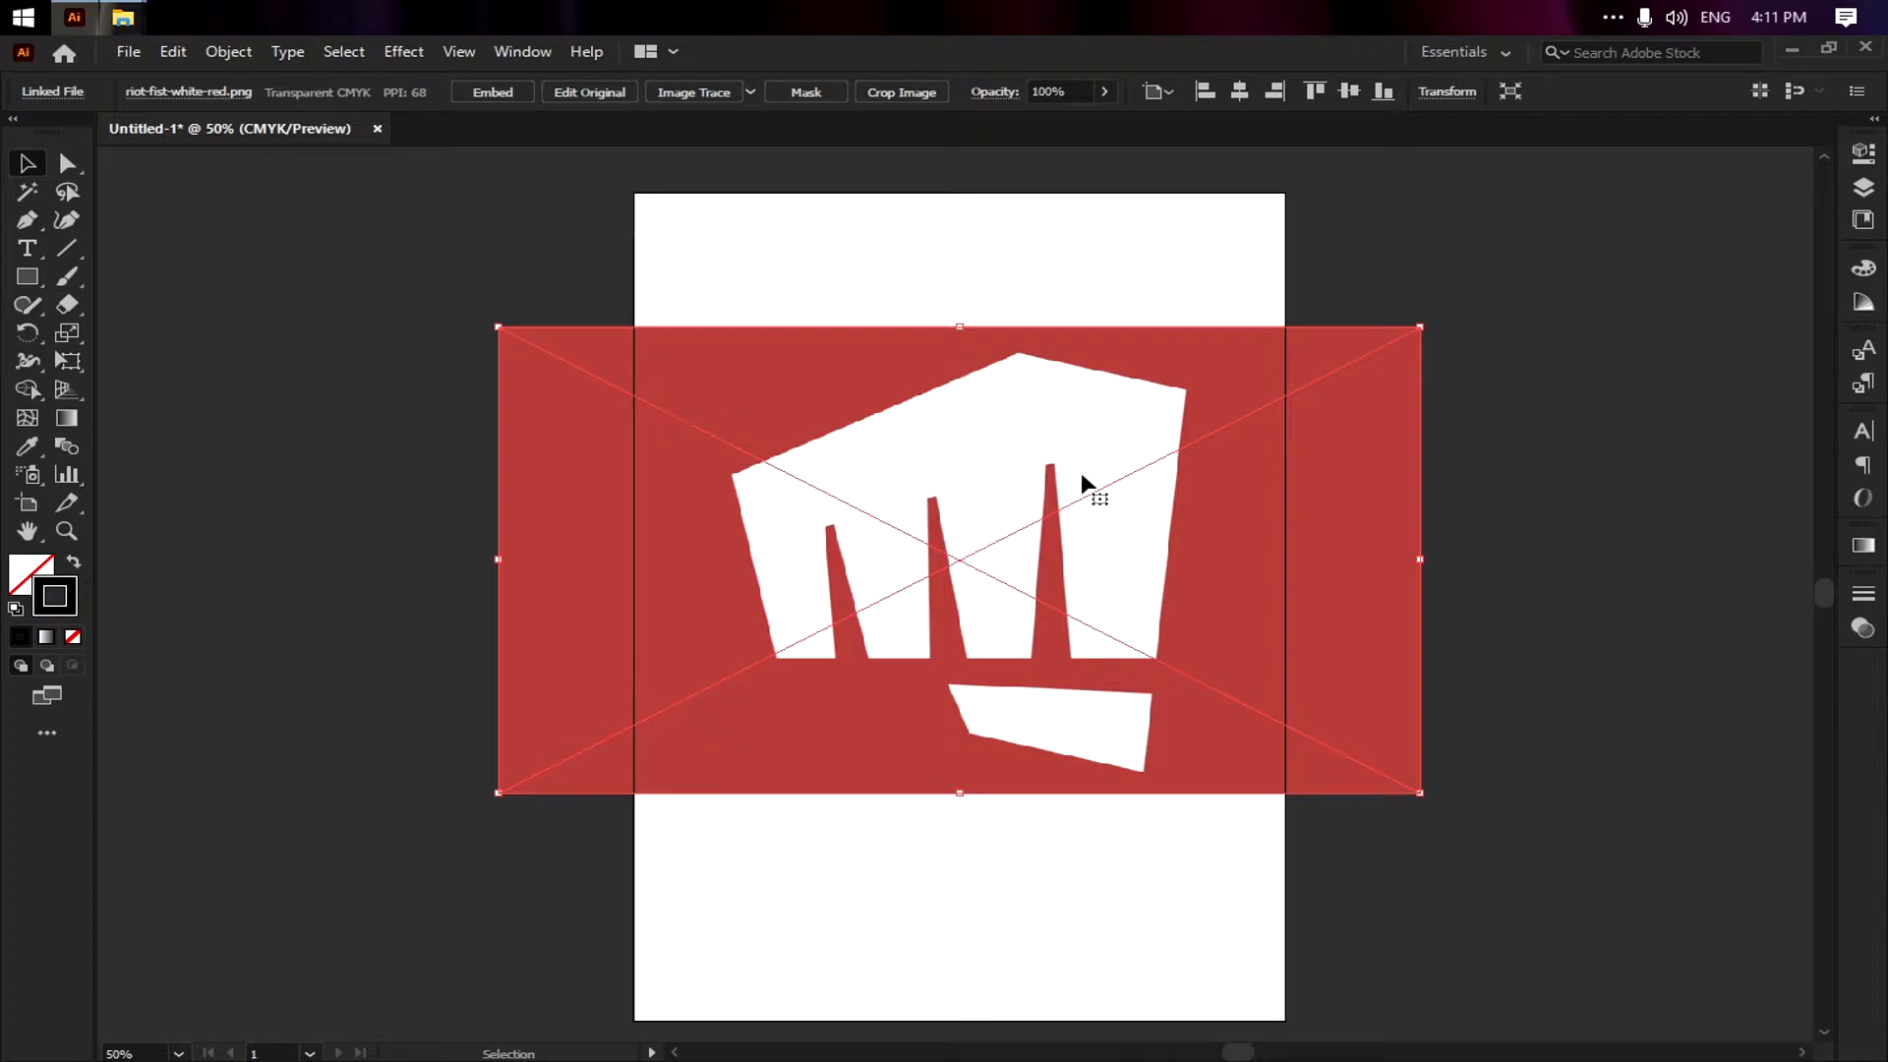
# Examine the lower edge of the fist logo at 100% zoom and view the whole artboard at 33.33%
pyautogui.click(76, 530)
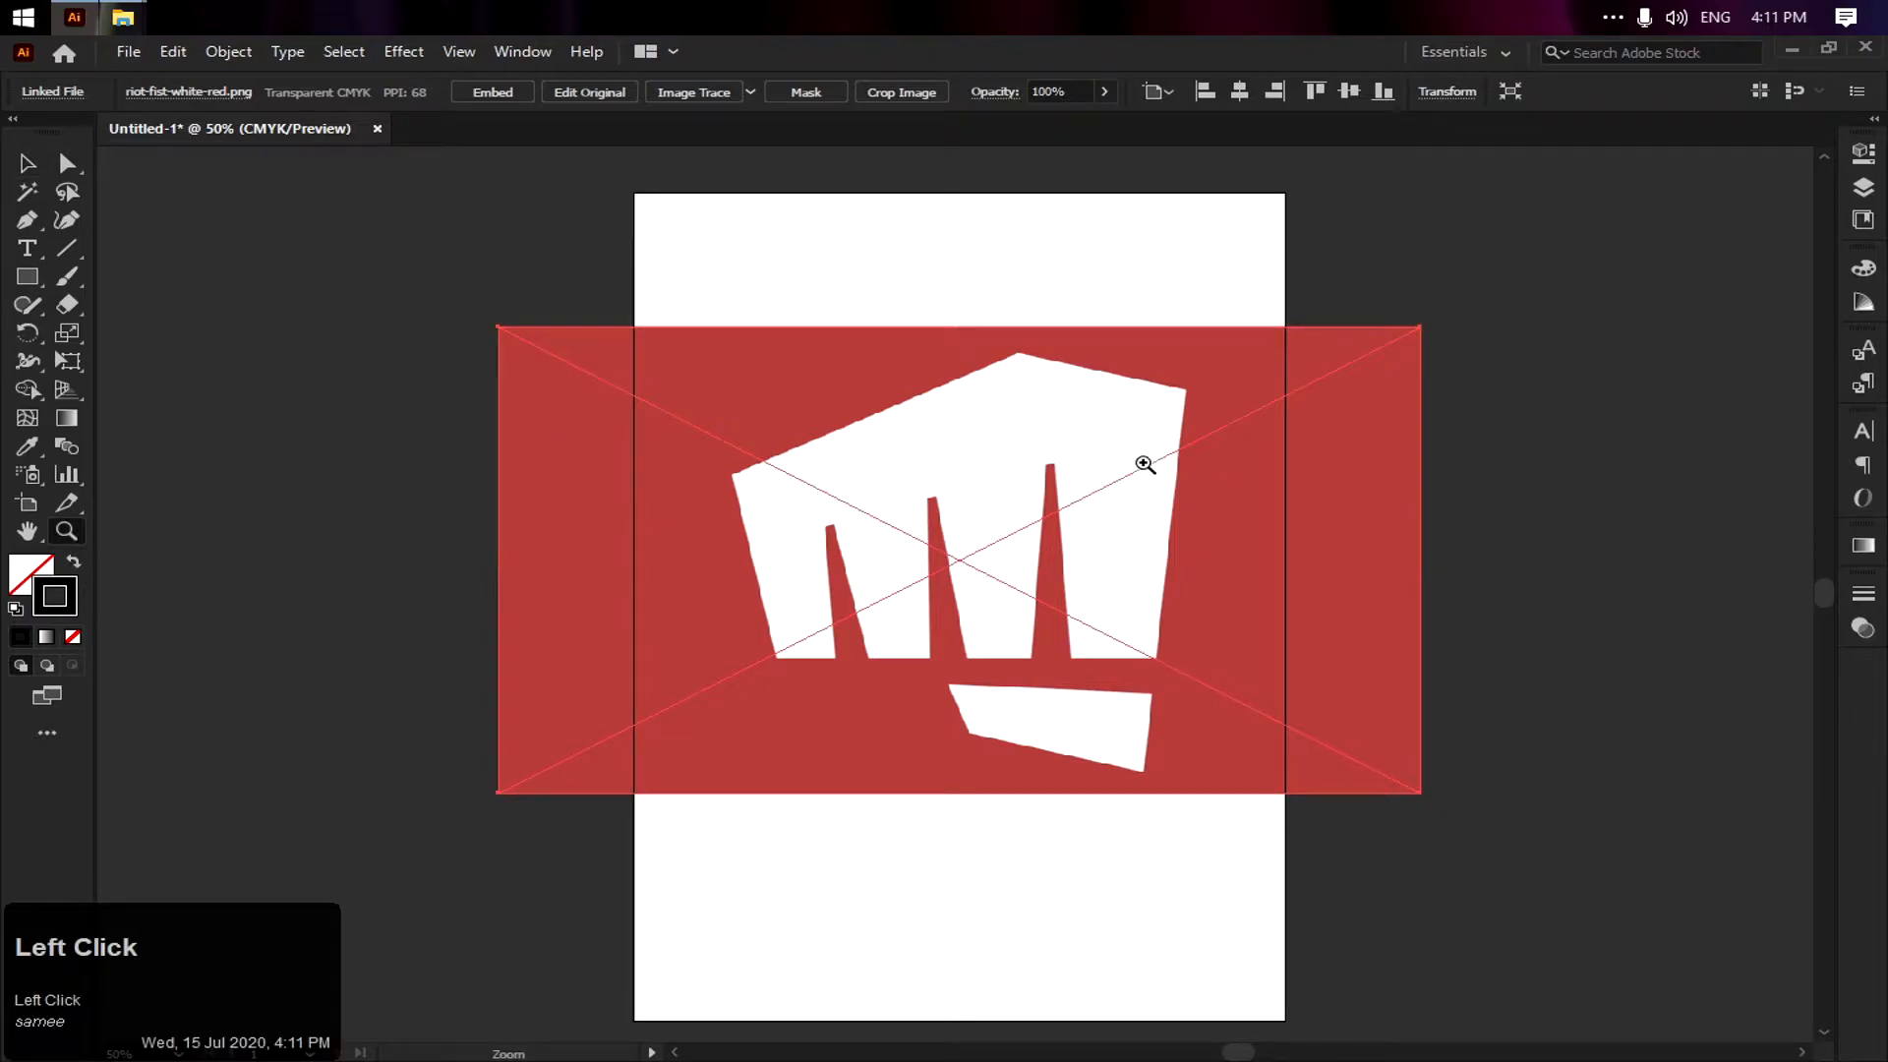
pyautogui.click(1091, 467)
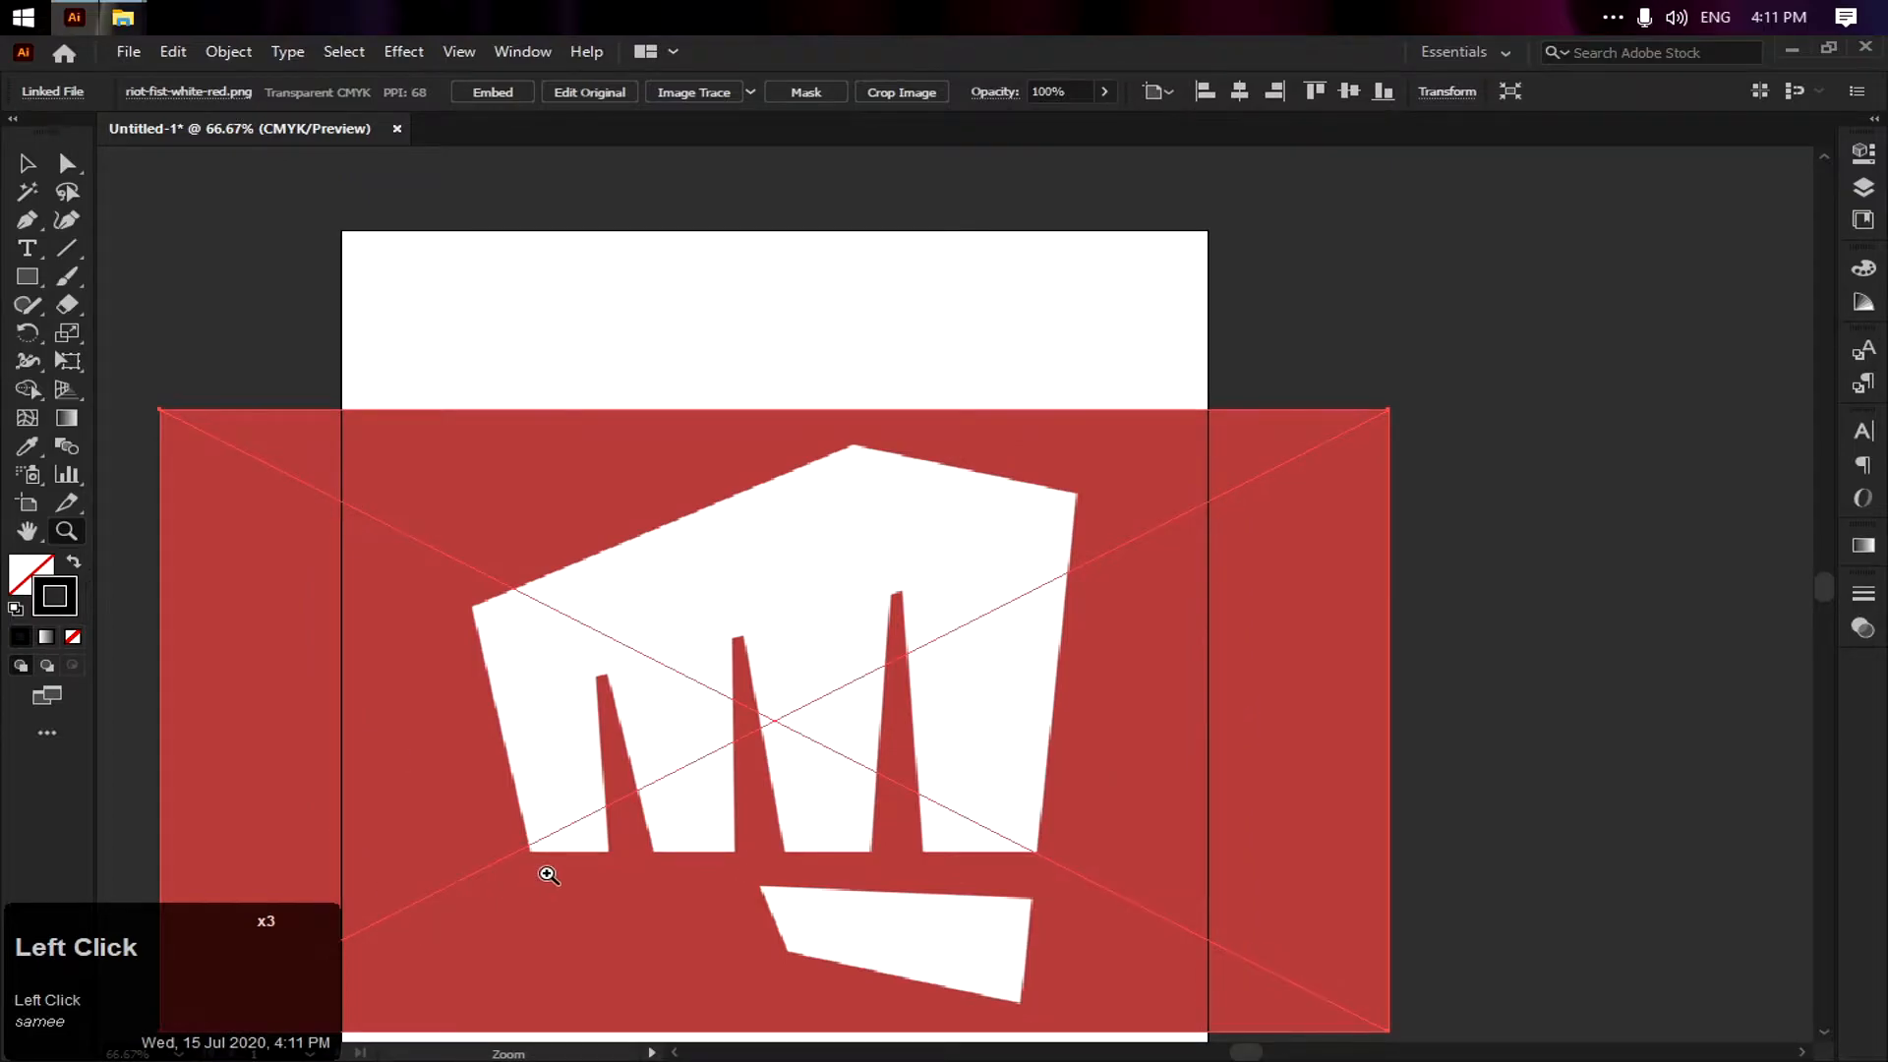
pyautogui.click(548, 875)
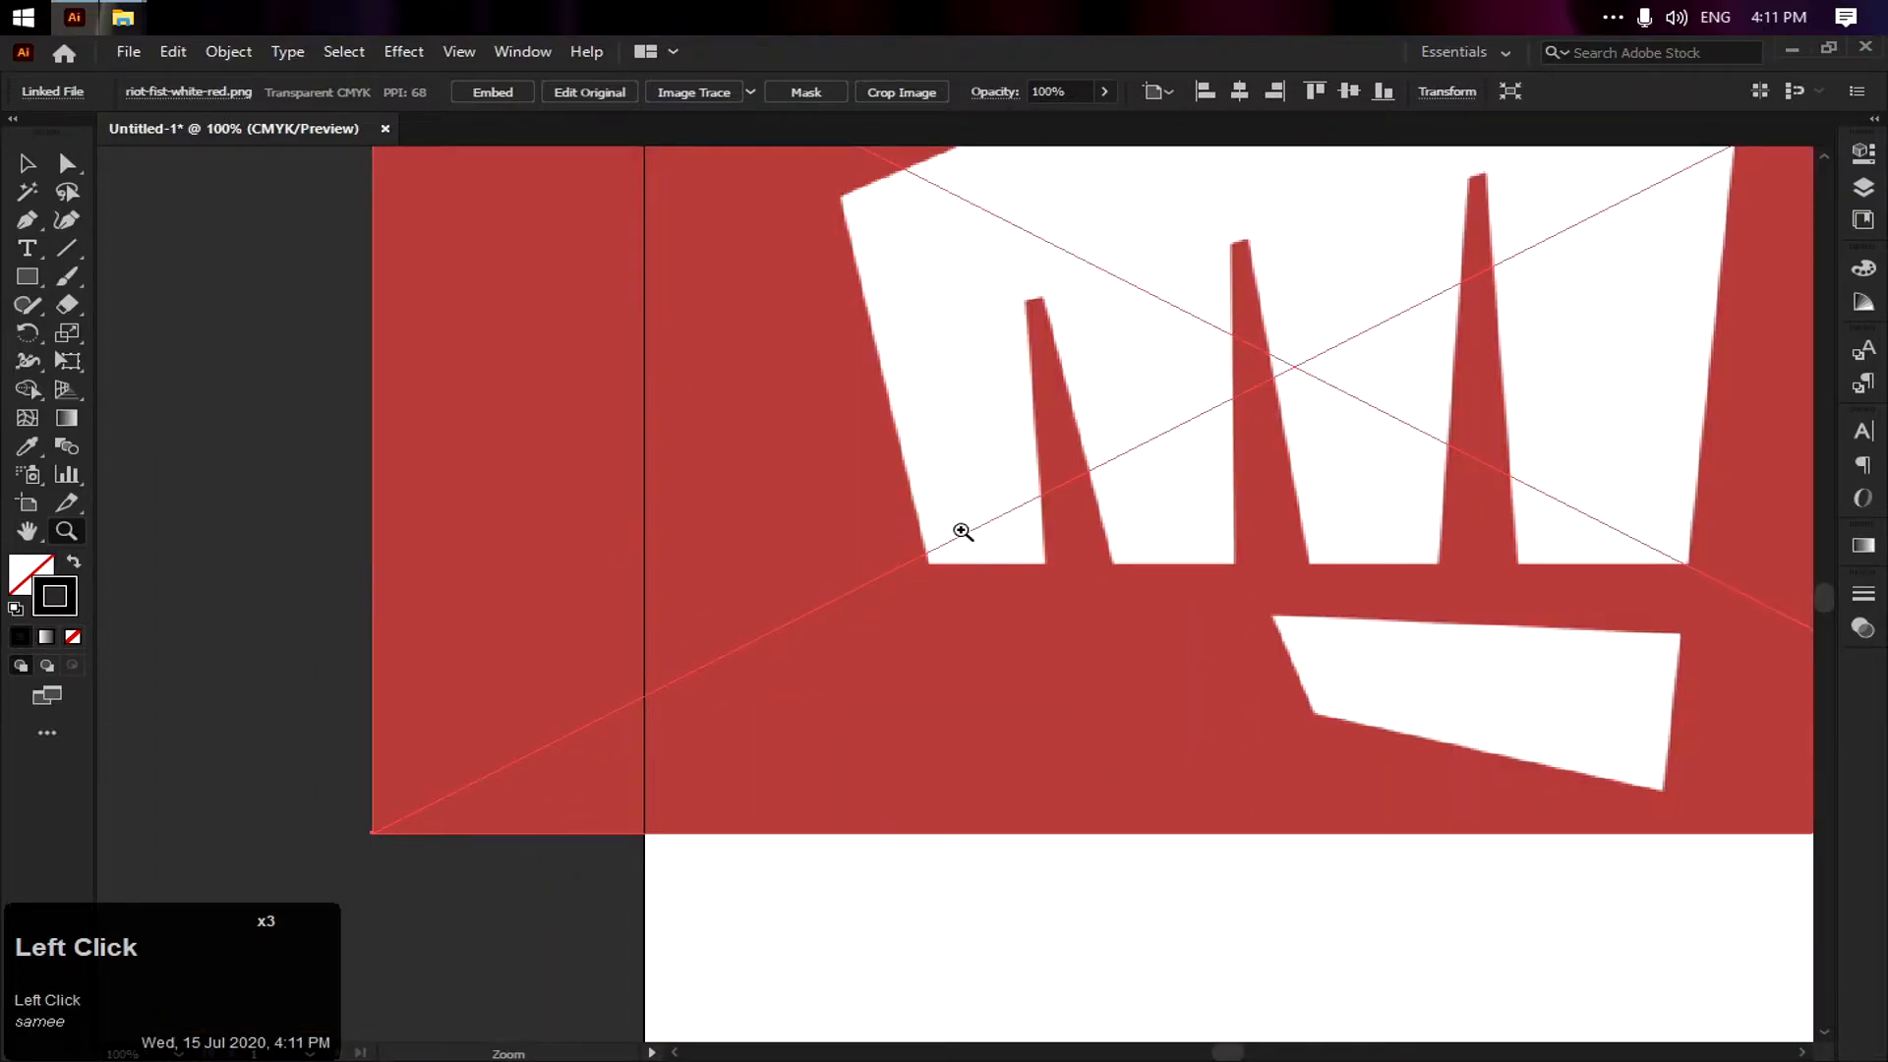
pyautogui.press('alt')
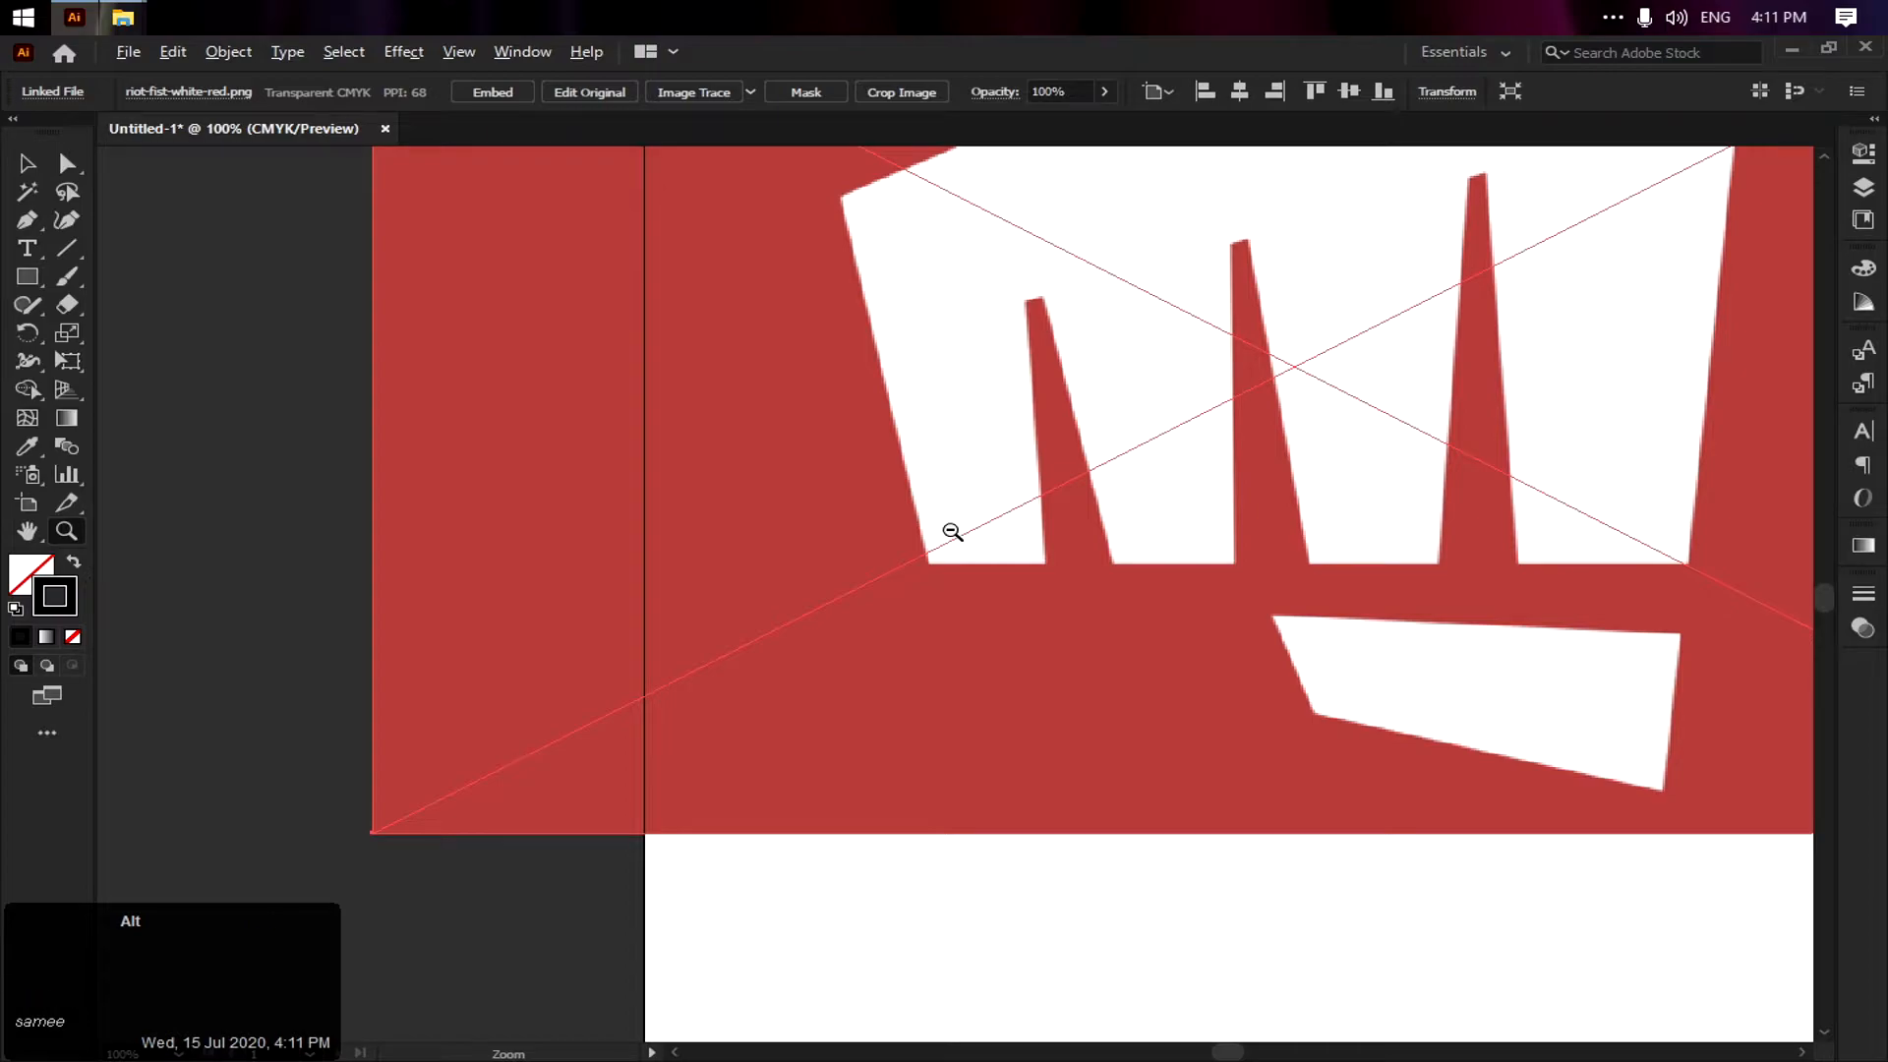
pyautogui.keyDown('alt'); pyautogui.click(951, 531); pyautogui.keyUp('alt')
pyautogui.keyDown('alt'); pyautogui.click(951, 531); pyautogui.keyUp('alt')
pyautogui.keyDown('alt'); pyautogui.click(951, 531); pyautogui.keyUp('alt')
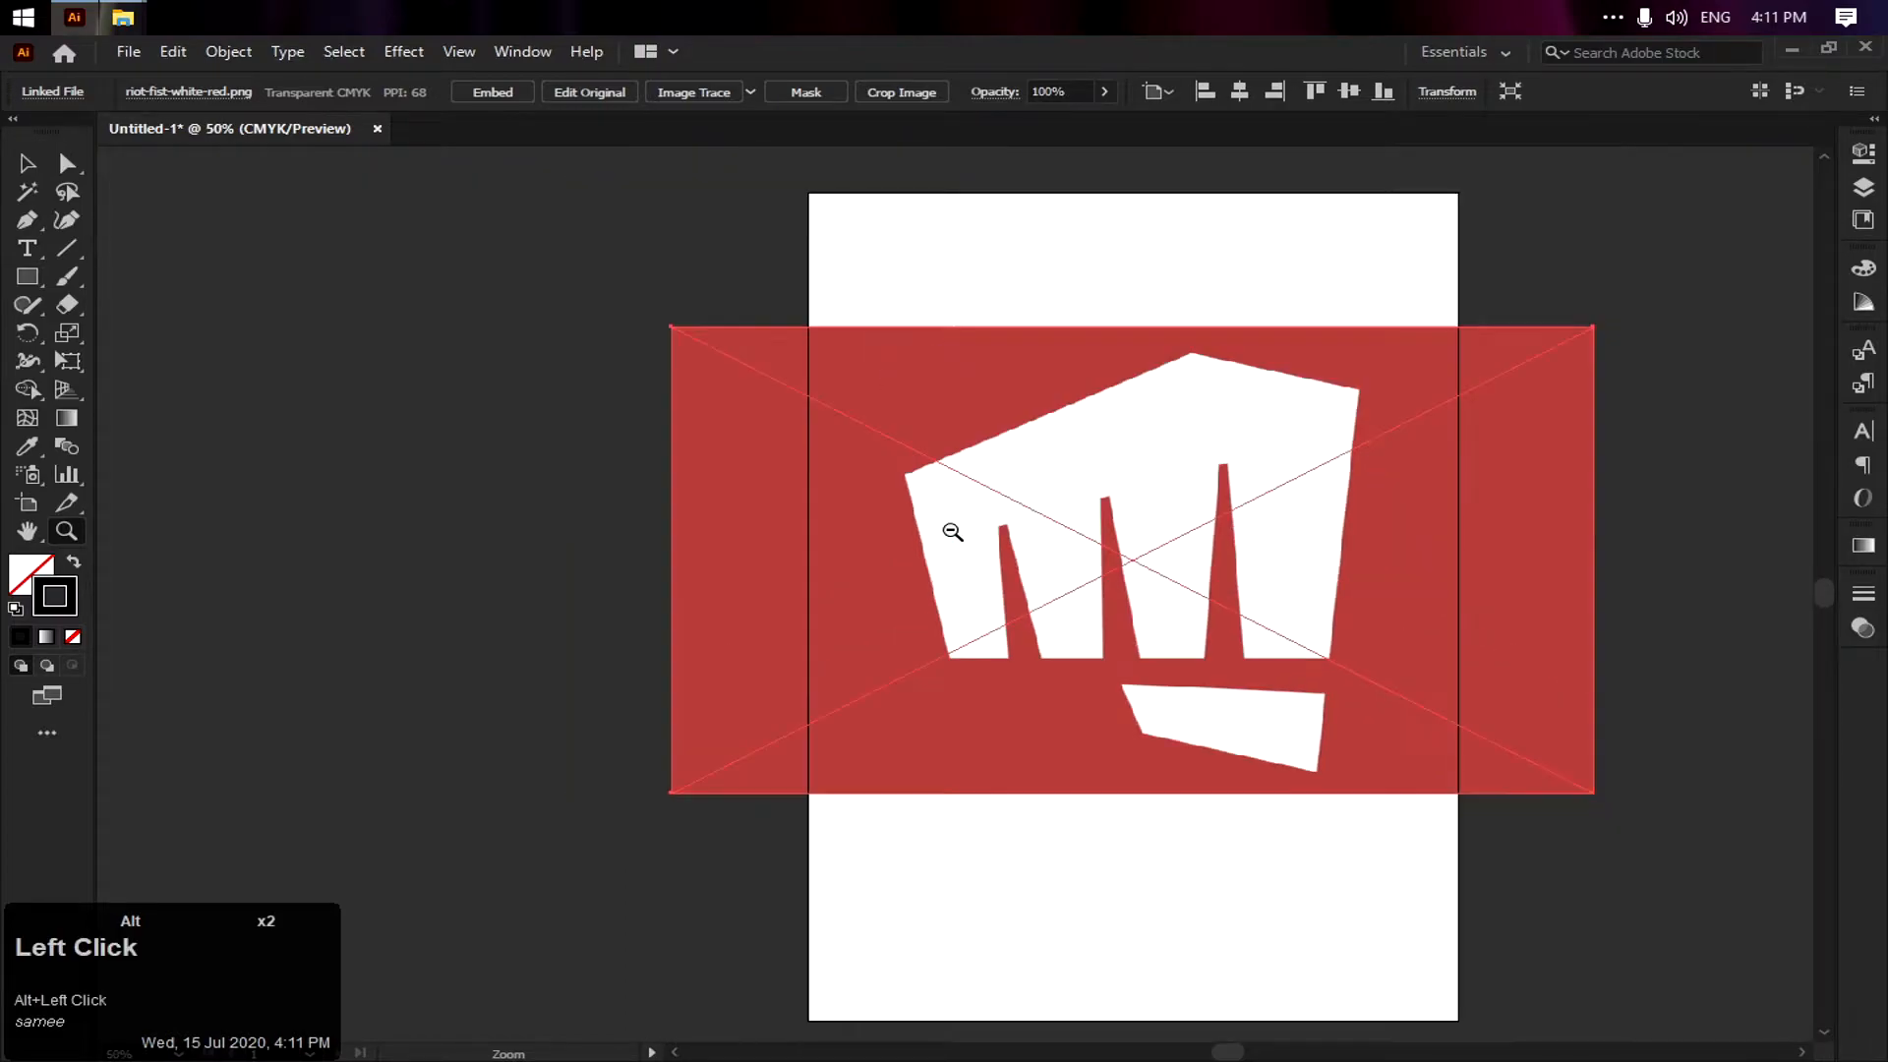
pyautogui.keyDown('alt'); pyautogui.click(951, 532); pyautogui.keyUp('alt')
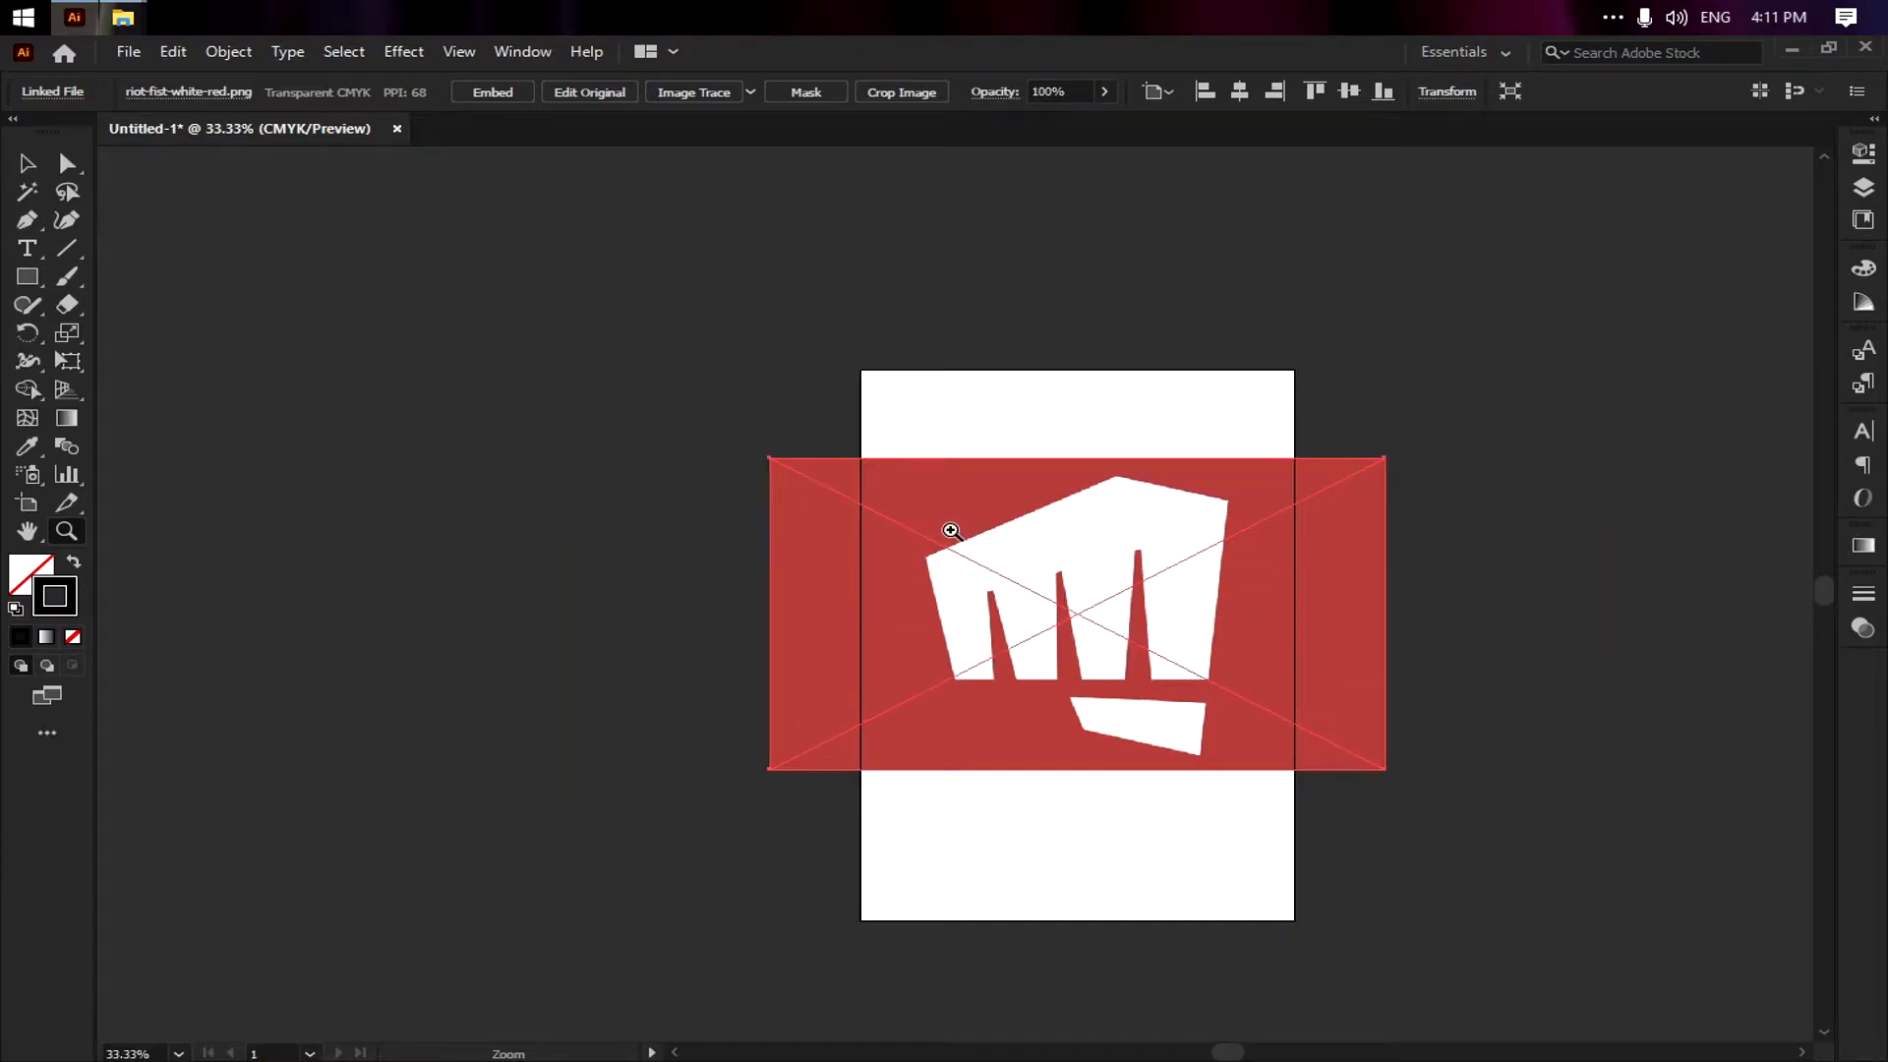
pyautogui.press('v')
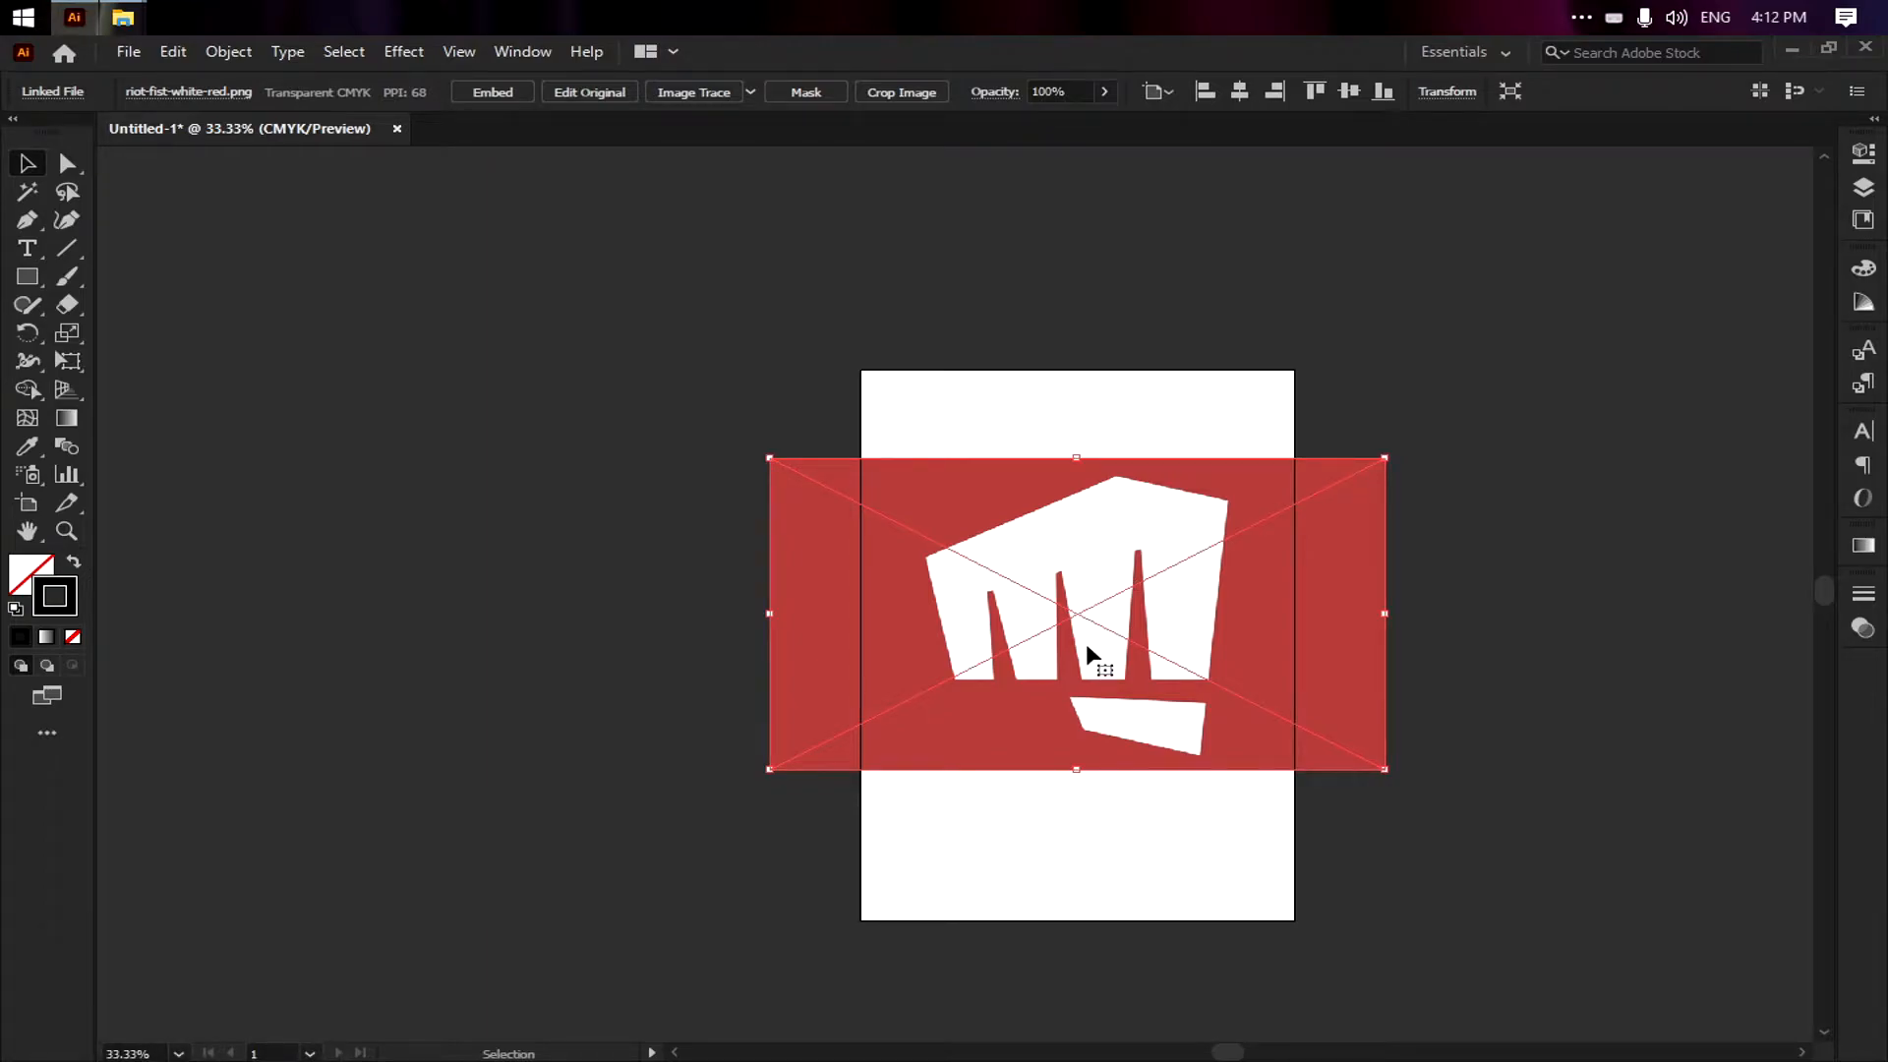
pyautogui.press('alt')
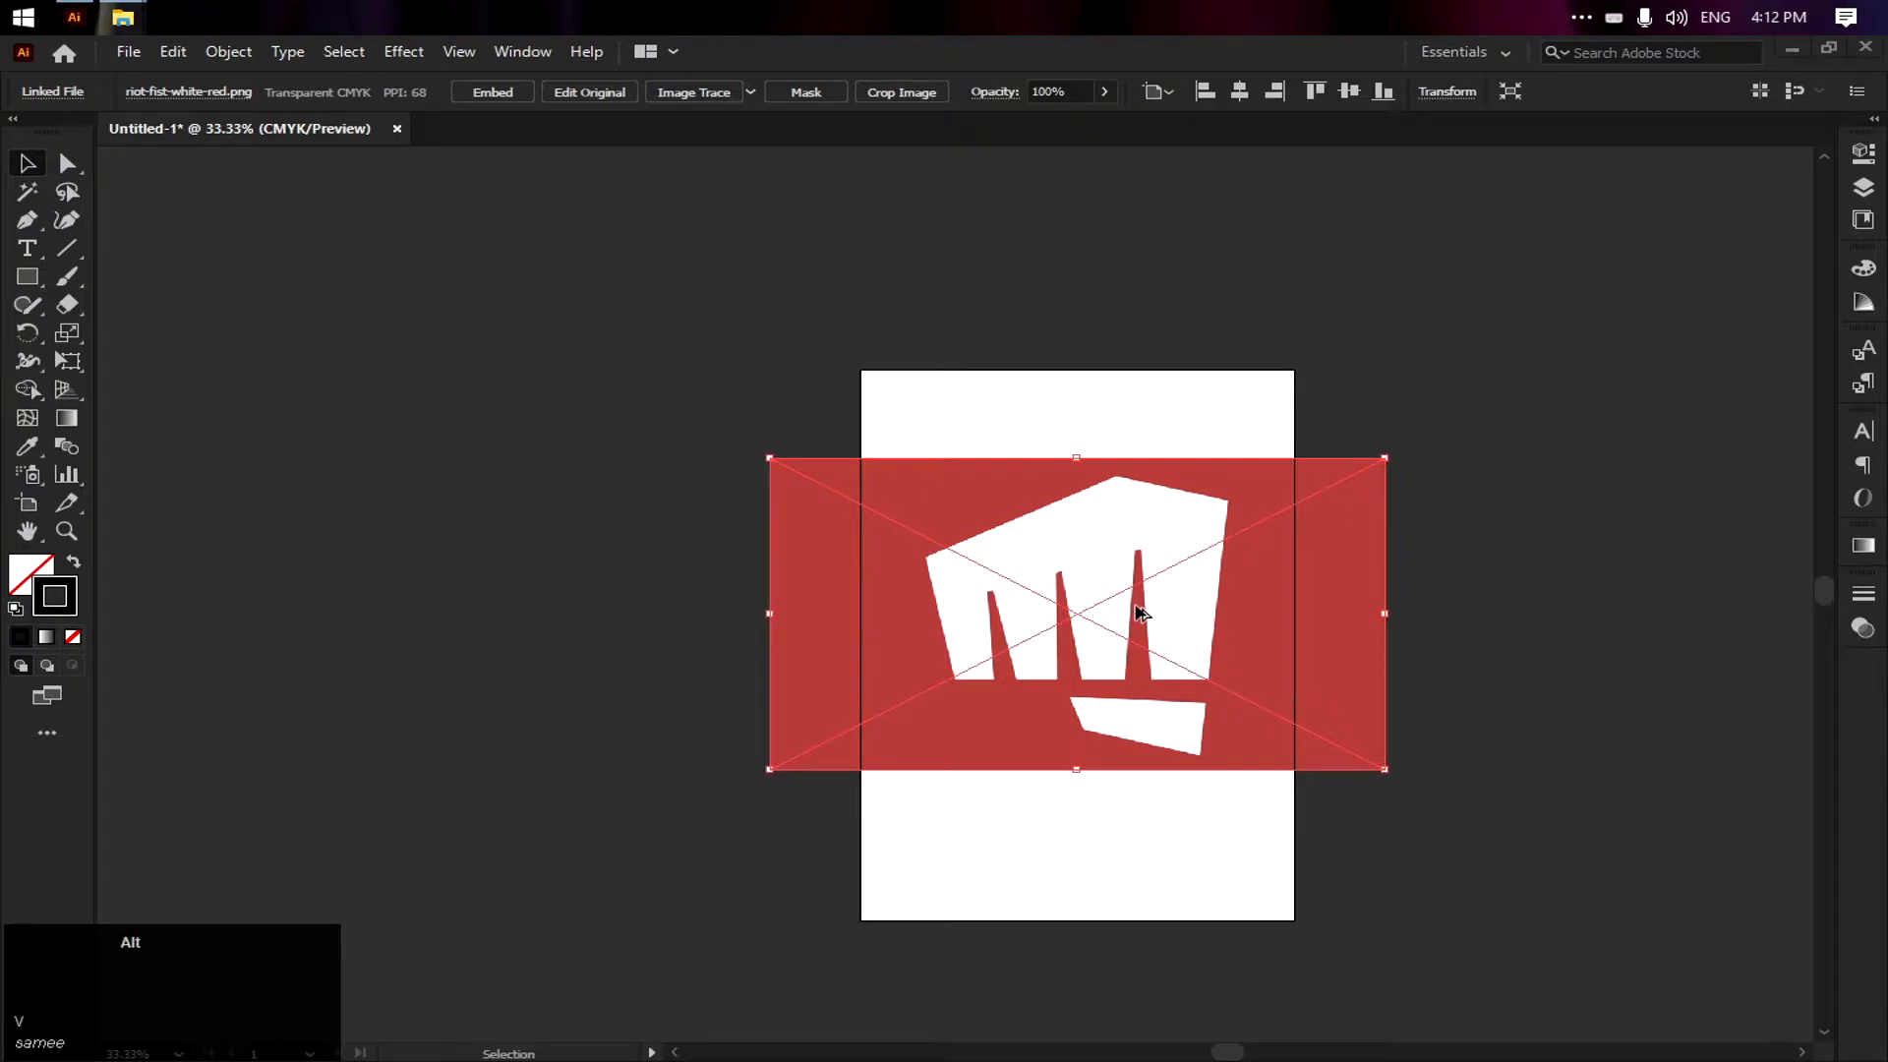
pyautogui.scroll(2, 1139, 613)
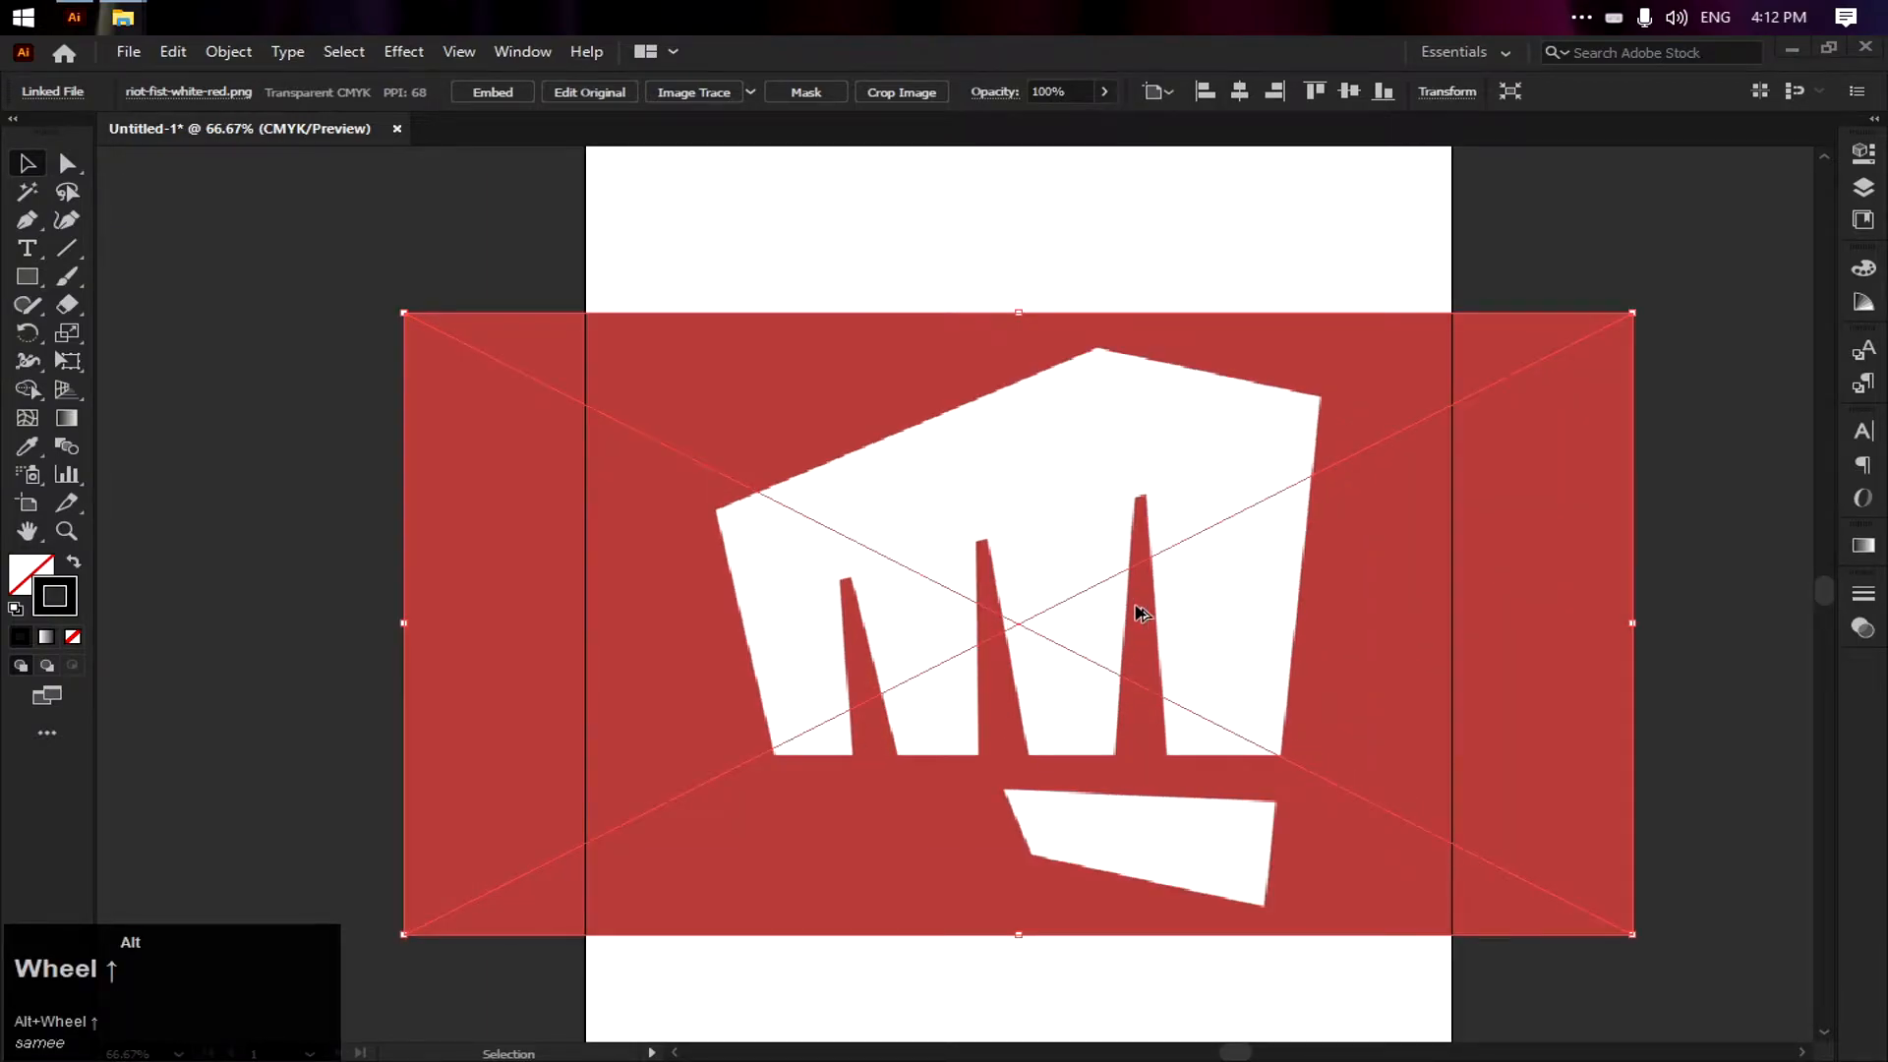
pyautogui.scroll(-2, 1138, 613)
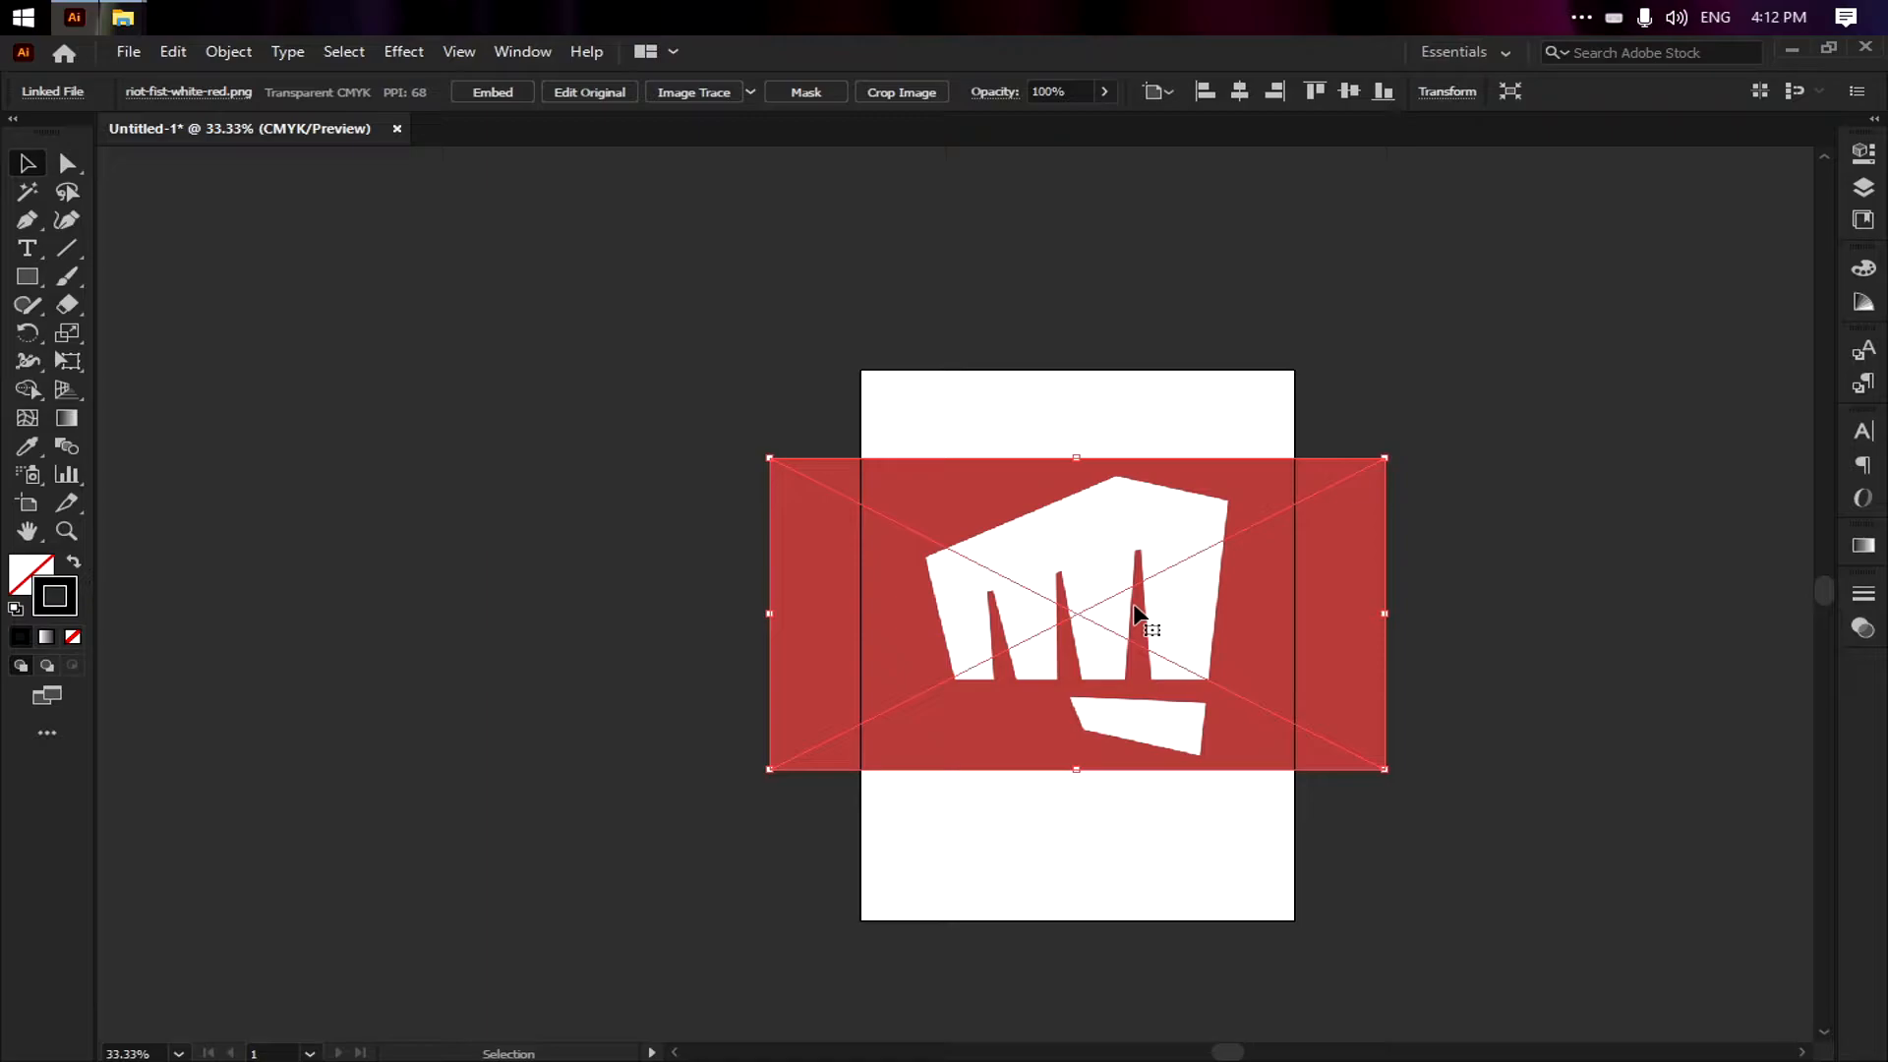
# Pan the canvas with the Hand tool until the artboard sits near the middle of the view
pyautogui.click(26, 536)
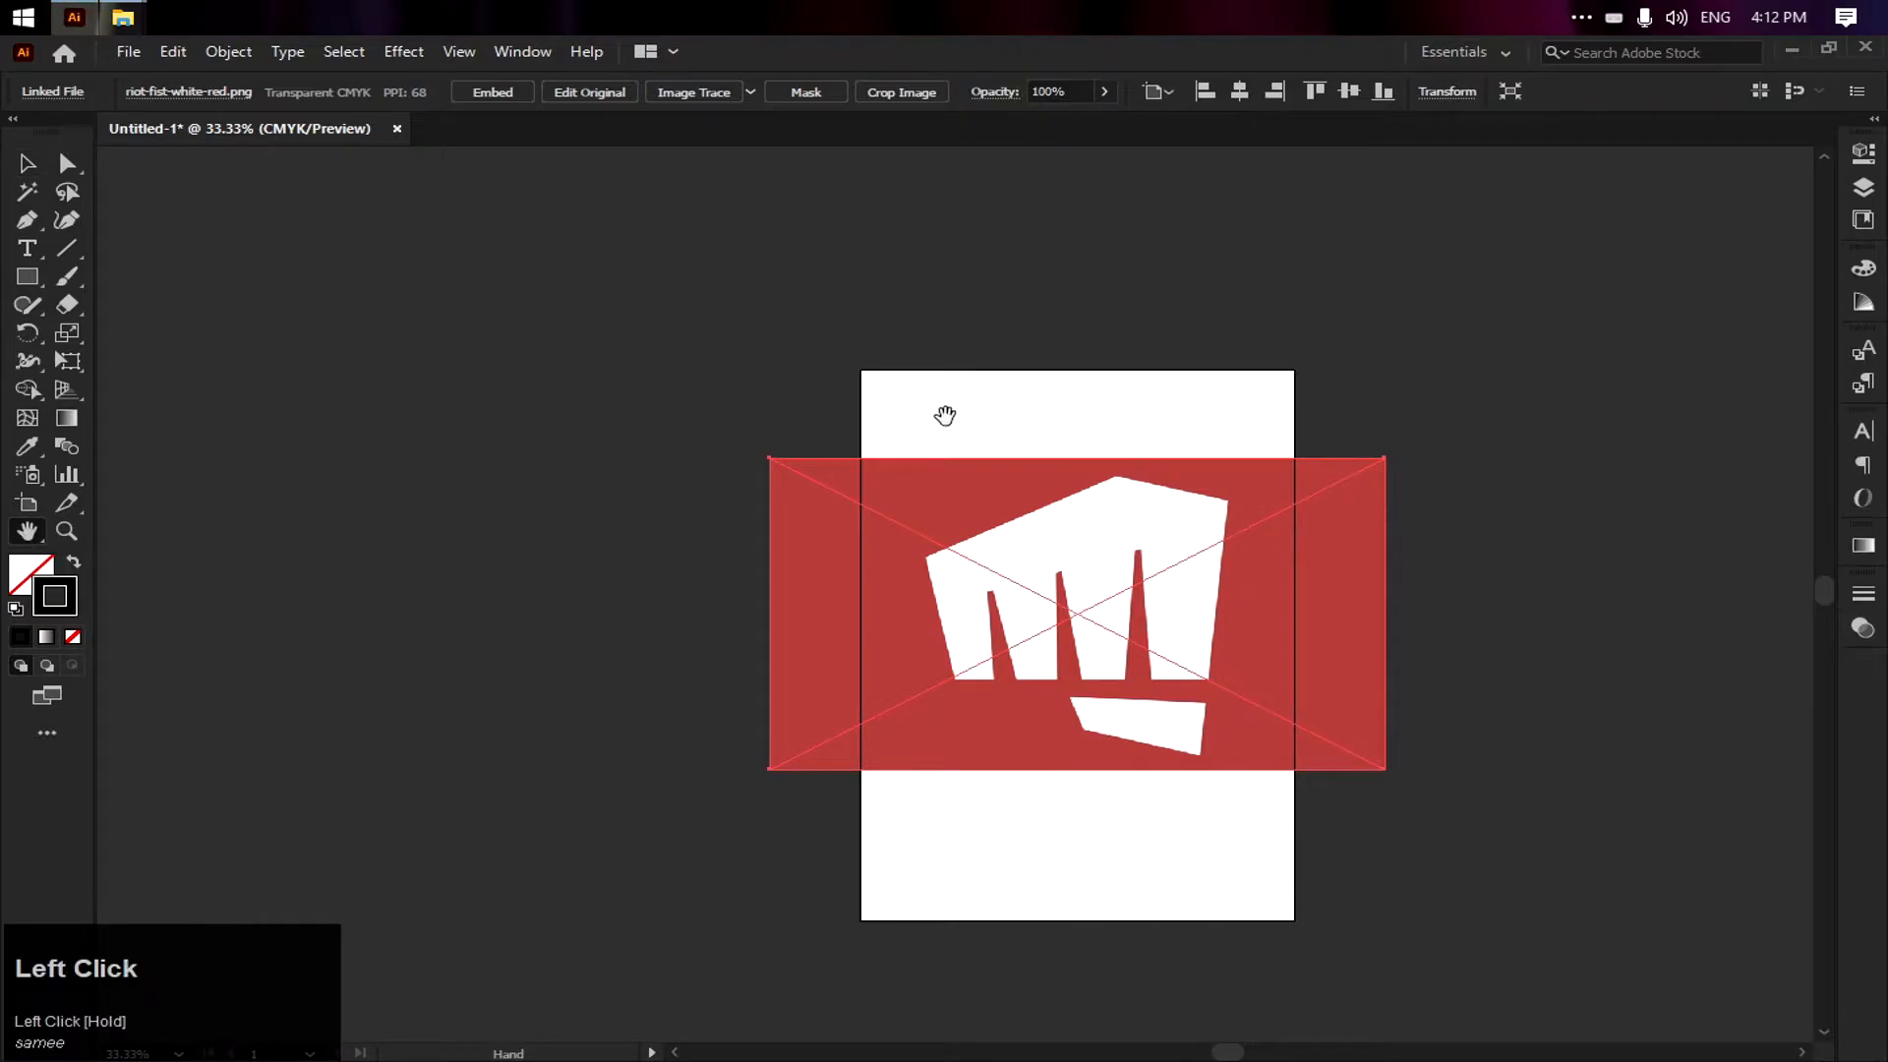
pyautogui.moveTo(1024, 438); pyautogui.dragTo(1328, 516)
pyautogui.moveTo(950, 307)
pyautogui.mouseDown()
pyautogui.moveTo(754, 308)
pyautogui.moveTo(932, 324)
pyautogui.mouseUp()
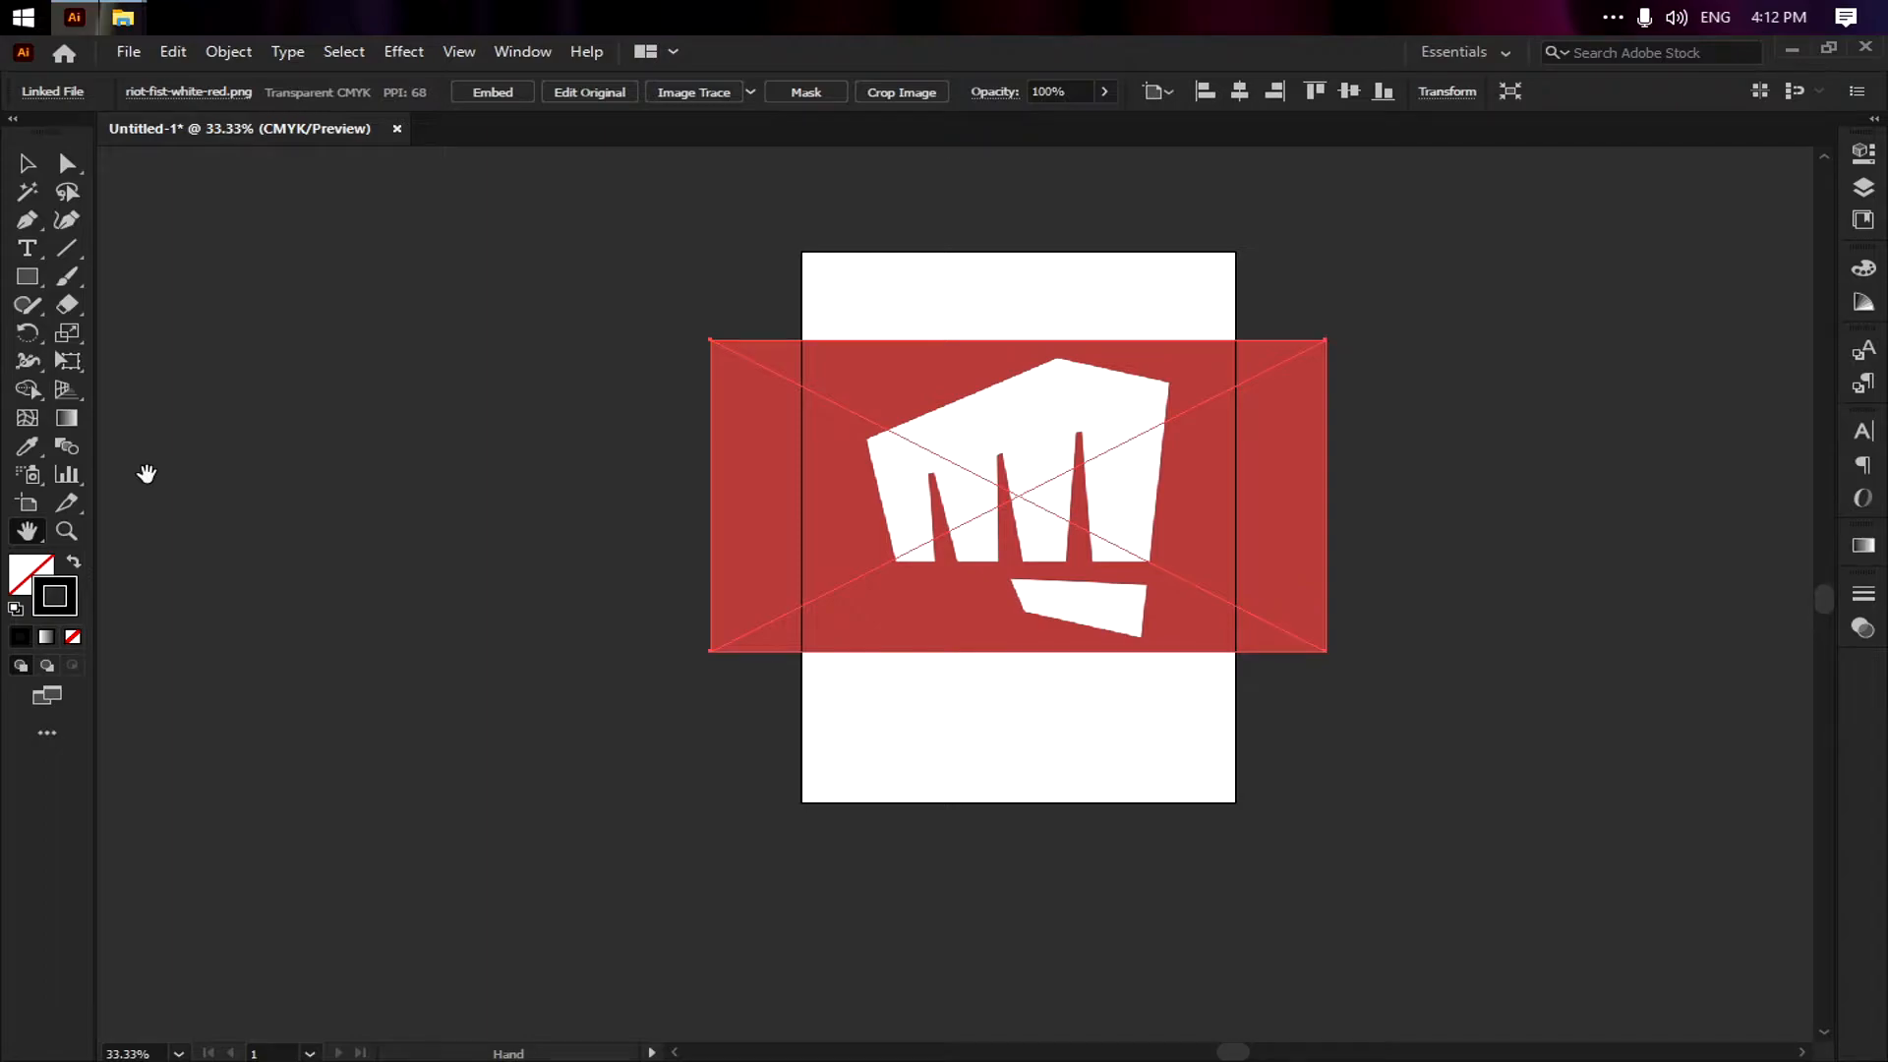
pyautogui.click(36, 173)
pyautogui.press('space')
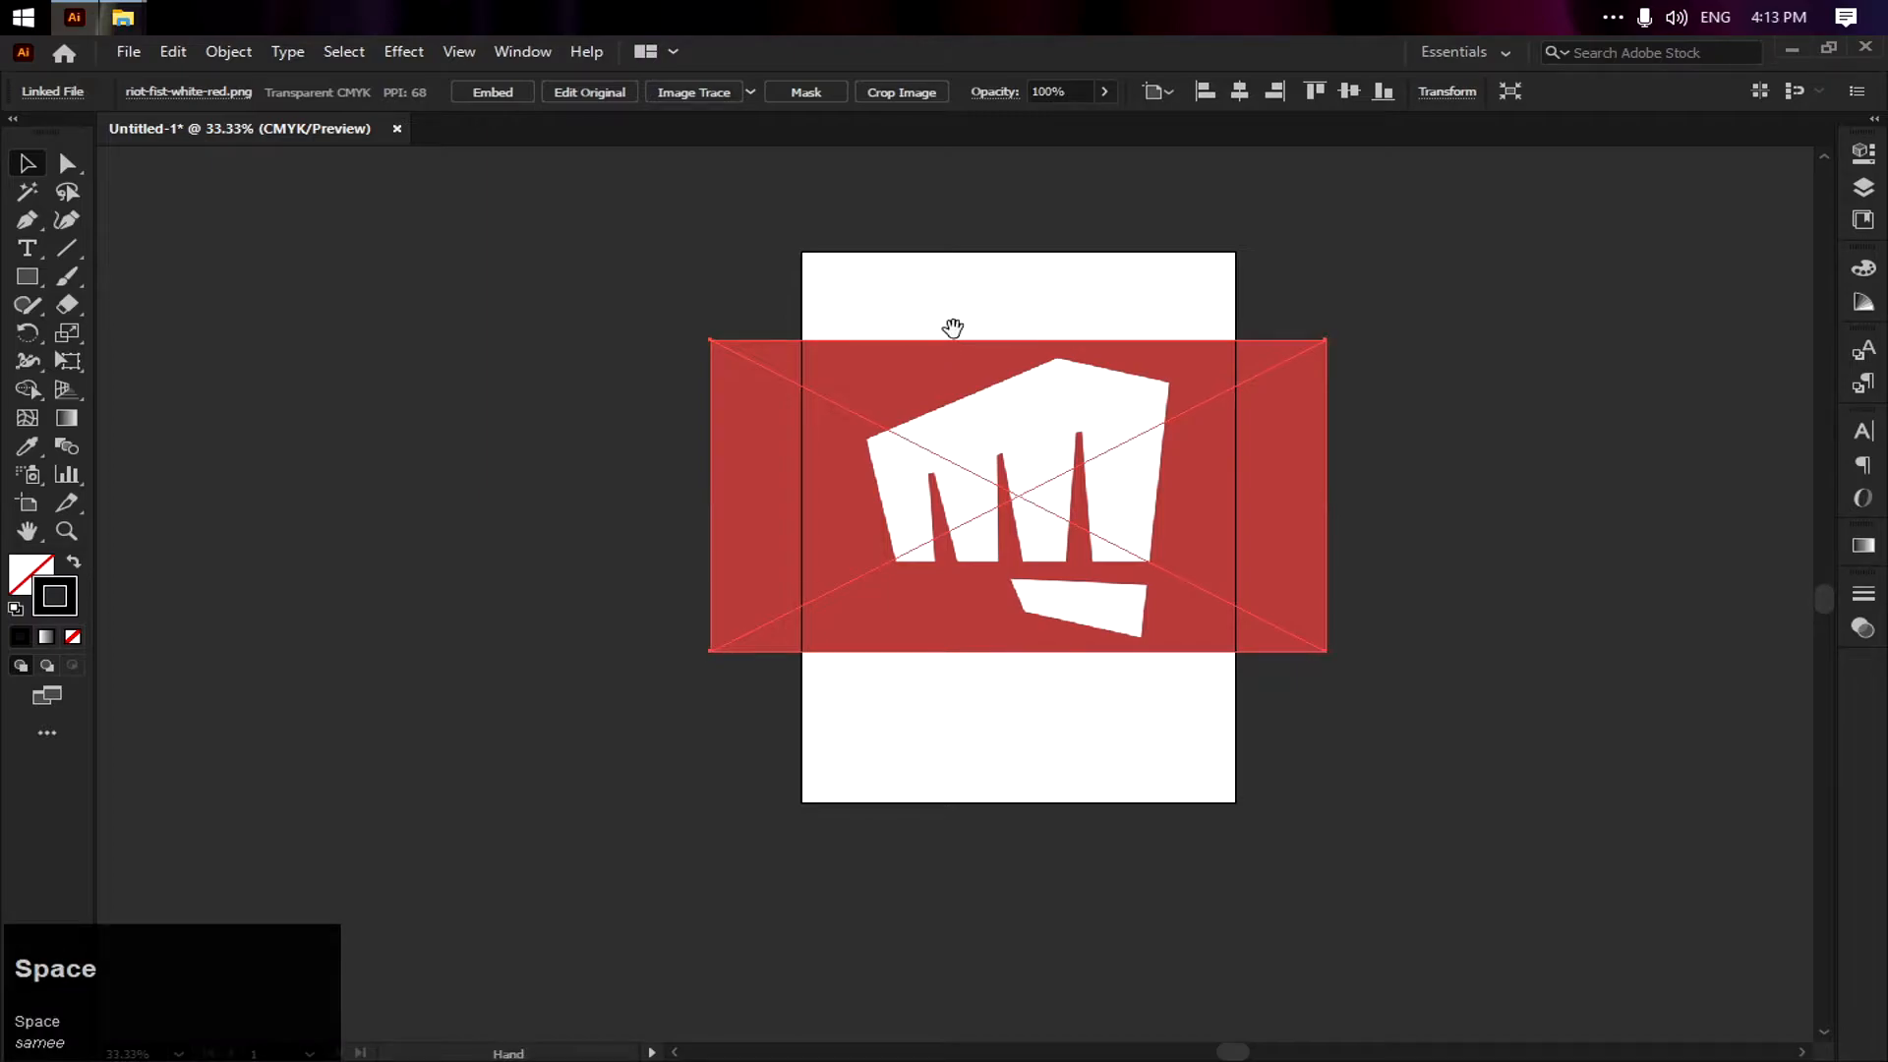
pyautogui.moveTo(952, 328); pyautogui.dragTo(905, 345)
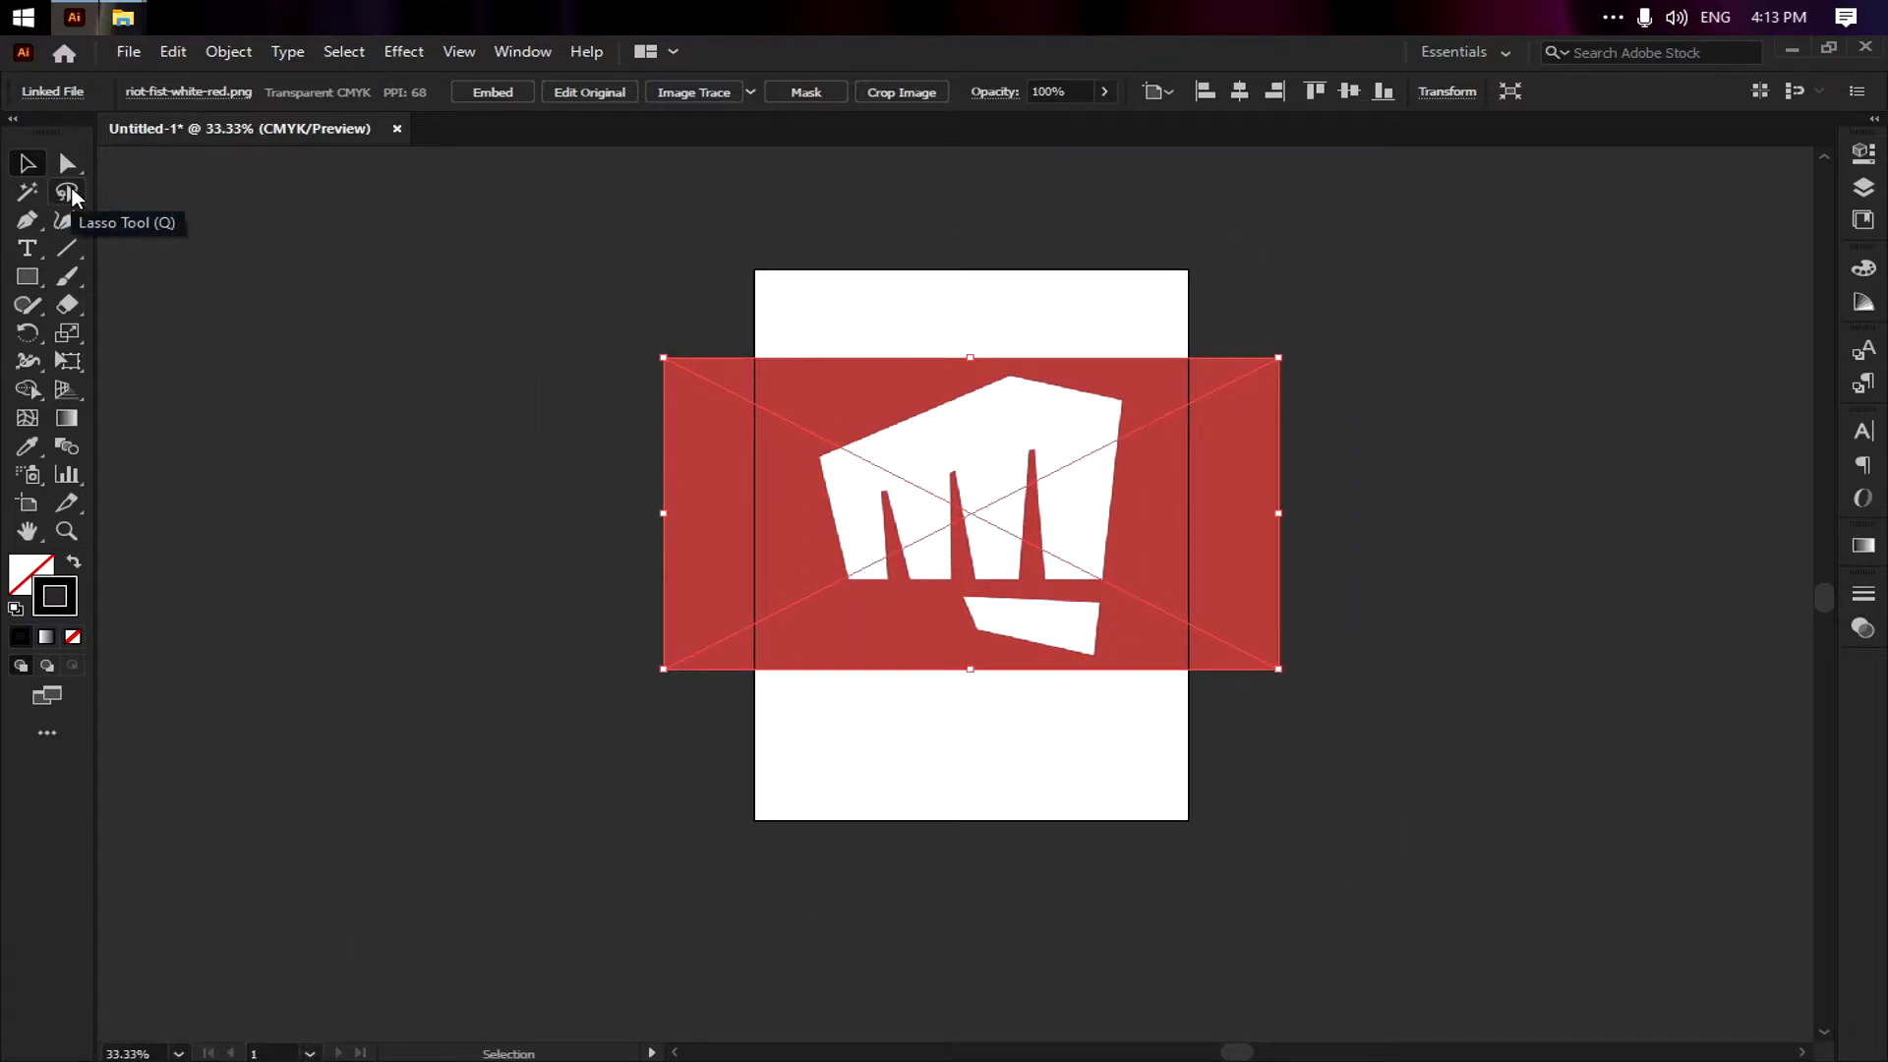
# With the Type tool active, use the temporary Selection tool to move the fist image near the artboard's centre, and return to the Selection tool
pyautogui.click(27, 251)
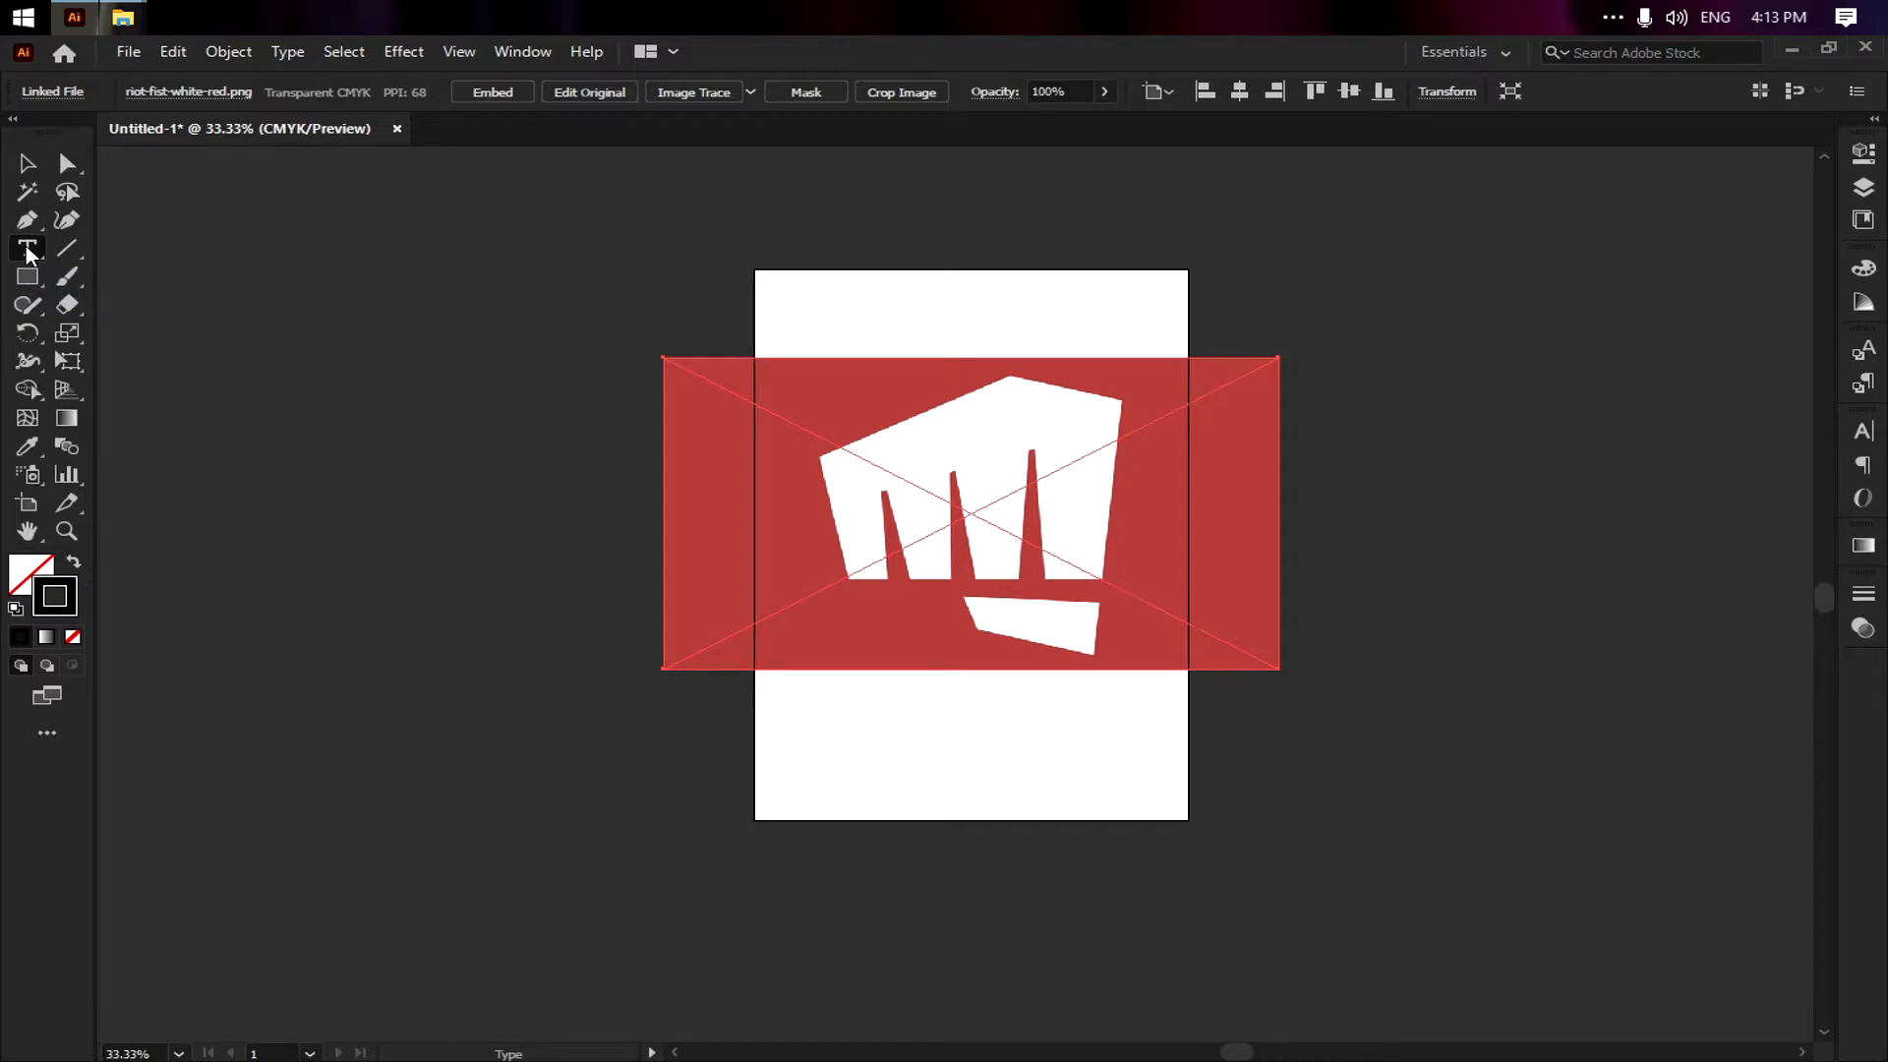
pyautogui.press('ctrl')
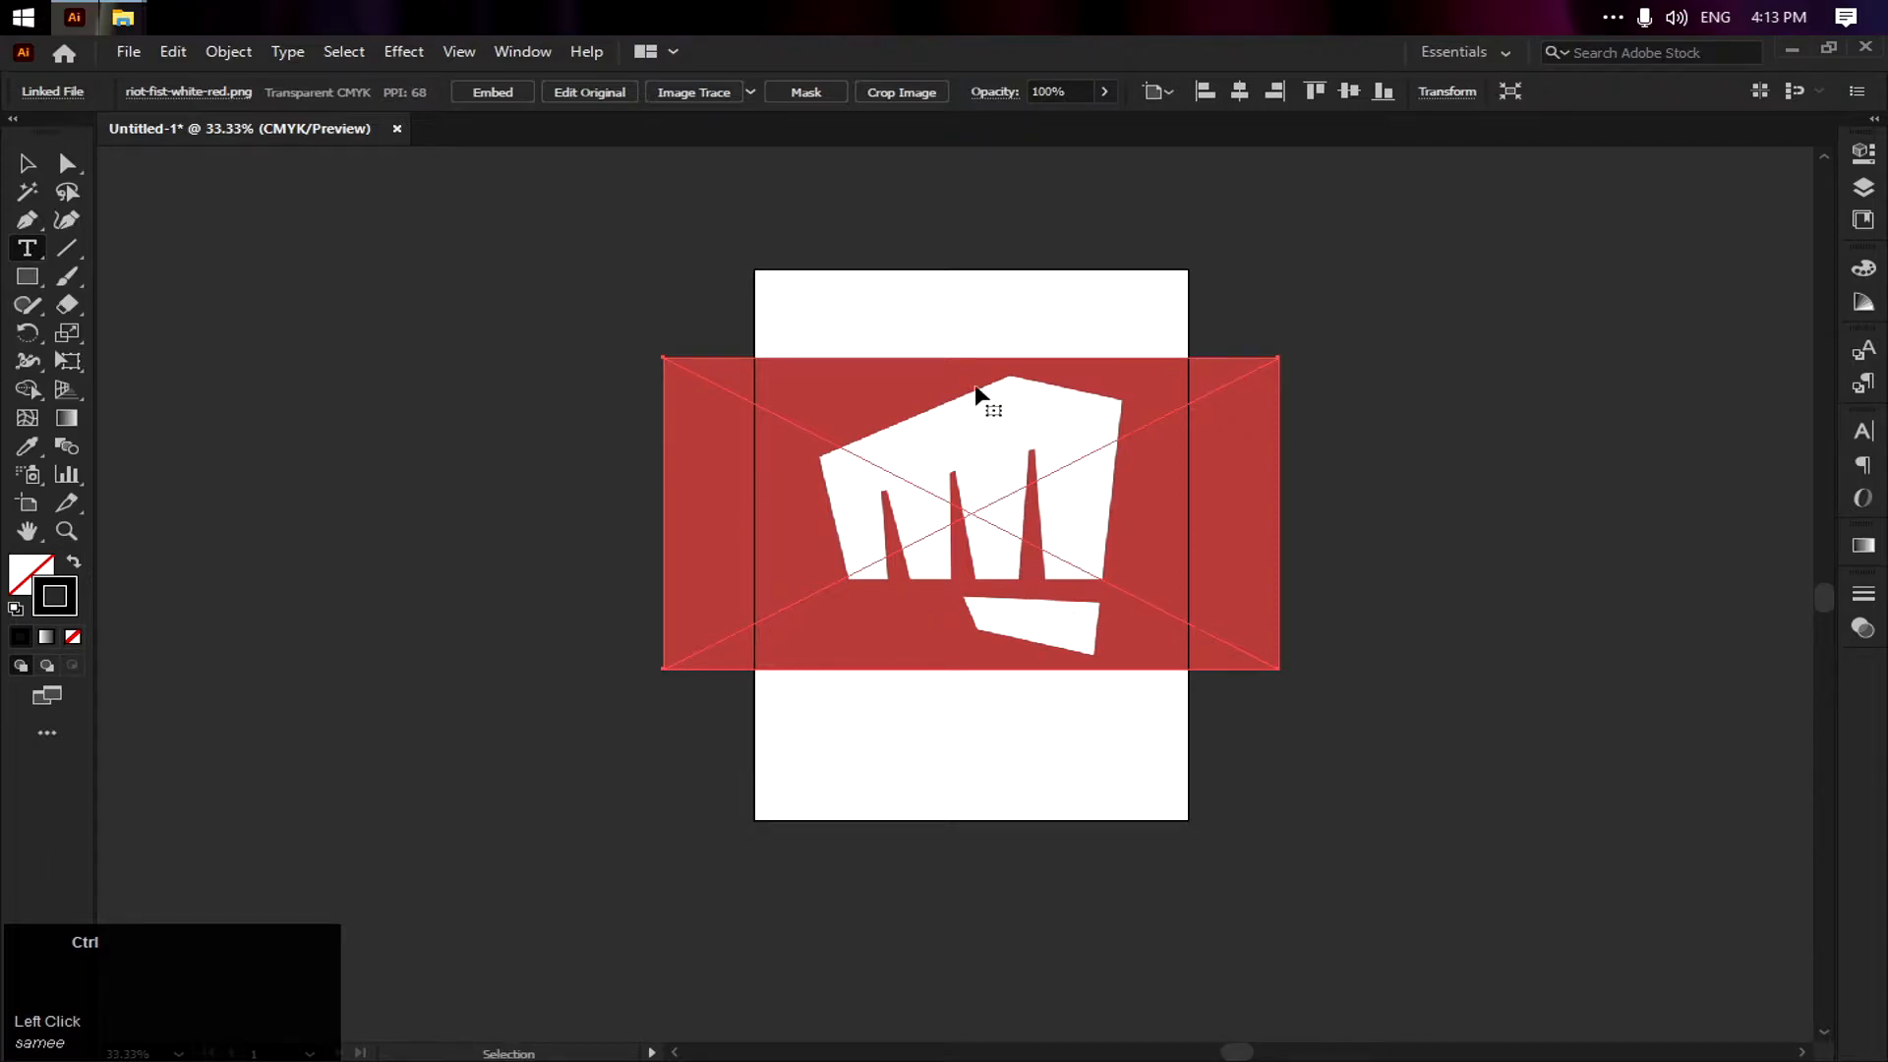
pyautogui.moveTo(970, 332); pyautogui.dragTo(870, 326)
pyautogui.moveTo(941, 444); pyautogui.dragTo(692, 369)
pyautogui.moveTo(845, 410); pyautogui.dragTo(986, 511)
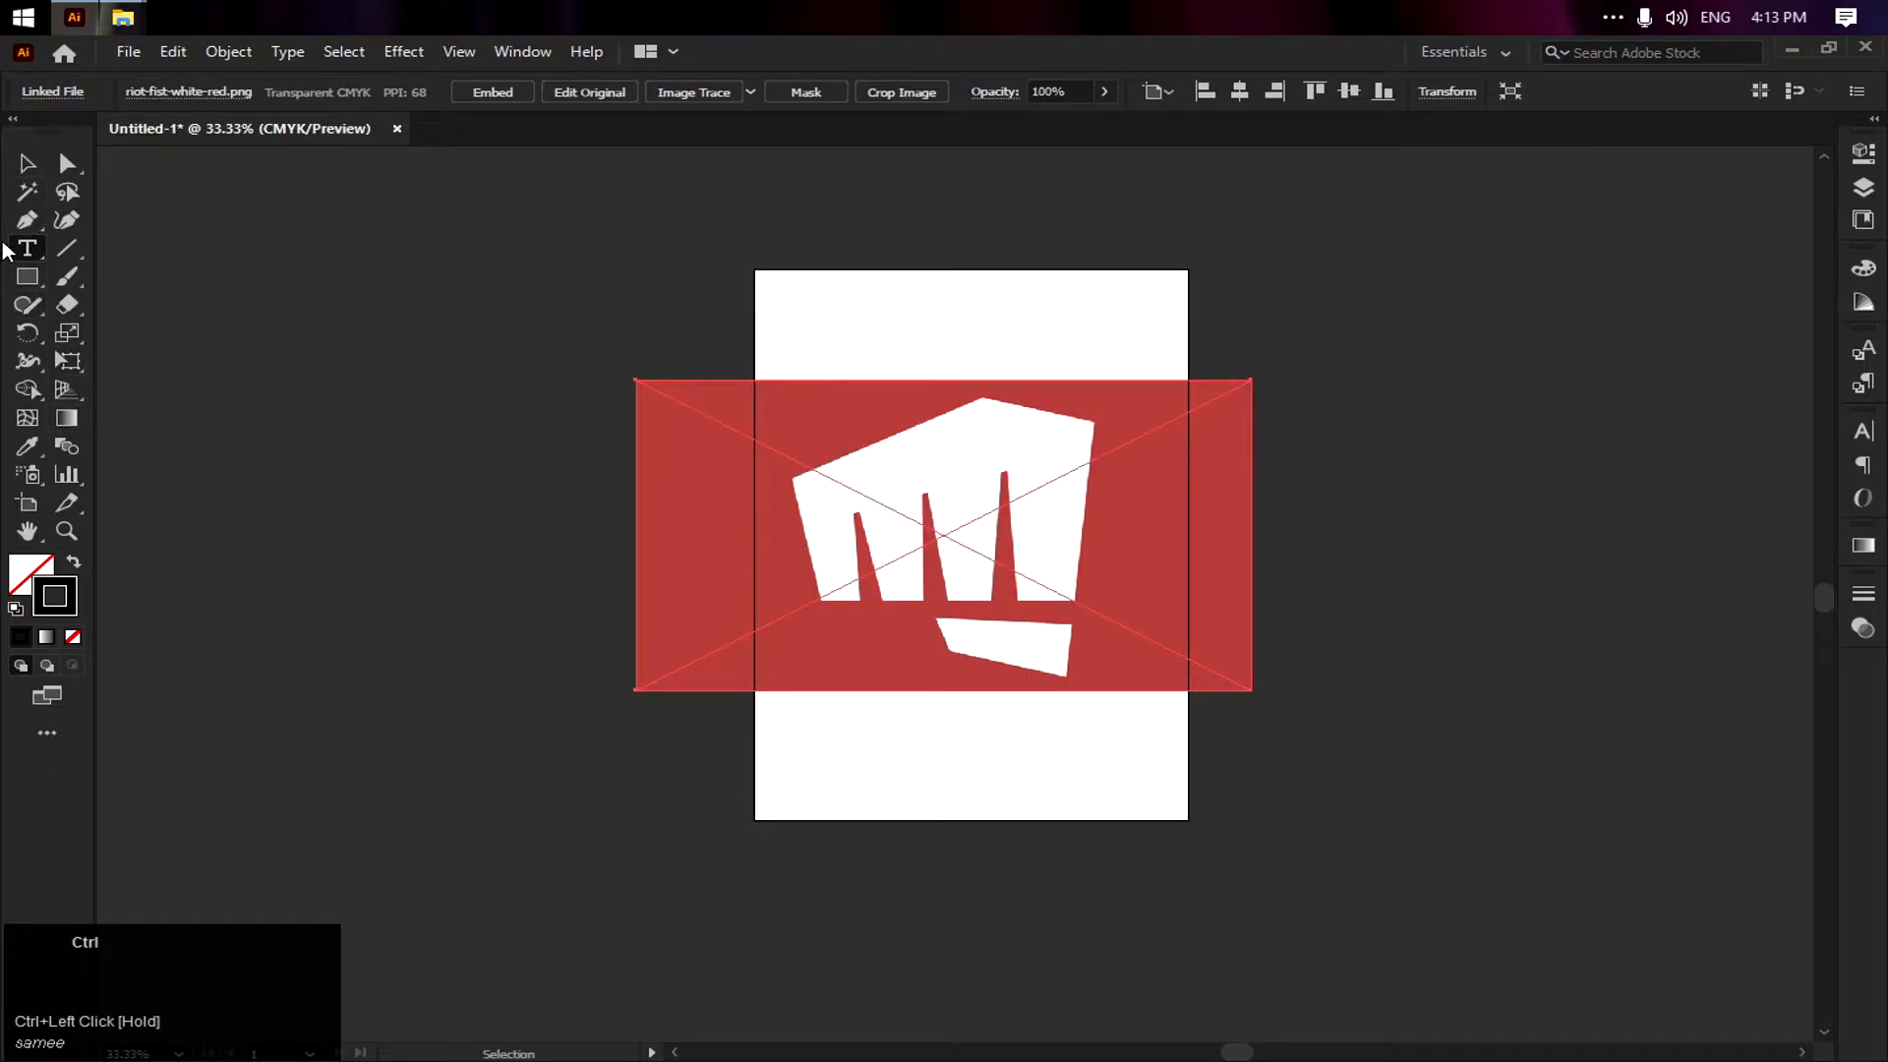
pyautogui.moveTo(1020, 482); pyautogui.dragTo(966, 537)
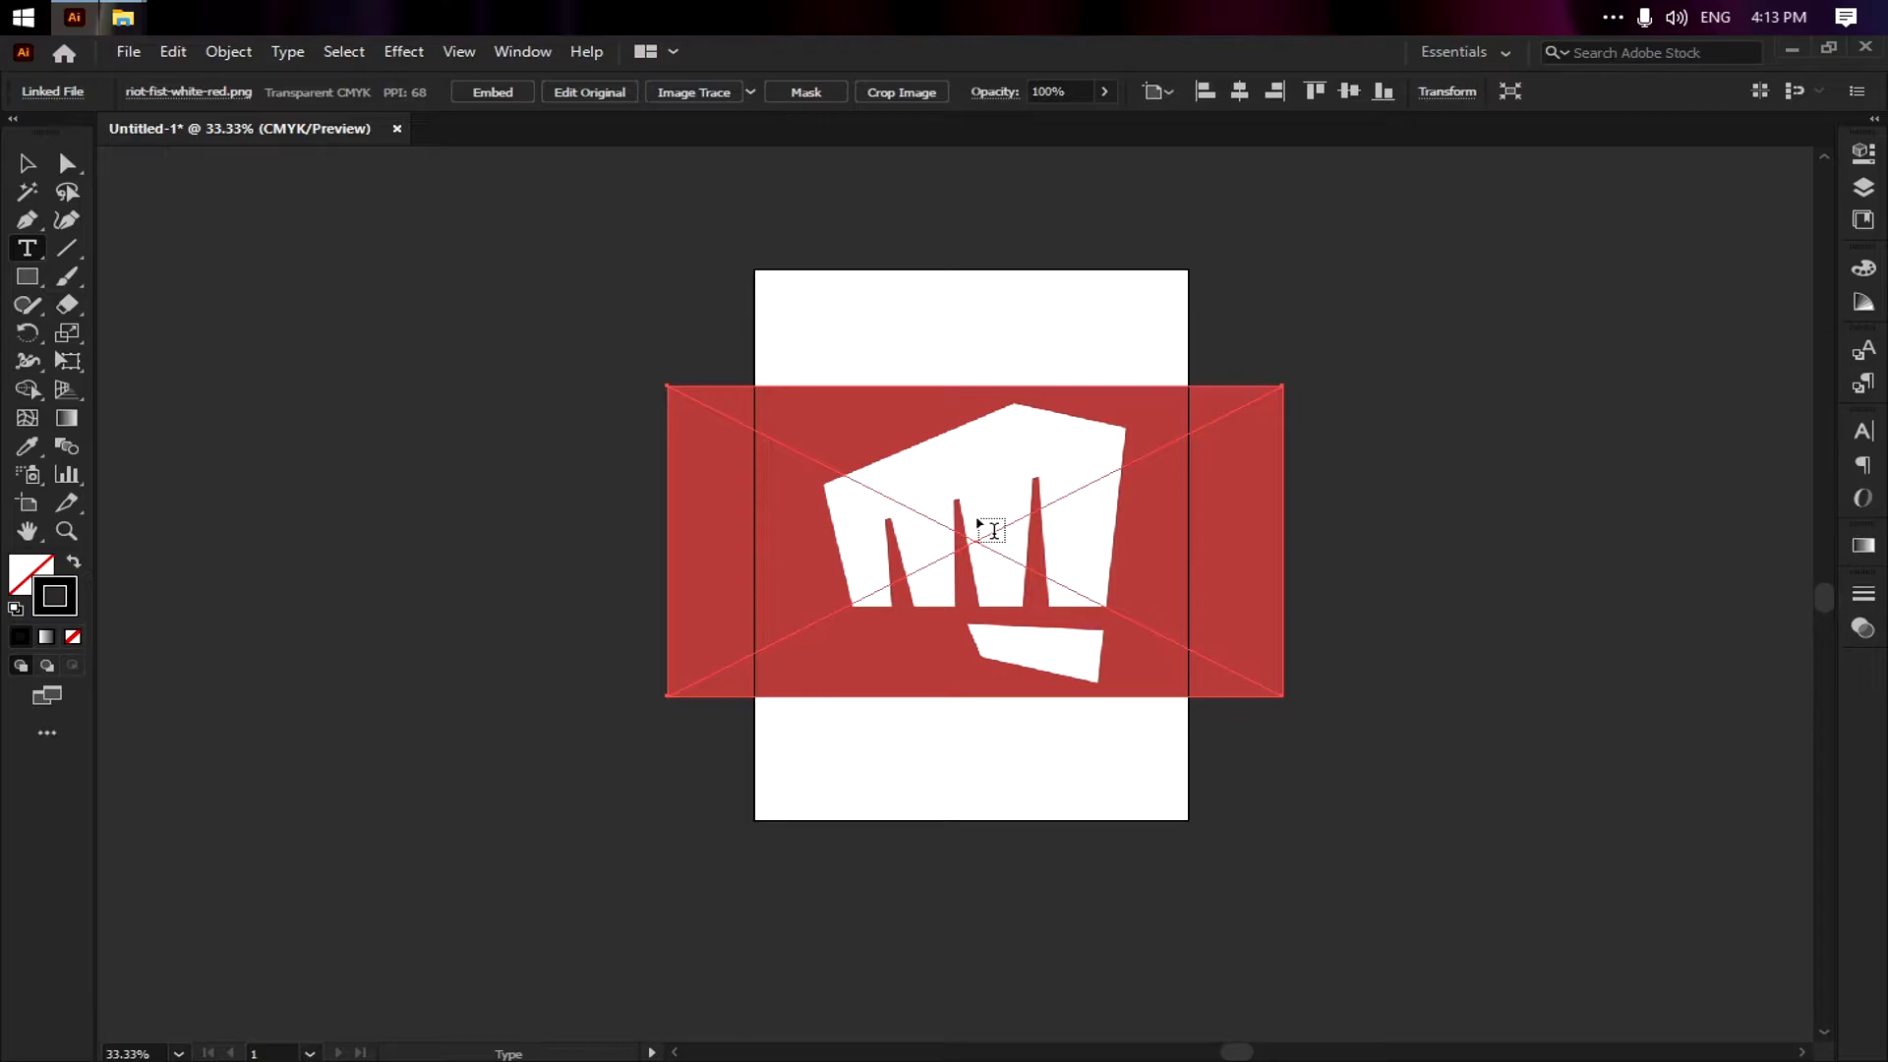
pyautogui.press('v')
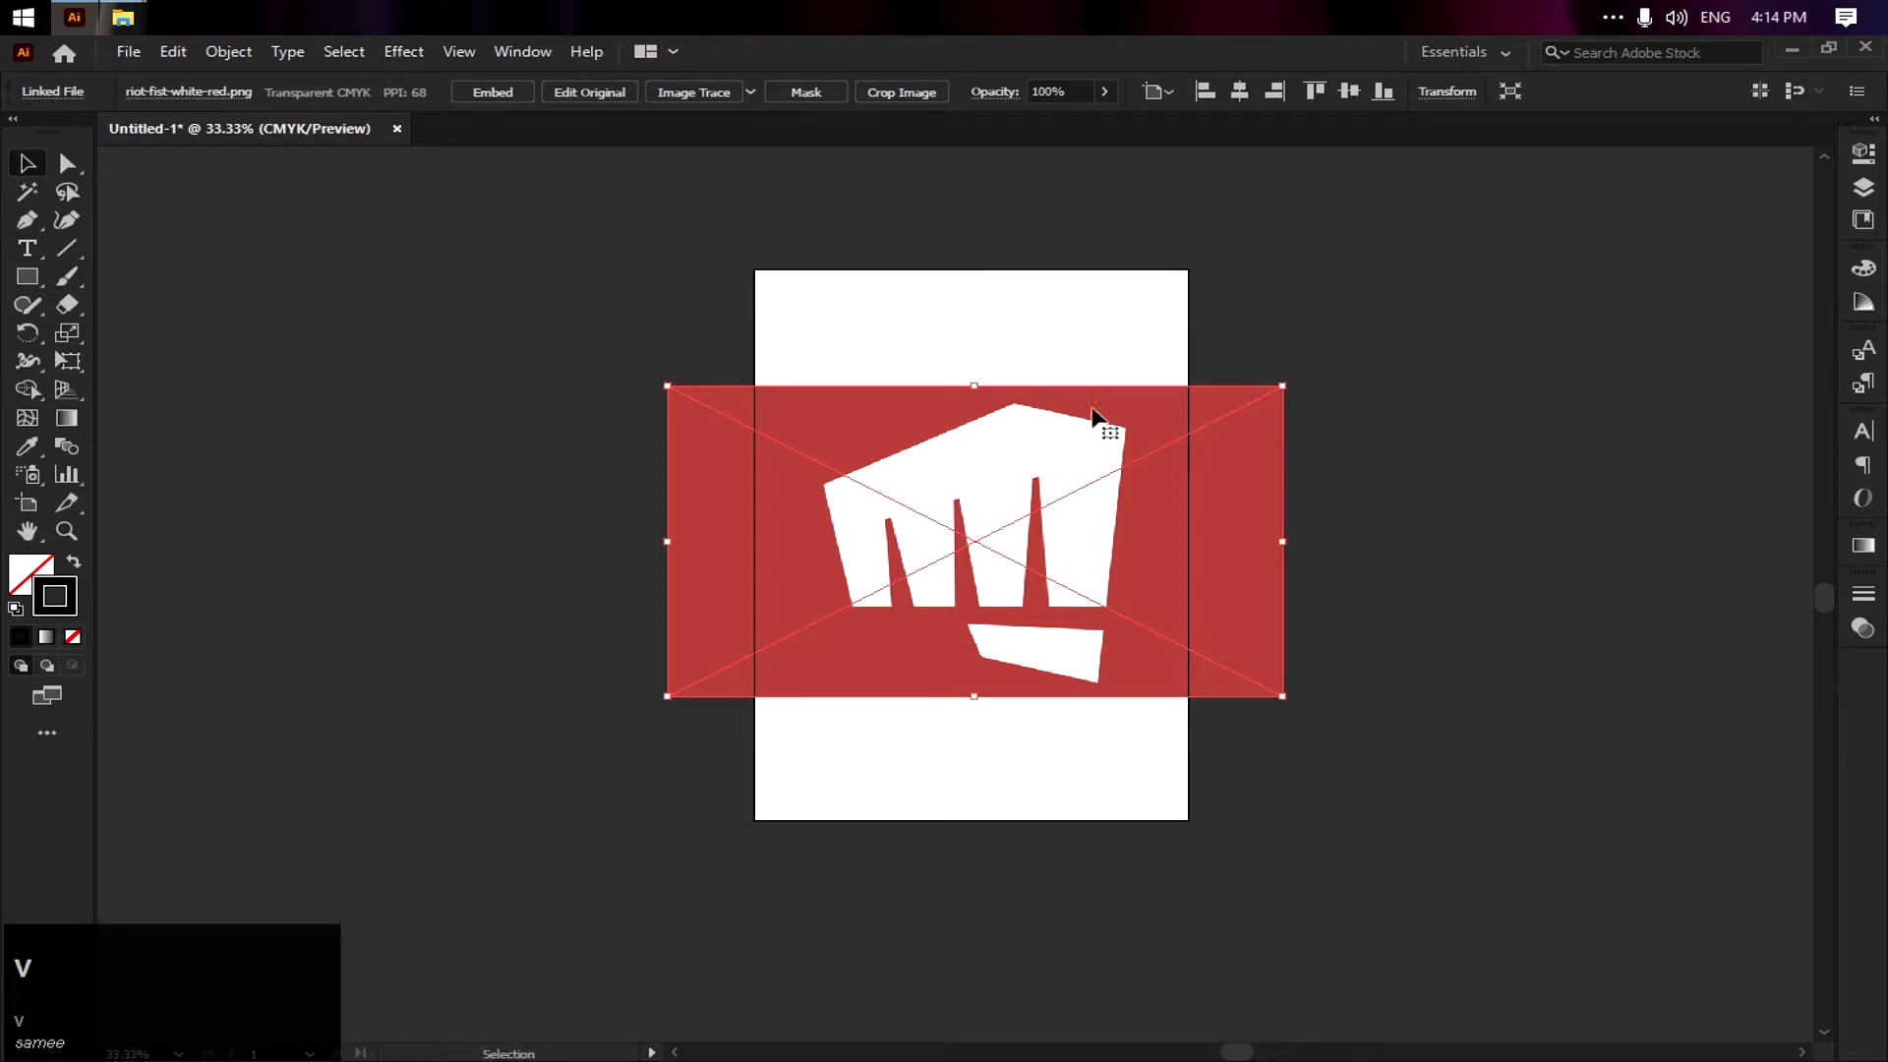
# Lock the layer holding the fist image and add a new empty layer above it
pyautogui.scroll(2, 1029, 539)
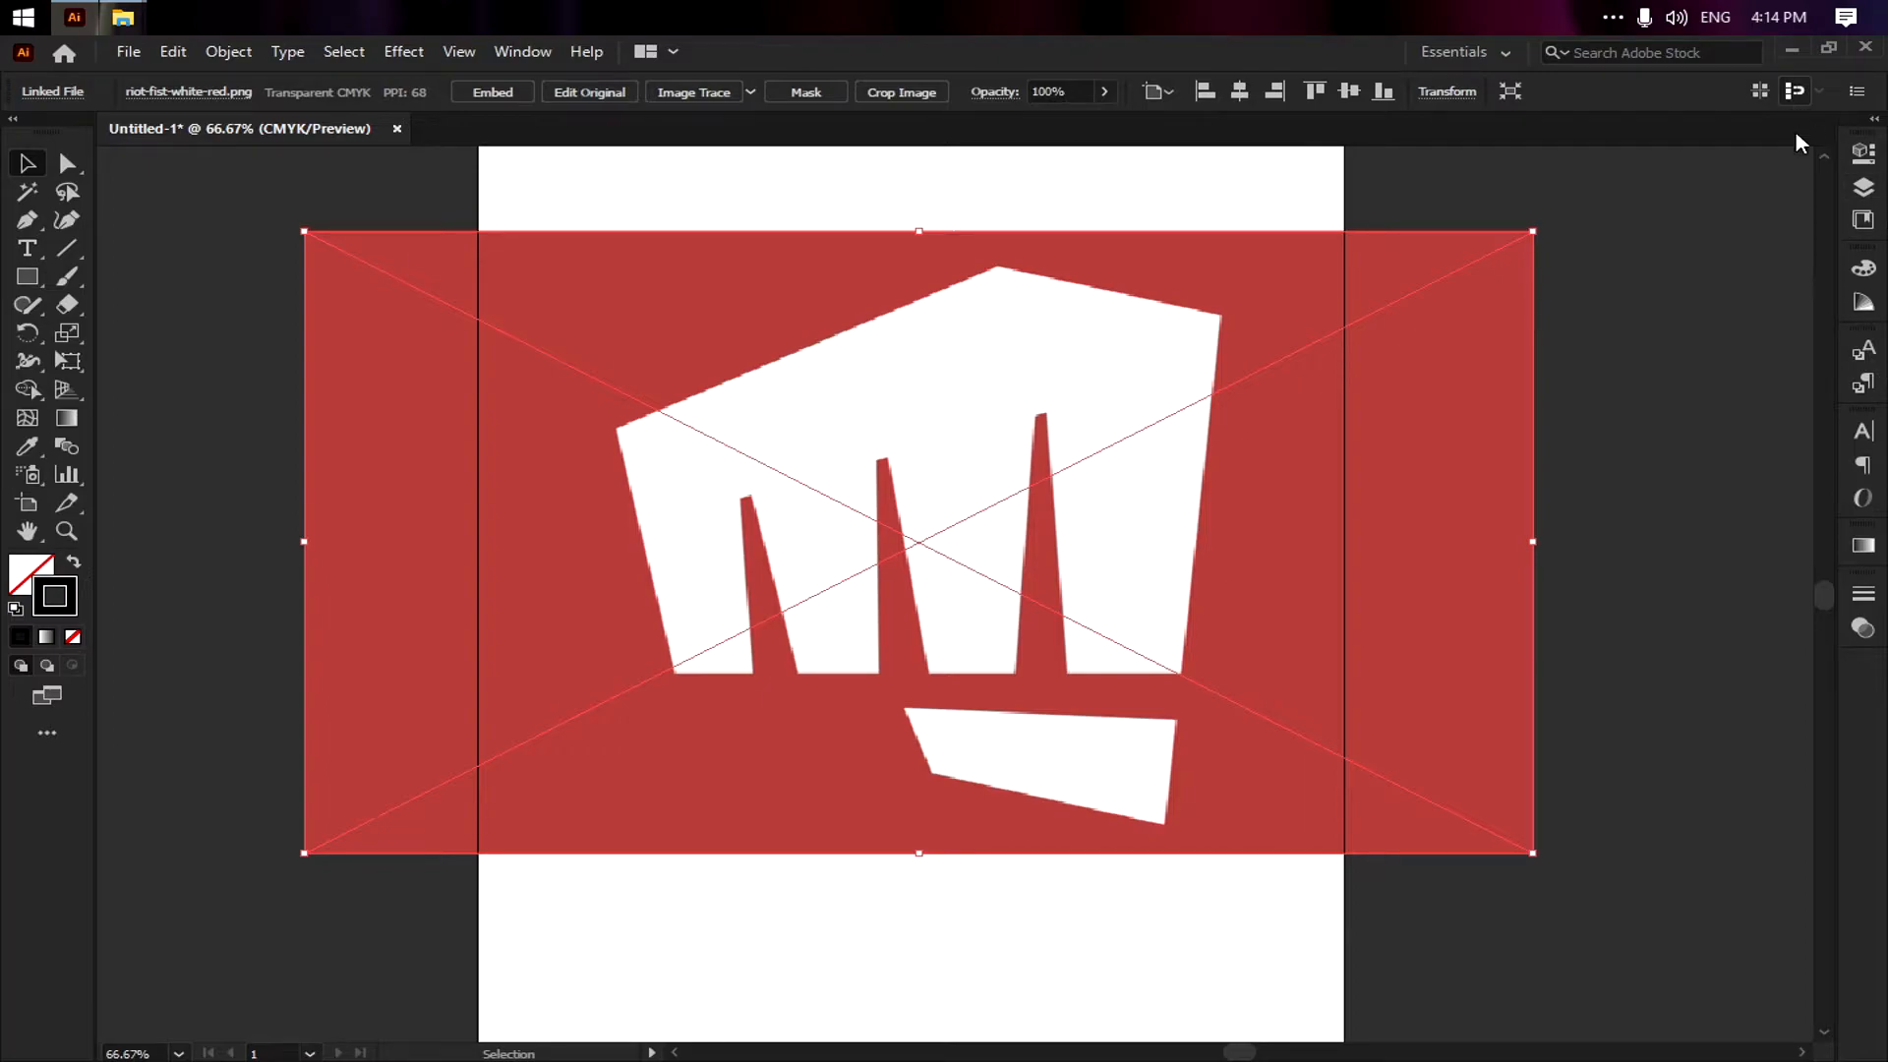
pyautogui.click(1862, 192)
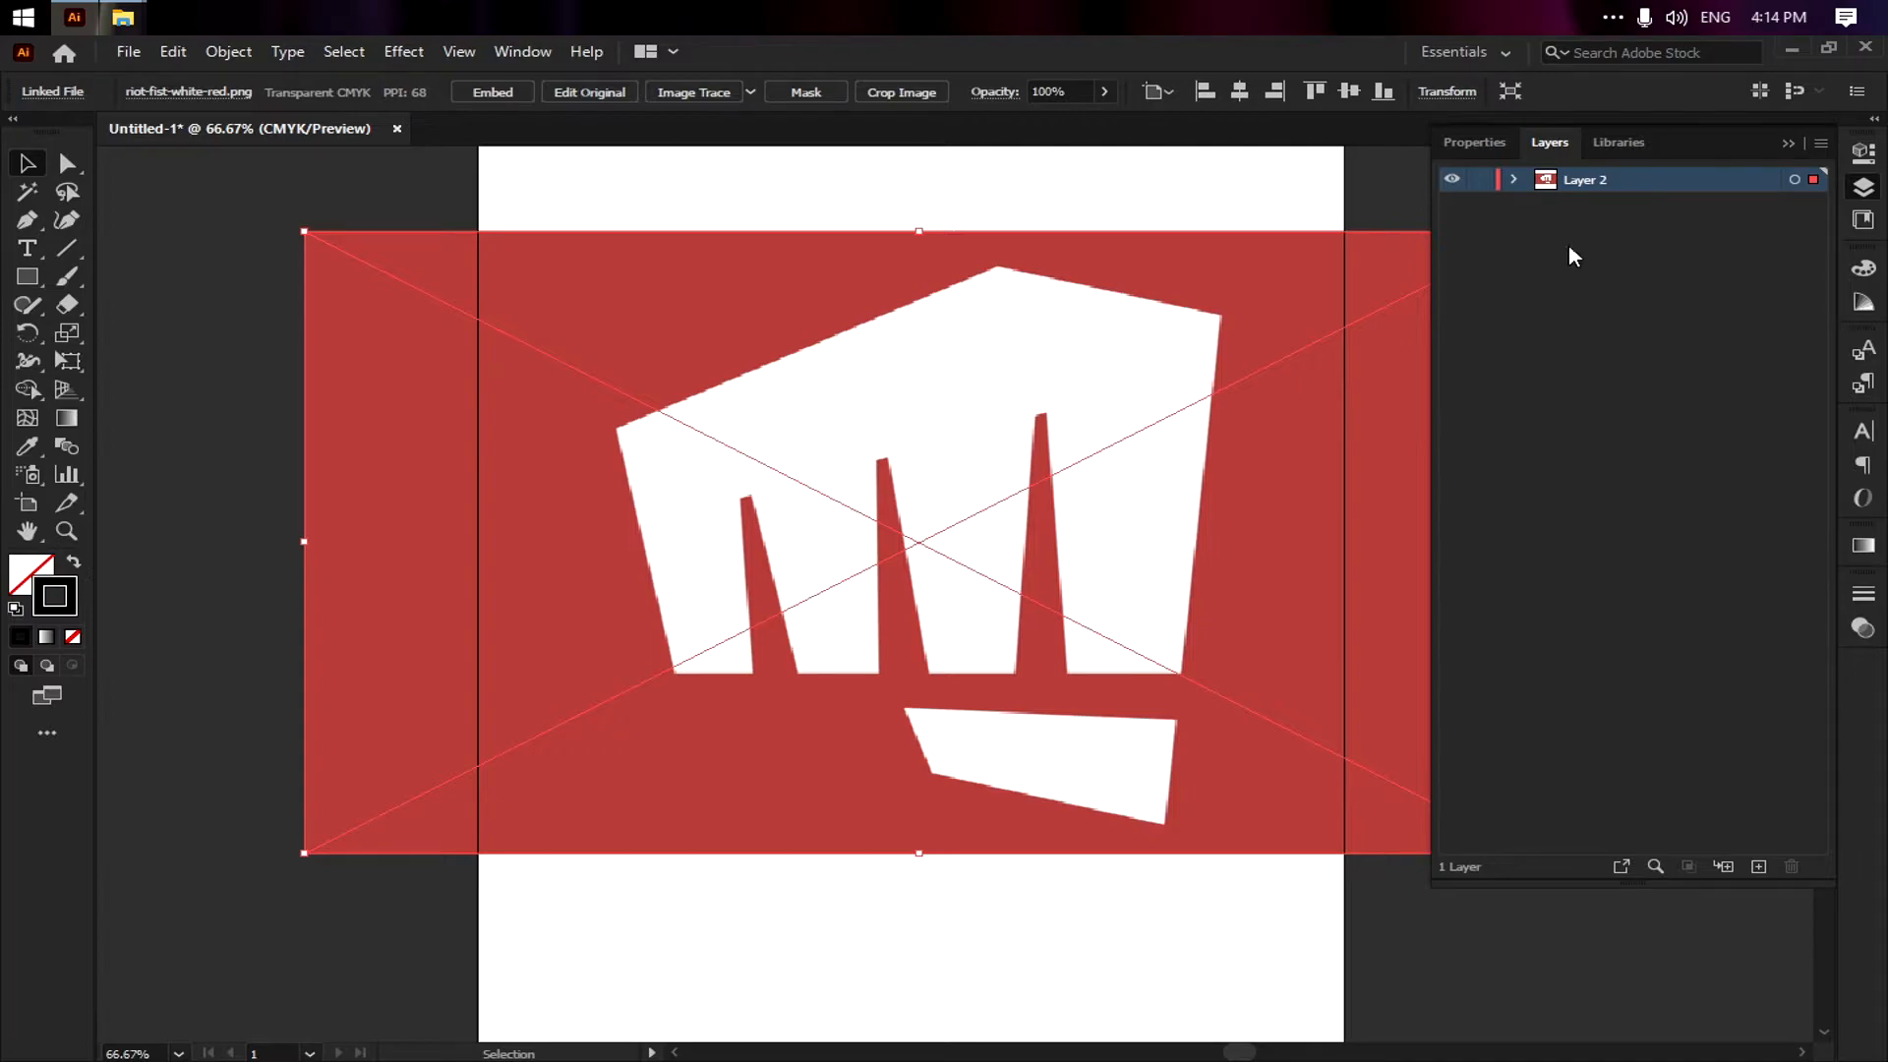
pyautogui.click(1480, 179)
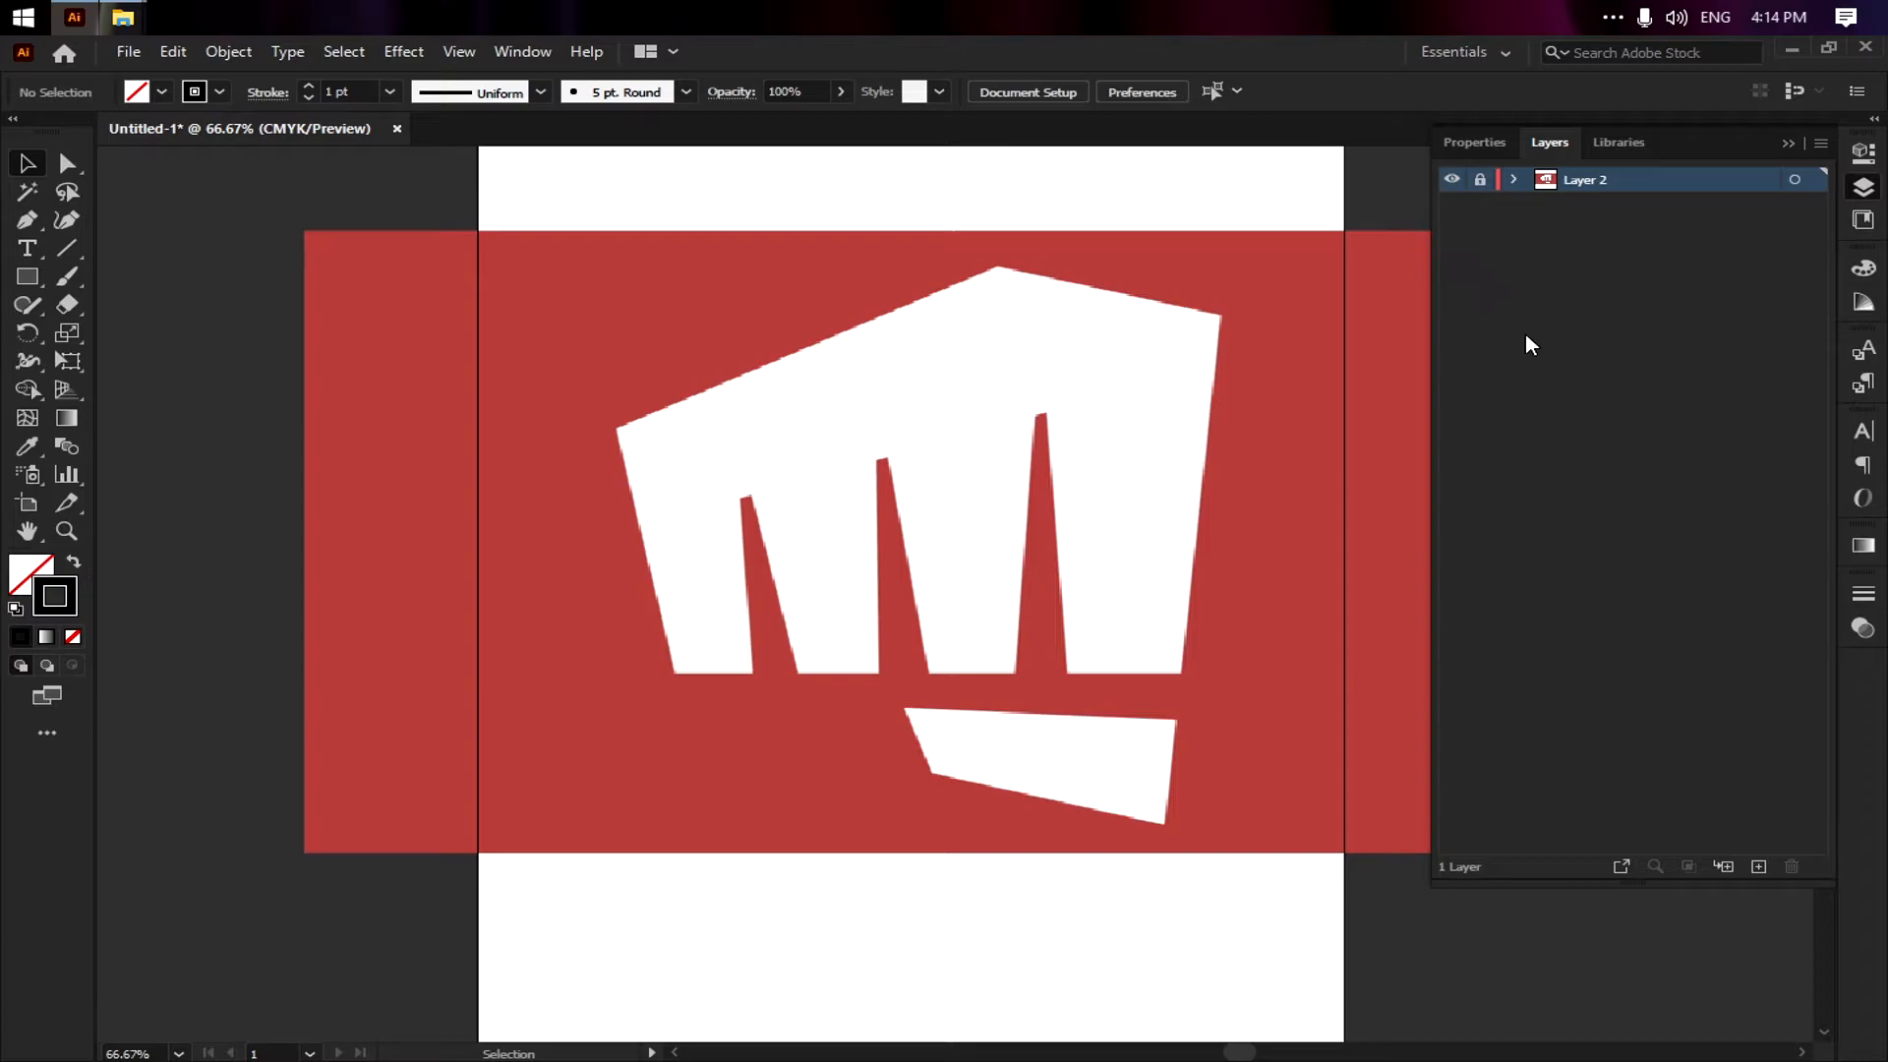
pyautogui.click(1758, 867)
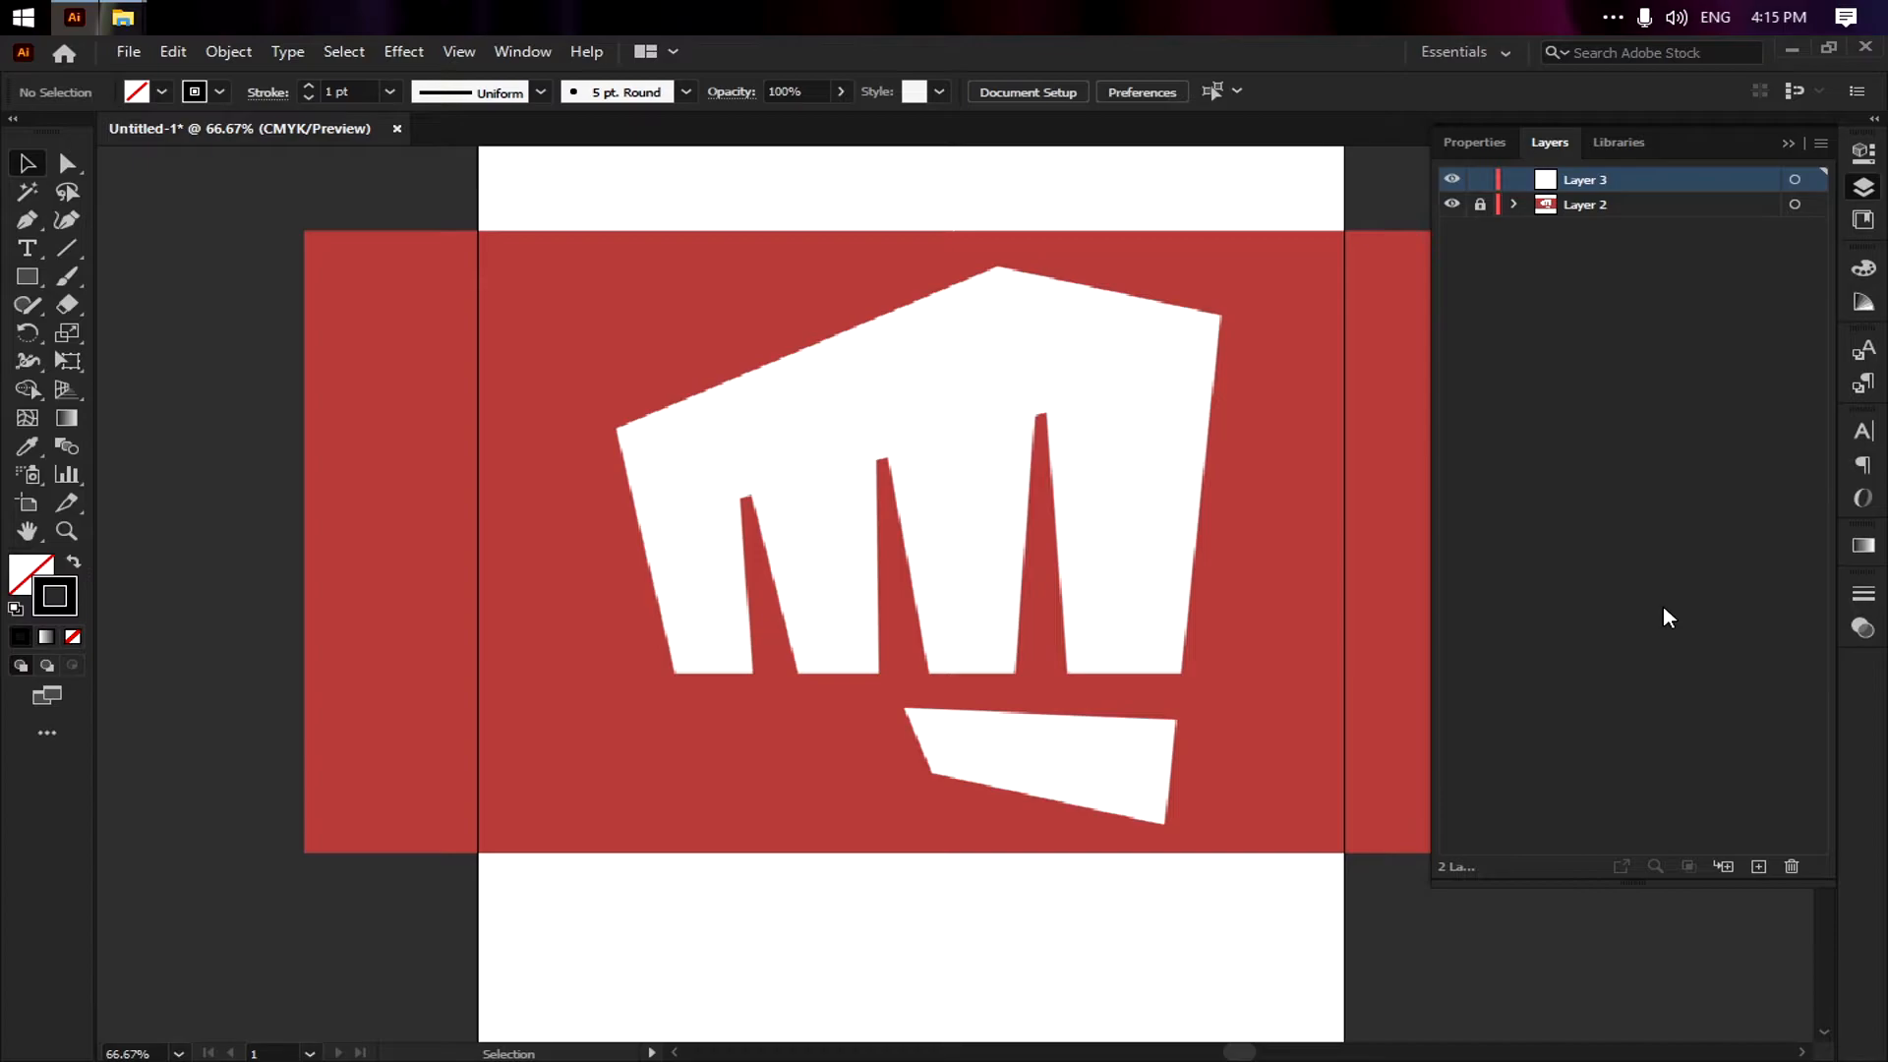
# Rename the locked image layer as "logo"
pyautogui.click(1609, 207)
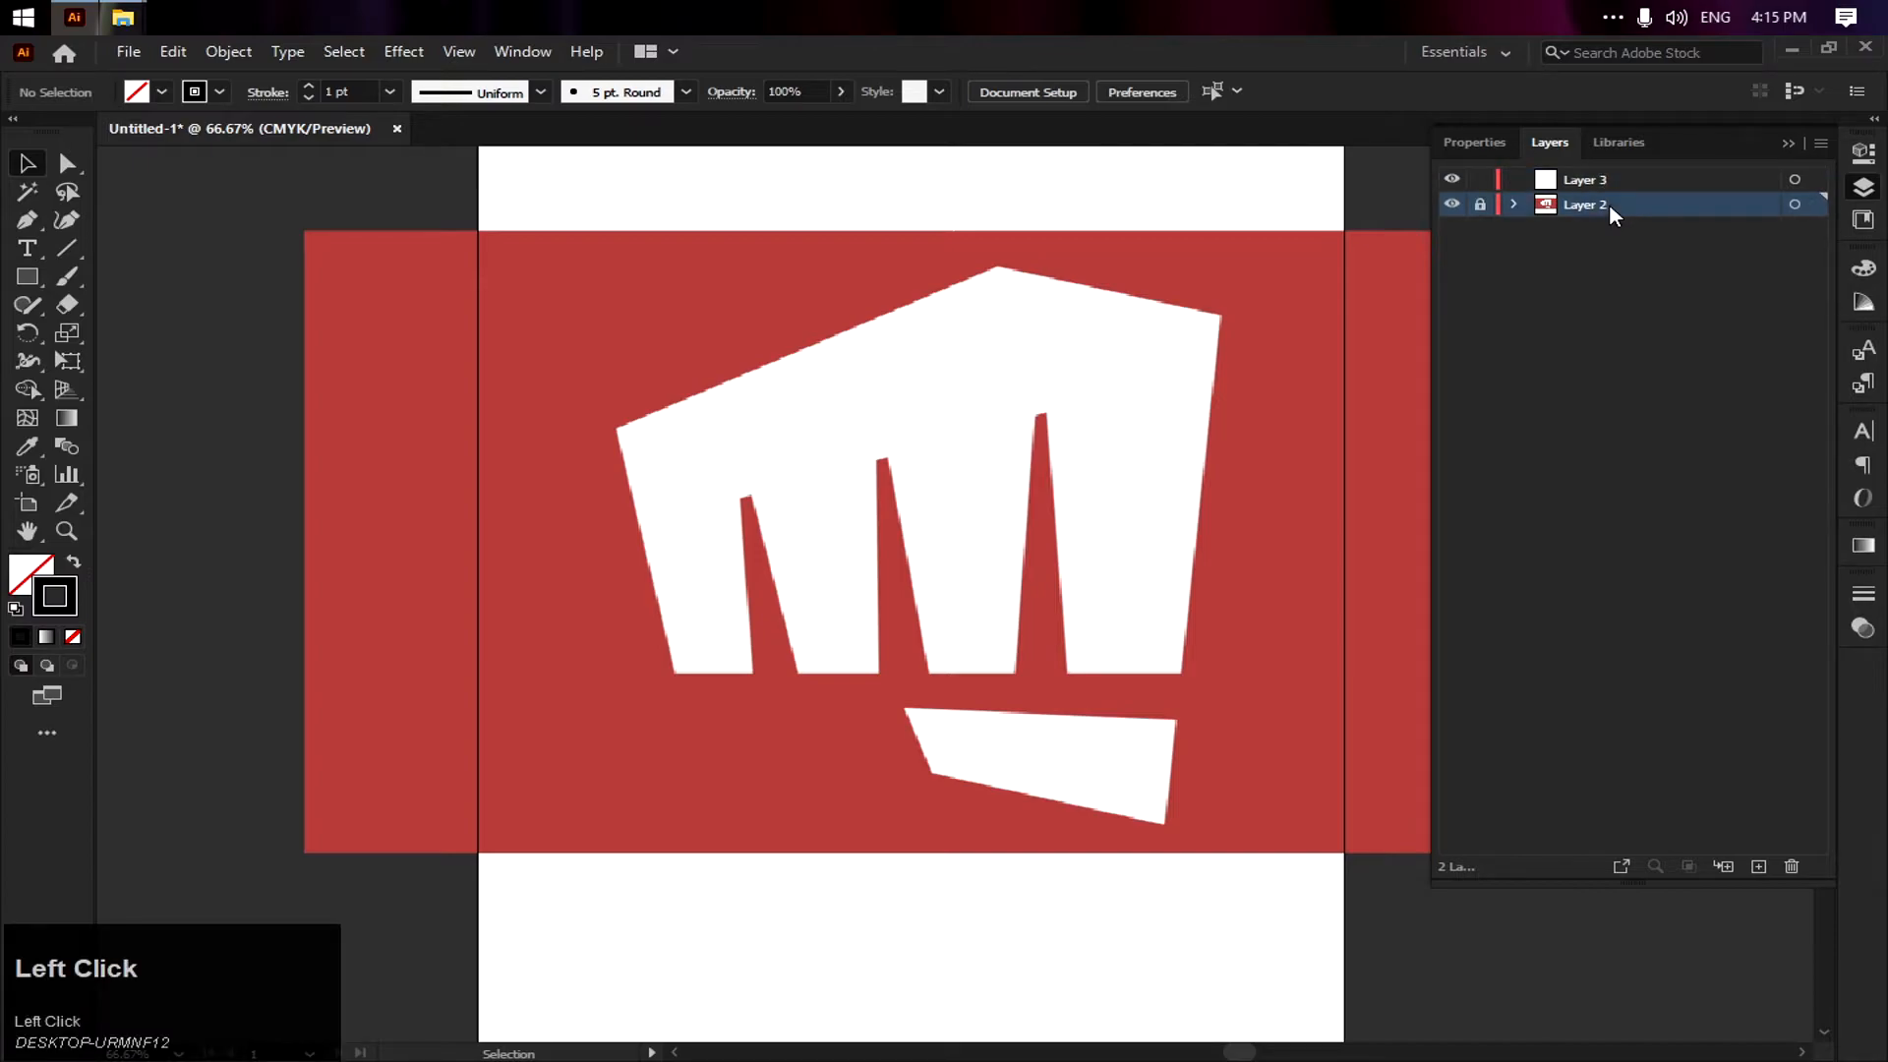
pyautogui.doubleClick(1608, 203)
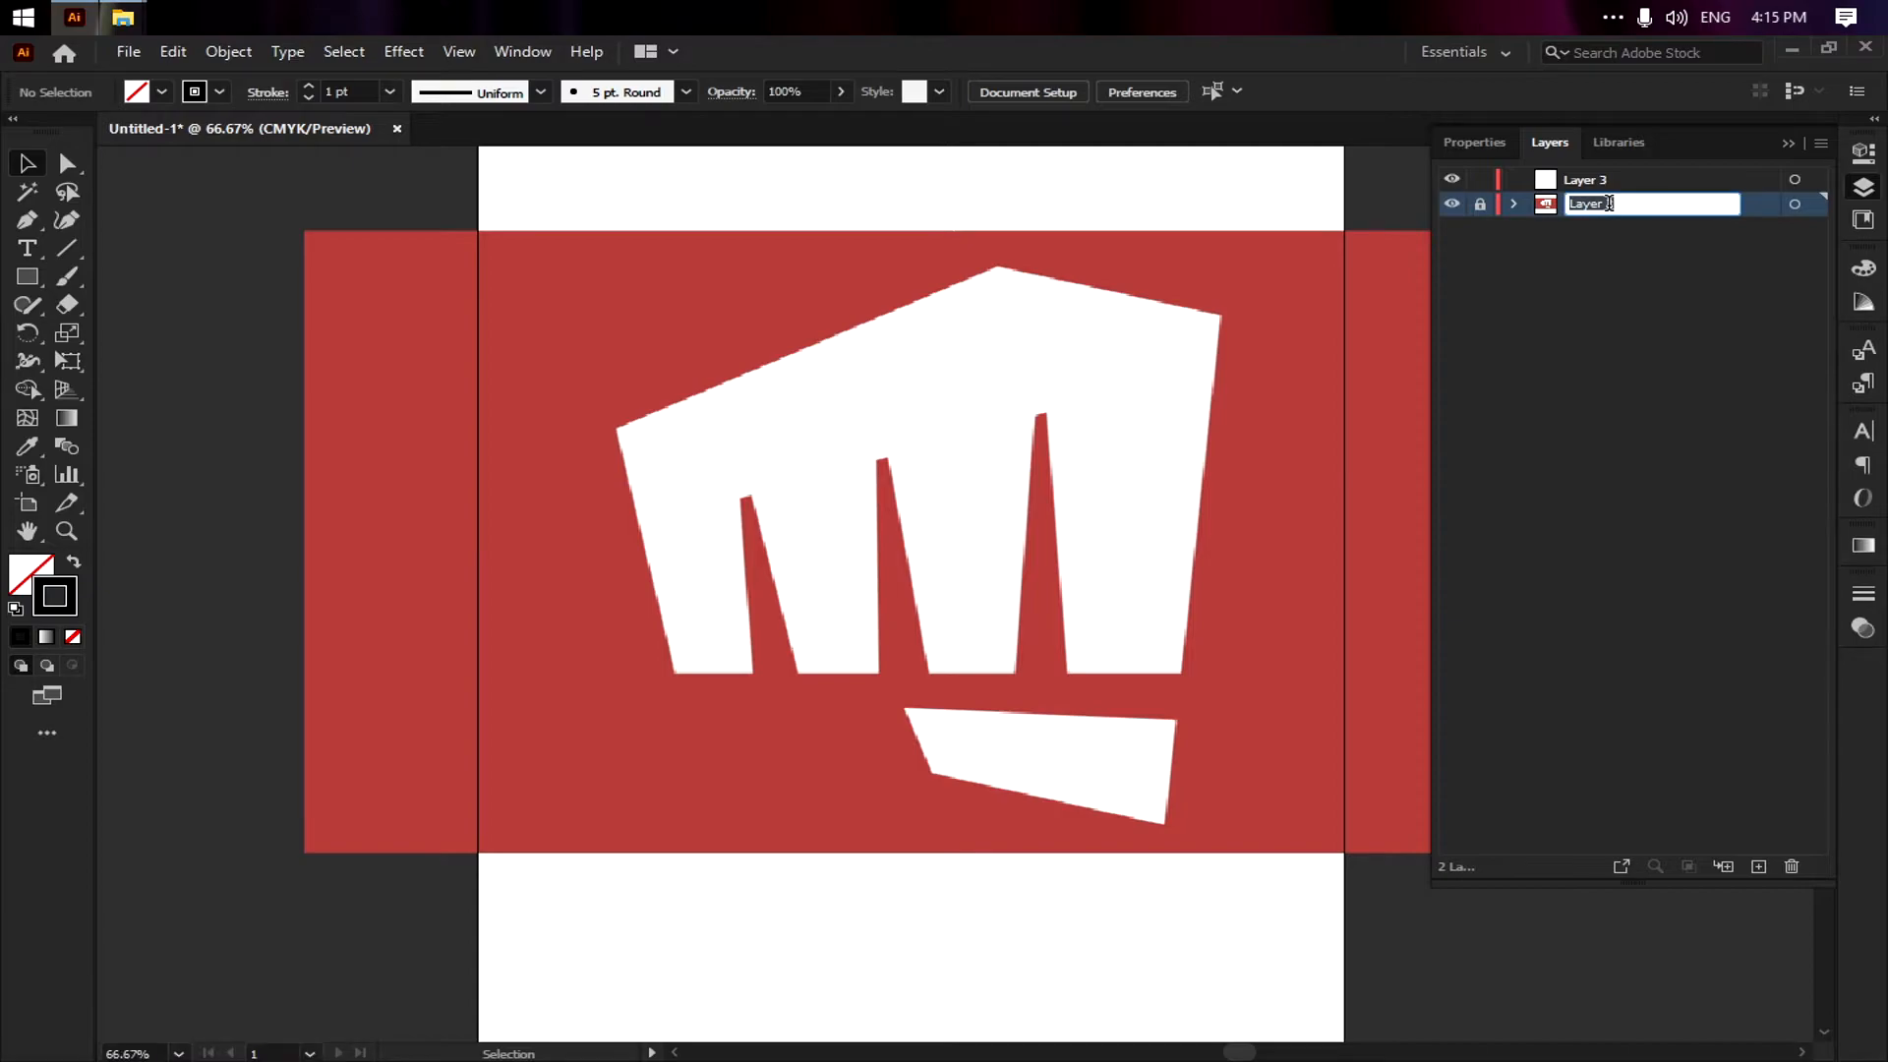
pyautogui.write('logo')
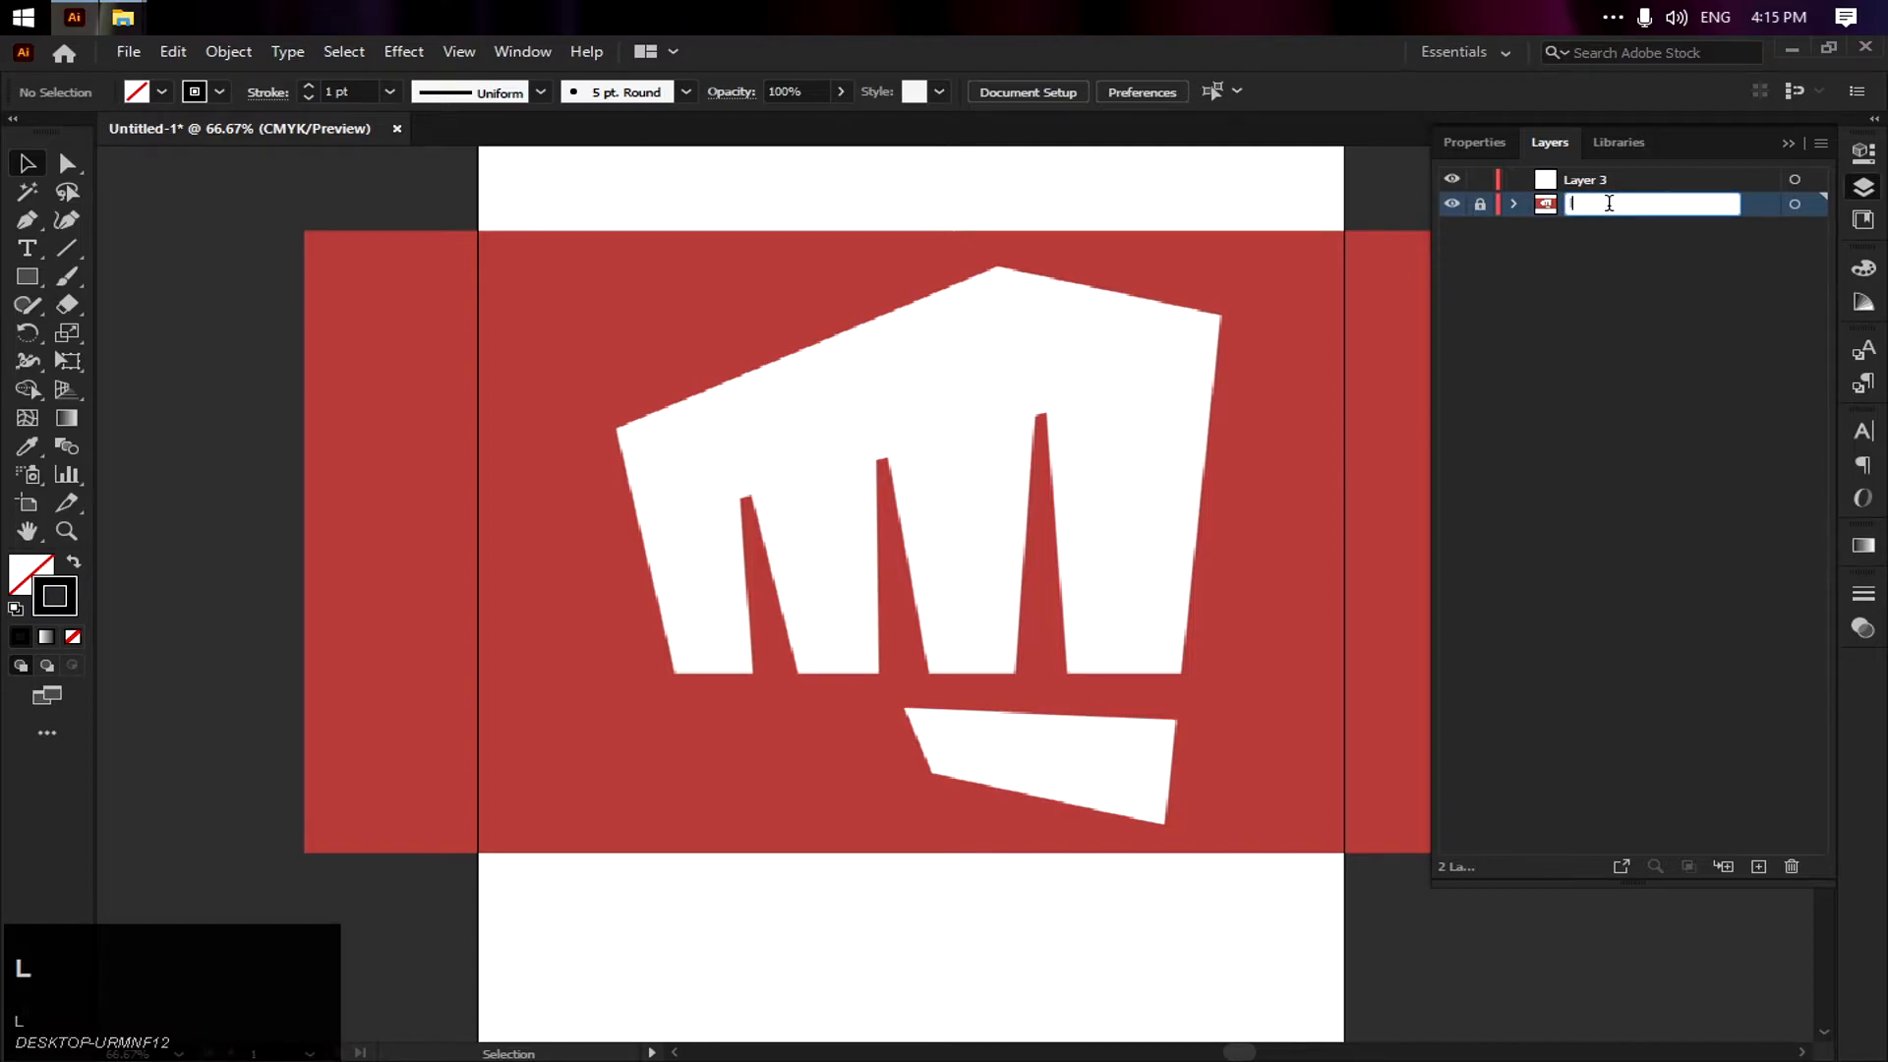
pyautogui.press('Return')
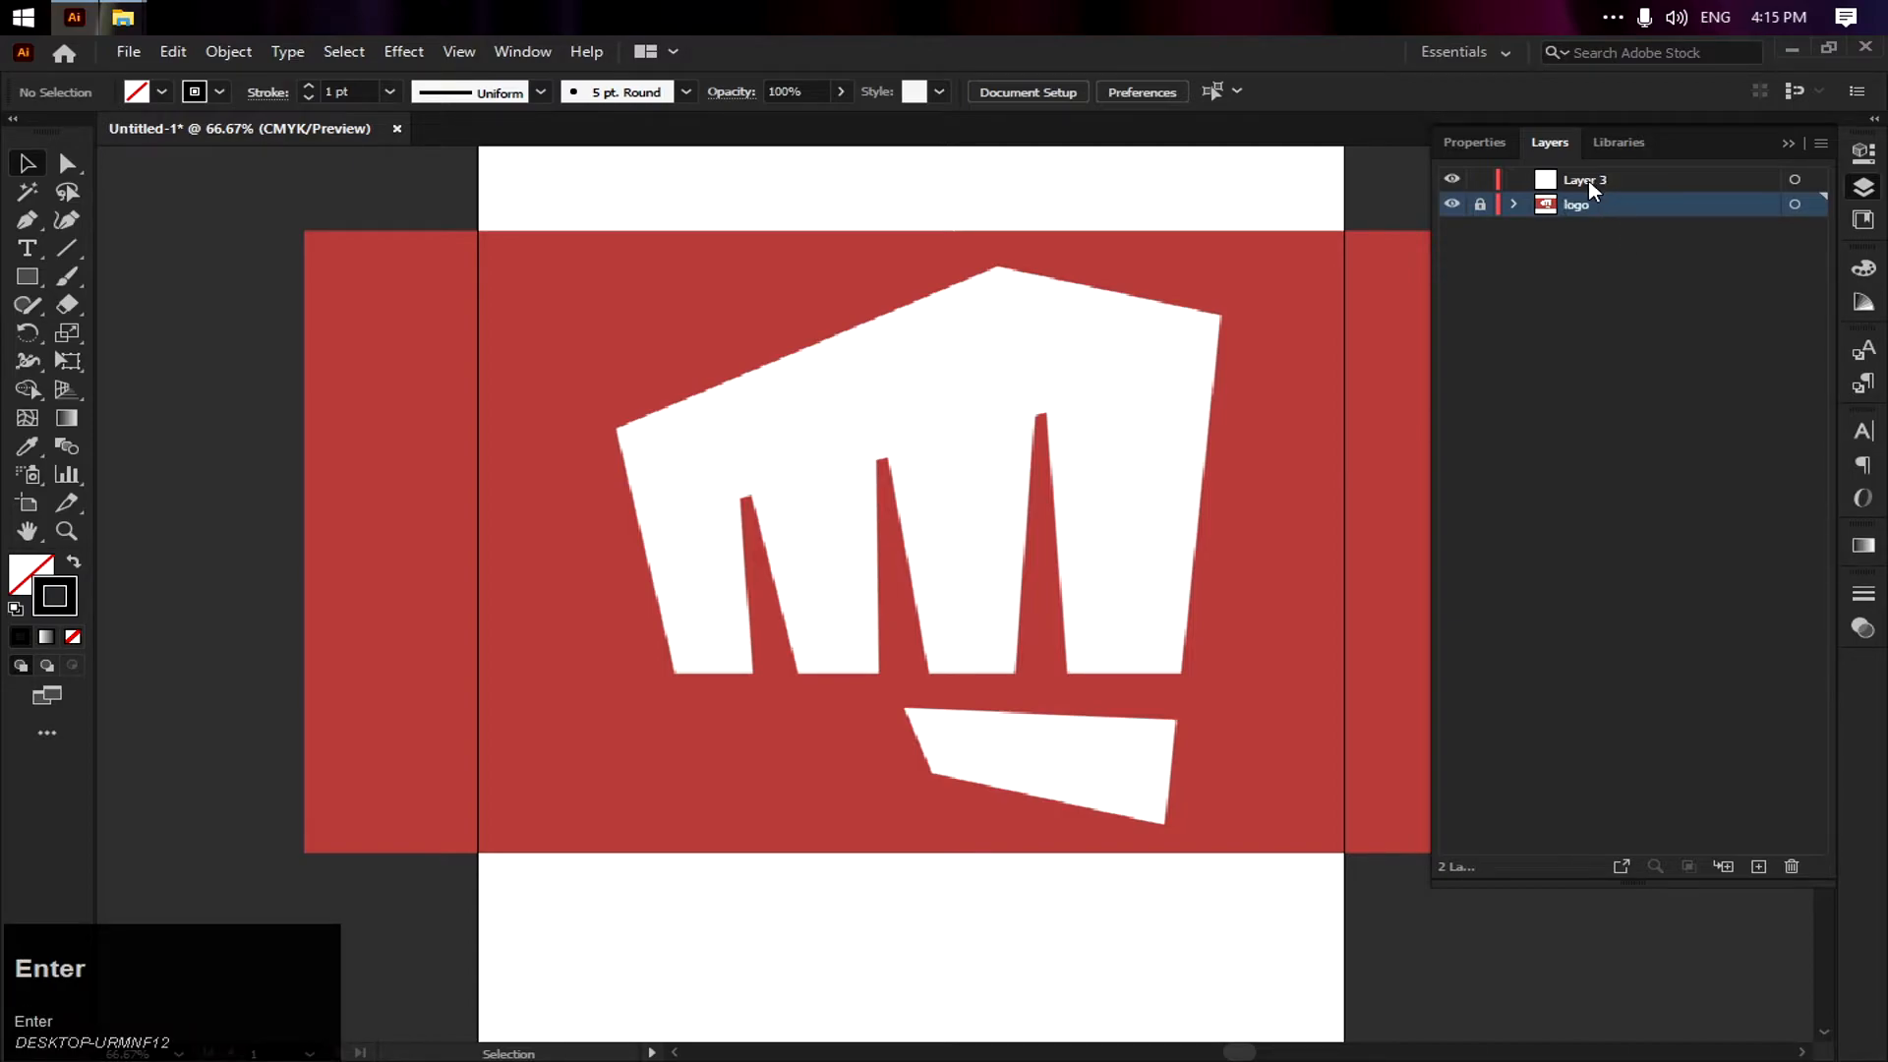
# Rename the new empty layer above the image as "workplace"
pyautogui.doubleClick(1590, 182)
pyautogui.write('work')
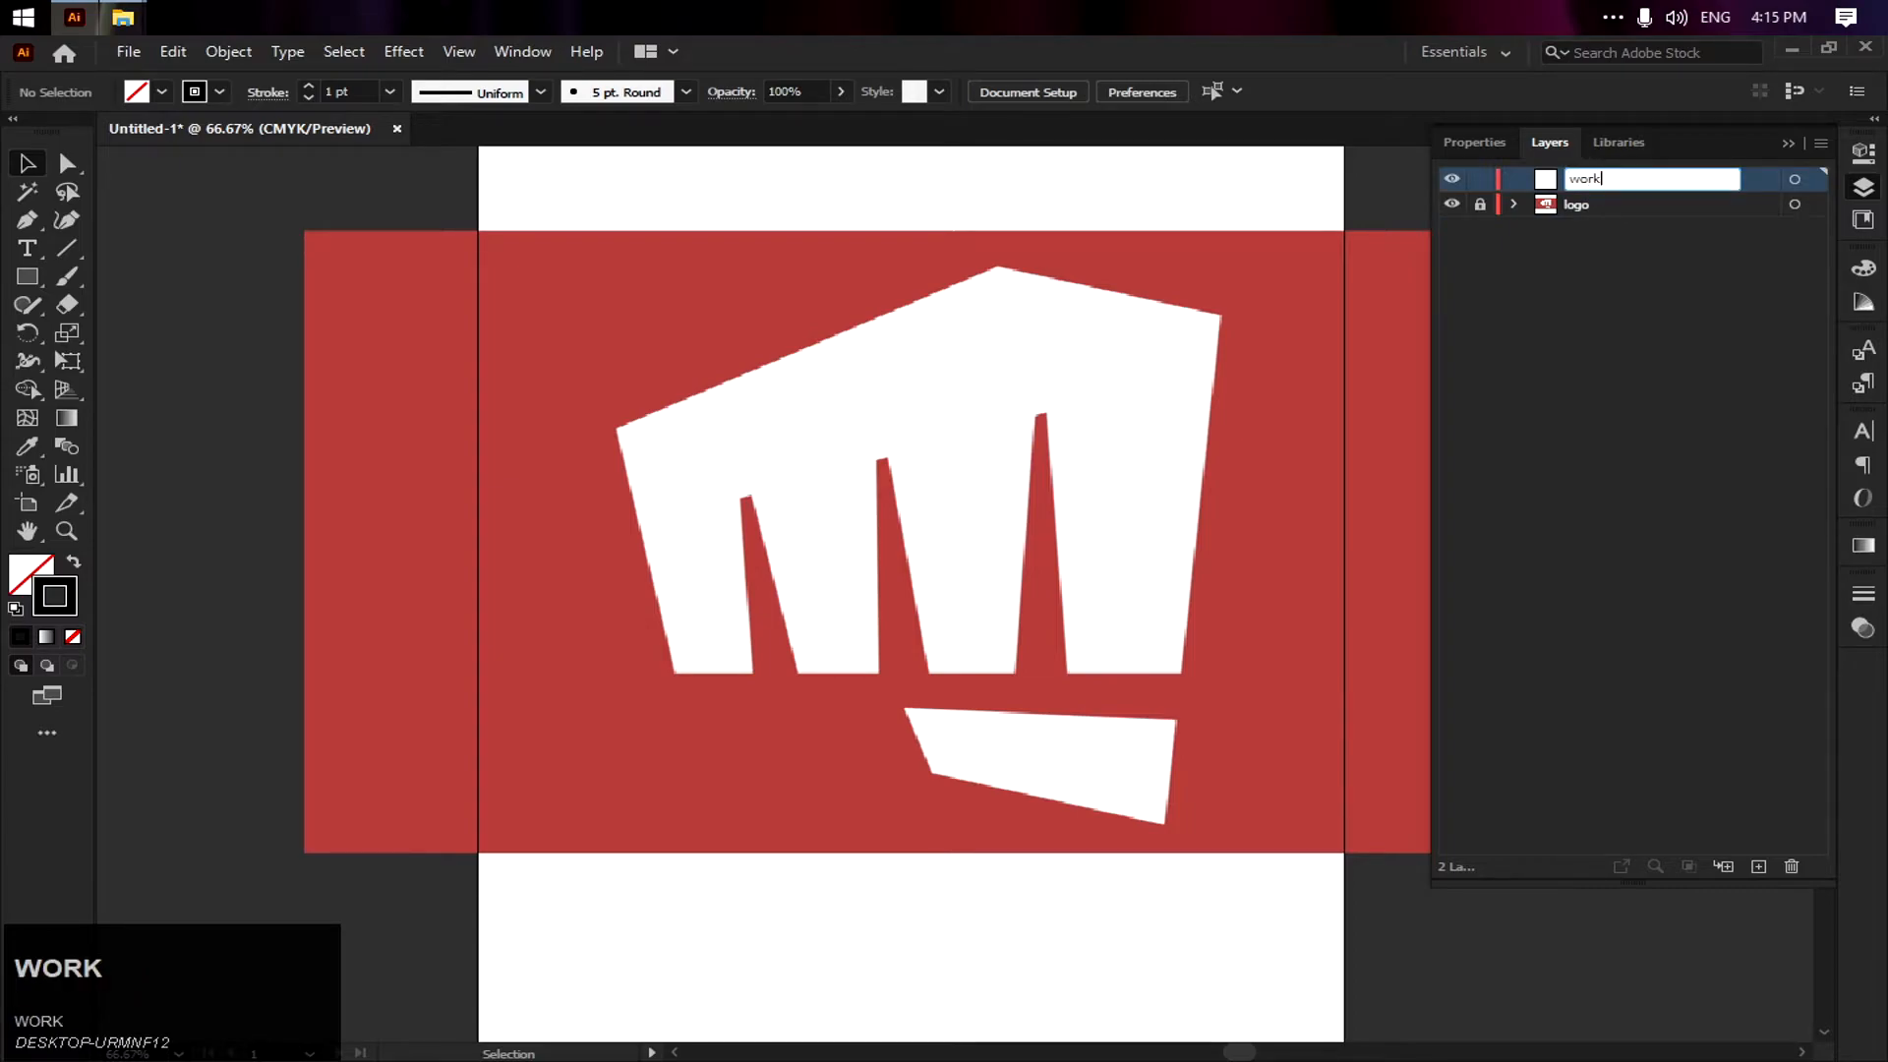
pyautogui.write('lace')
pyautogui.press('BackSpace')
pyautogui.press('BackSpace')
pyautogui.press('BackSpace')
pyautogui.press('BackSpace')
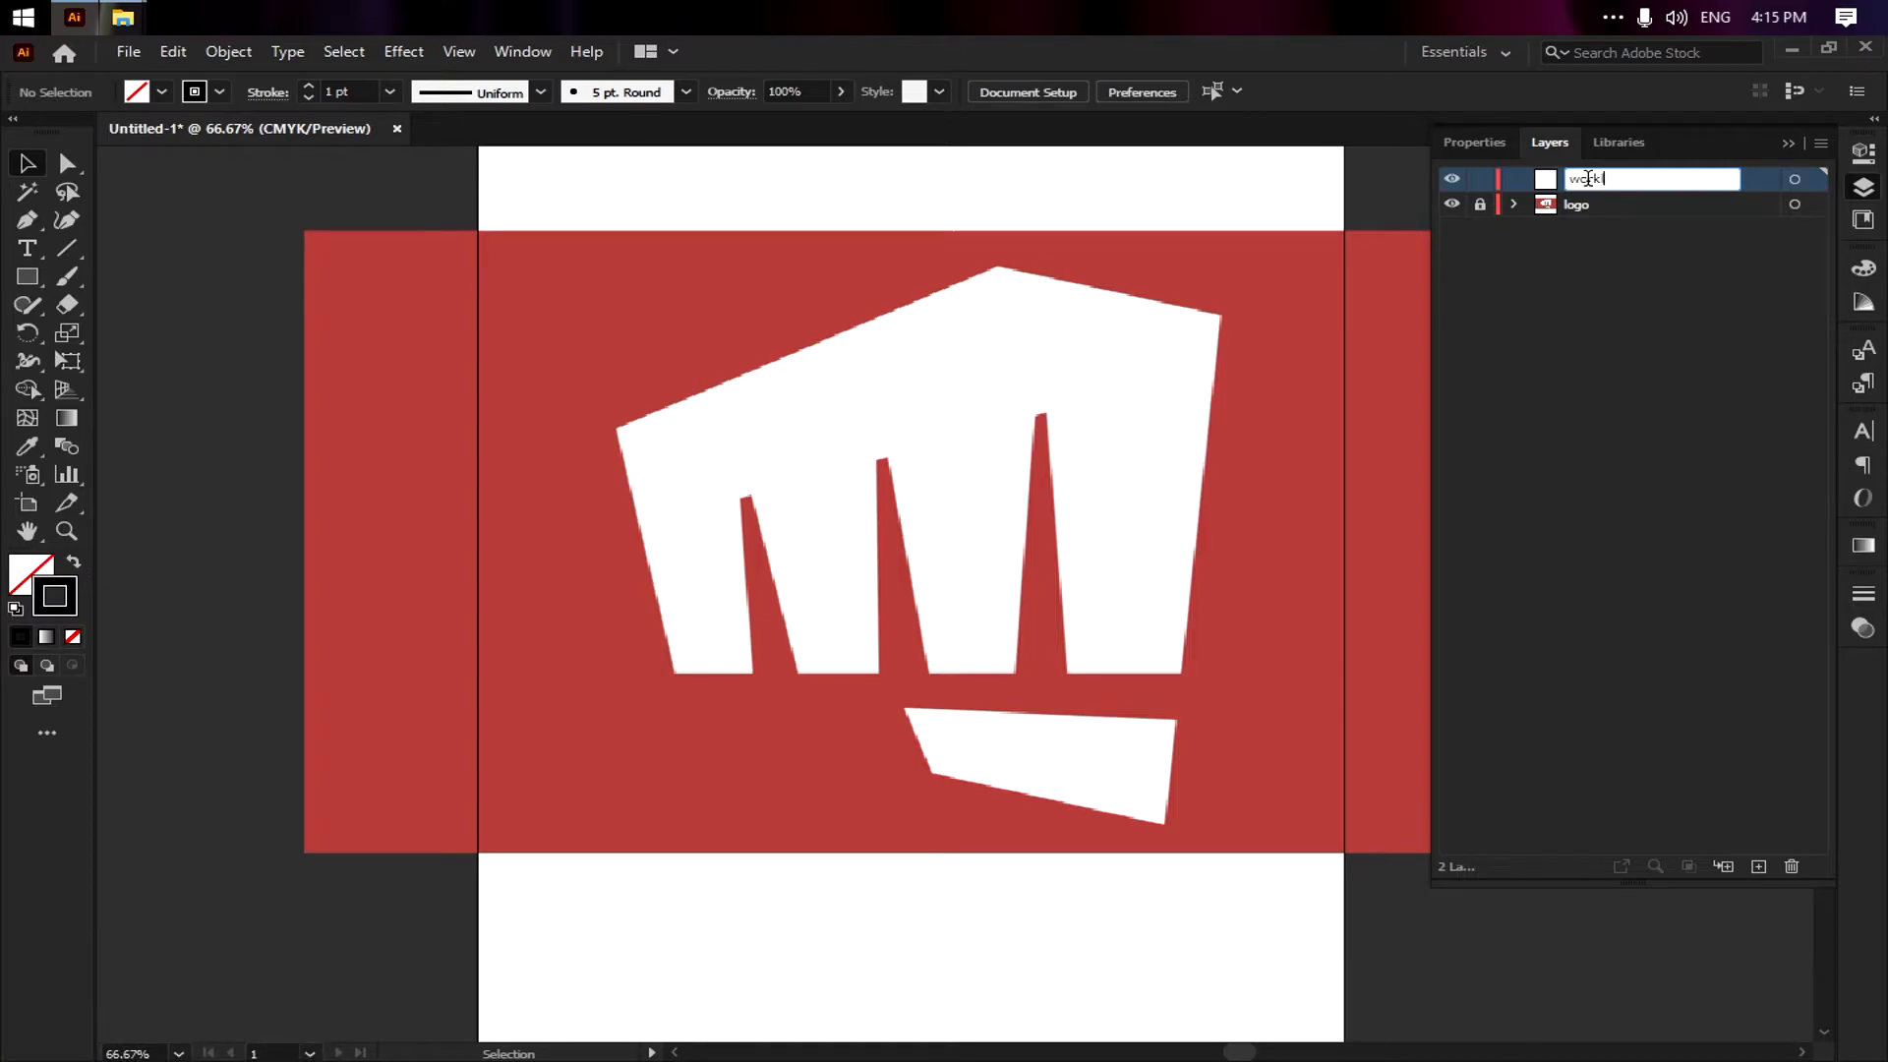
pyautogui.write('place')
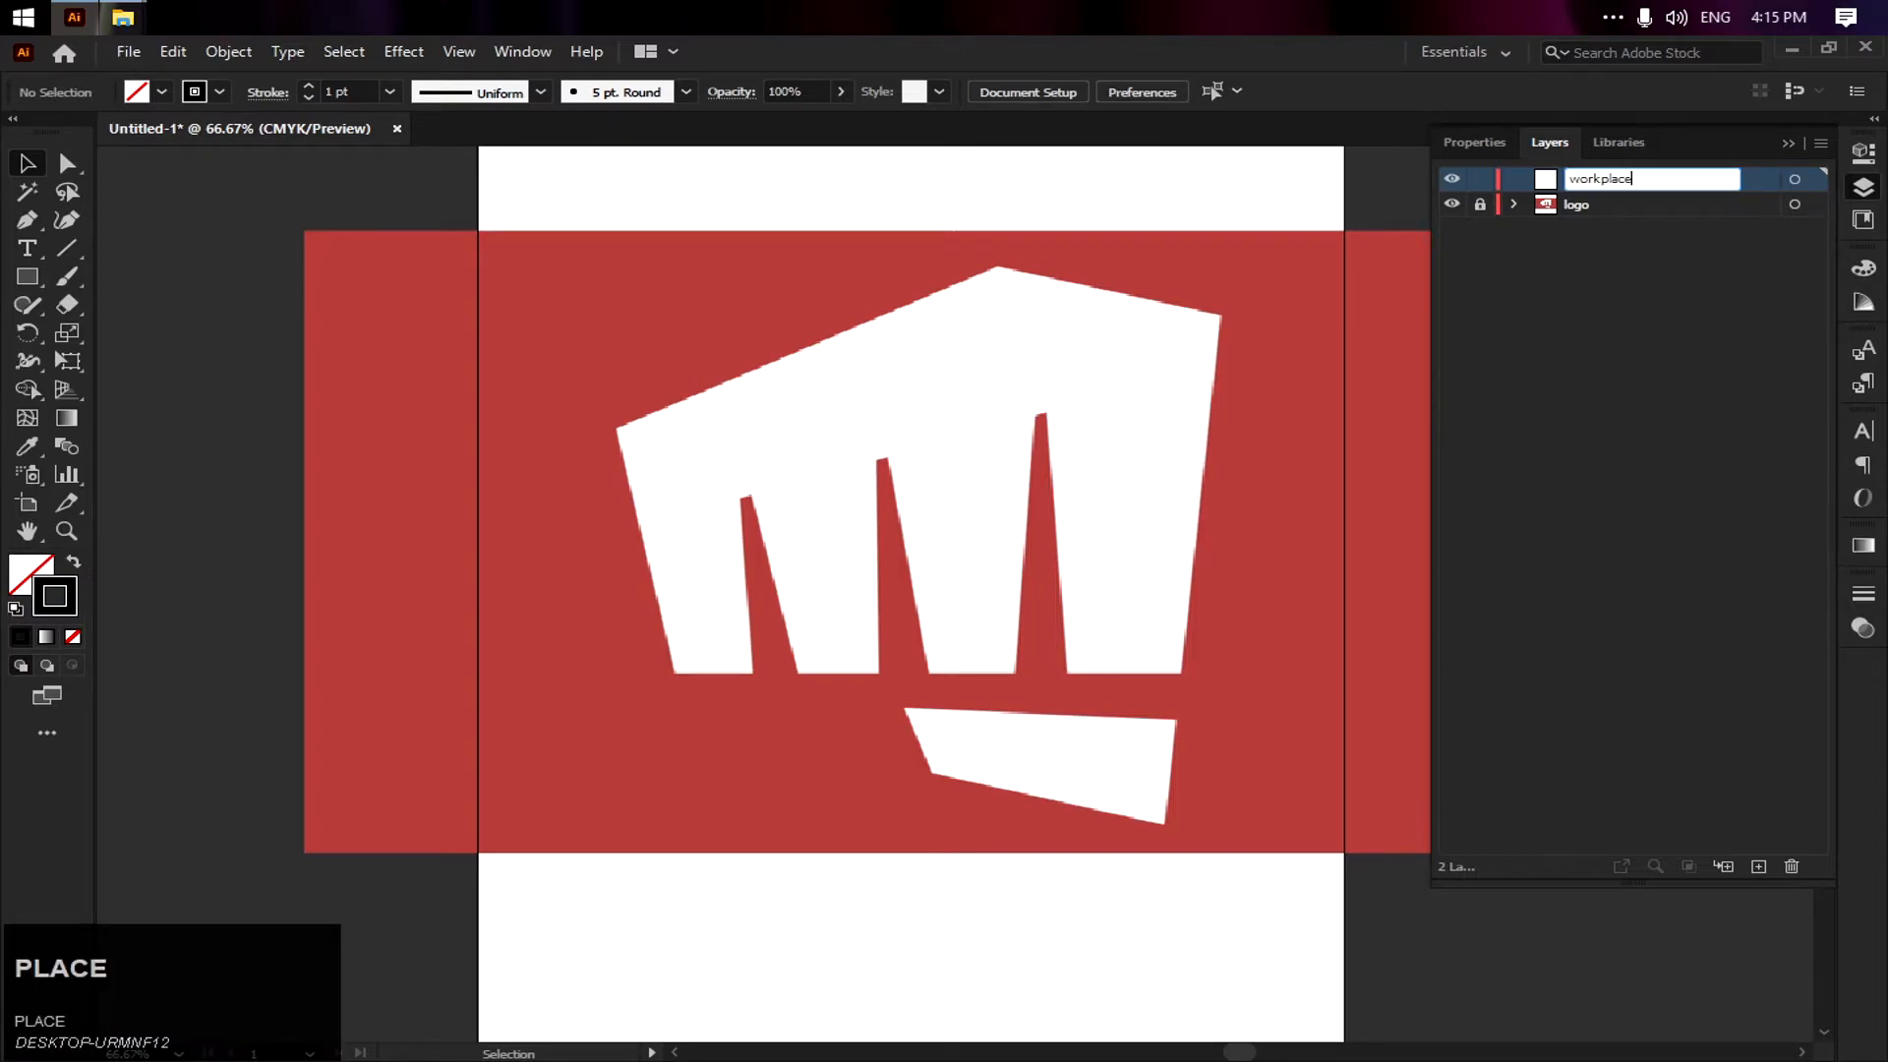
pyautogui.press('Return')
pyautogui.click(1164, 346)
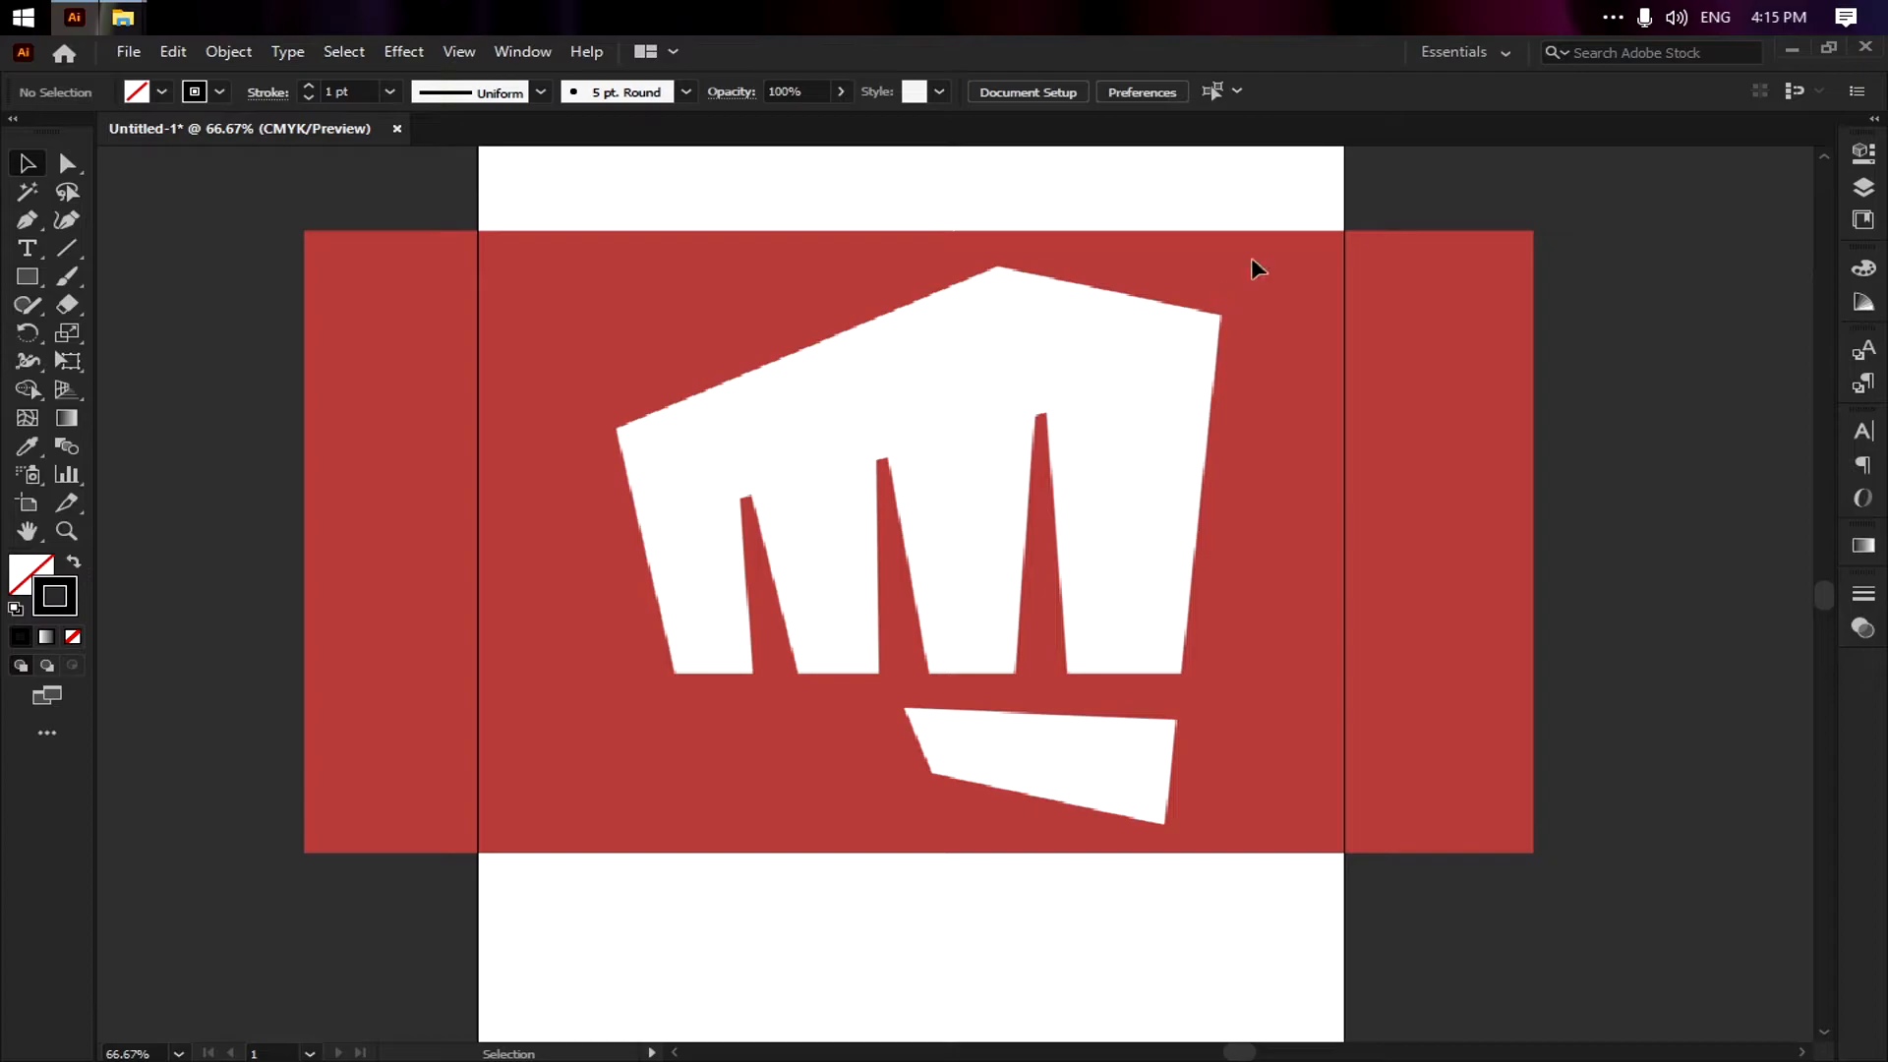
# Turn the logo layer into a dimmed template layer for tracing
pyautogui.click(1863, 187)
pyautogui.hotkey('ctrl', 'z')
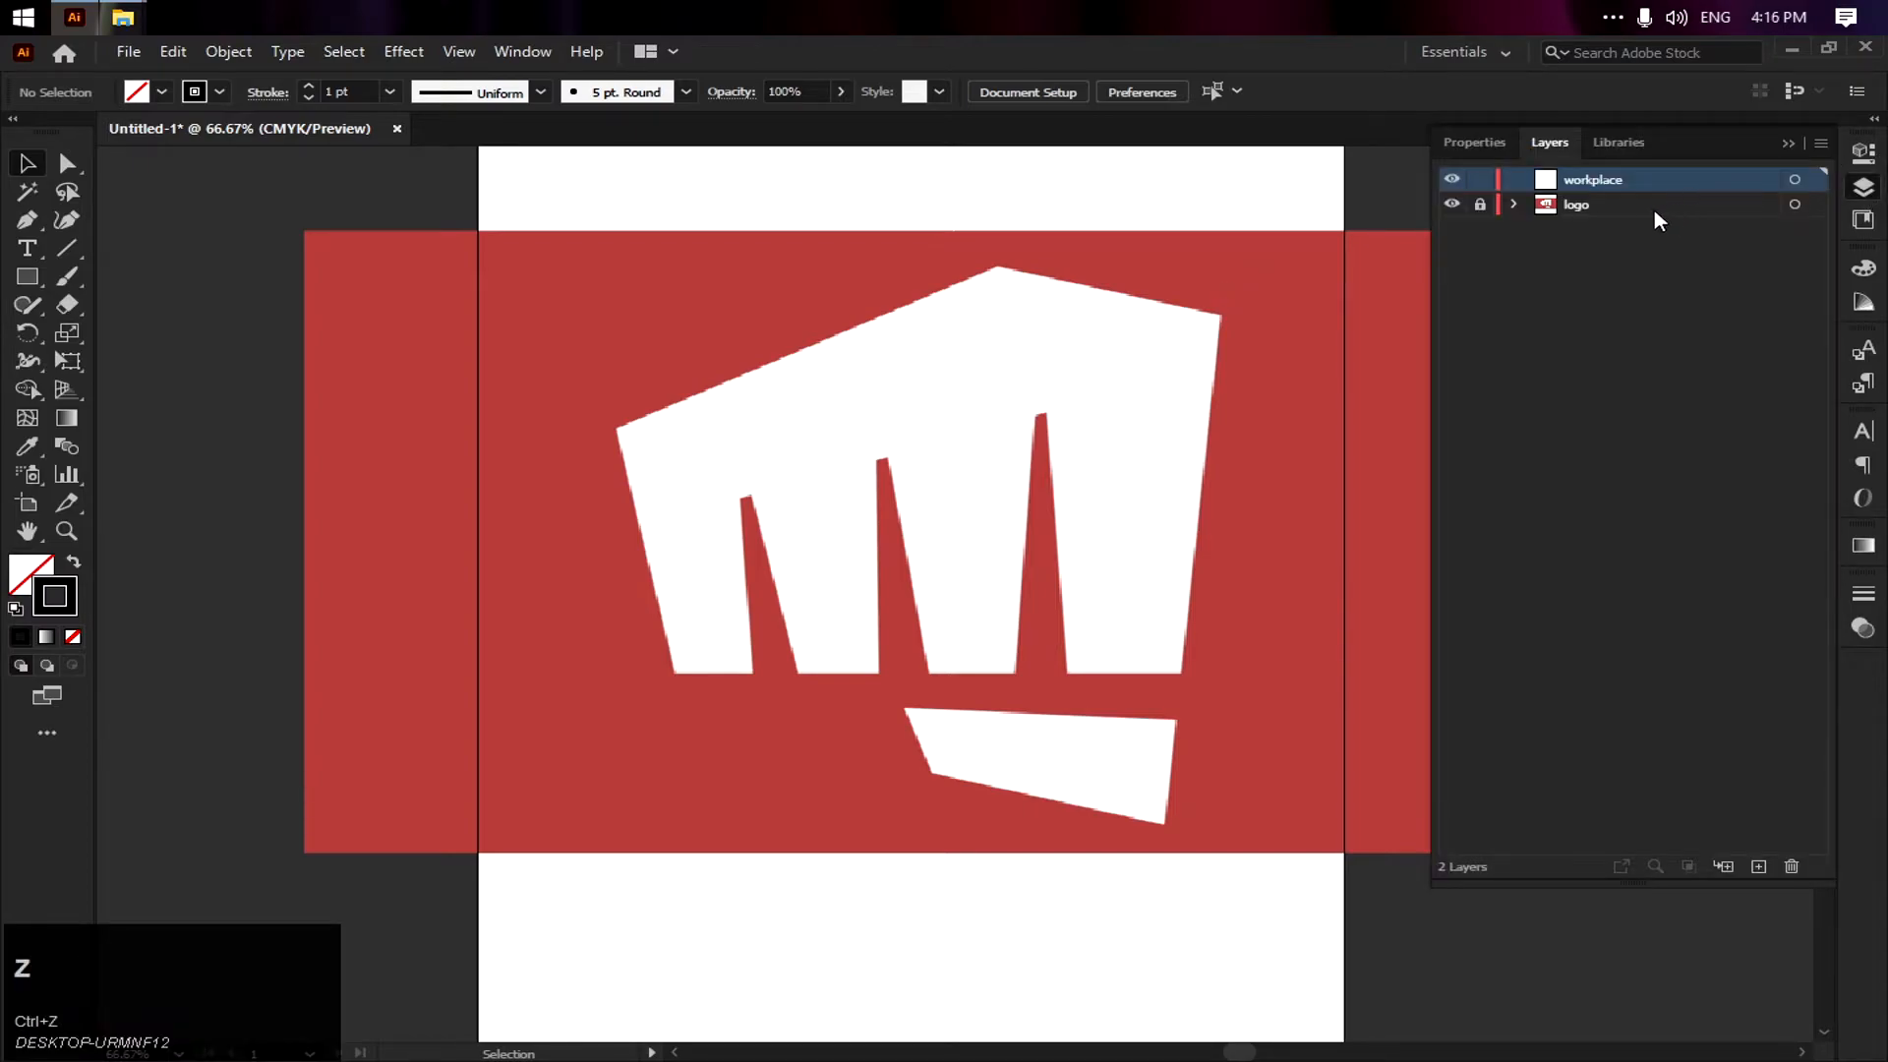
pyautogui.click(1646, 206)
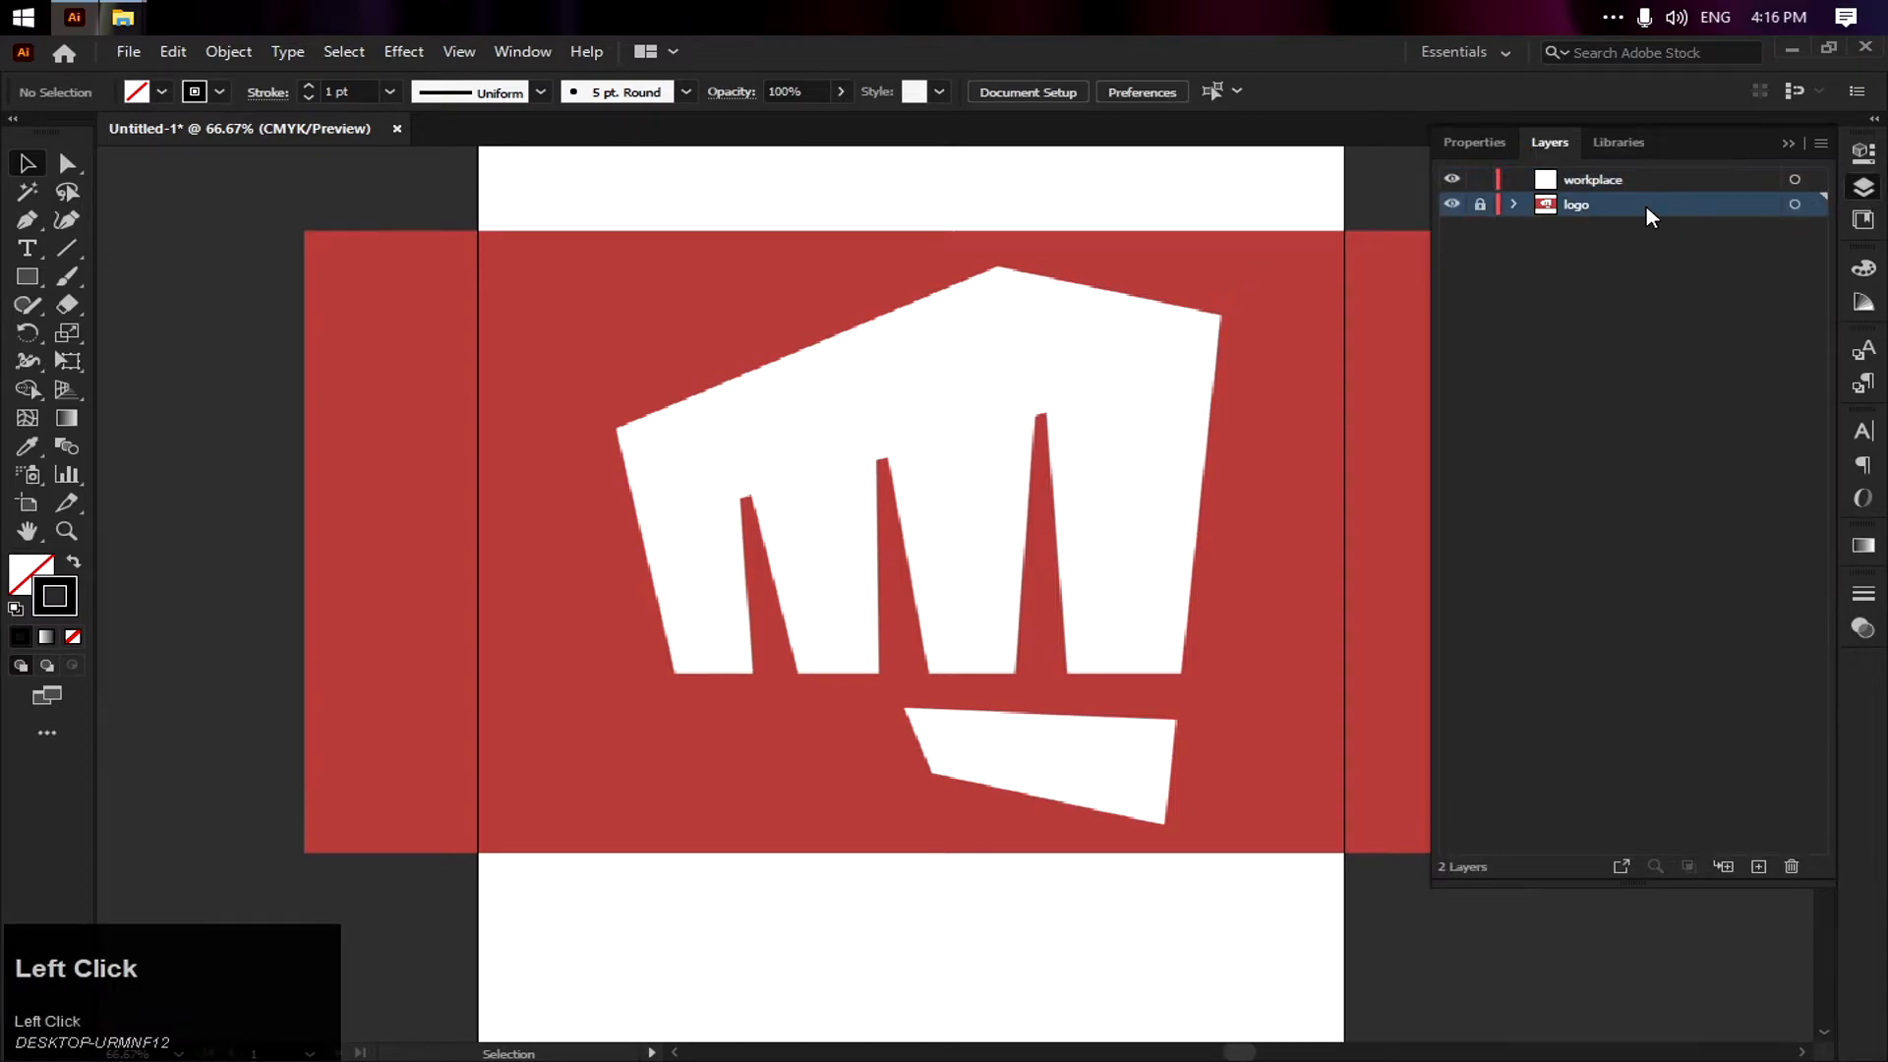
pyautogui.click(1821, 144)
pyautogui.click(1612, 582)
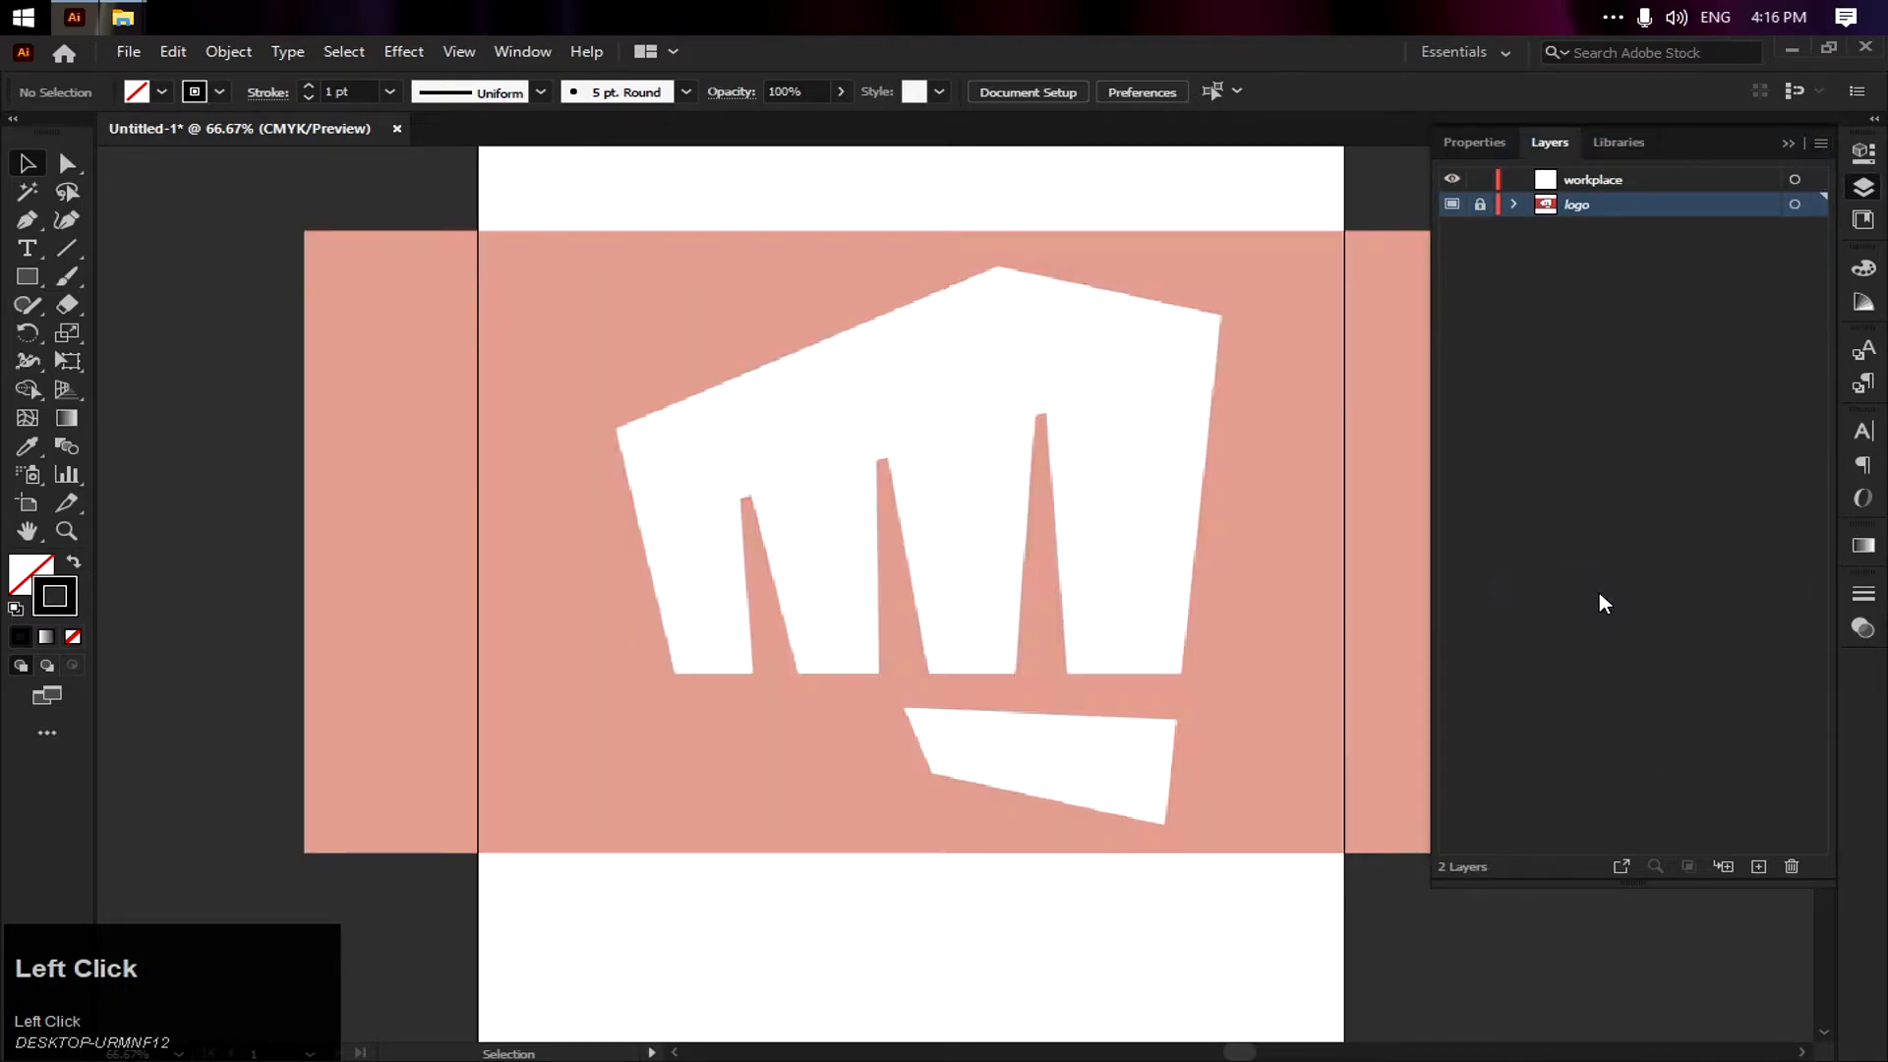
pyautogui.click(1786, 144)
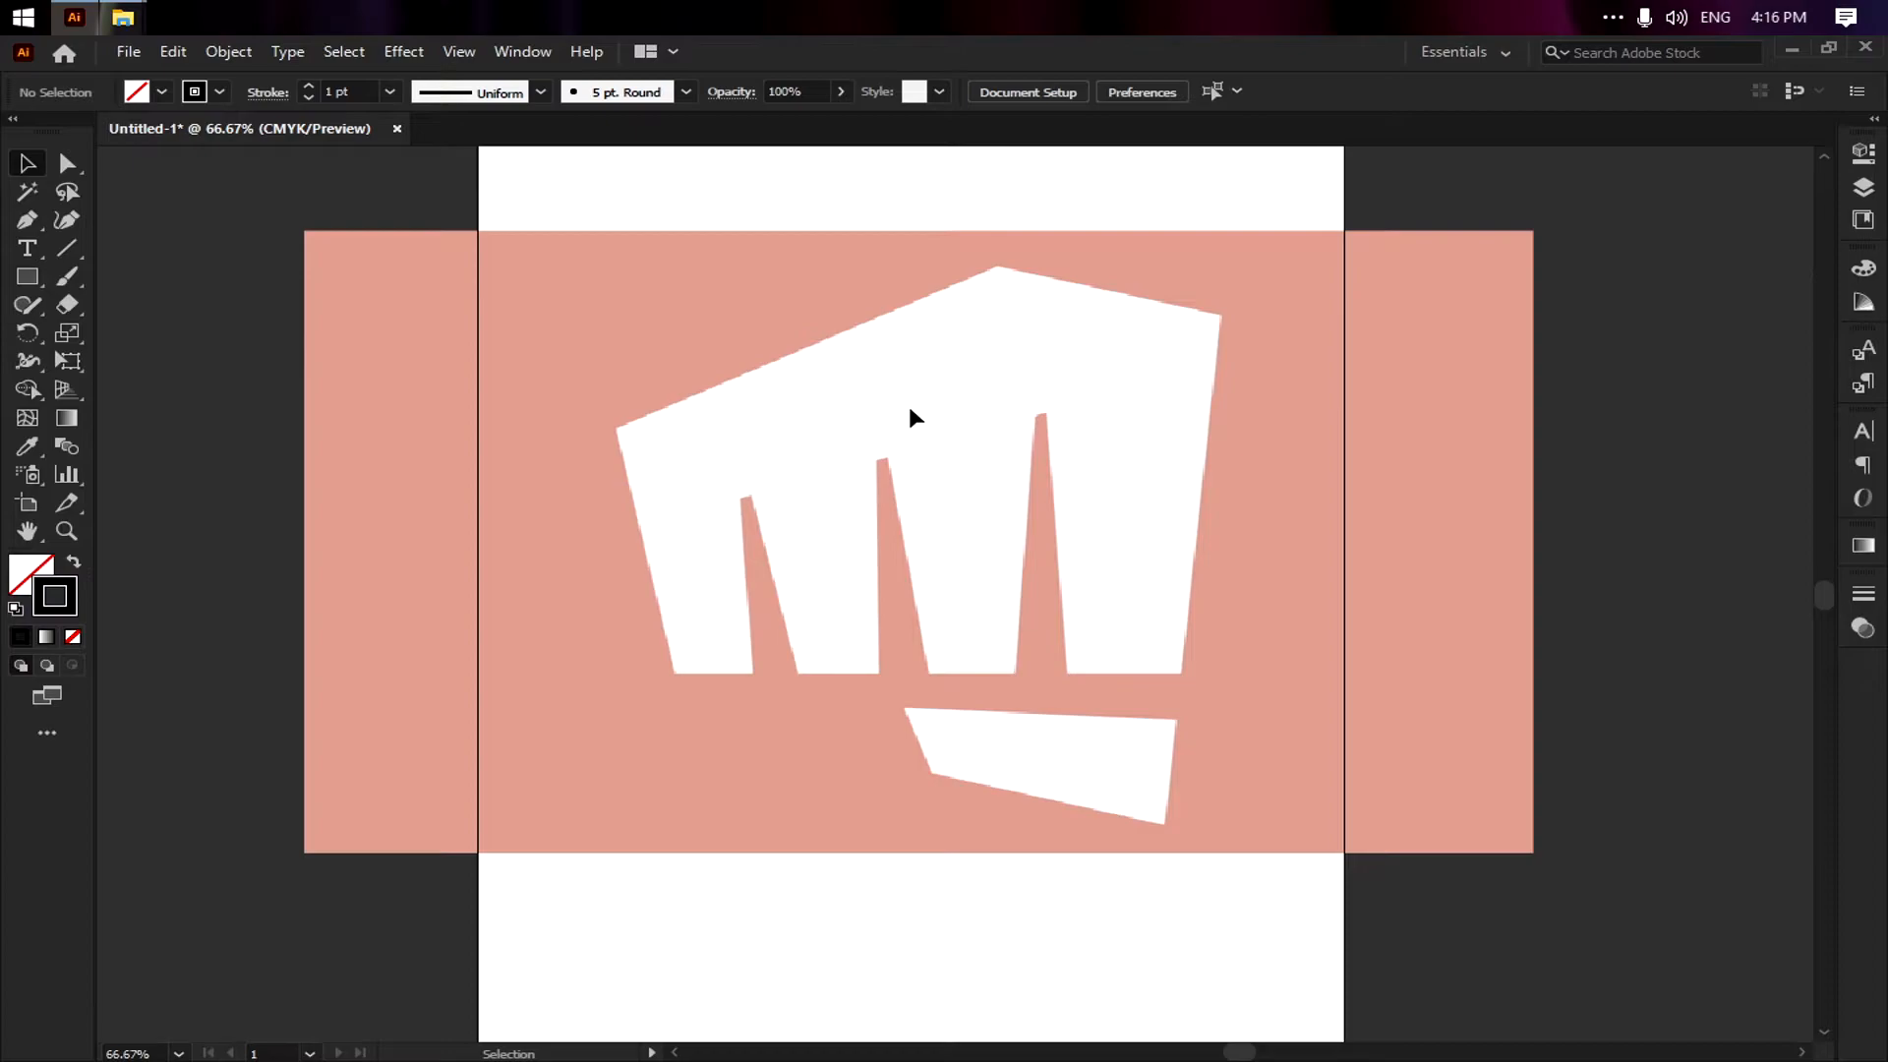
# On the workplace layer, start a Pen tool path with a straight segment from the fist's top peak to its upper-right corner
pyautogui.click(43, 222)
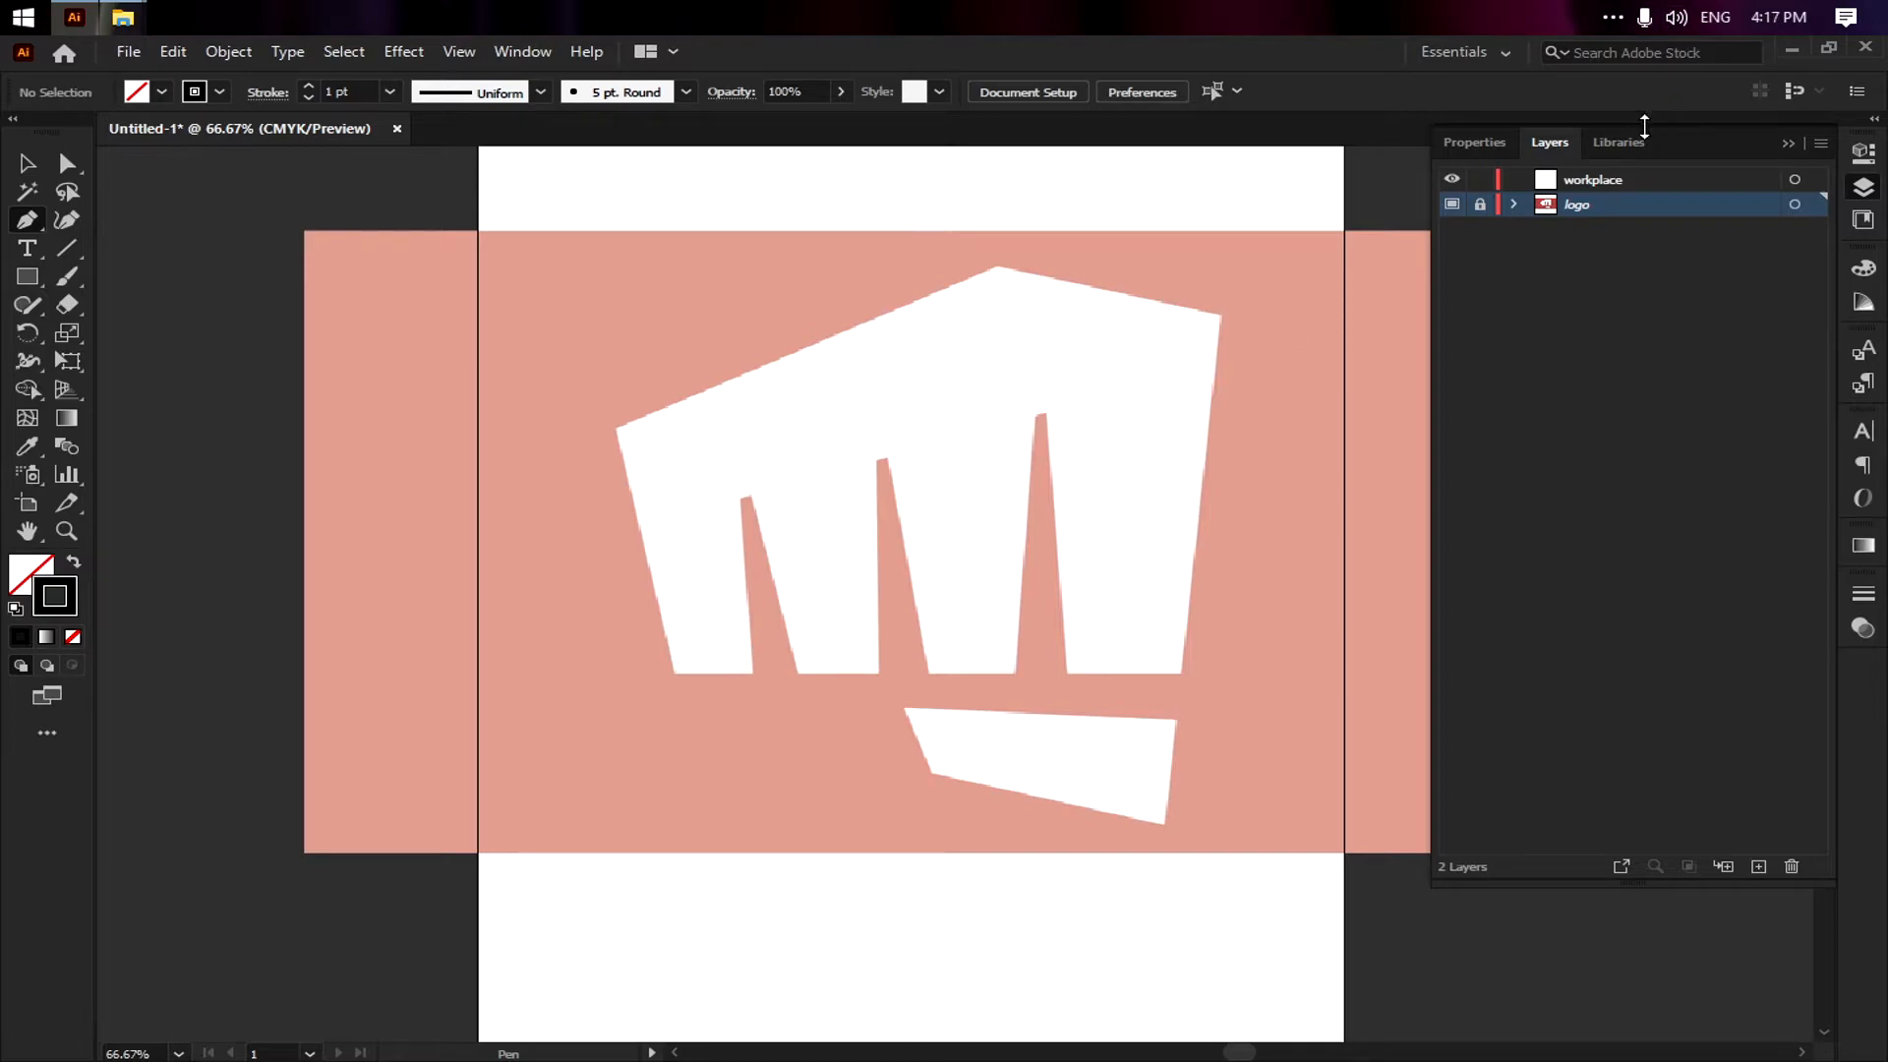
pyautogui.click(1662, 177)
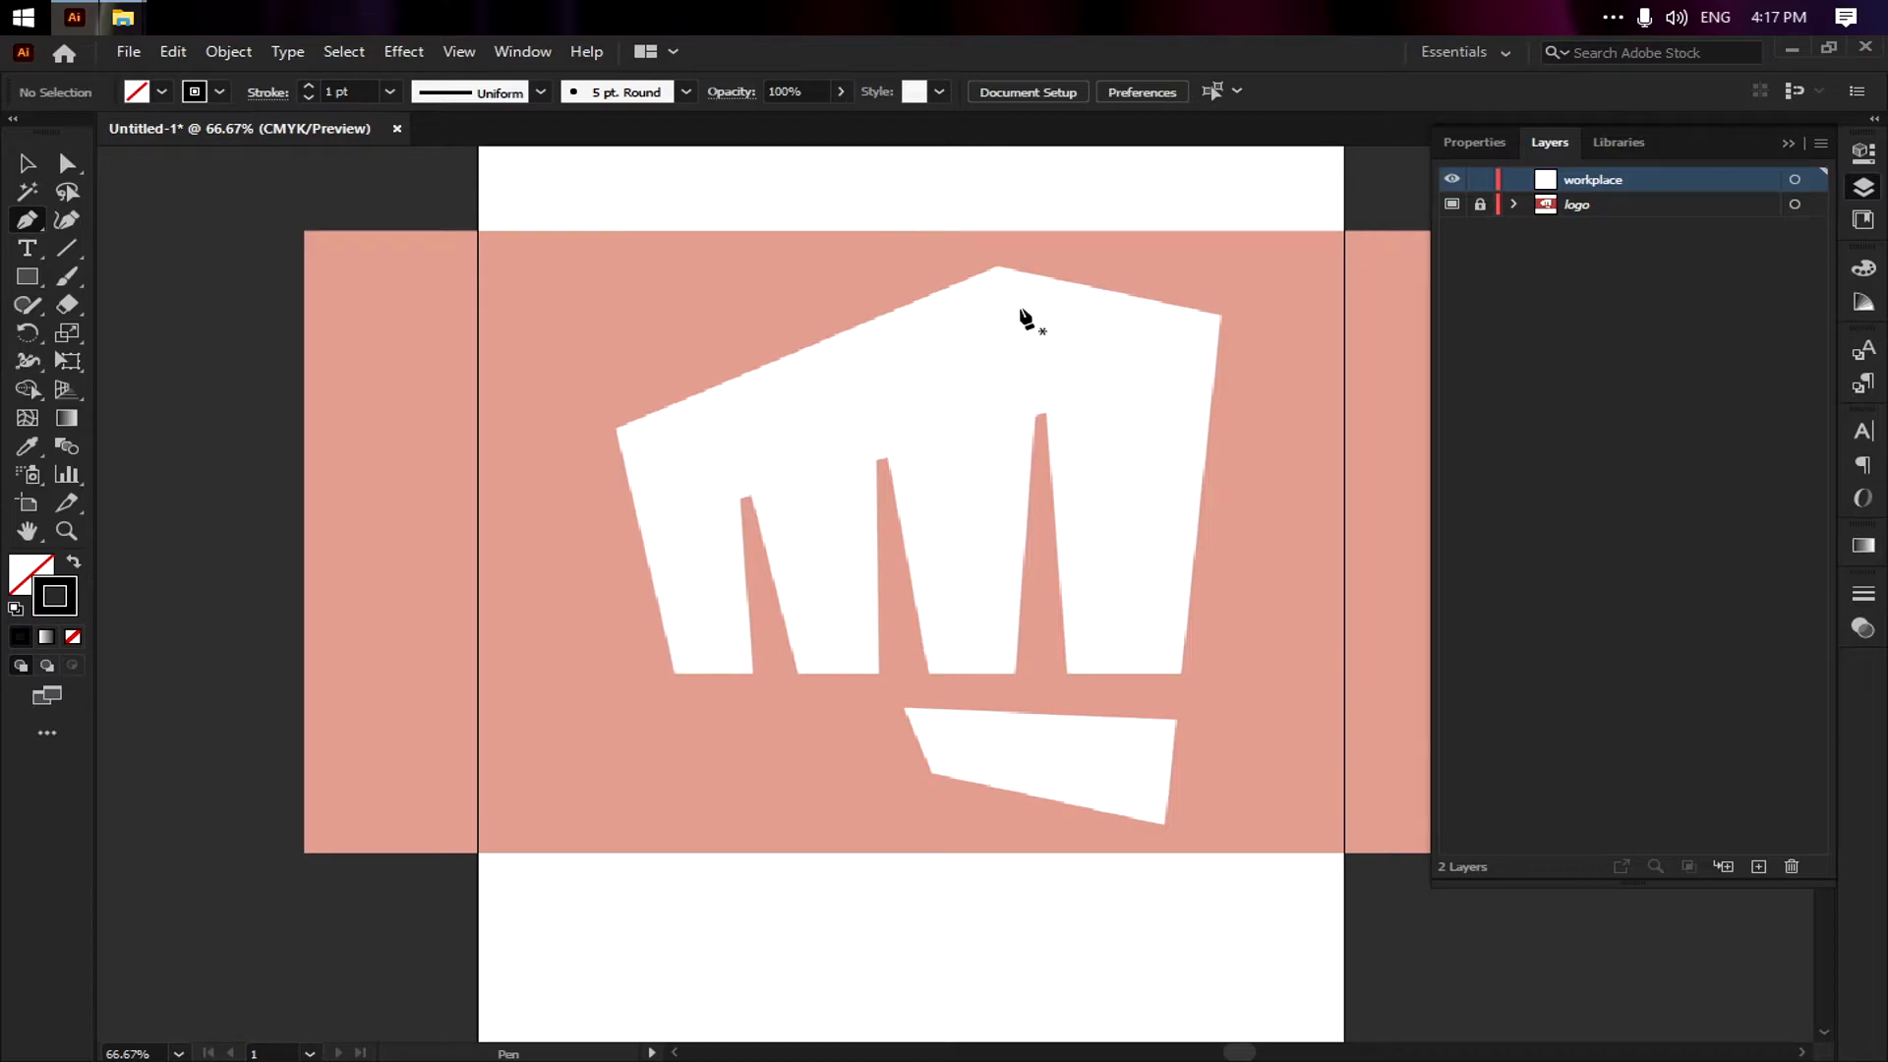
pyautogui.press('alt')
pyautogui.scroll(1, 1020, 311)
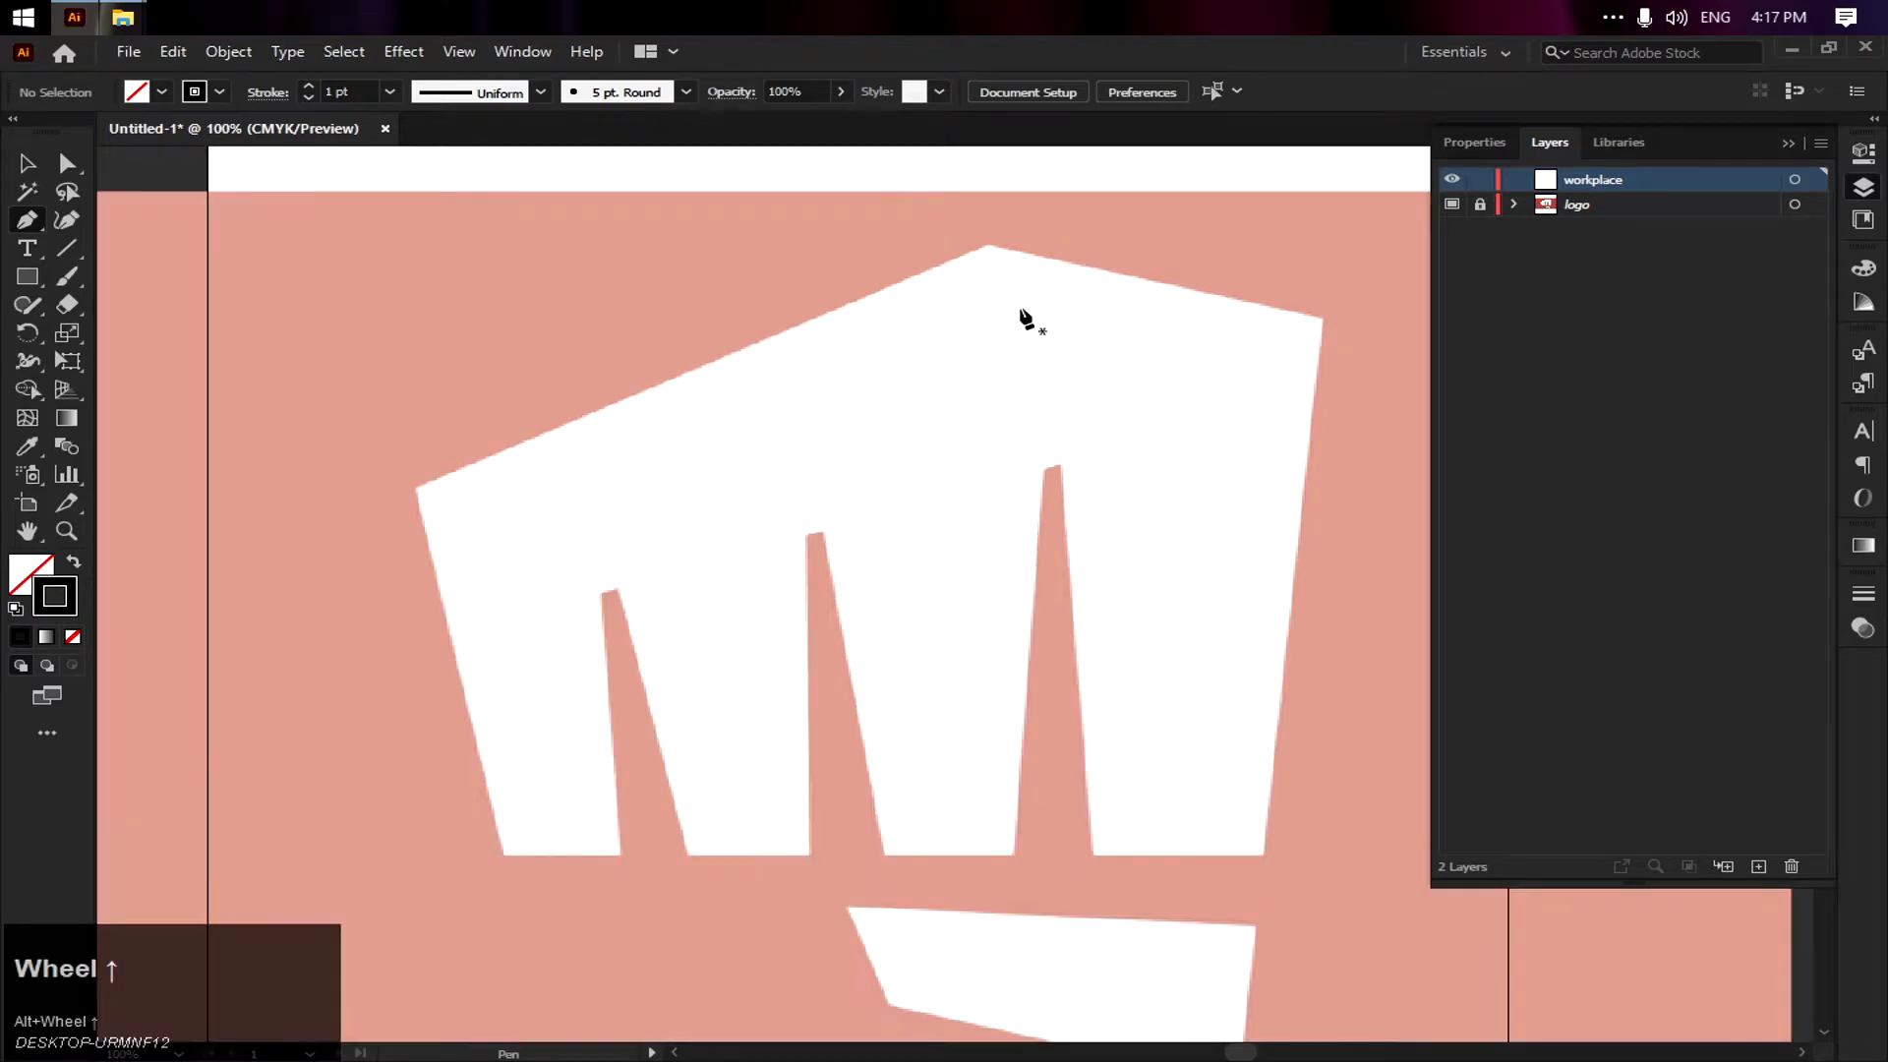
pyautogui.click(989, 246)
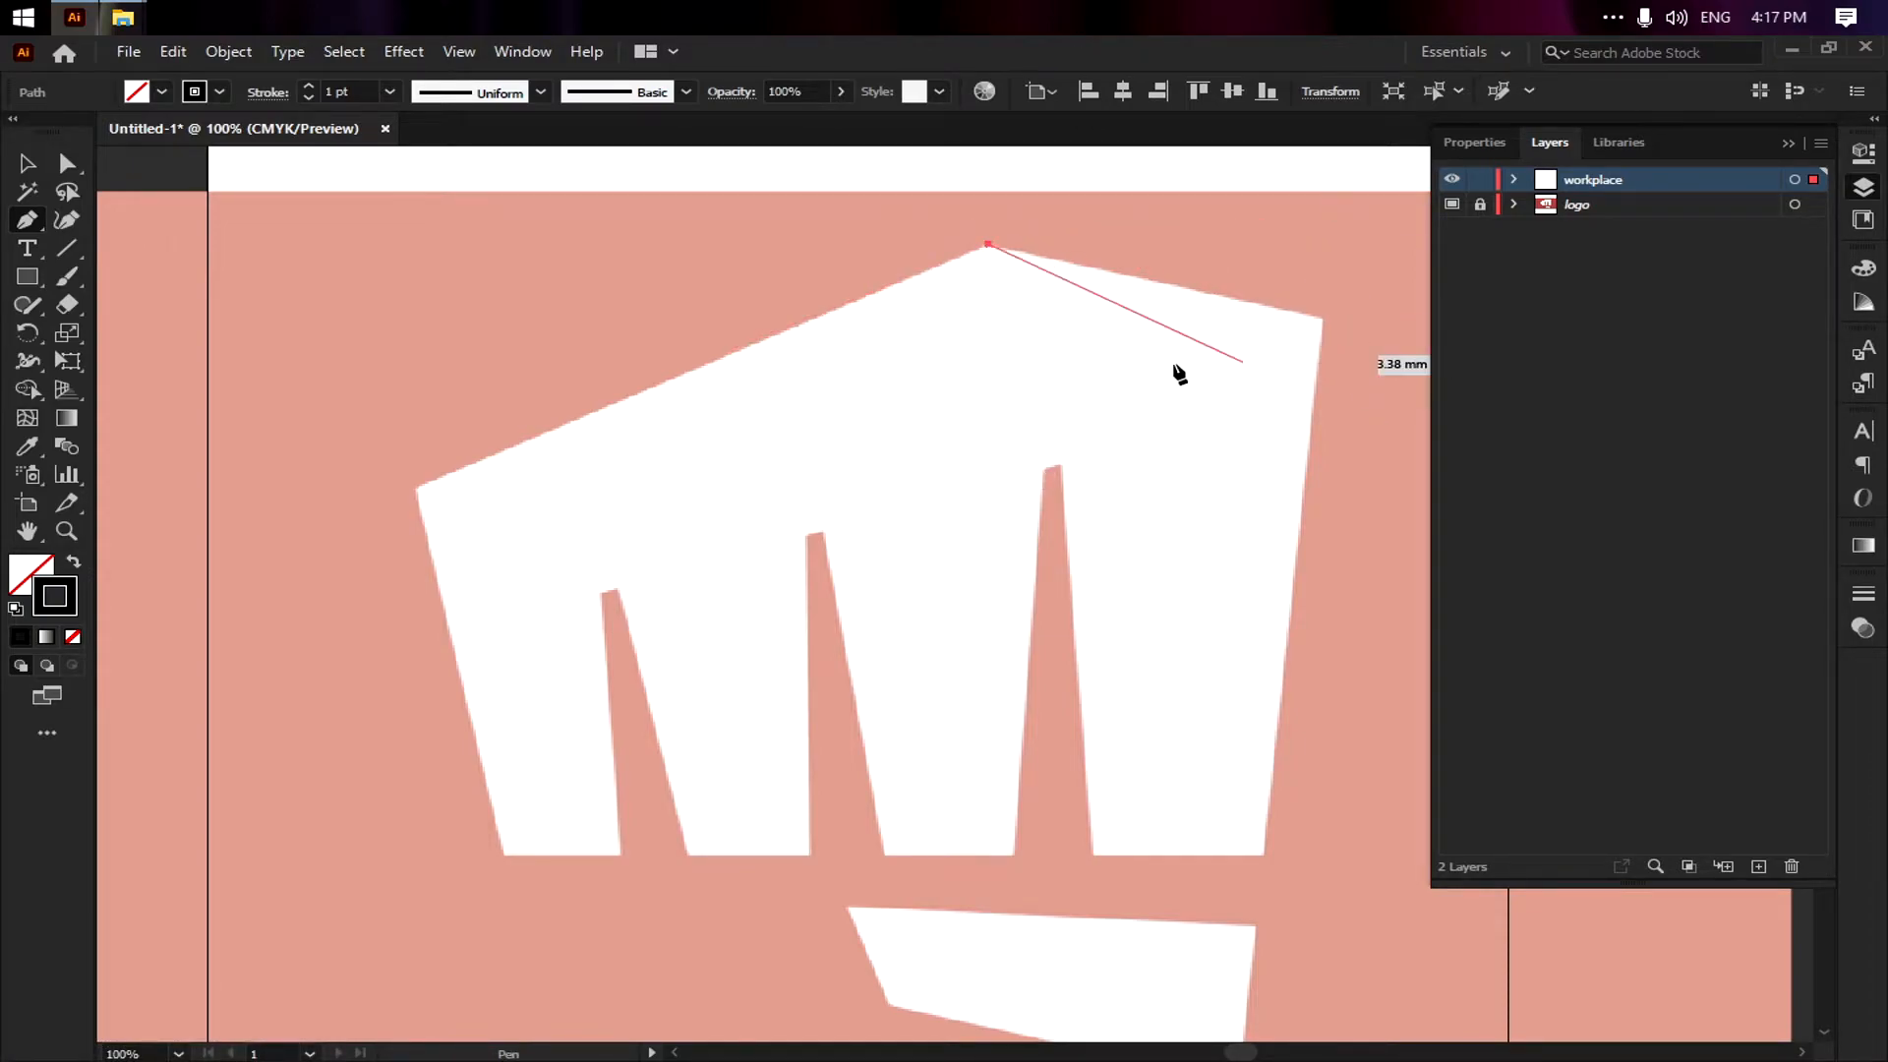
pyautogui.click(1321, 320)
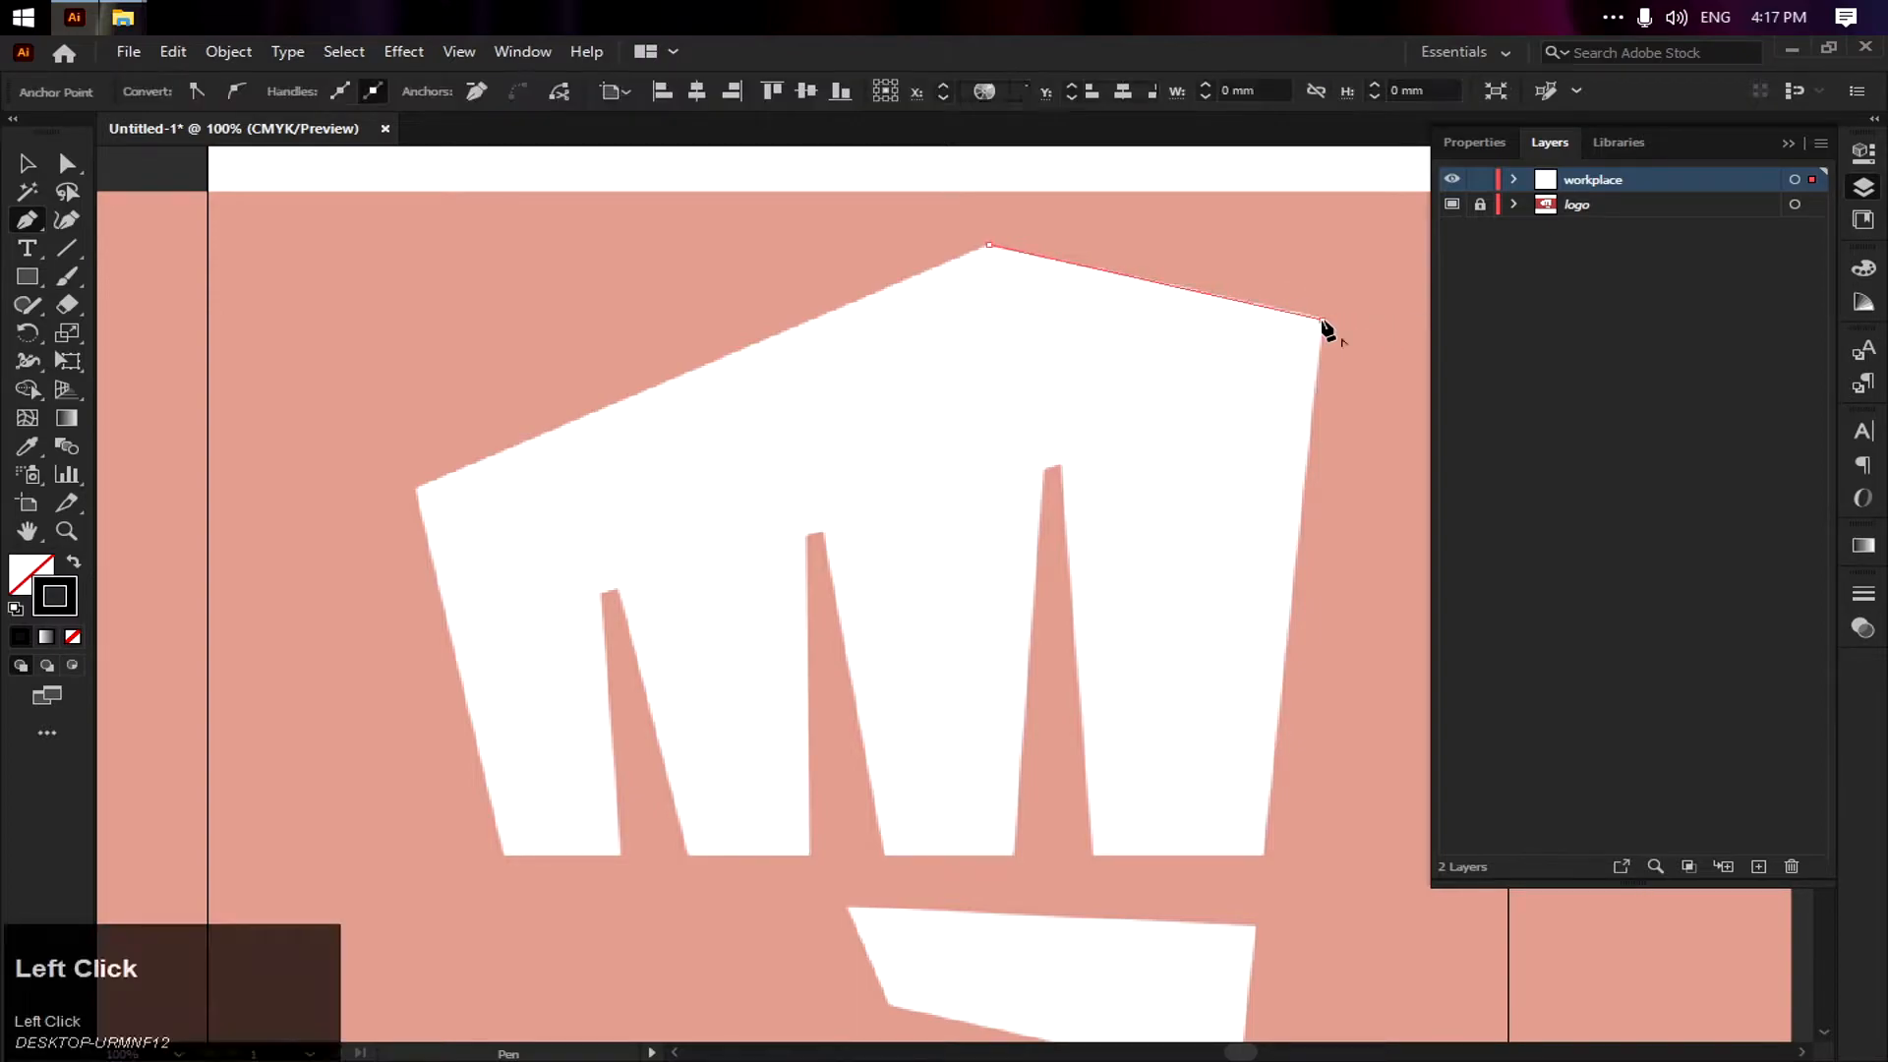
# Continue the path down the fist's right side and along the bottom edge of the rightmost finger
pyautogui.press('space')
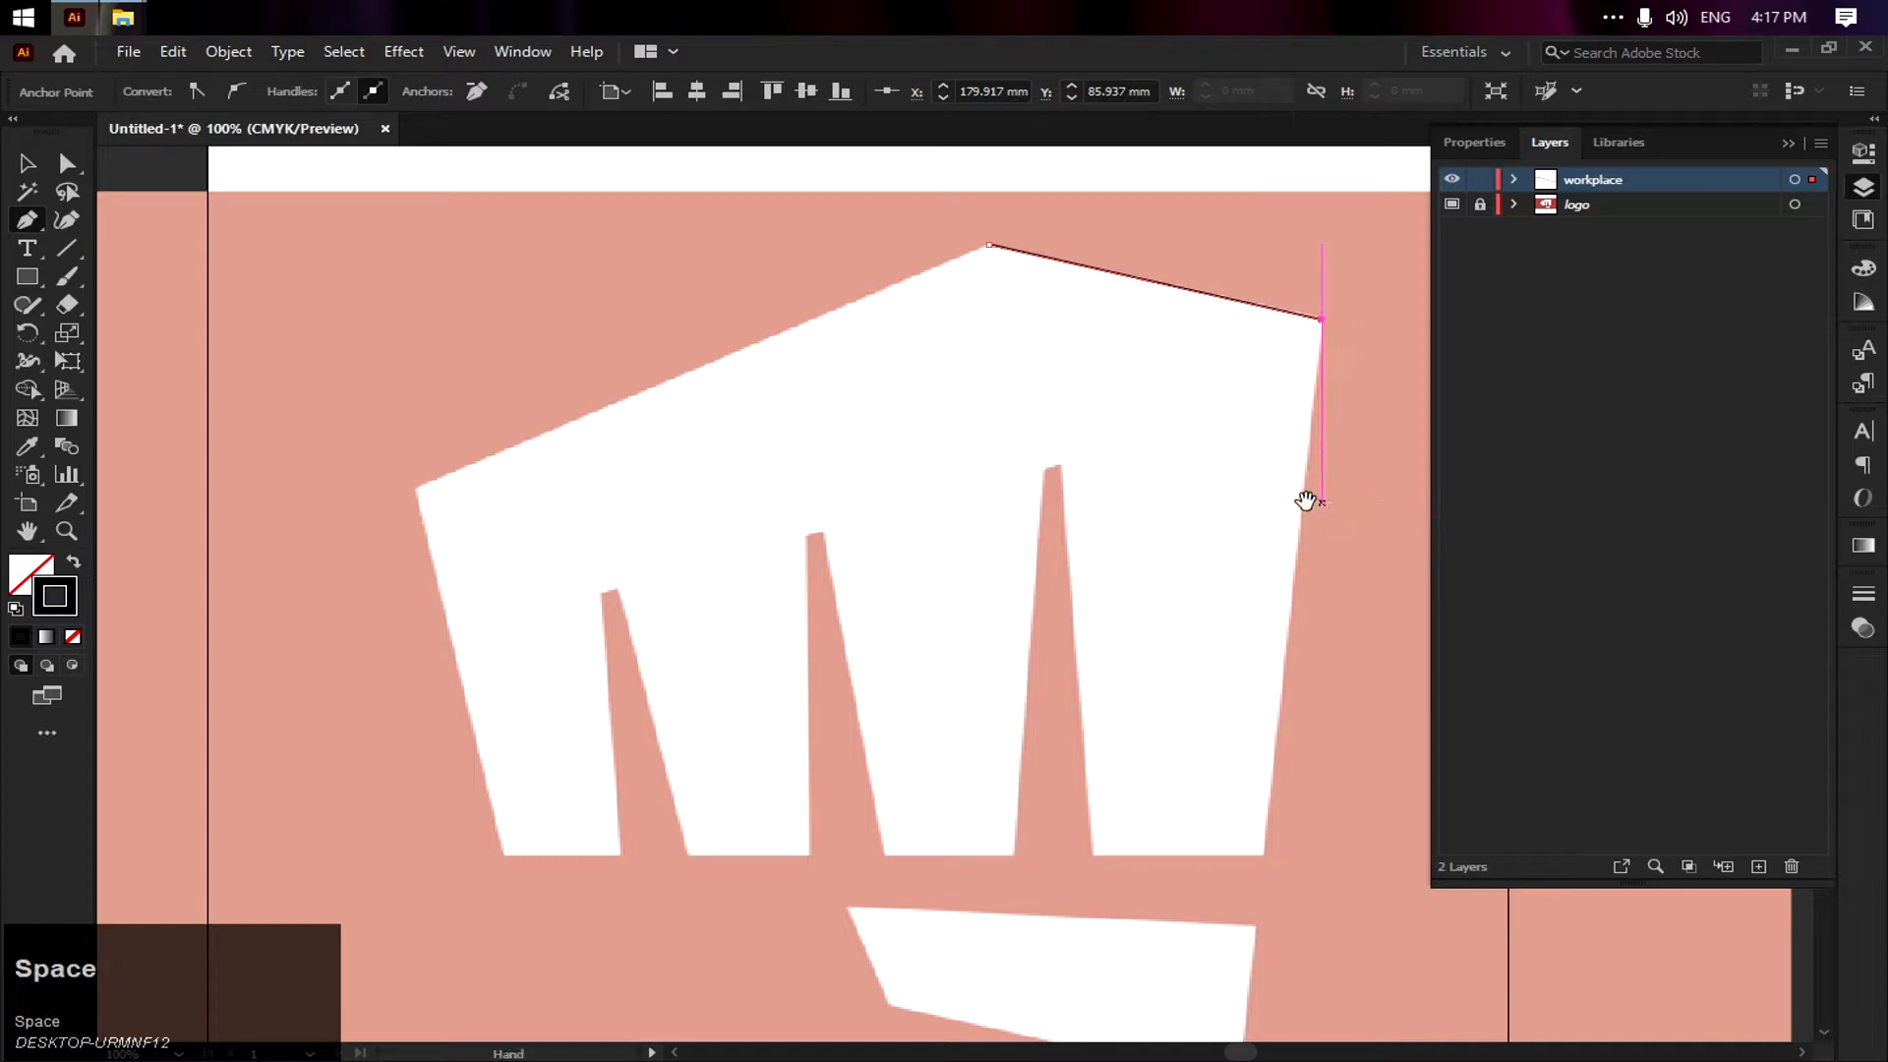
pyautogui.moveTo(1302, 498); pyautogui.dragTo(1003, 367)
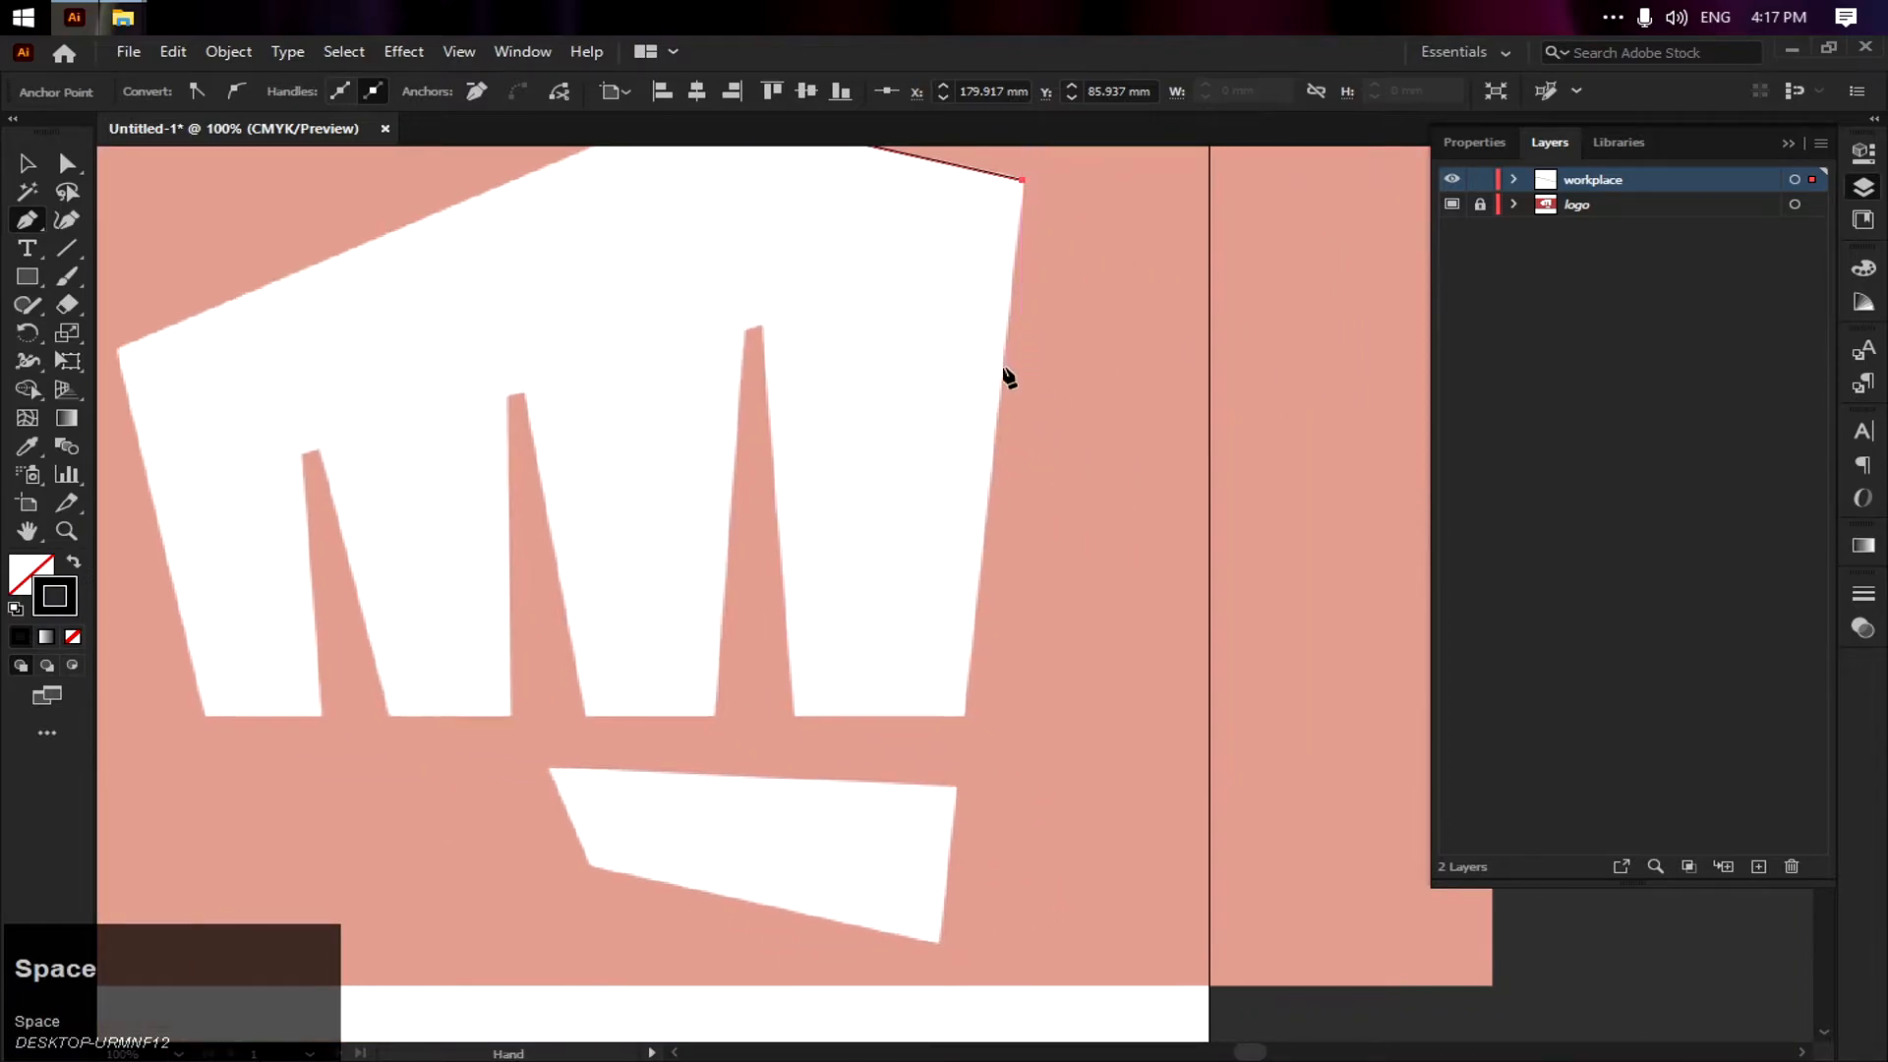
pyautogui.click(968, 717)
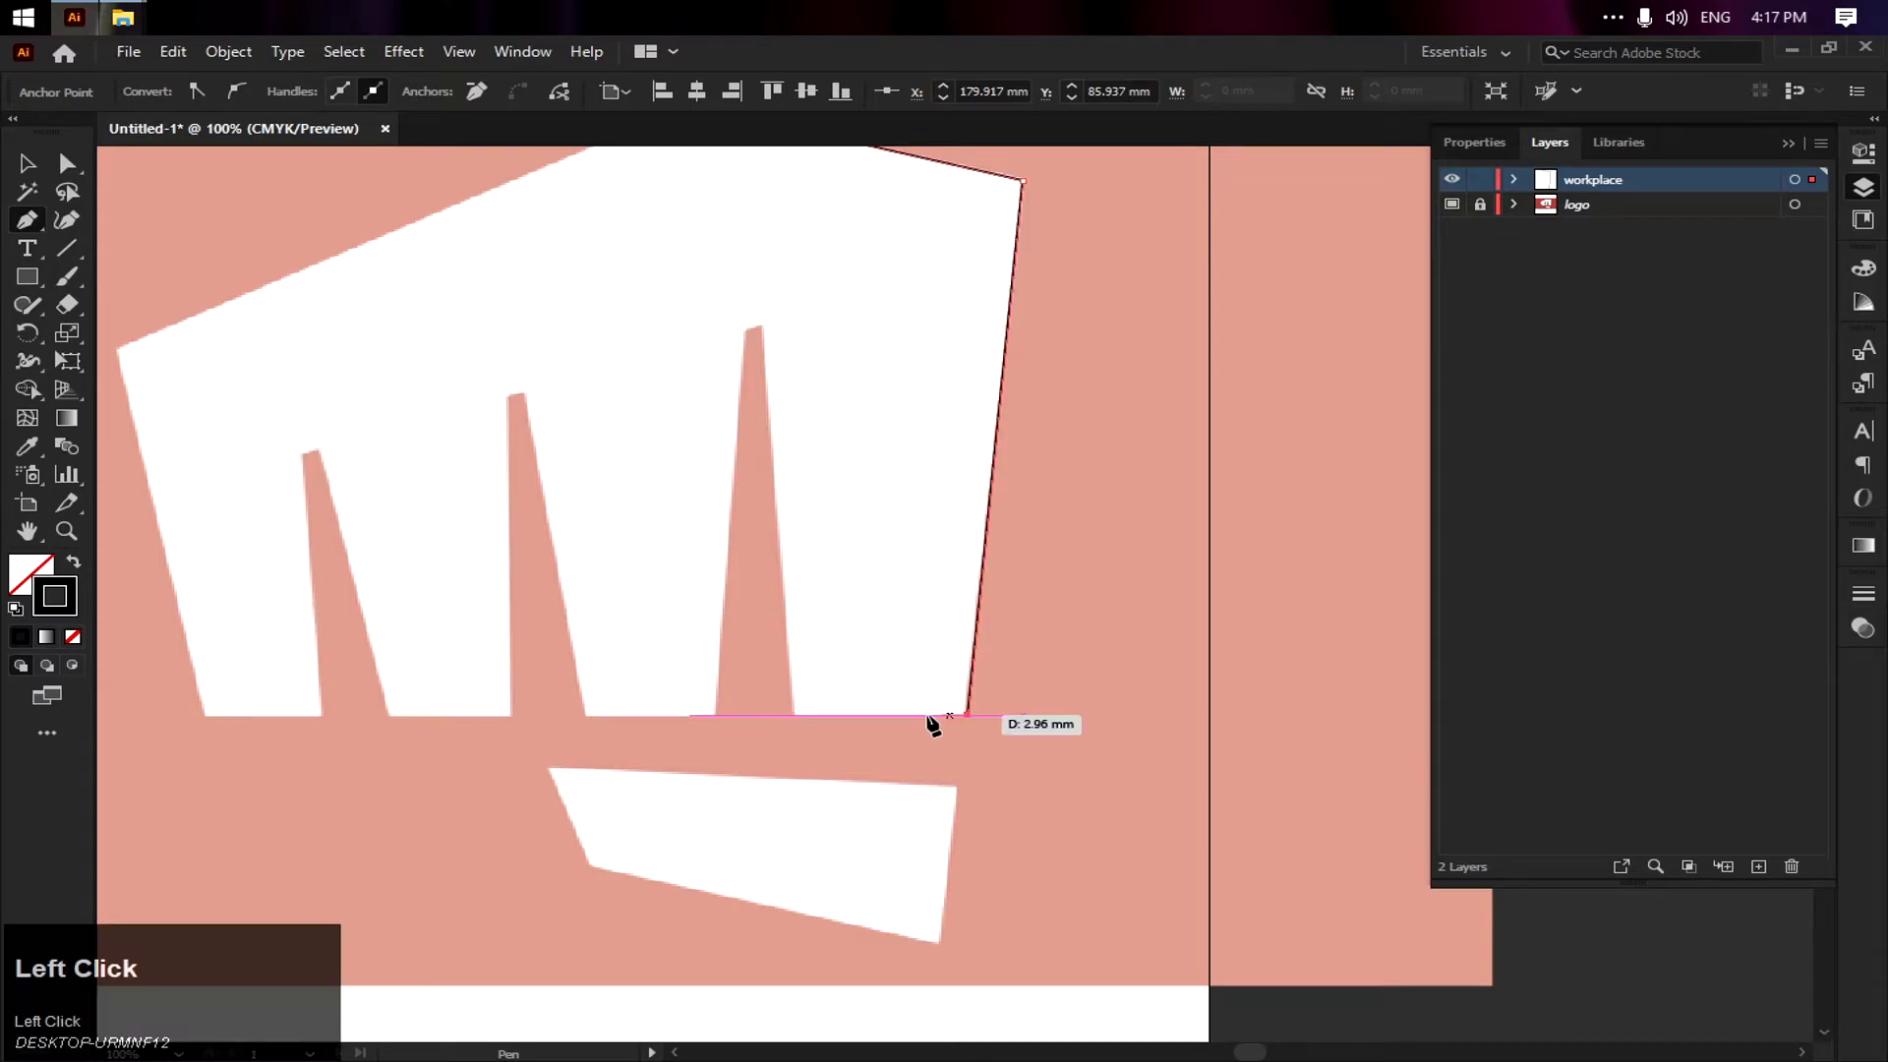
pyautogui.click(795, 717)
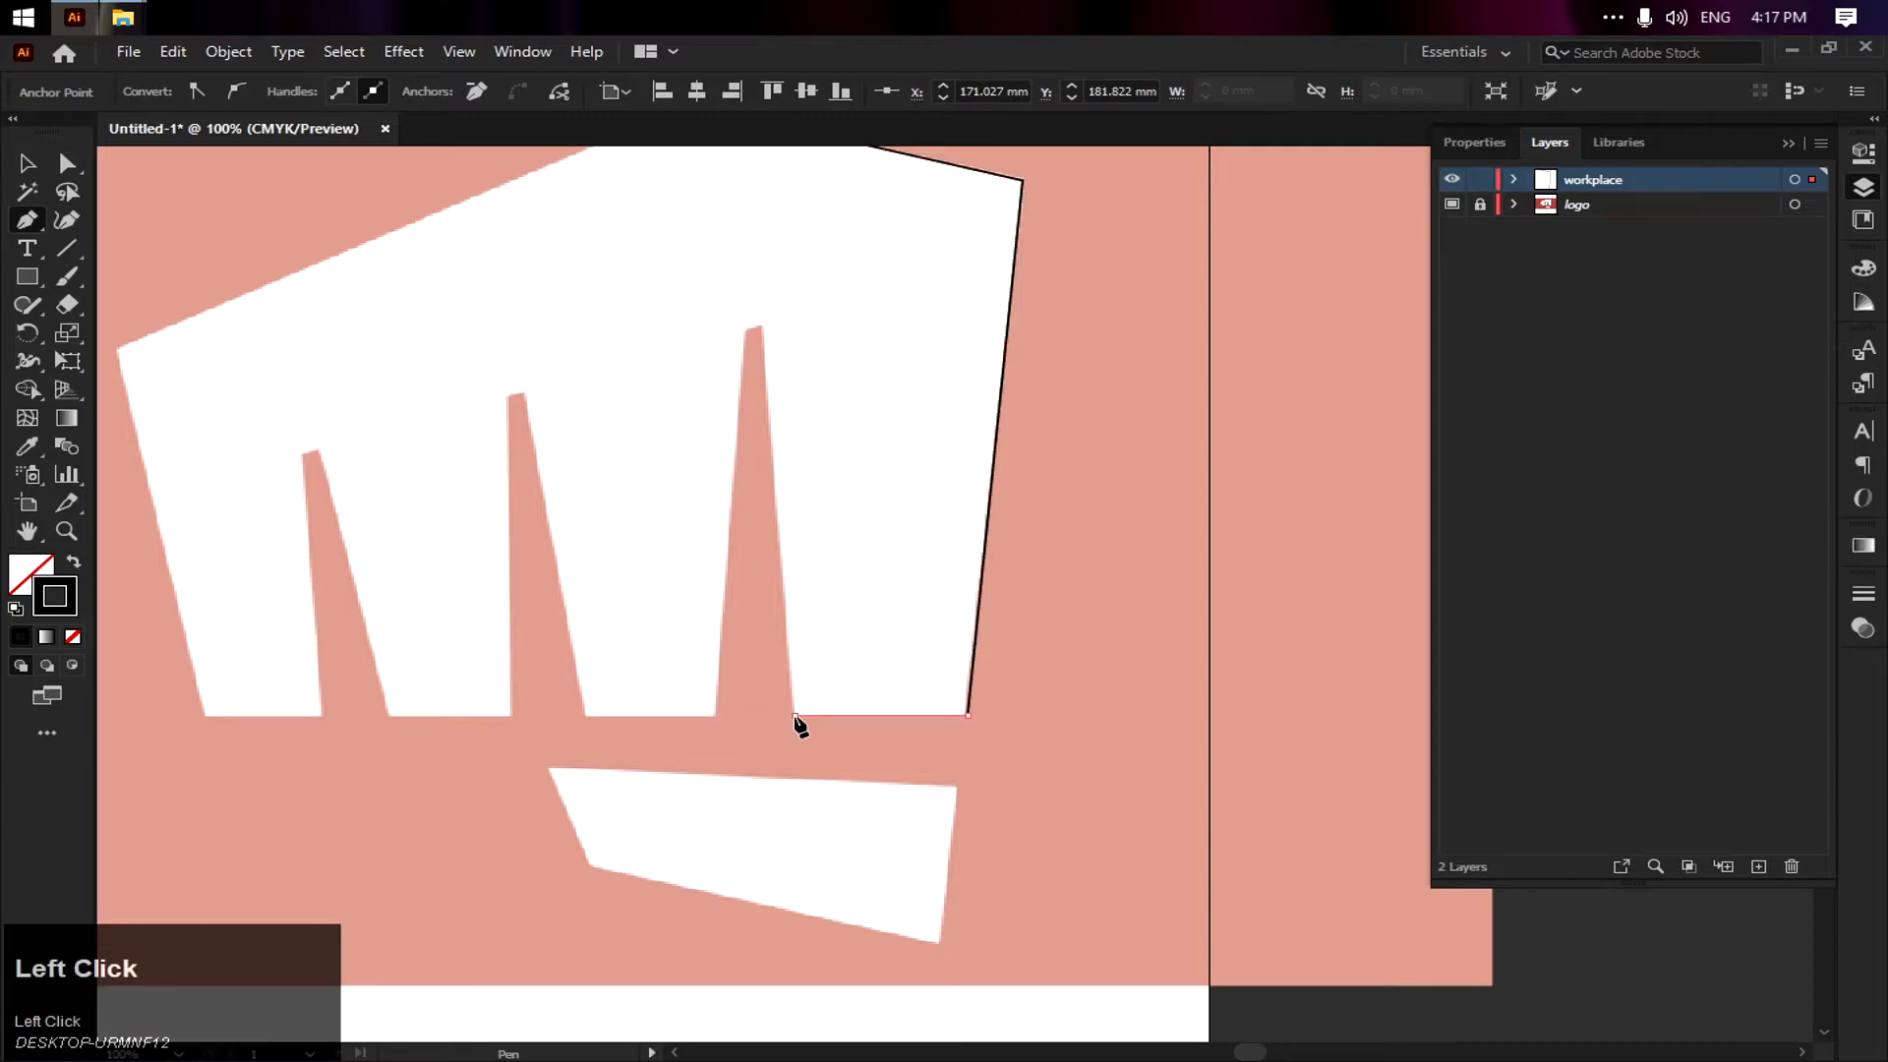
# Continue the Pen path around the gap beside the rightmost finger and along the bottom edge of the second finger from the right
pyautogui.click(759, 326)
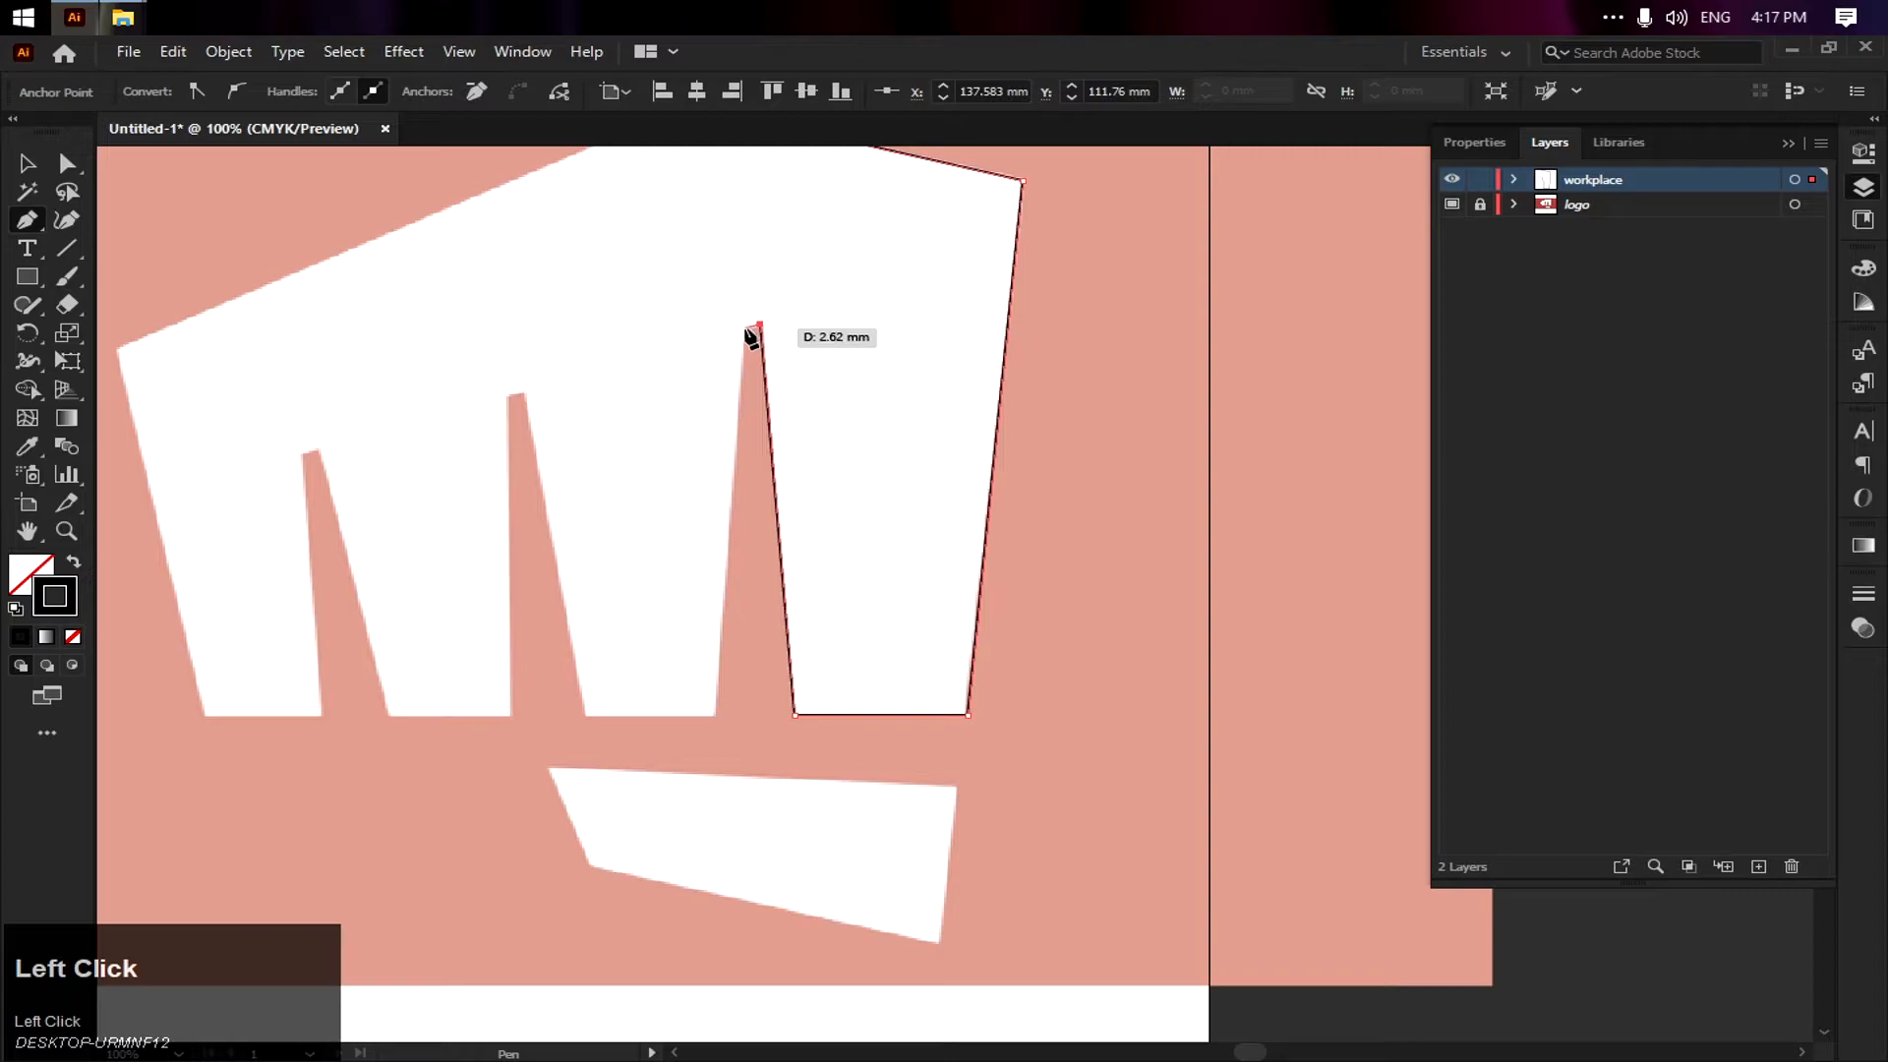
pyautogui.click(744, 332)
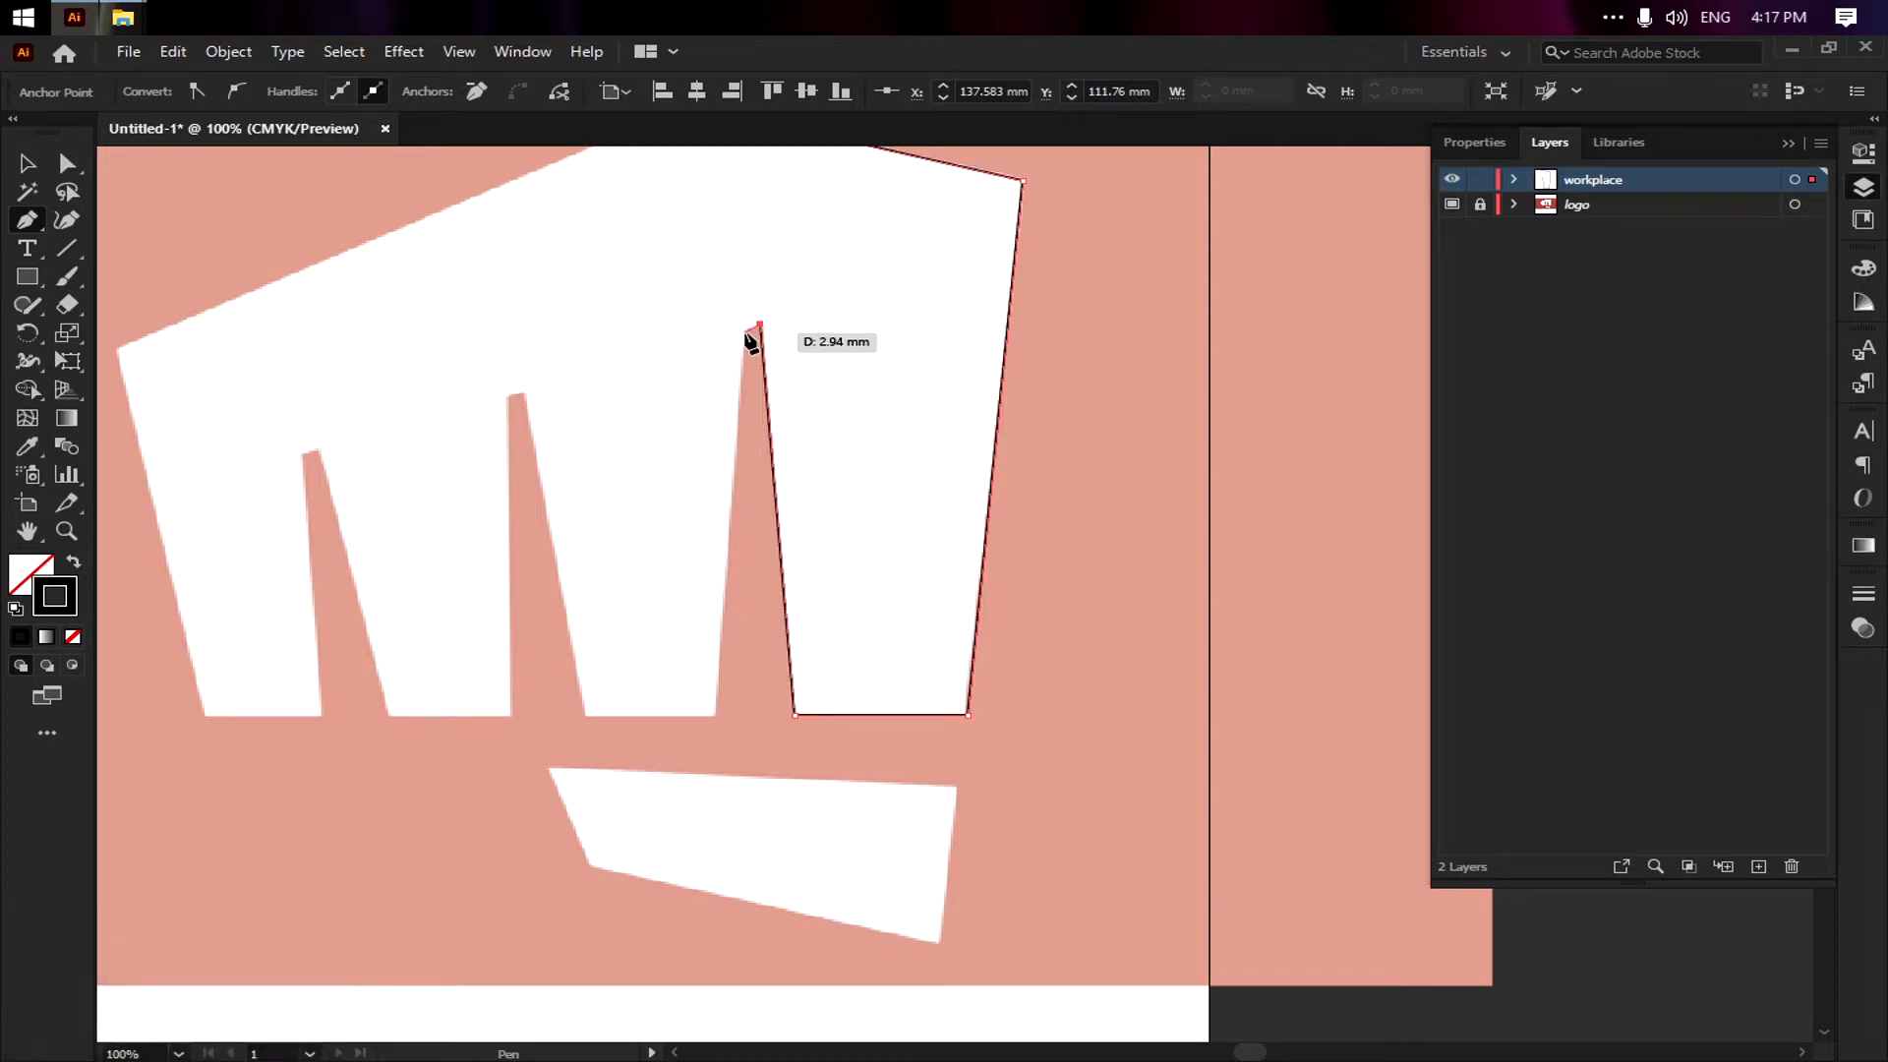
pyautogui.click(716, 710)
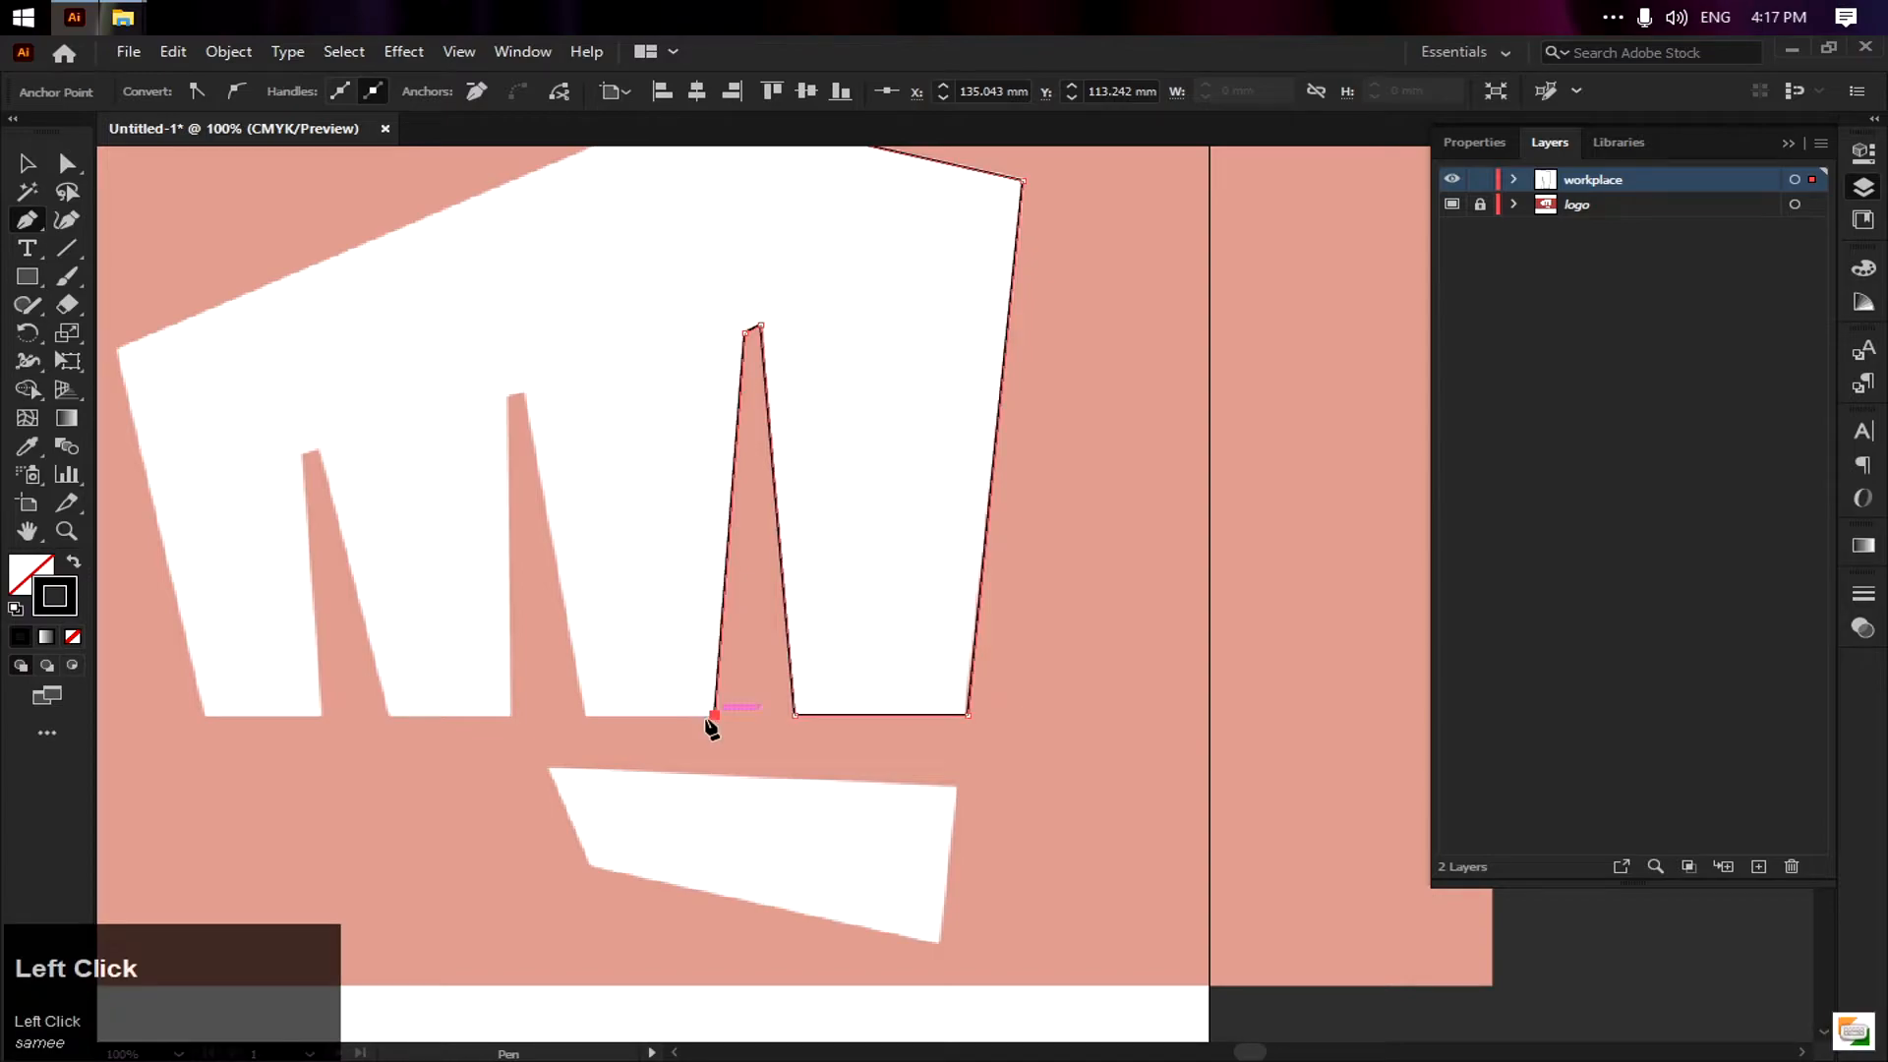
pyautogui.click(585, 715)
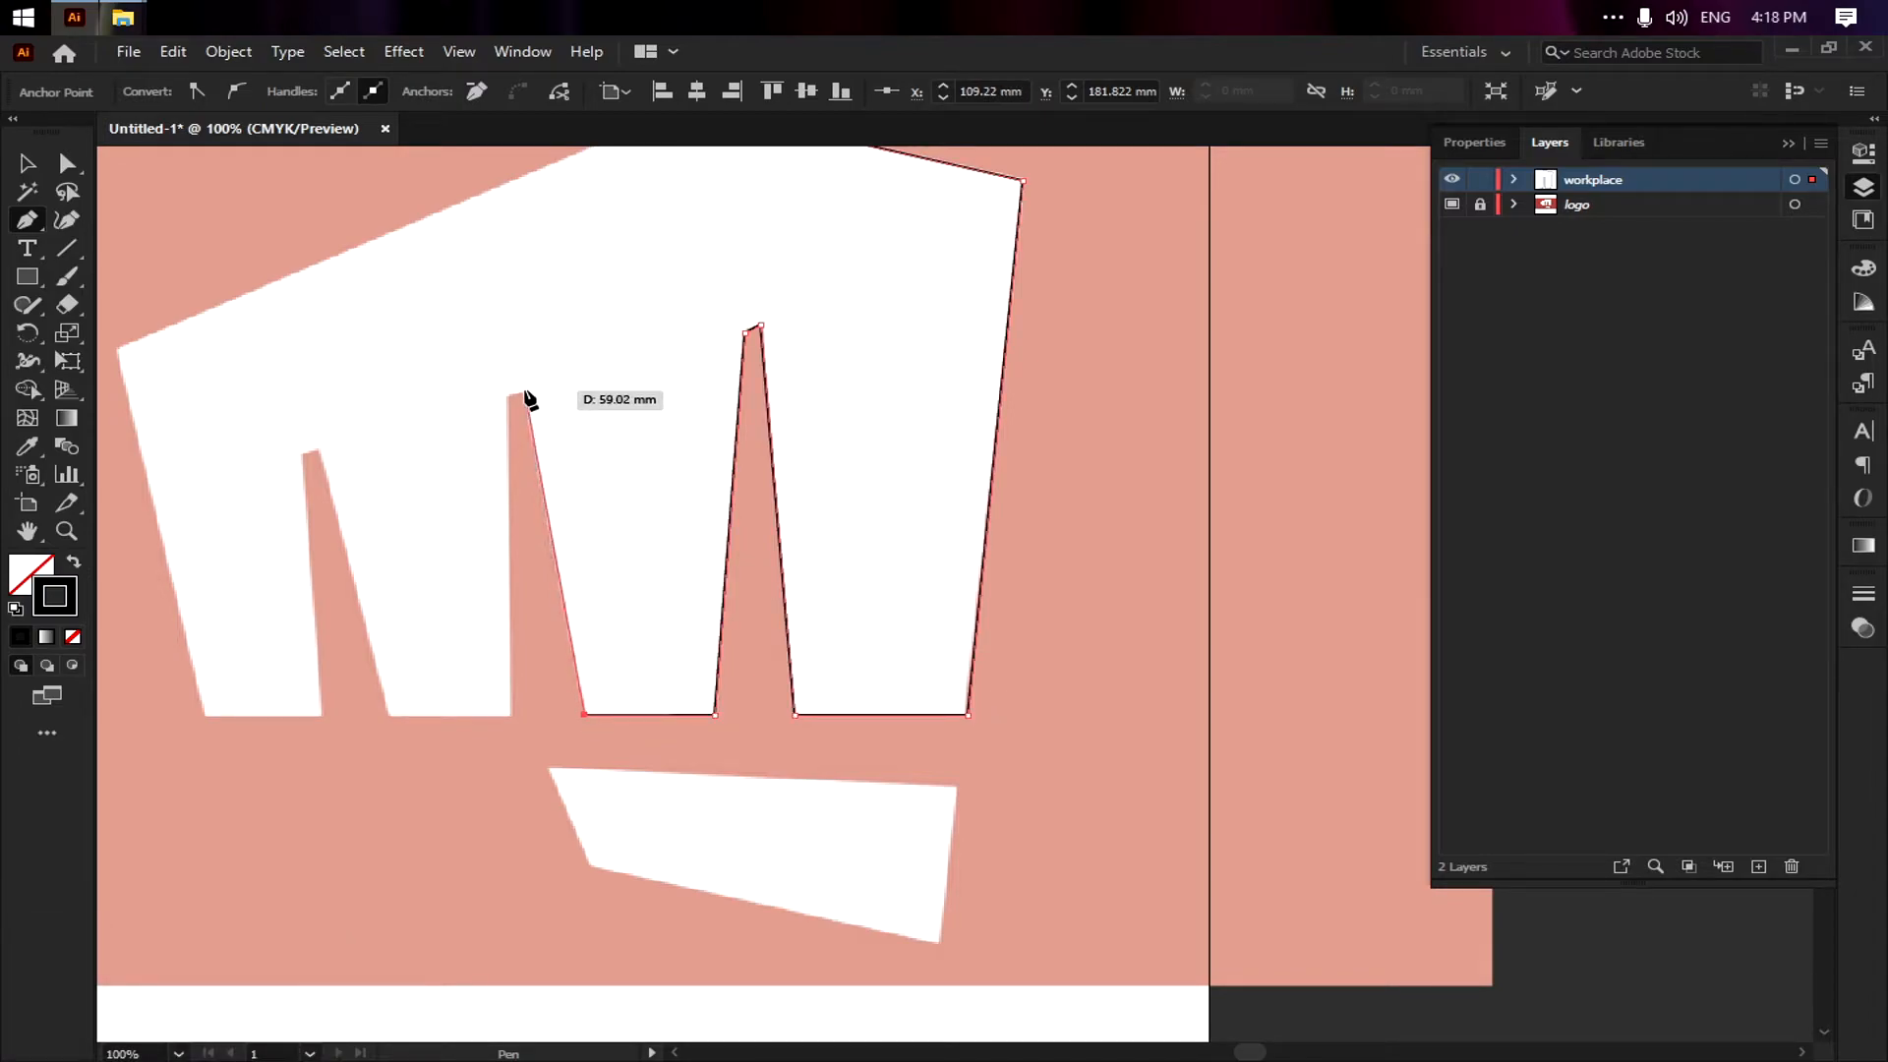
# Trace the middle finger gap with straight segments and continue along the bottom edge of the third finger from the right
pyautogui.click(525, 396)
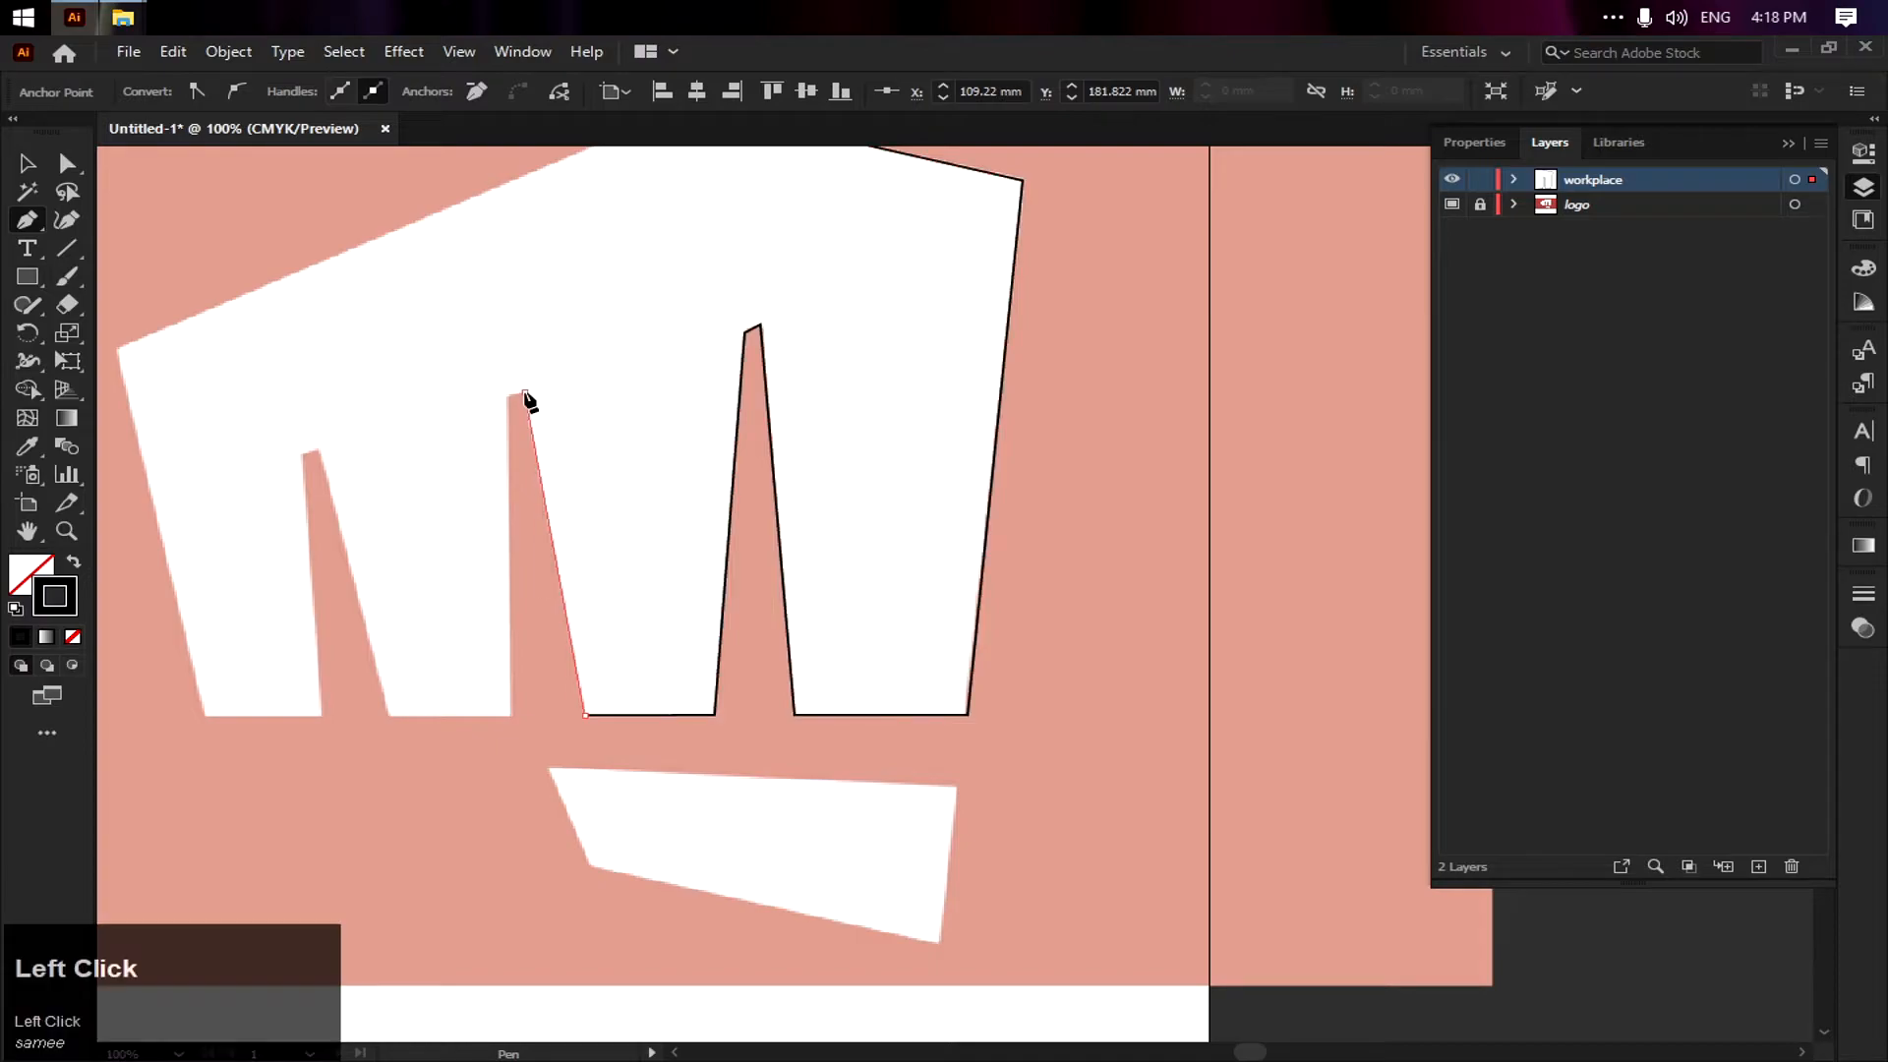
pyautogui.click(503, 394)
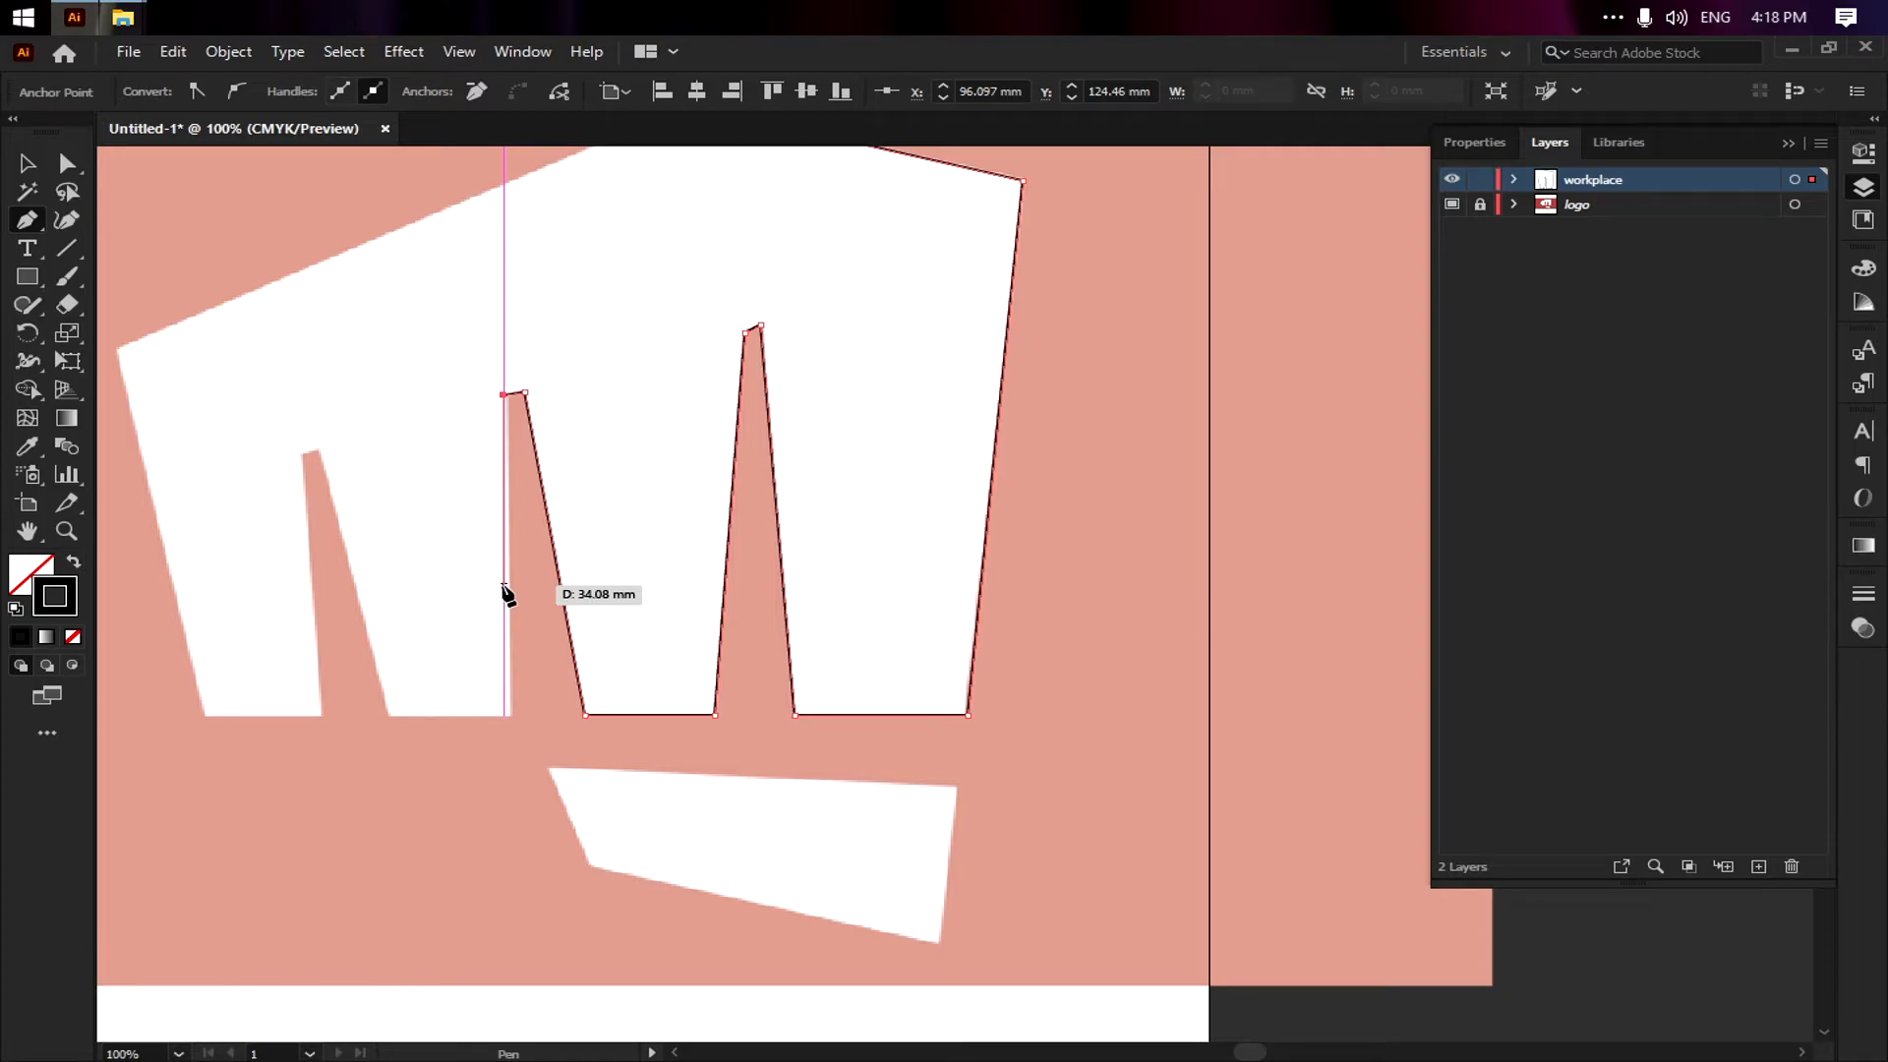
pyautogui.click(509, 717)
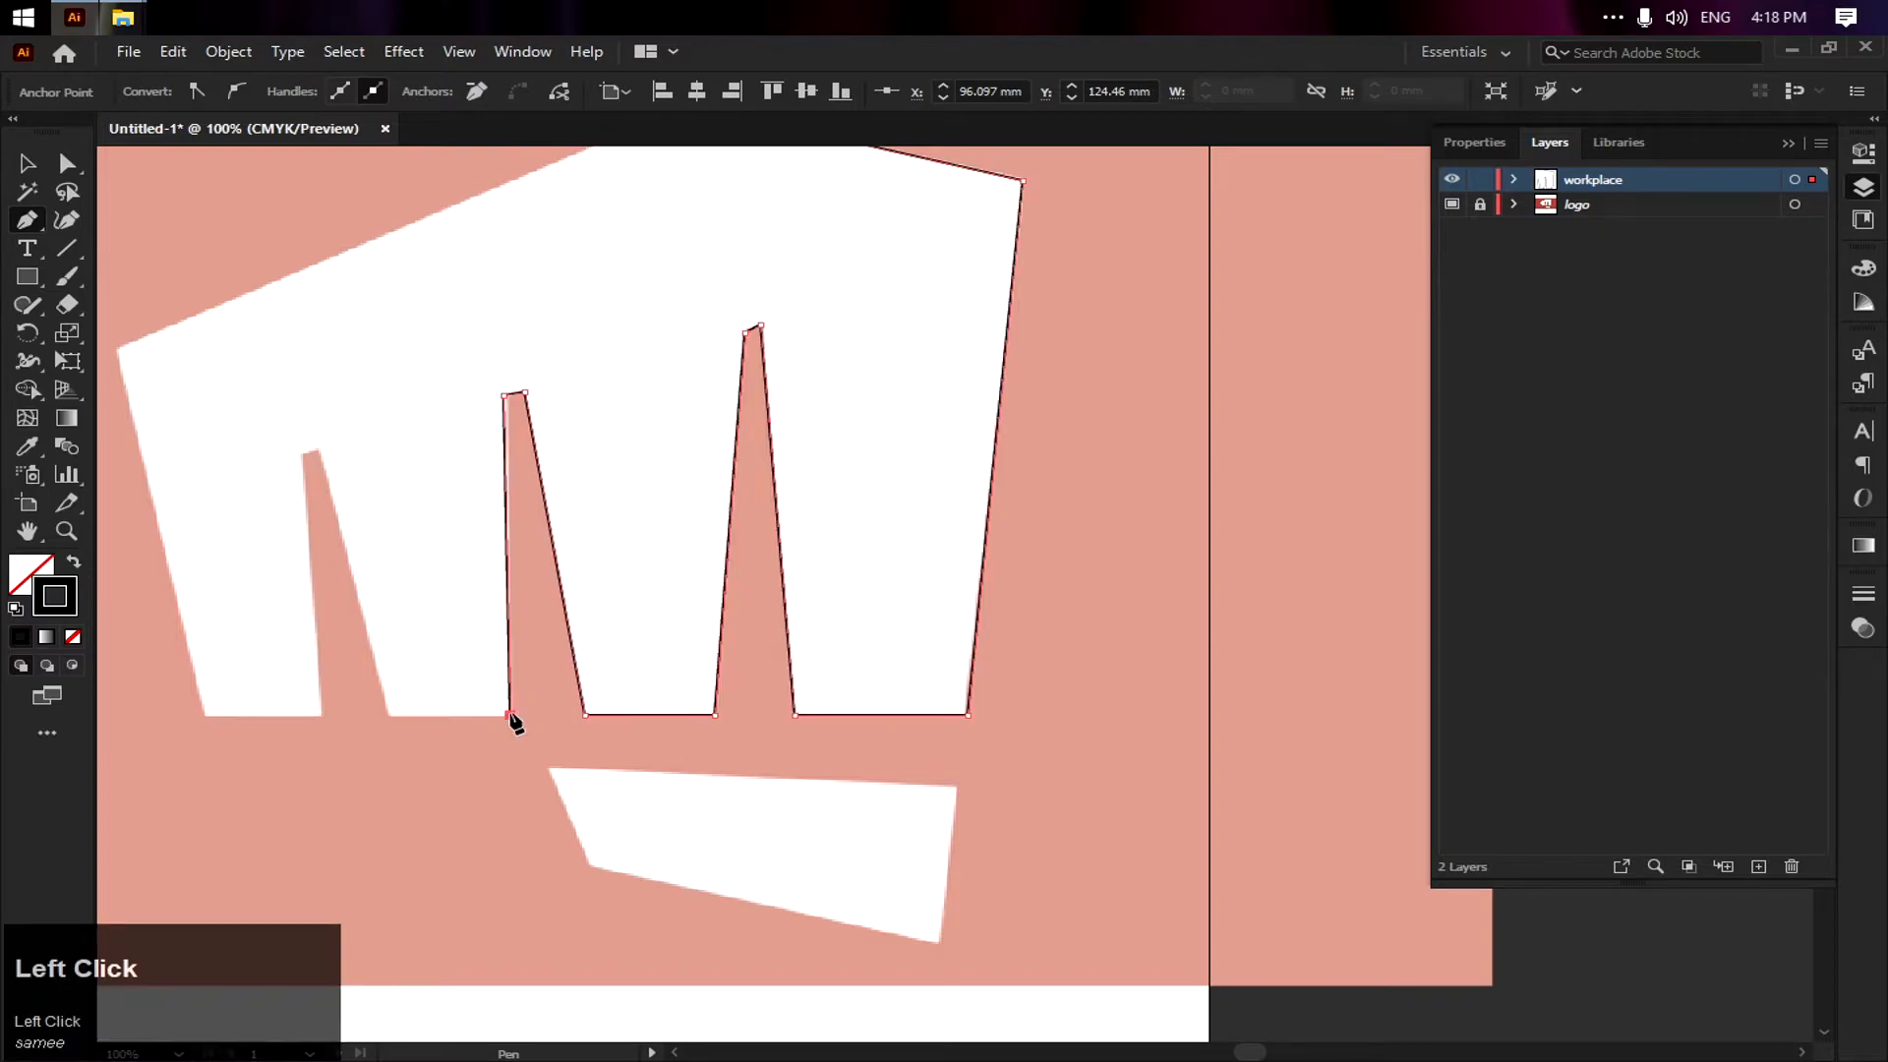
pyautogui.click(384, 715)
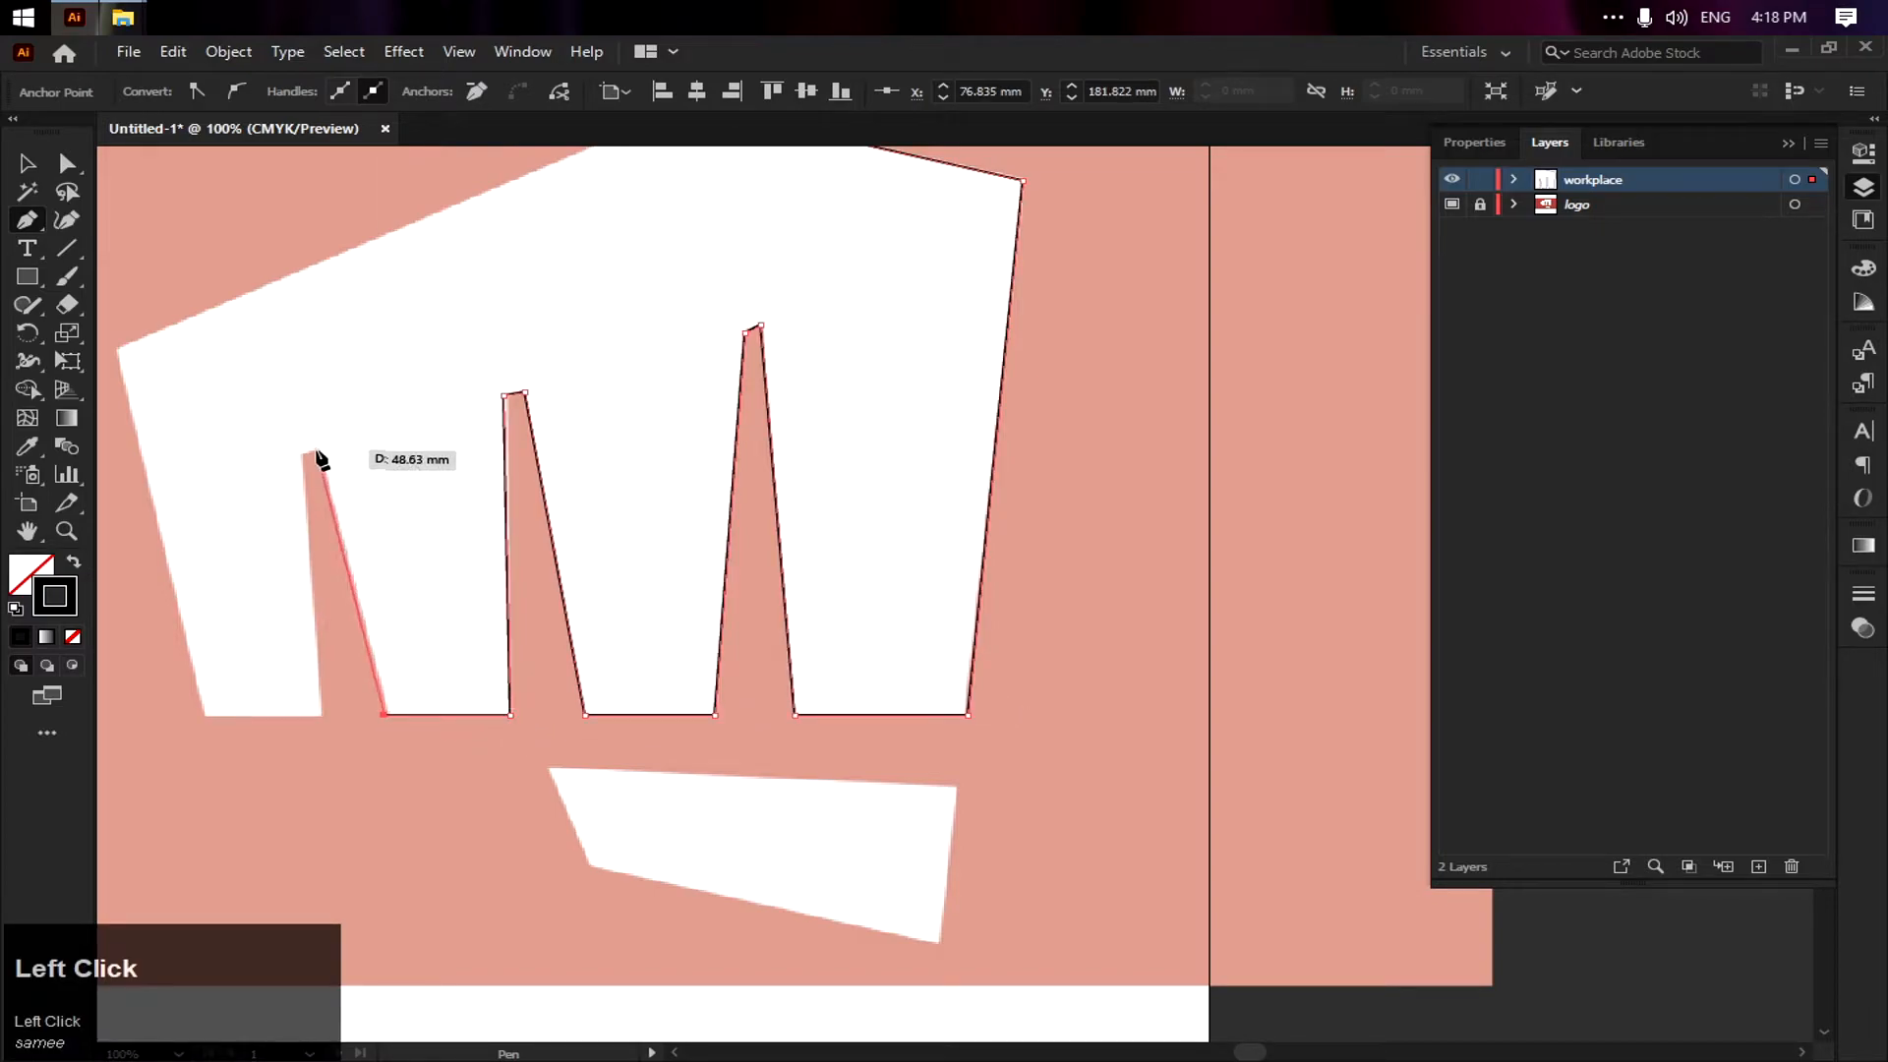
# Trace the leftmost finger gap with straight segments and continue along the bottom edge of the leftmost finger
pyautogui.click(316, 452)
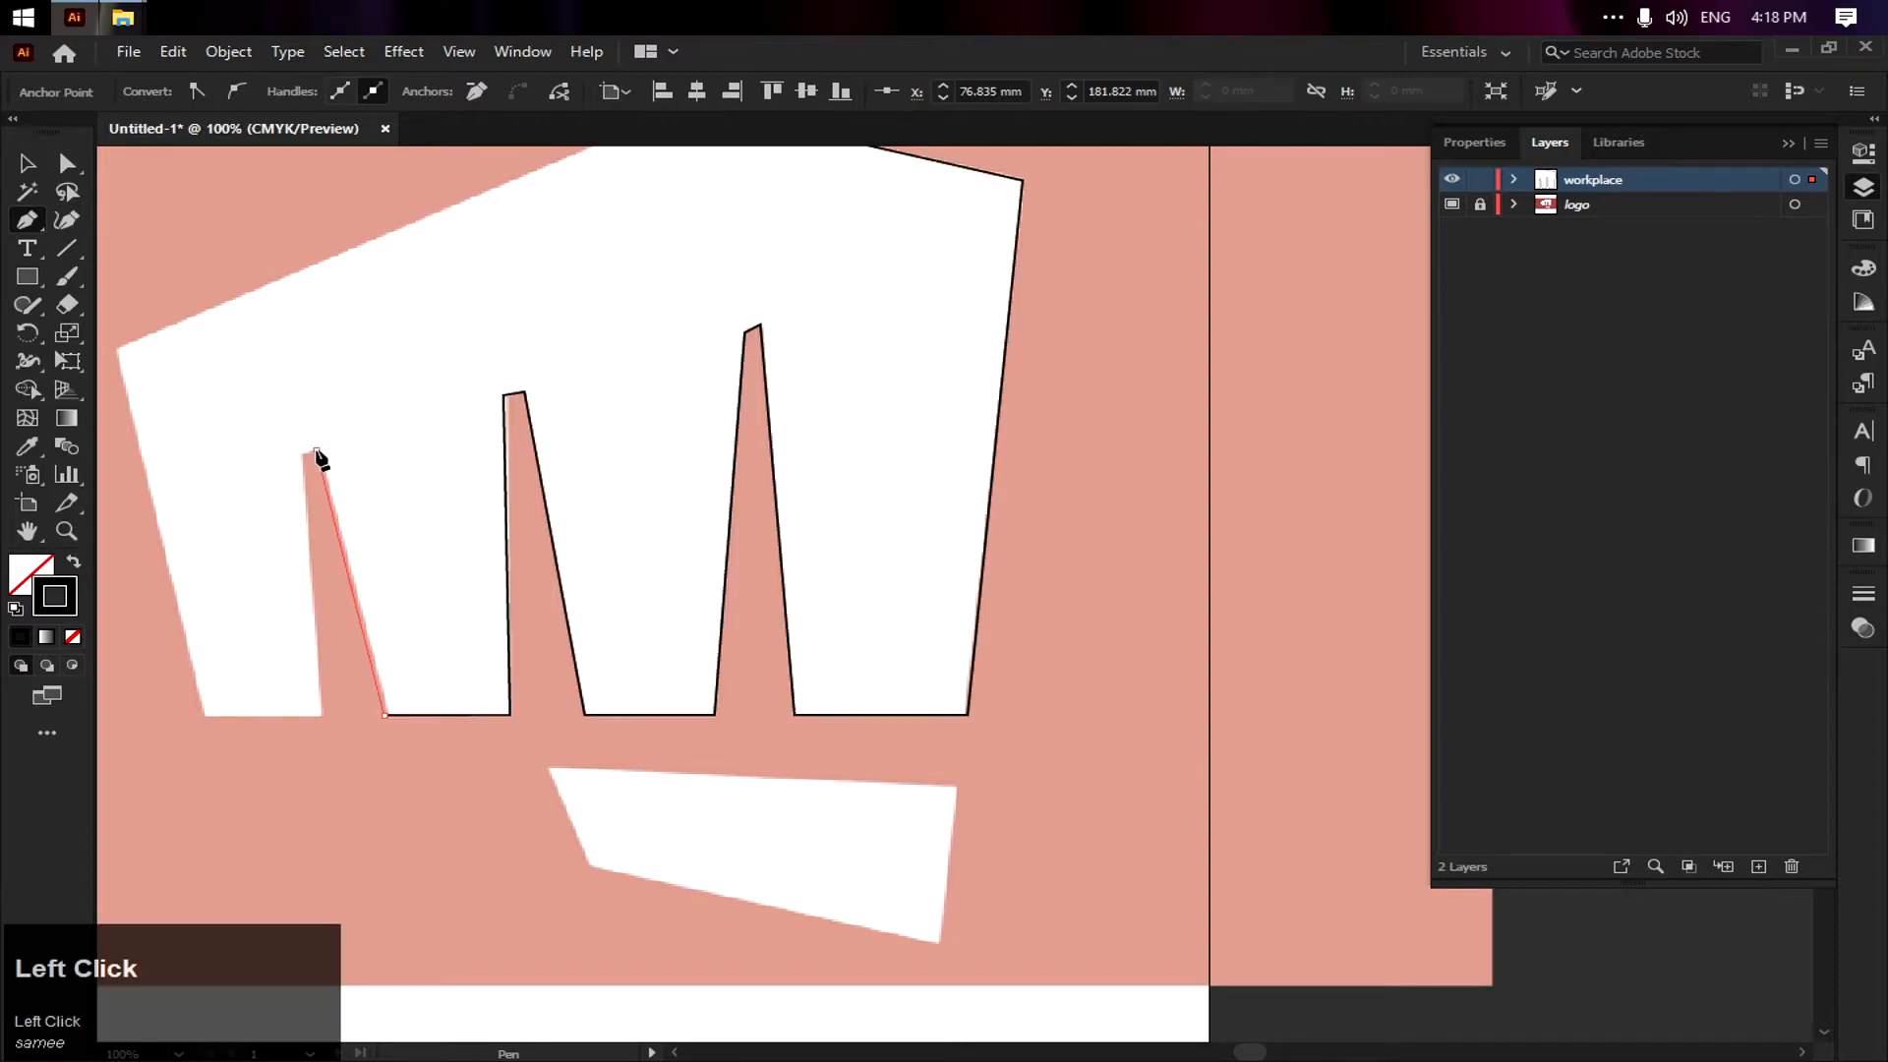
pyautogui.click(301, 453)
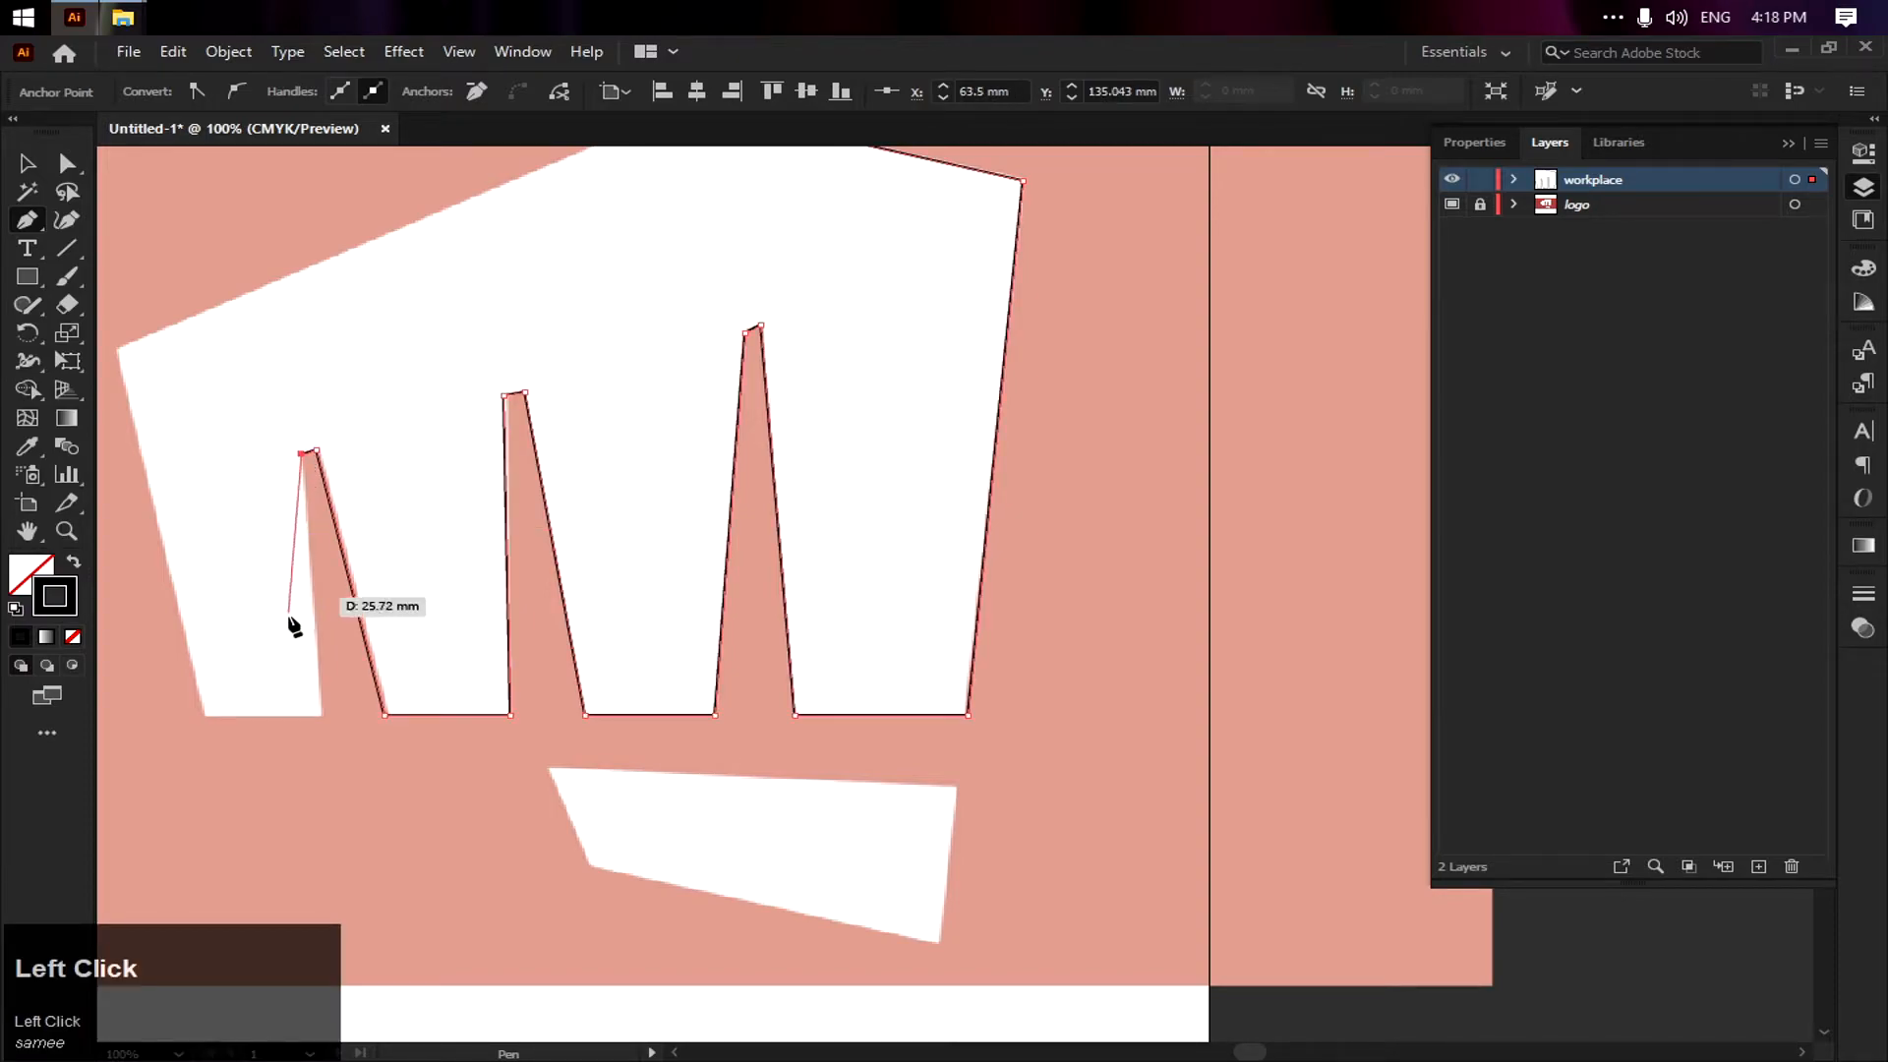
pyautogui.click(320, 714)
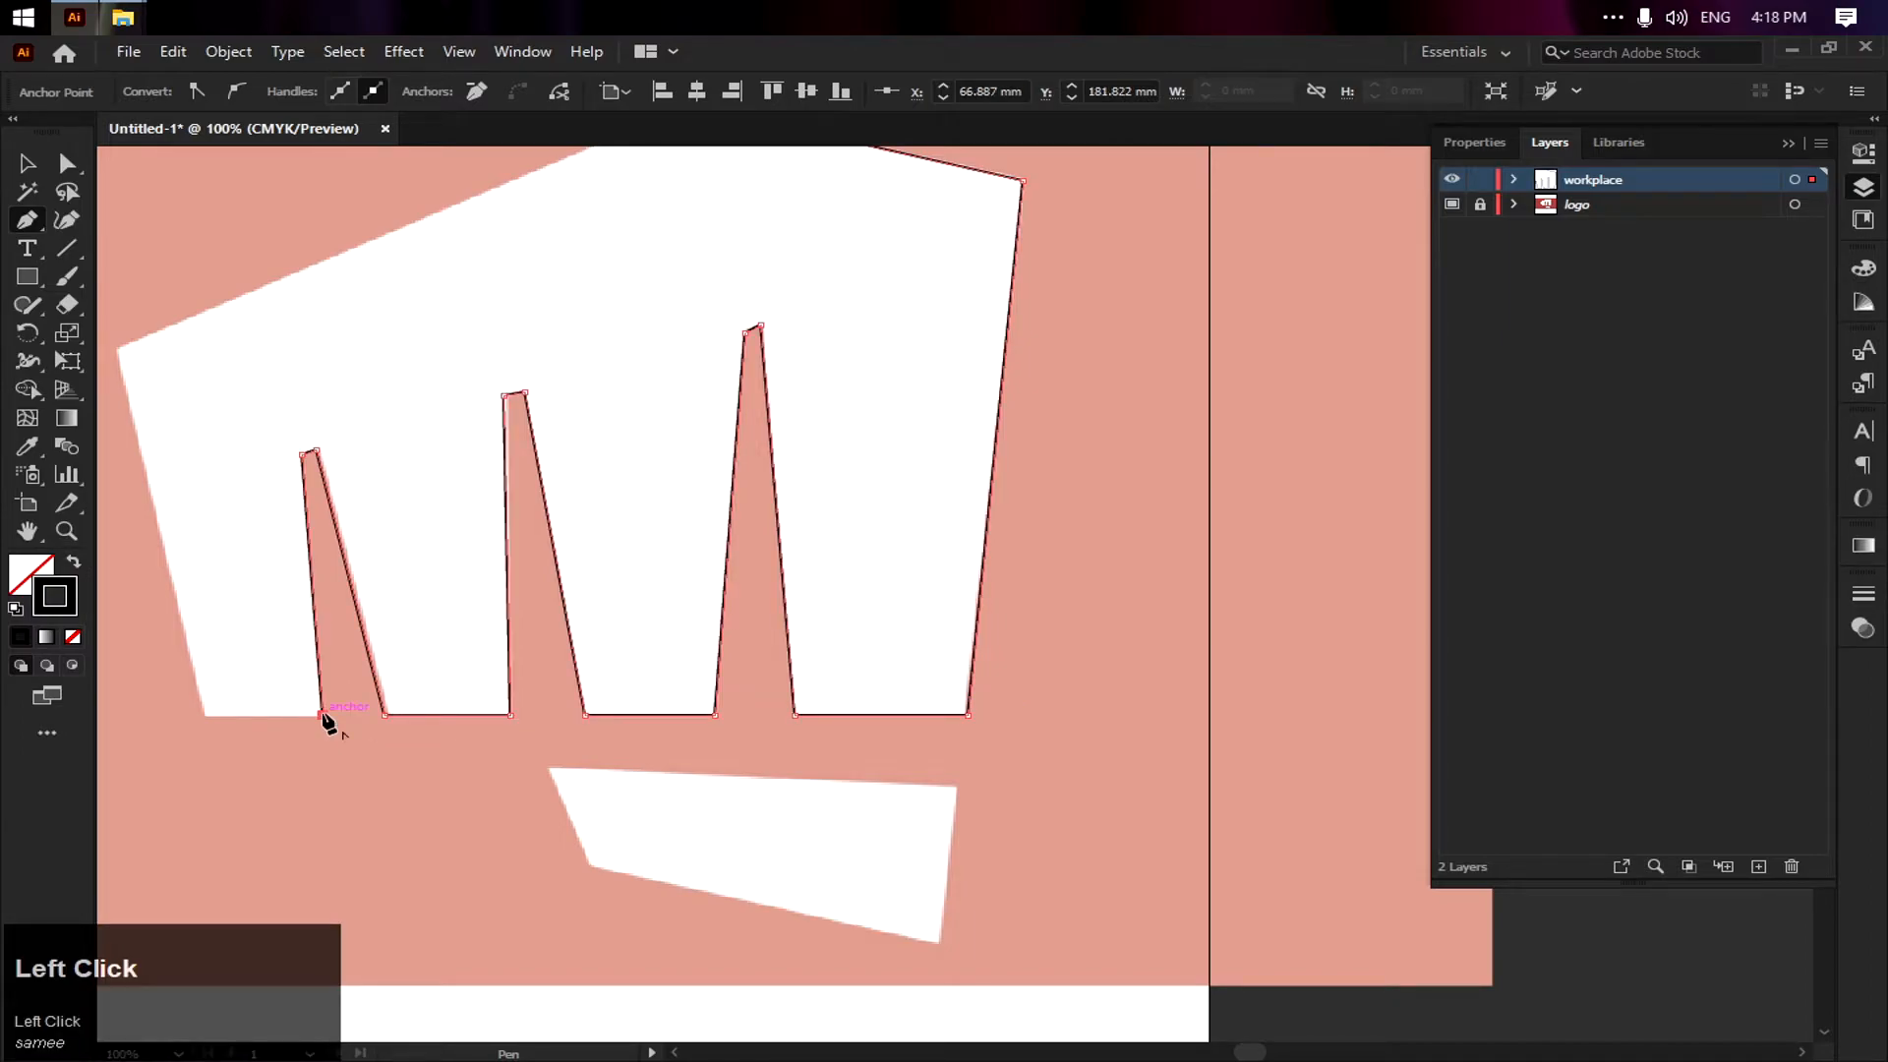
pyautogui.click(206, 716)
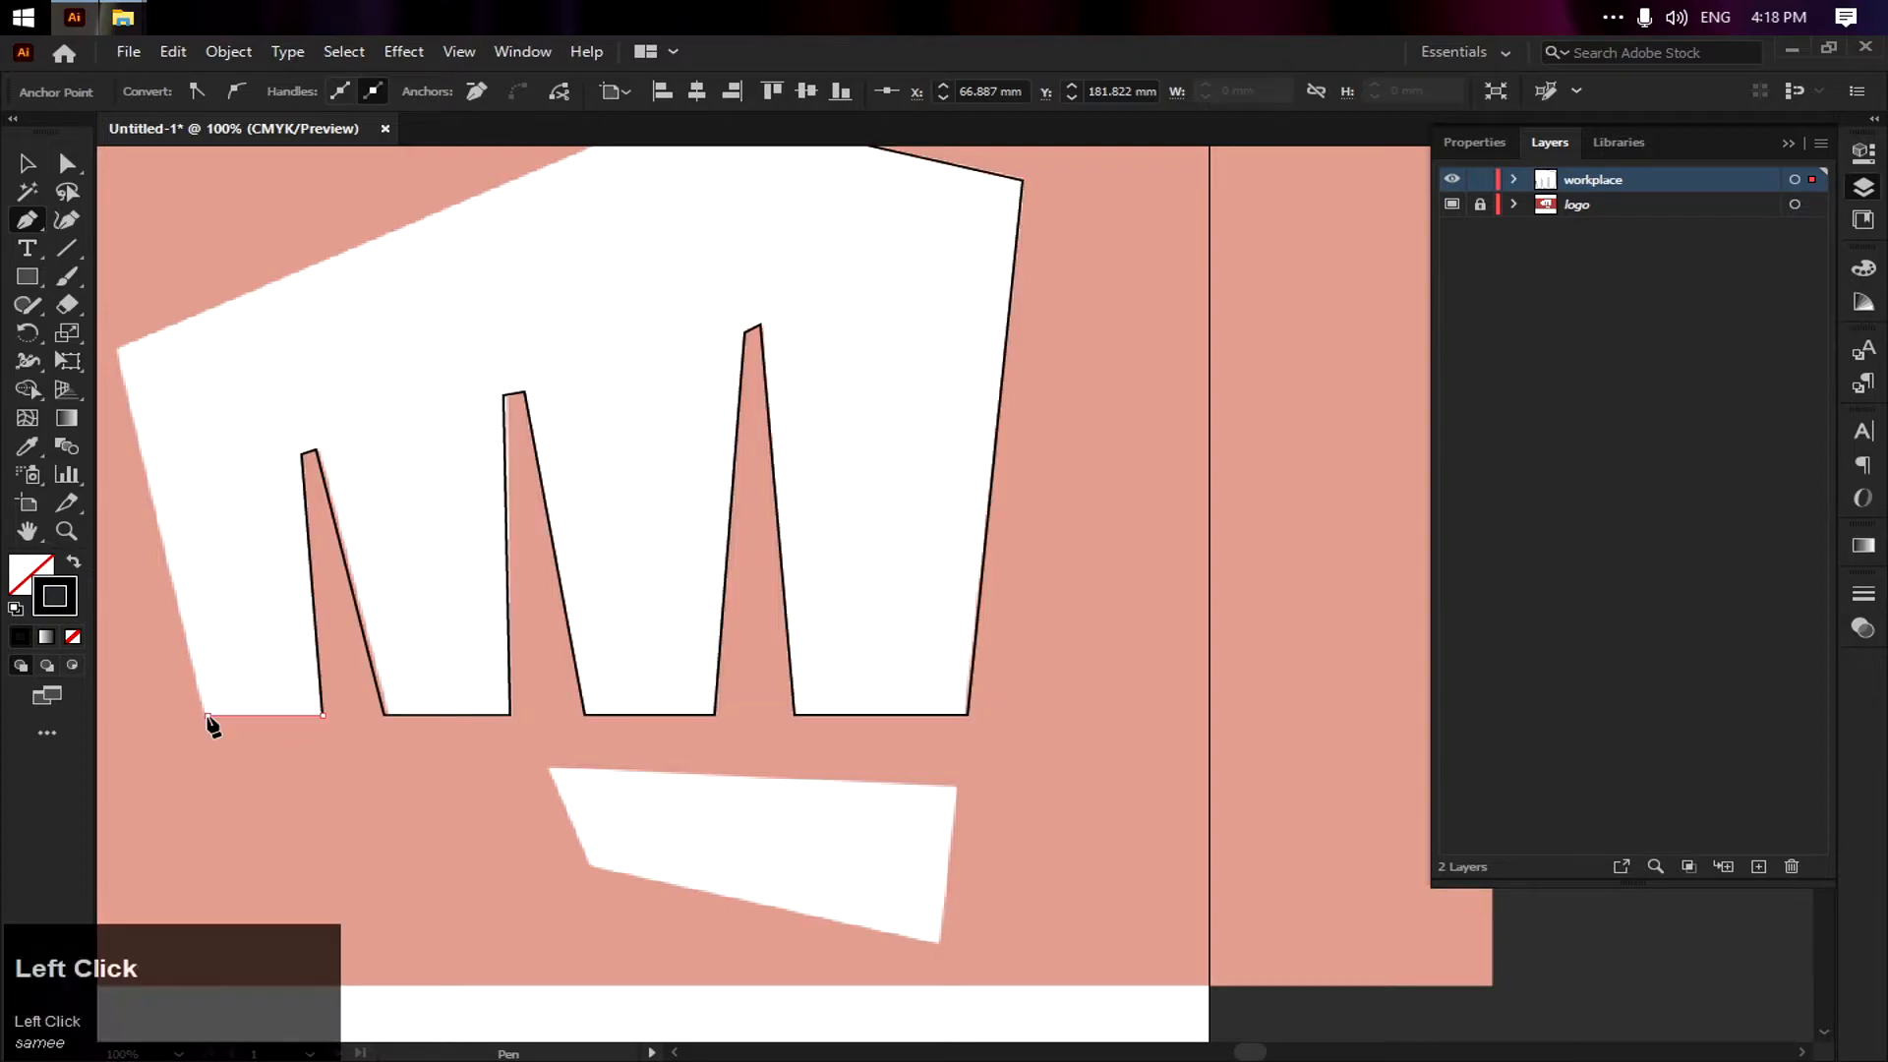
# Trace the fist's left side up to its upper-left corner and close the outline at the starting anchor on the top peak
pyautogui.click(116, 350)
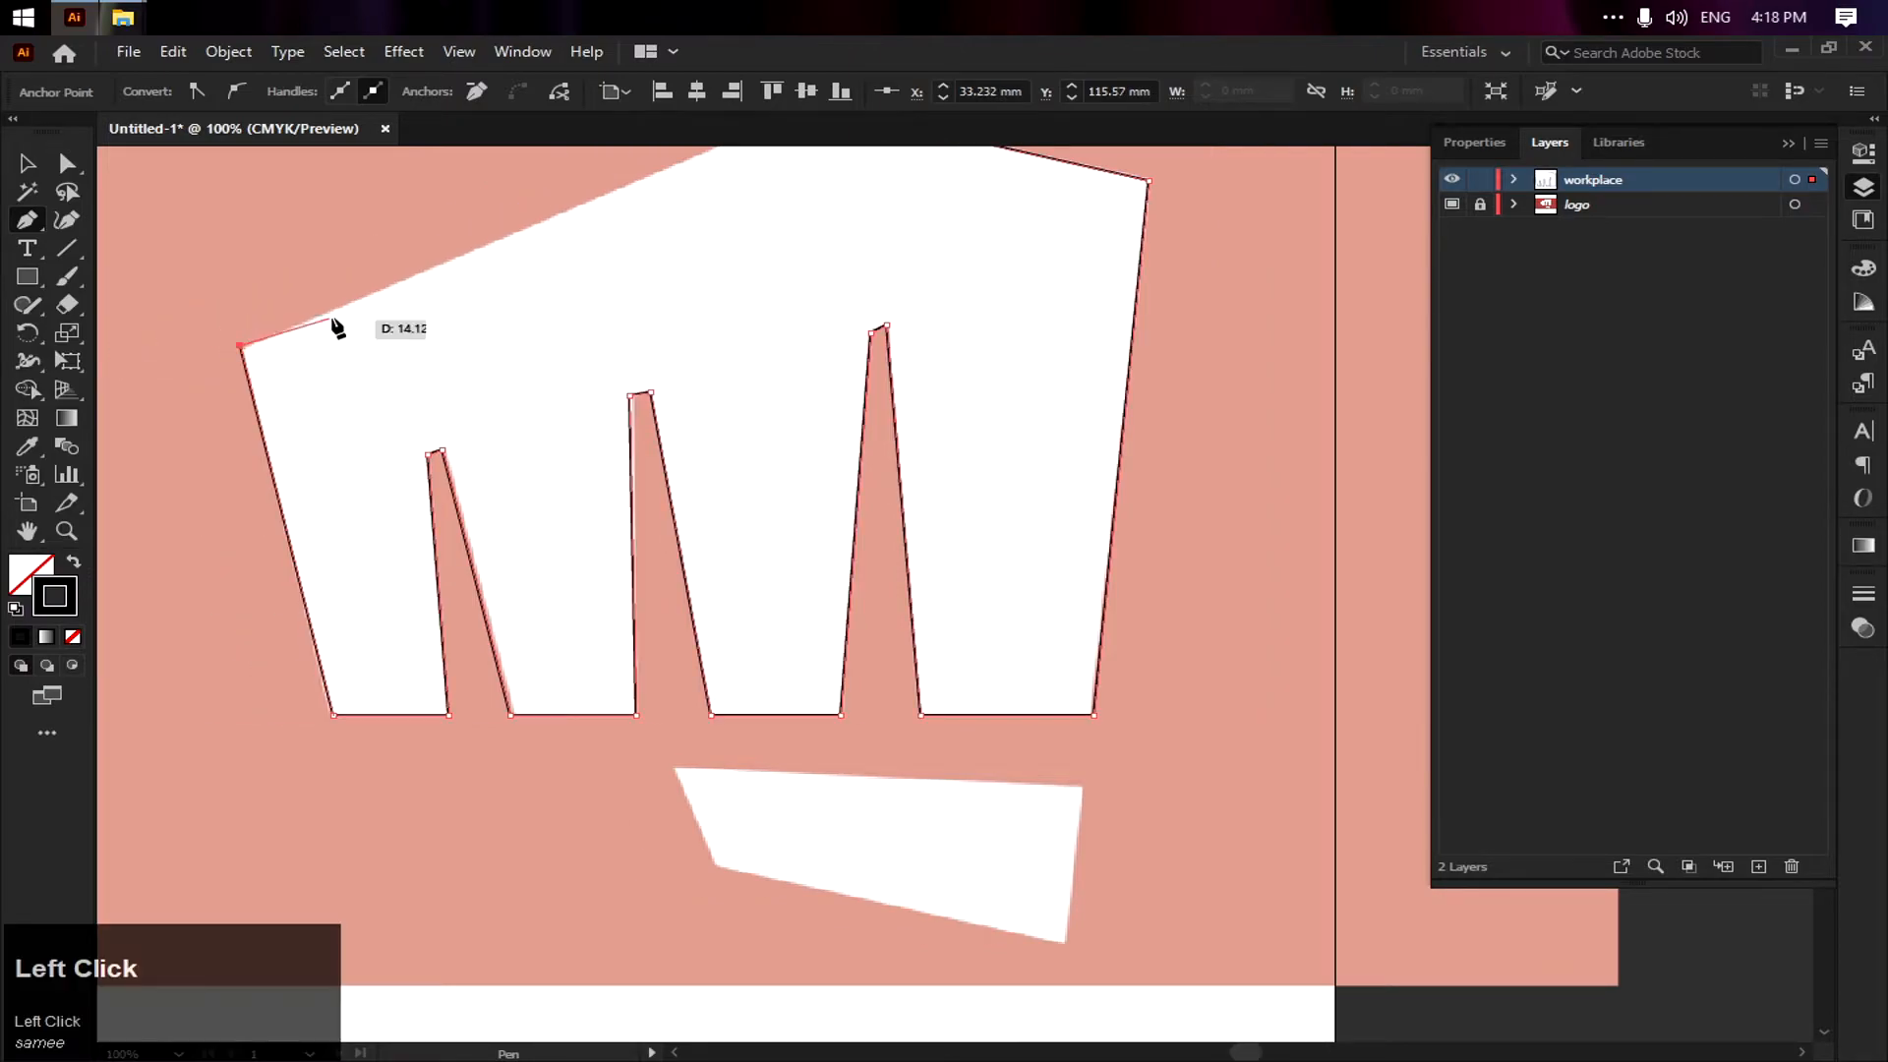
pyautogui.press('space')
pyautogui.moveTo(617, 248); pyautogui.dragTo(562, 522)
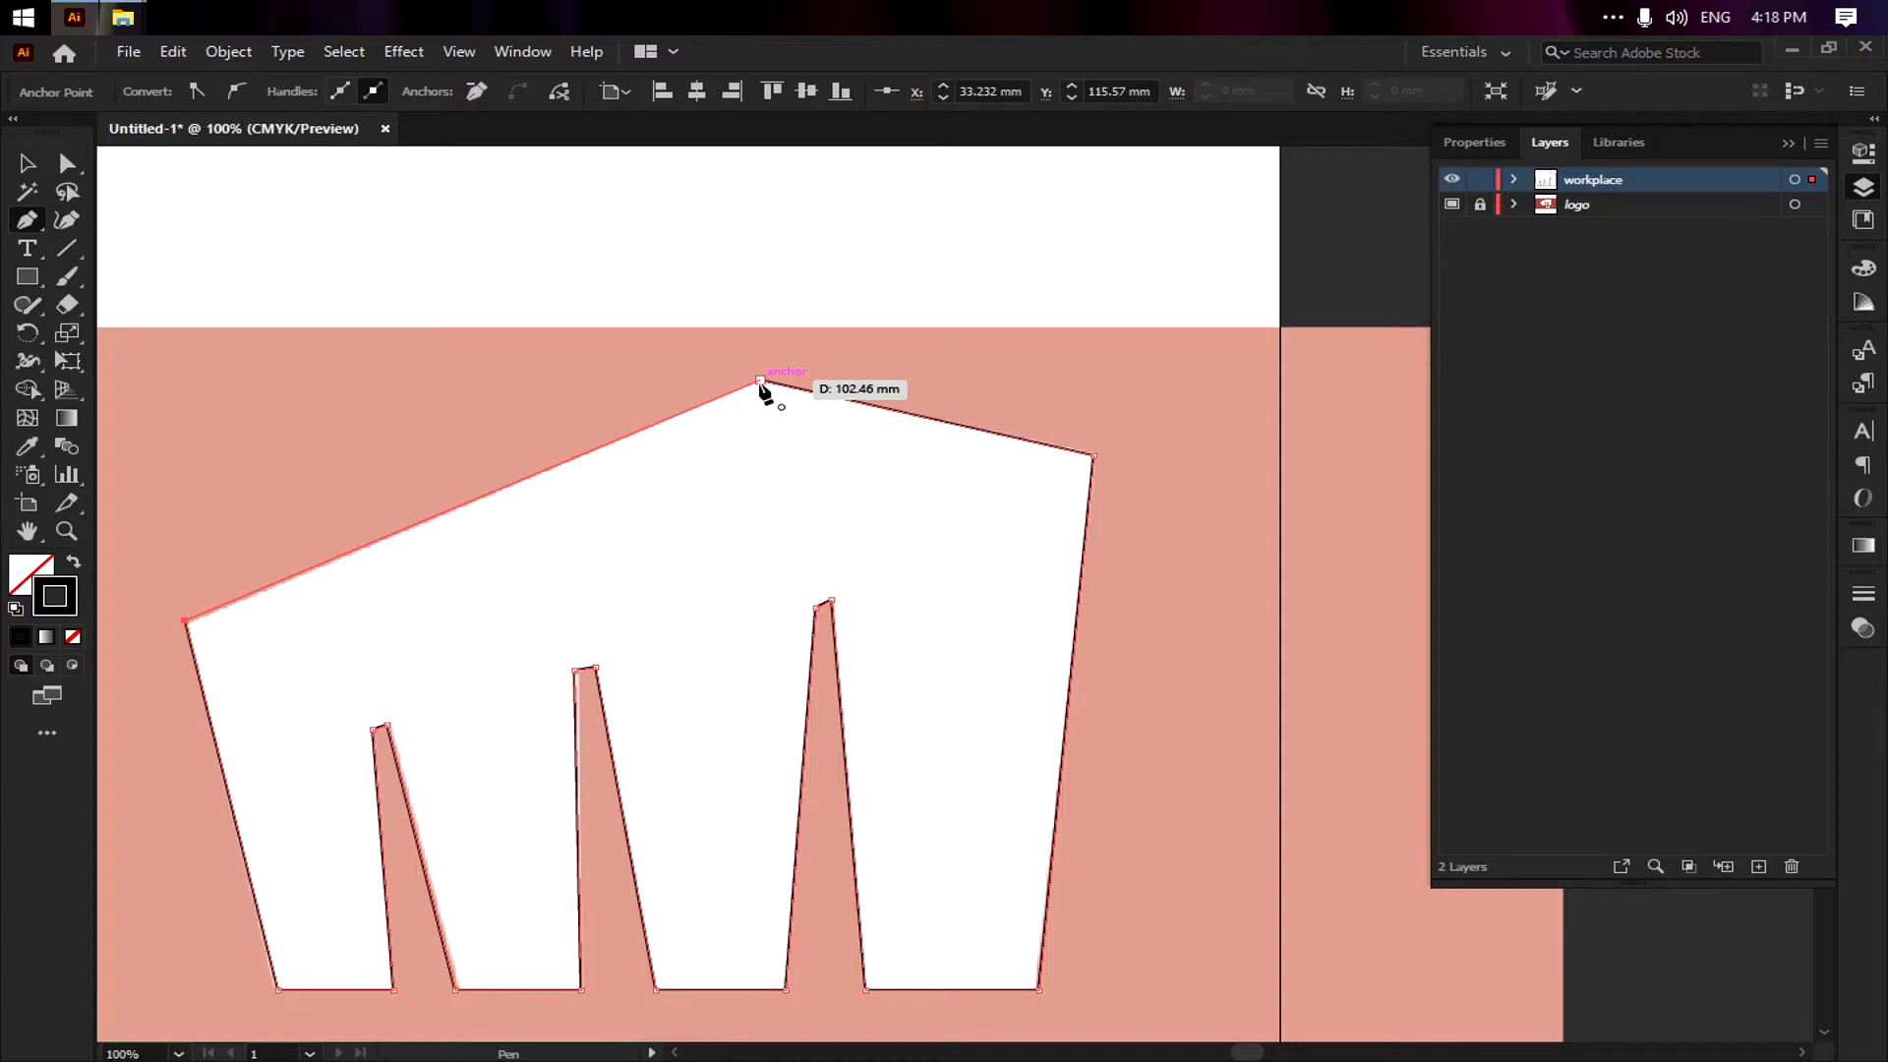
pyautogui.click(761, 383)
# Start a separate Pen path along the thumb shape's top edge below the fingers, and end it as an open path
pyautogui.press('space')
pyautogui.moveTo(850, 453); pyautogui.dragTo(868, 168)
pyautogui.moveTo(946, 295); pyautogui.dragTo(939, 163)
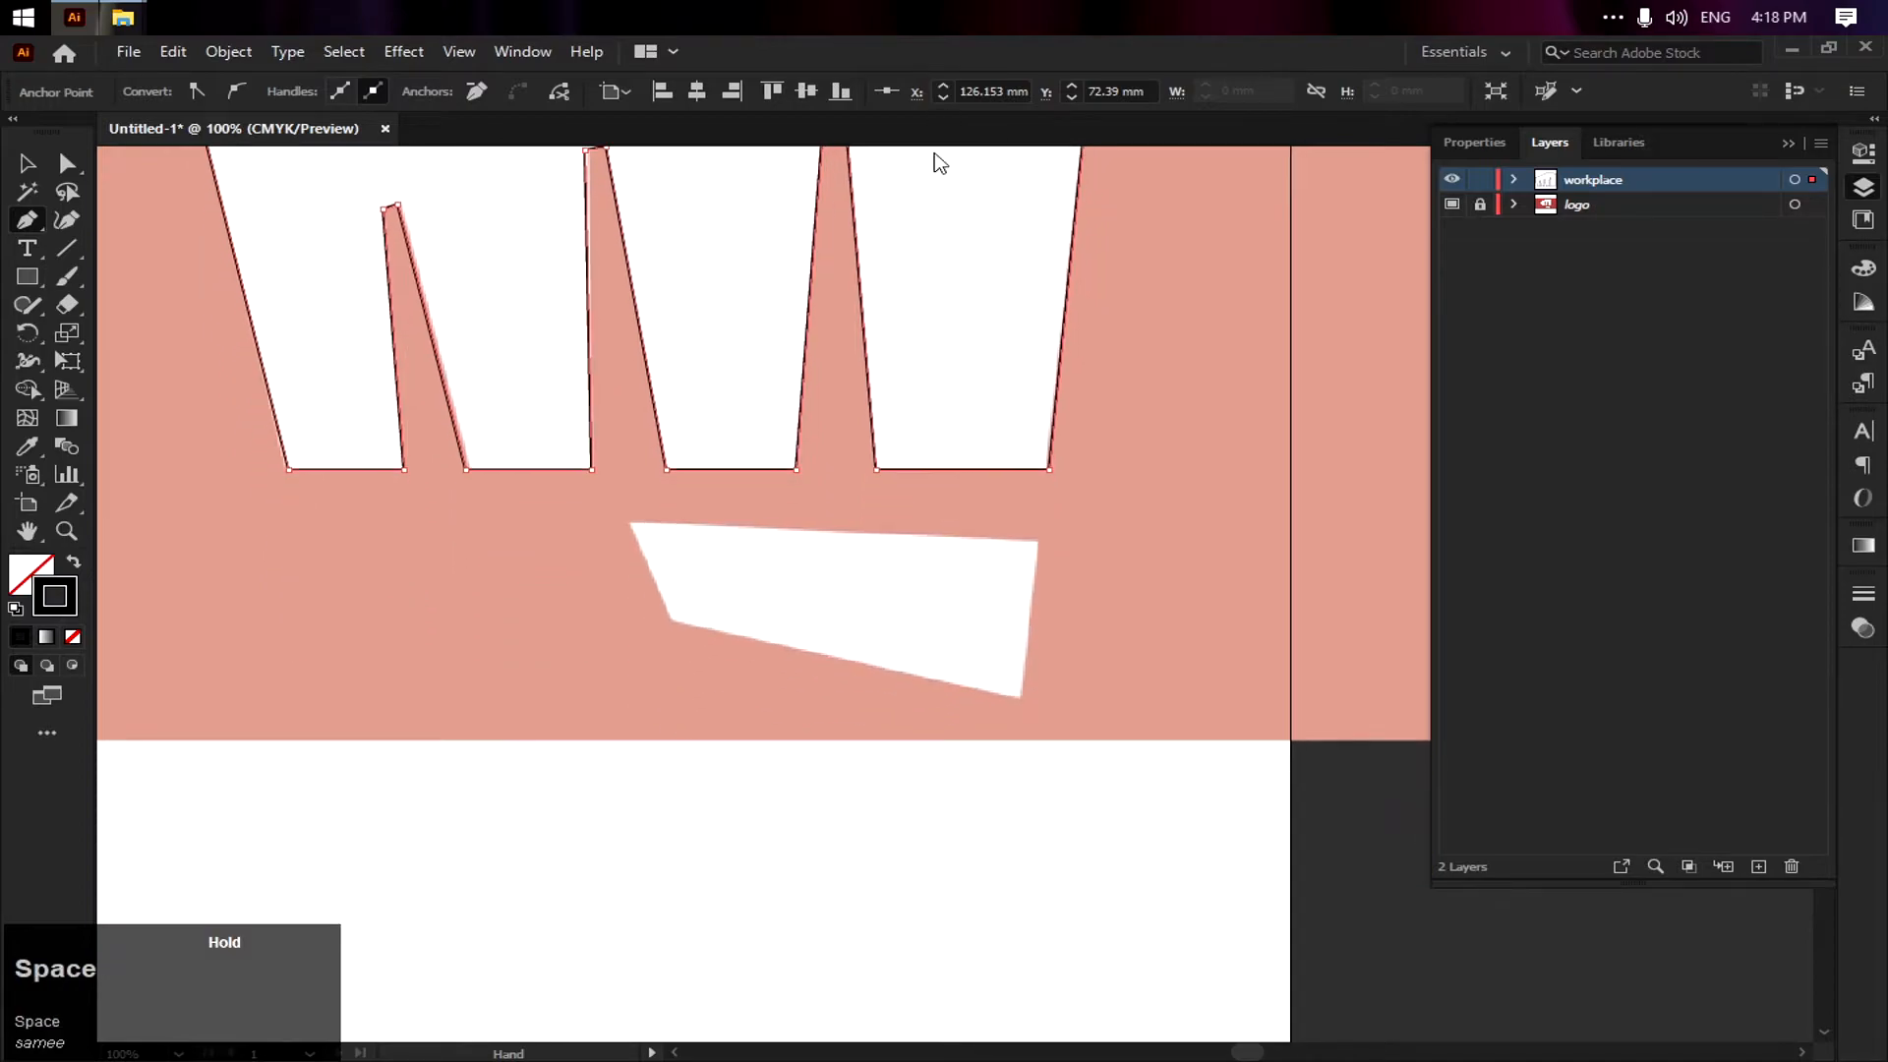
pyautogui.click(629, 522)
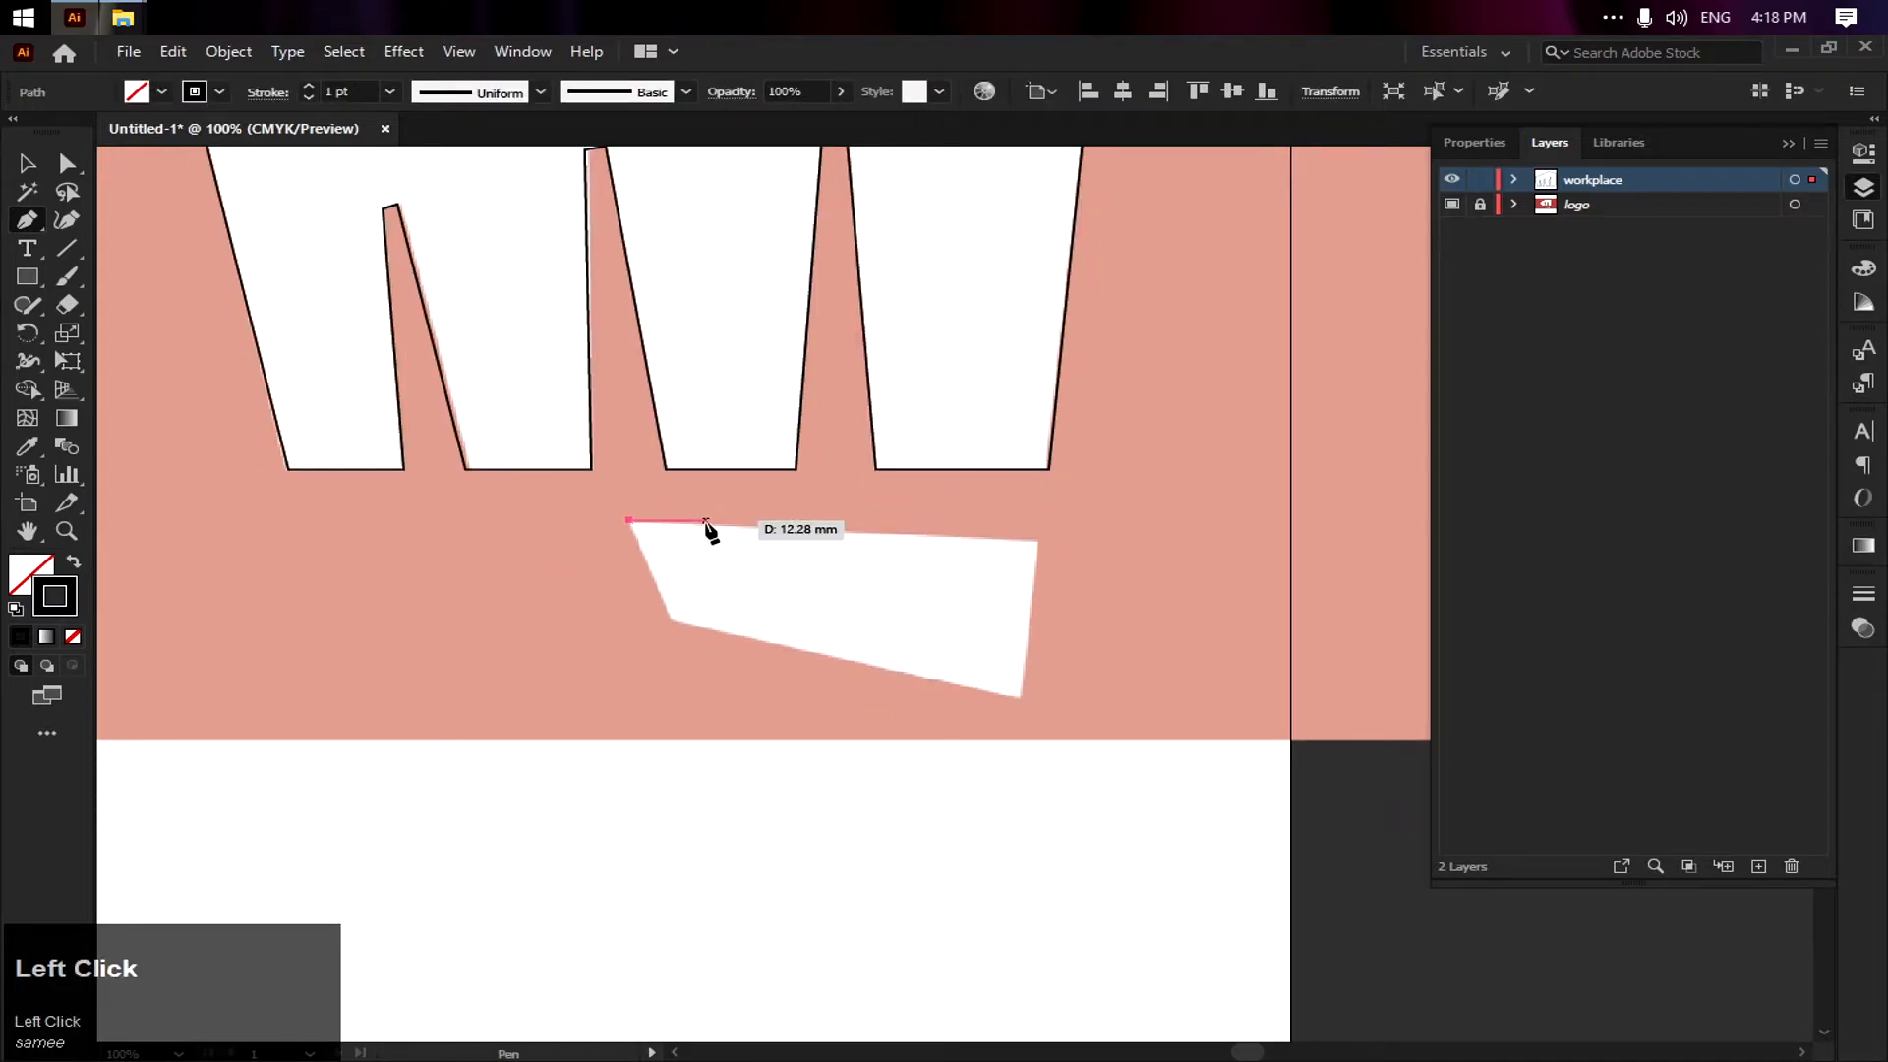
pyautogui.click(1036, 542)
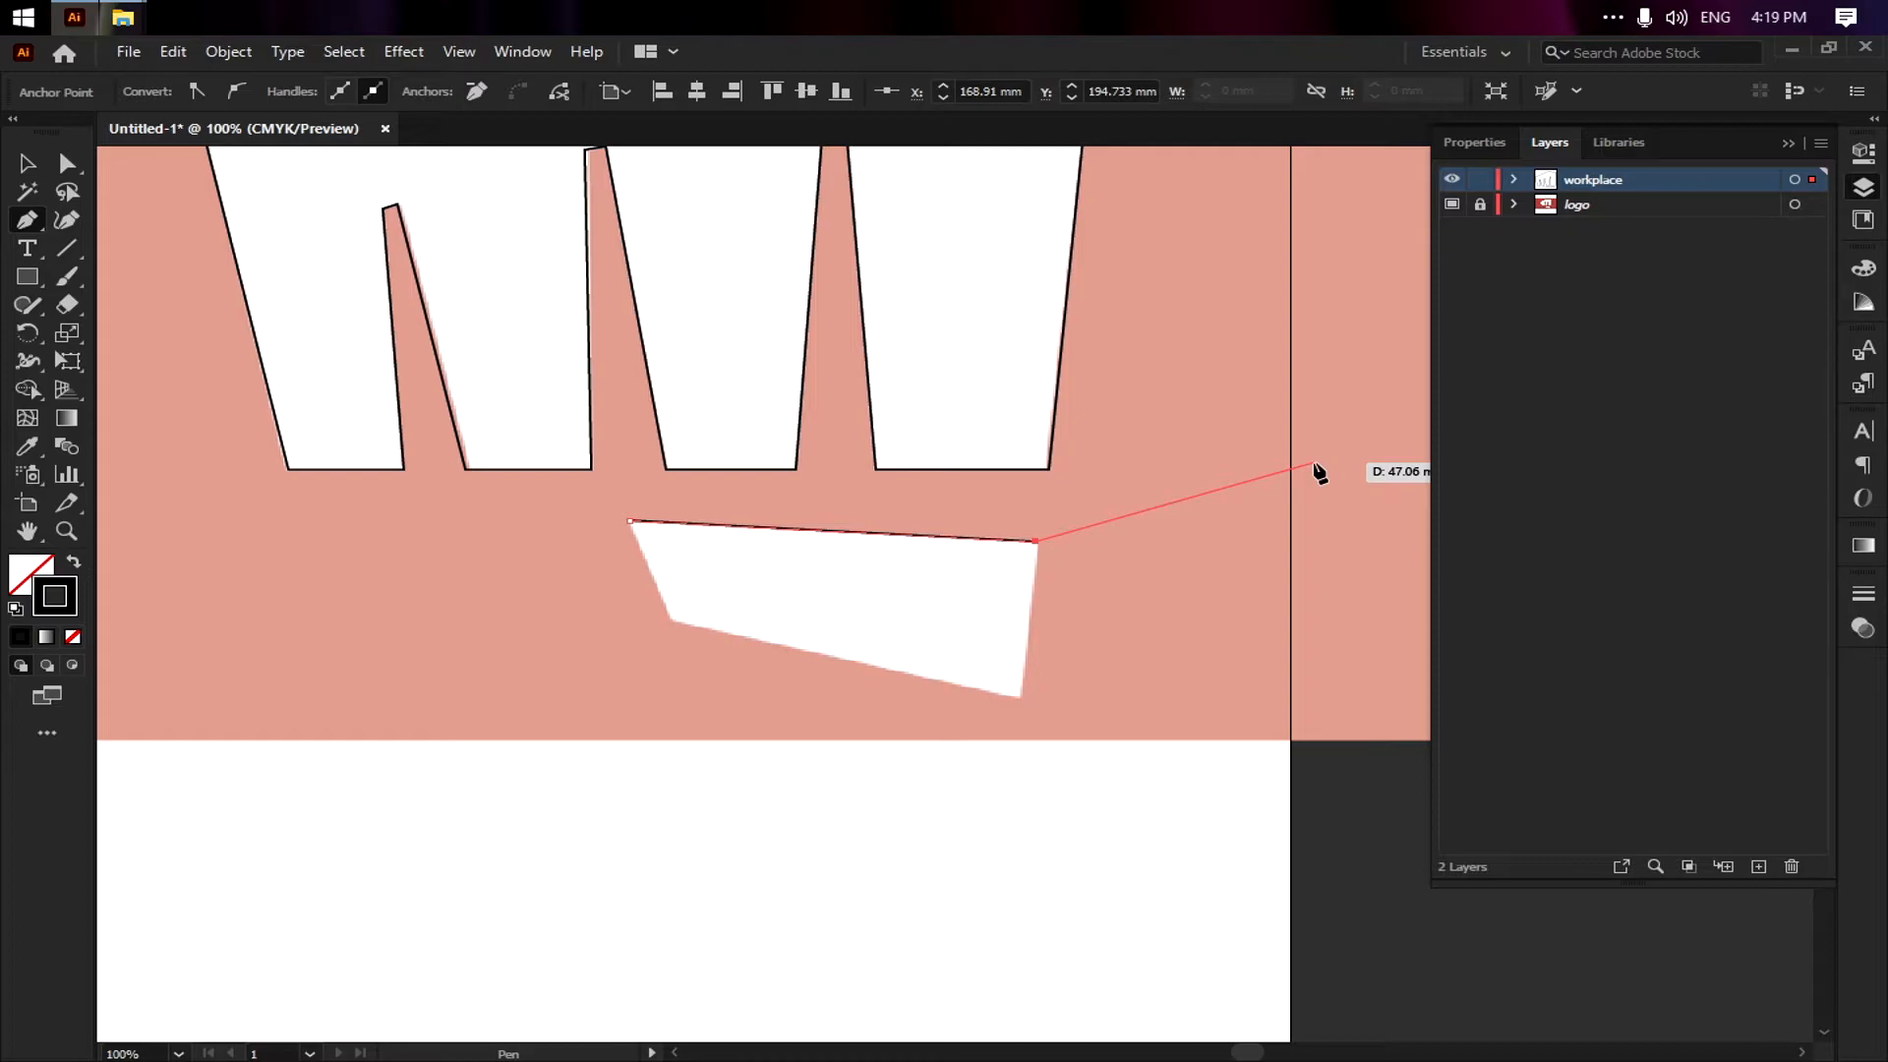
pyautogui.press('Escape')
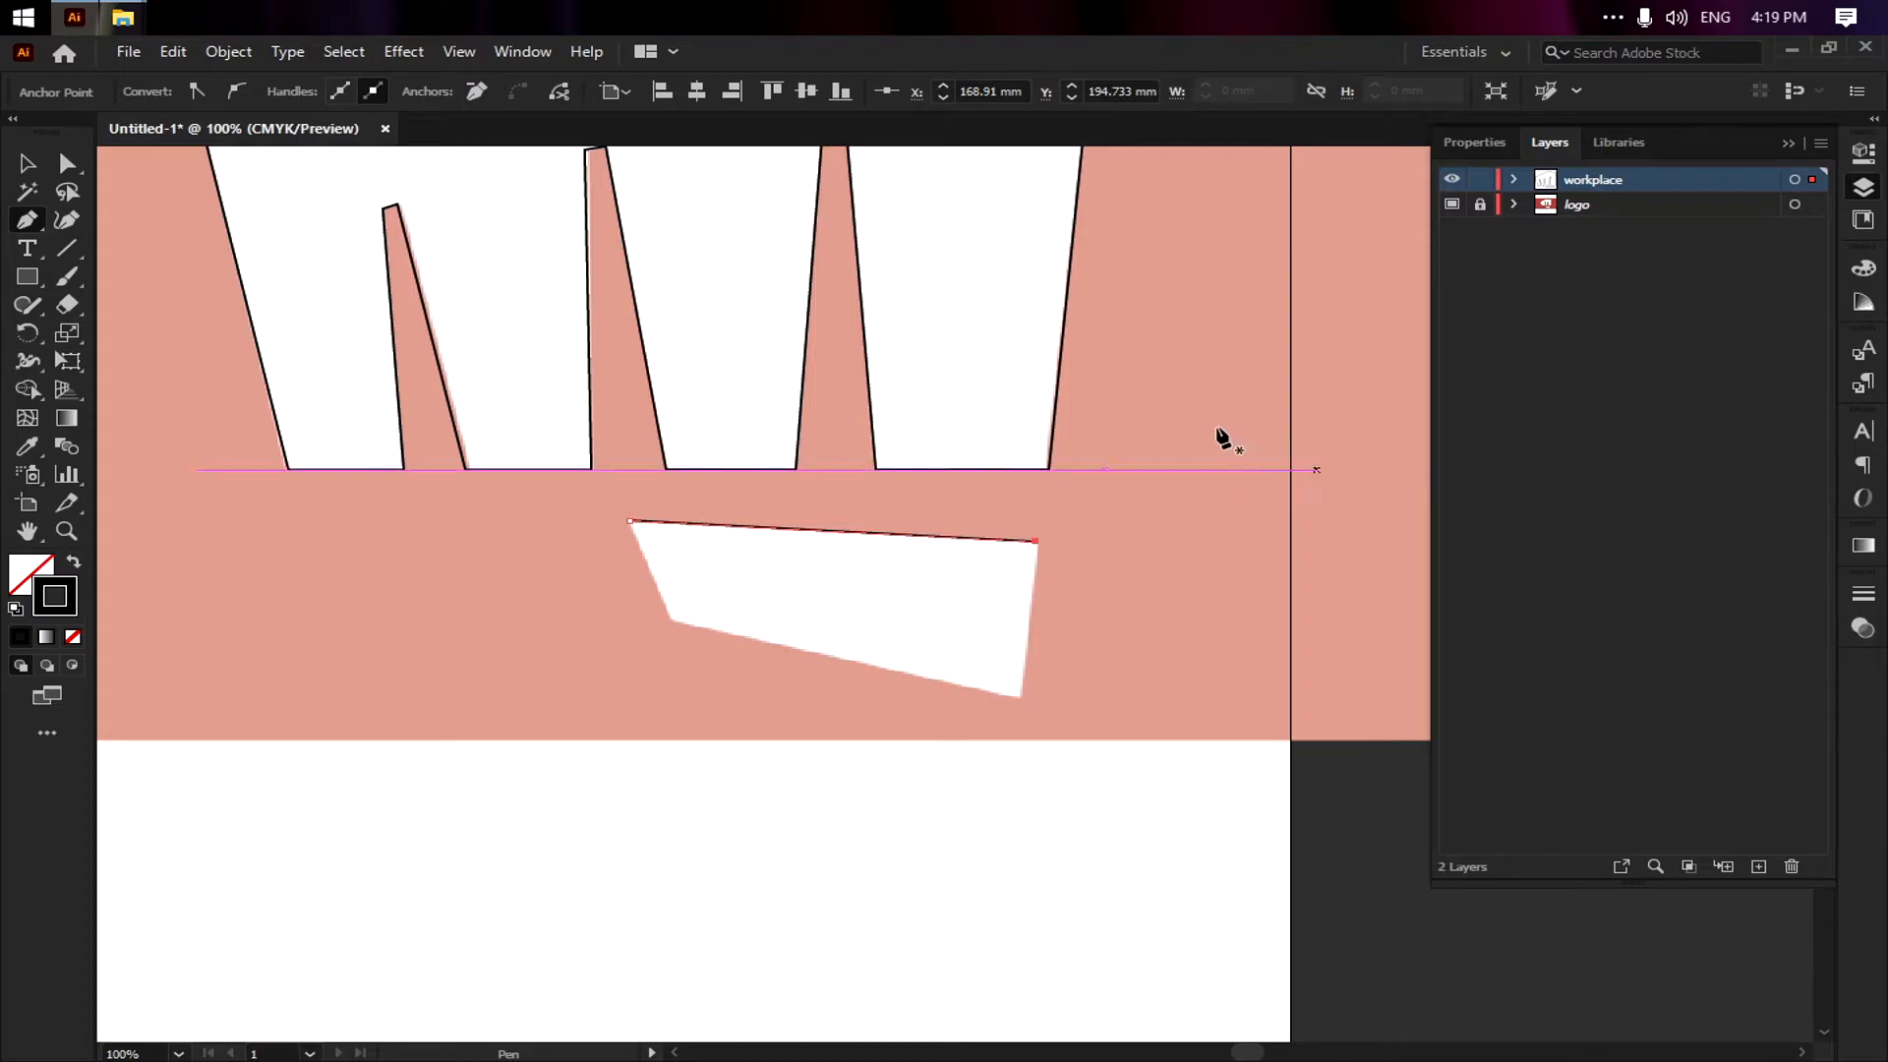
# Resume the open path from its right end anchor, trace the thumb's remaining sides, and close the four-sided shape
pyautogui.click(1038, 546)
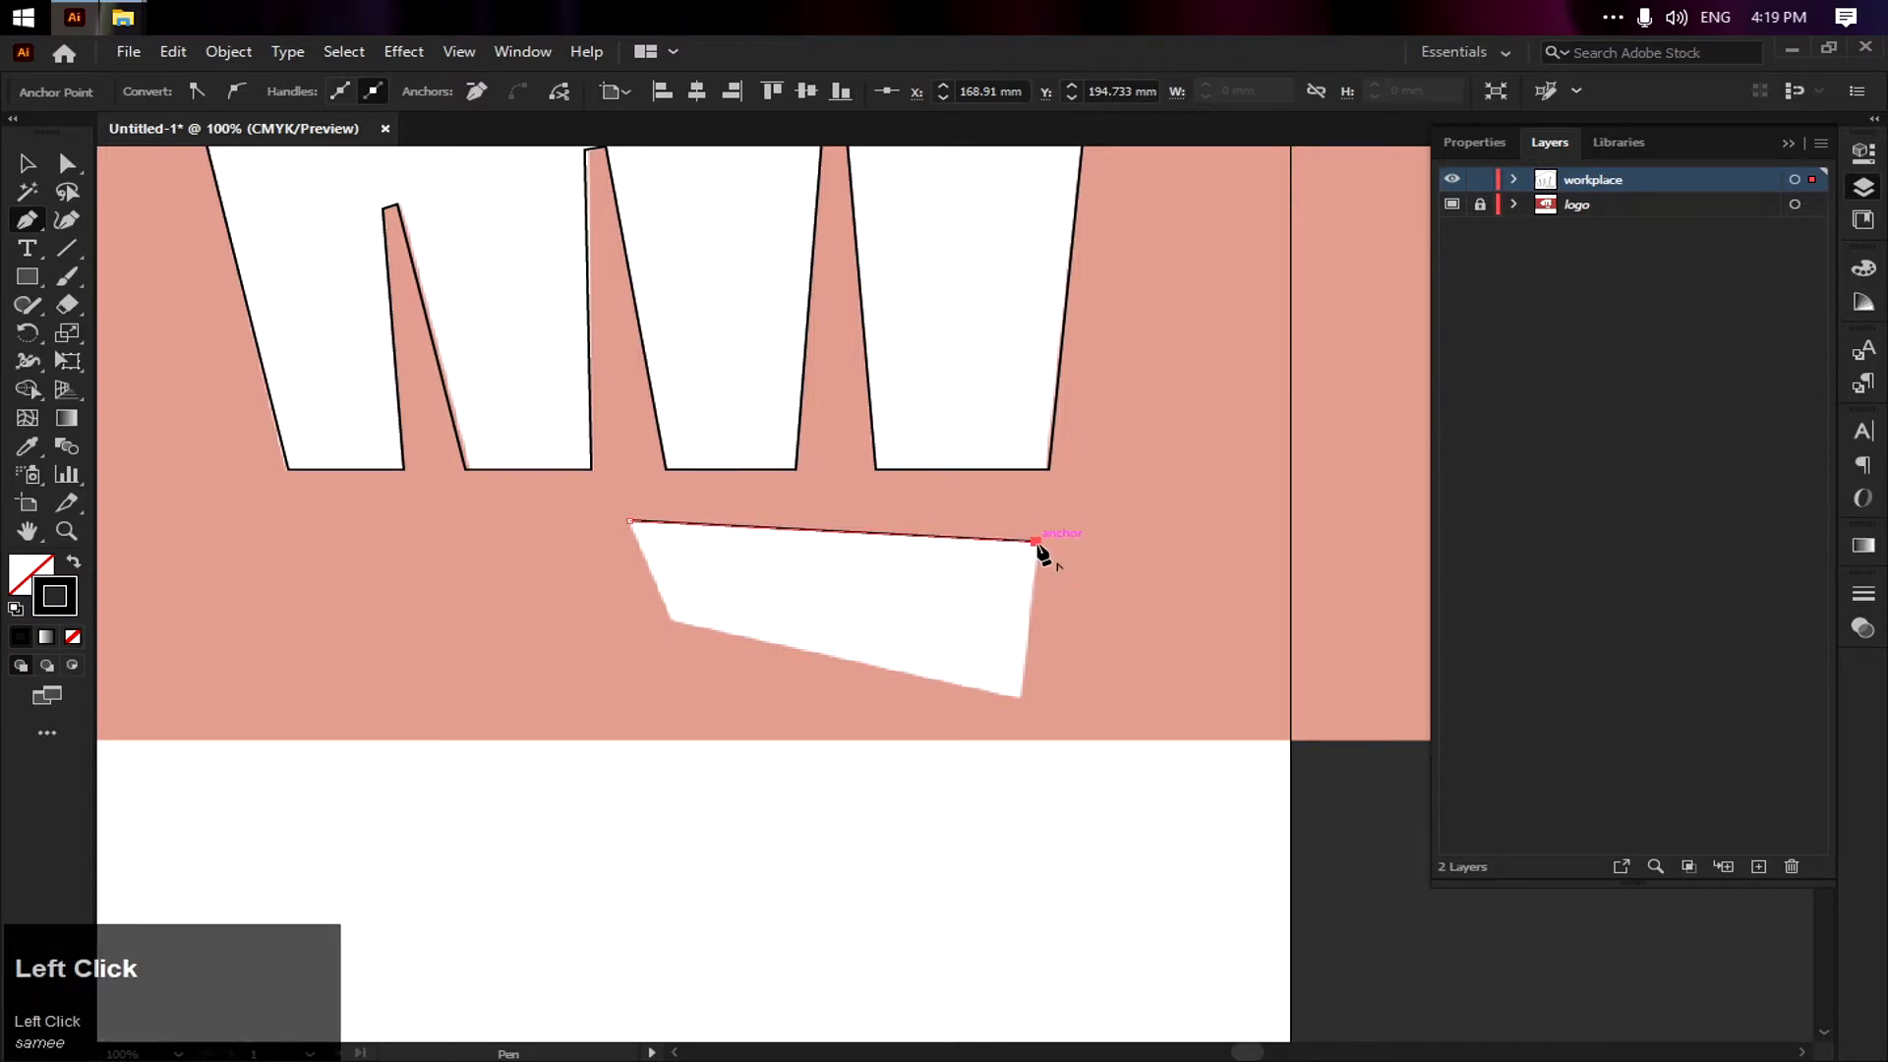
pyautogui.click(1022, 697)
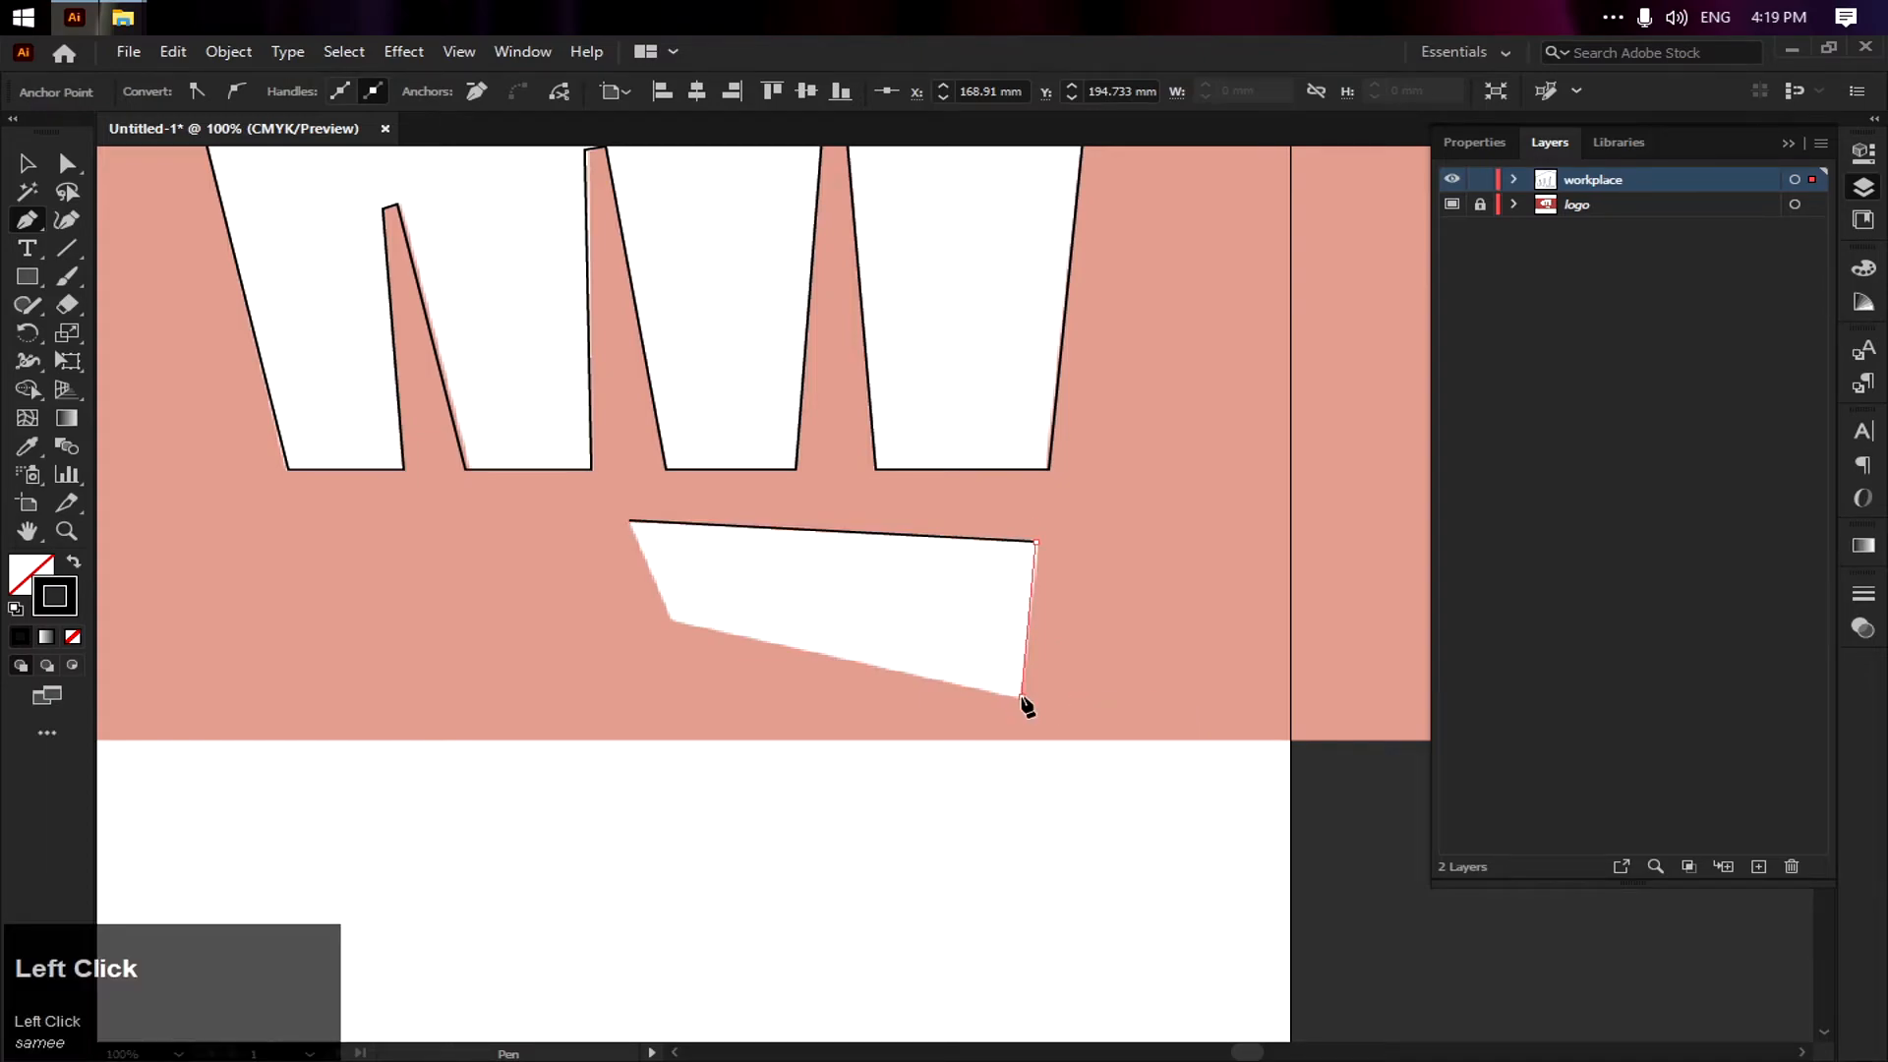
pyautogui.click(670, 618)
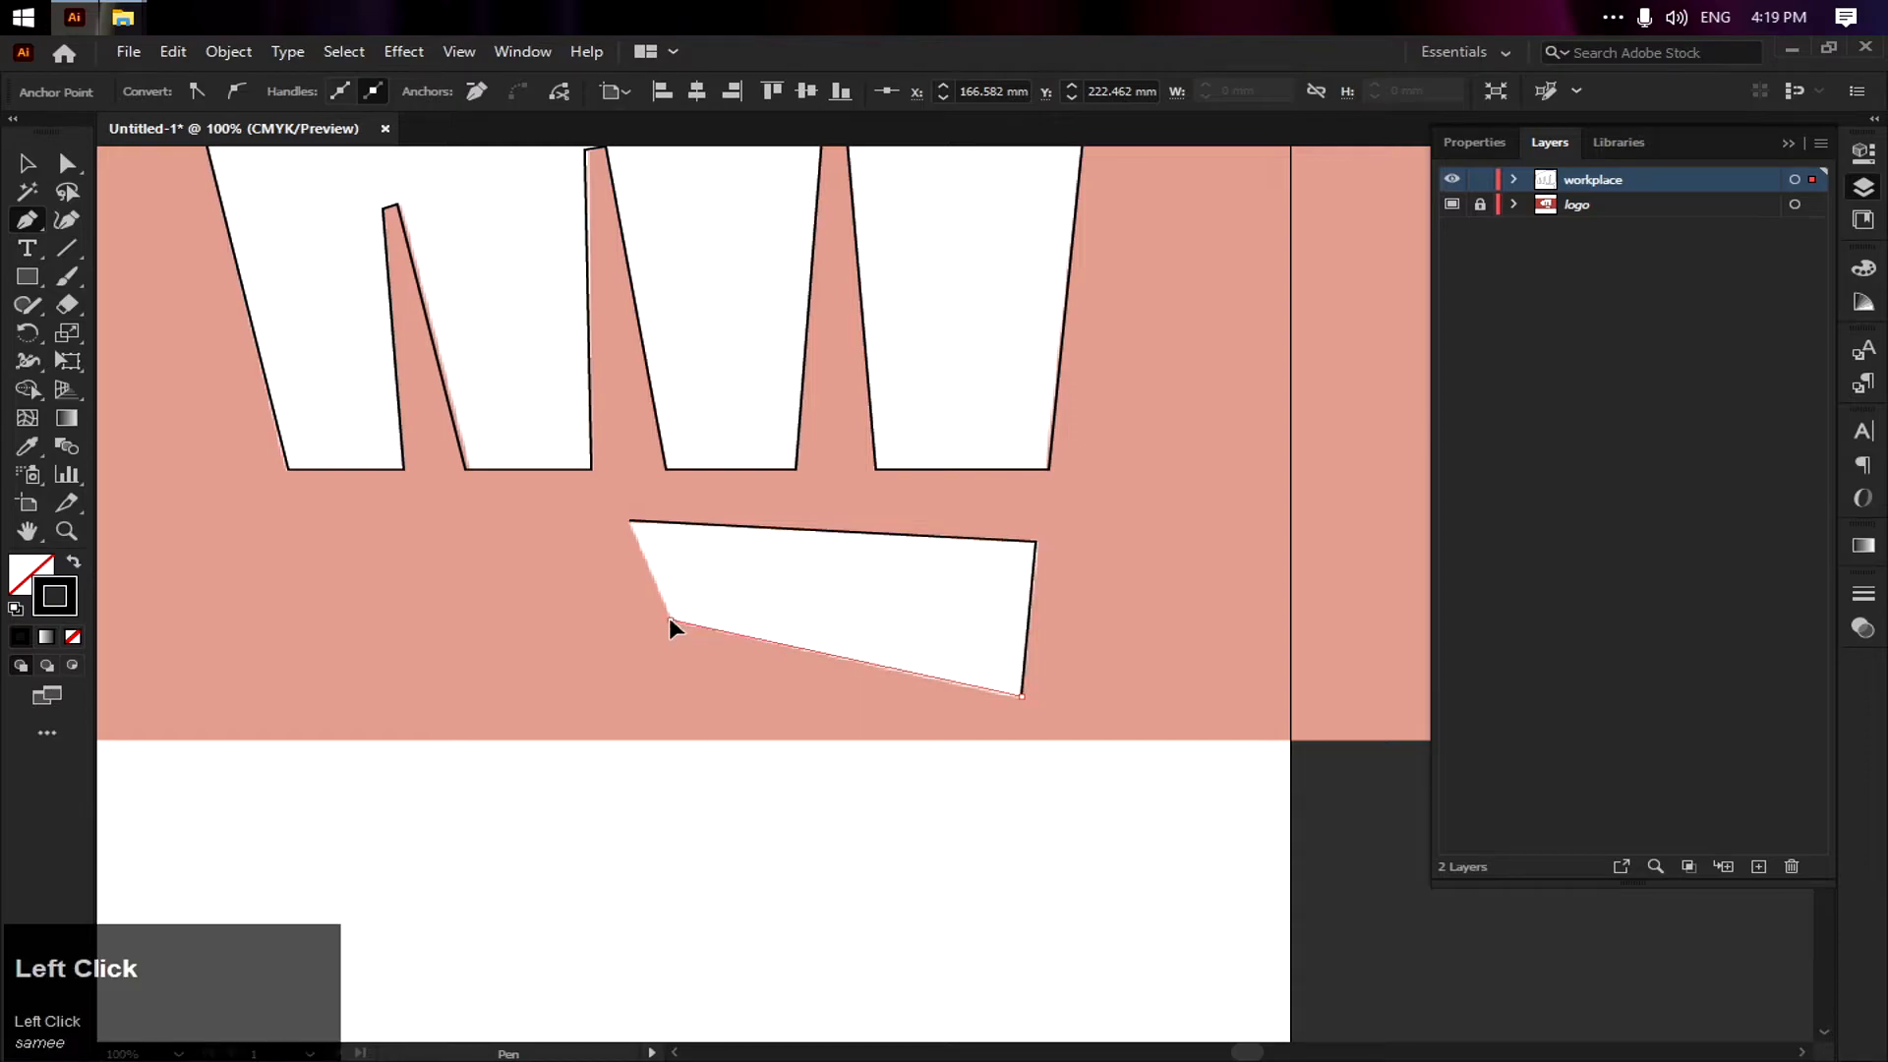
pyautogui.click(630, 522)
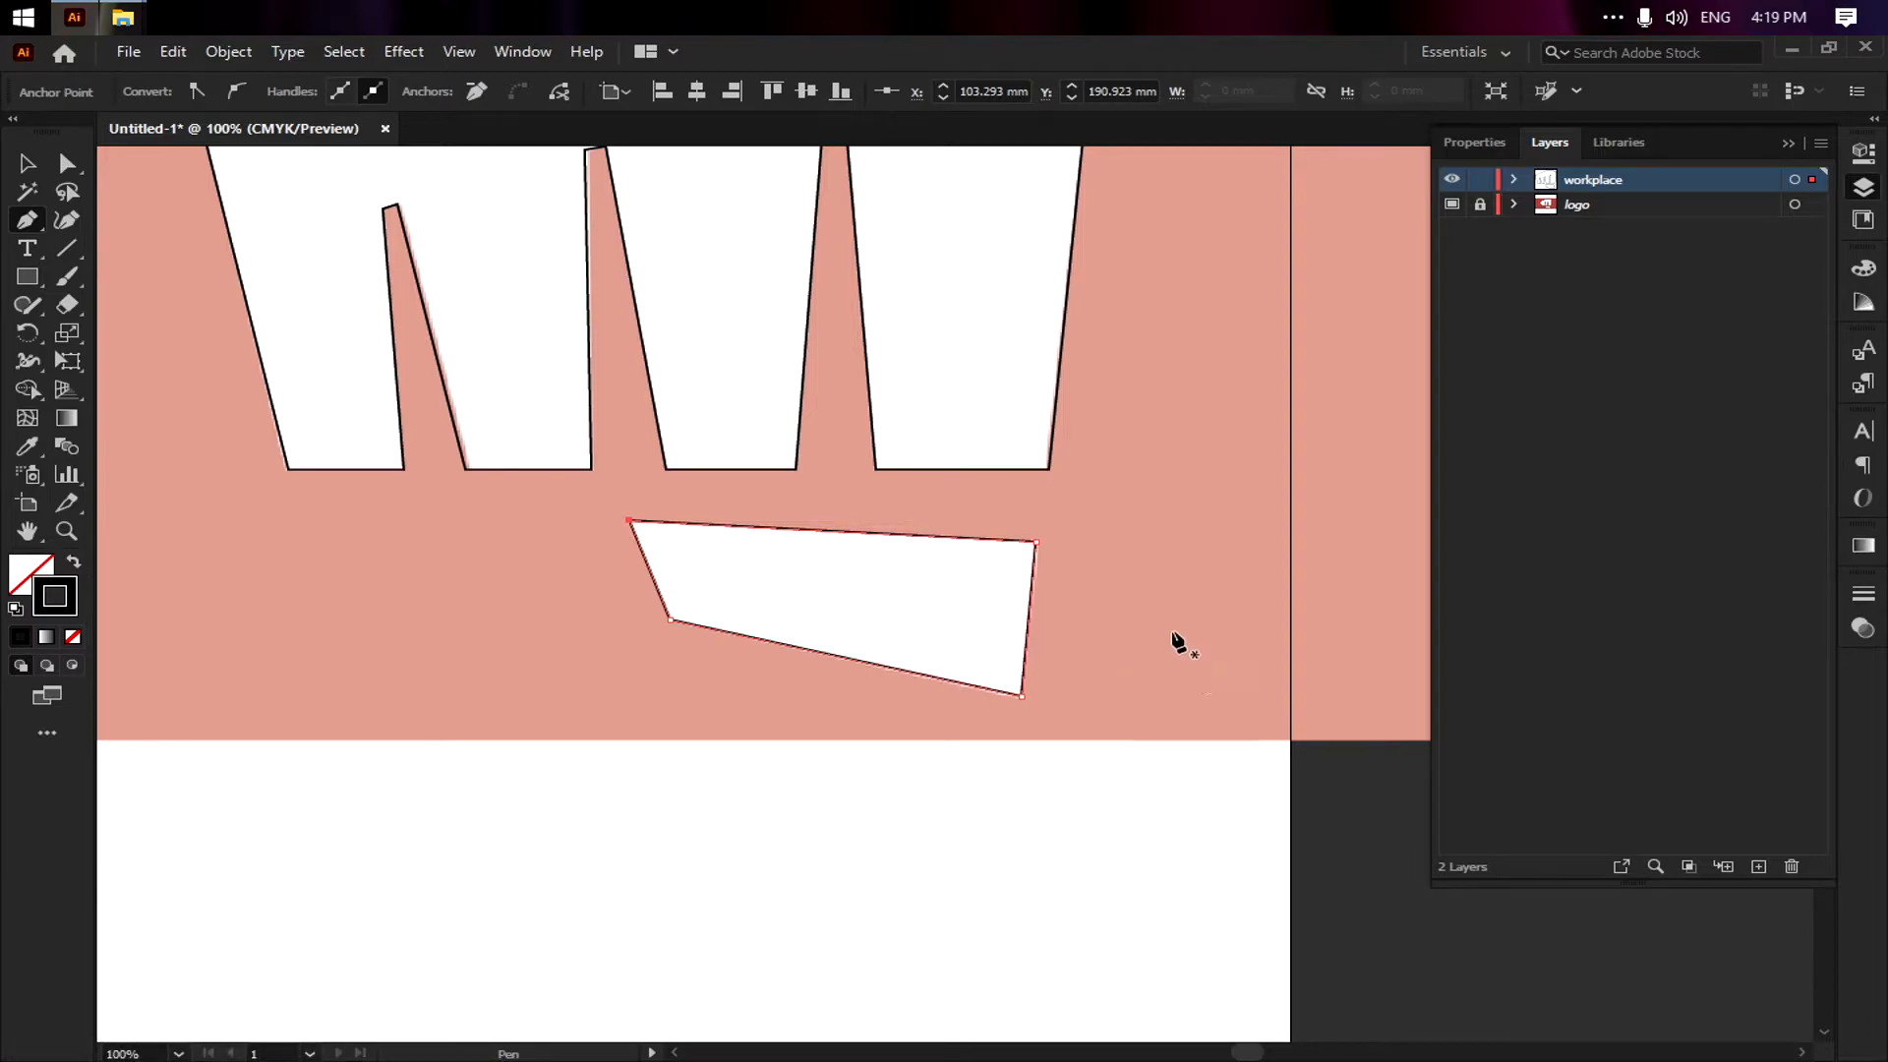
pyautogui.press('v')
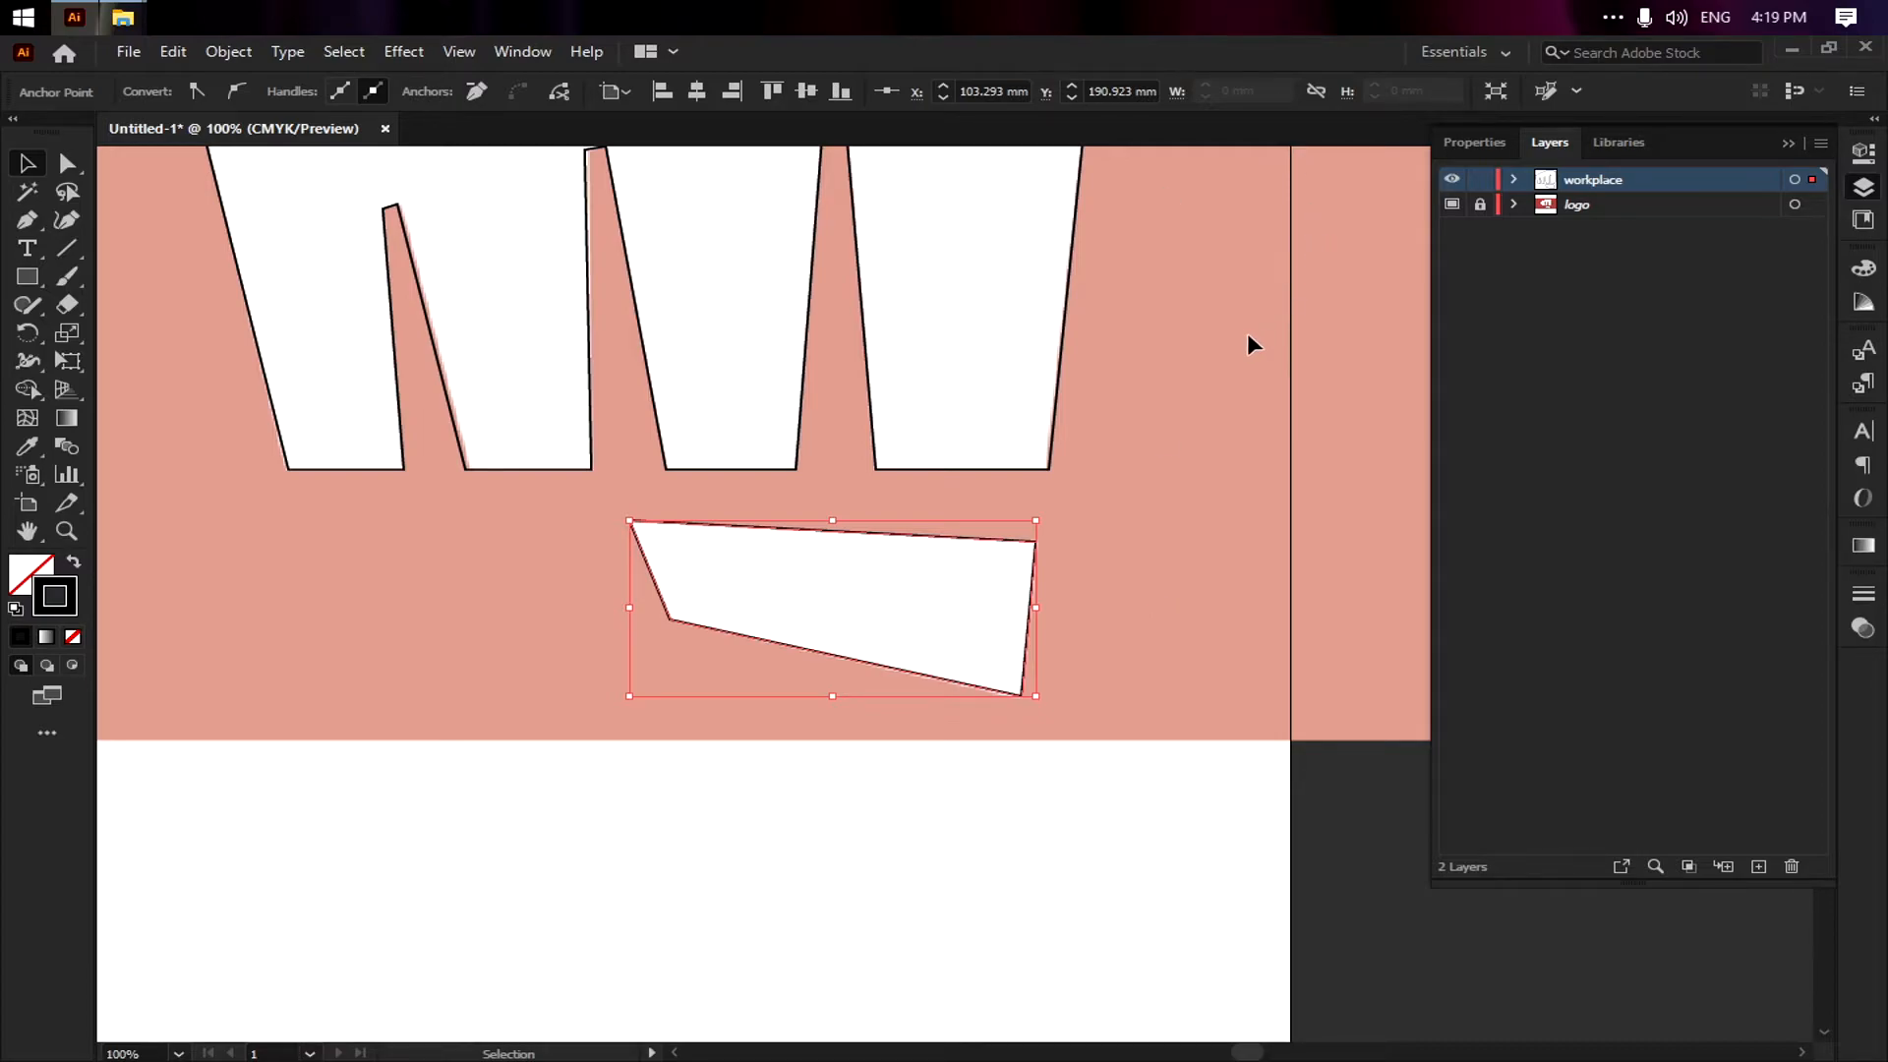
# Move the upper-left anchor of the middle finger gap slightly inward with Direct Selection to match the template edge, and deselect the path
pyautogui.press('space')
pyautogui.moveTo(855, 409); pyautogui.dragTo(921, 663)
pyautogui.scroll(3, 690, 559)
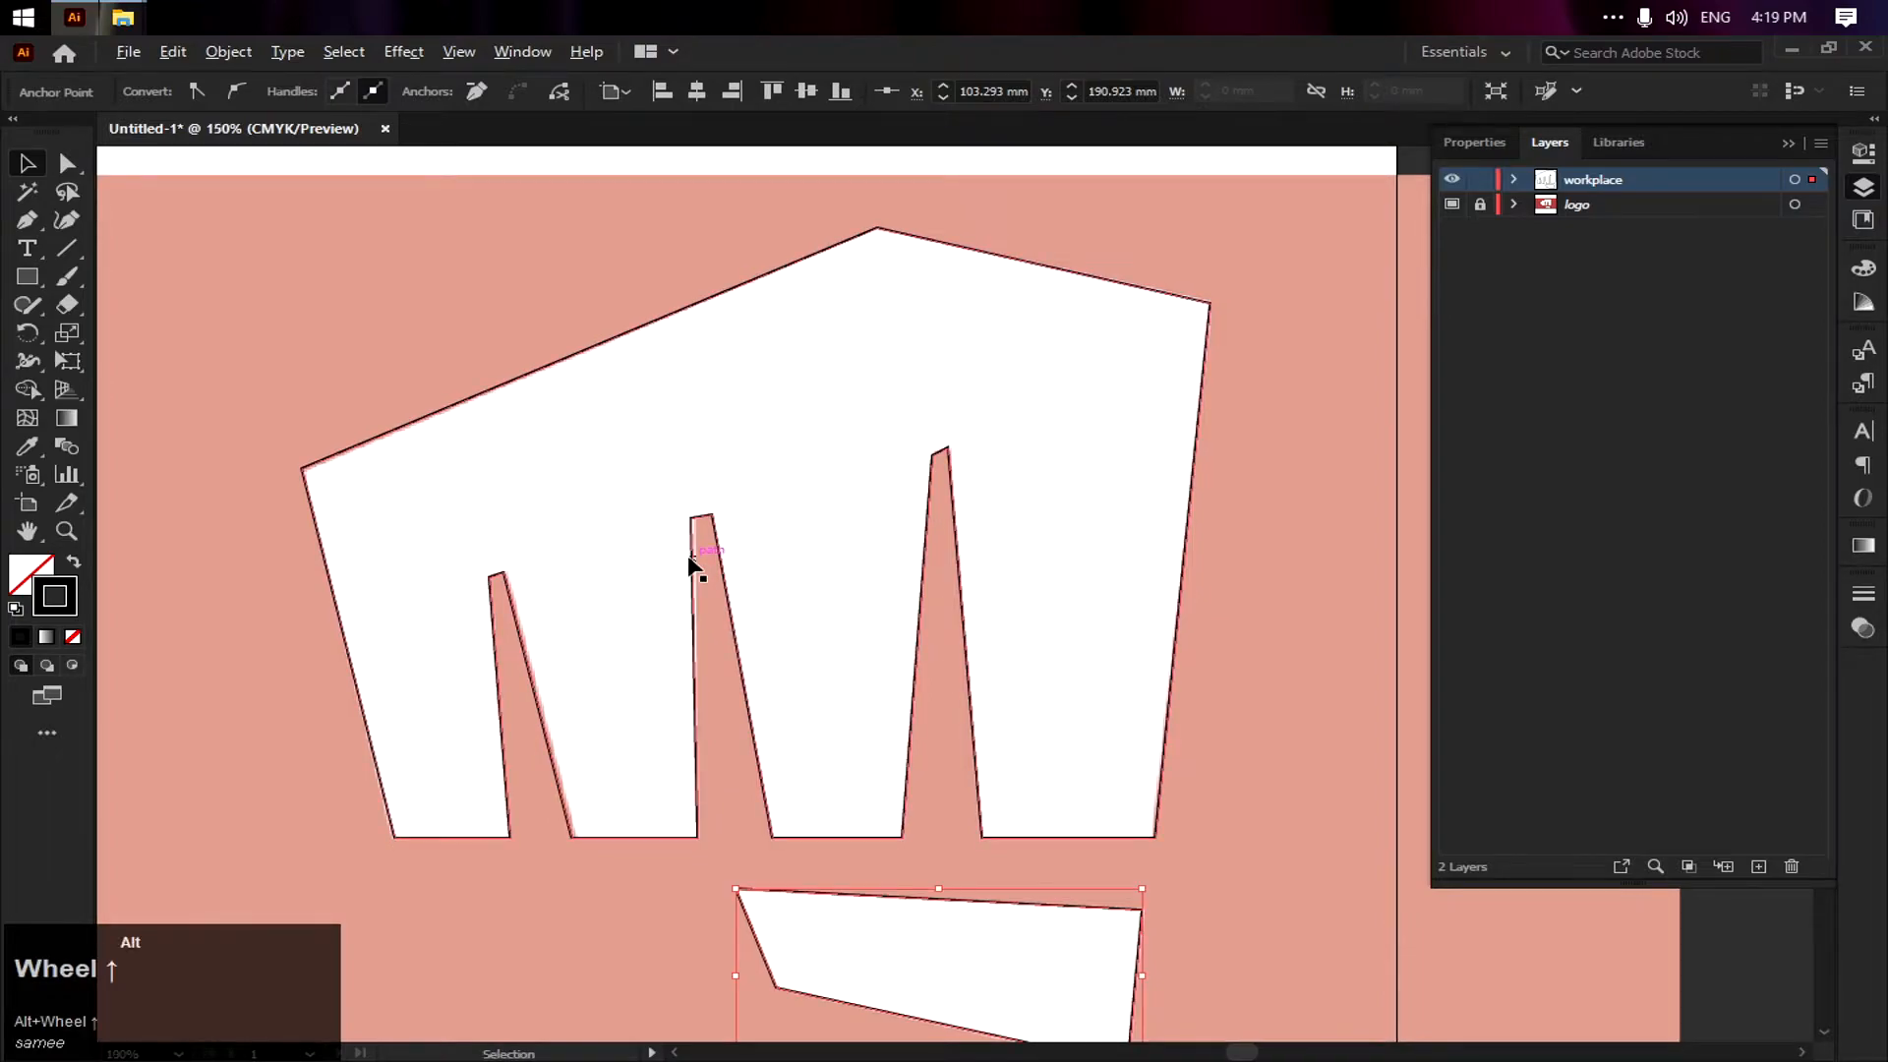
pyautogui.scroll(1, 691, 558)
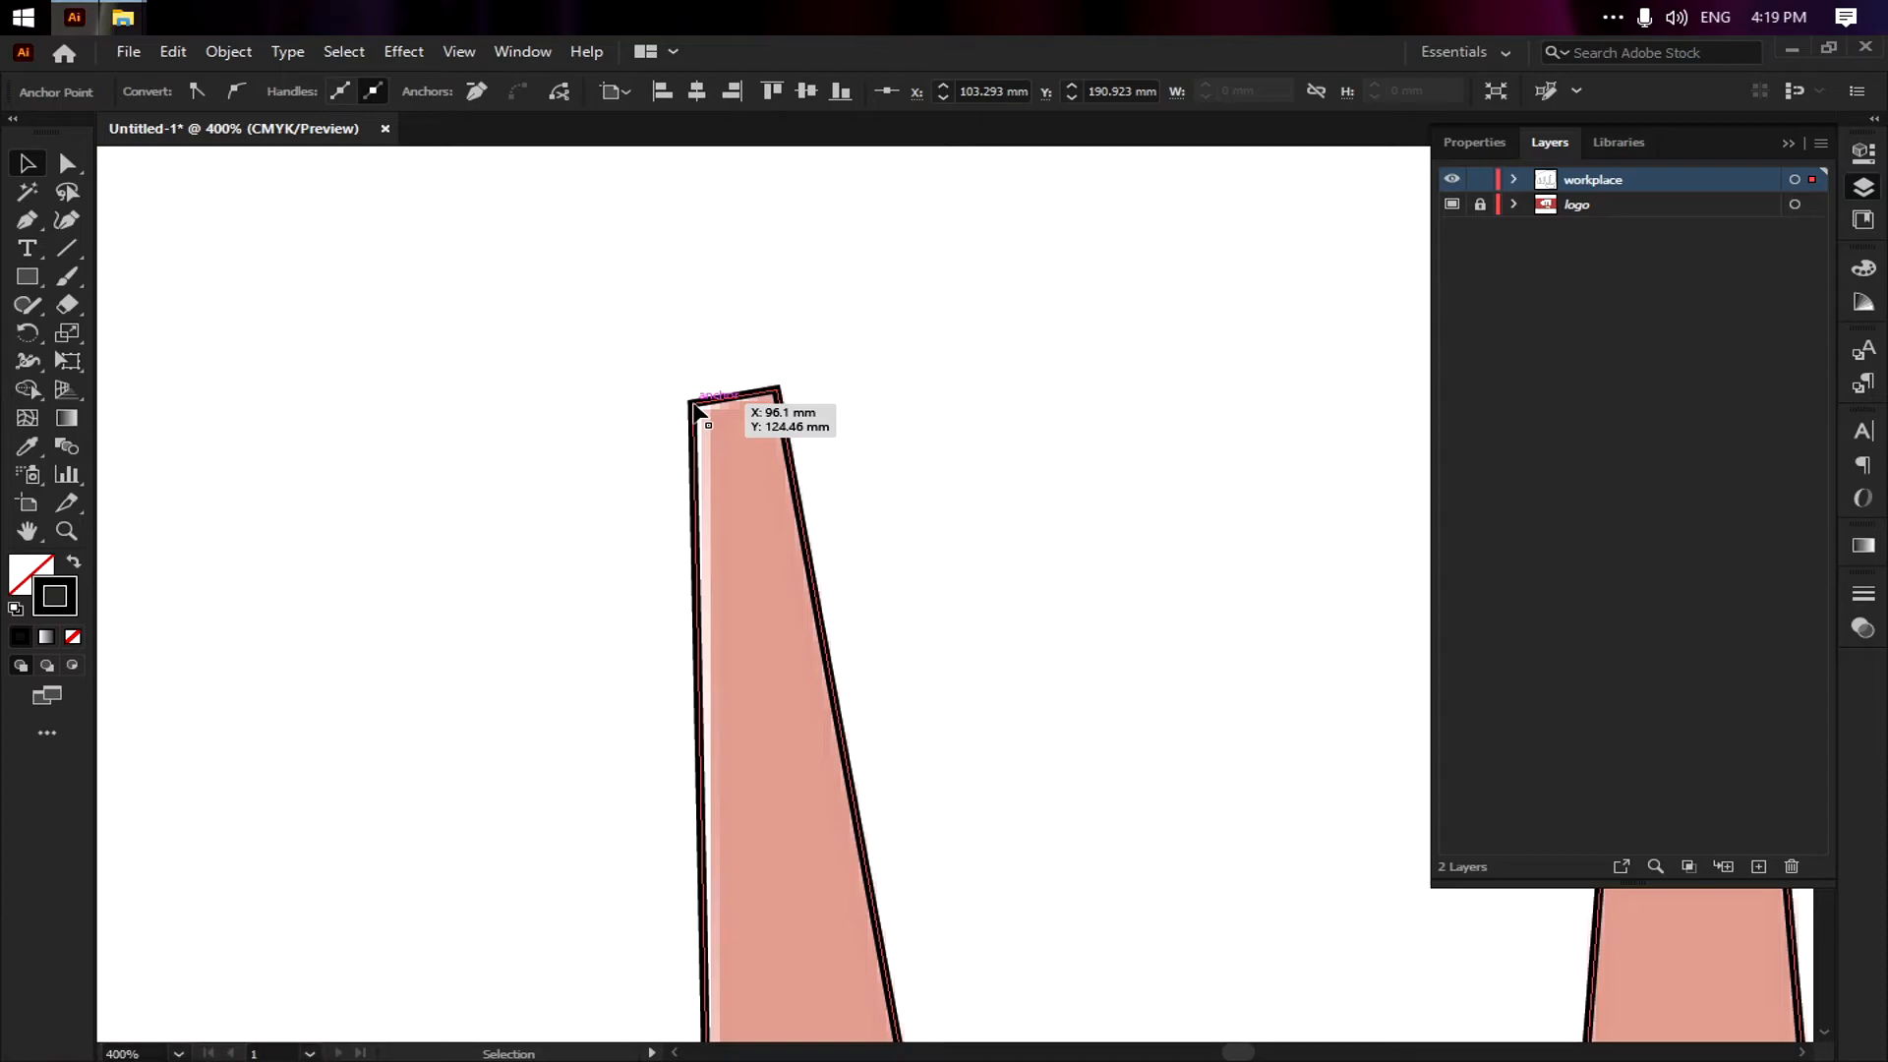
pyautogui.keyDown('alt'); pyautogui.scroll(2, 749, 427); pyautogui.keyUp('alt')
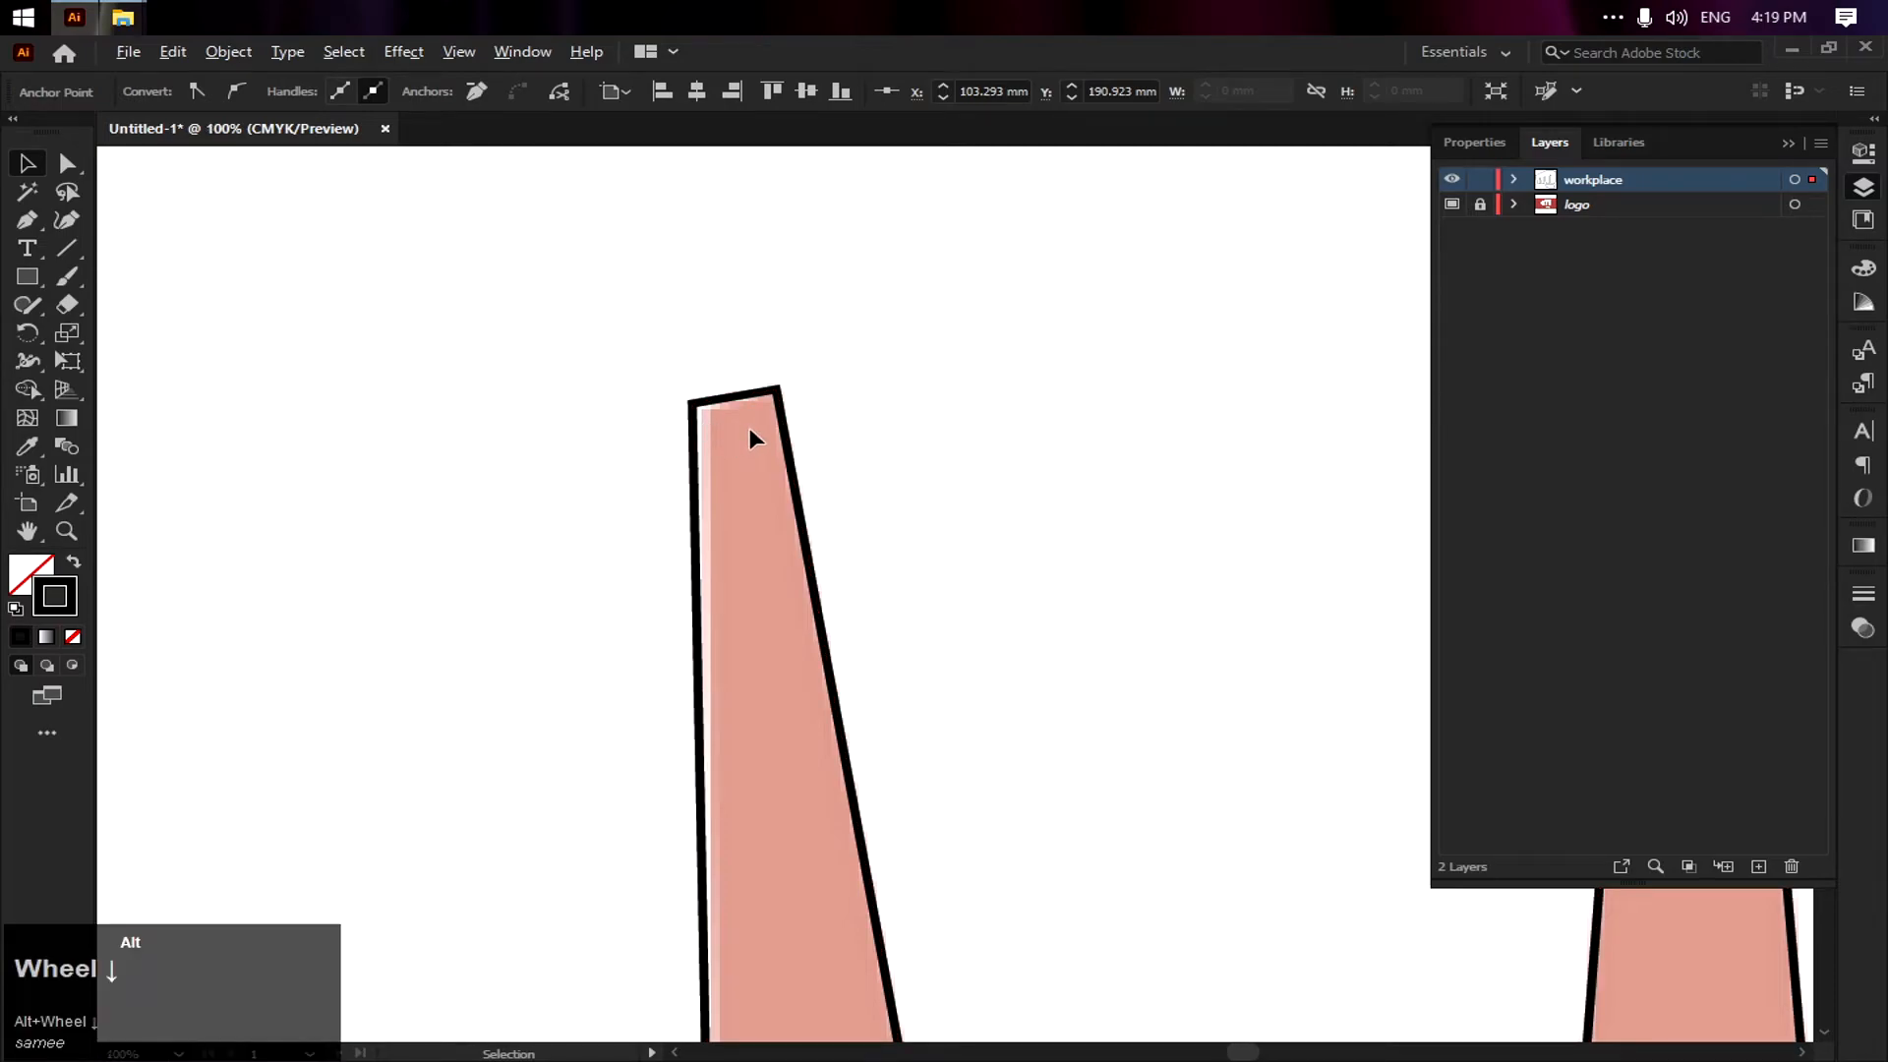
pyautogui.press('a')
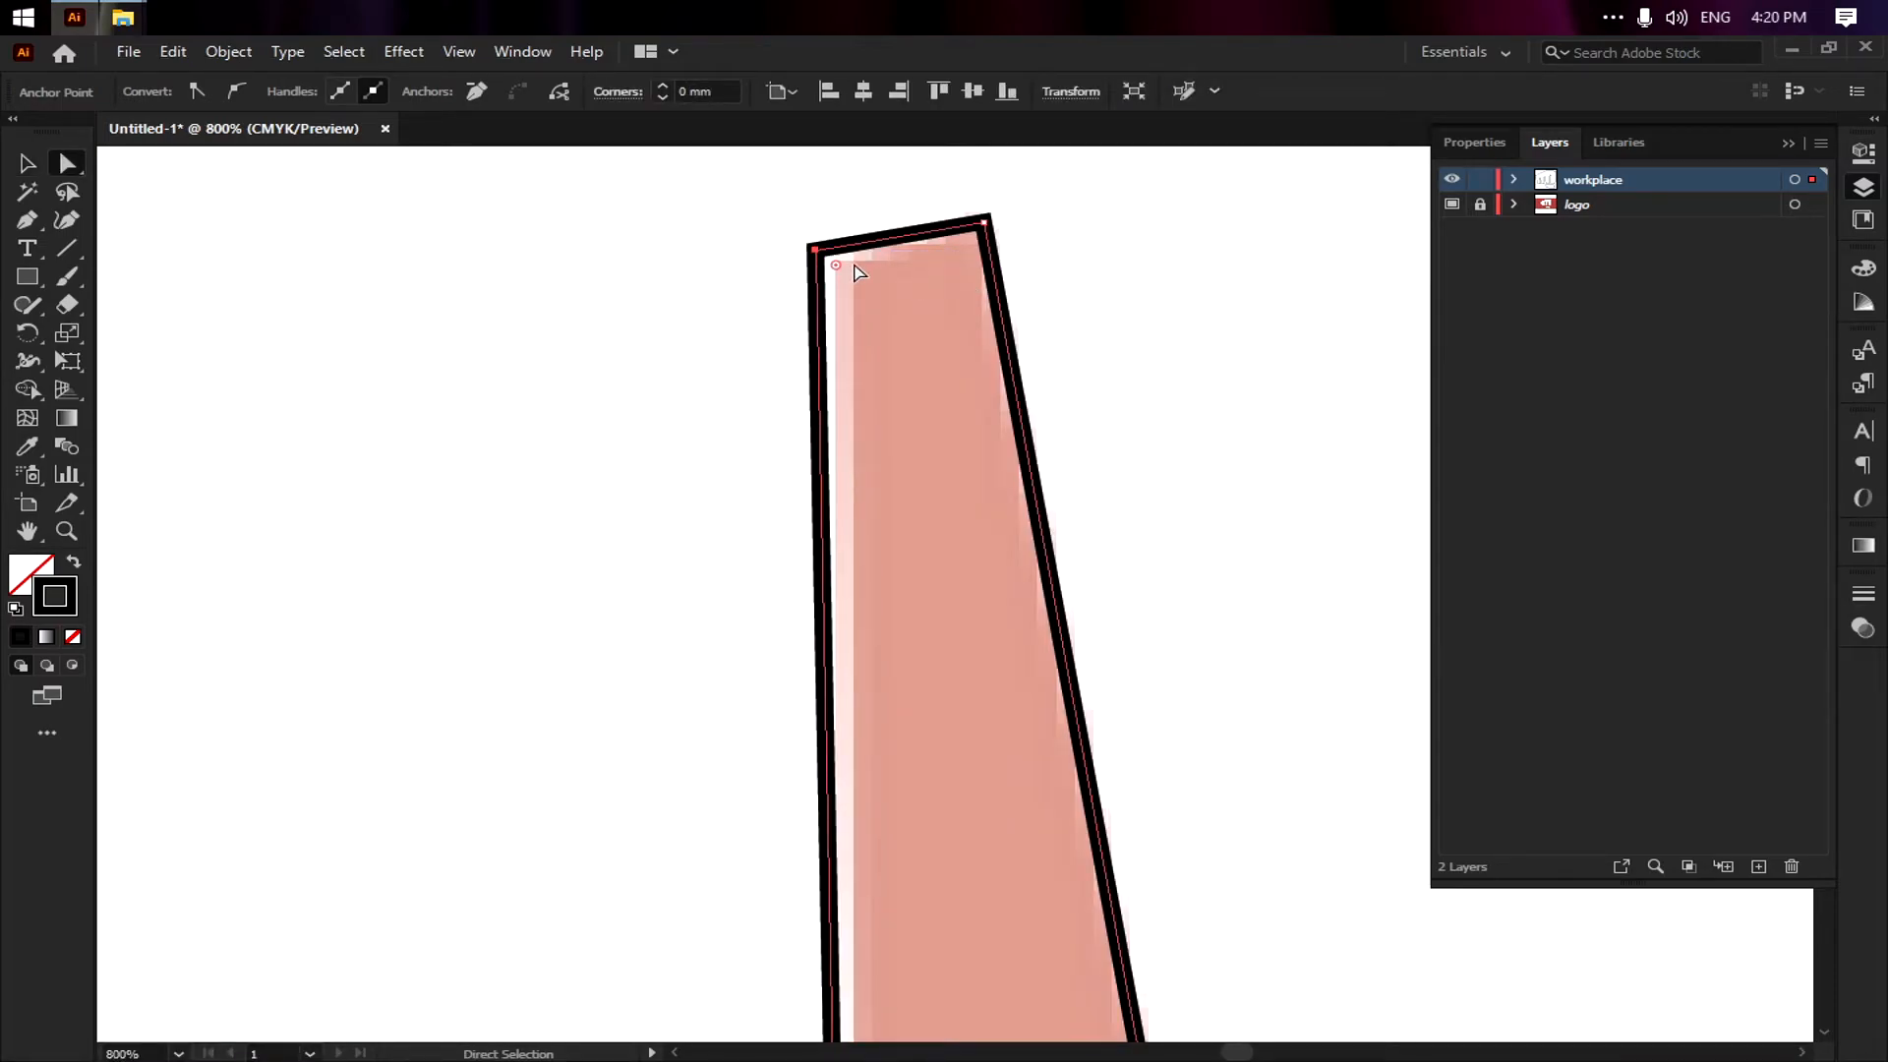
pyautogui.doubleClick(67, 163)
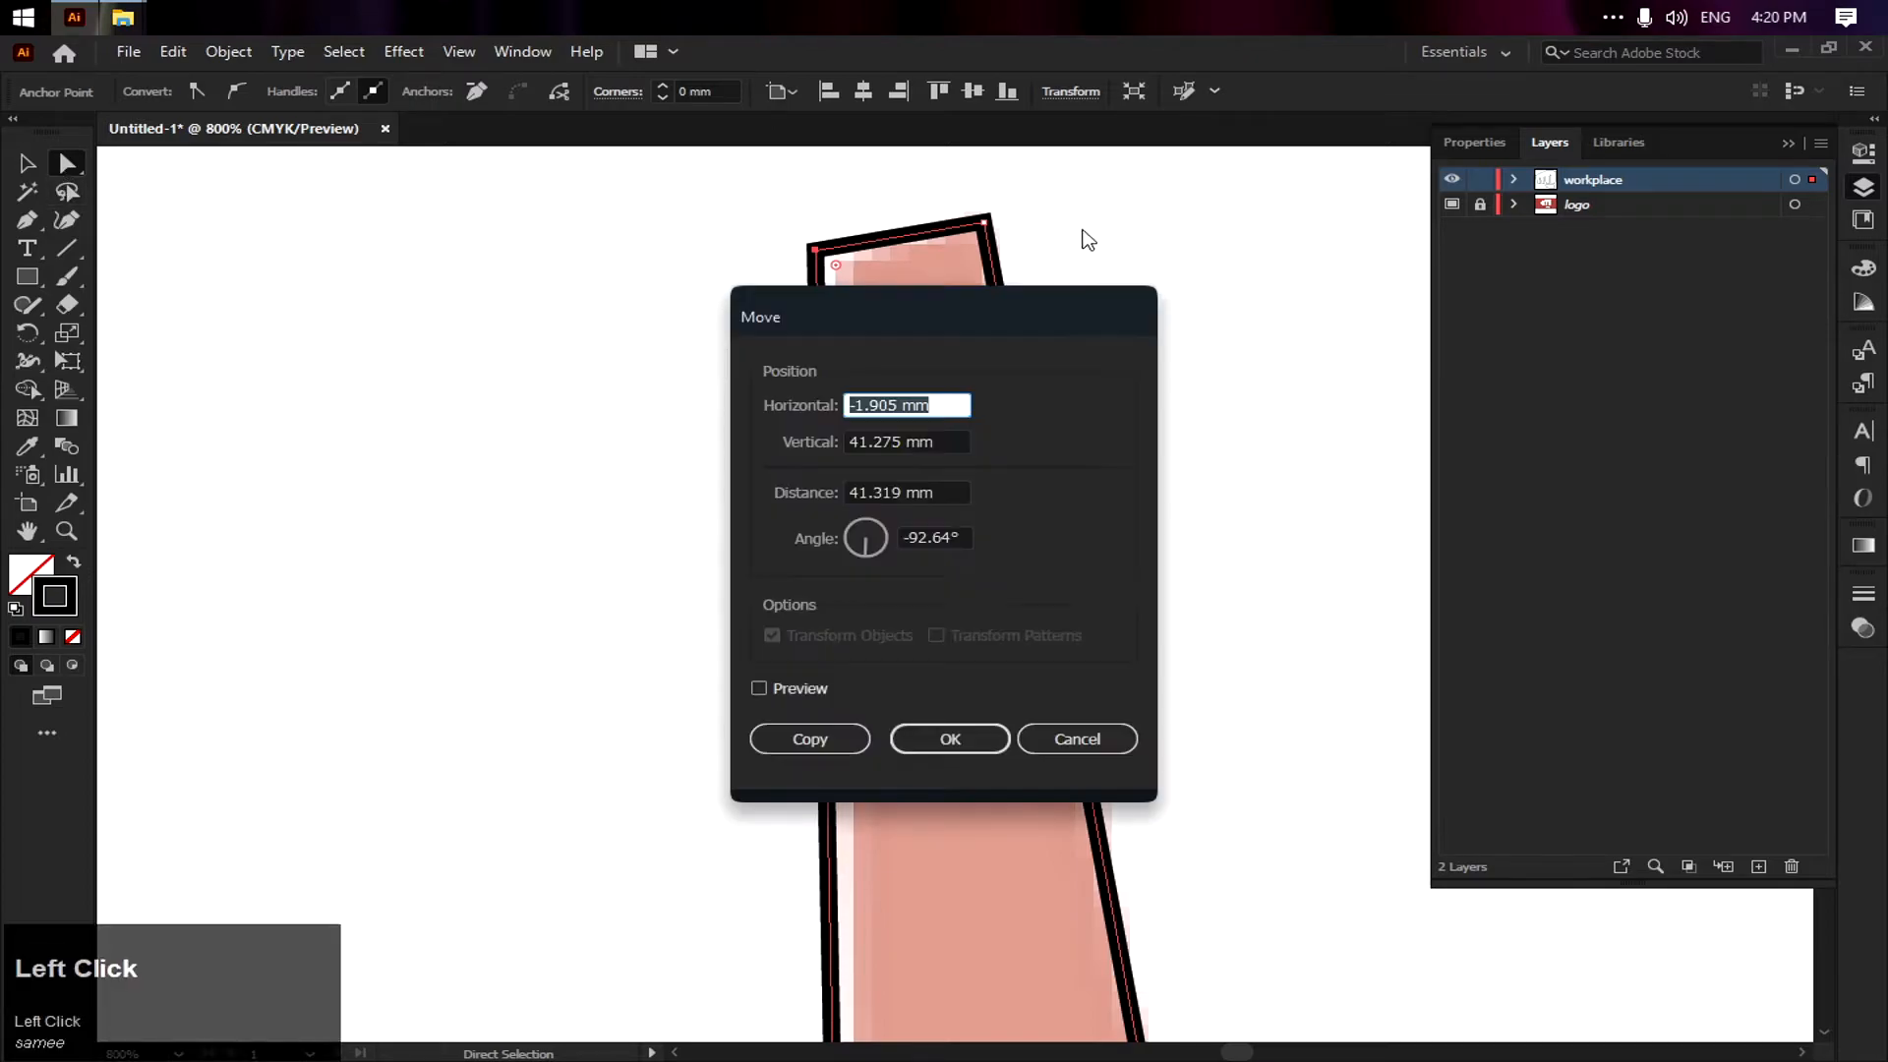
pyautogui.click(1083, 741)
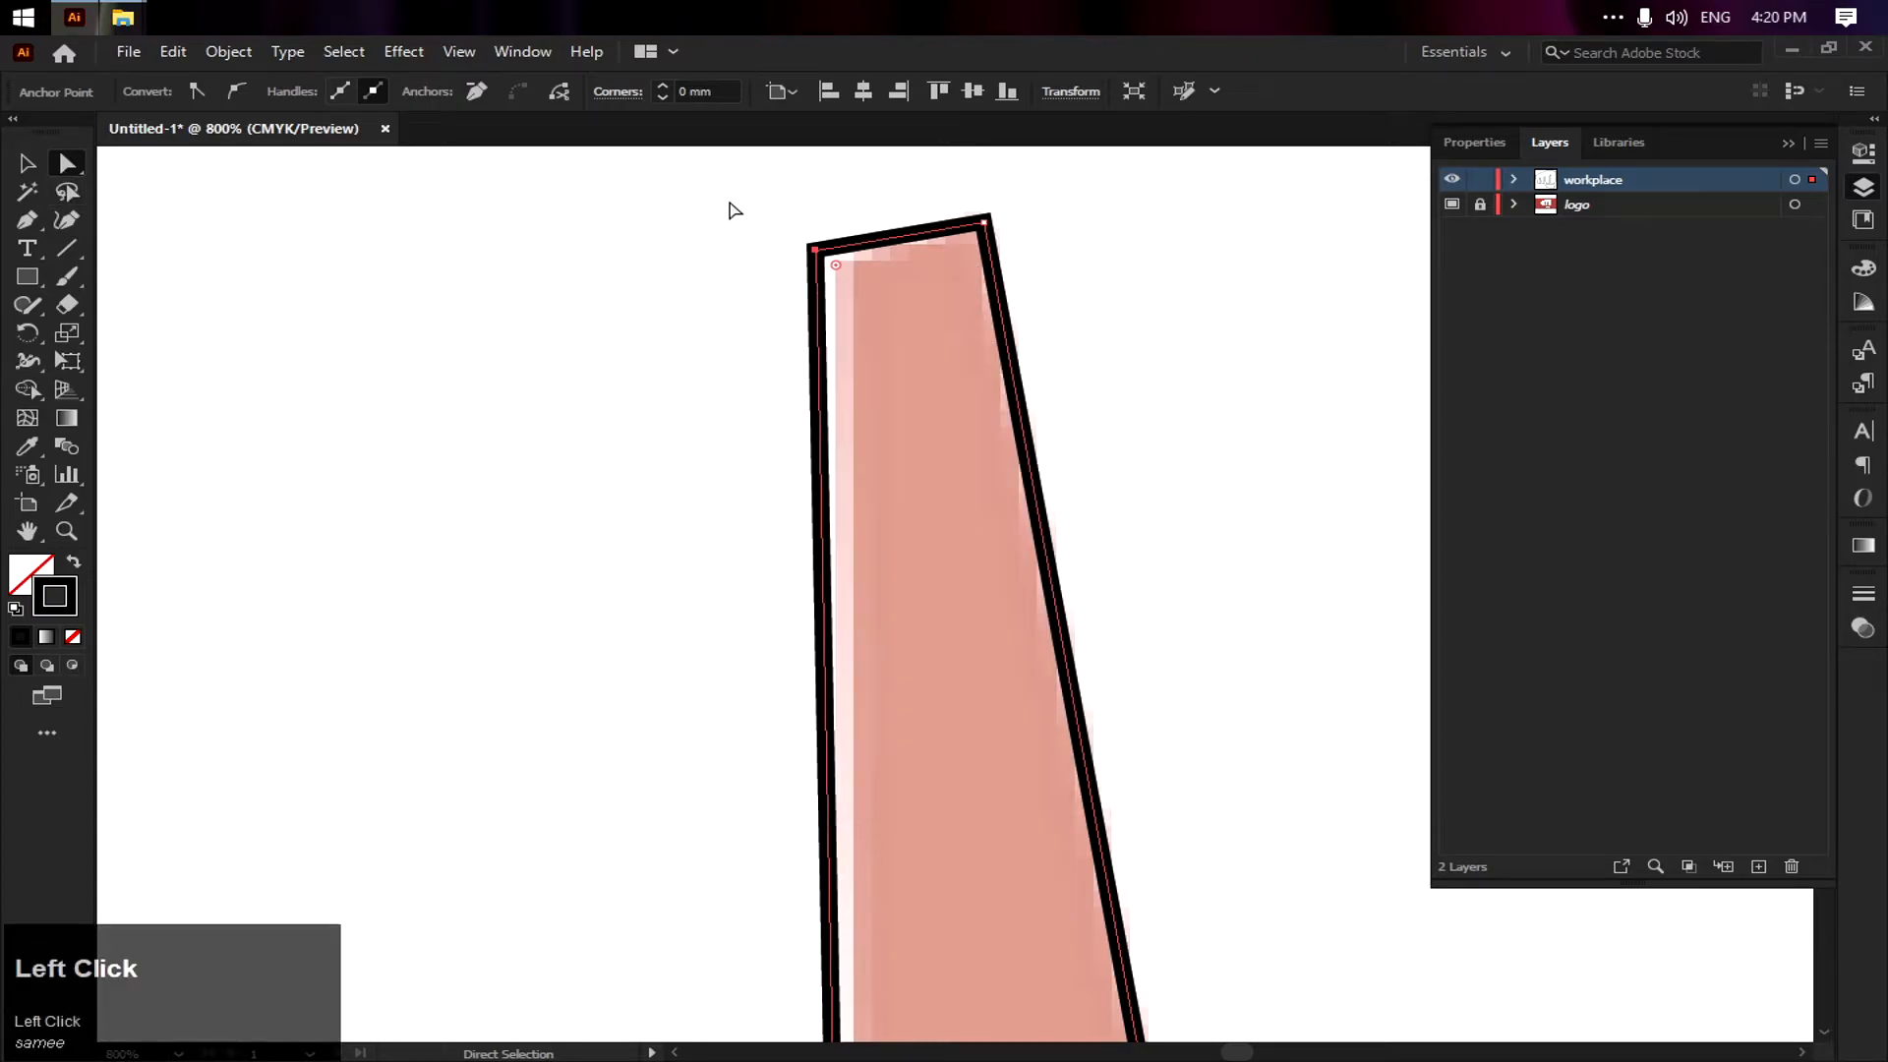
pyautogui.click(819, 260)
pyautogui.moveTo(819, 259); pyautogui.dragTo(839, 252)
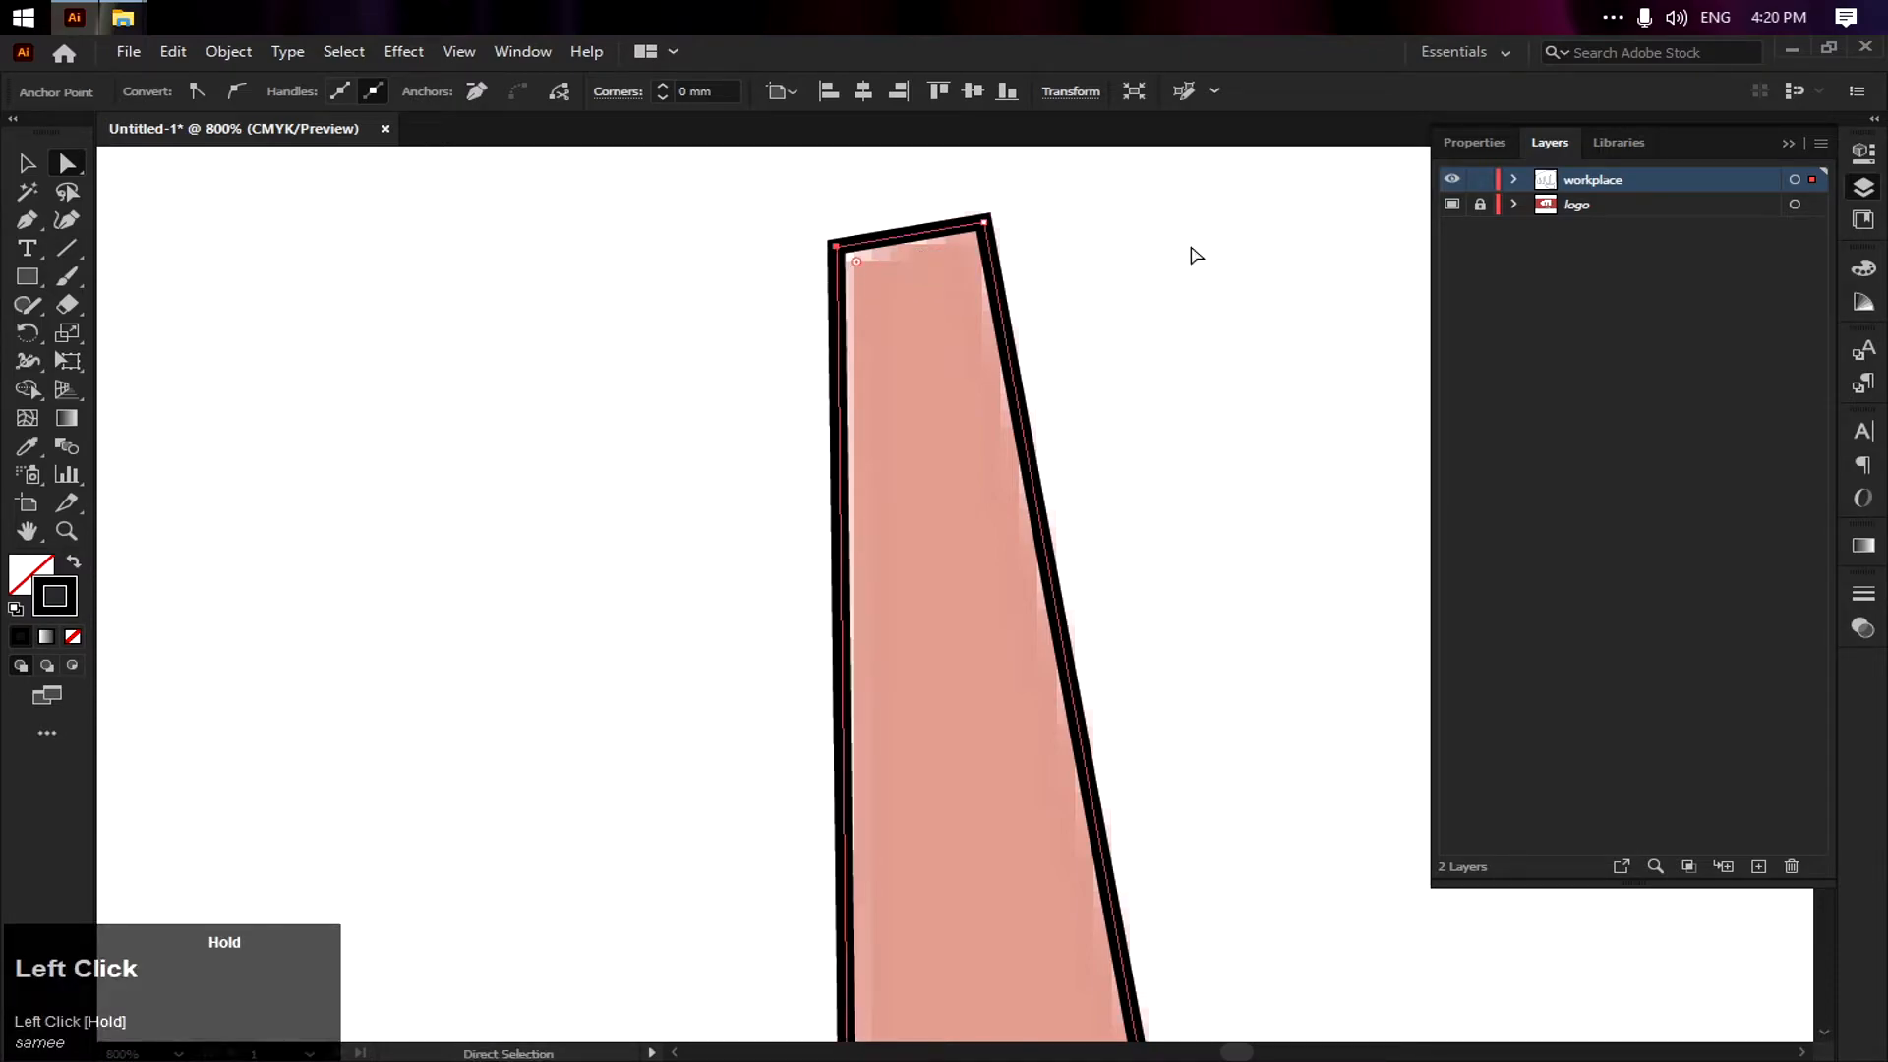
pyautogui.click(1101, 280)
# Examine how closely the fist outline's top peak anchor matches the template, and deselect the path
pyautogui.scroll(-1, 973, 377)
pyautogui.scroll(-4, 974, 375)
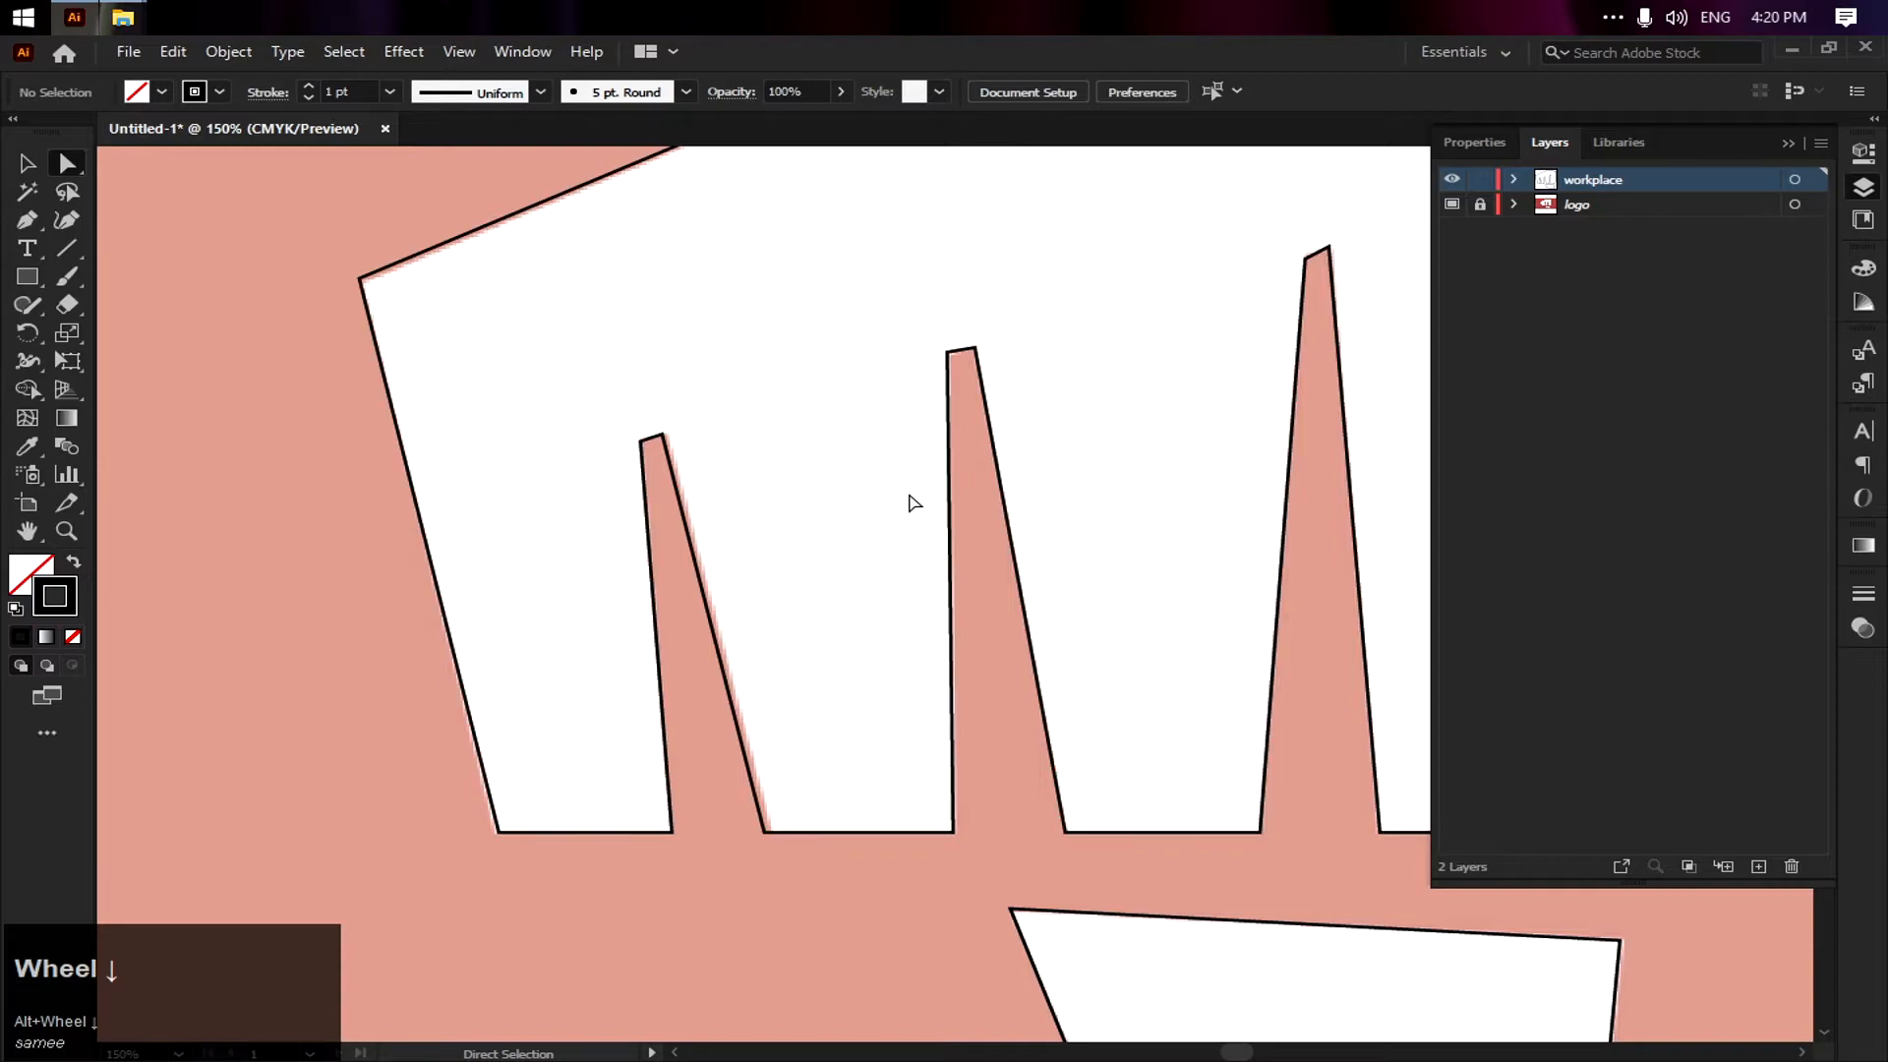
pyautogui.moveTo(850, 325); pyautogui.dragTo(471, 767)
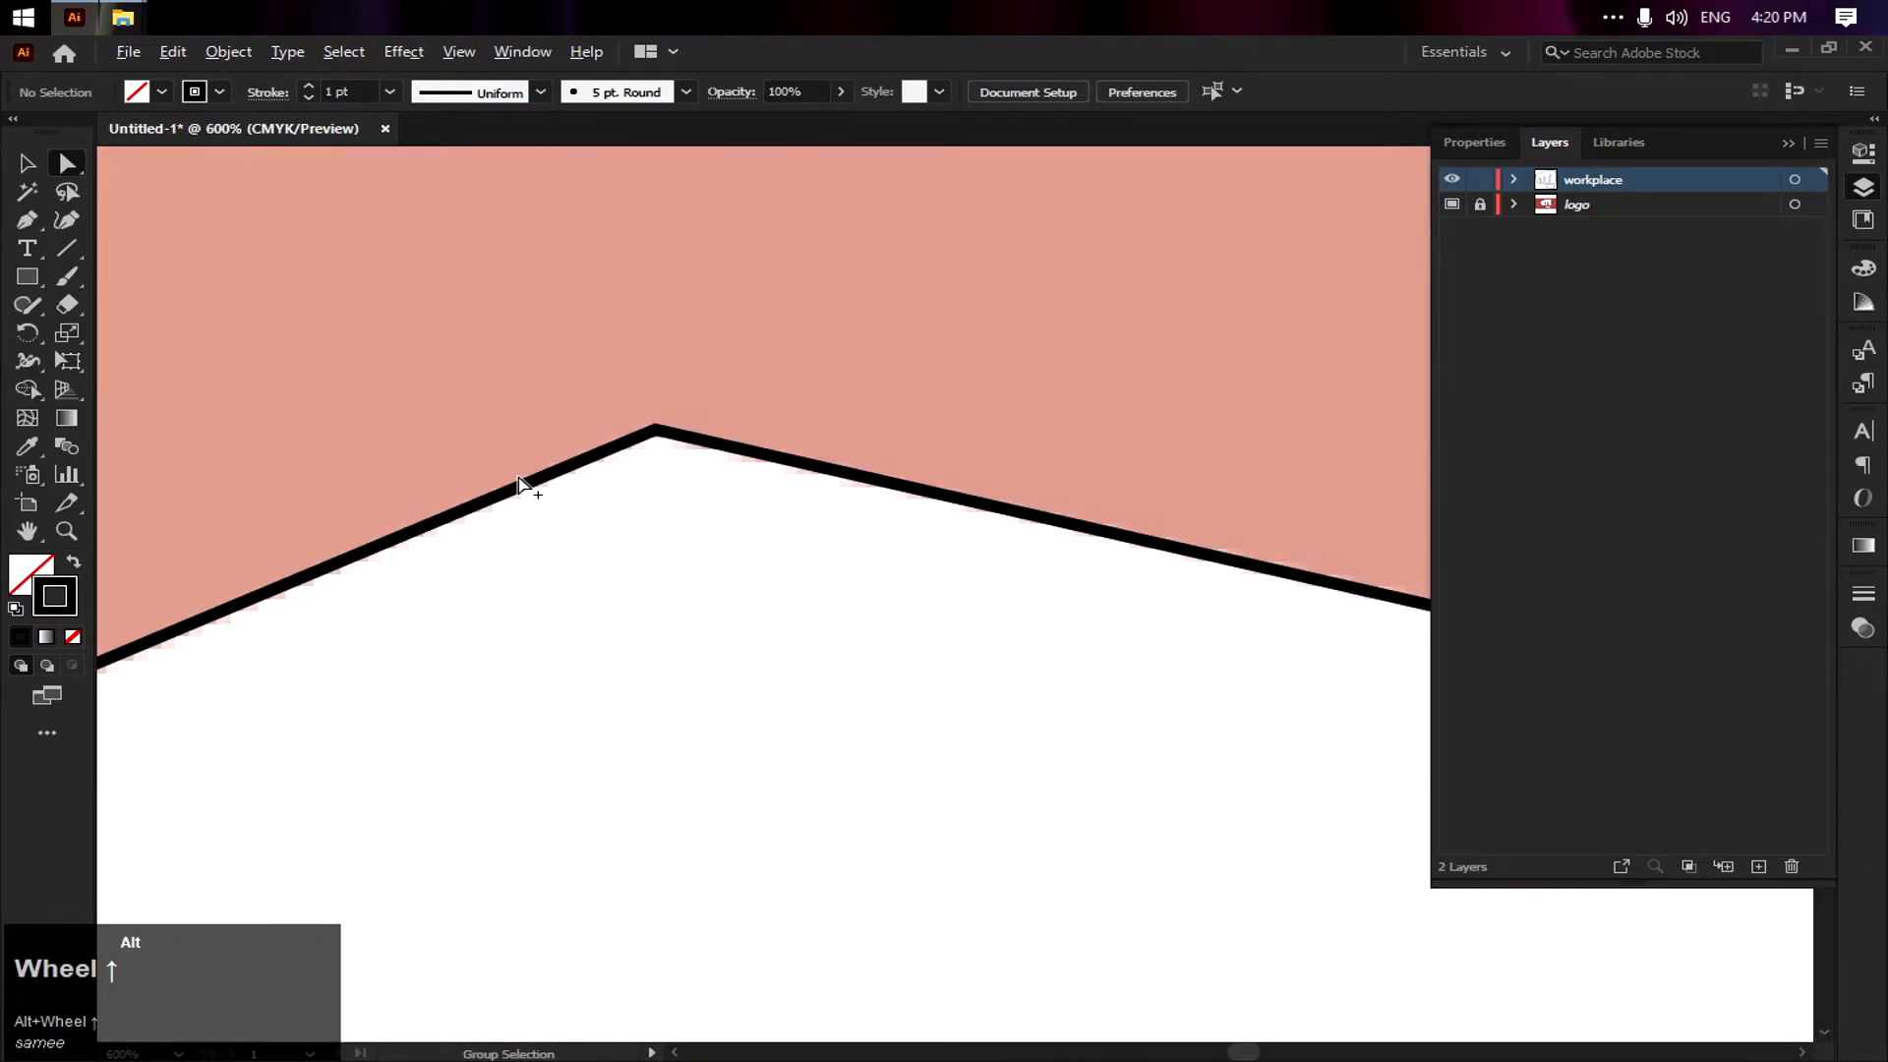
pyautogui.scroll(3, 522, 489)
pyautogui.scroll(4, 758, 446)
pyautogui.moveTo(895, 385)
pyautogui.mouseDown()
pyautogui.moveTo(895, 418)
pyautogui.moveTo(932, 413)
pyautogui.moveTo(928, 375)
pyautogui.moveTo(914, 383)
pyautogui.mouseUp()
pyautogui.scroll(-8, 911, 385)
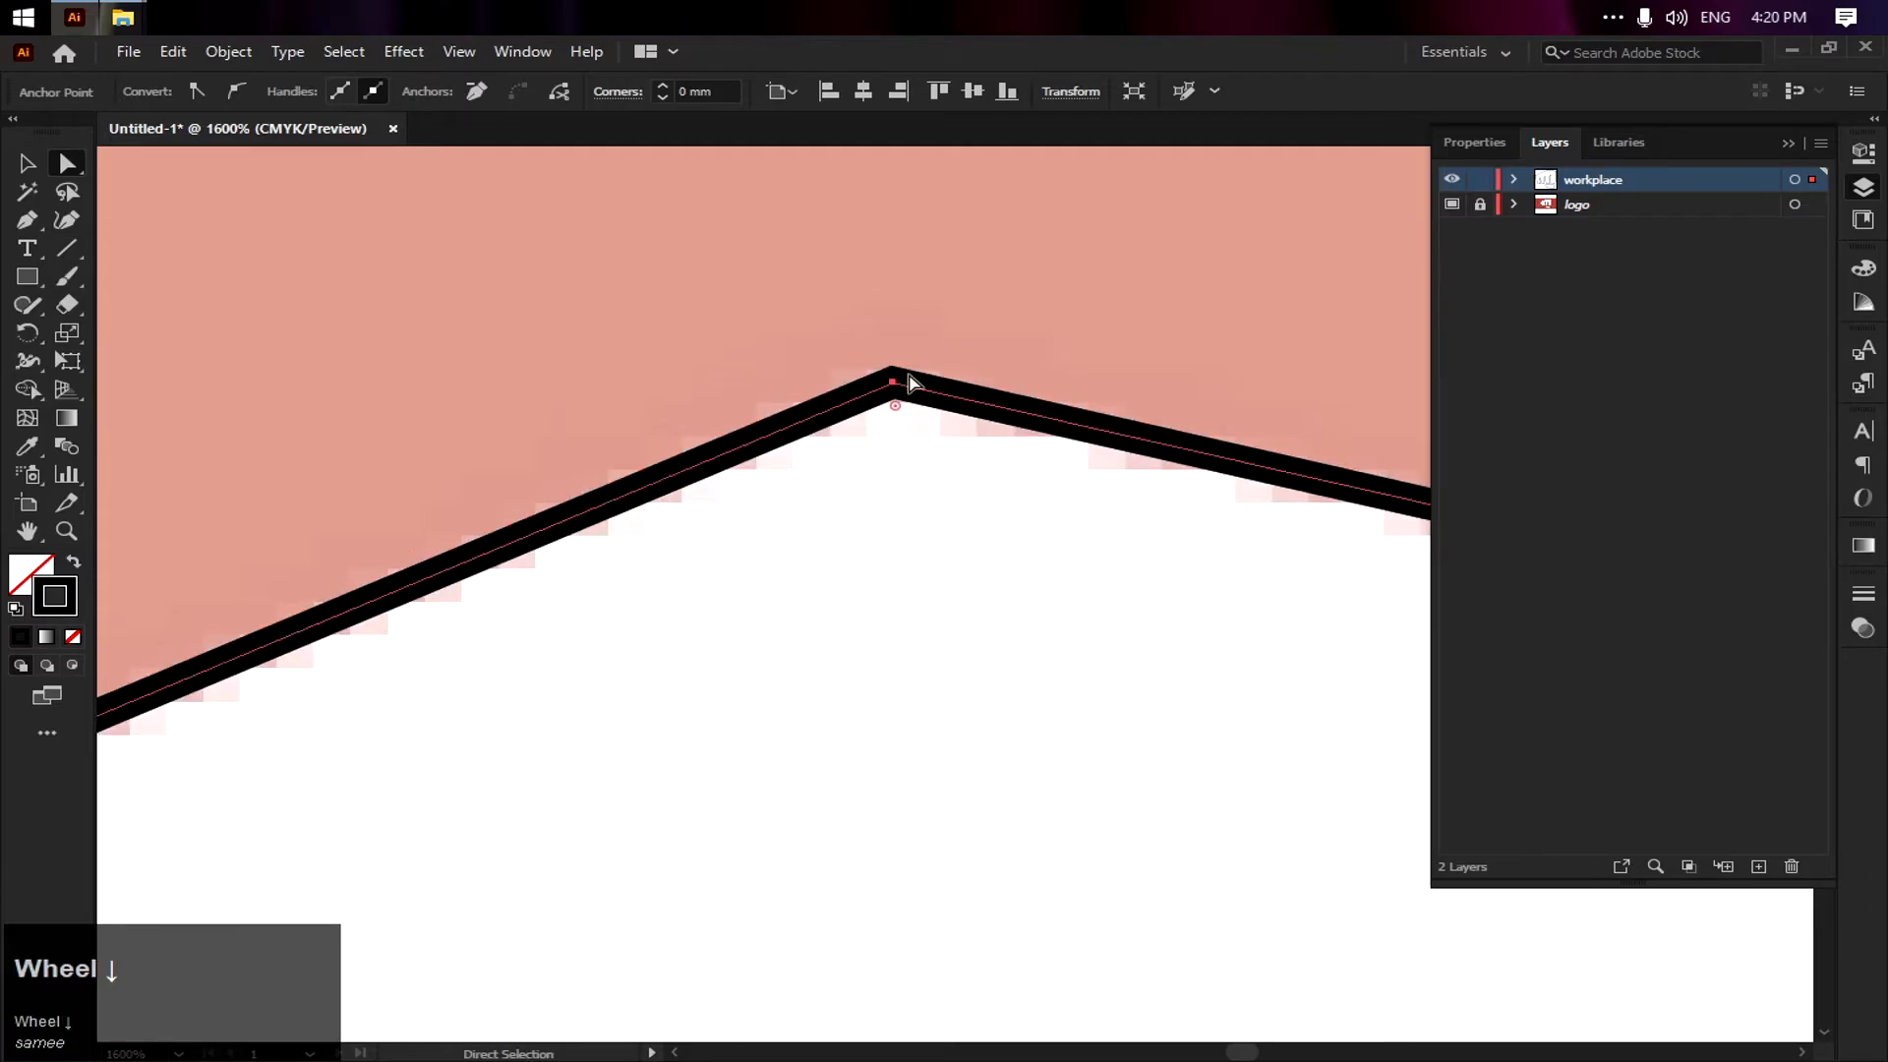
pyautogui.scroll(-2, 911, 385)
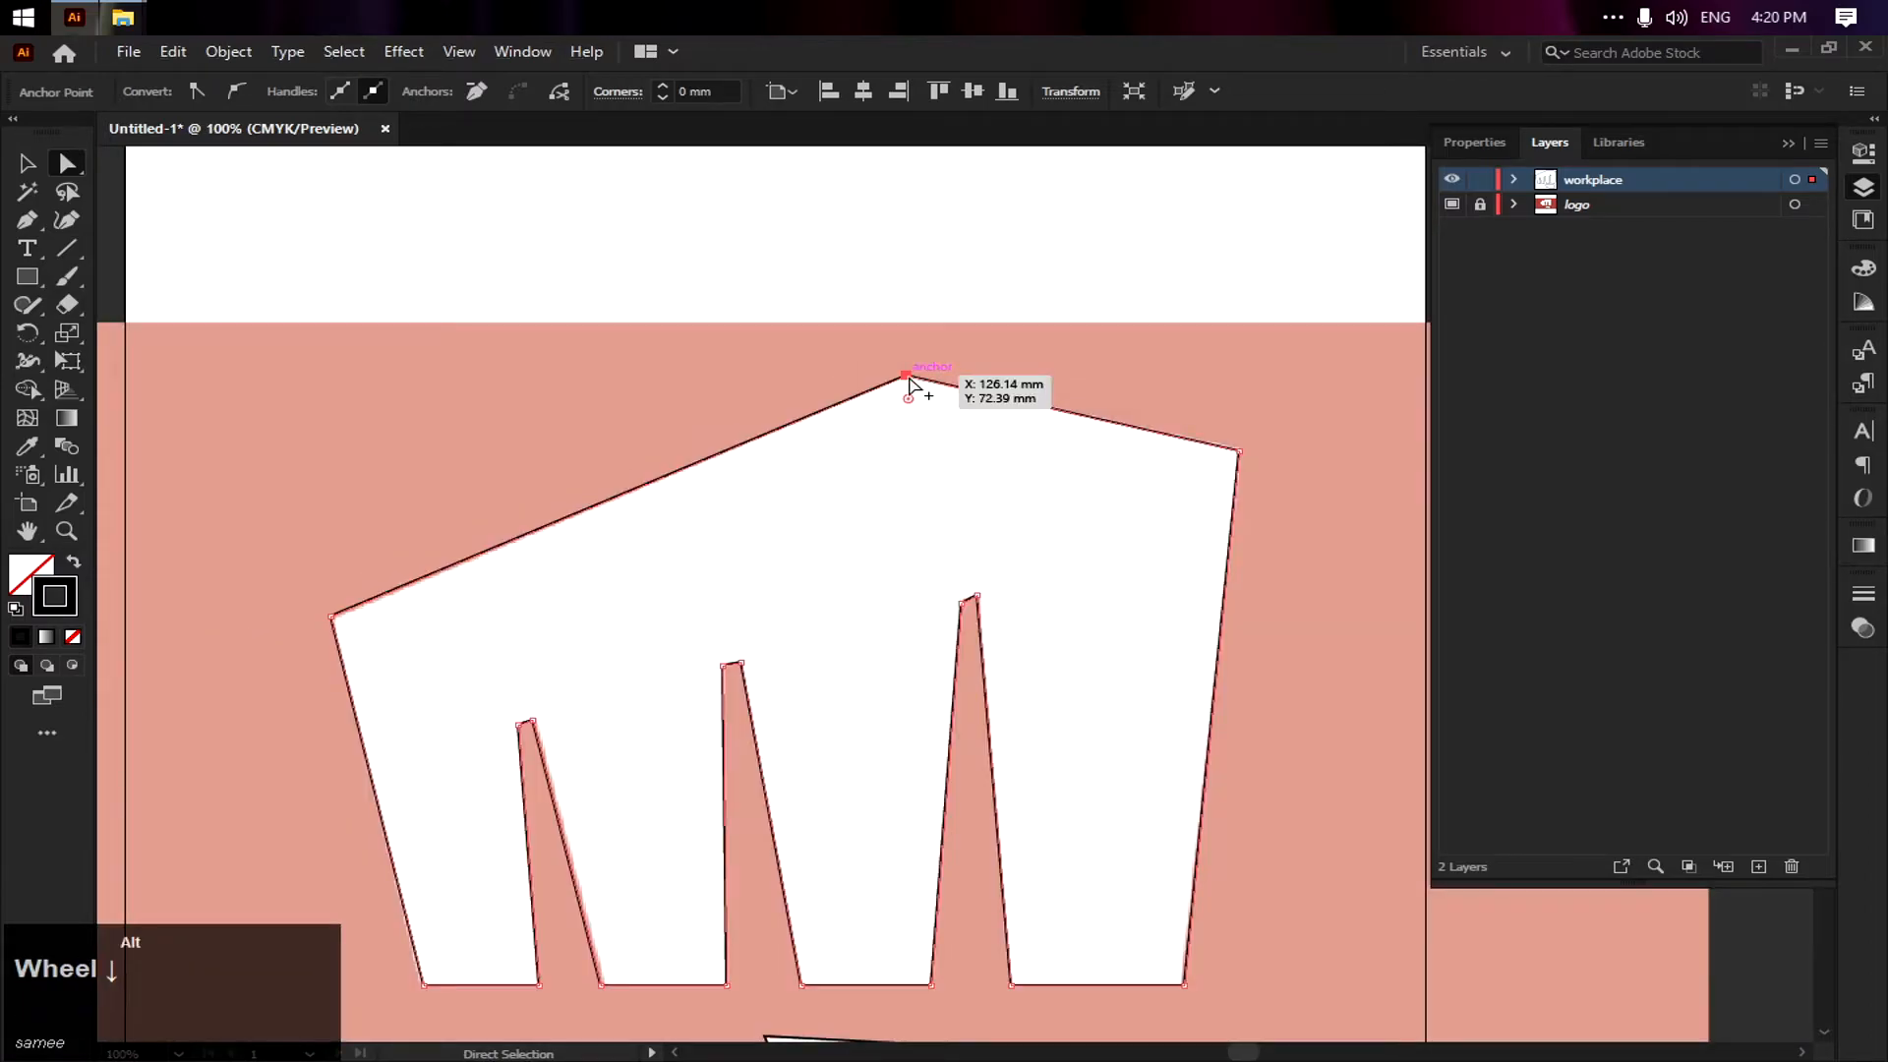
pyautogui.press('v')
pyautogui.click(1014, 290)
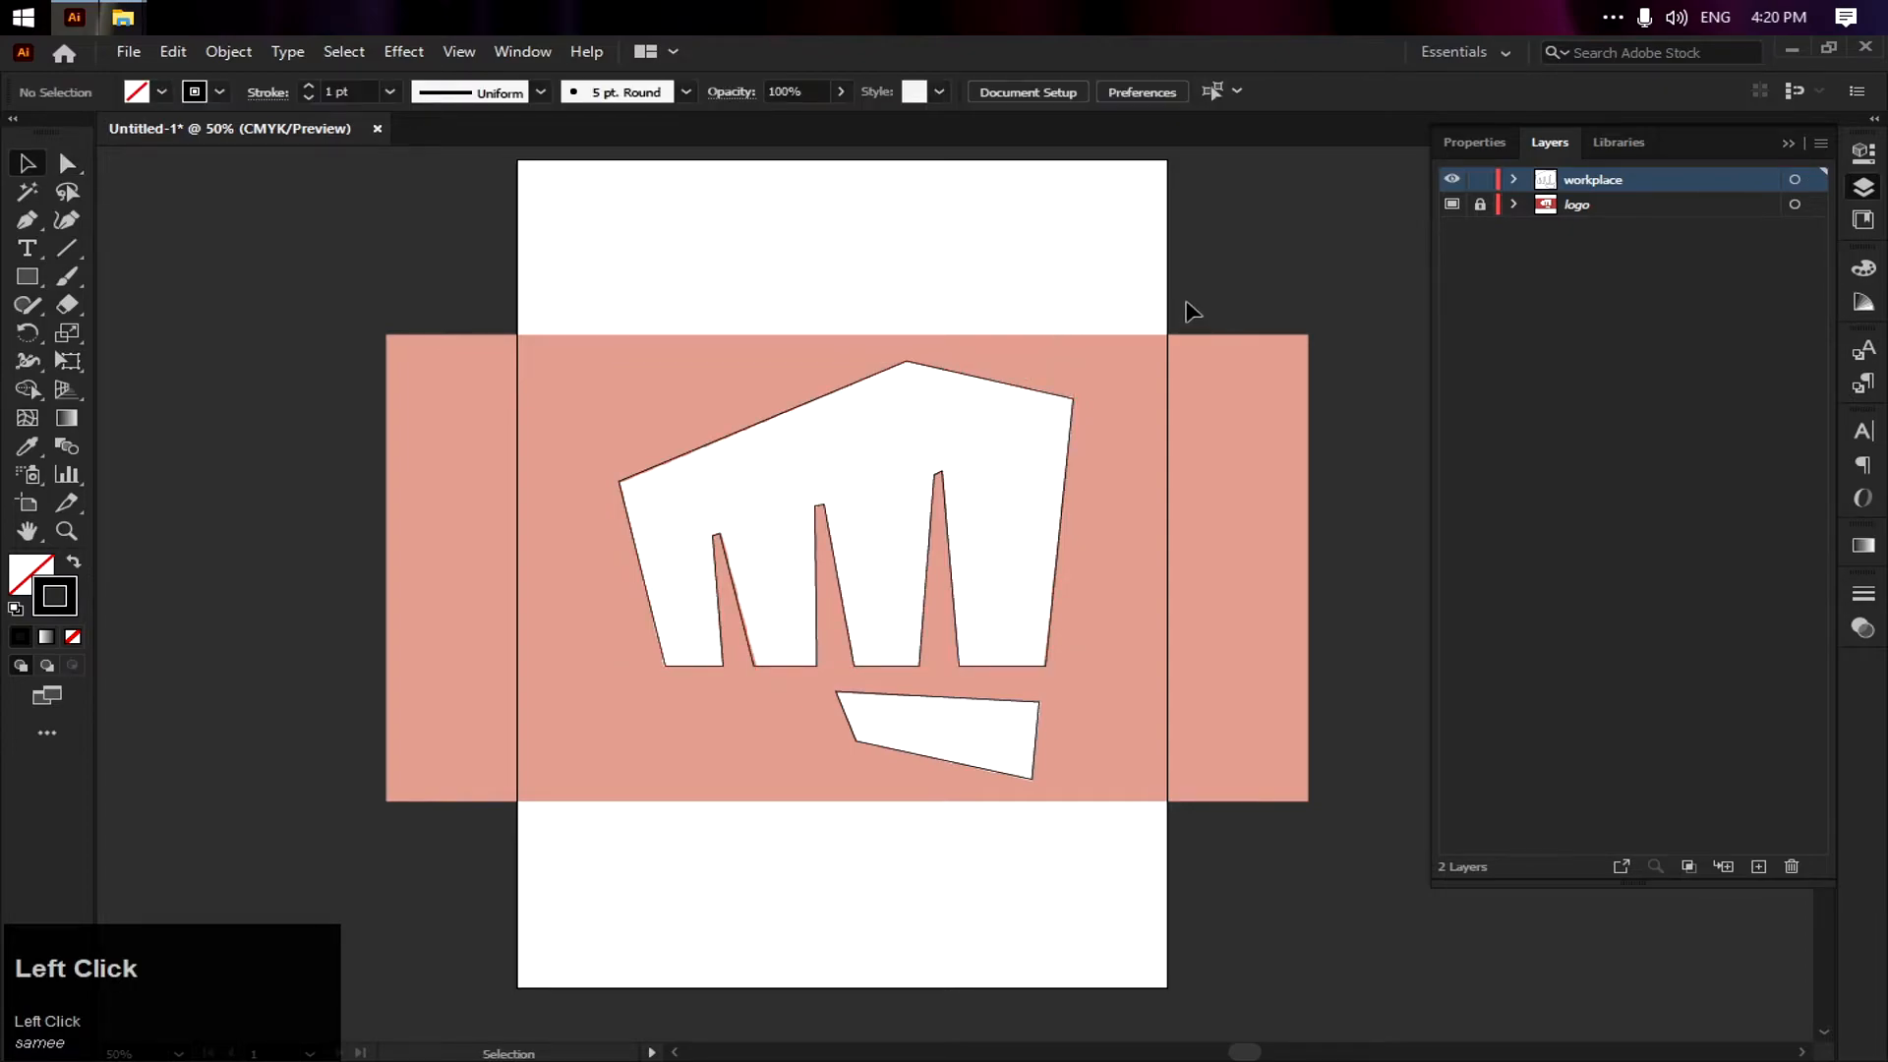
# Fill the large fist outline with dark red #aa0404 and deselect it
pyautogui.click(976, 379)
pyautogui.click(976, 378)
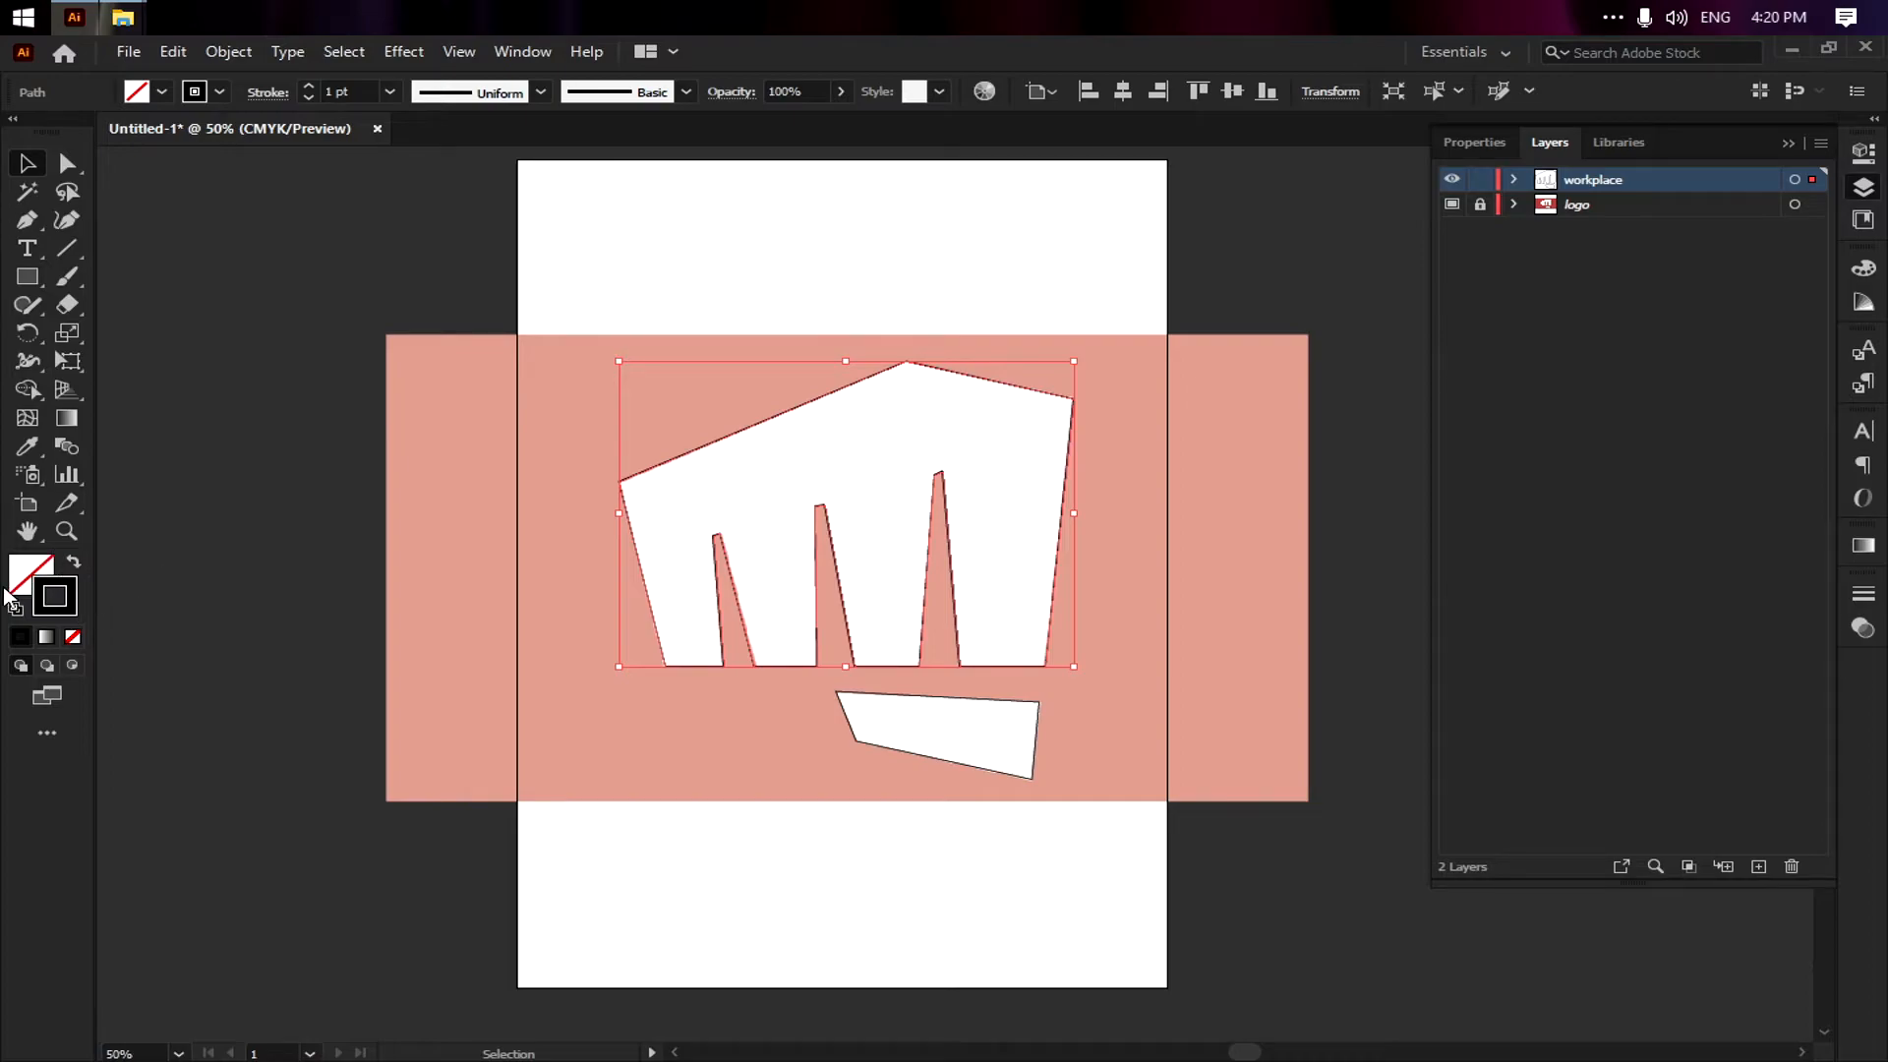
pyautogui.click(61, 601)
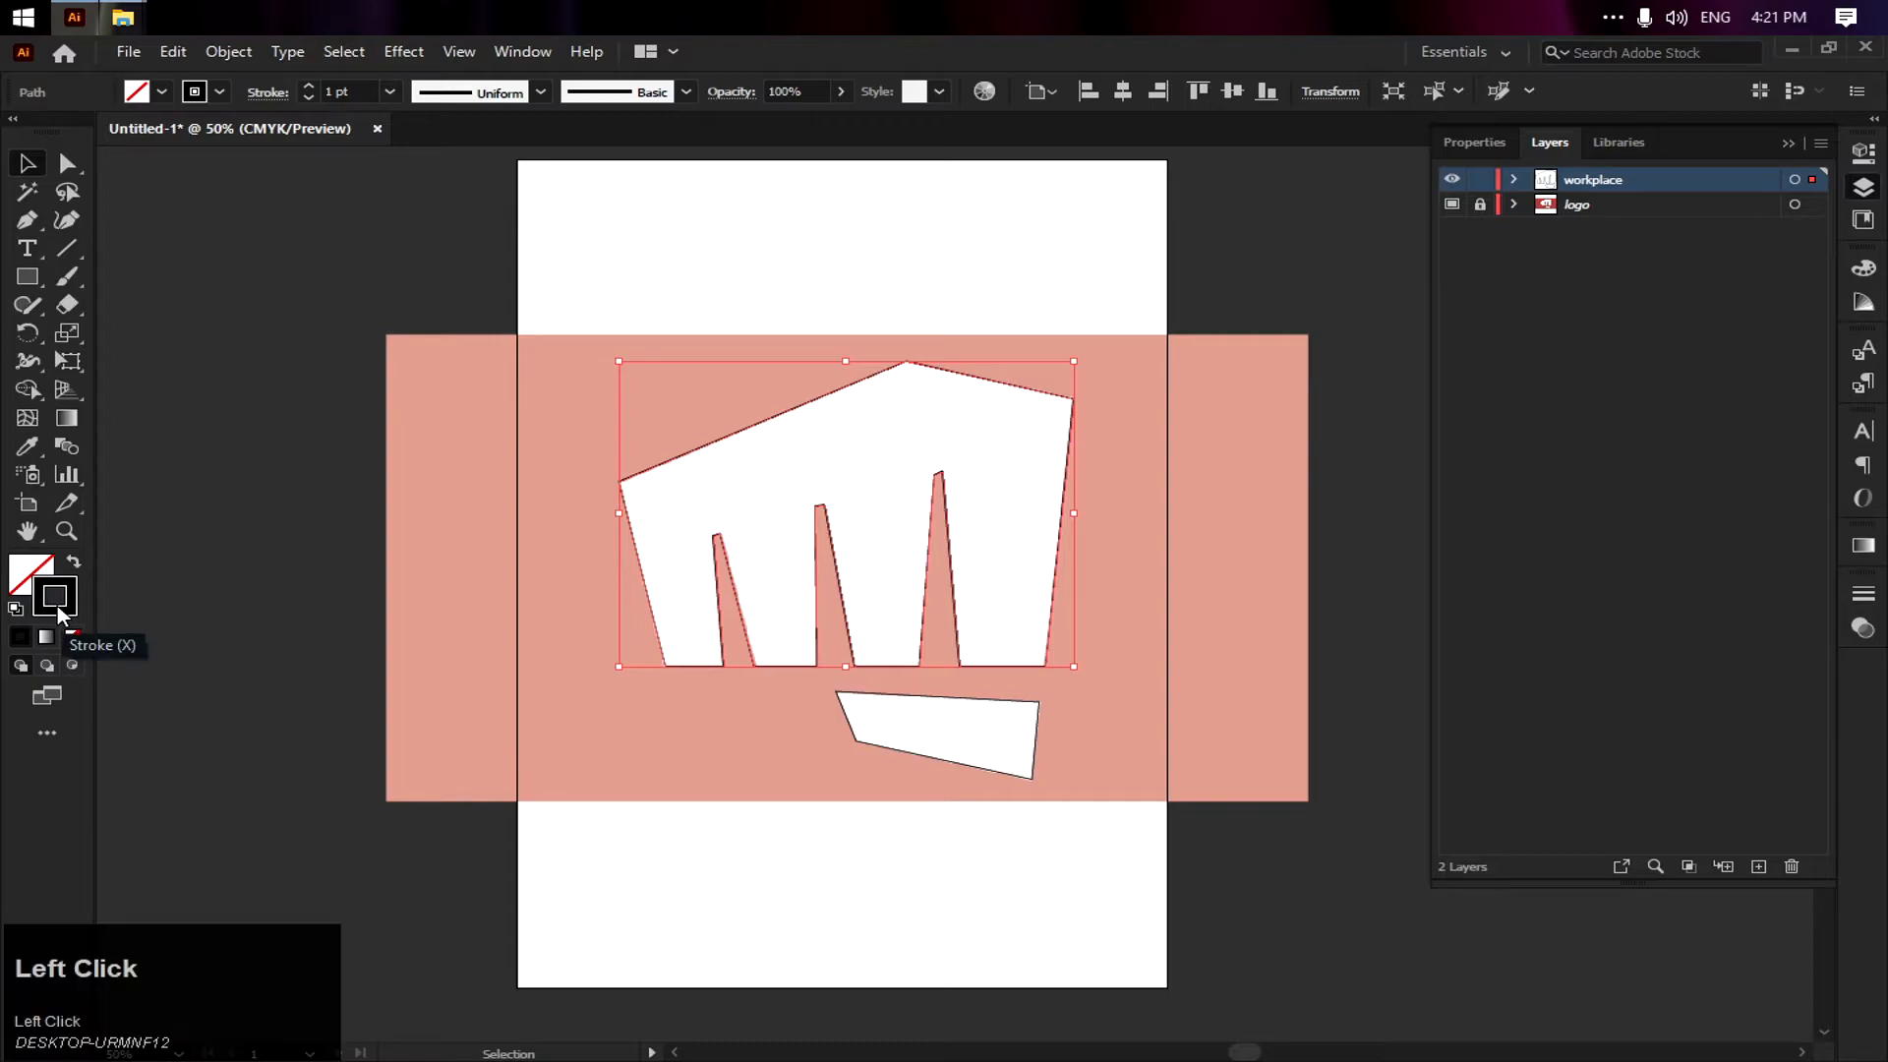
pyautogui.click(25, 576)
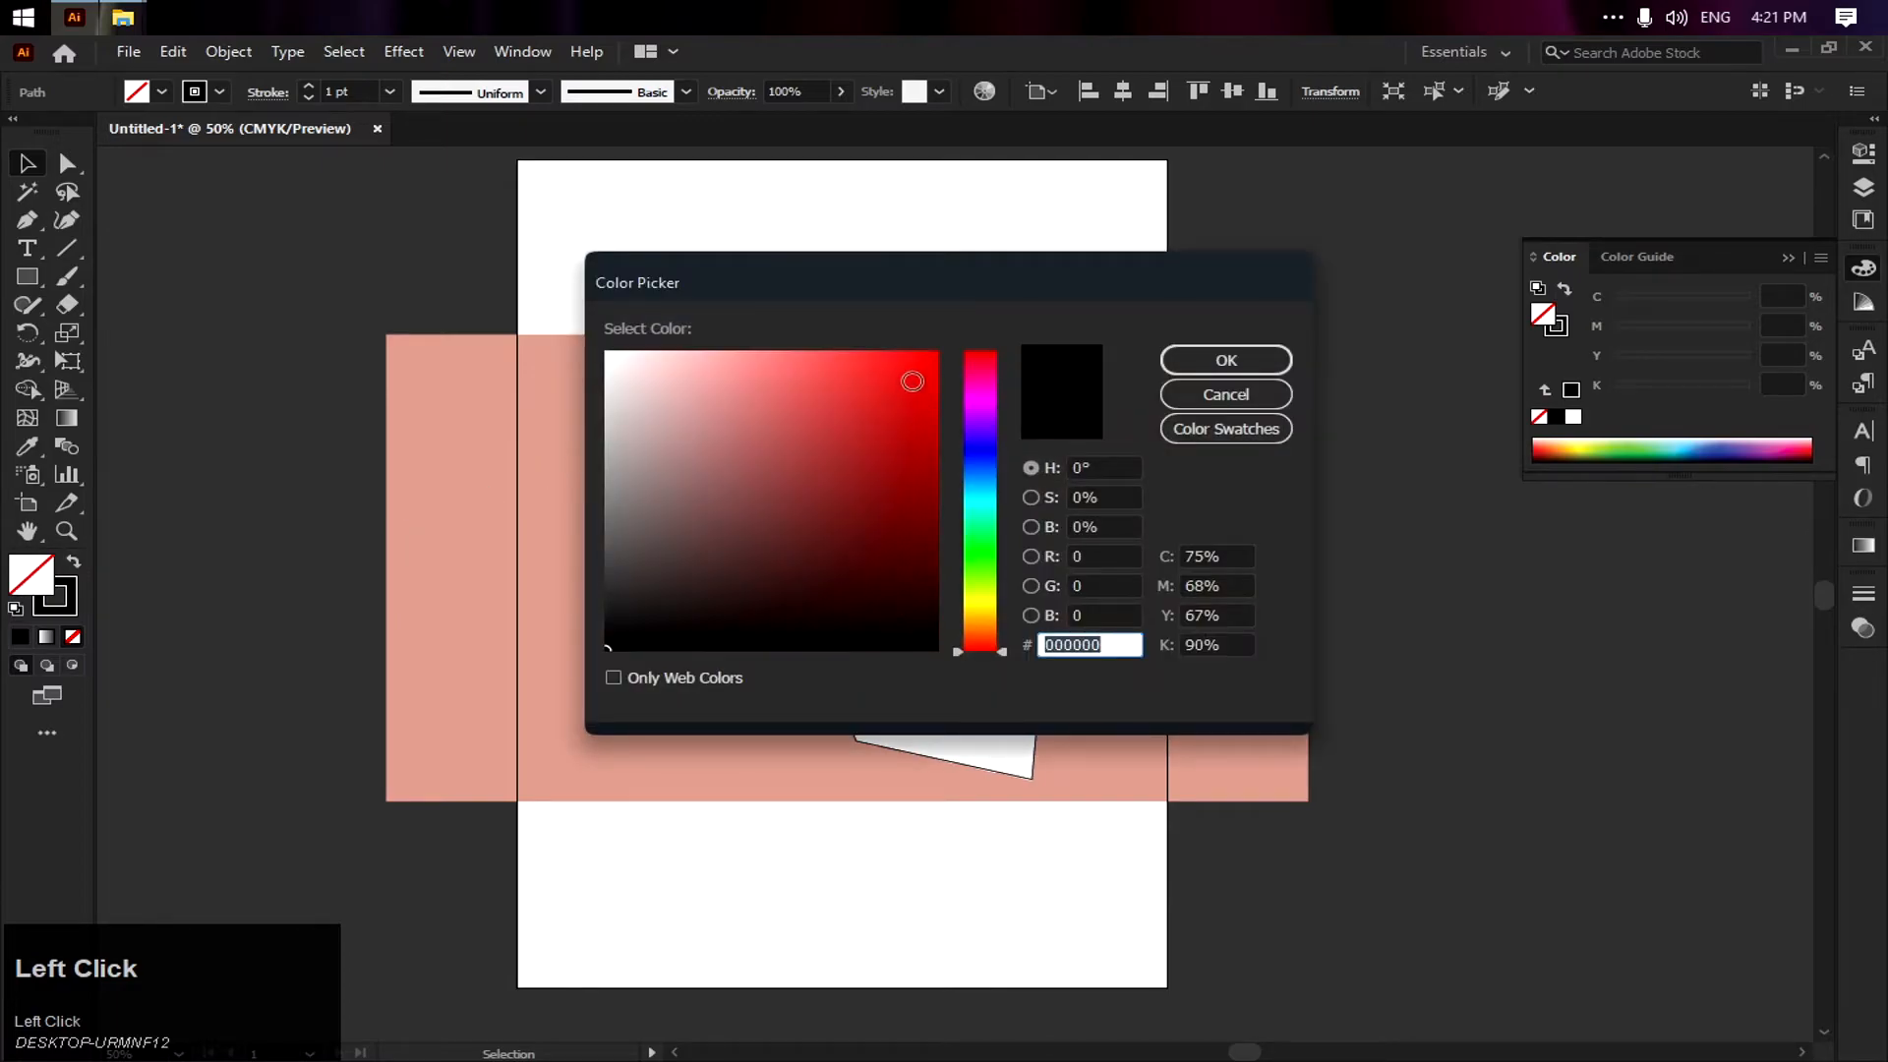
pyautogui.moveTo(920, 409); pyautogui.dragTo(927, 440)
pyautogui.click(1226, 360)
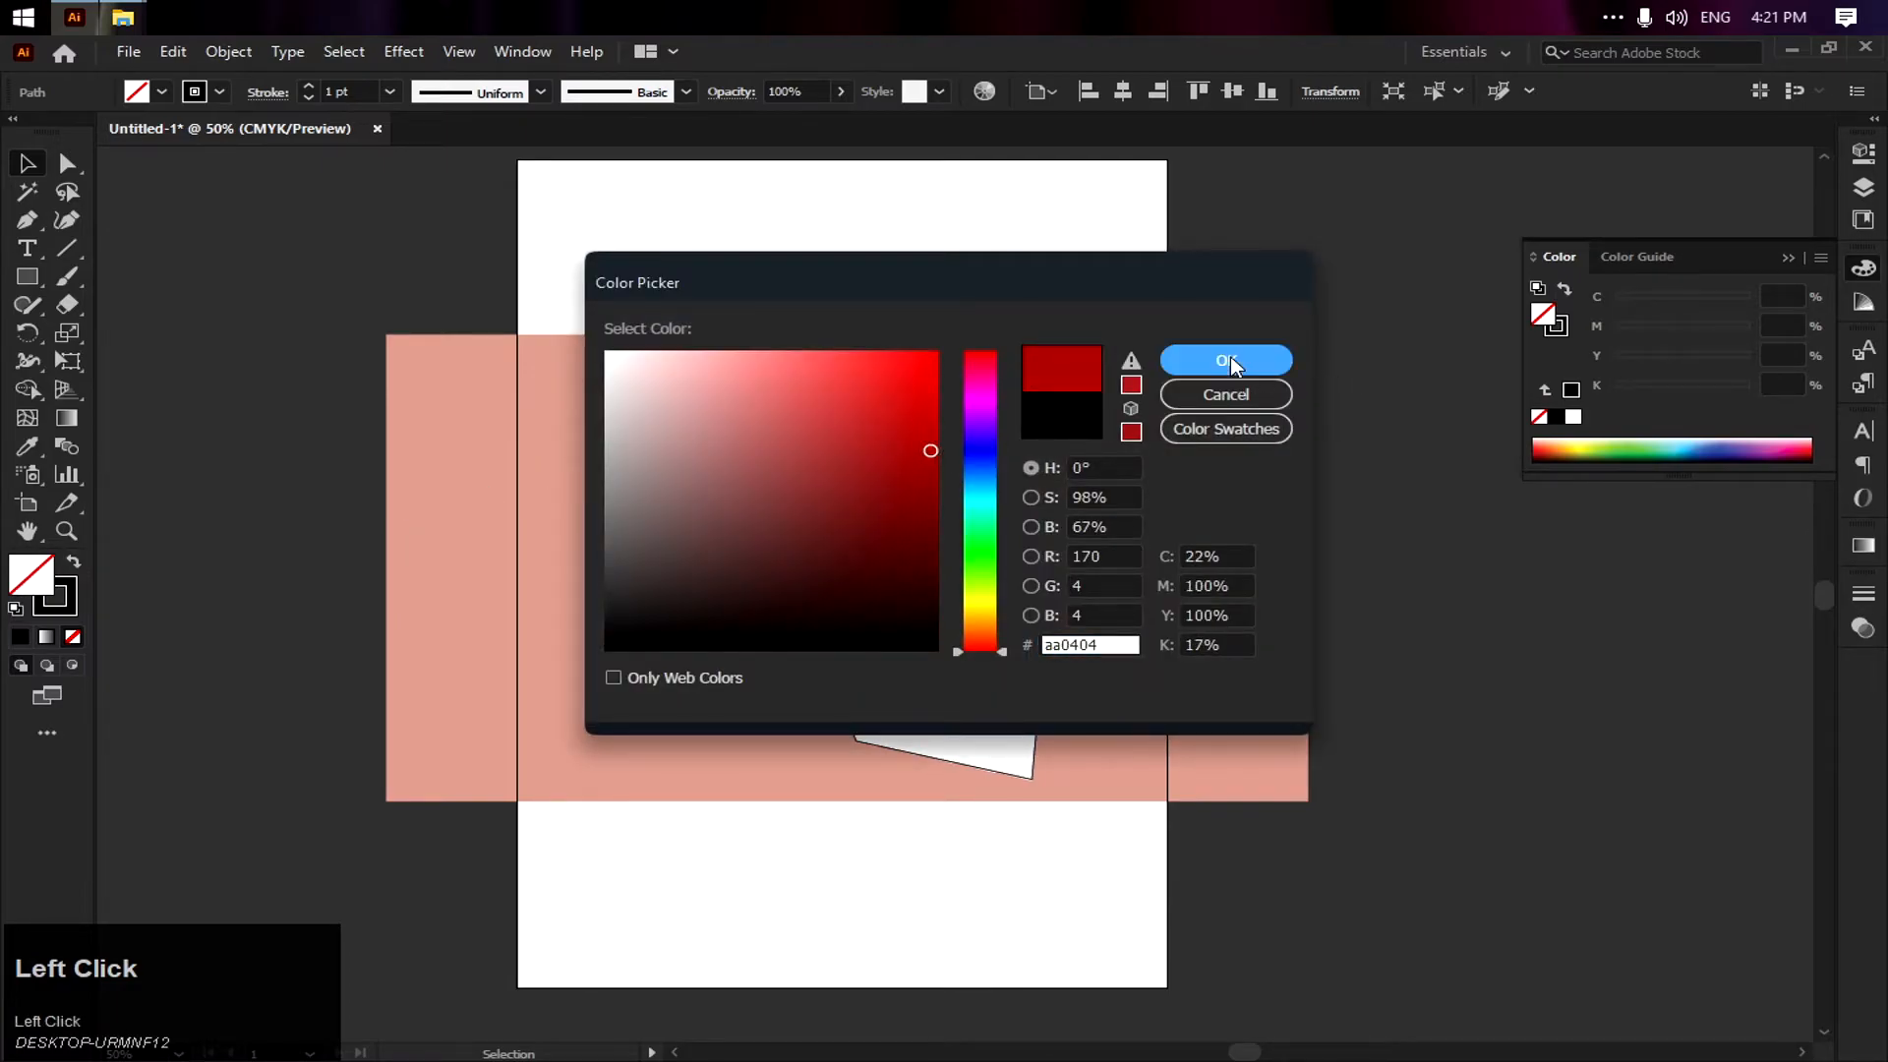
pyautogui.click(835, 241)
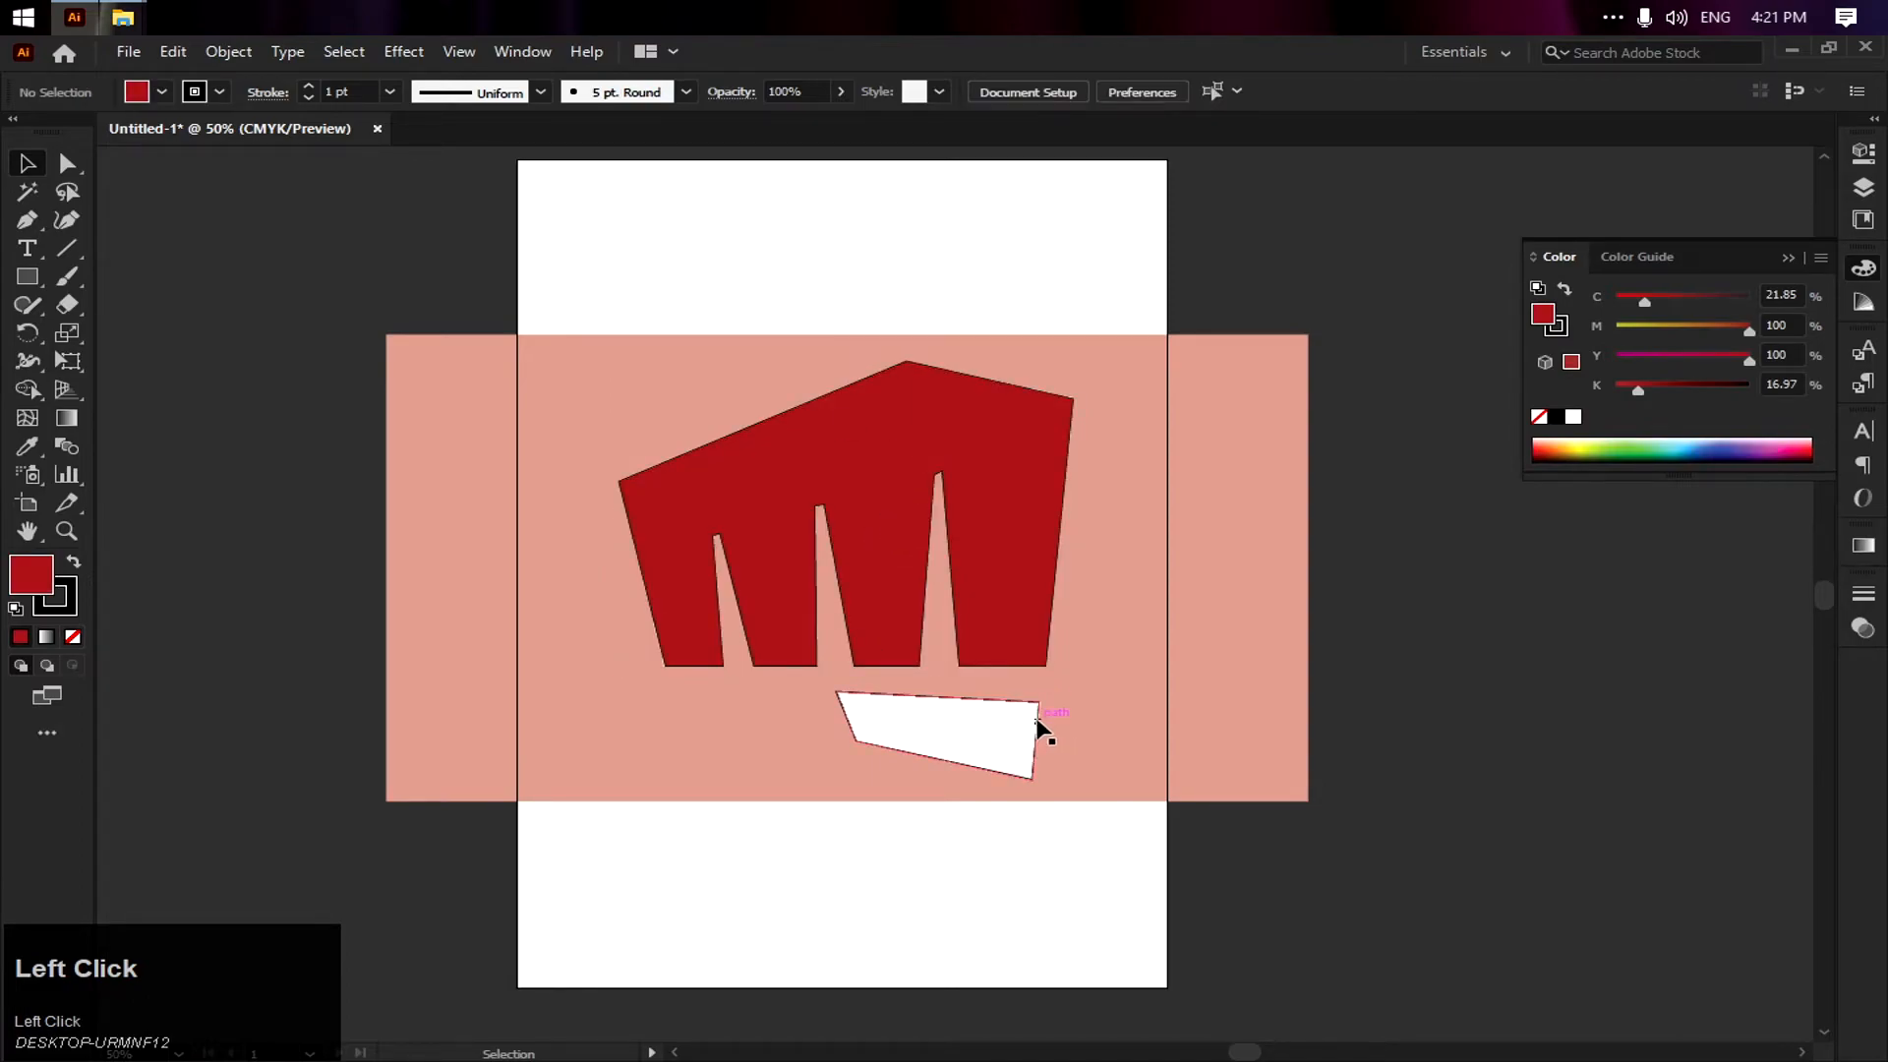
# Apply the same dark red fill to the thumb shape below the fingers and deselect it
pyautogui.click(1013, 696)
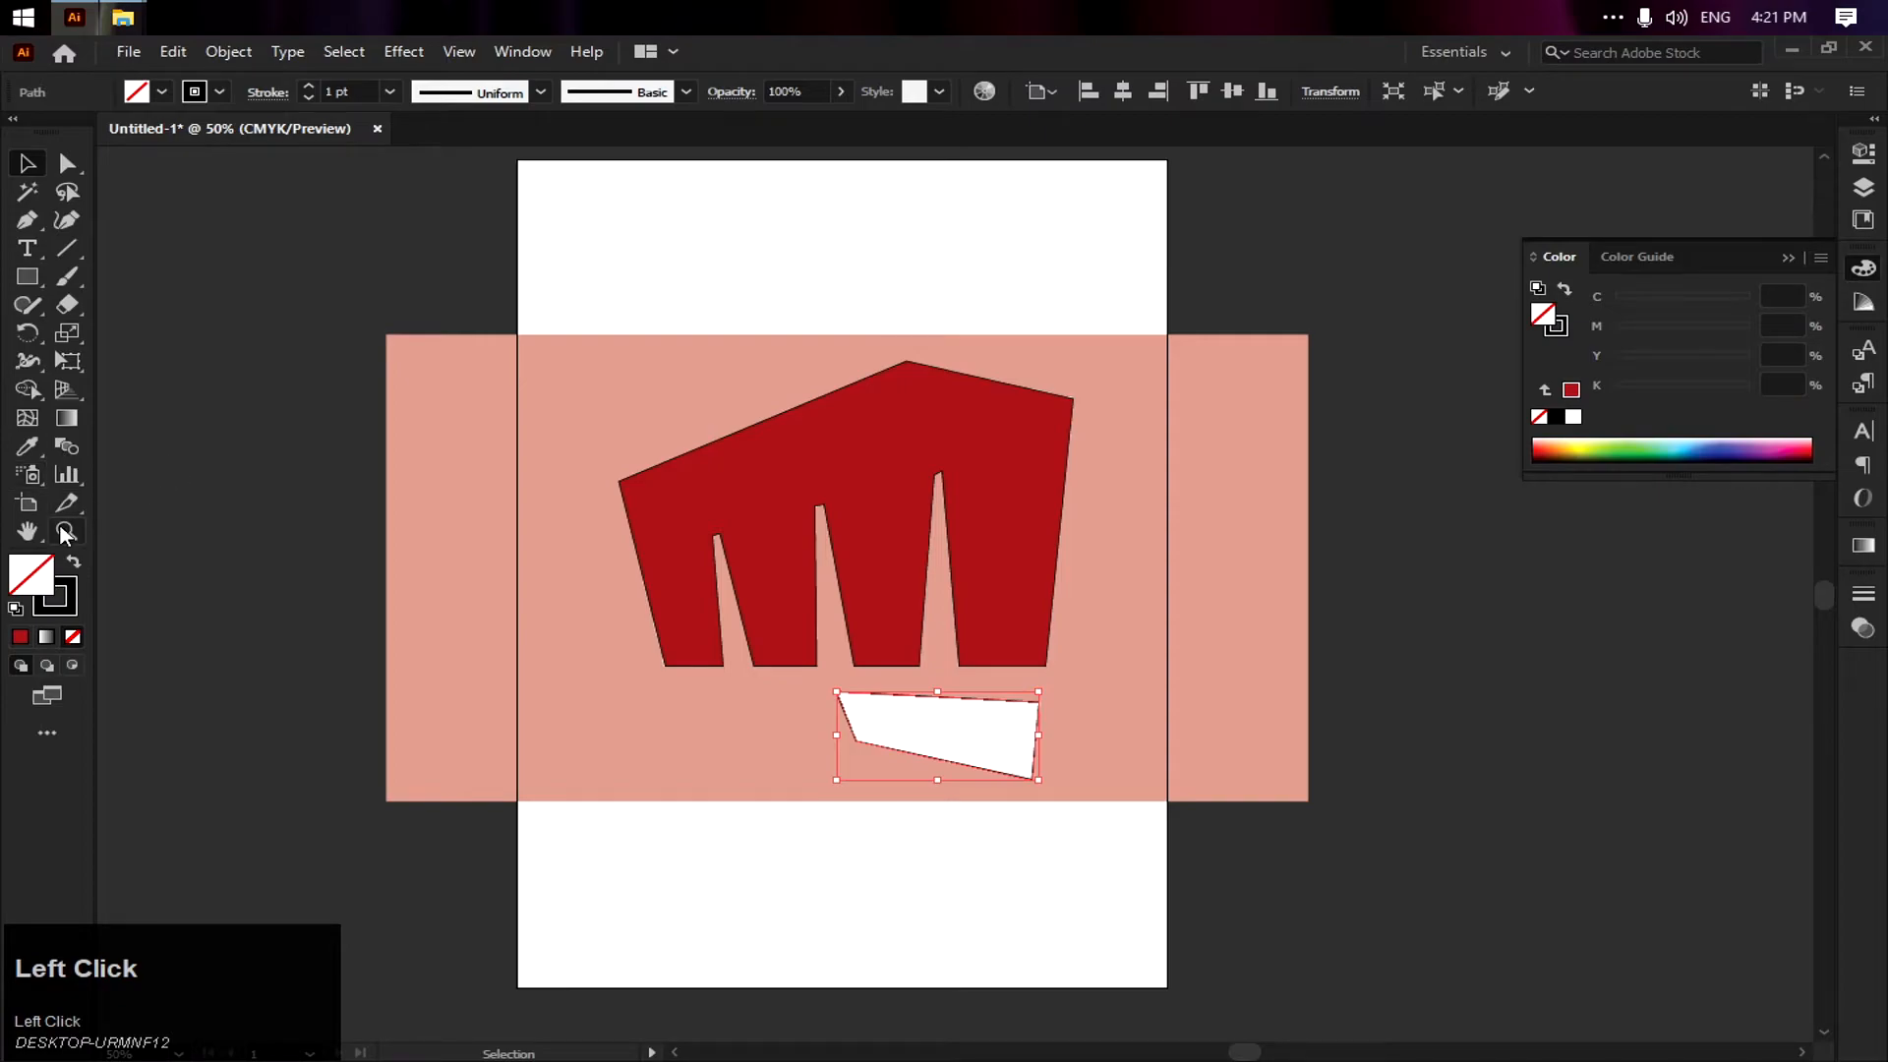
pyautogui.click(22, 637)
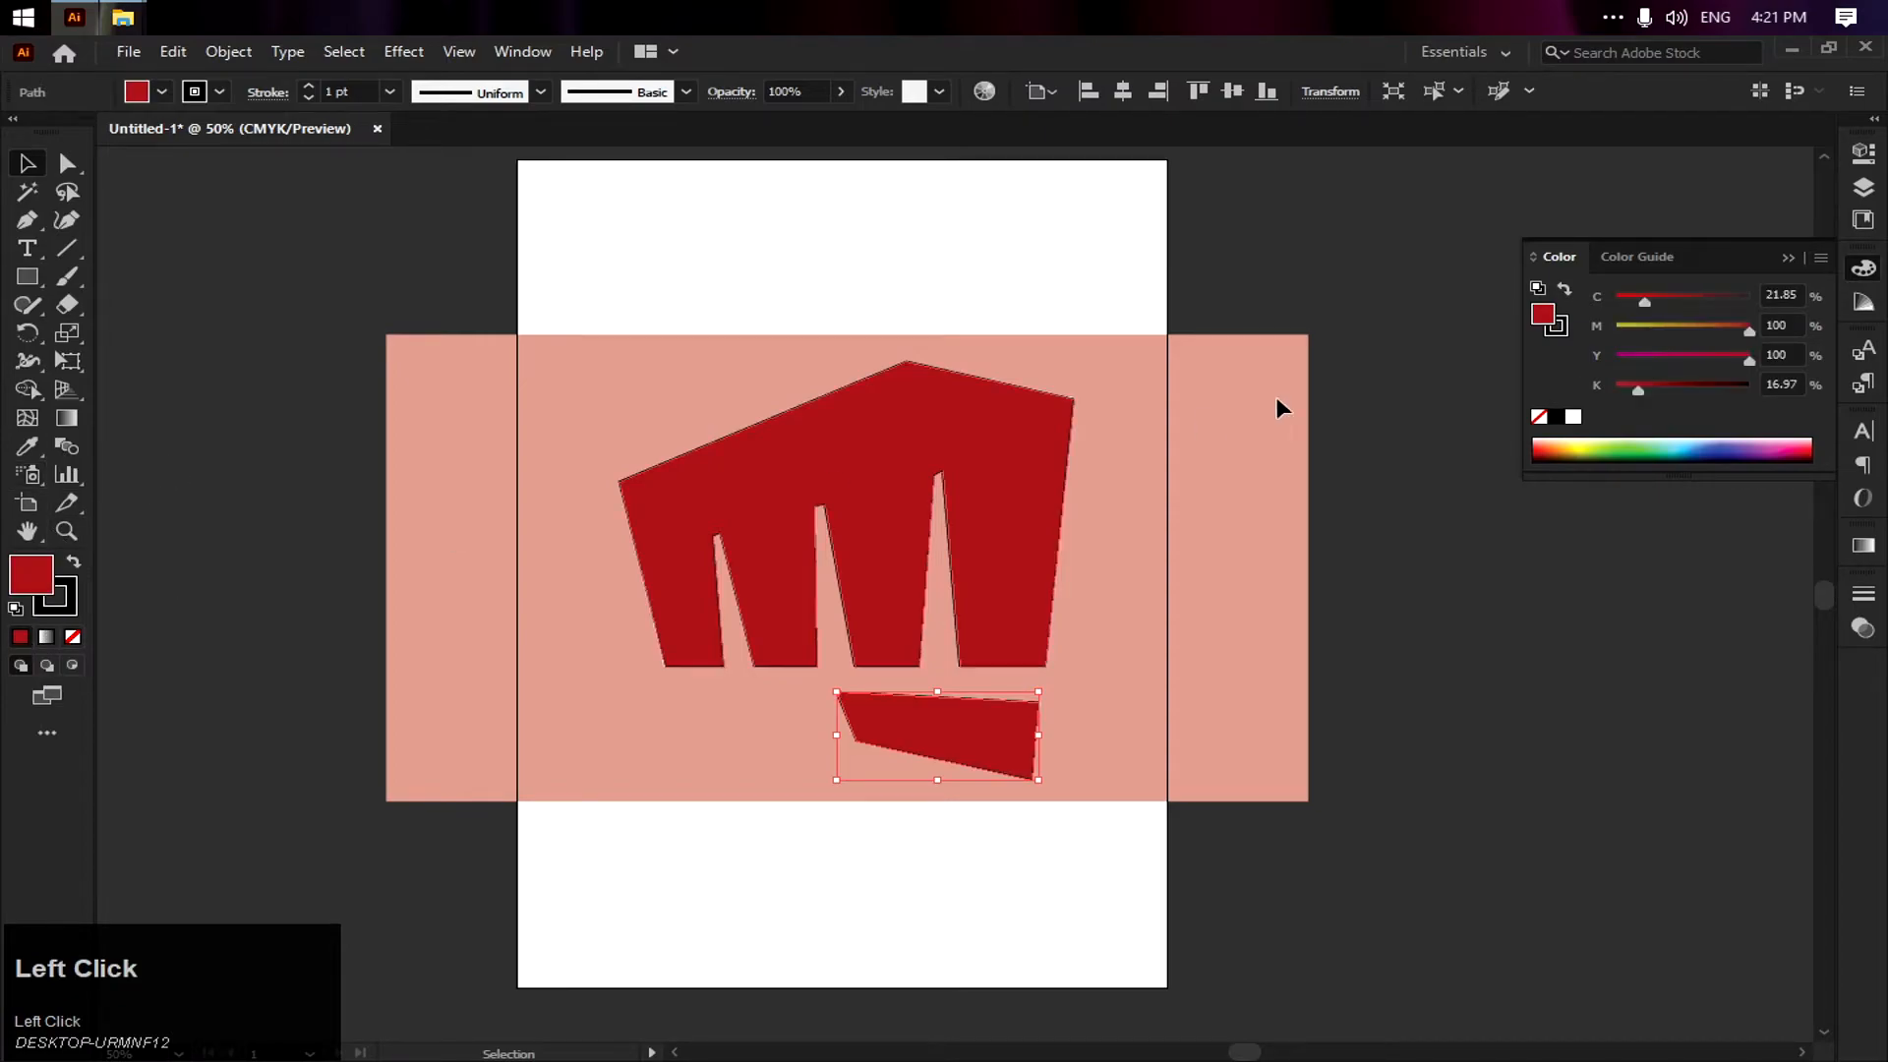
pyautogui.click(1075, 260)
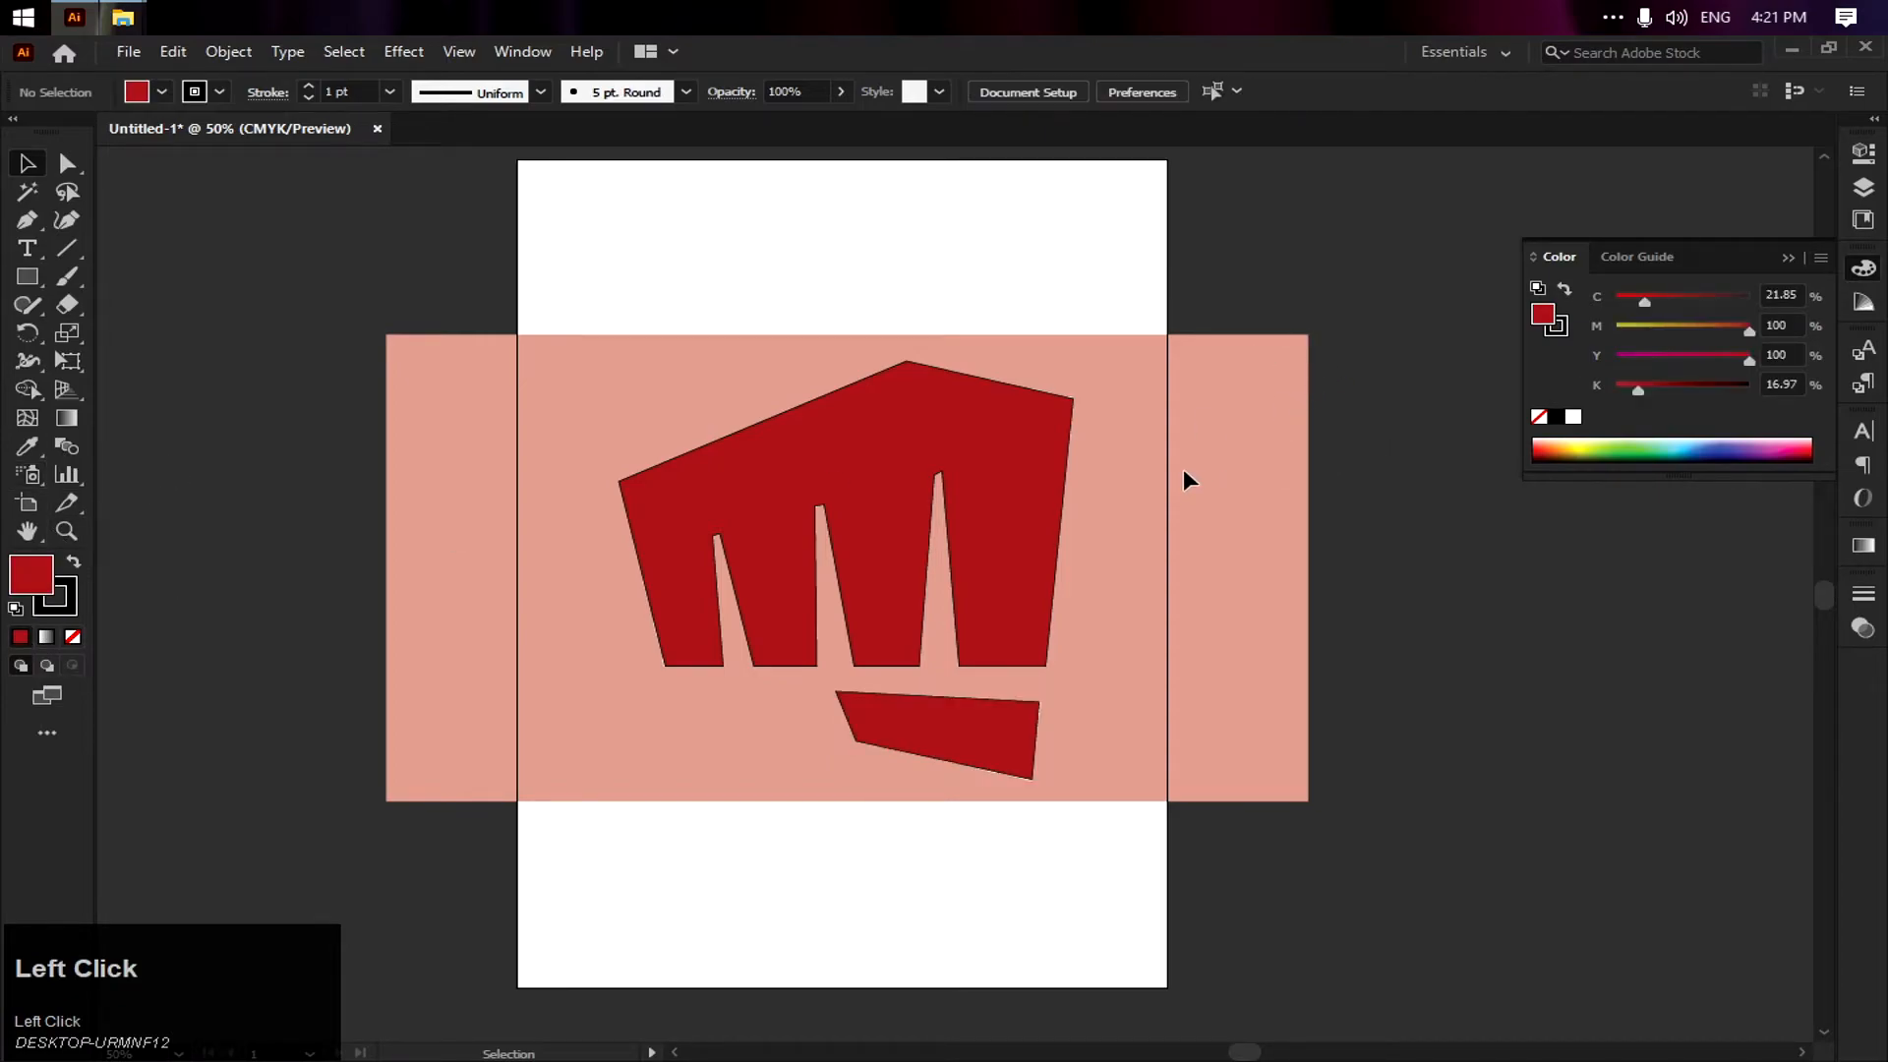
pyautogui.click(1788, 257)
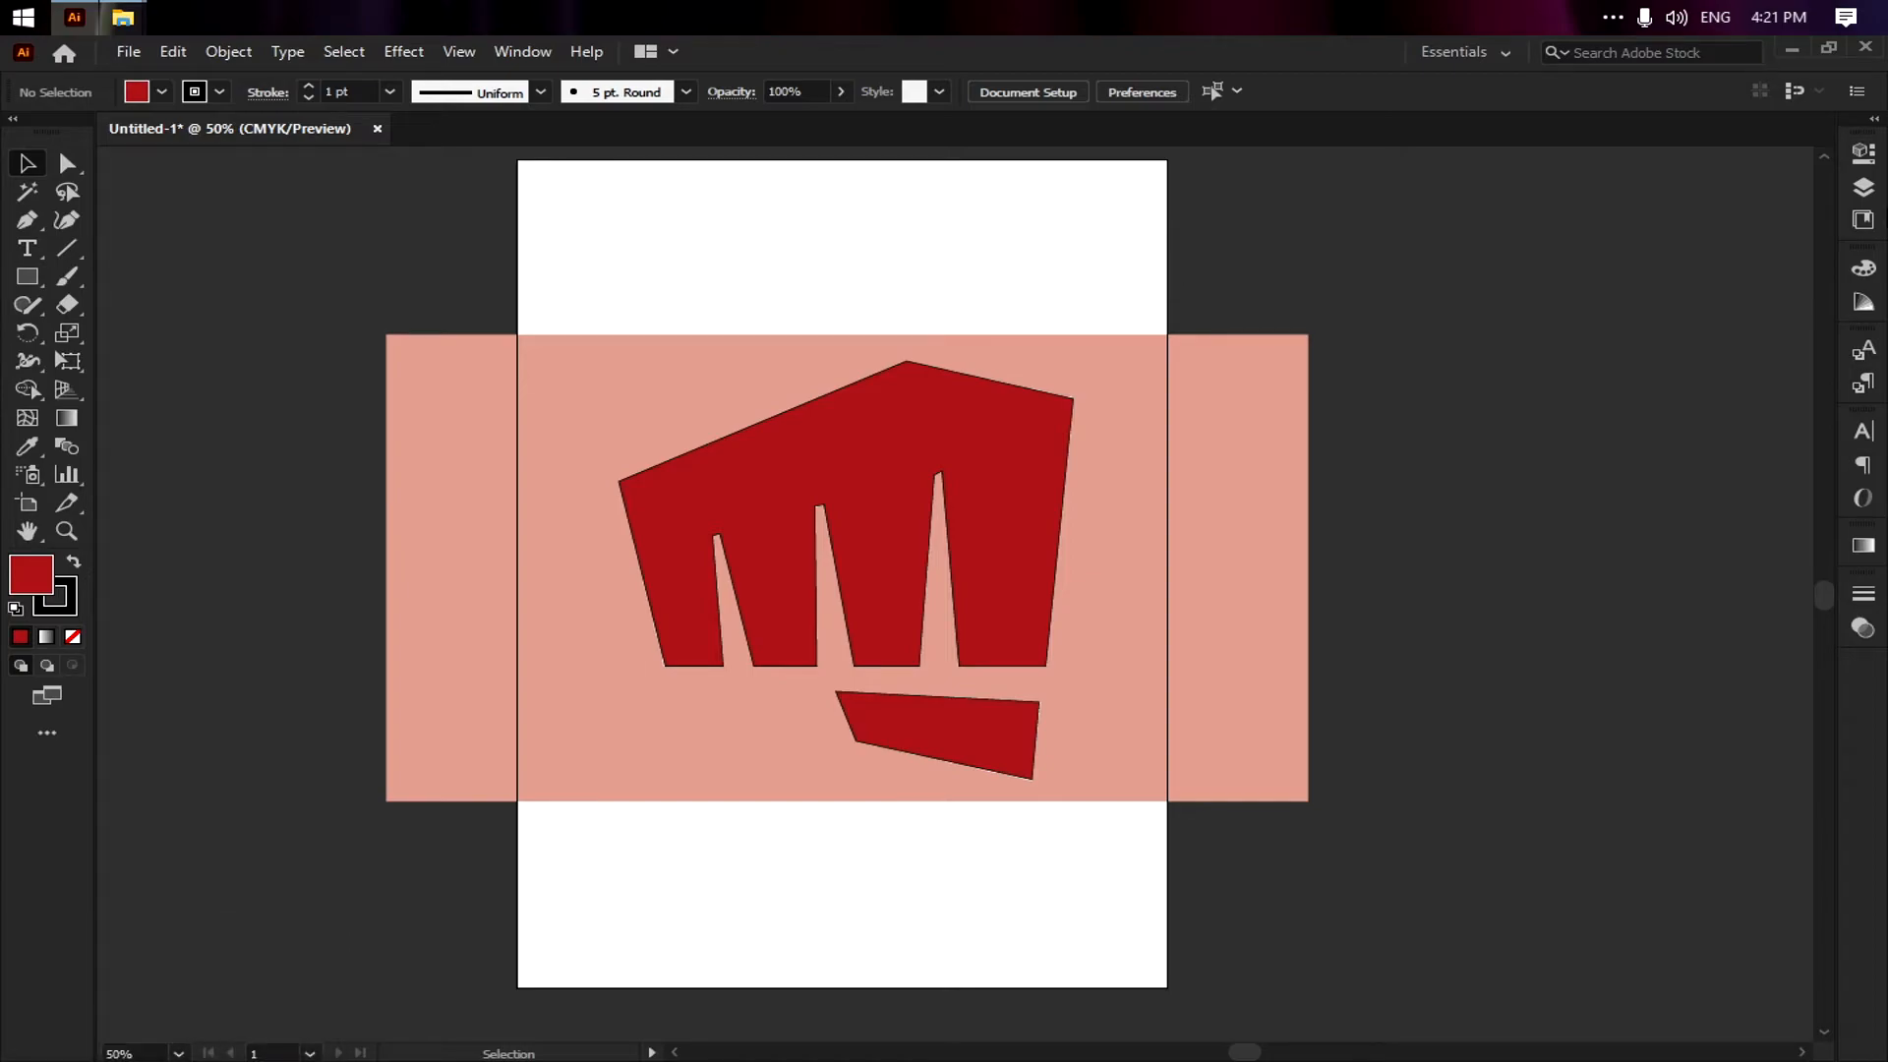
# Unlock the logo template layer and delete it along with its artwork
pyautogui.click(1863, 187)
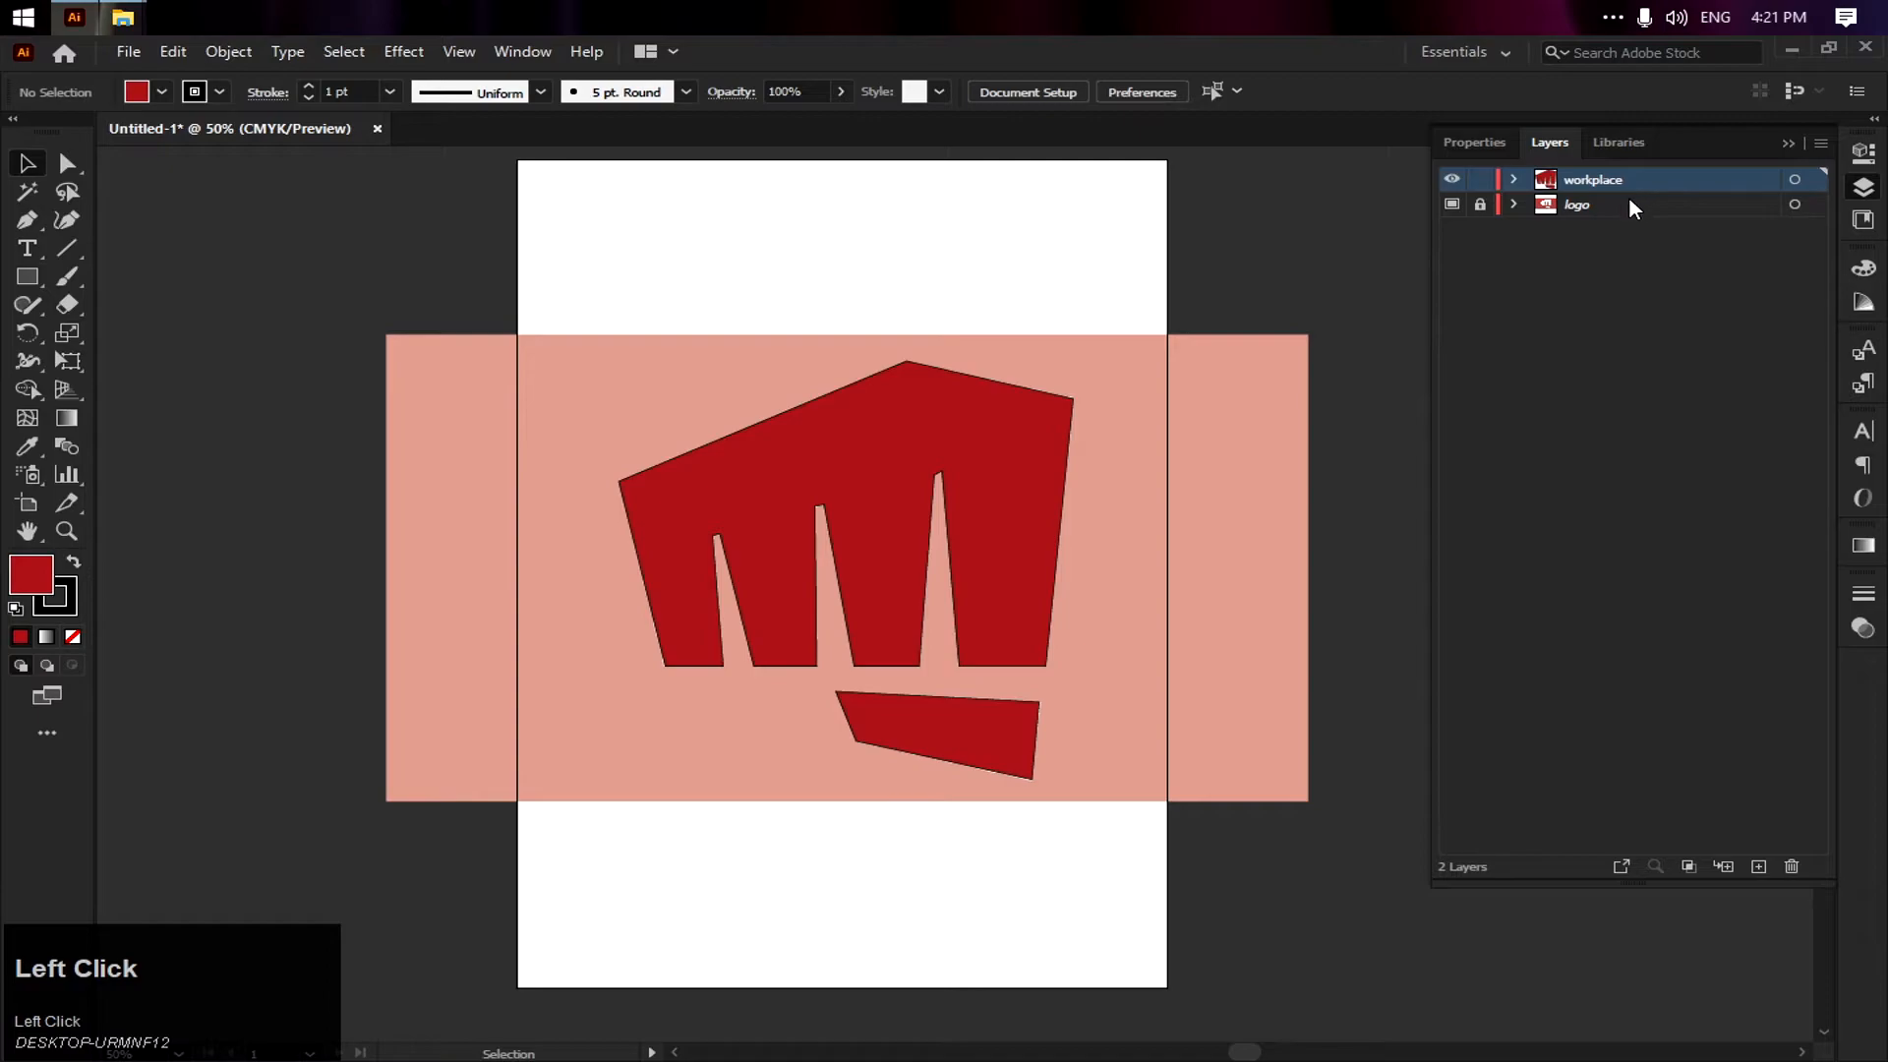
pyautogui.click(1480, 205)
pyautogui.click(1492, 206)
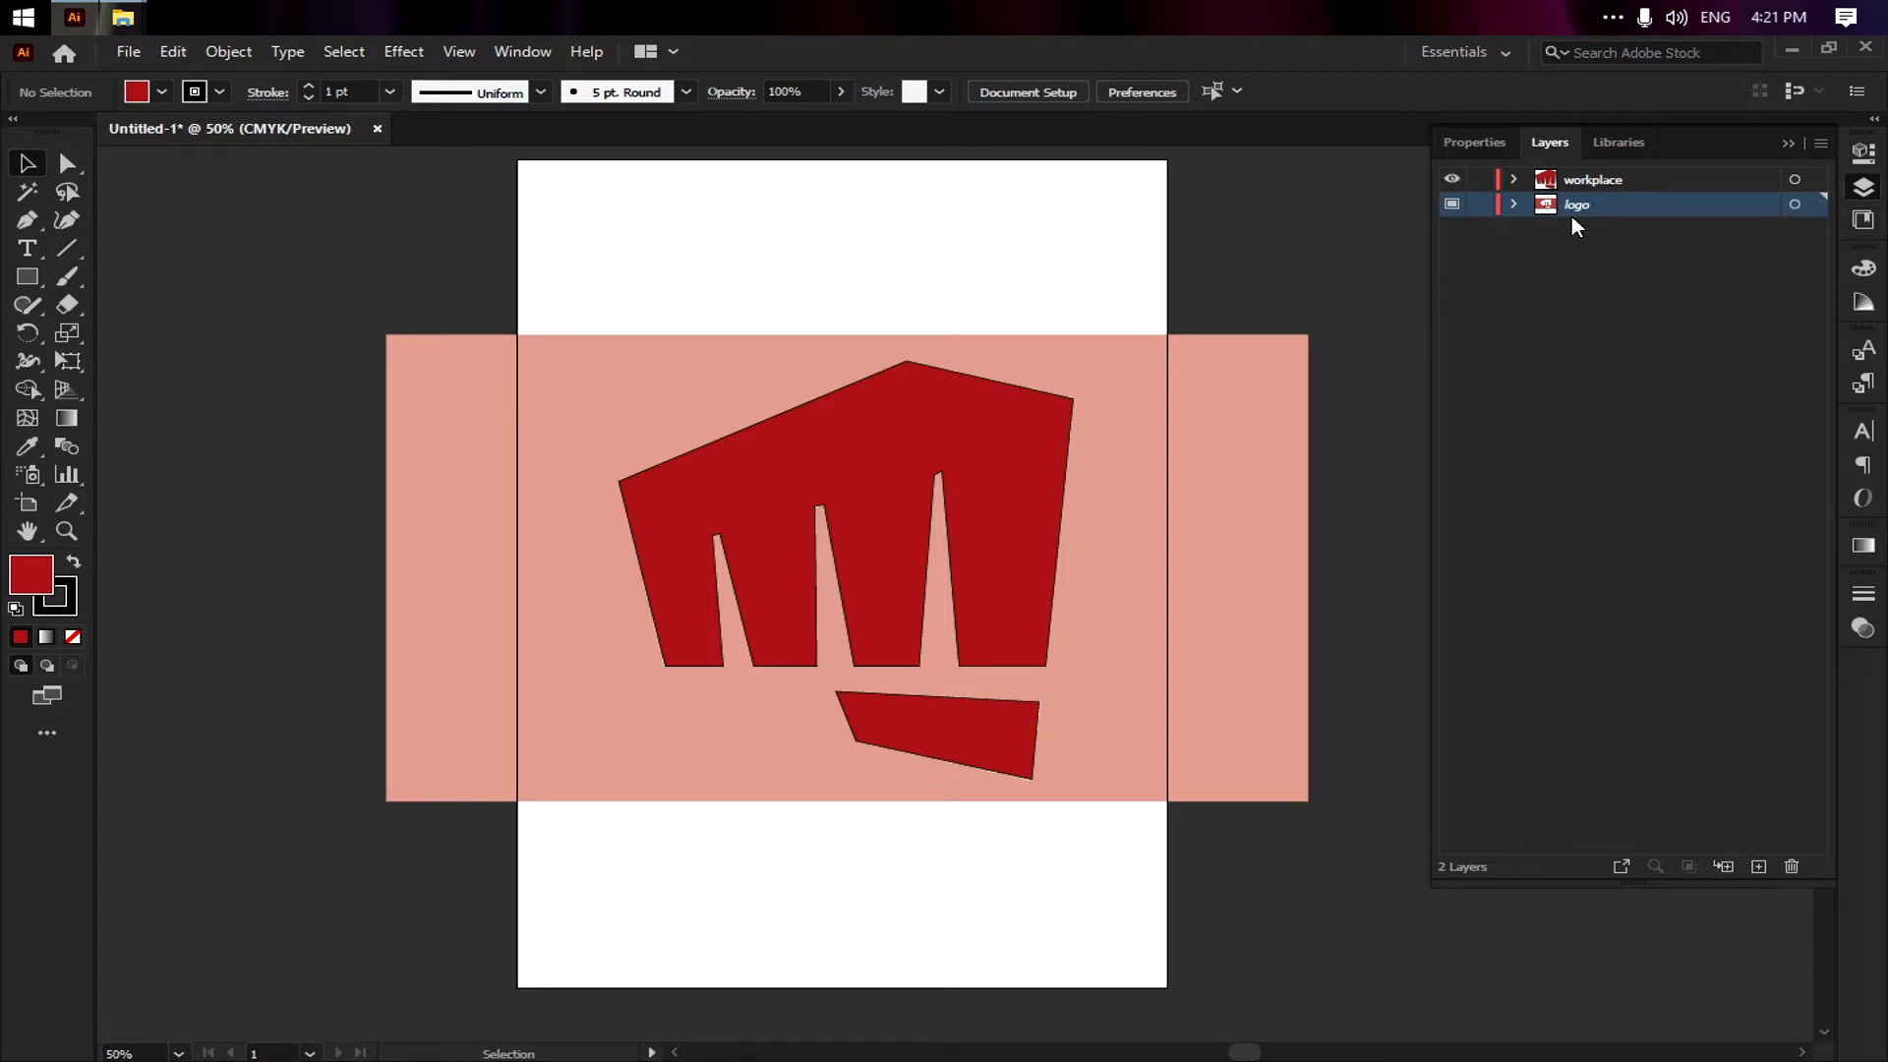
pyautogui.click(1791, 864)
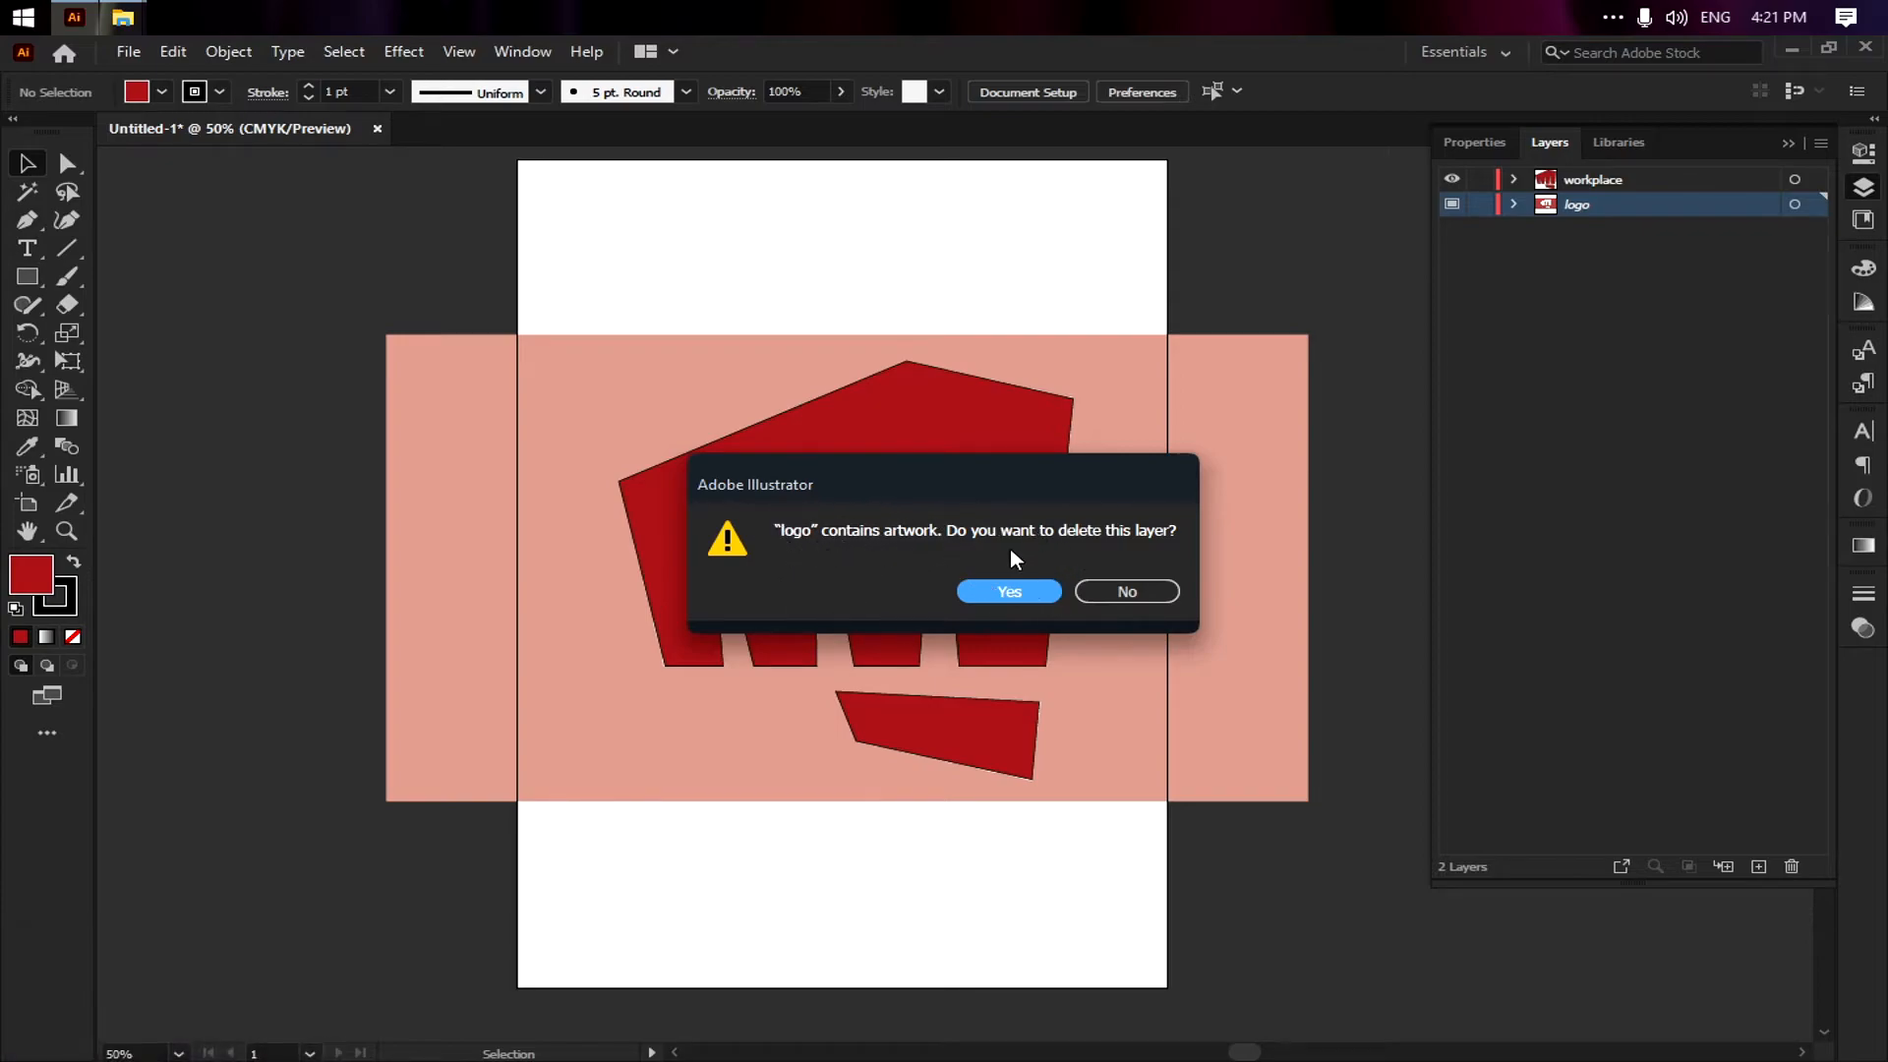
pyautogui.click(1007, 593)
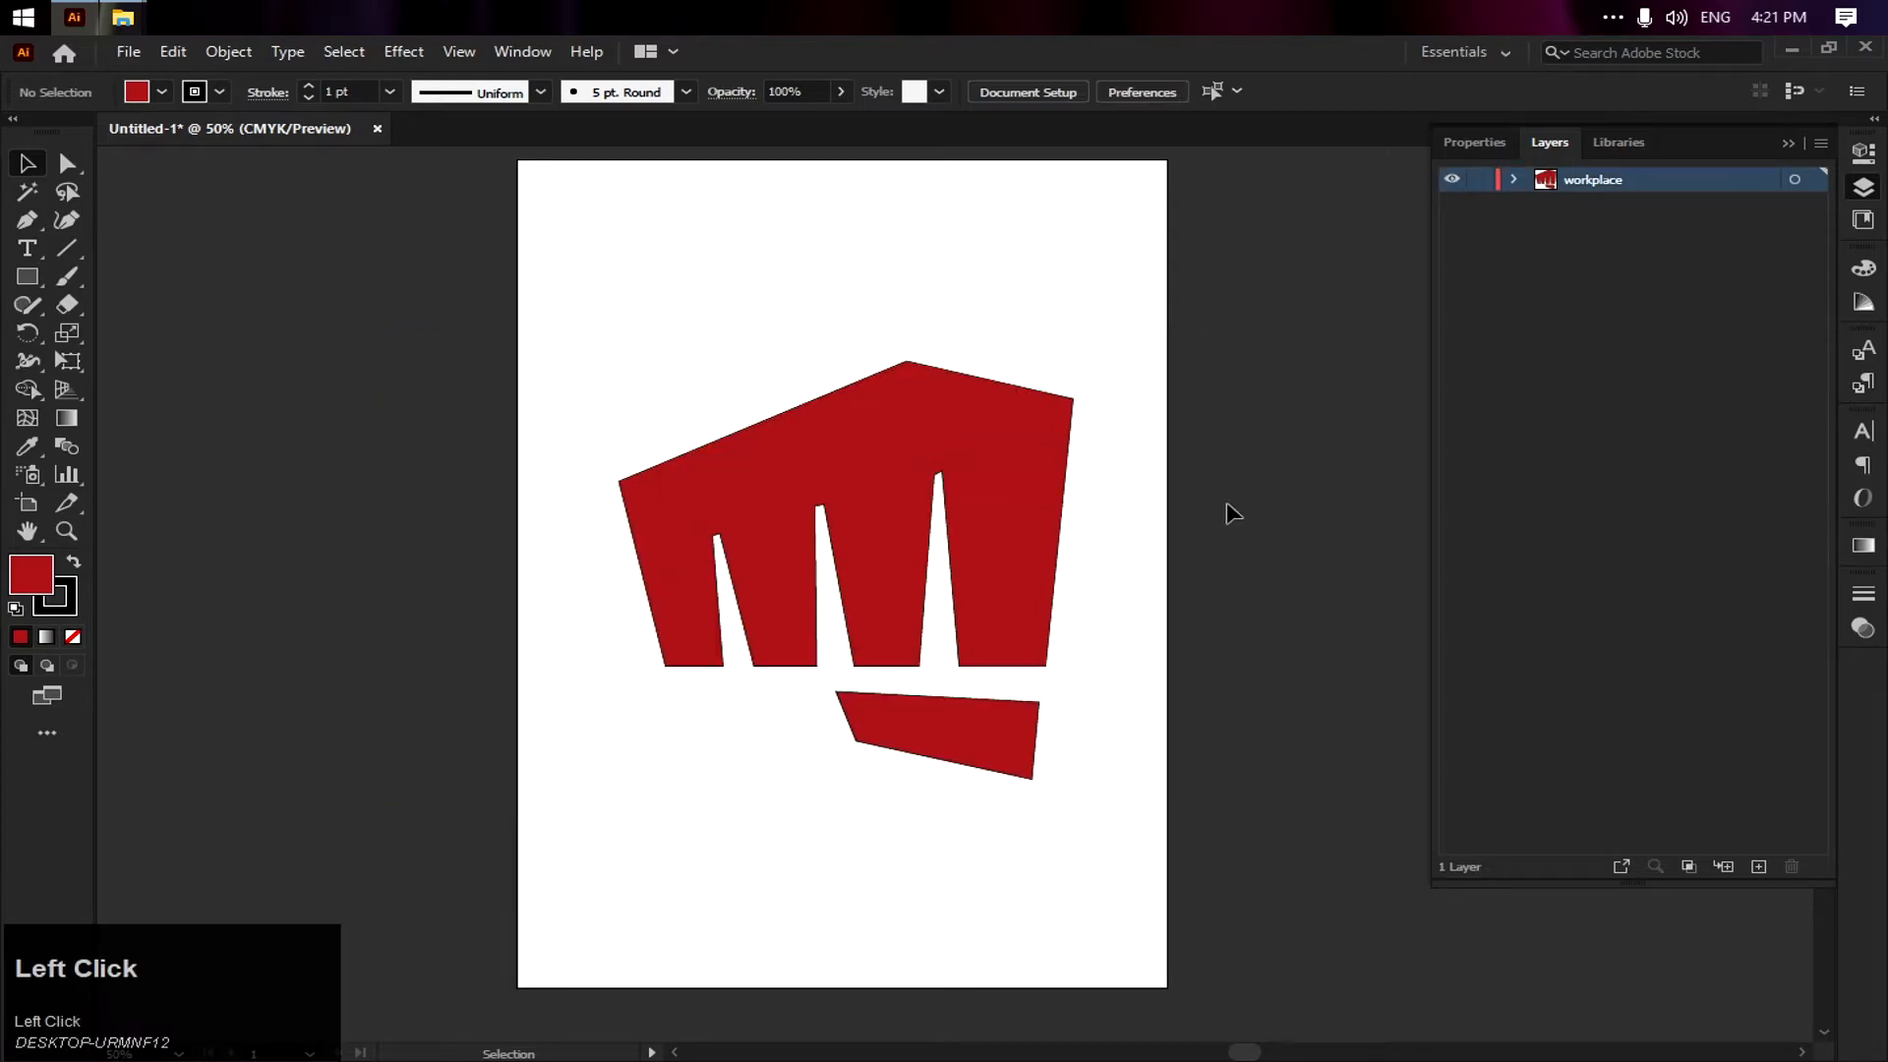
# Examine the two red fist shapes up close and deselect them
pyautogui.moveTo(439, 321); pyautogui.dragTo(1145, 813)
pyautogui.scroll(2, 1101, 729)
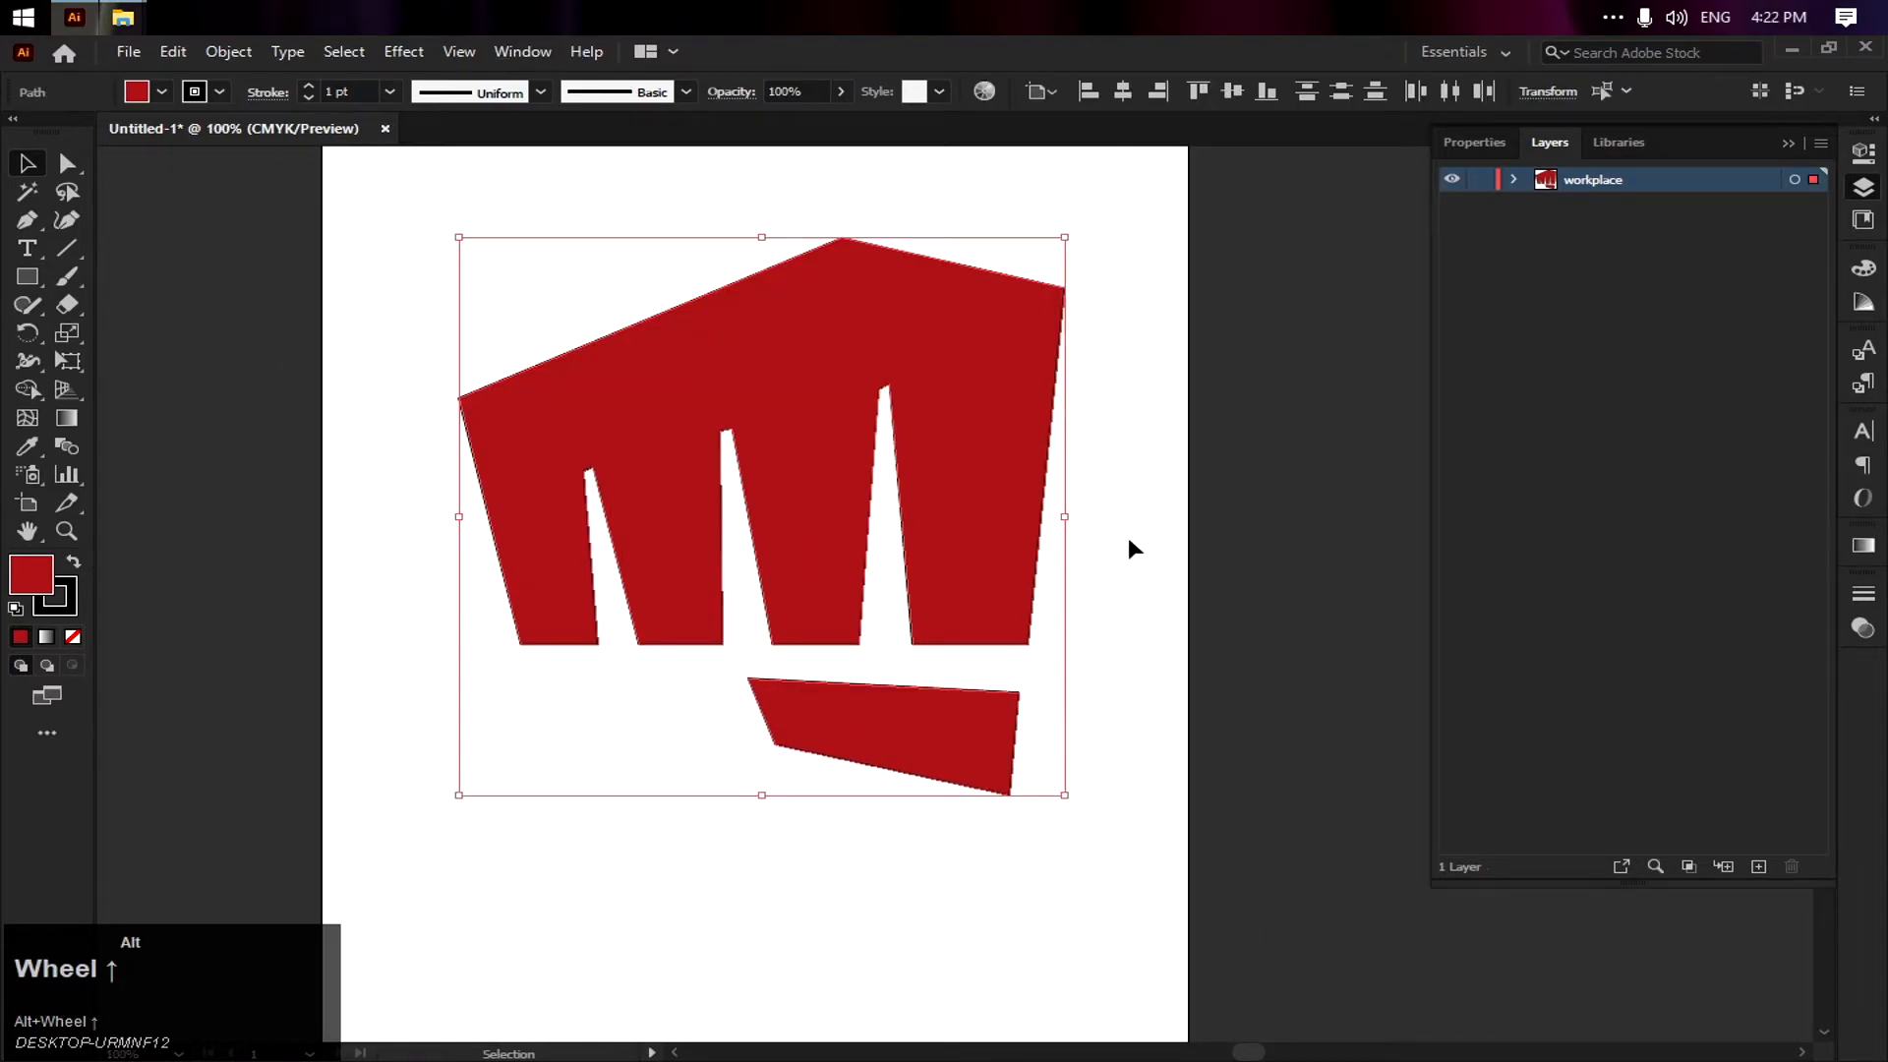
pyautogui.scroll(1, 1129, 539)
pyautogui.click(929, 413)
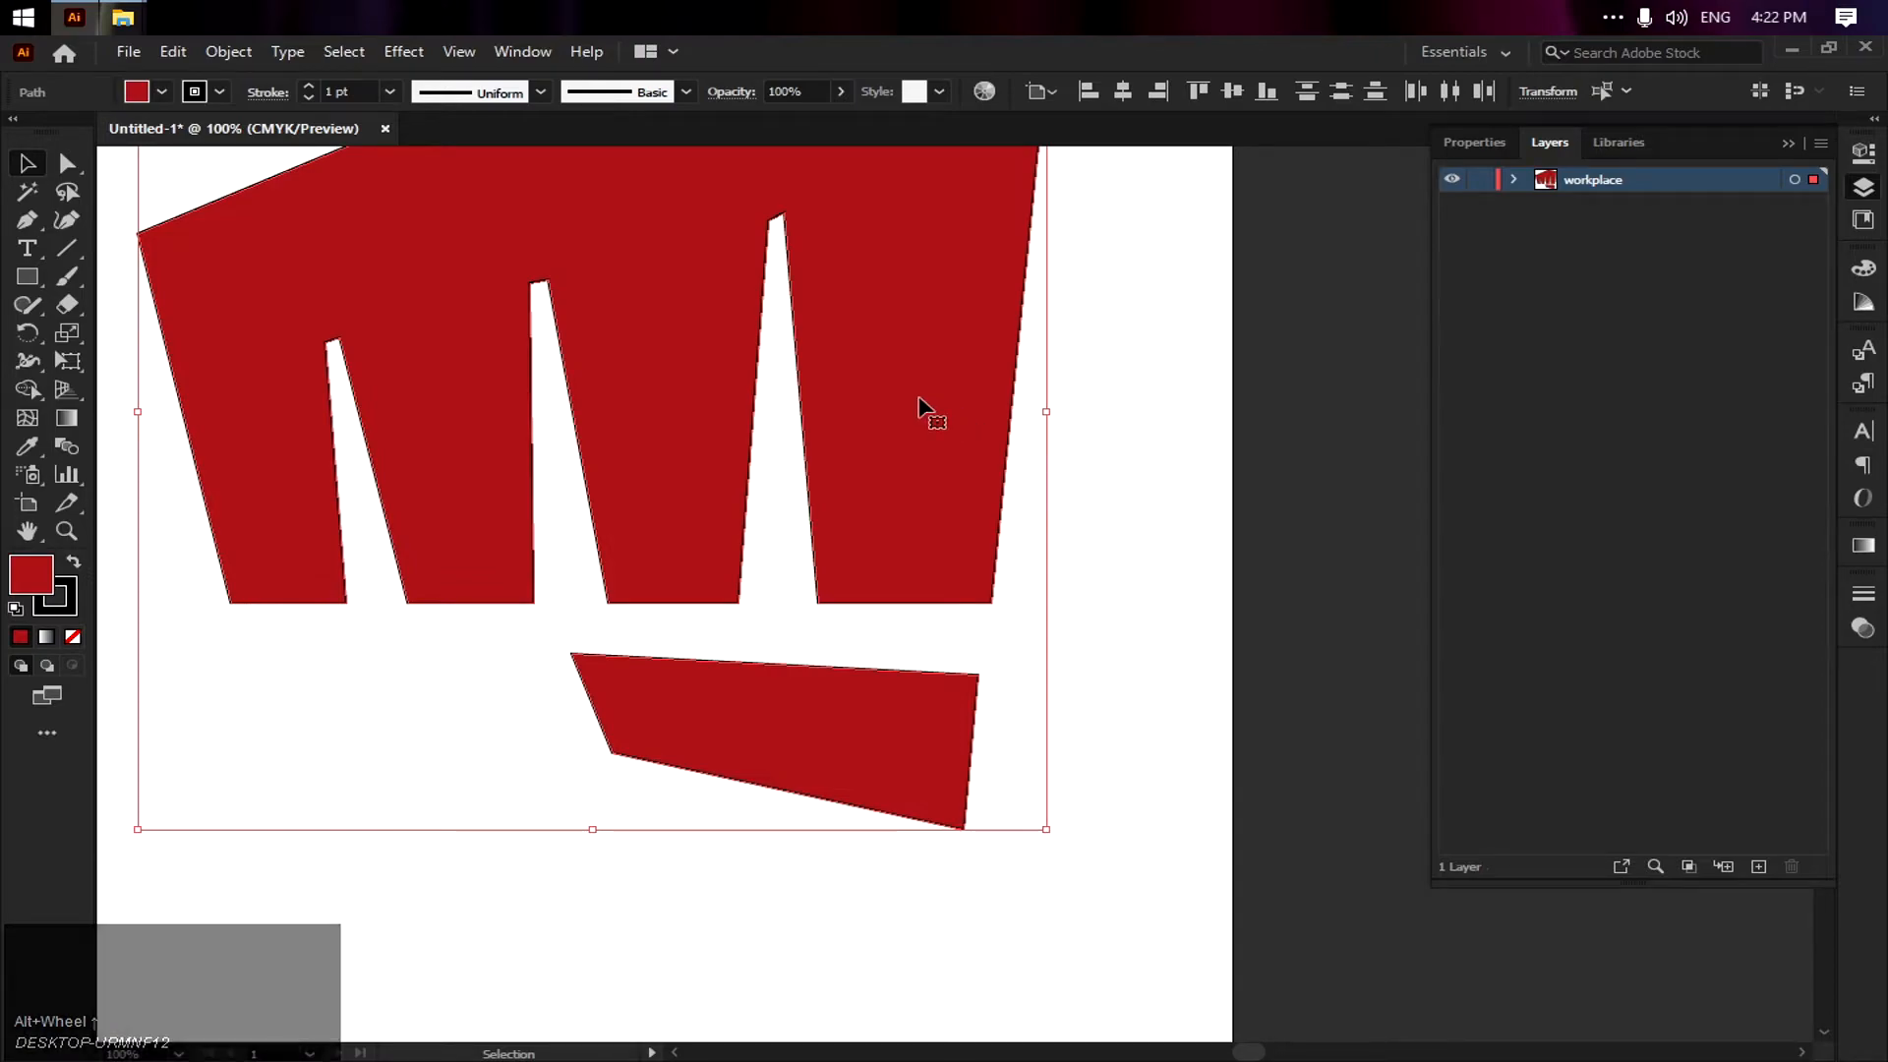
pyautogui.click(1146, 386)
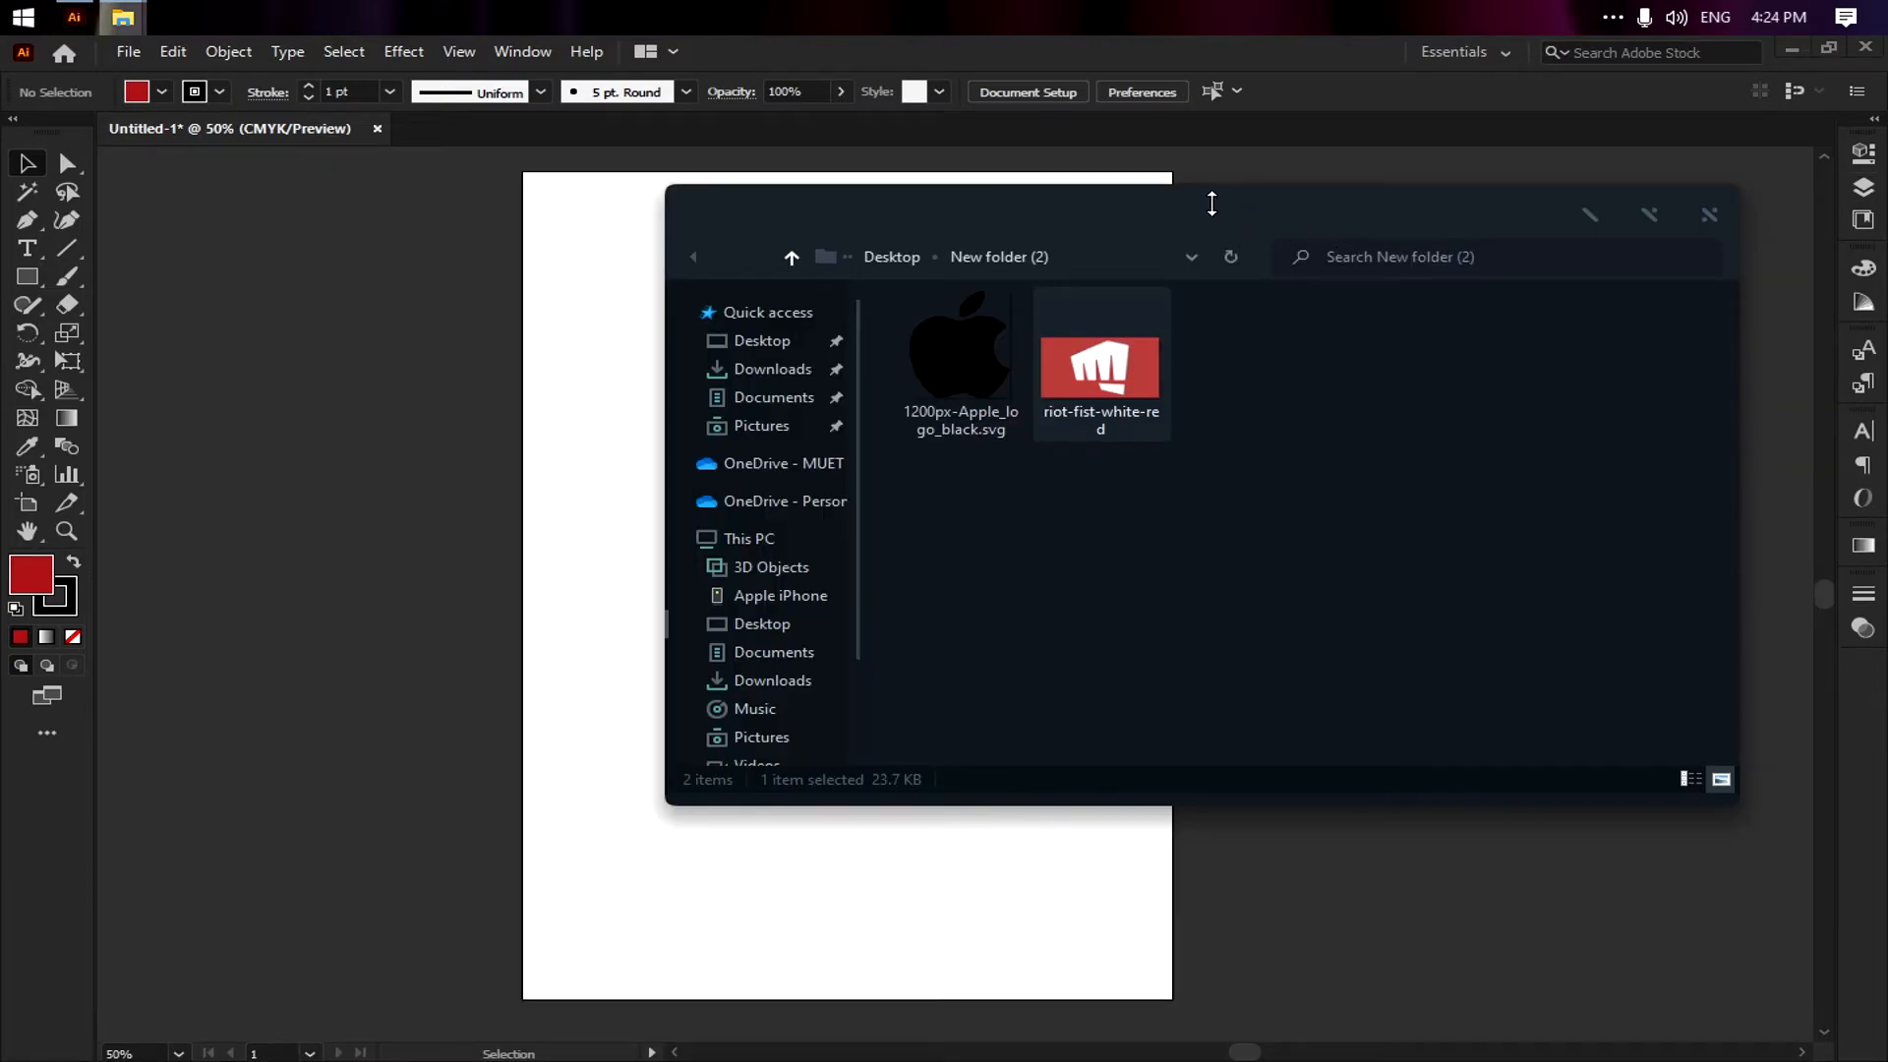
# Place the 1200px-Apple_logo_black.svg image from the New folder (2) folder into the Illustrator document
pyautogui.moveTo(1207, 229); pyautogui.dragTo(1331, 338)
pyautogui.moveTo(1113, 464); pyautogui.dragTo(717, 287)
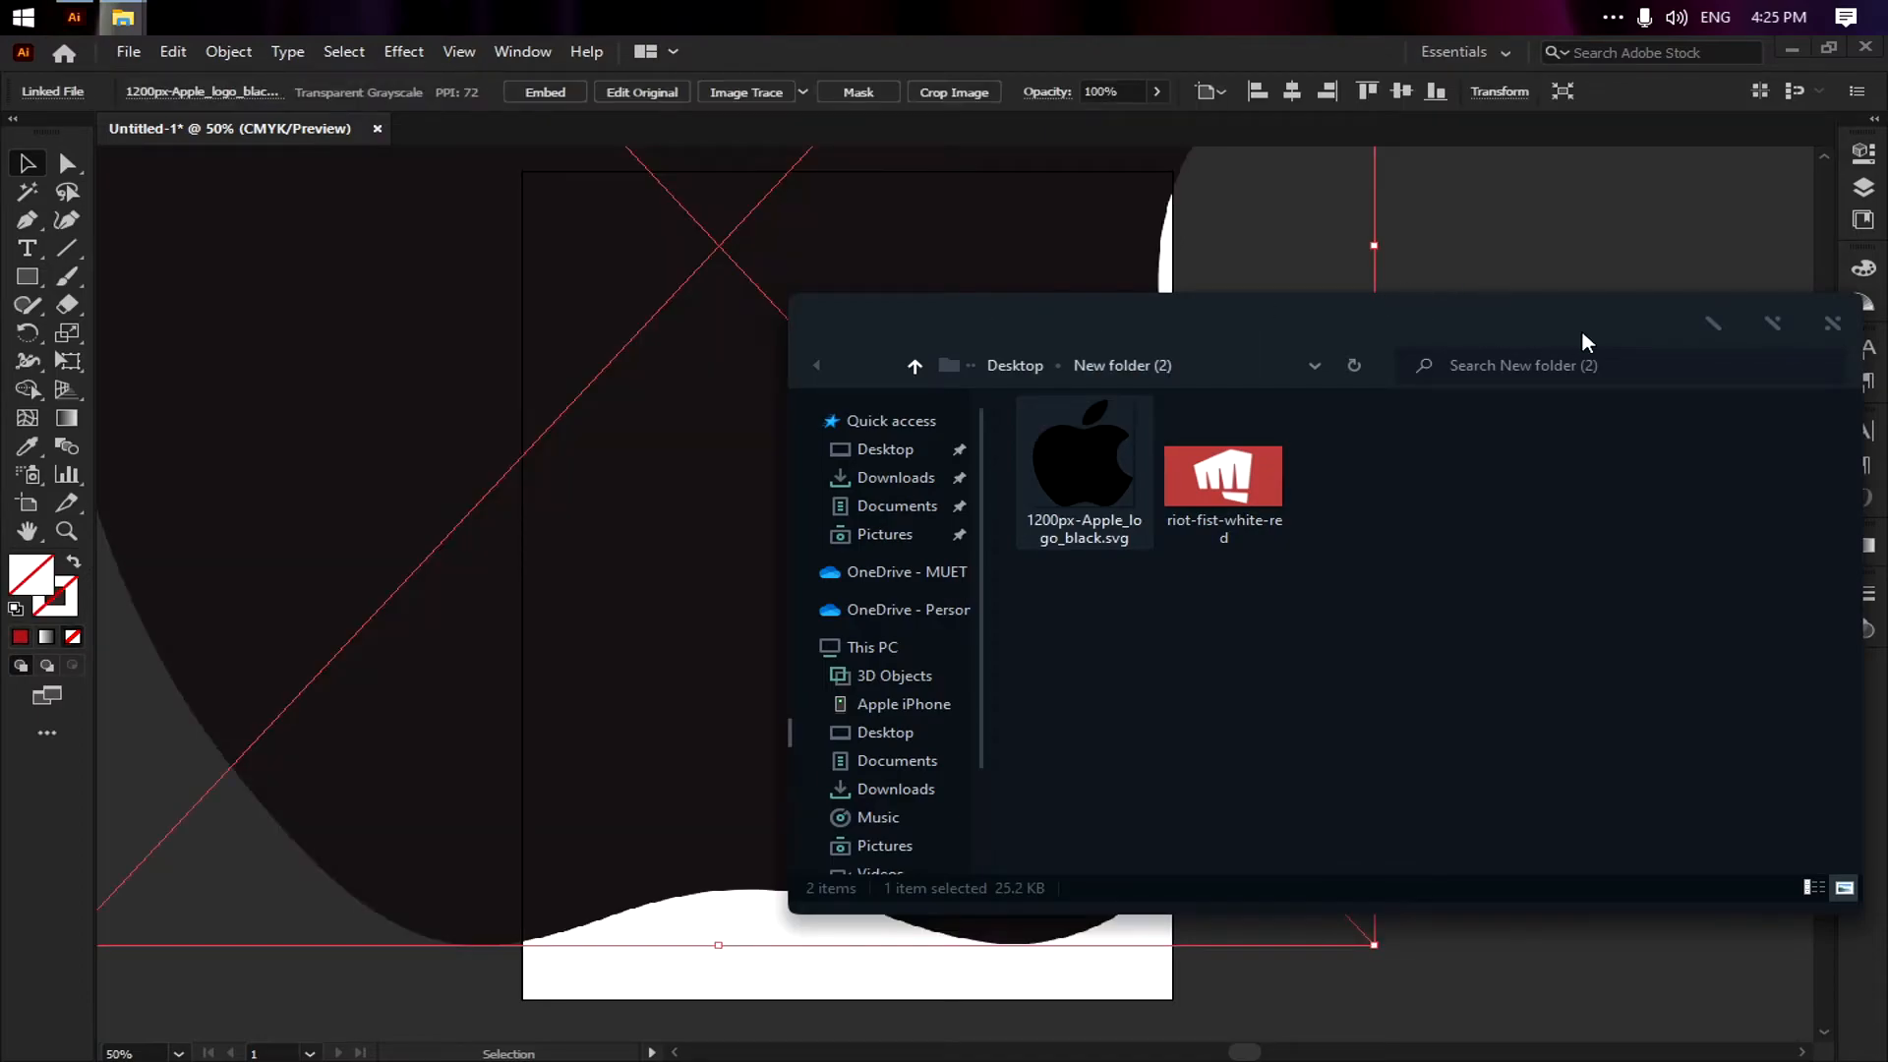
pyautogui.click(1711, 325)
# Scale the Apple logo image down proportionally around its center and move it fully onto the upper middle of the artboard
pyautogui.scroll(-5, 742, 295)
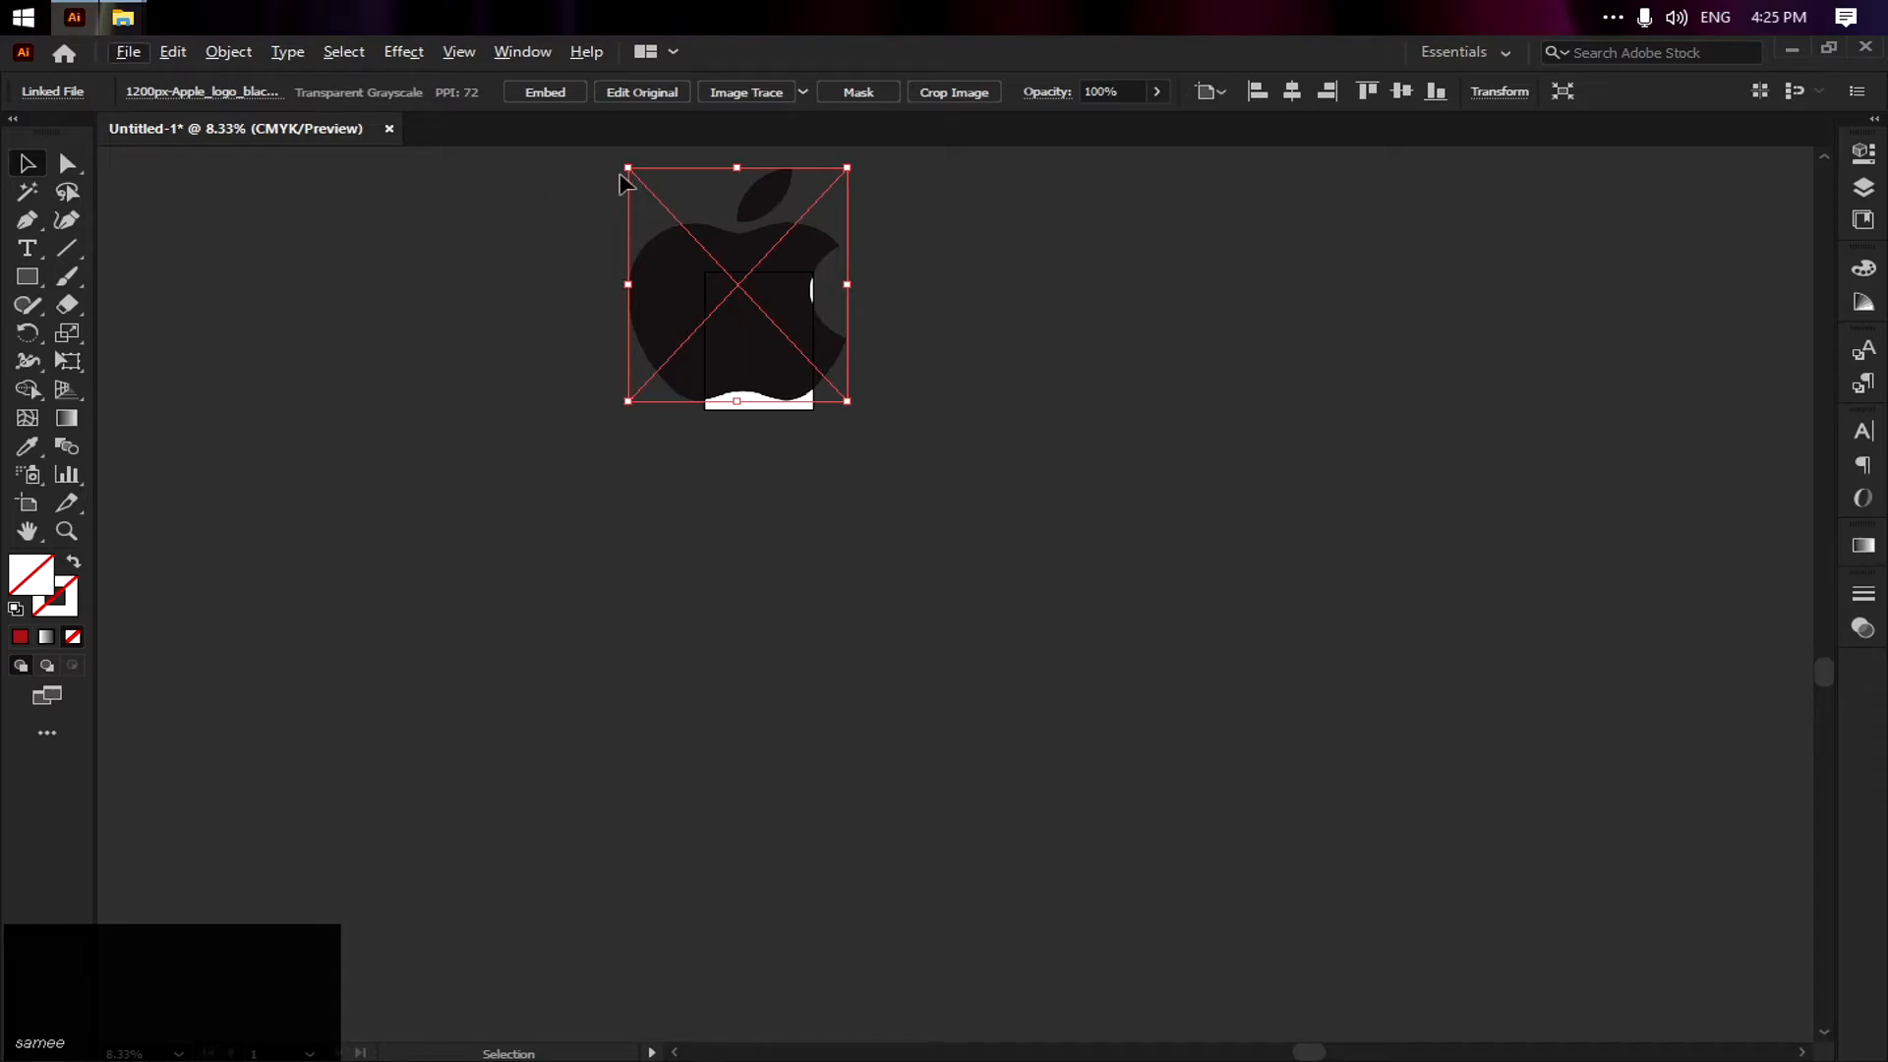
pyautogui.press('shift')
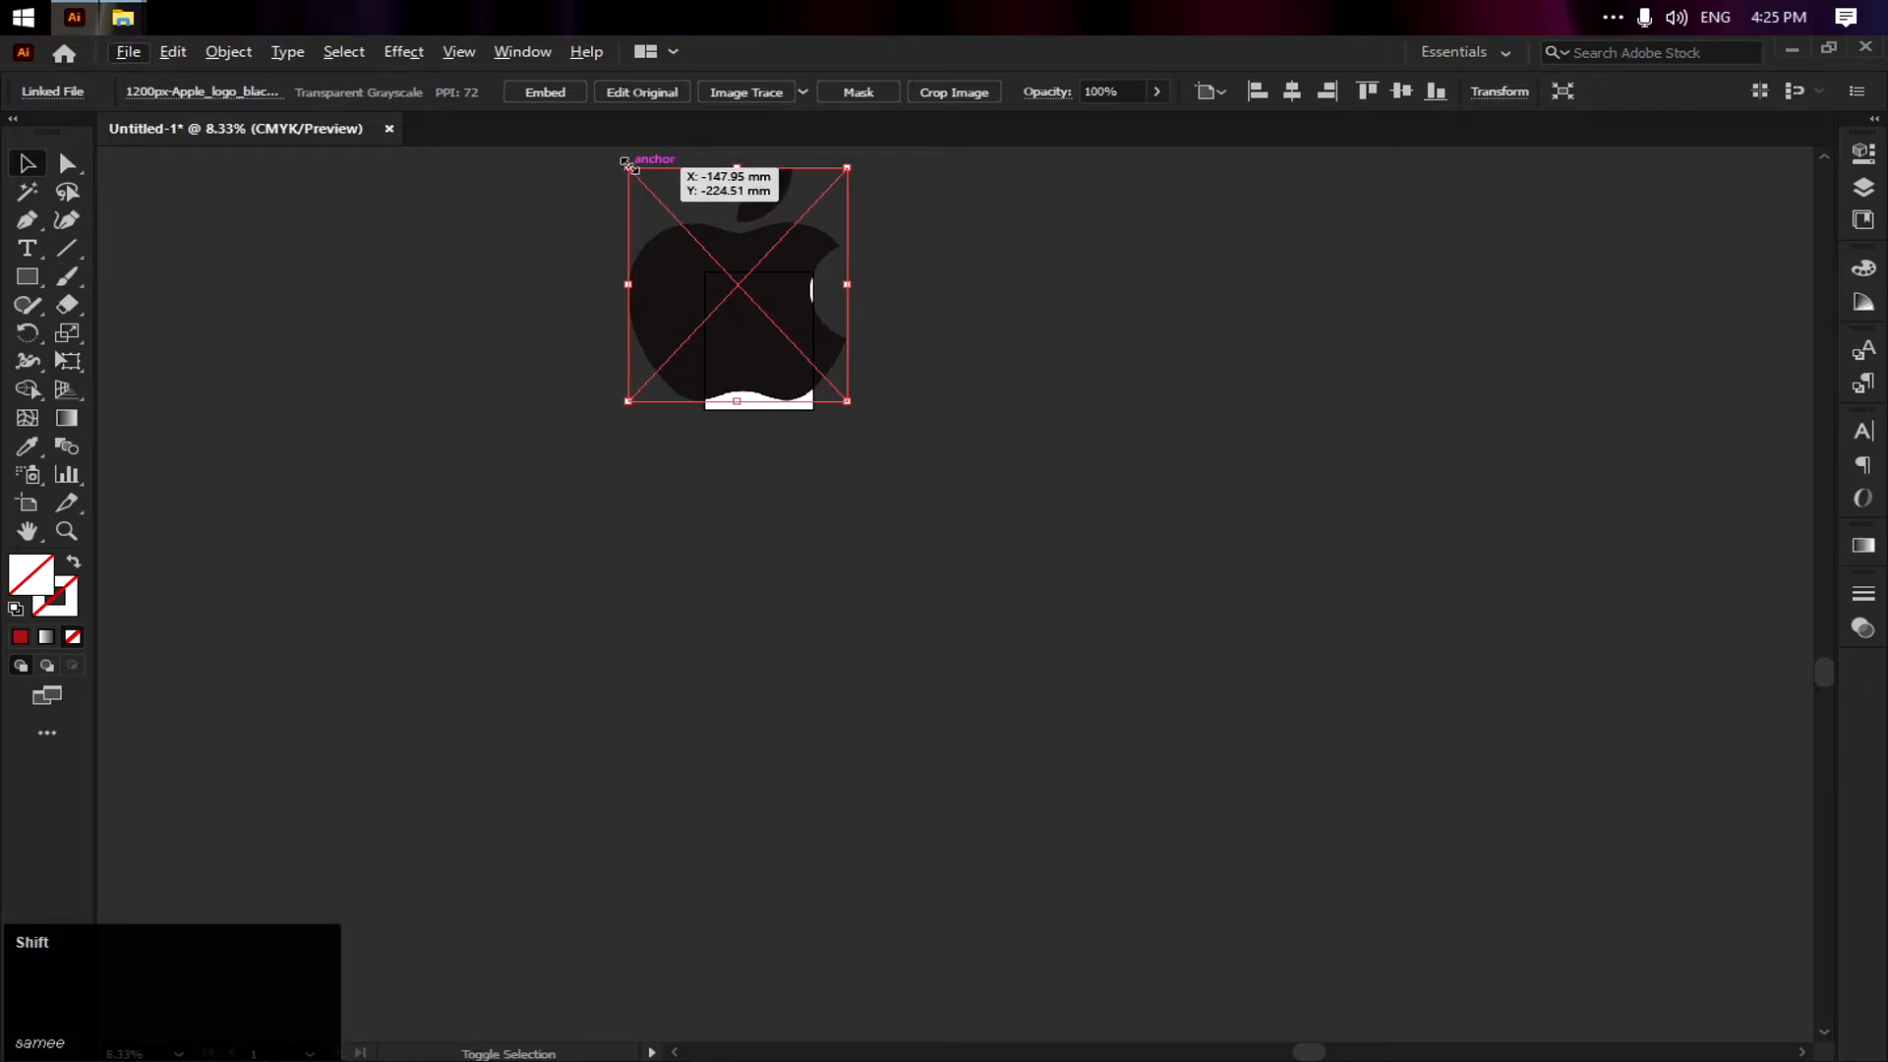
pyautogui.press('alt')
pyautogui.moveTo(629, 164); pyautogui.dragTo(675, 261)
pyautogui.press('alt')
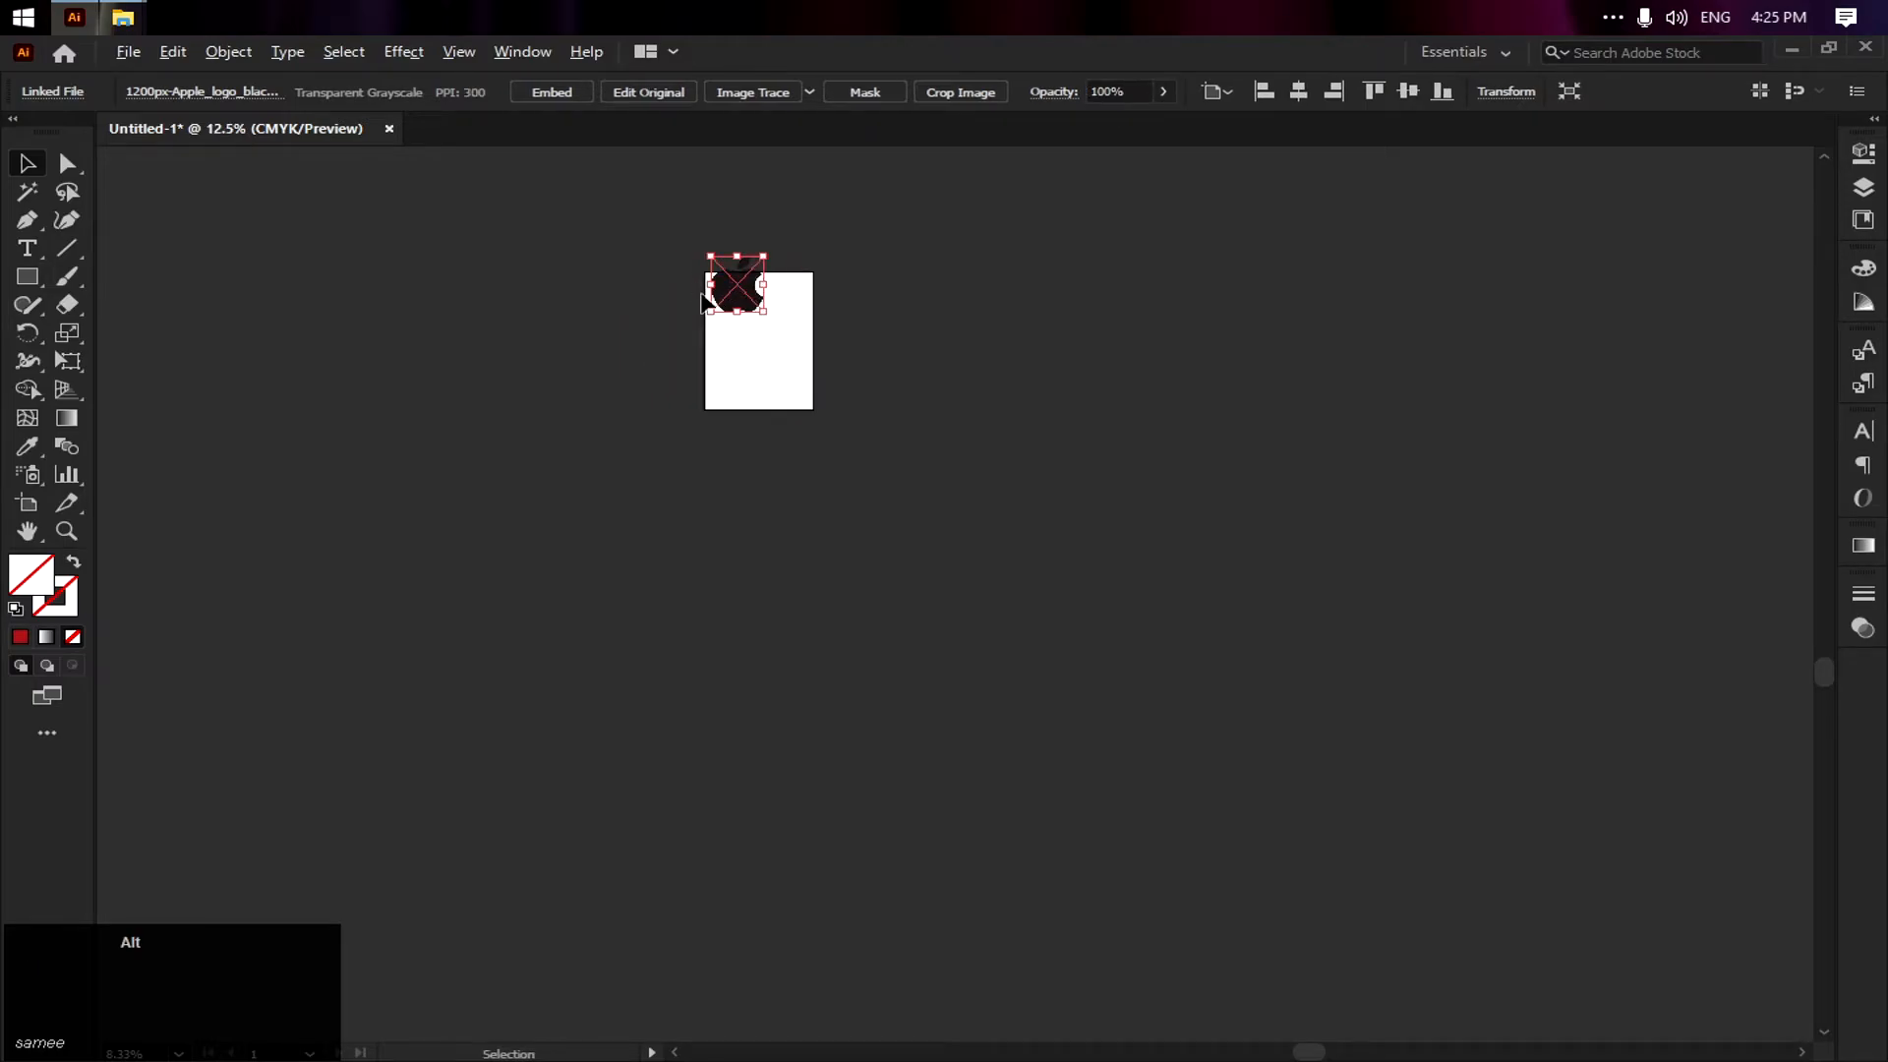
pyautogui.scroll(5, 702, 280)
pyautogui.moveTo(875, 246); pyautogui.dragTo(1015, 494)
pyautogui.click(1365, 413)
pyautogui.scroll(1, 1340, 409)
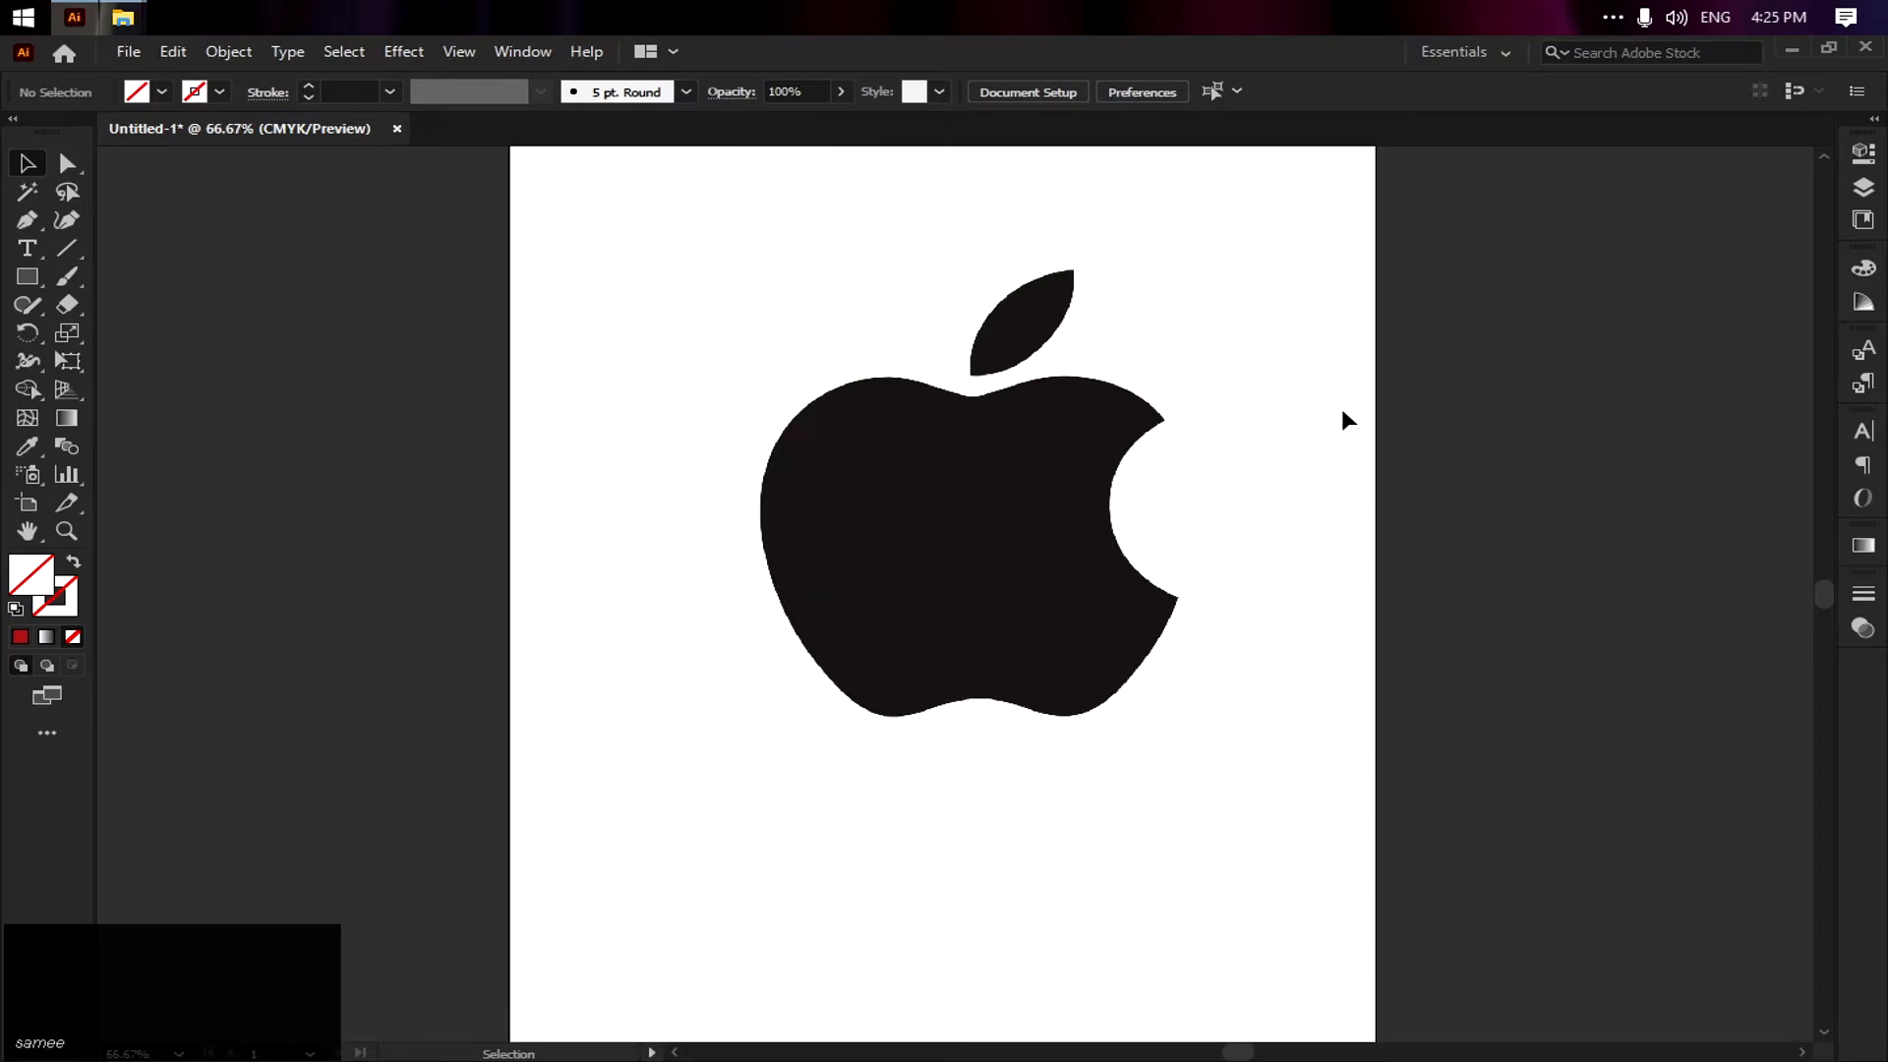
pyautogui.scroll(1, 1317, 523)
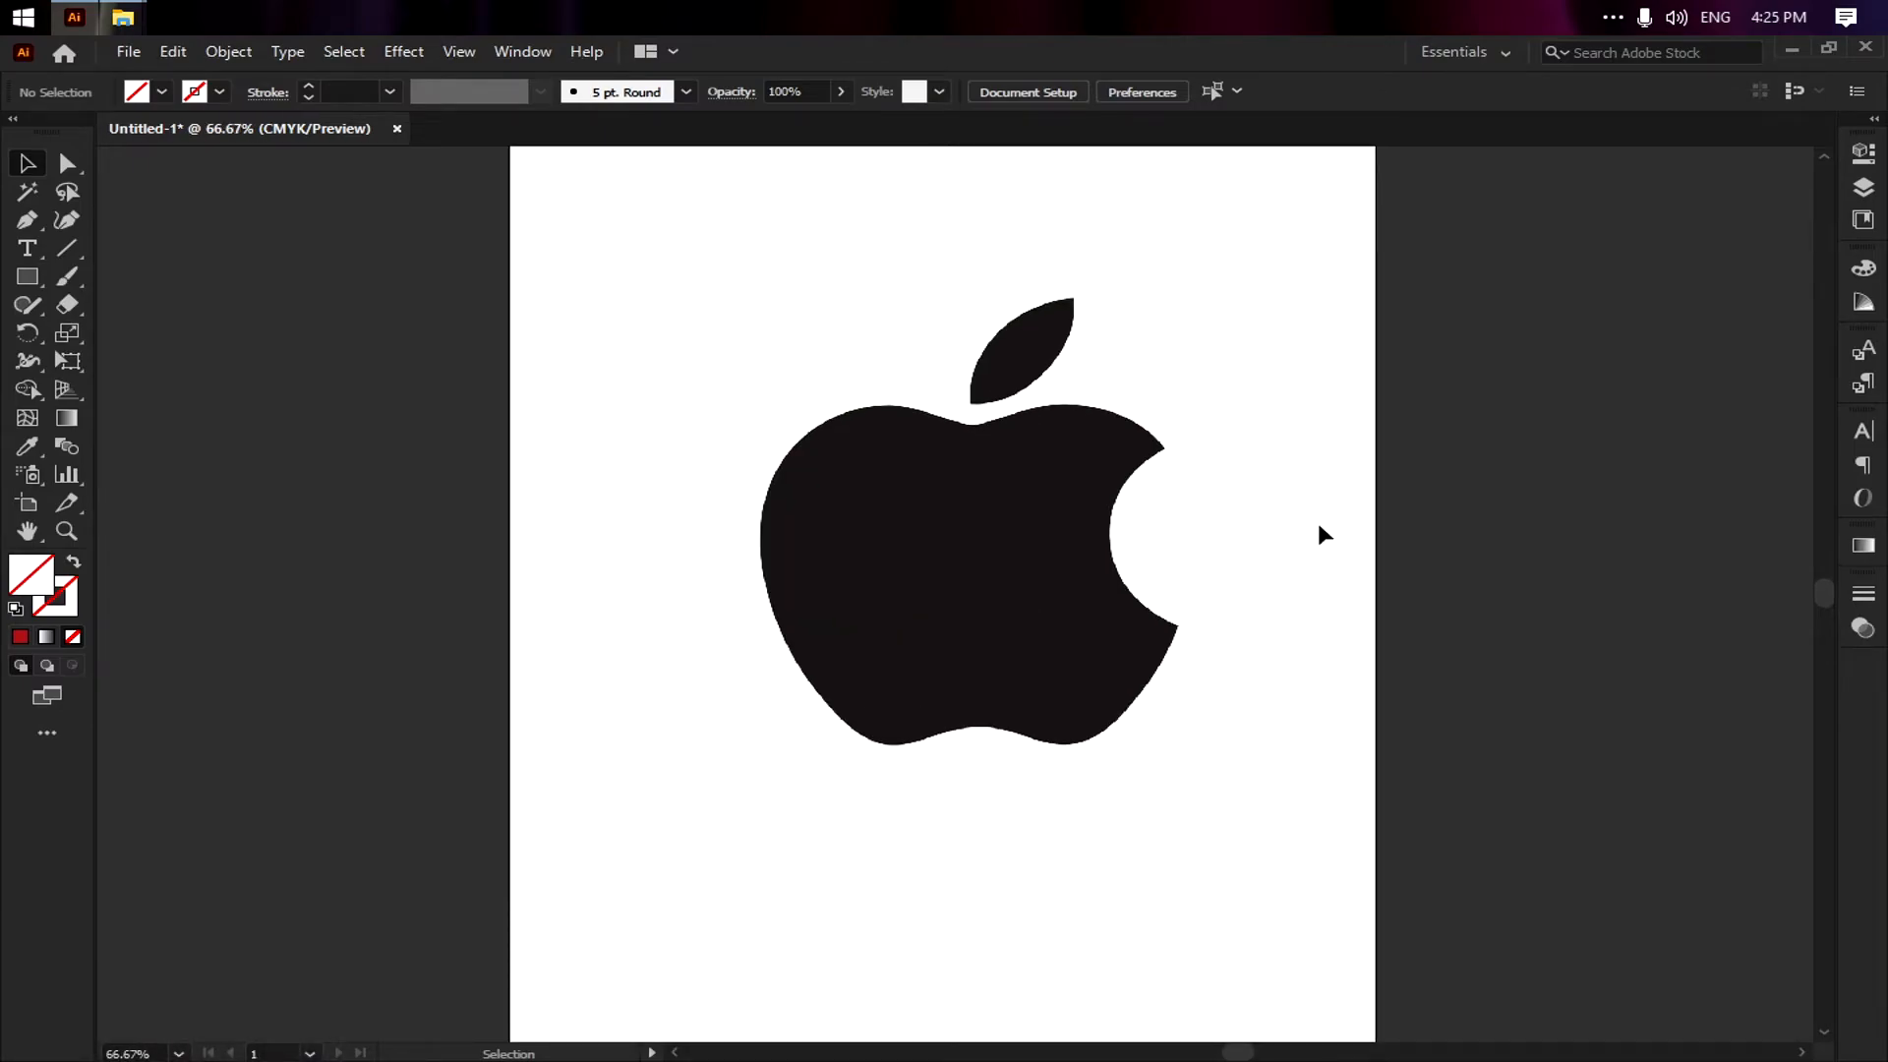
# Add a new layer above the workplace layer that holds the Apple logo image
pyautogui.click(1020, 540)
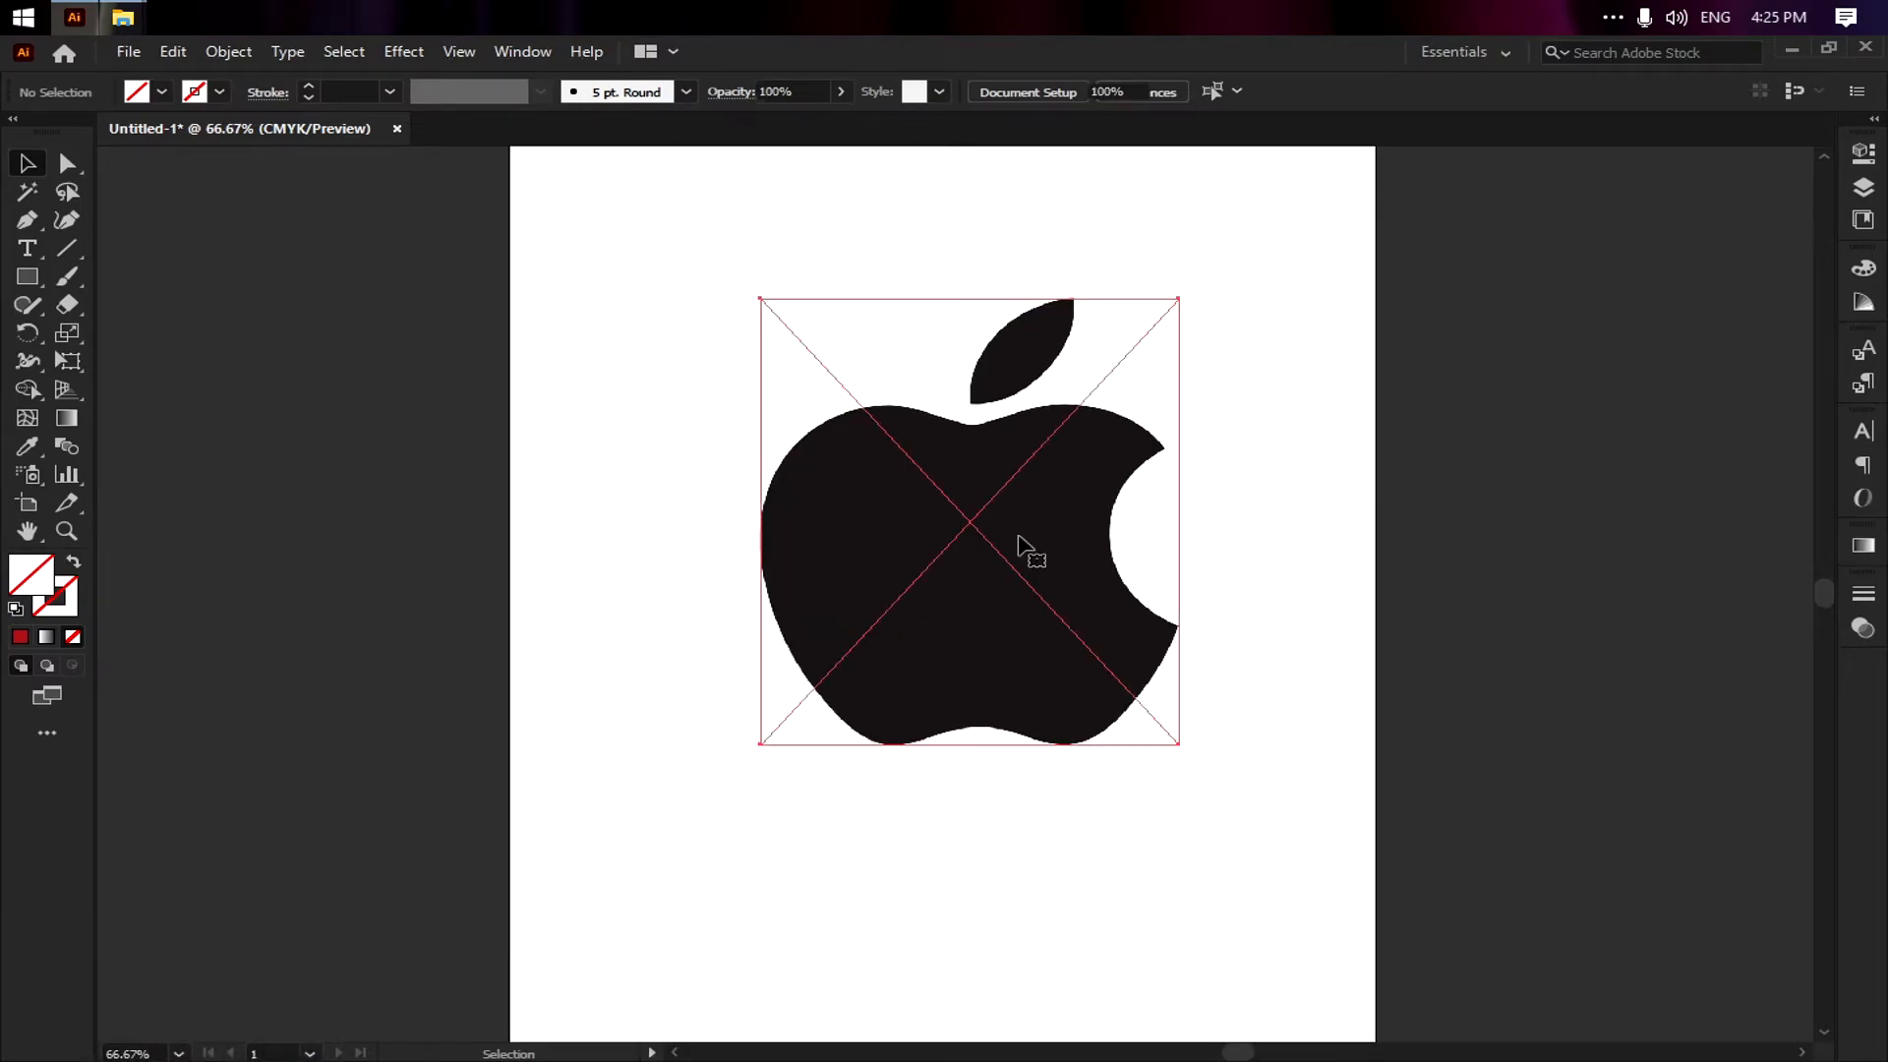
pyautogui.click(1863, 187)
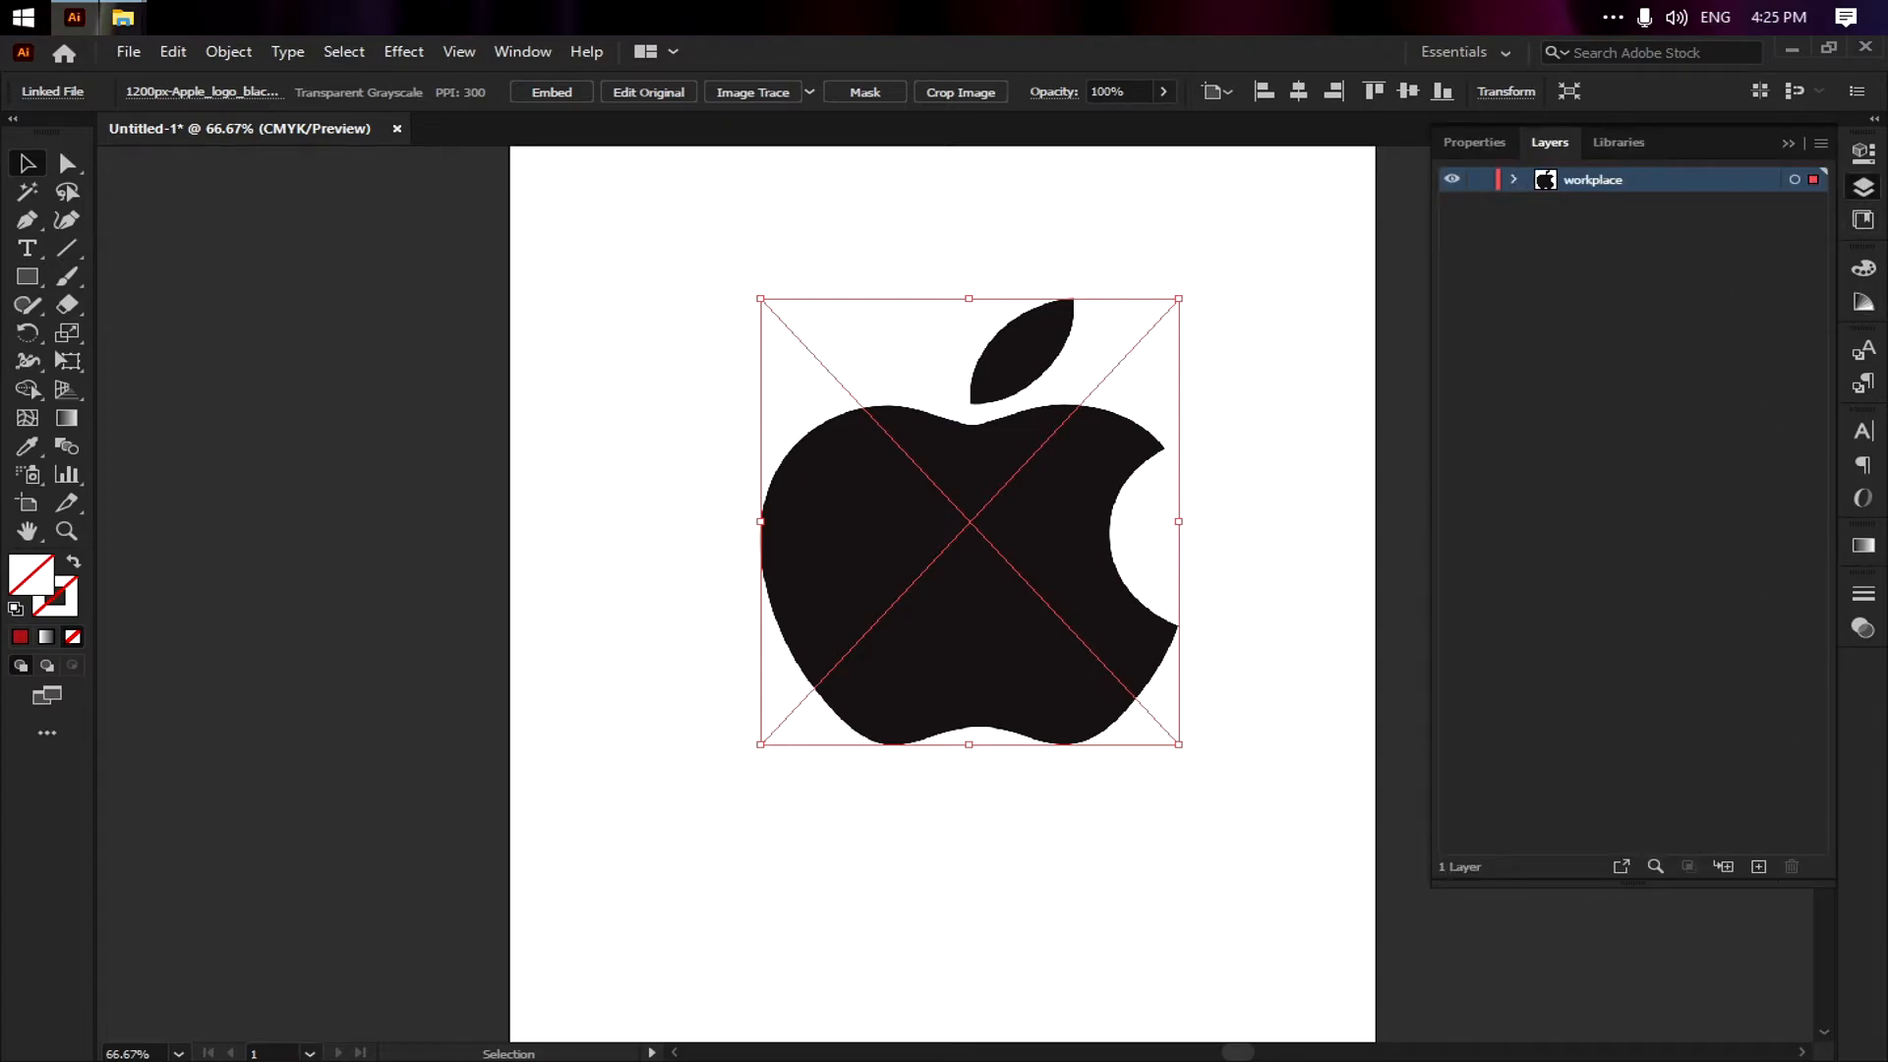
pyautogui.click(1759, 866)
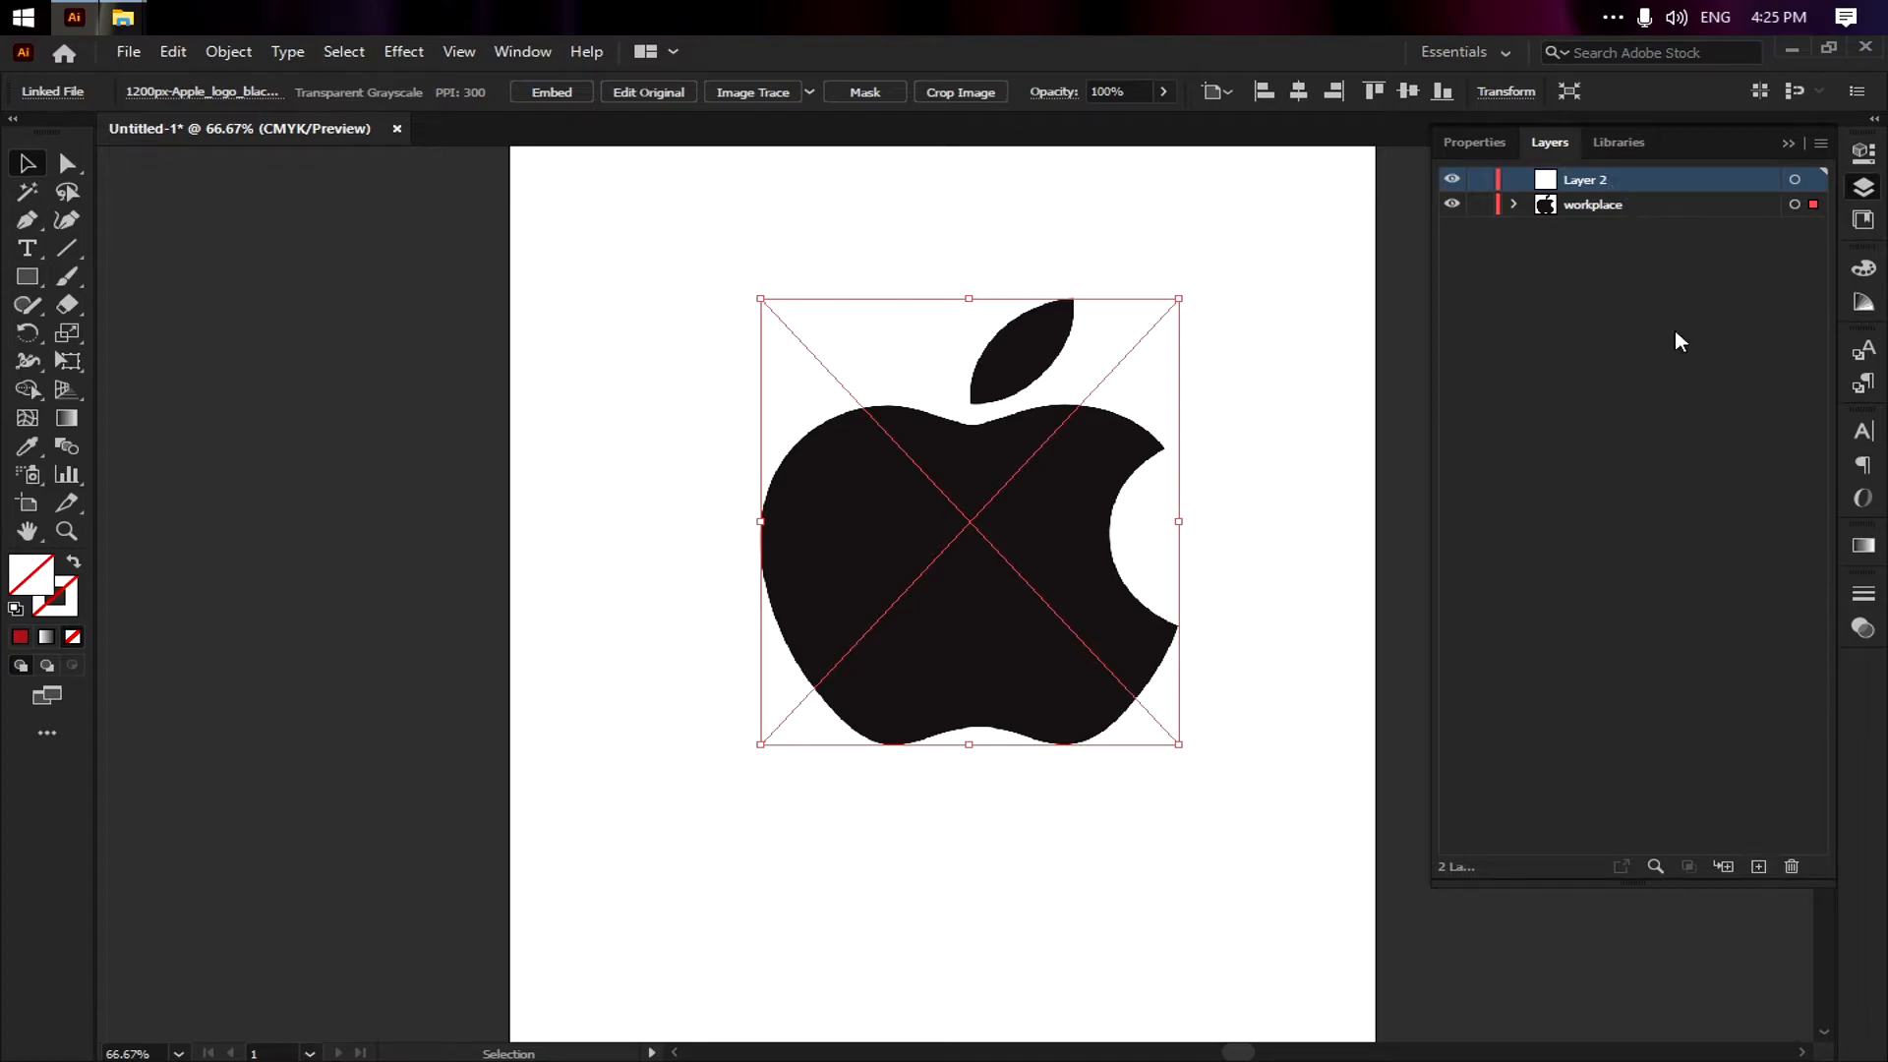
# Turn the workplace layer holding the Apple logo into a locked, dimmed template layer
pyautogui.click(1620, 208)
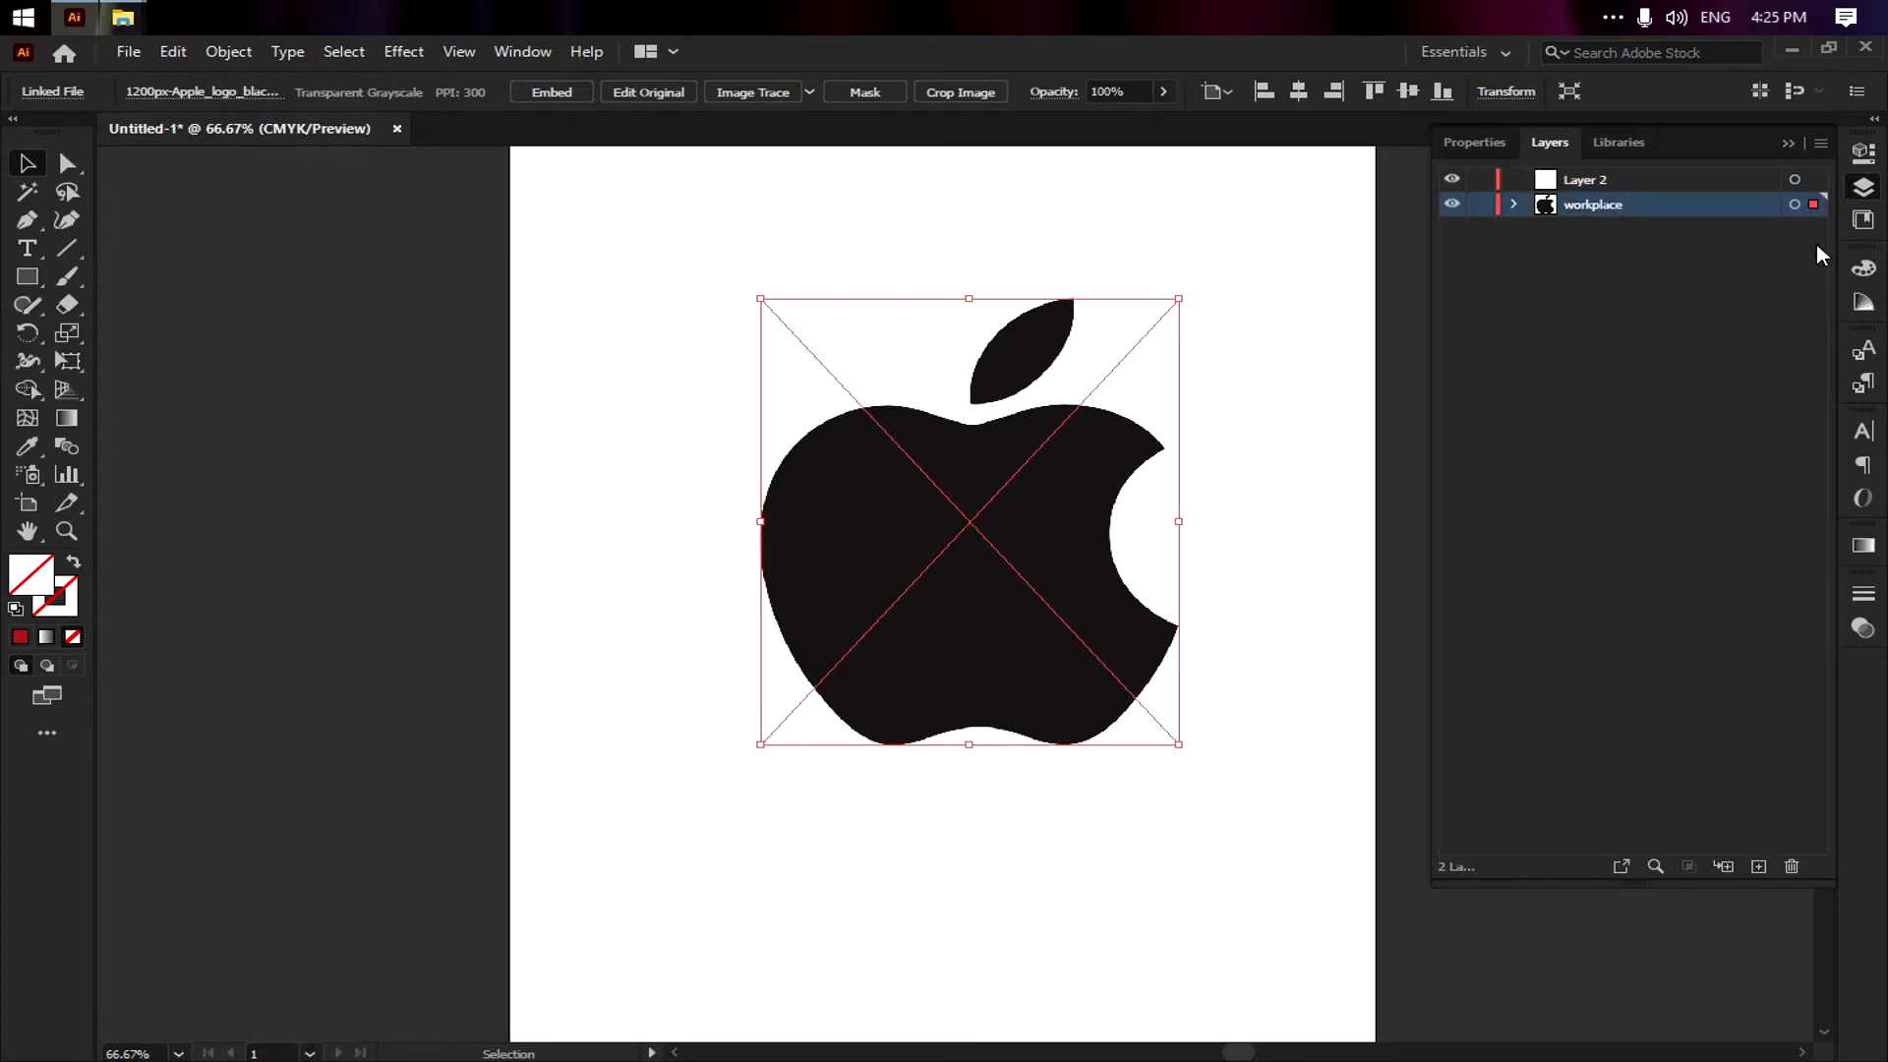
pyautogui.click(1820, 144)
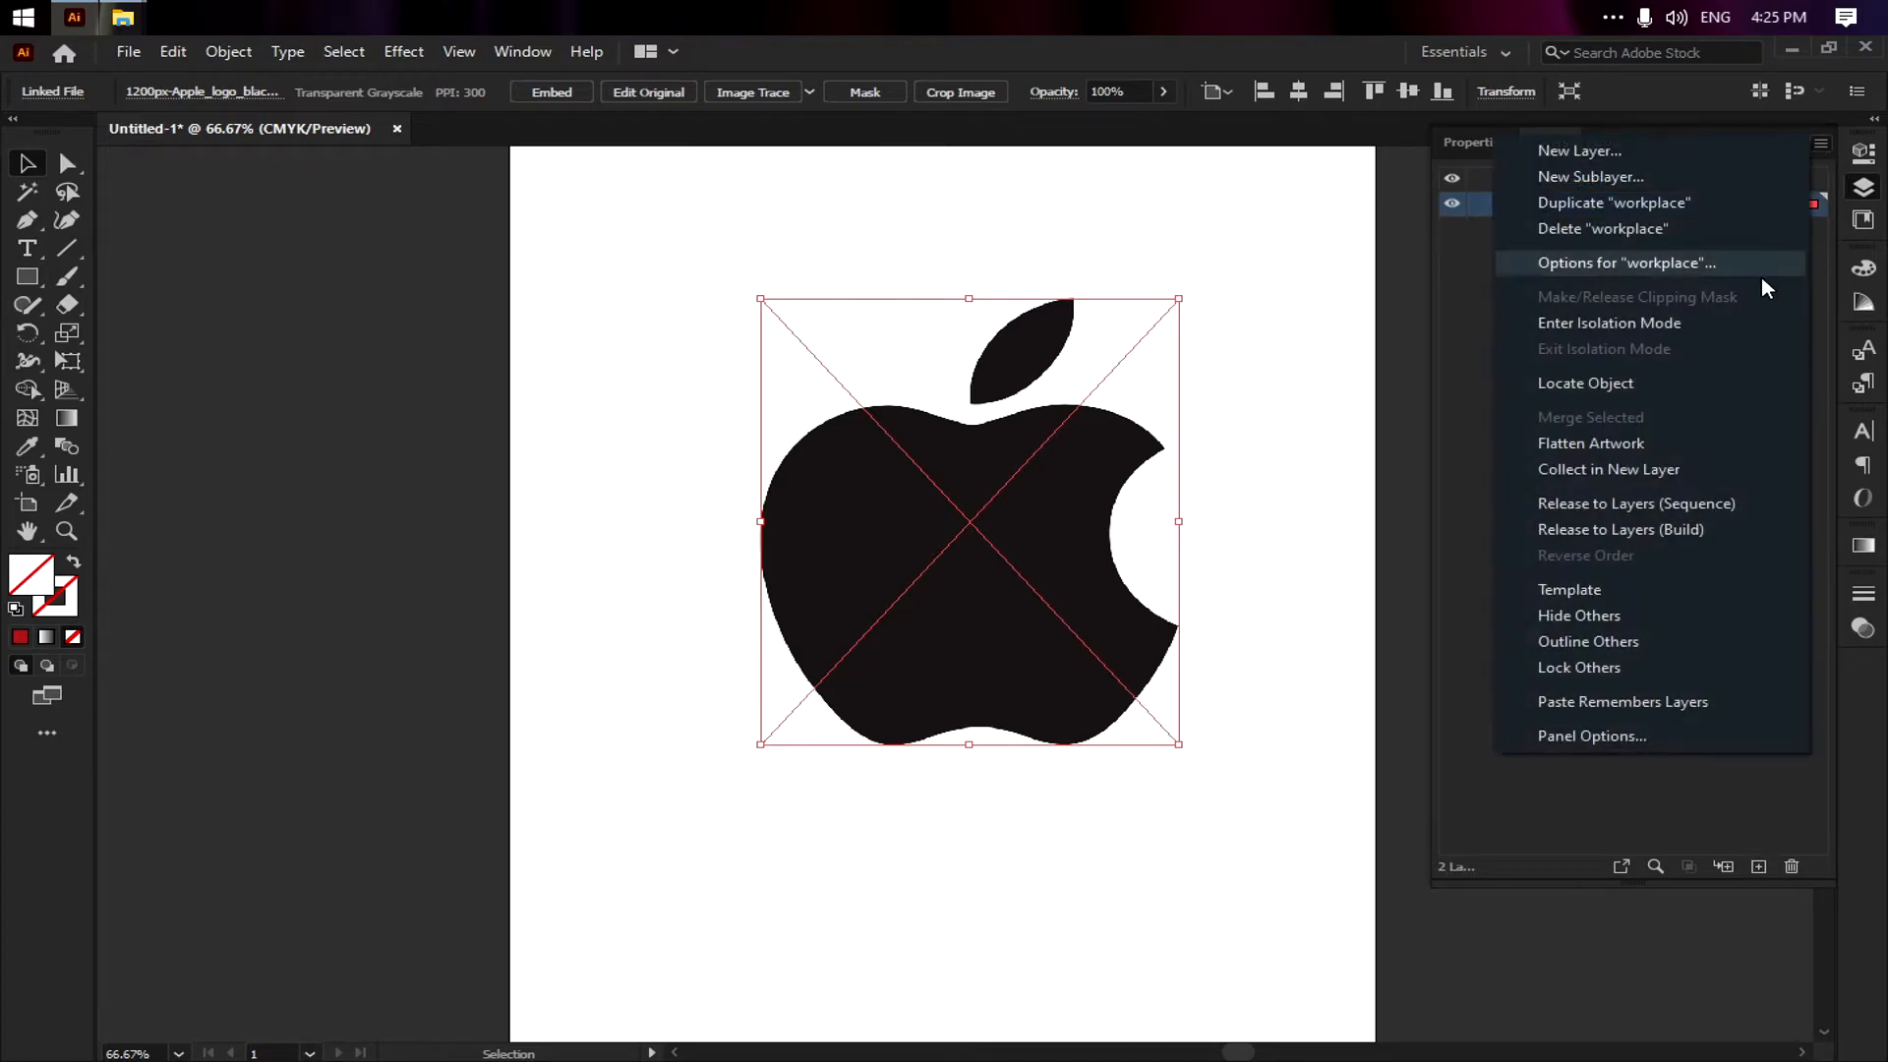
pyautogui.click(1622, 587)
pyautogui.scroll(2, 1179, 413)
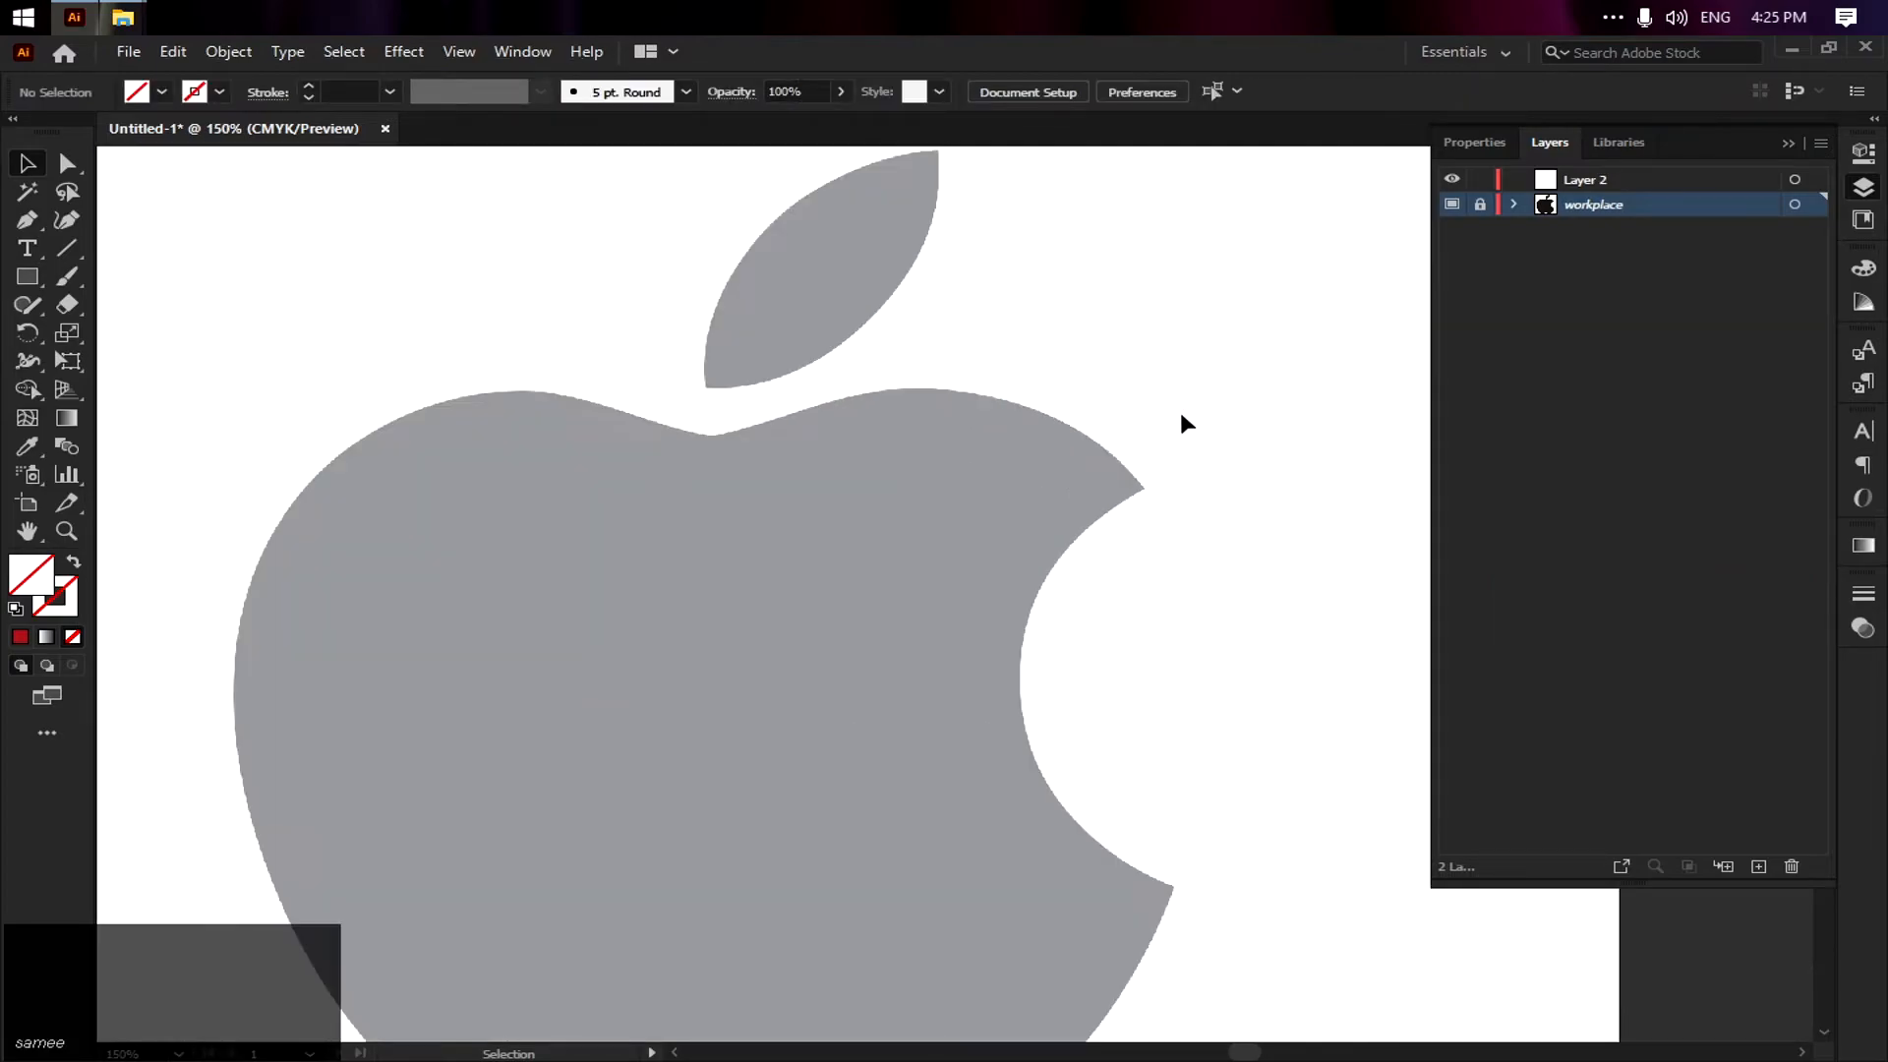
pyautogui.scroll(-1, 1093, 435)
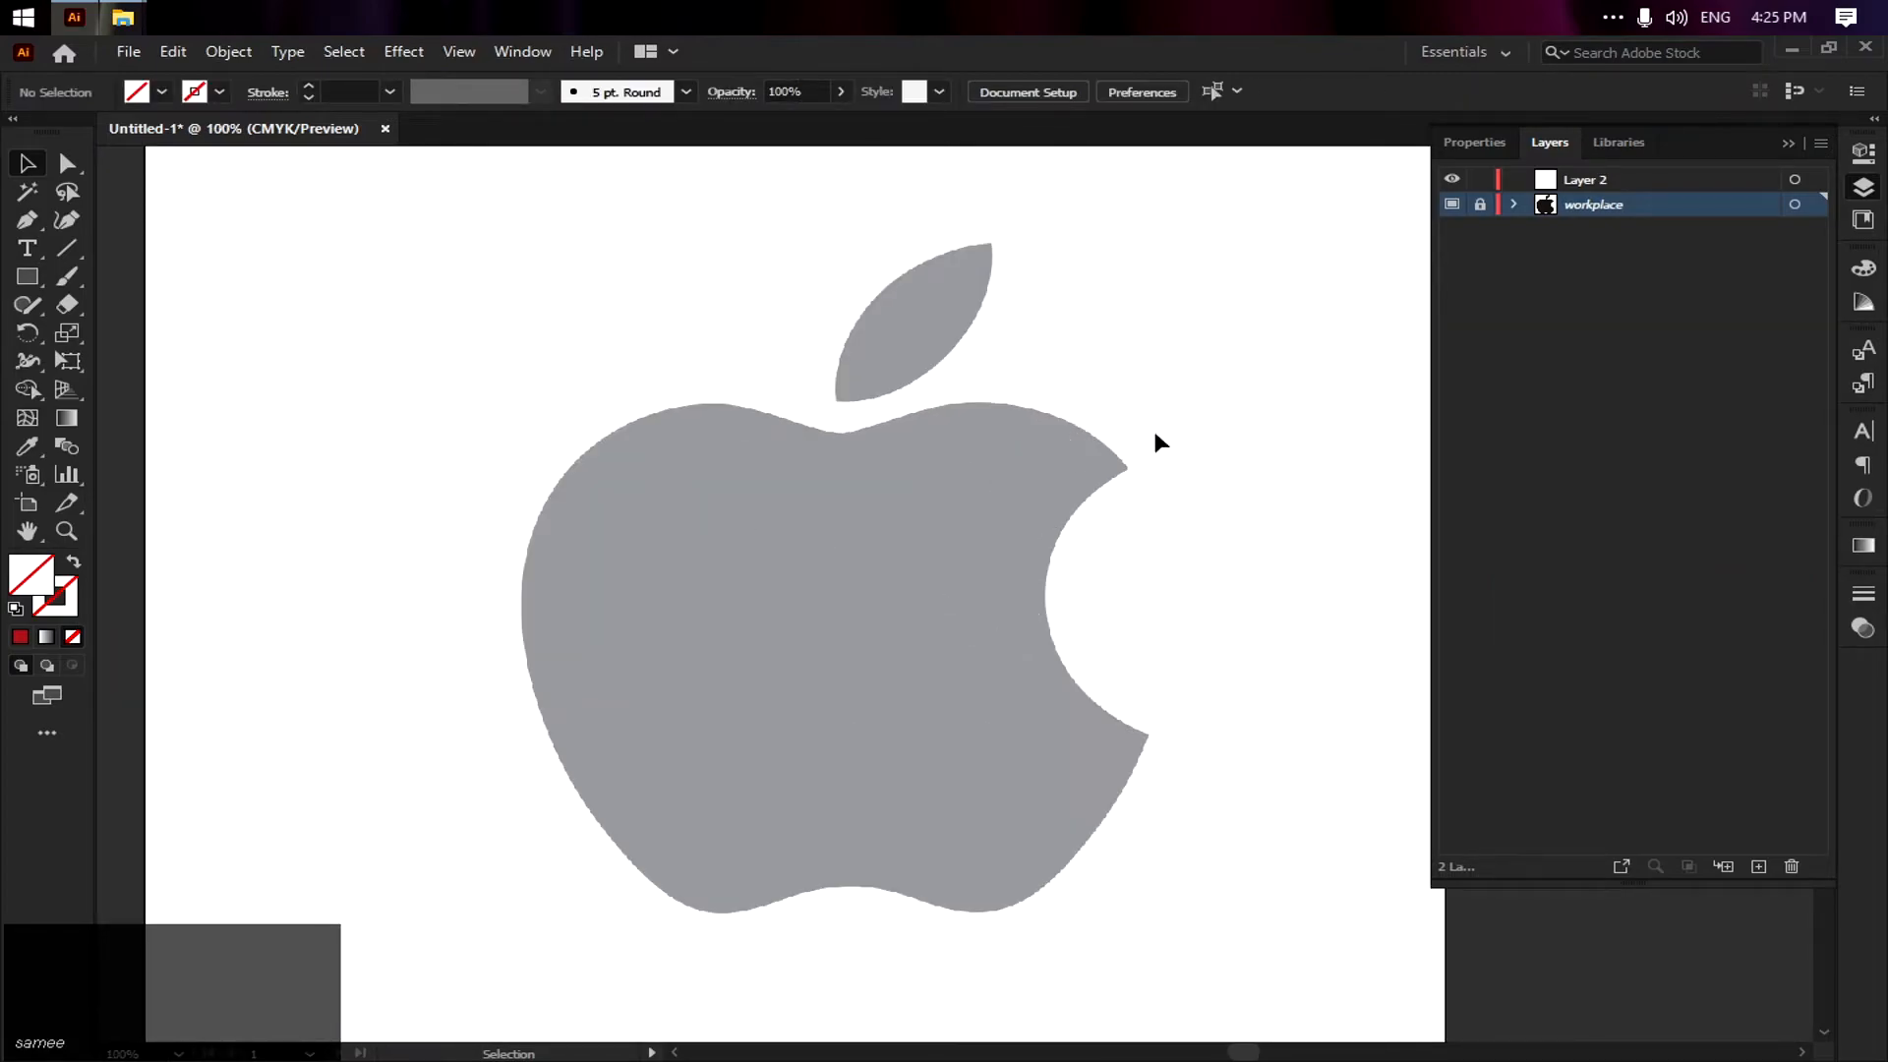
pyautogui.click(1786, 143)
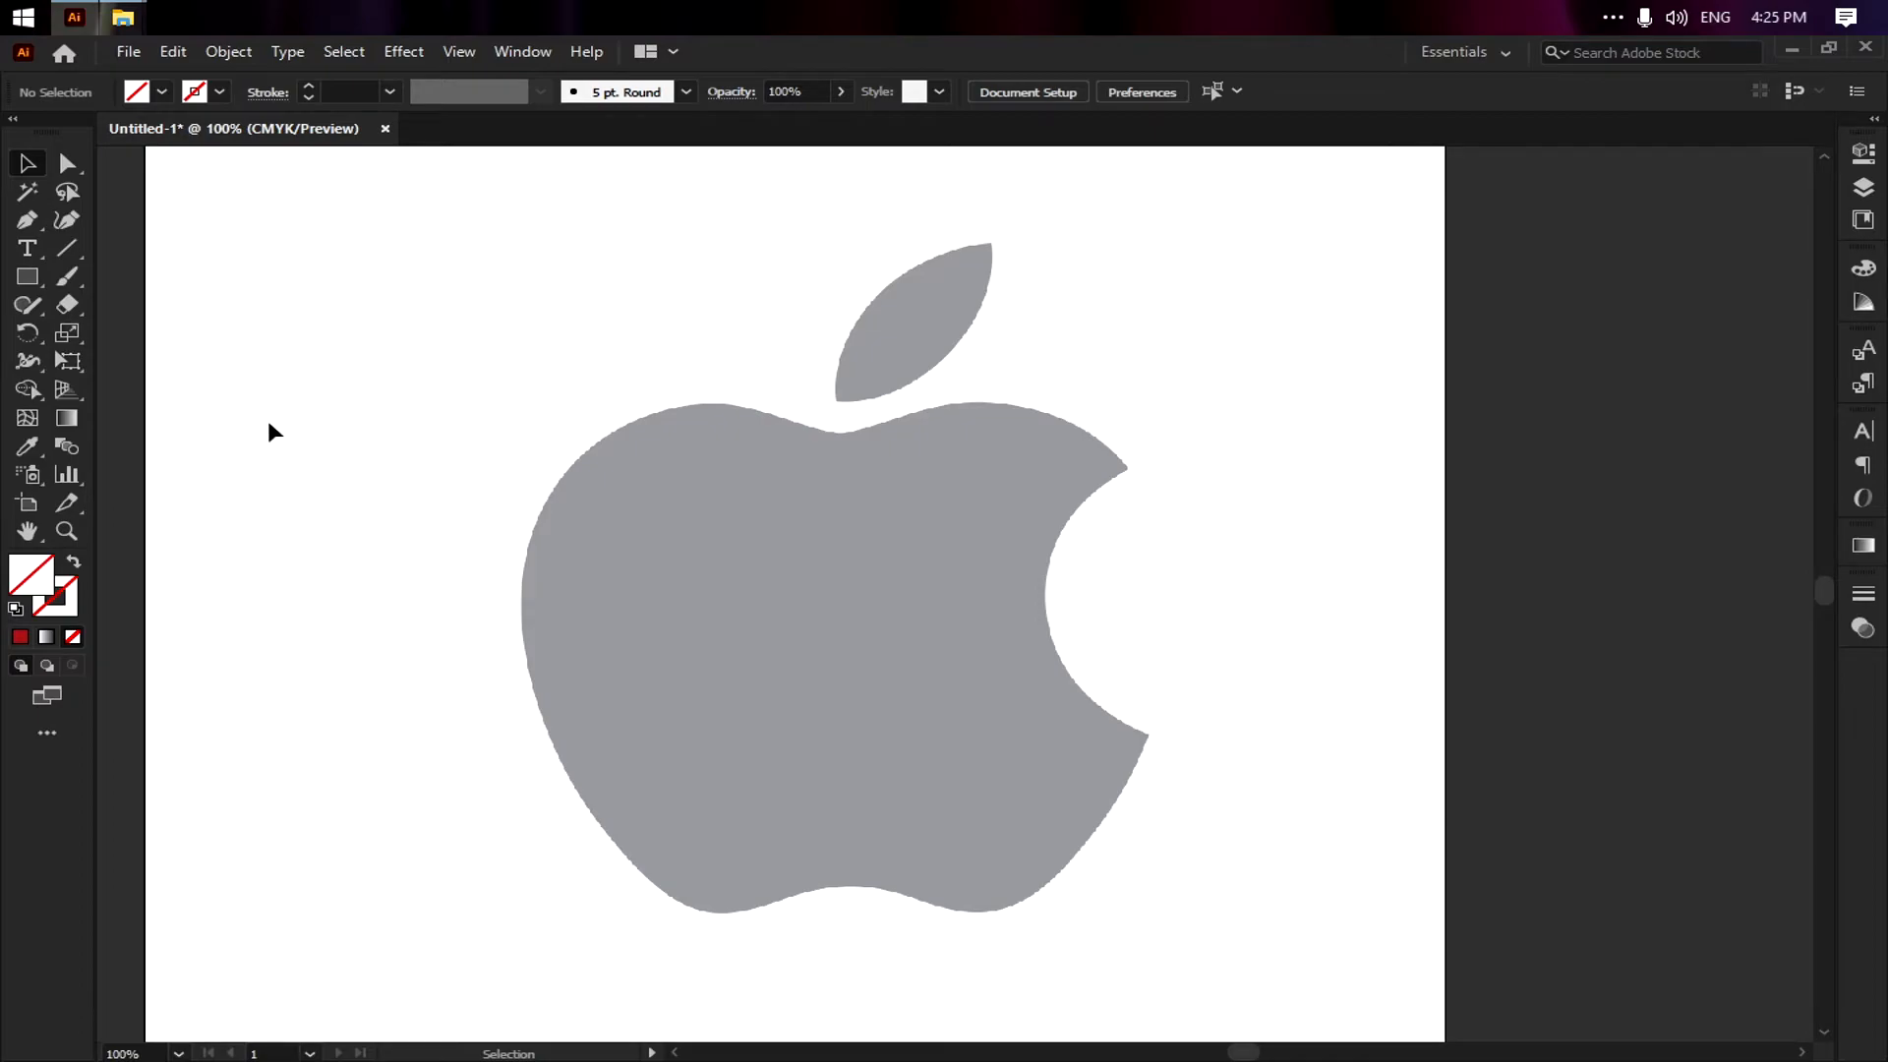
# Start a Pen tool path at the apple's top dip and curve it leftward over the top of the left lobe
pyautogui.click(26, 219)
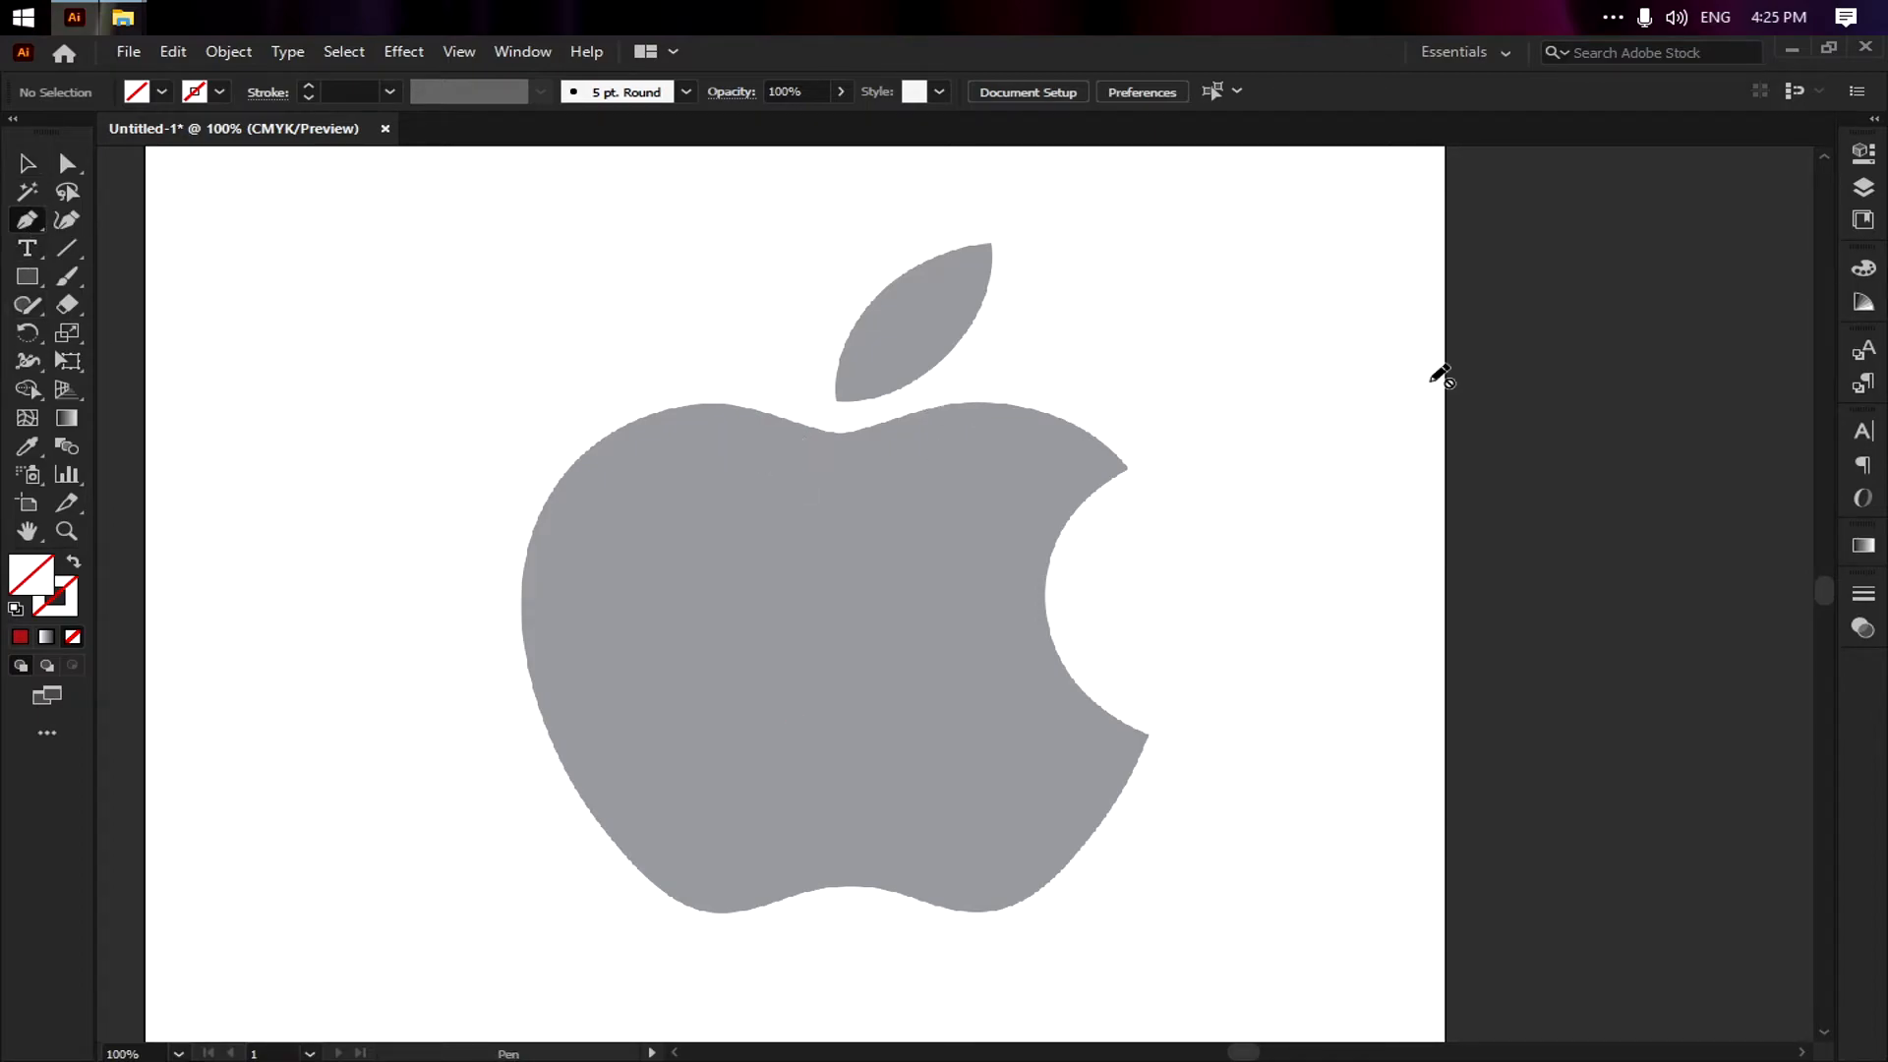
pyautogui.click(1863, 187)
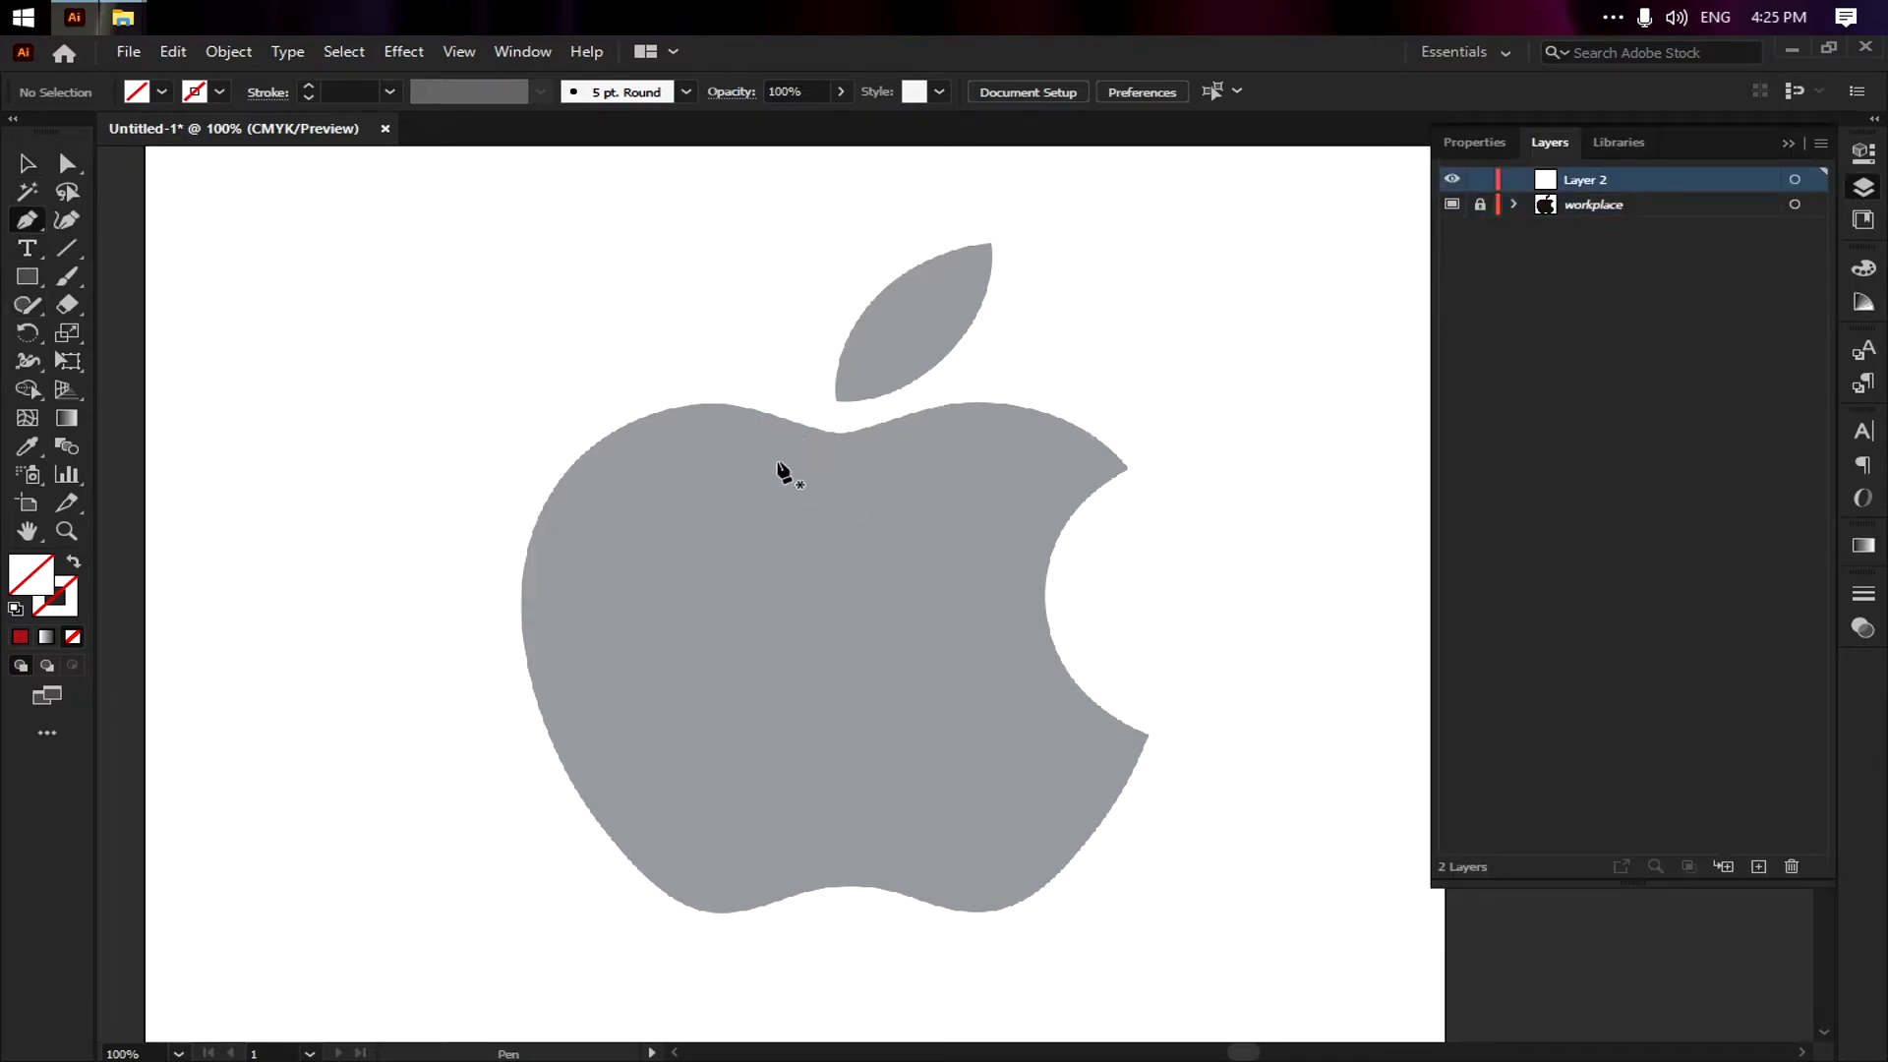
pyautogui.scroll(3, 791, 482)
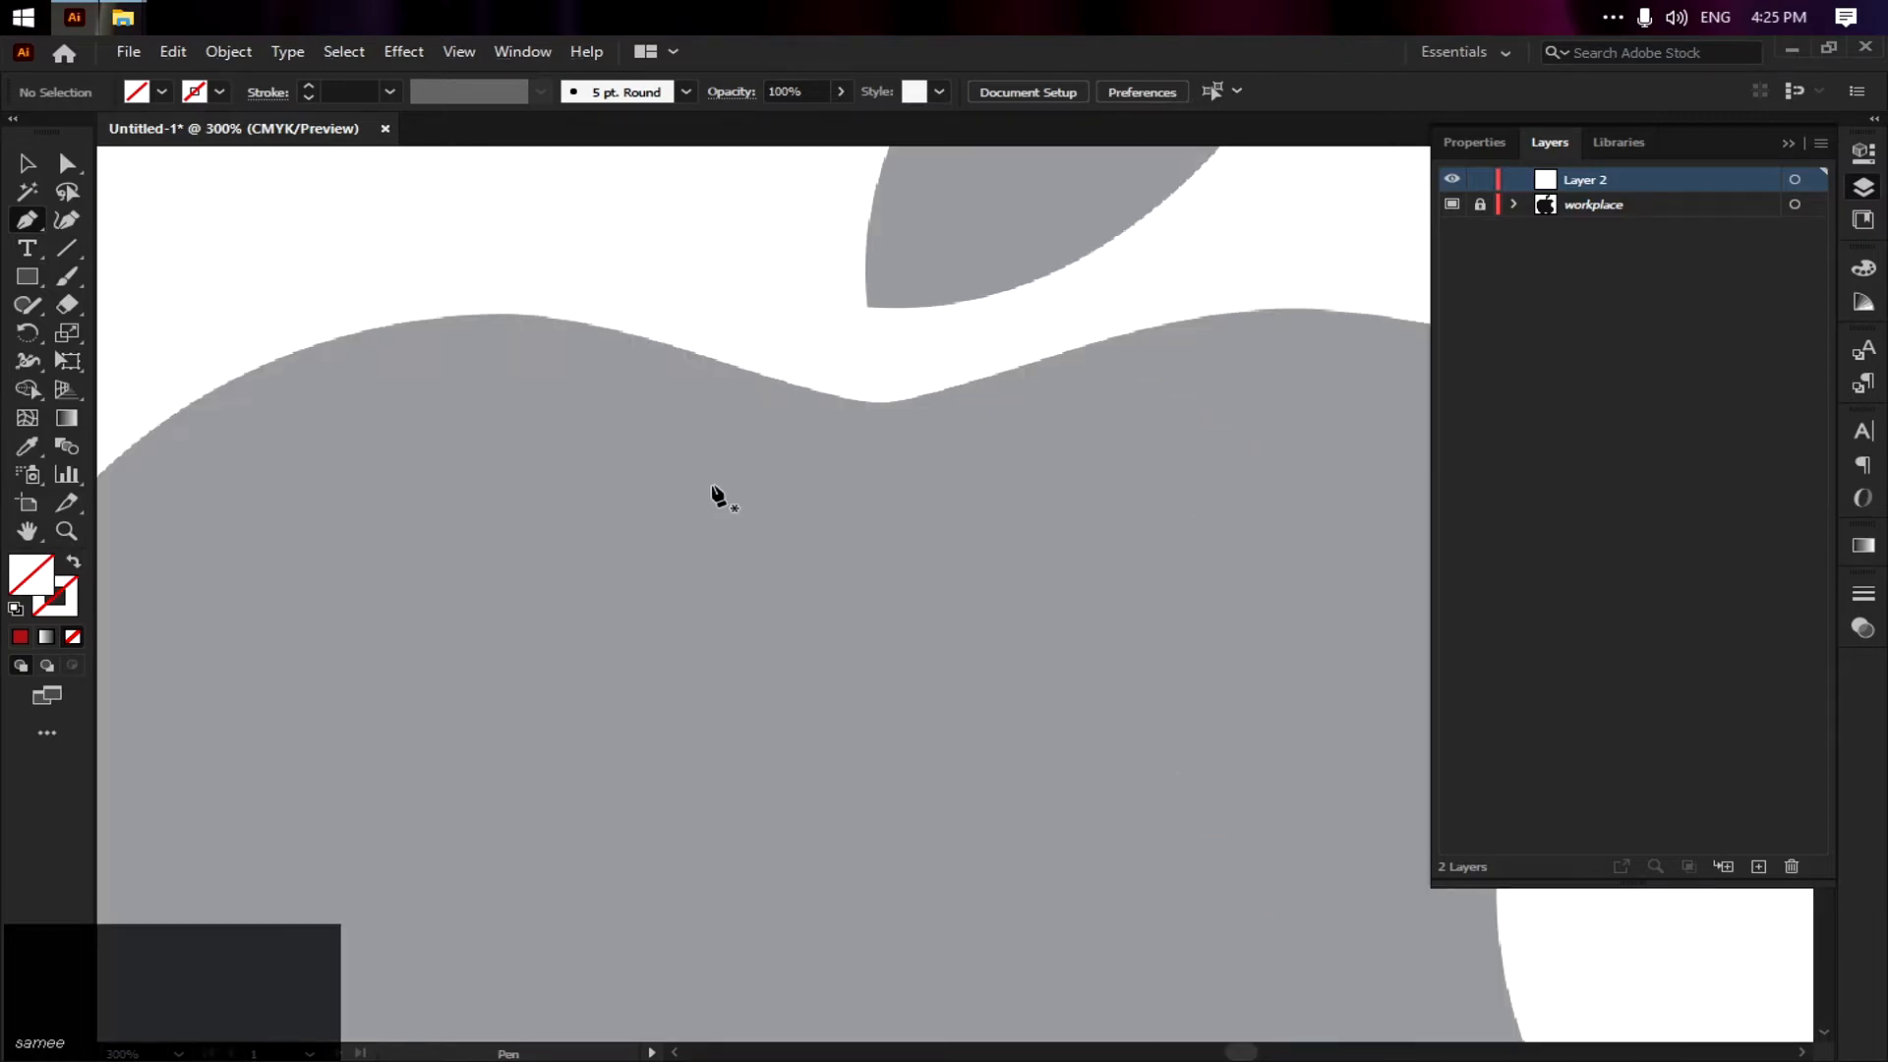
pyautogui.click(1787, 143)
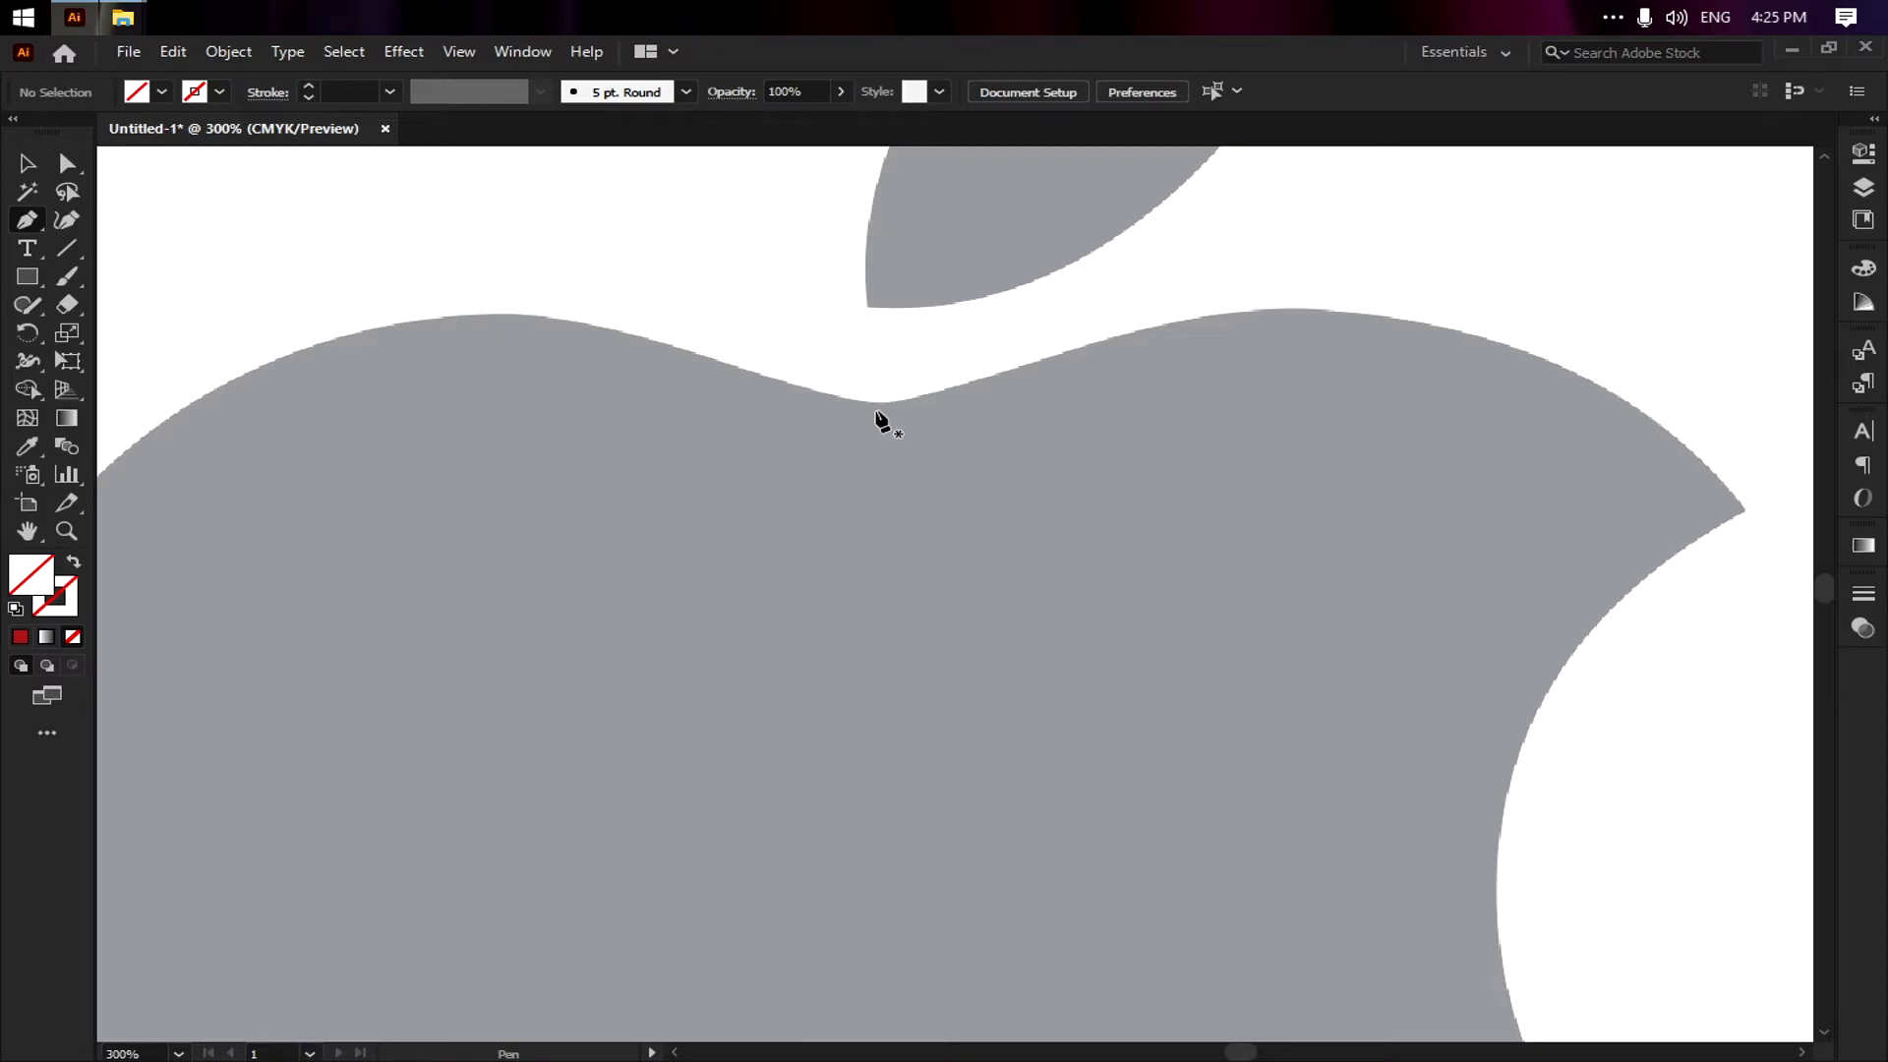
pyautogui.press('alt')
pyautogui.scroll(-3, 876, 422)
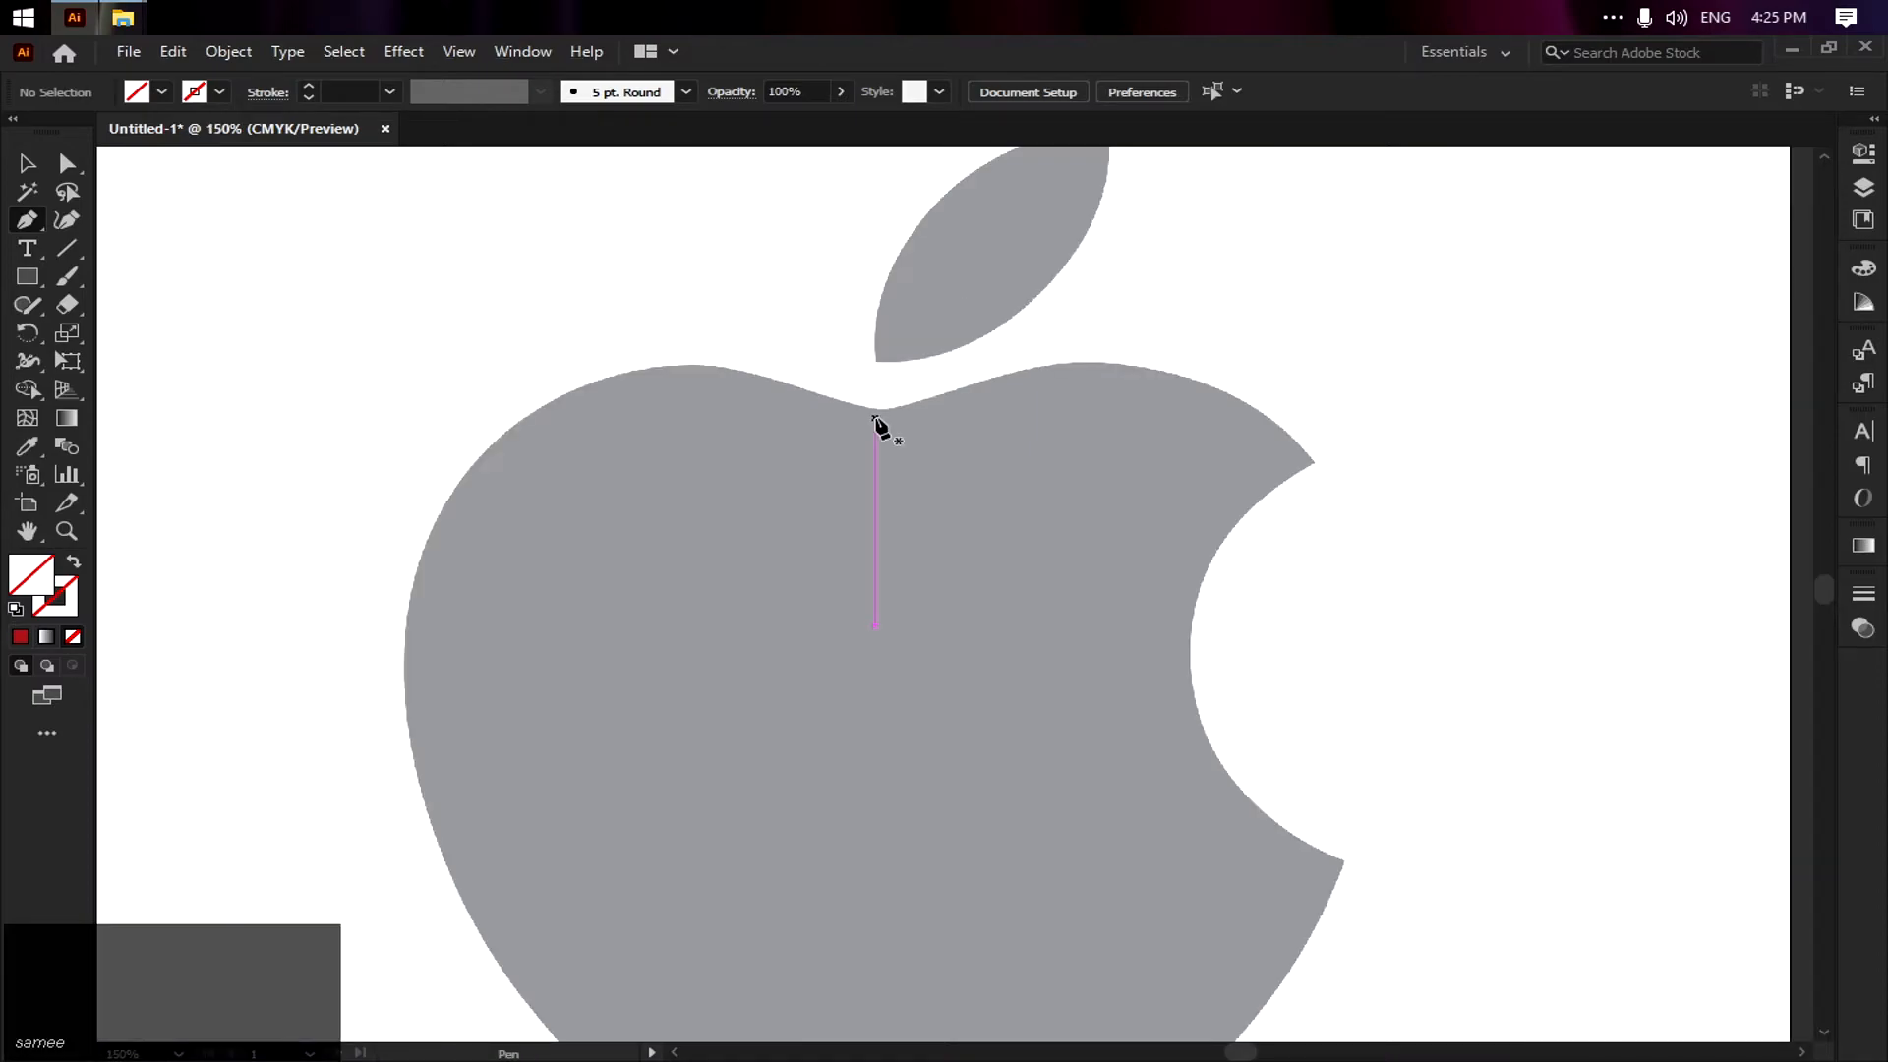
pyautogui.scroll(-2, 905, 540)
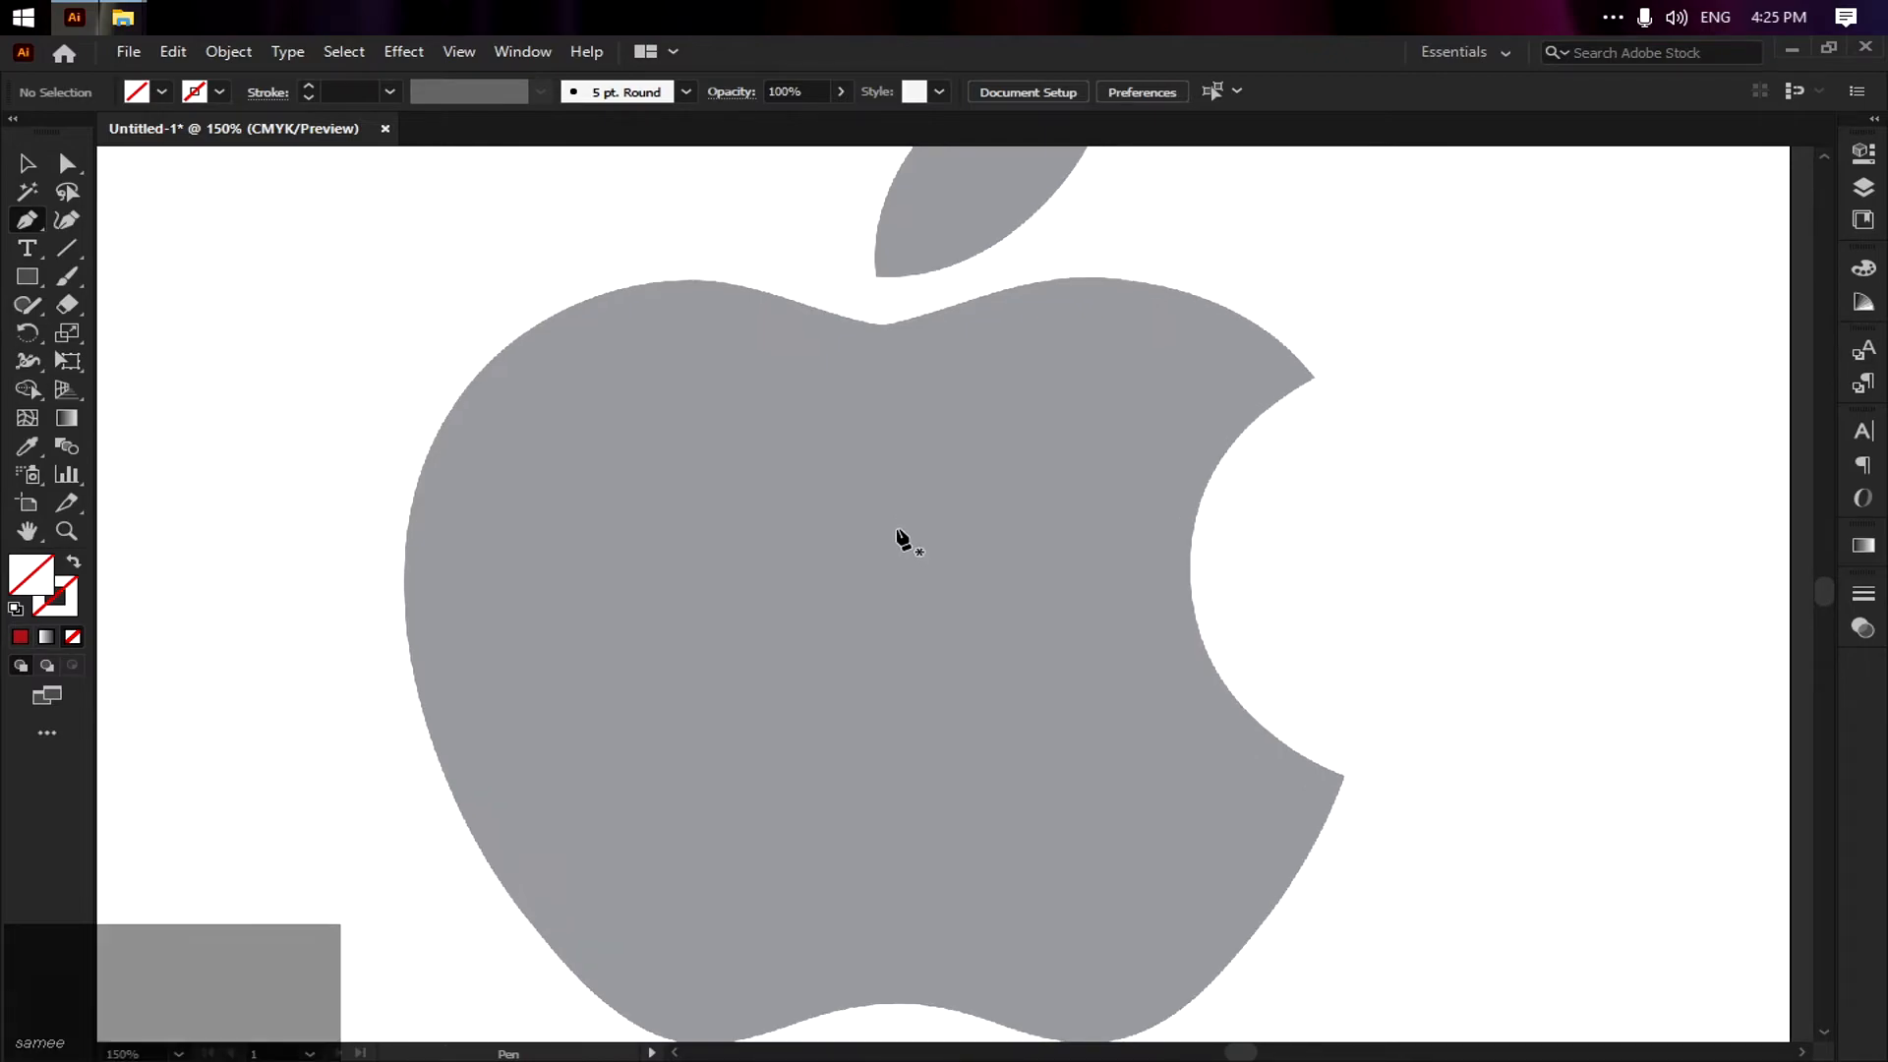
pyautogui.scroll(-1, 904, 541)
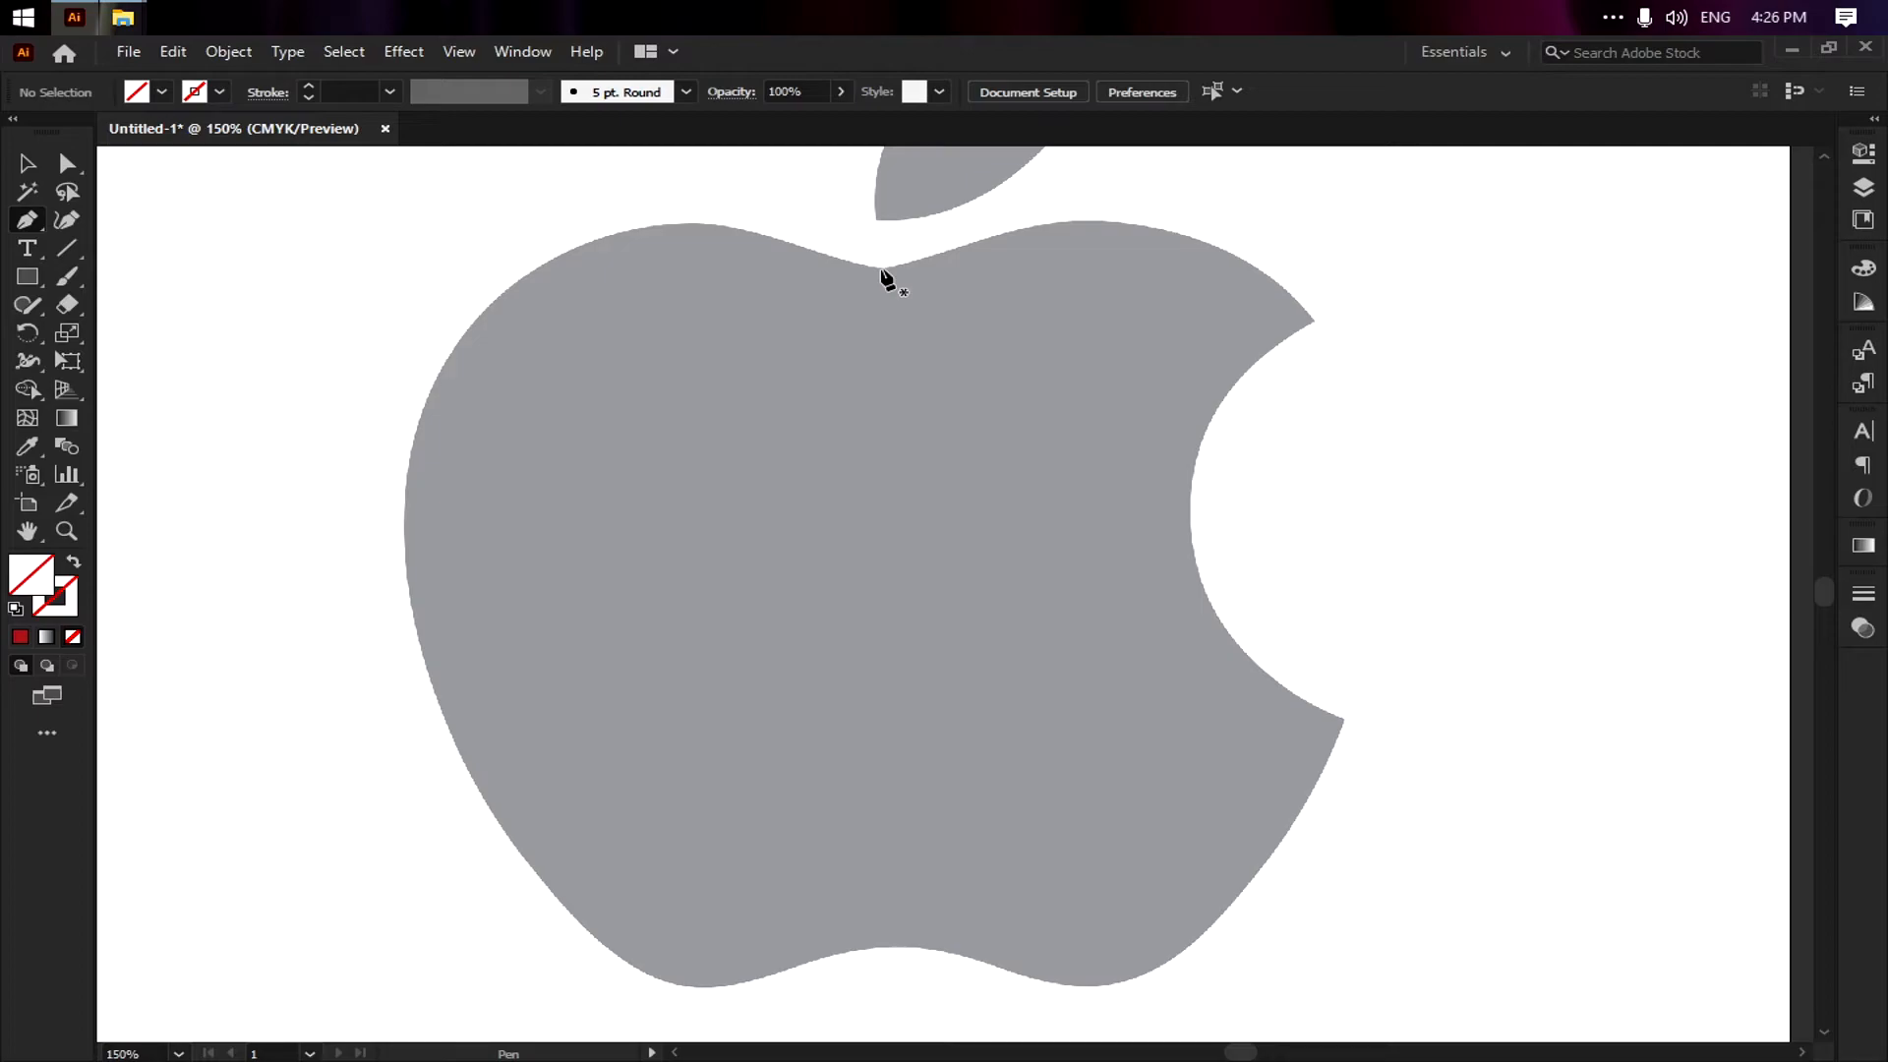
pyautogui.keyDown('alt'); pyautogui.scroll(2, 882, 275); pyautogui.keyUp('alt')
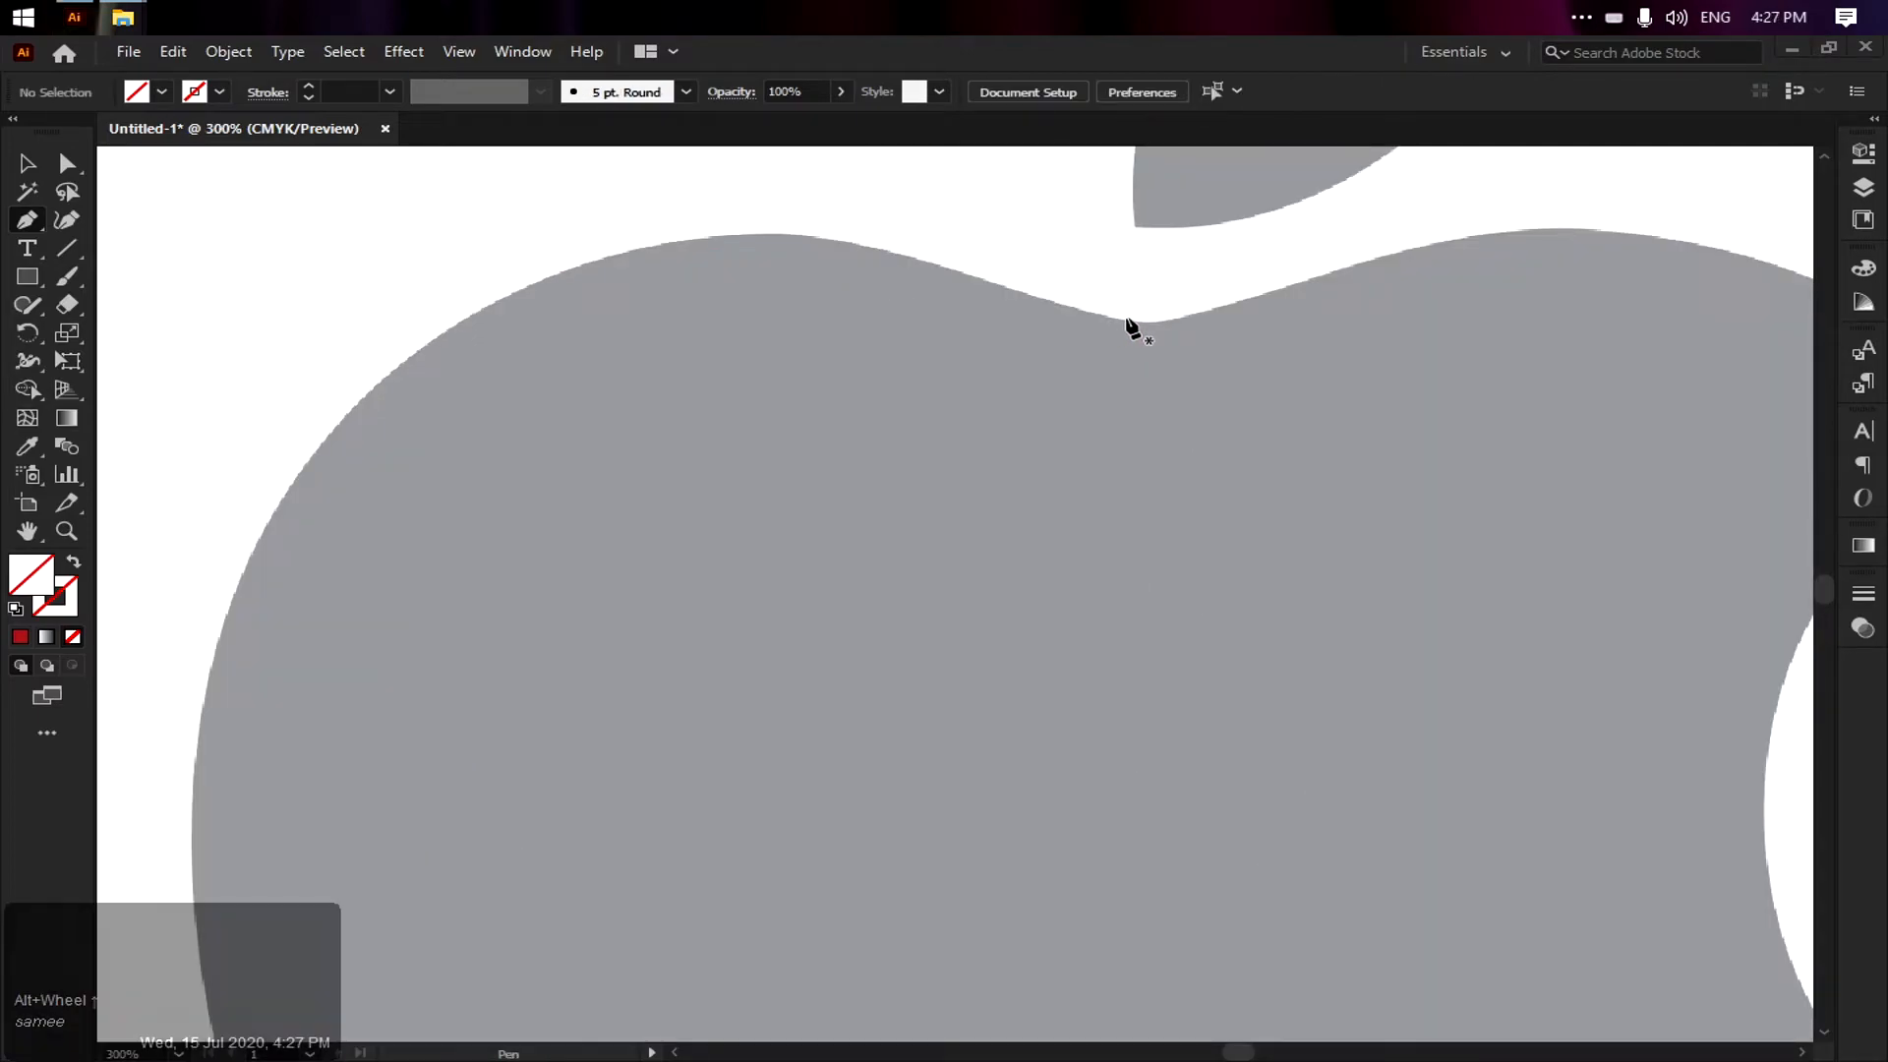
pyautogui.click(1131, 320)
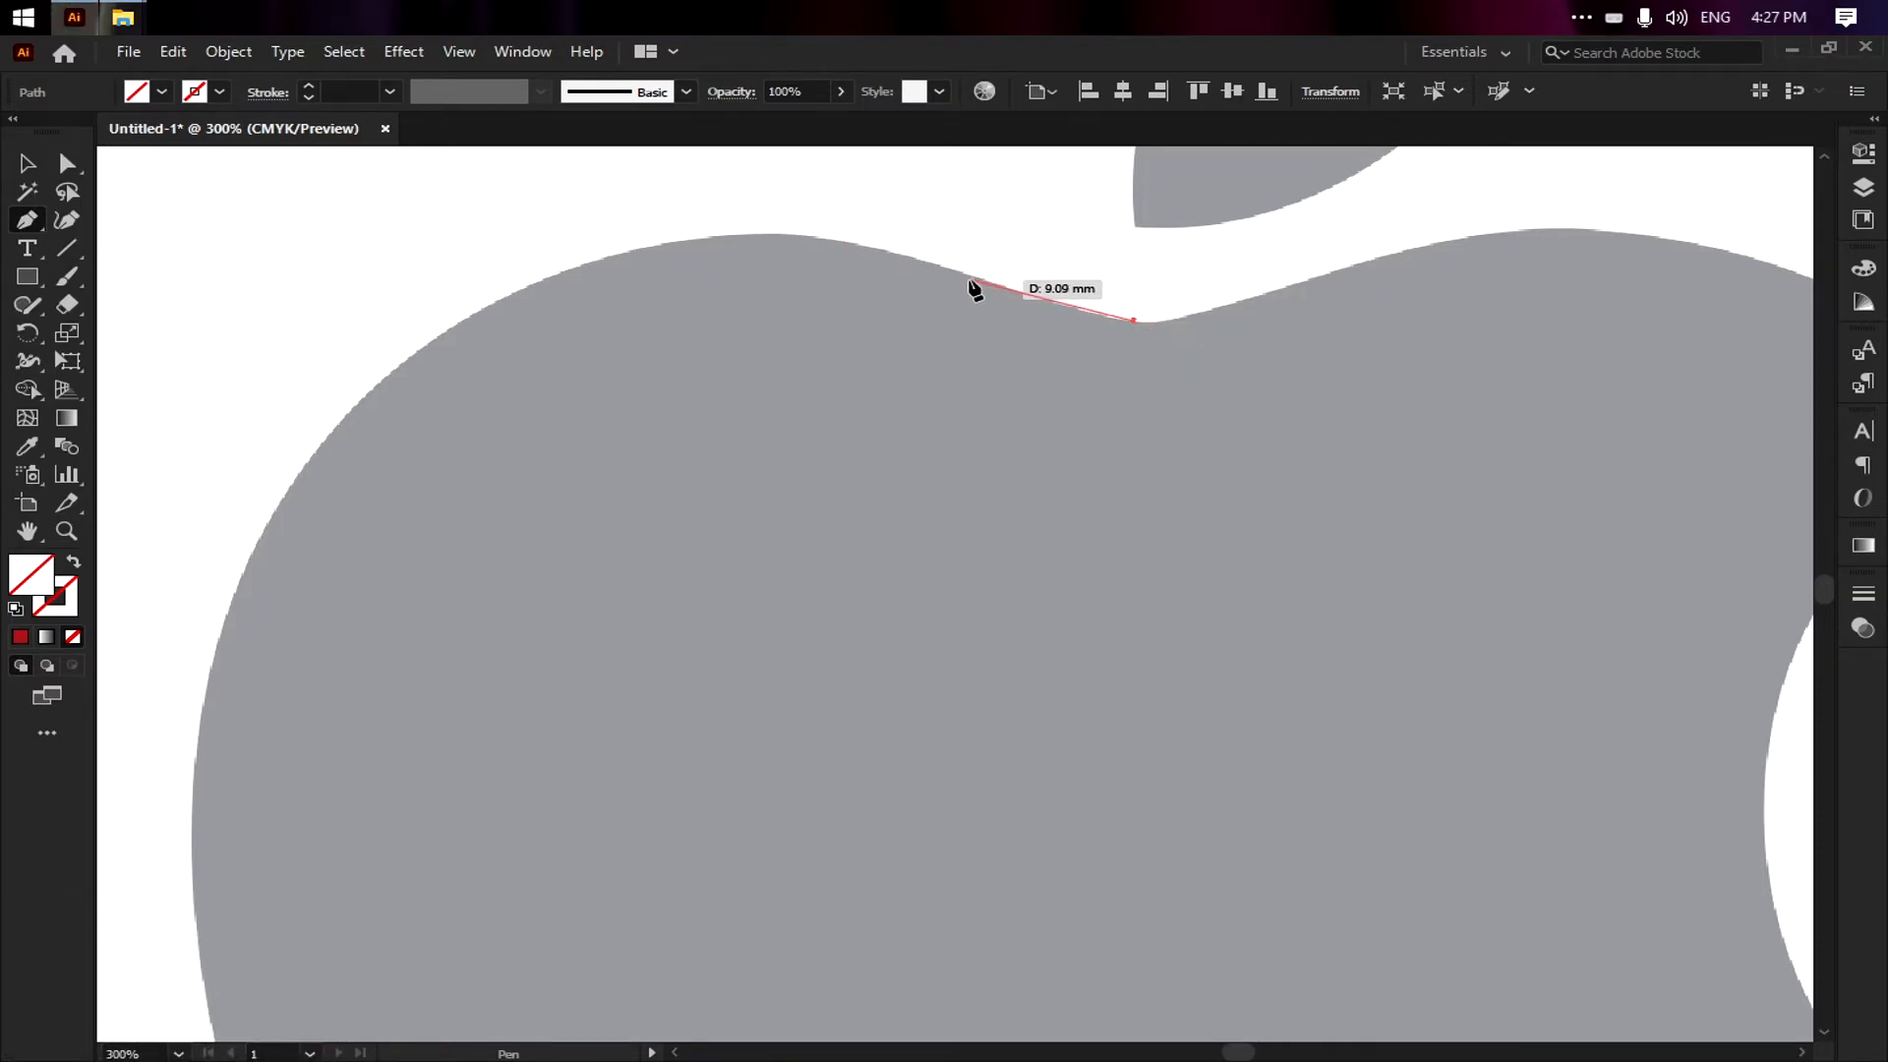
pyautogui.moveTo(971, 276); pyautogui.dragTo(885, 238)
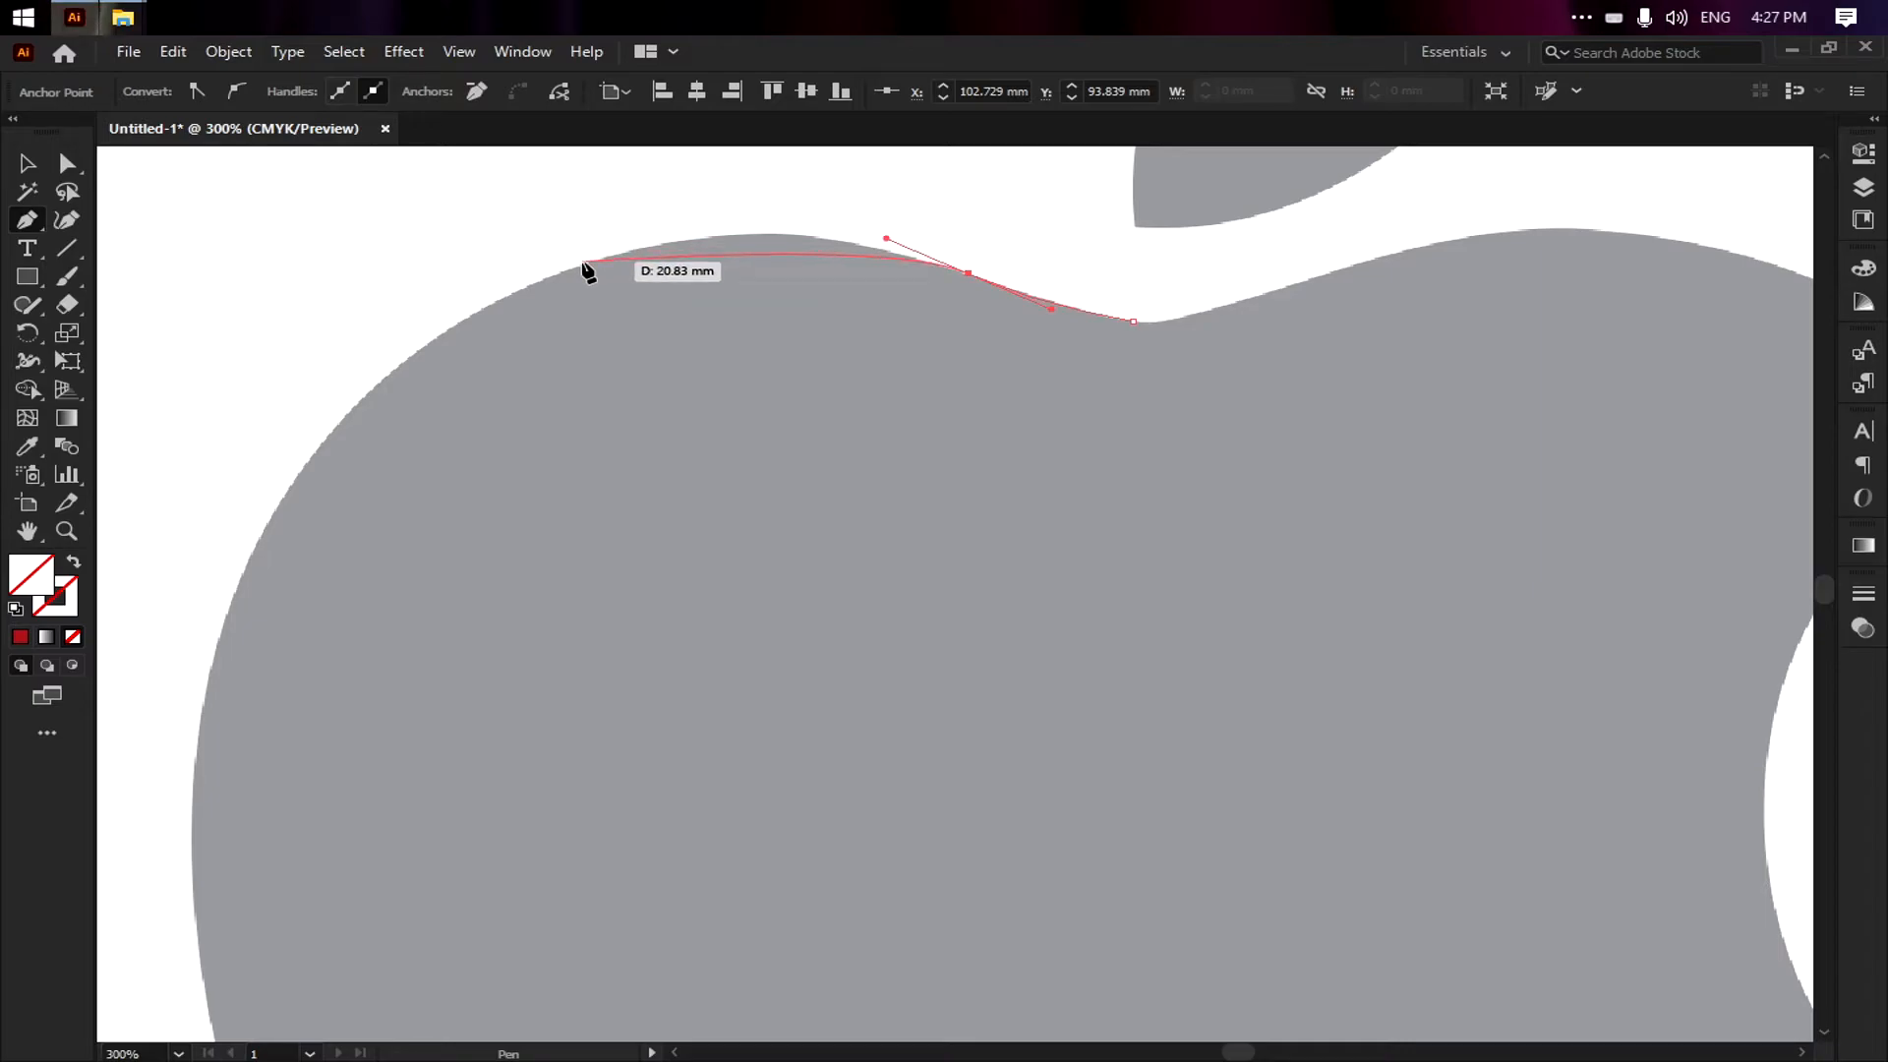
pyautogui.moveTo(577, 269); pyautogui.dragTo(423, 325)
# Extend the path around the apple's upper-left shoulder with a smooth anchor on its left edge
pyautogui.press('space')
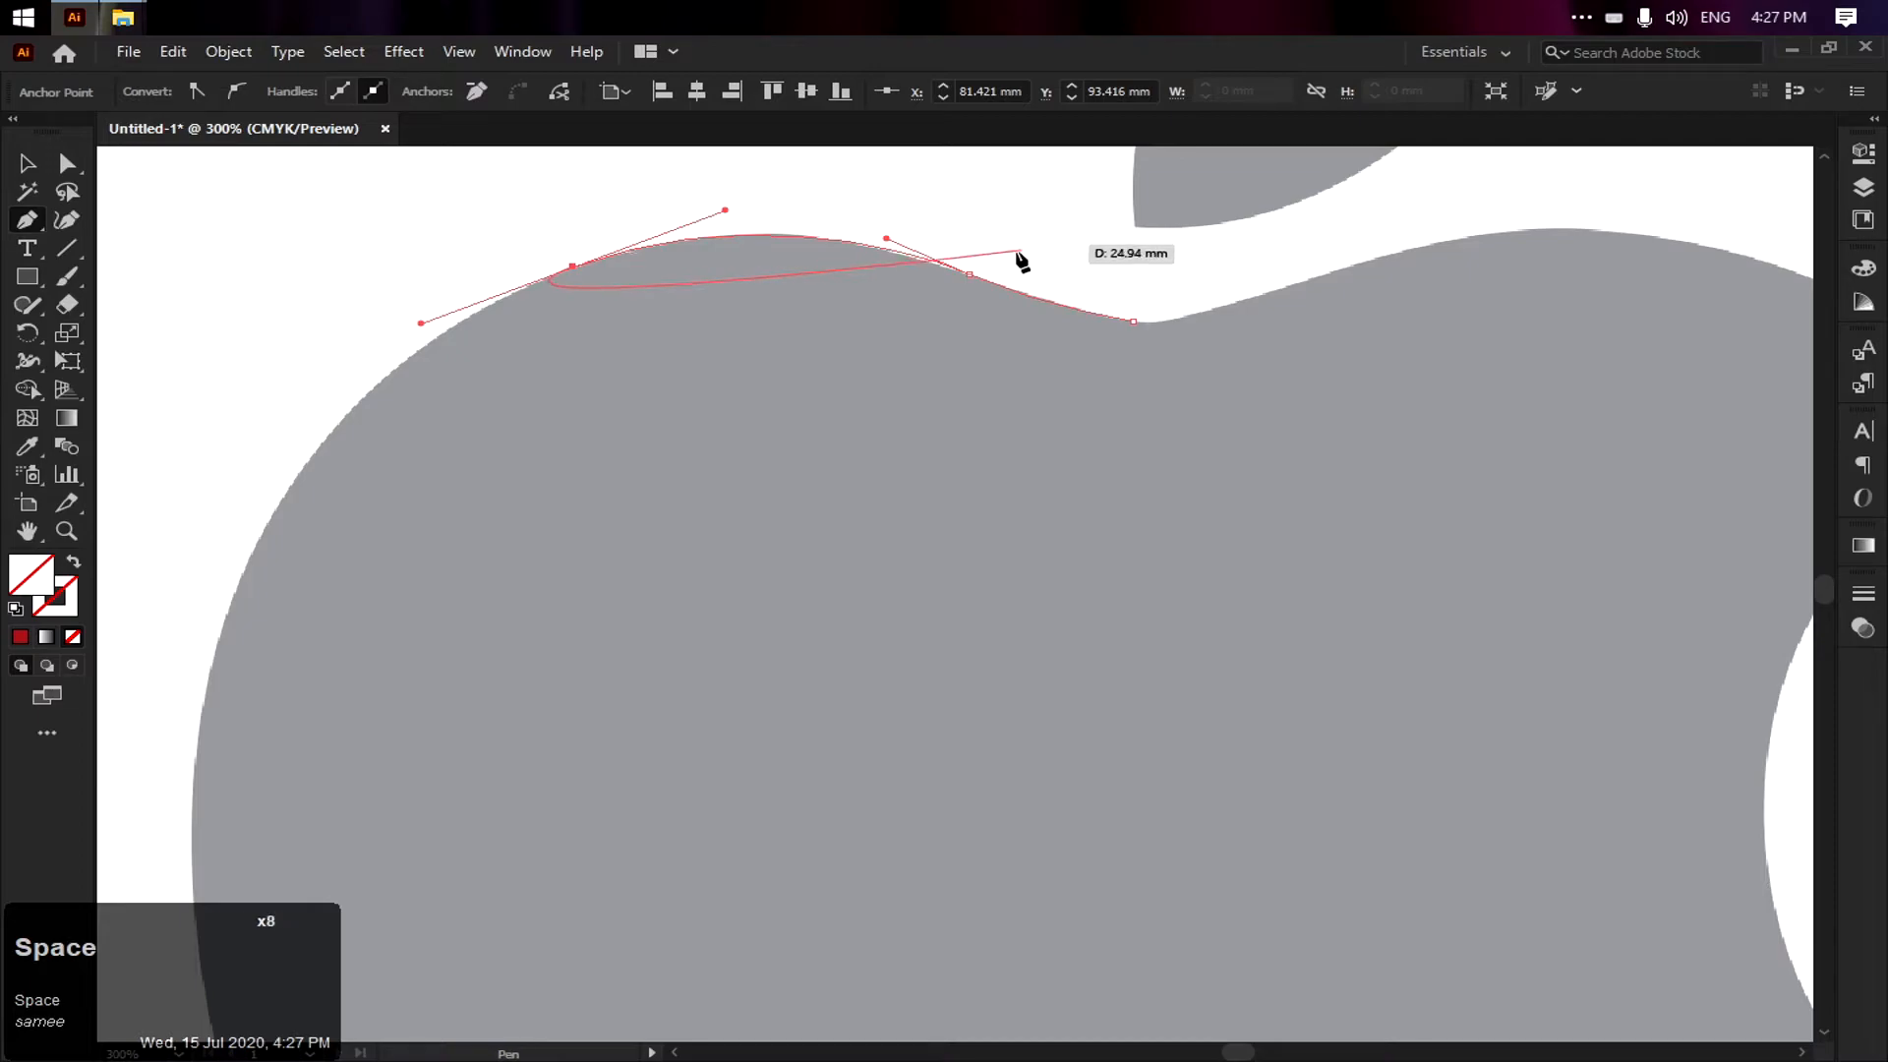
pyautogui.press('space')
pyautogui.moveTo(809, 363); pyautogui.dragTo(1006, 378)
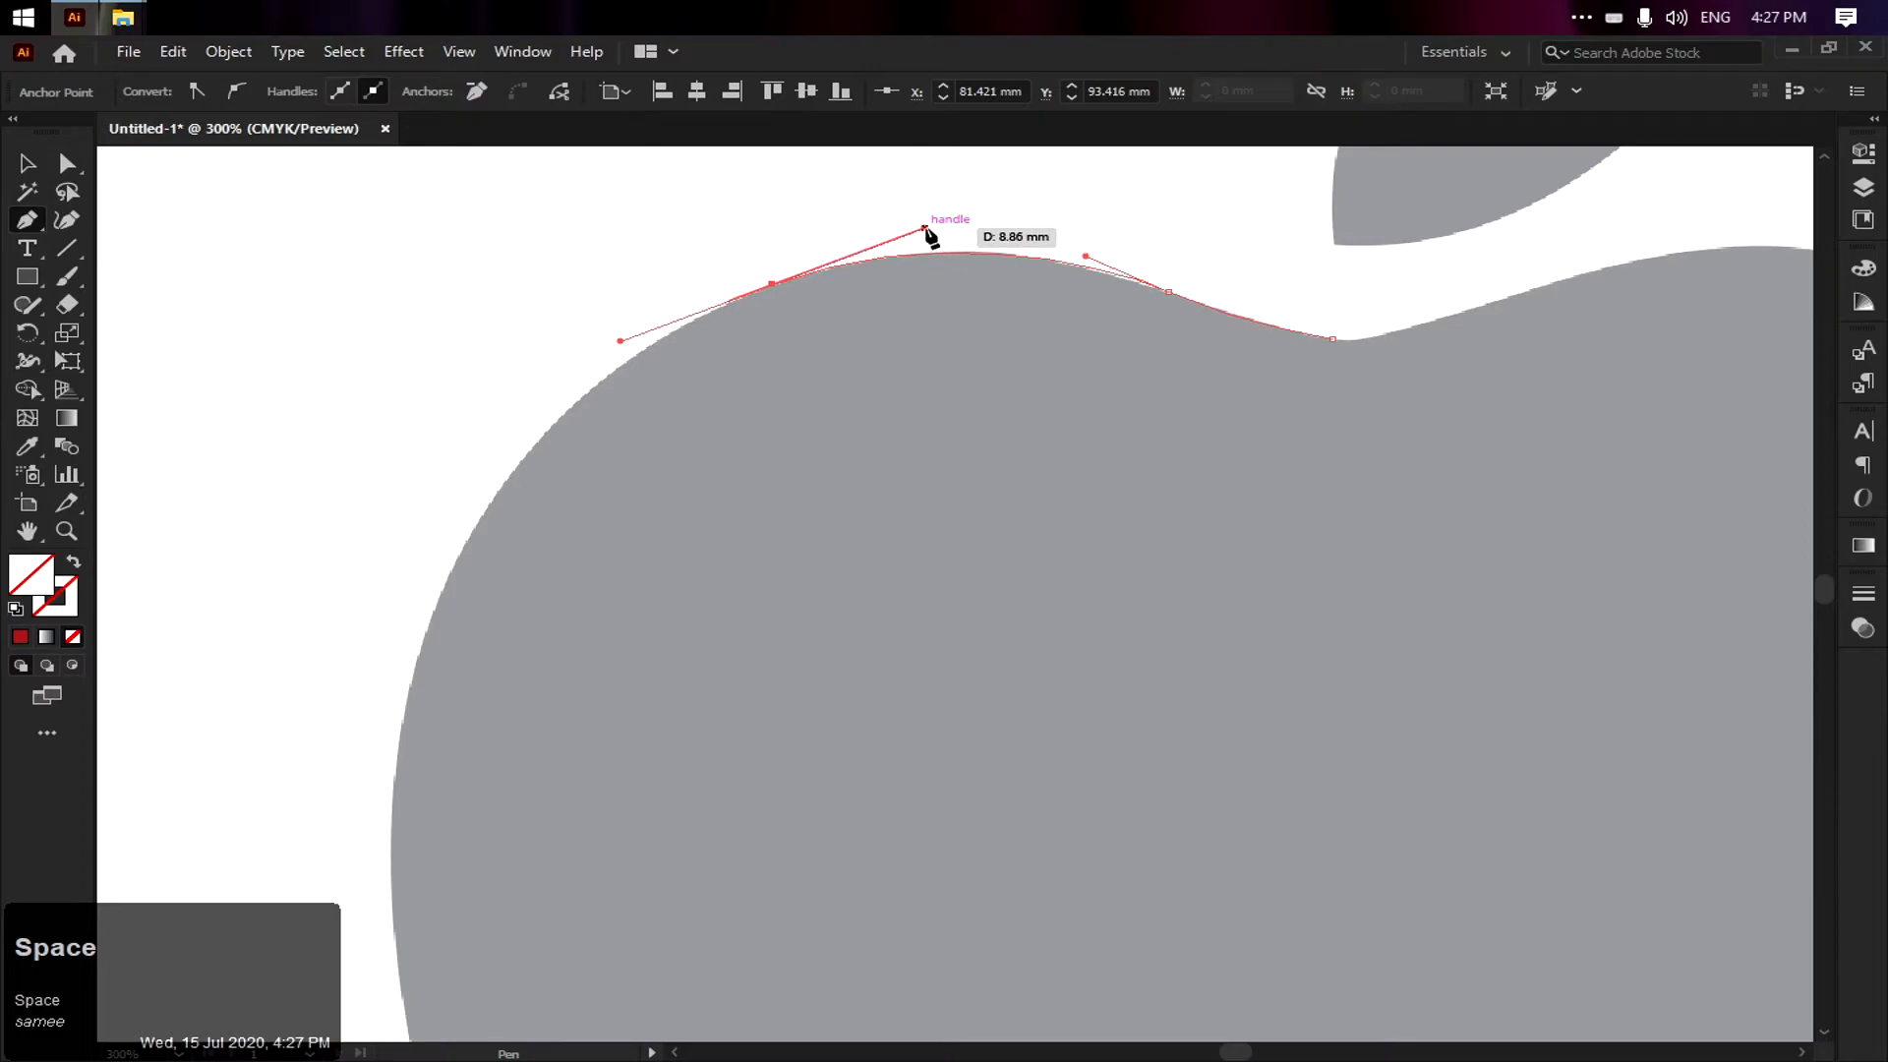
pyautogui.moveTo(406, 706); pyautogui.dragTo(361, 912)
pyautogui.moveTo(345, 933); pyautogui.dragTo(341, 940)
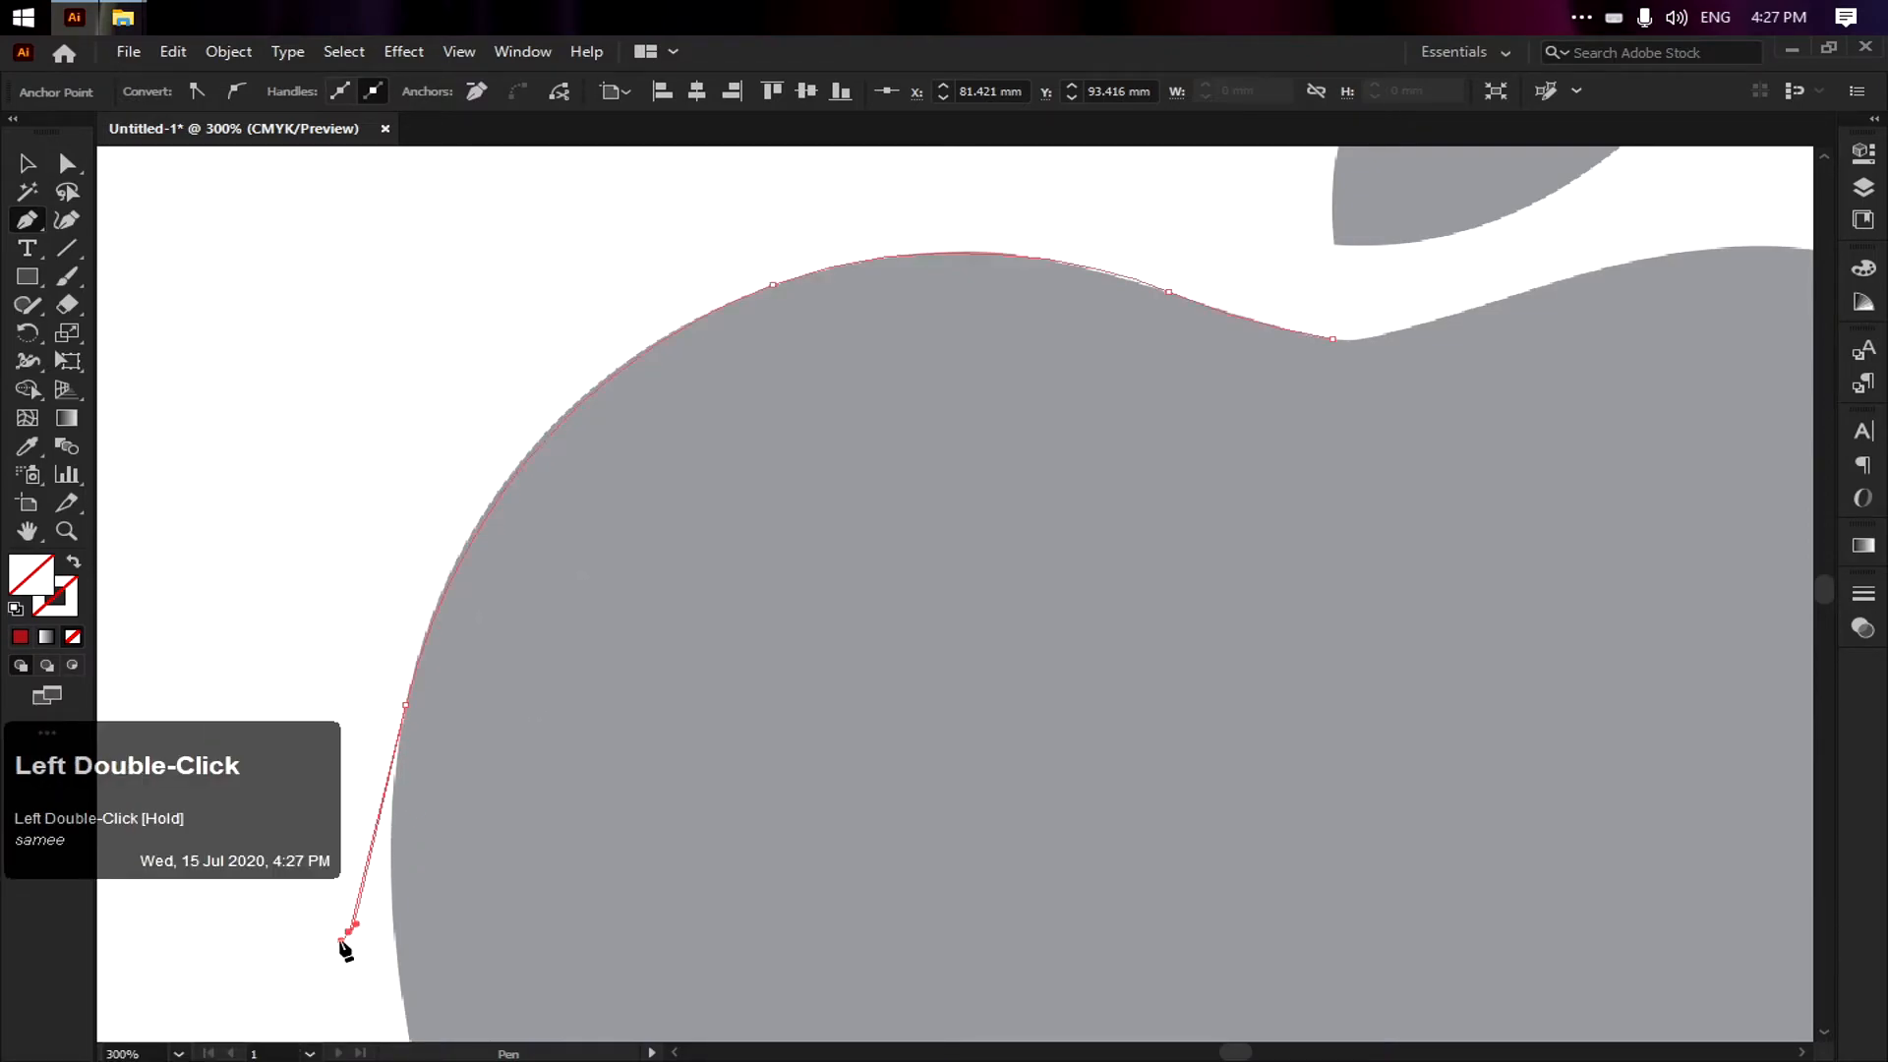
pyautogui.hotkey('ctrl', 'z')
pyautogui.click(544, 682)
pyautogui.moveTo(544, 682); pyautogui.dragTo(486, 673)
pyautogui.hotkey('ctrl', 'z')
pyautogui.hotkey('ctrl', 'z')
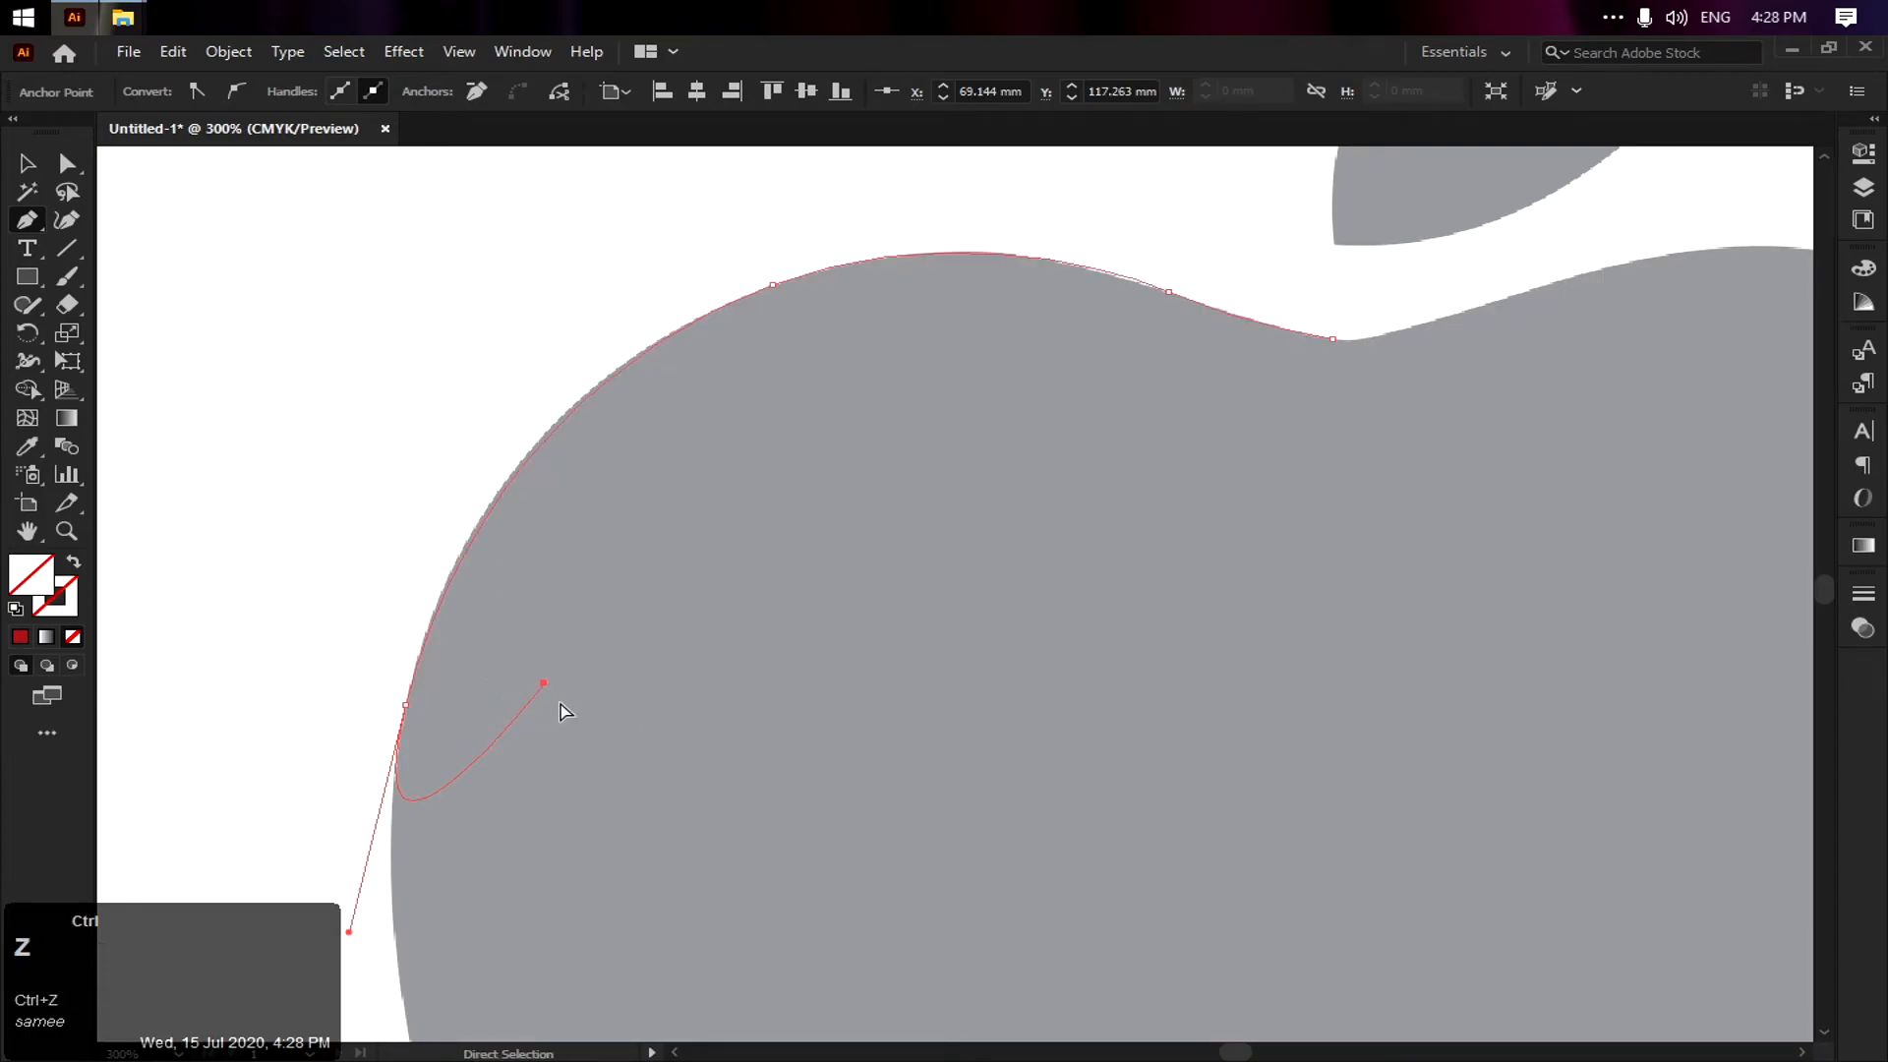
# Continue the path down the apple's left side with a smooth anchor on the lower-left edge
pyautogui.press('space')
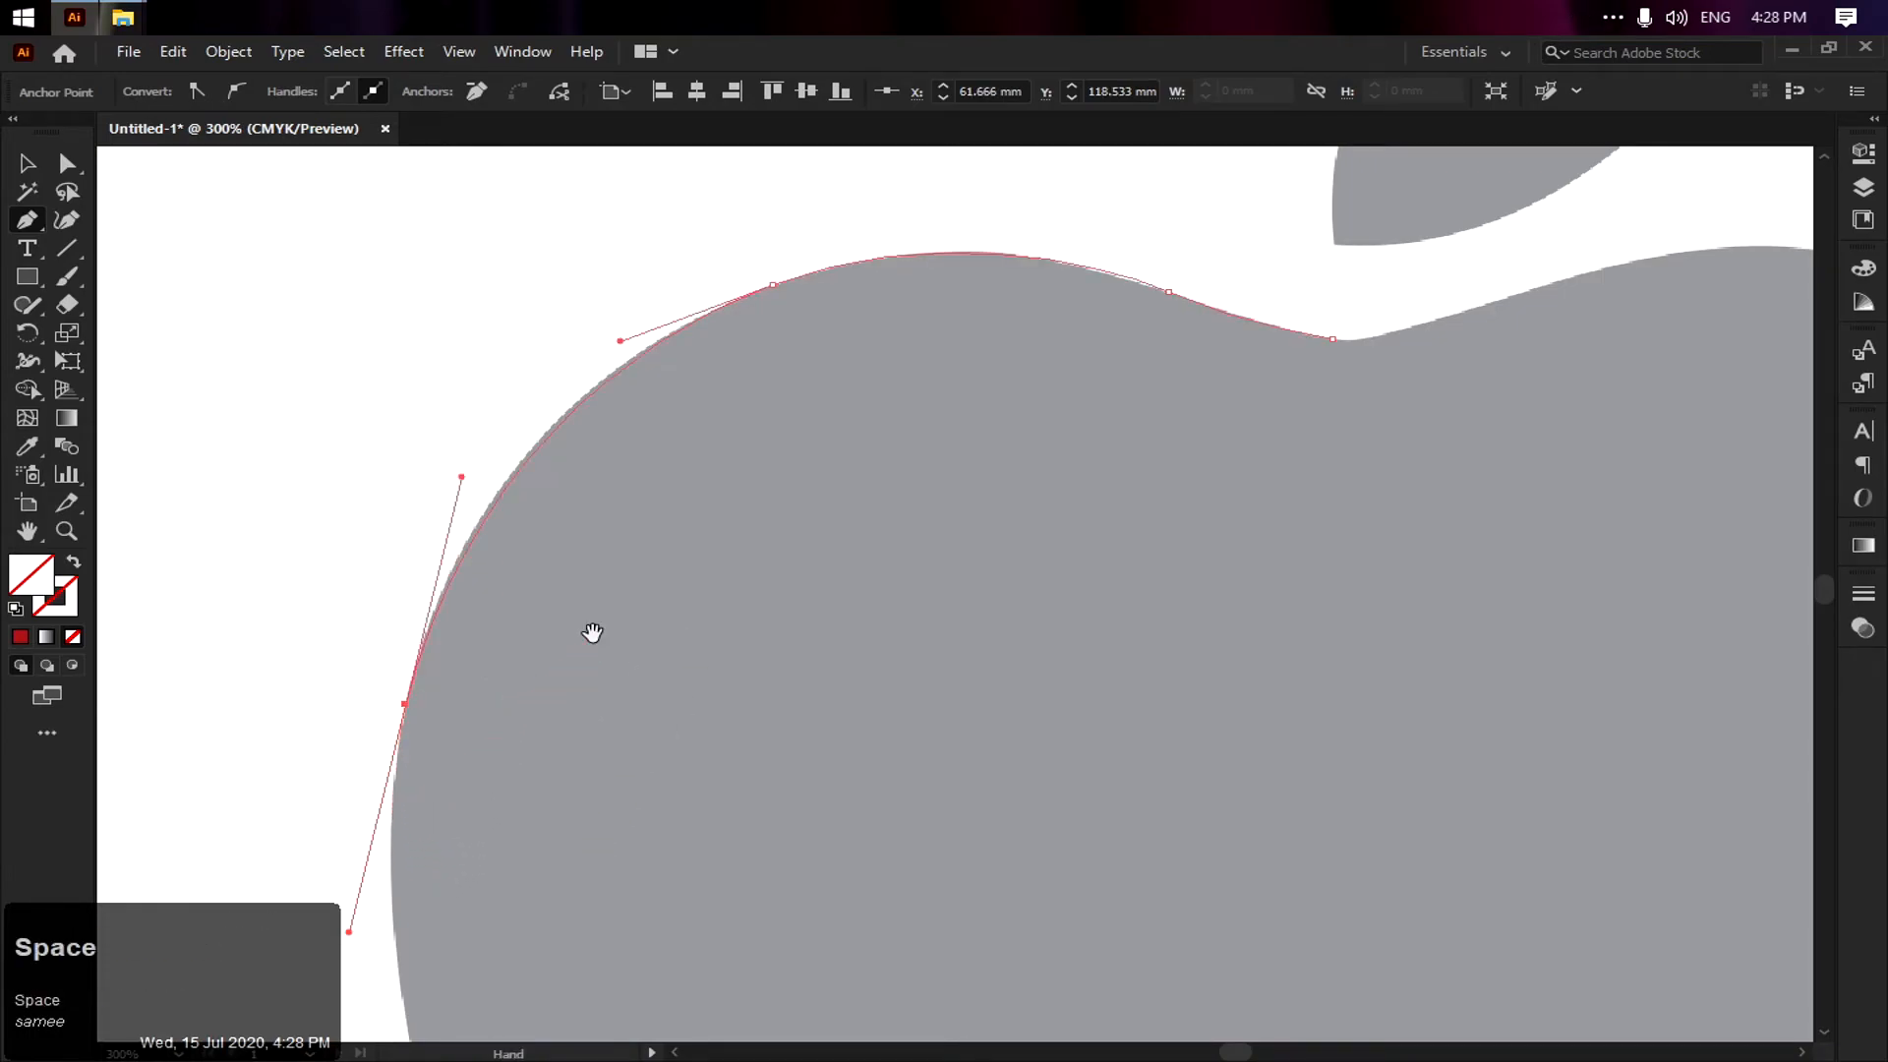
pyautogui.moveTo(594, 632); pyautogui.dragTo(792, 258)
pyautogui.press('space')
pyautogui.moveTo(981, 615); pyautogui.dragTo(688, 303)
pyautogui.scroll(-2, 674, 499)
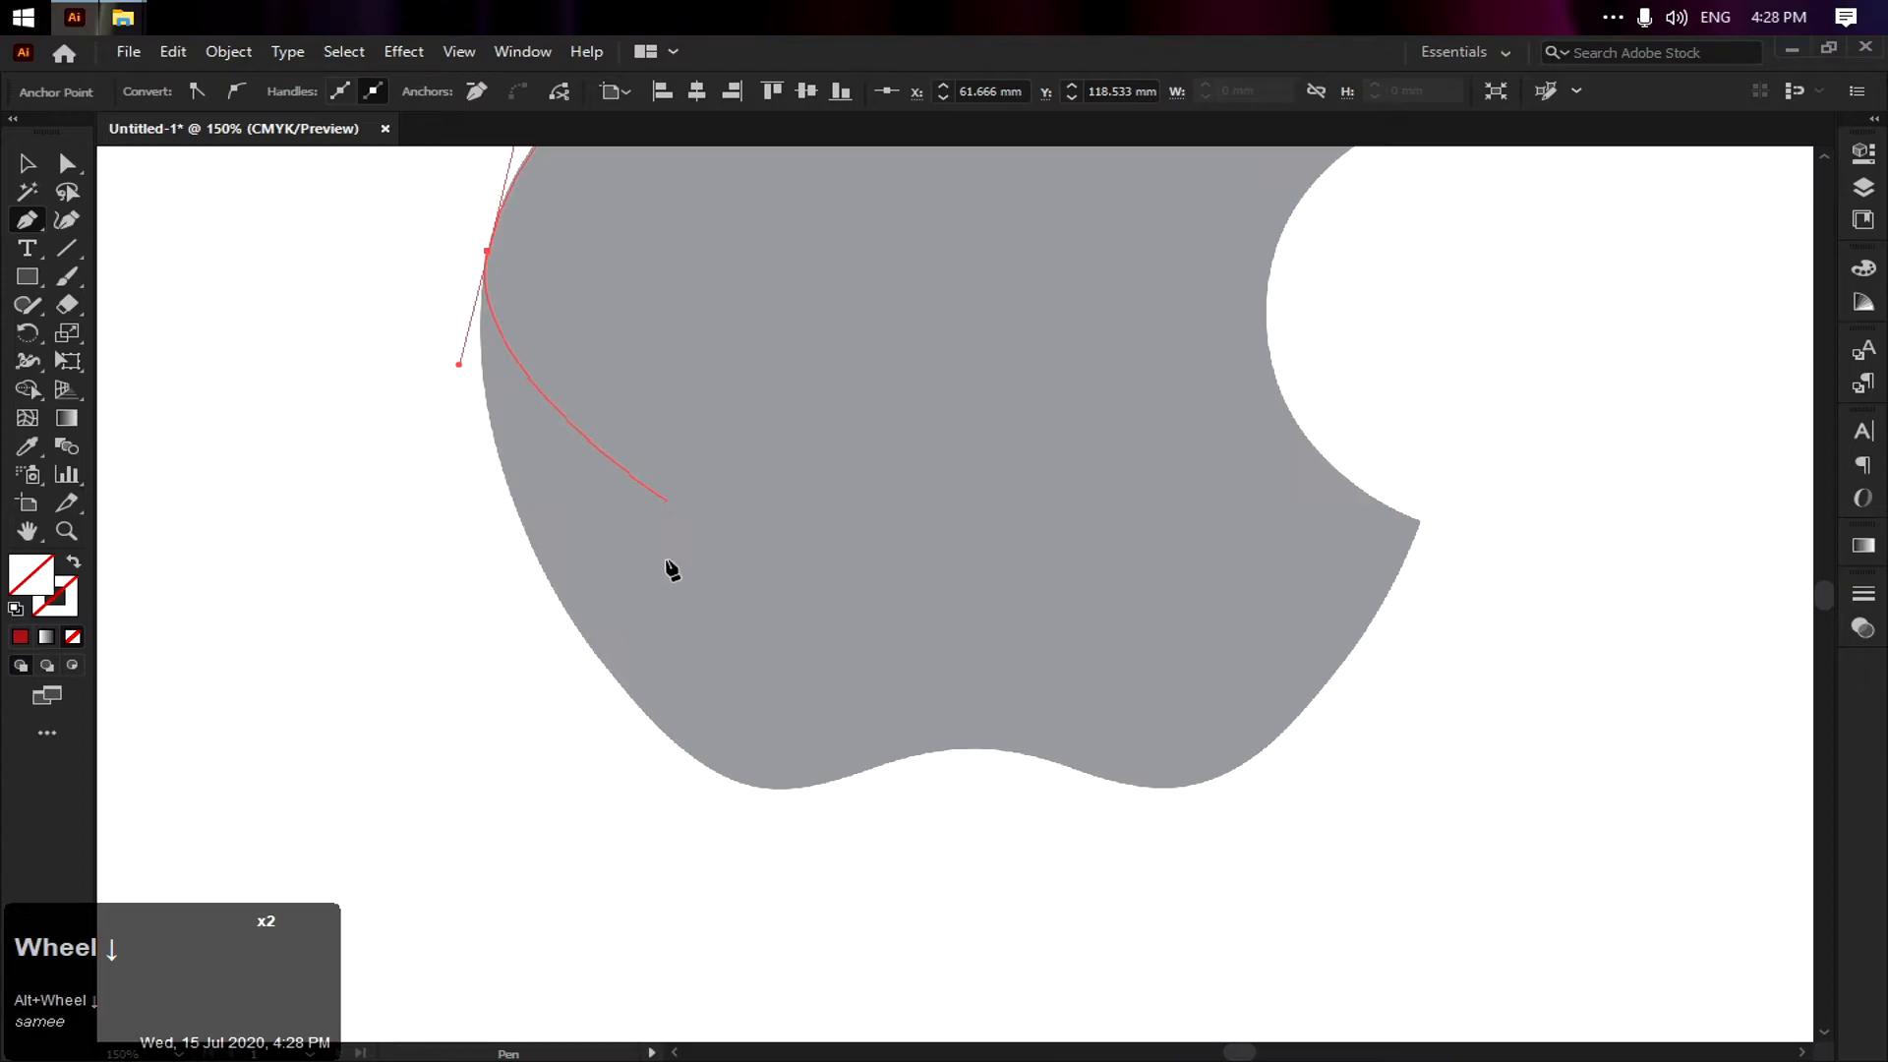
pyautogui.moveTo(609, 676); pyautogui.dragTo(709, 807)
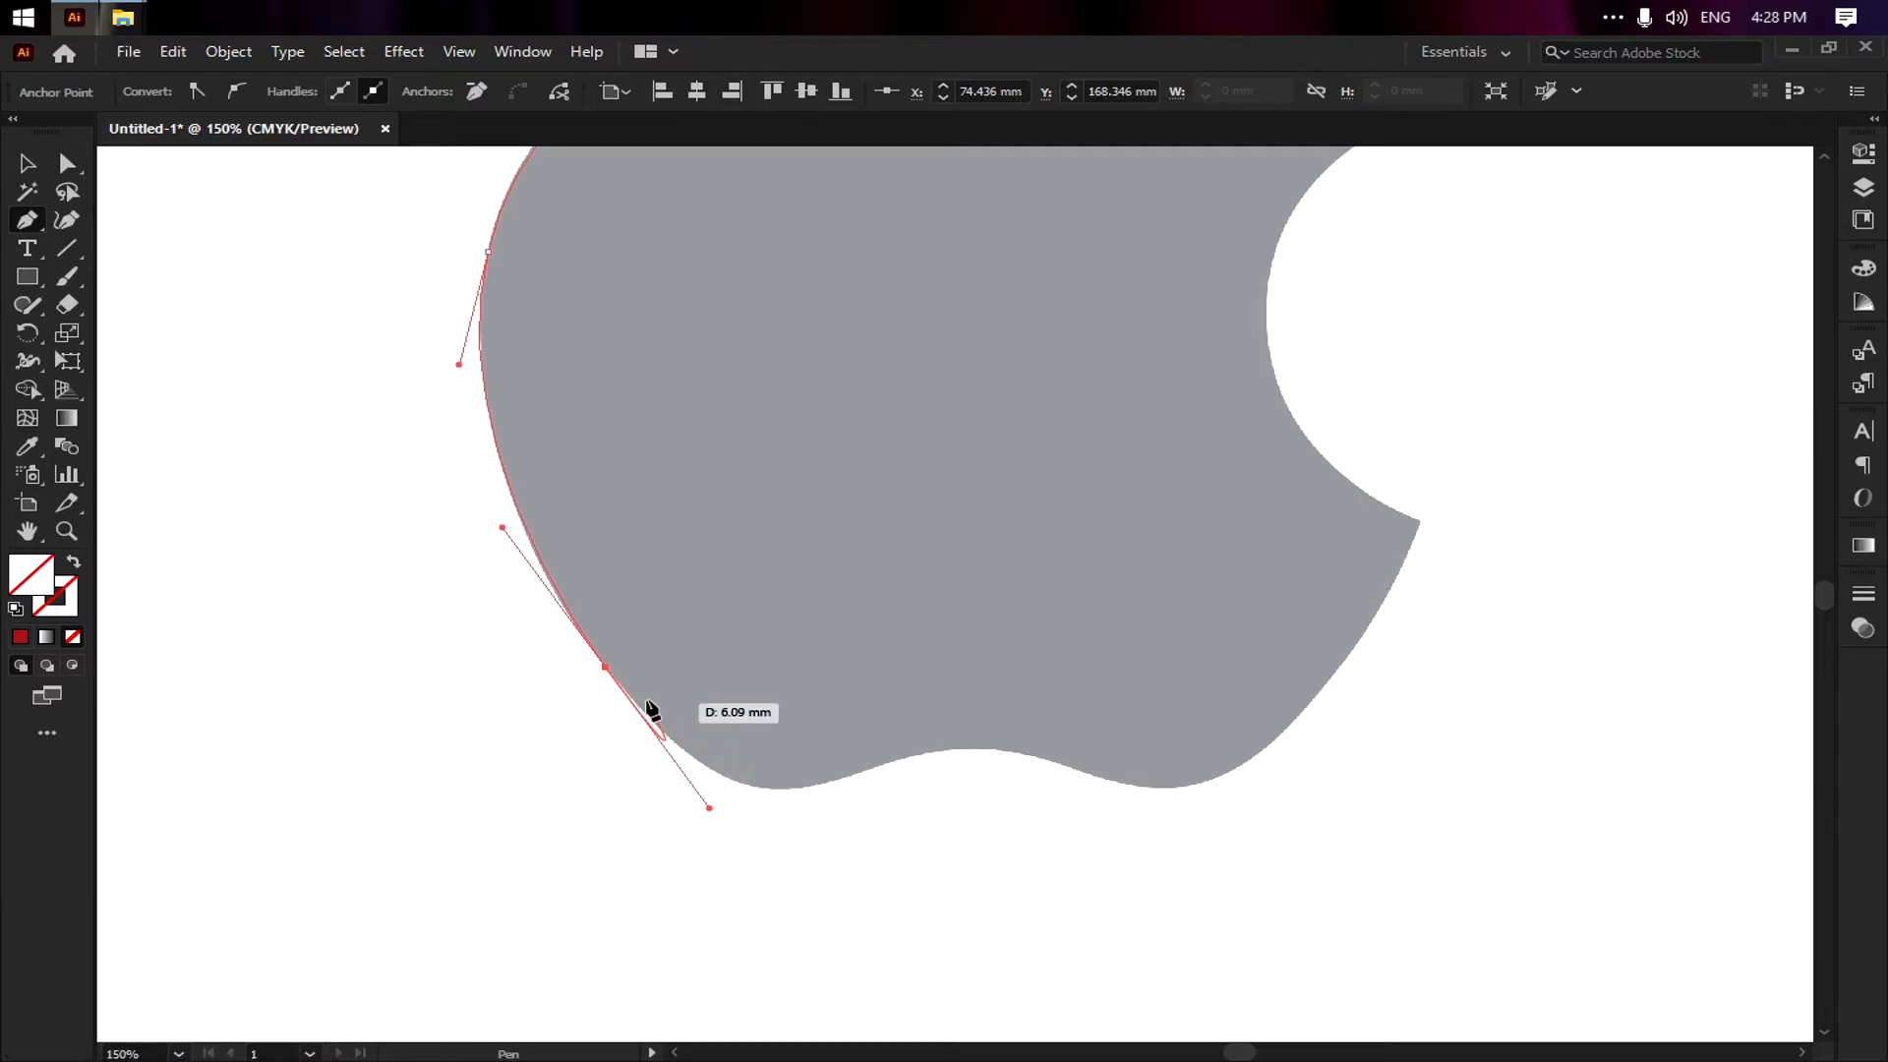
pyautogui.moveTo(605, 667); pyautogui.dragTo(864, 936)
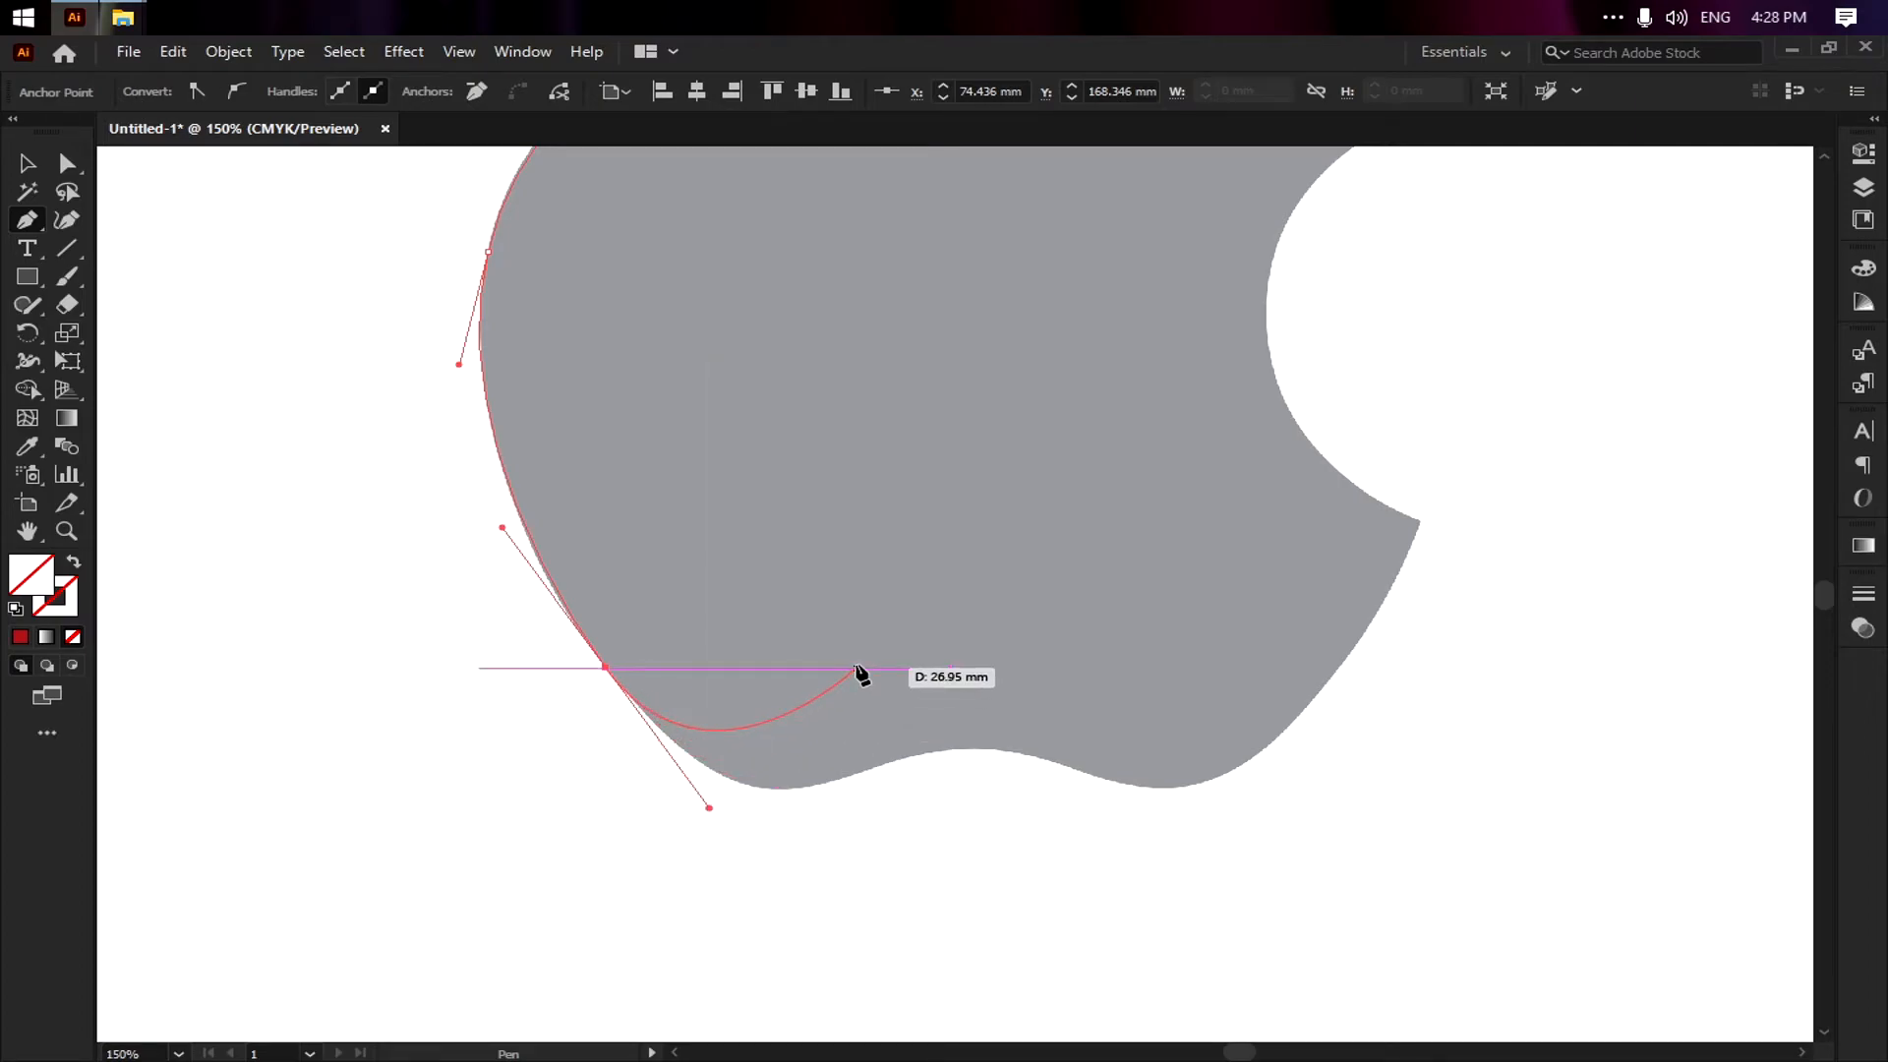
# Curve the path around the bottom-left lobe to the rise before the bottom notch and remove the new anchor's outgoing handle
pyautogui.press('space')
pyautogui.moveTo(857, 678); pyautogui.dragTo(718, 514)
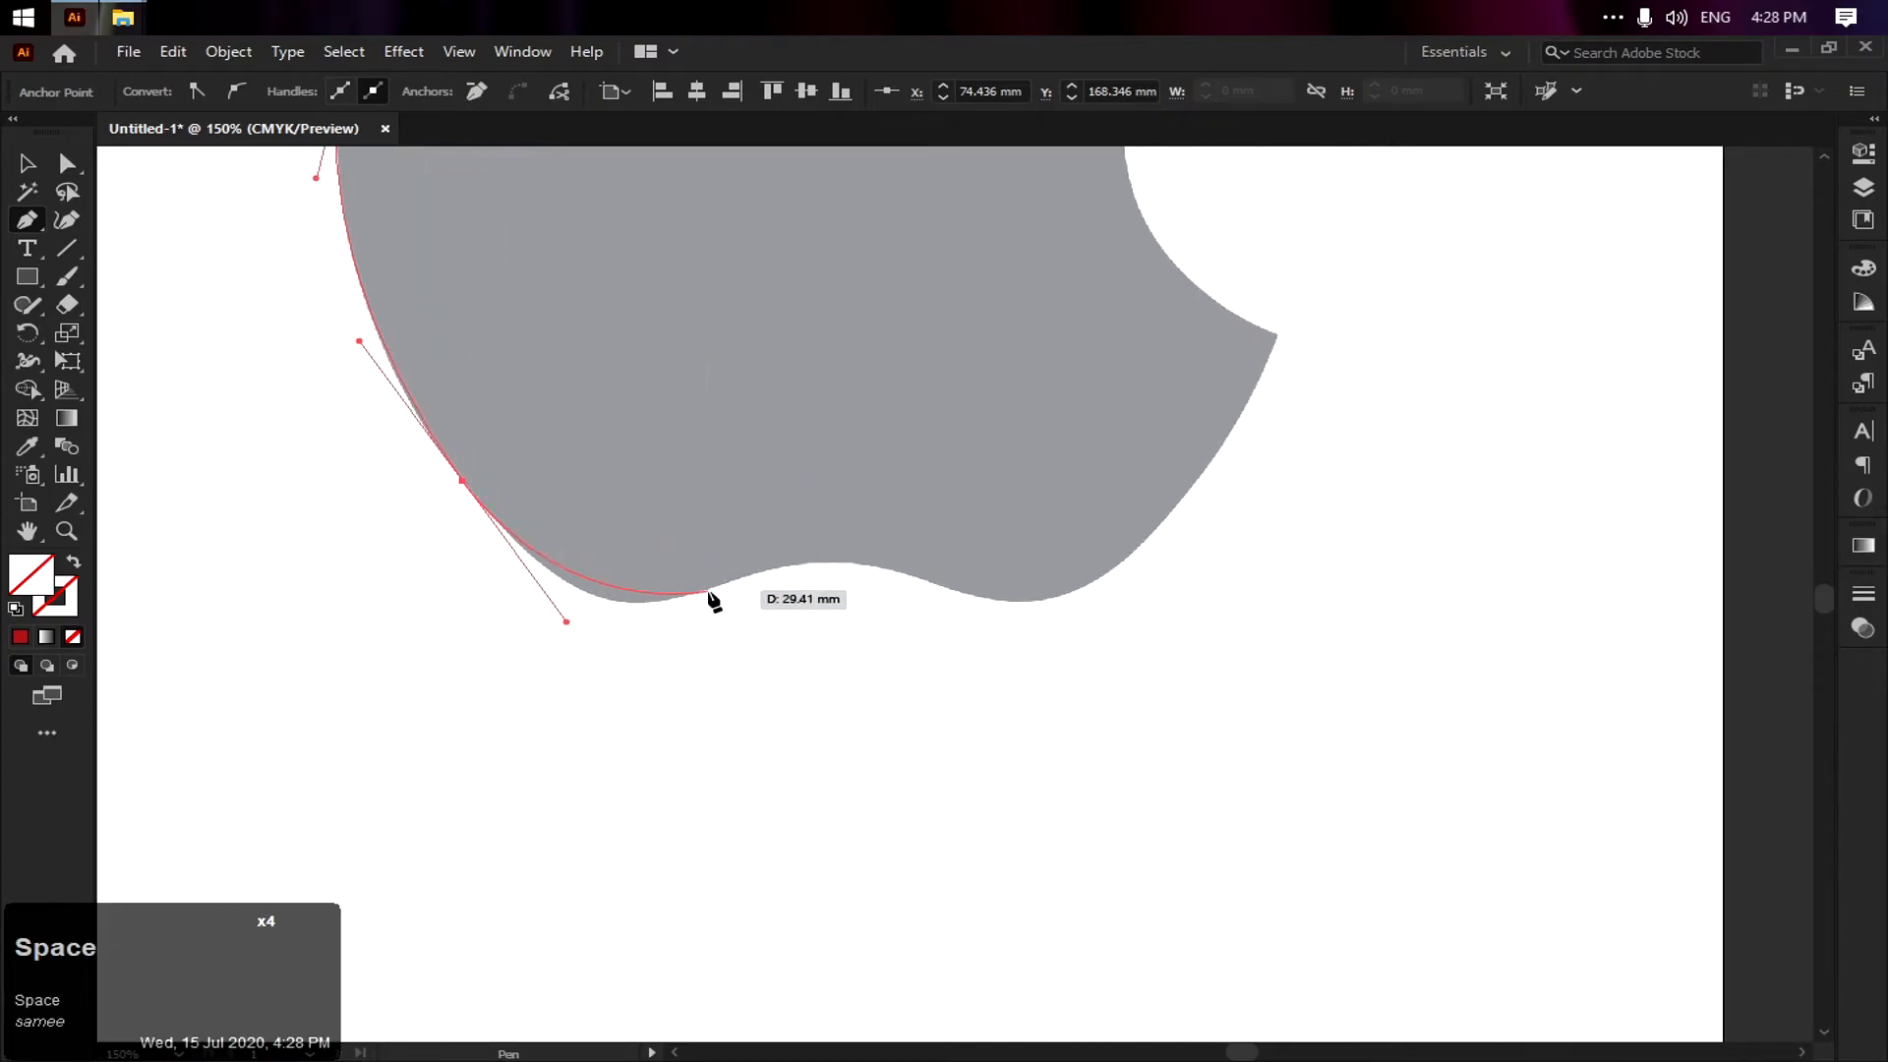
pyautogui.click(749, 574)
pyautogui.moveTo(751, 572); pyautogui.dragTo(850, 531)
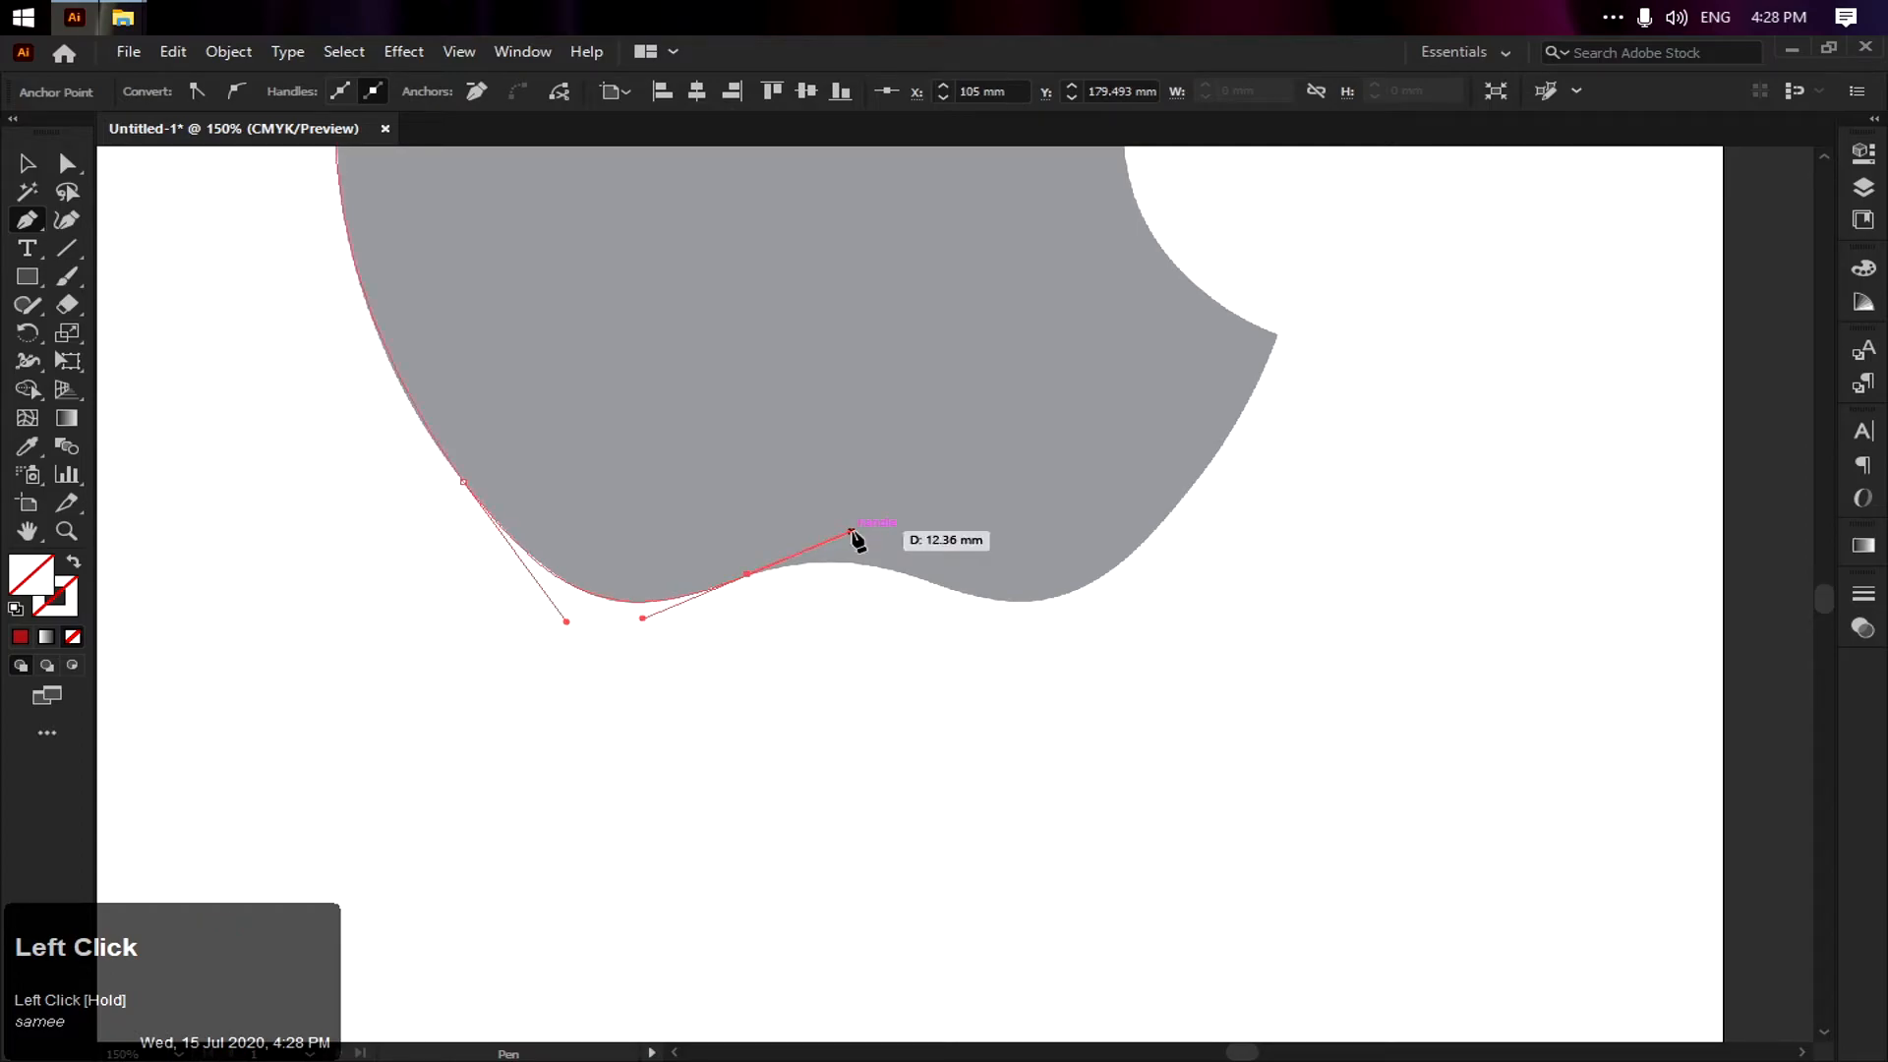
pyautogui.click(746, 575)
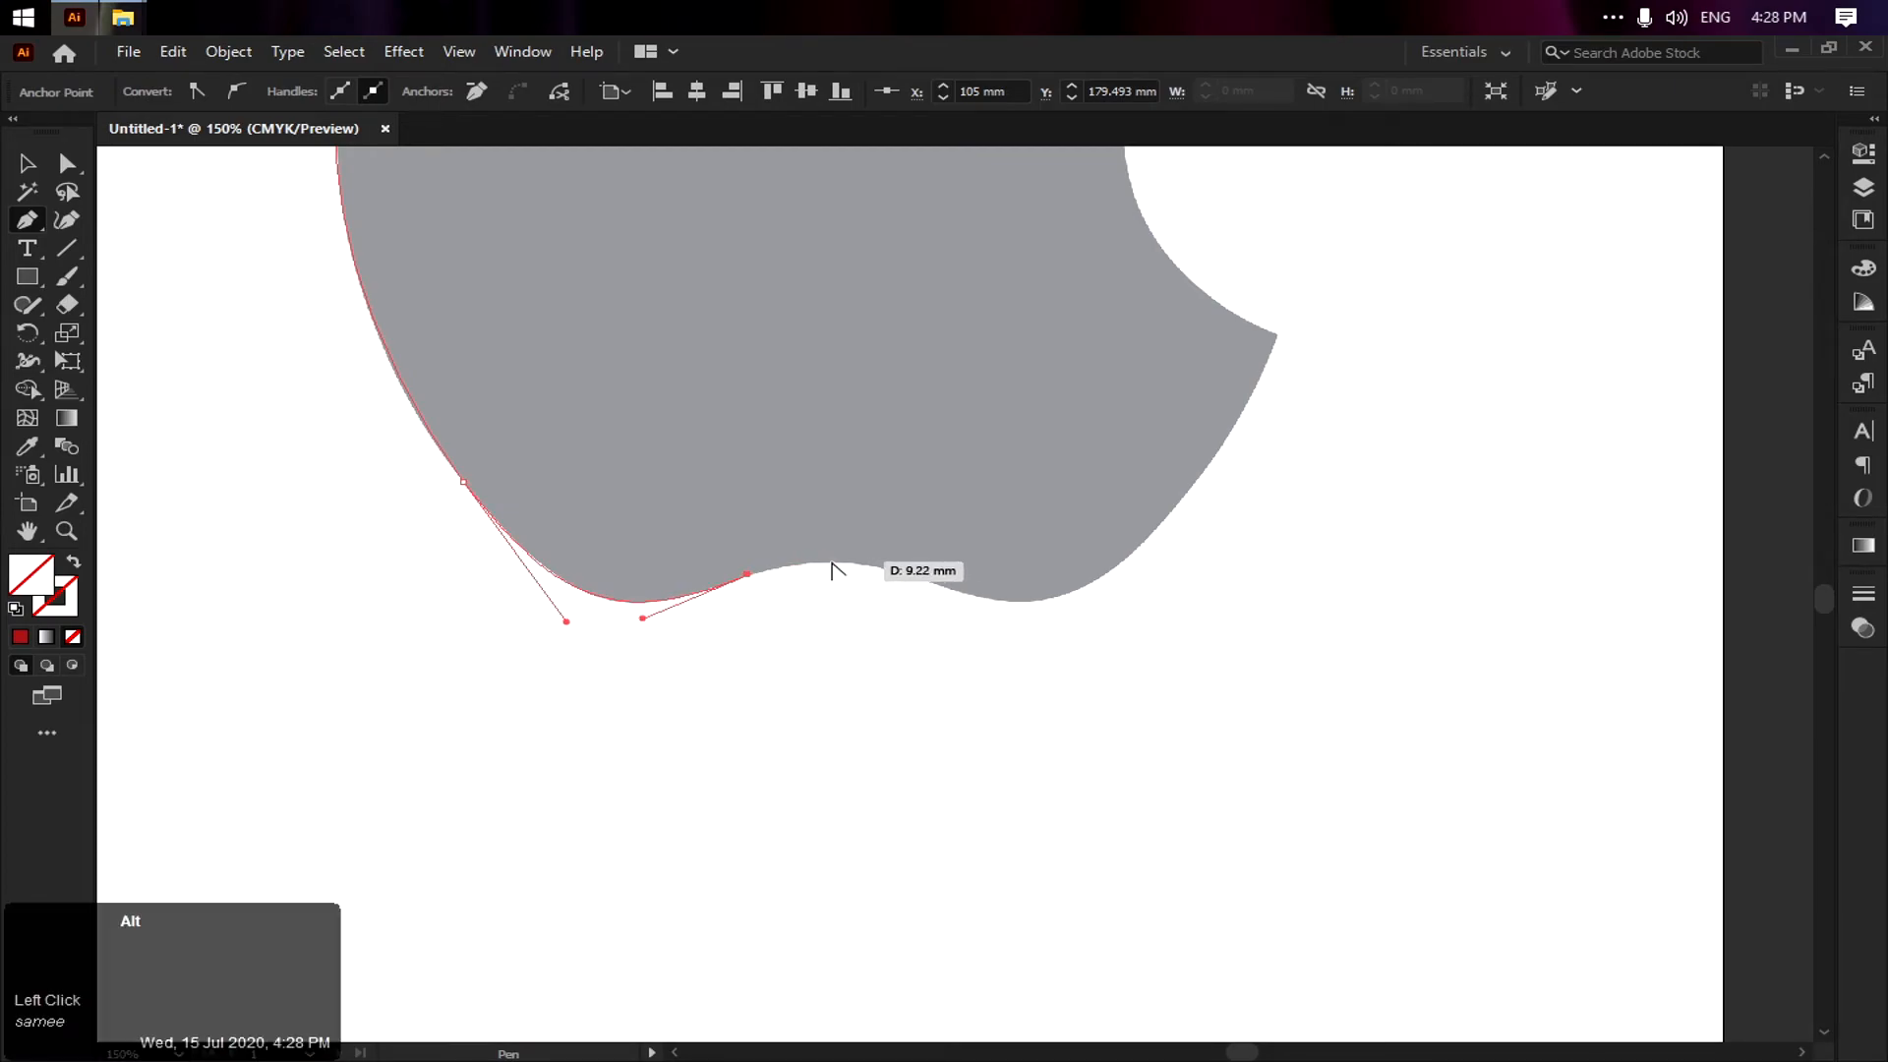
# Finish the left half outline with a horizontally curved anchor at the middle of the apple's bottom notch
pyautogui.keyDown('alt'); pyautogui.scroll(2, 831, 566); pyautogui.keyUp('alt')
pyautogui.keyDown('alt'); pyautogui.scroll(1, 831, 567); pyautogui.keyUp('alt')
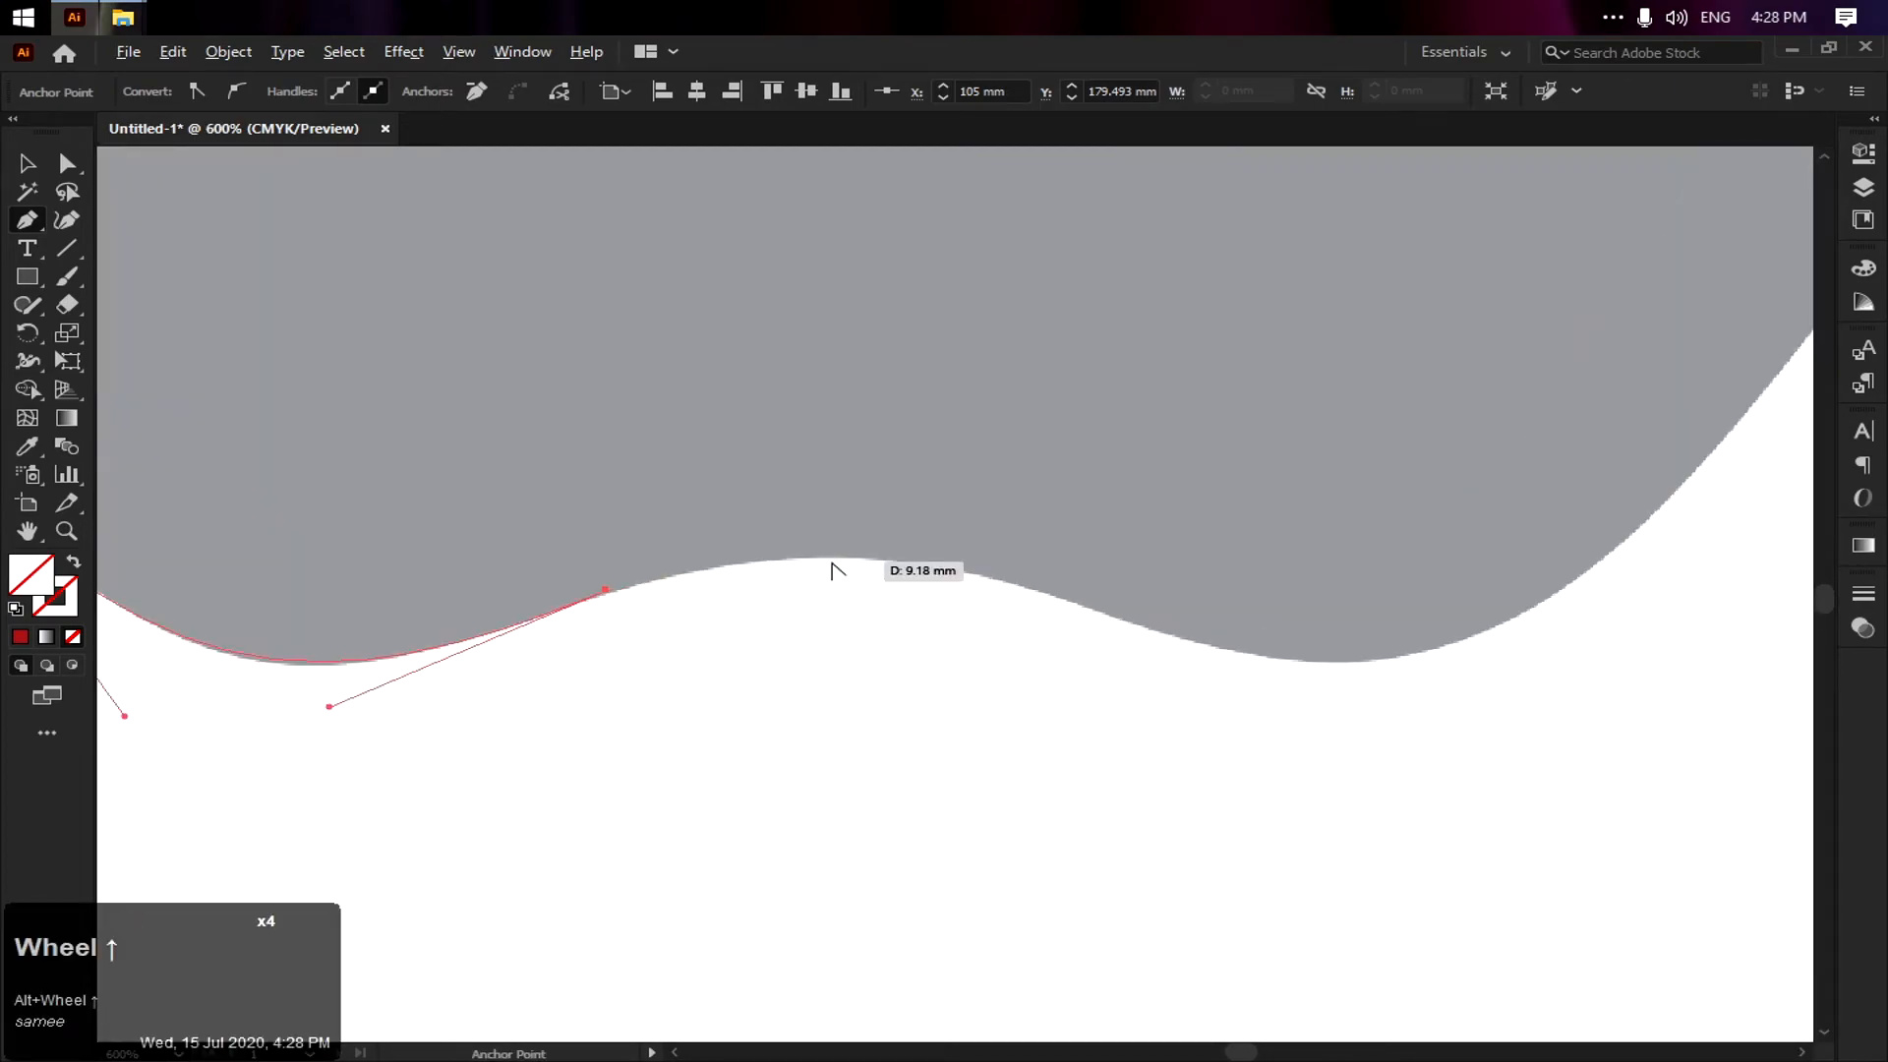
pyautogui.keyDown('alt'); pyautogui.scroll(1, 816, 566); pyautogui.keyUp('alt')
pyautogui.moveTo(804, 556); pyautogui.dragTo(968, 556)
# Set the stroke color of the traced half outline to black (000000)
pyautogui.press('v')
pyautogui.click(987, 479)
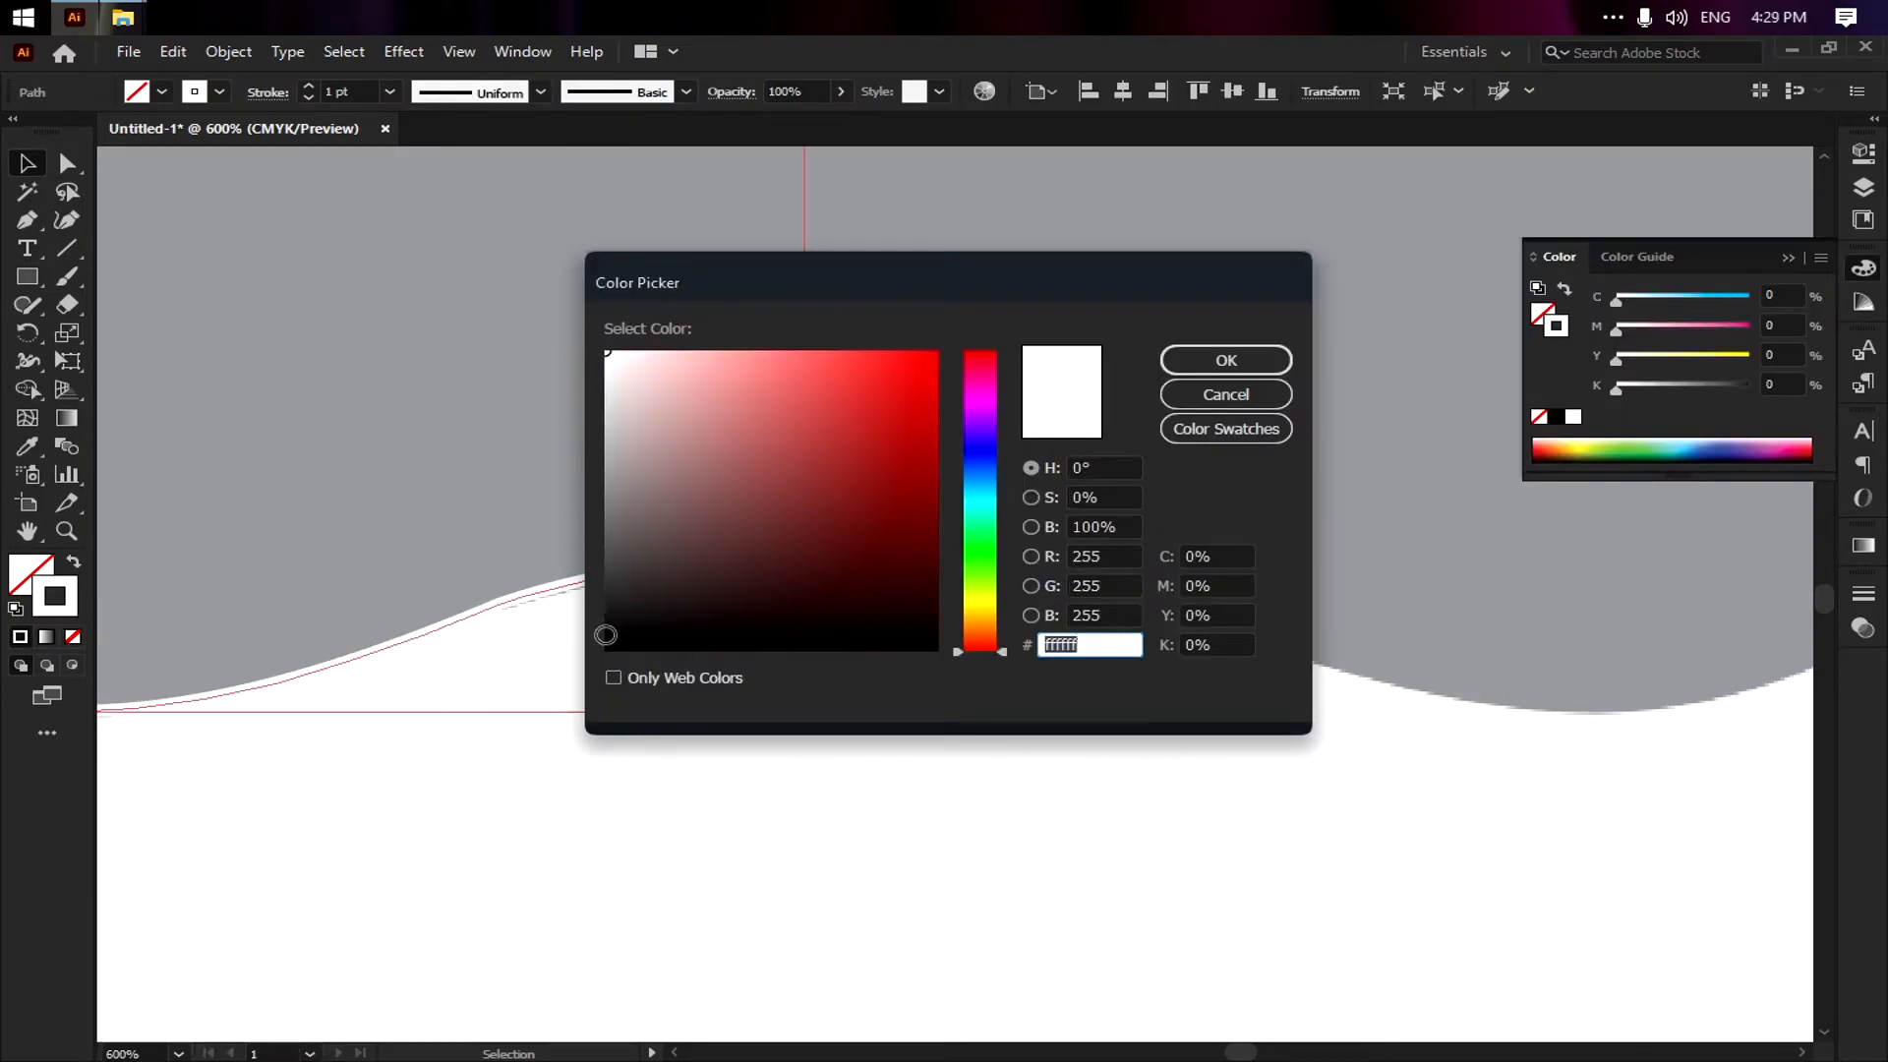
pyautogui.click(607, 647)
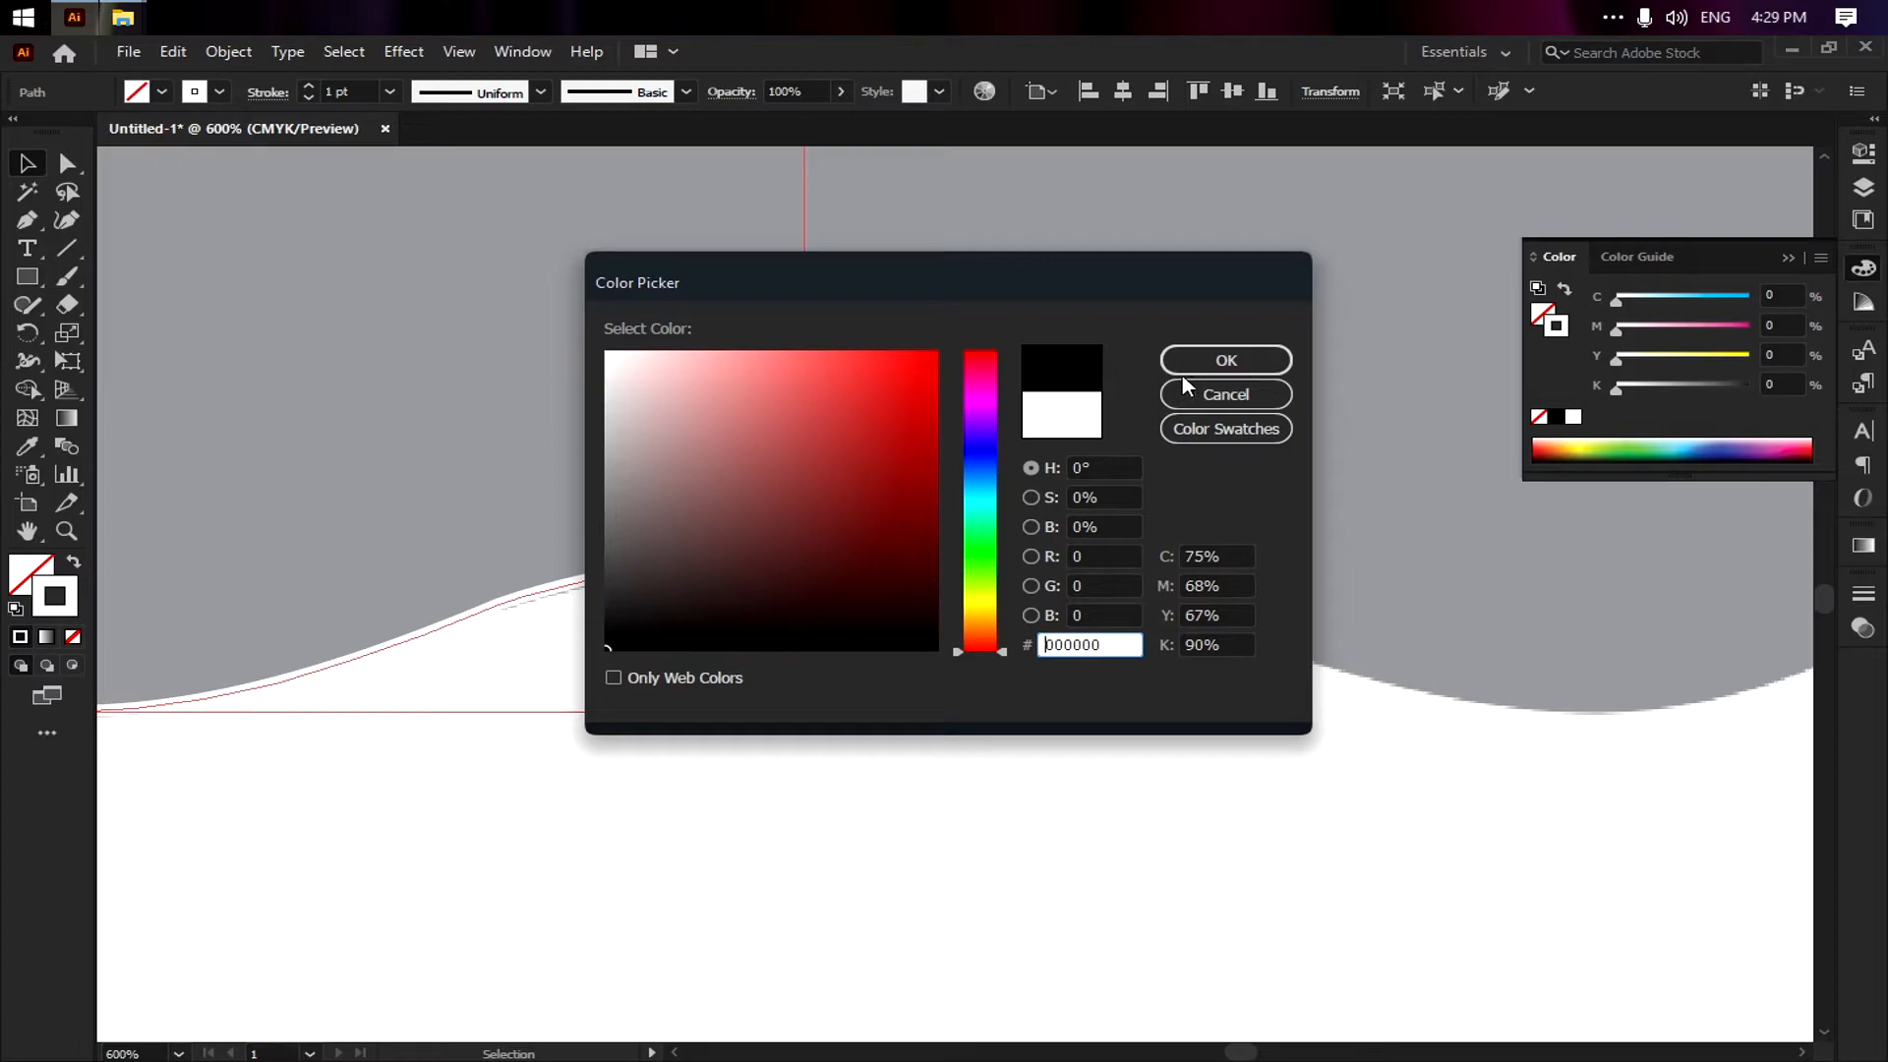
pyautogui.click(1225, 364)
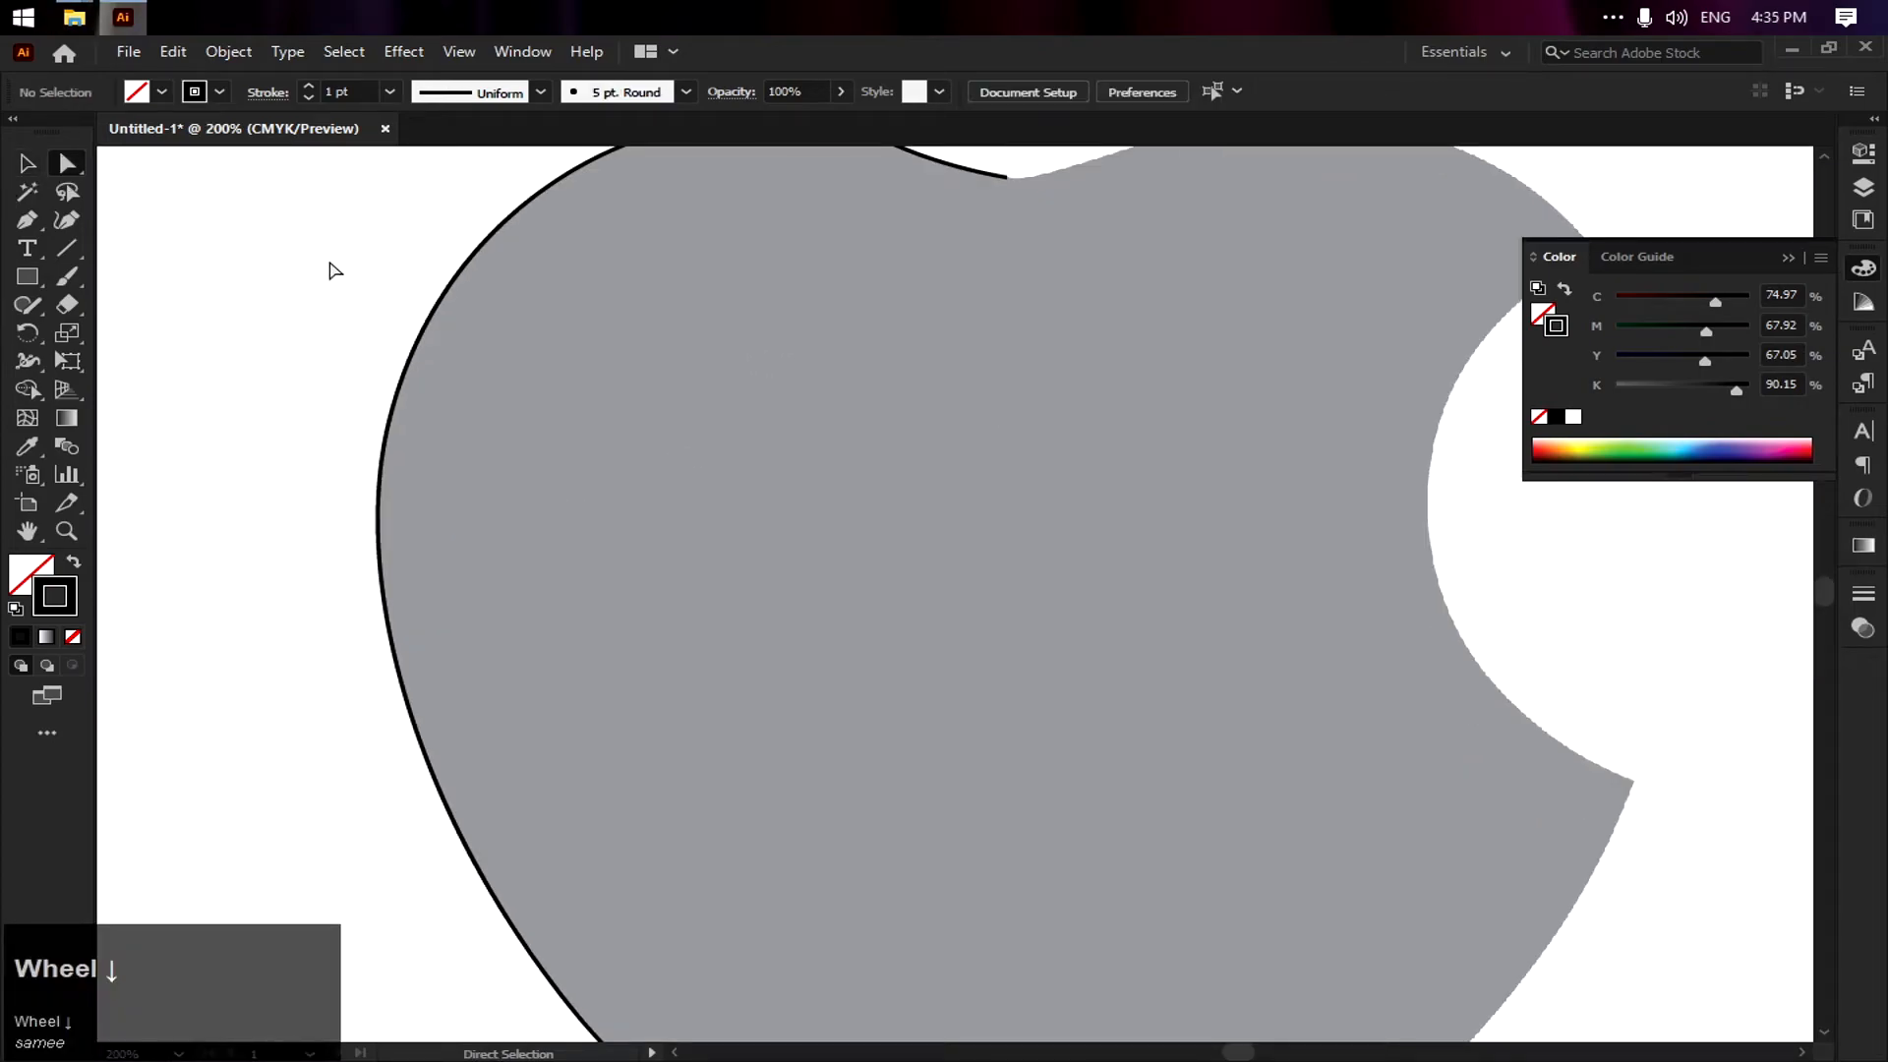
# Select the traced left half outline and create a reflected copy of it across the vertical axis
pyautogui.scroll(-5, 706, 391)
pyautogui.moveTo(721, 396); pyautogui.dragTo(893, 620)
pyautogui.moveTo(640, 312); pyautogui.dragTo(813, 620)
pyautogui.press('v')
pyautogui.moveTo(630, 278); pyautogui.dragTo(806, 617)
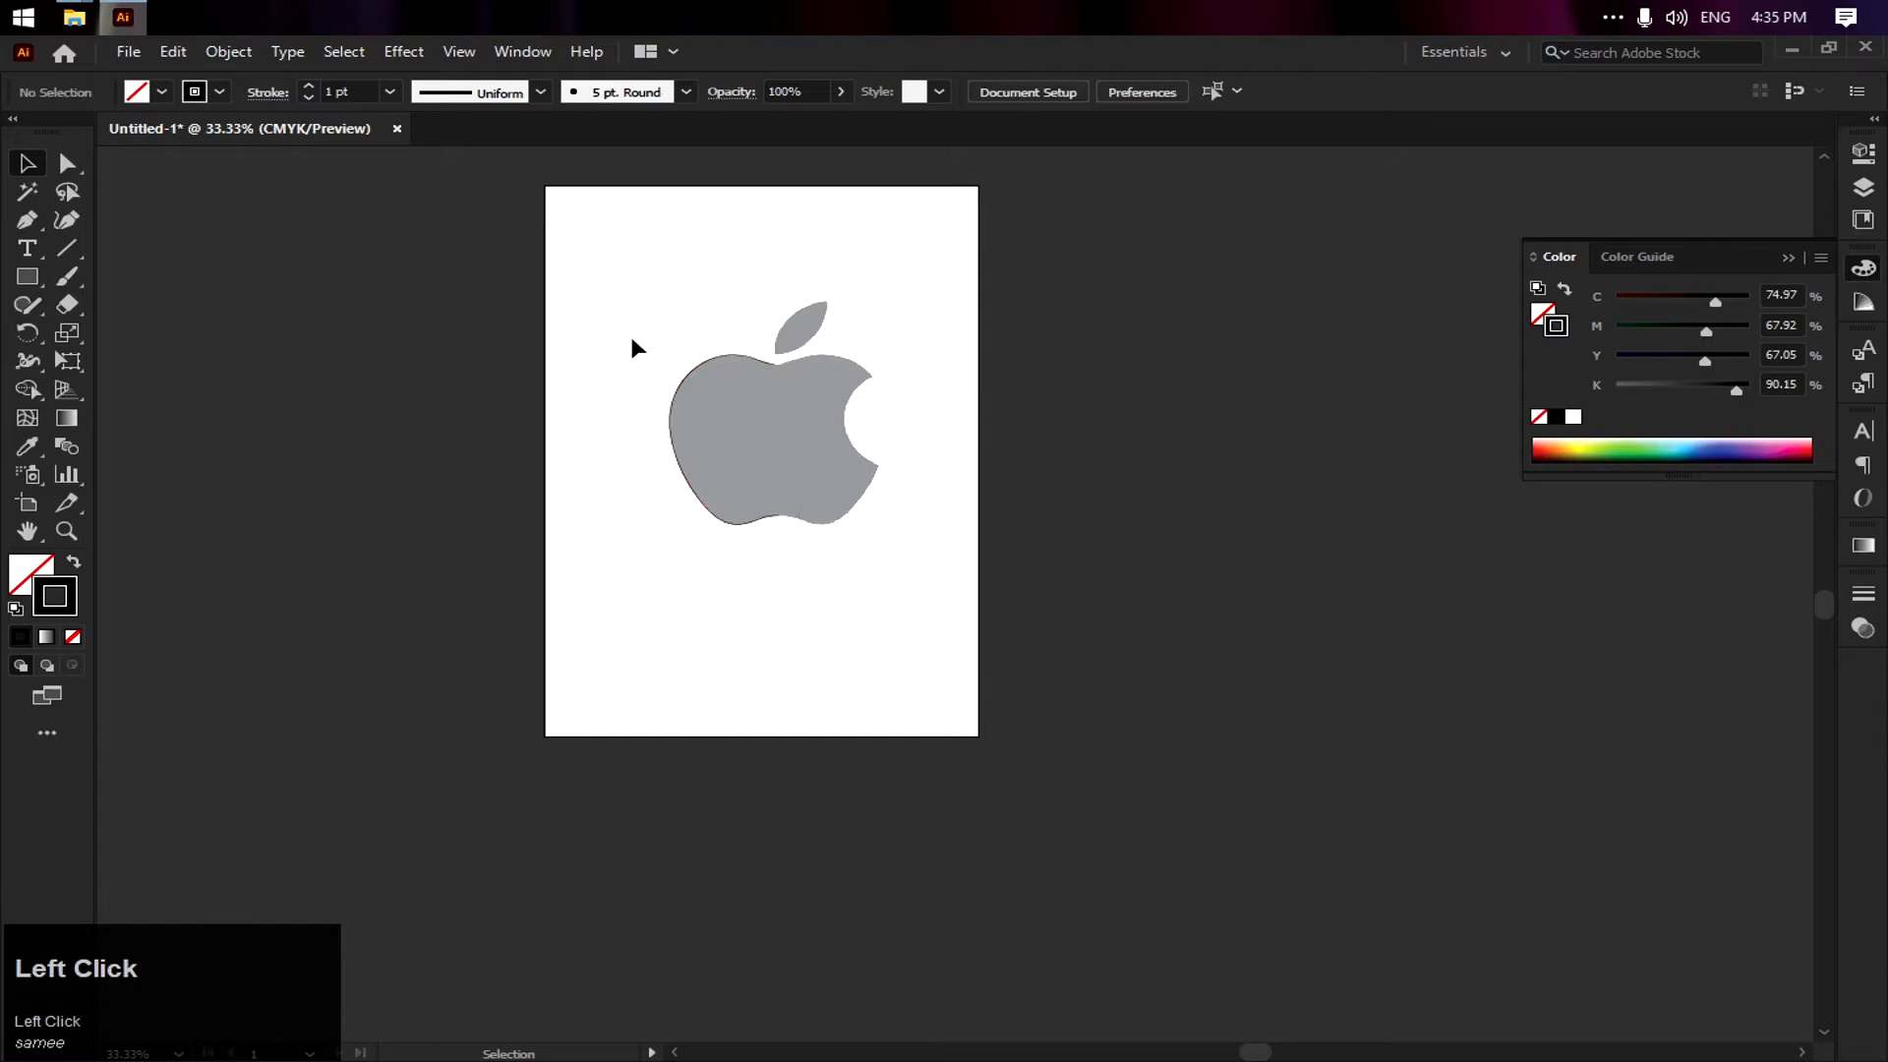
pyautogui.moveTo(629, 324); pyautogui.dragTo(836, 673)
pyautogui.rightClick(707, 391)
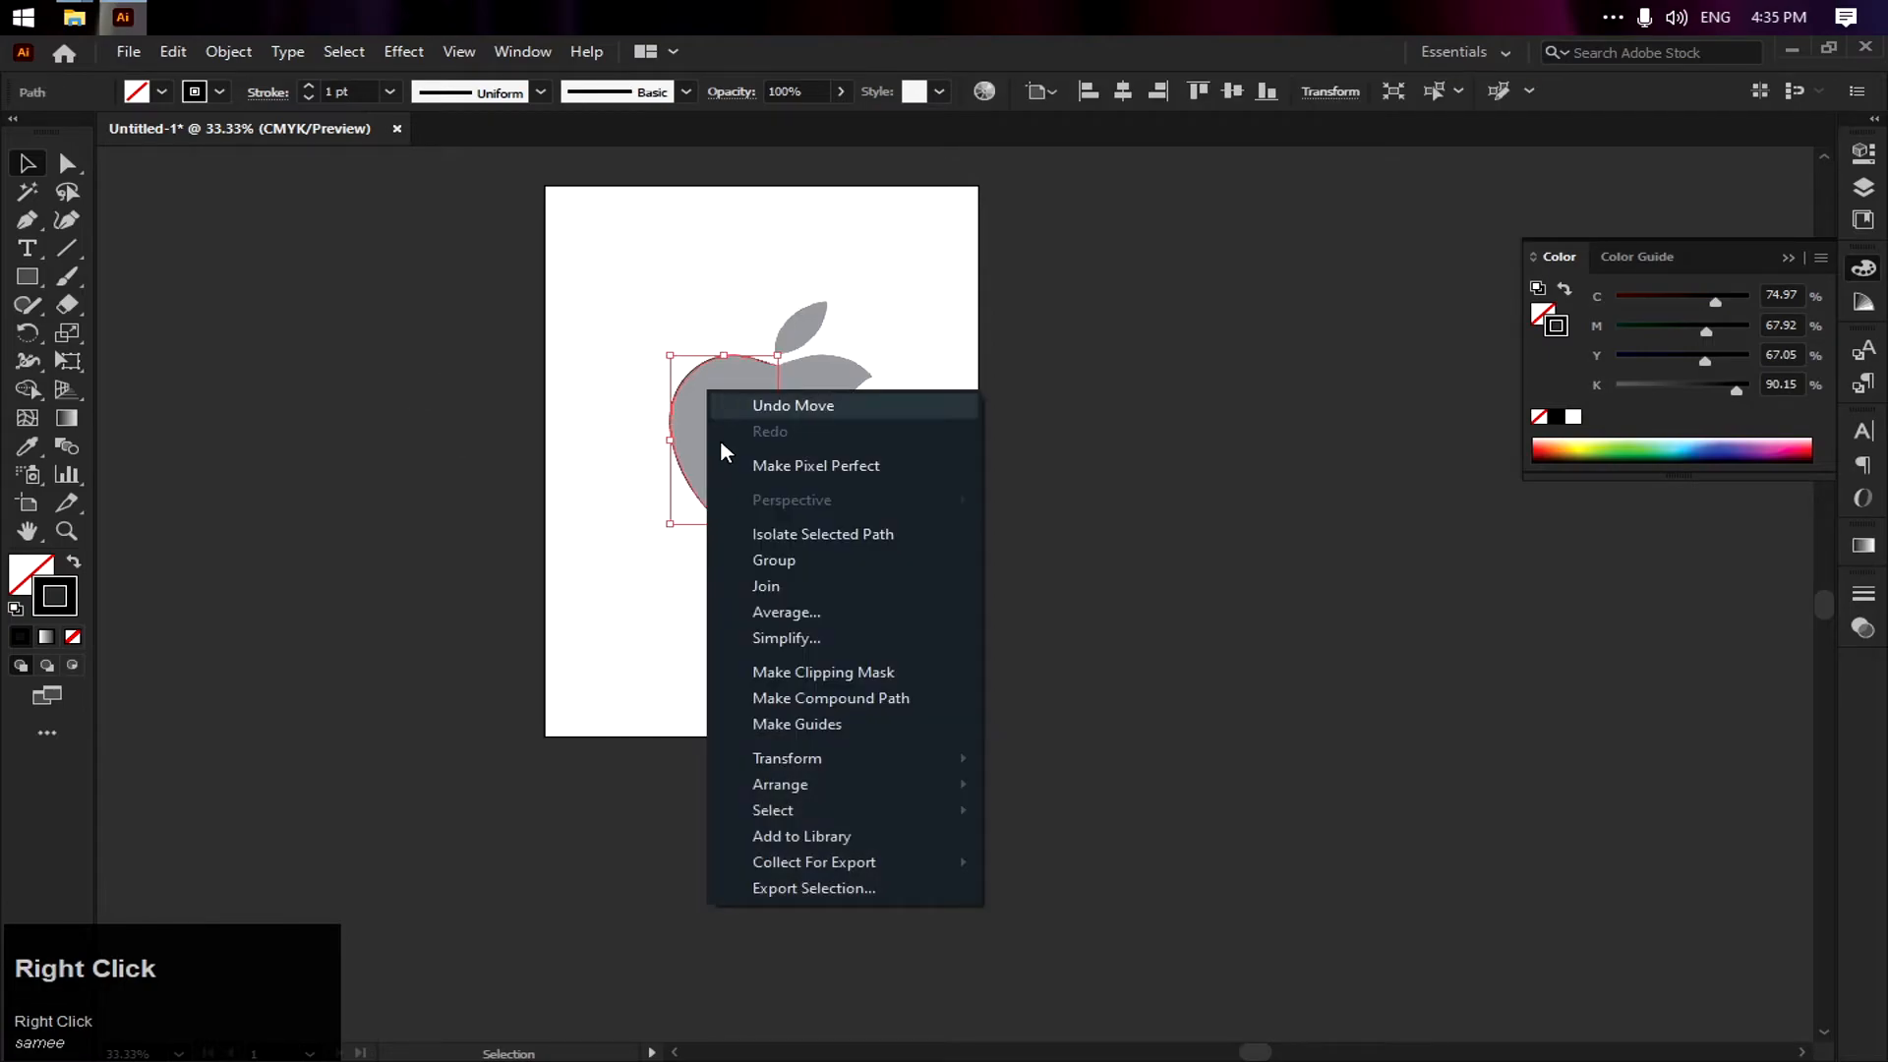
pyautogui.moveTo(842, 757)
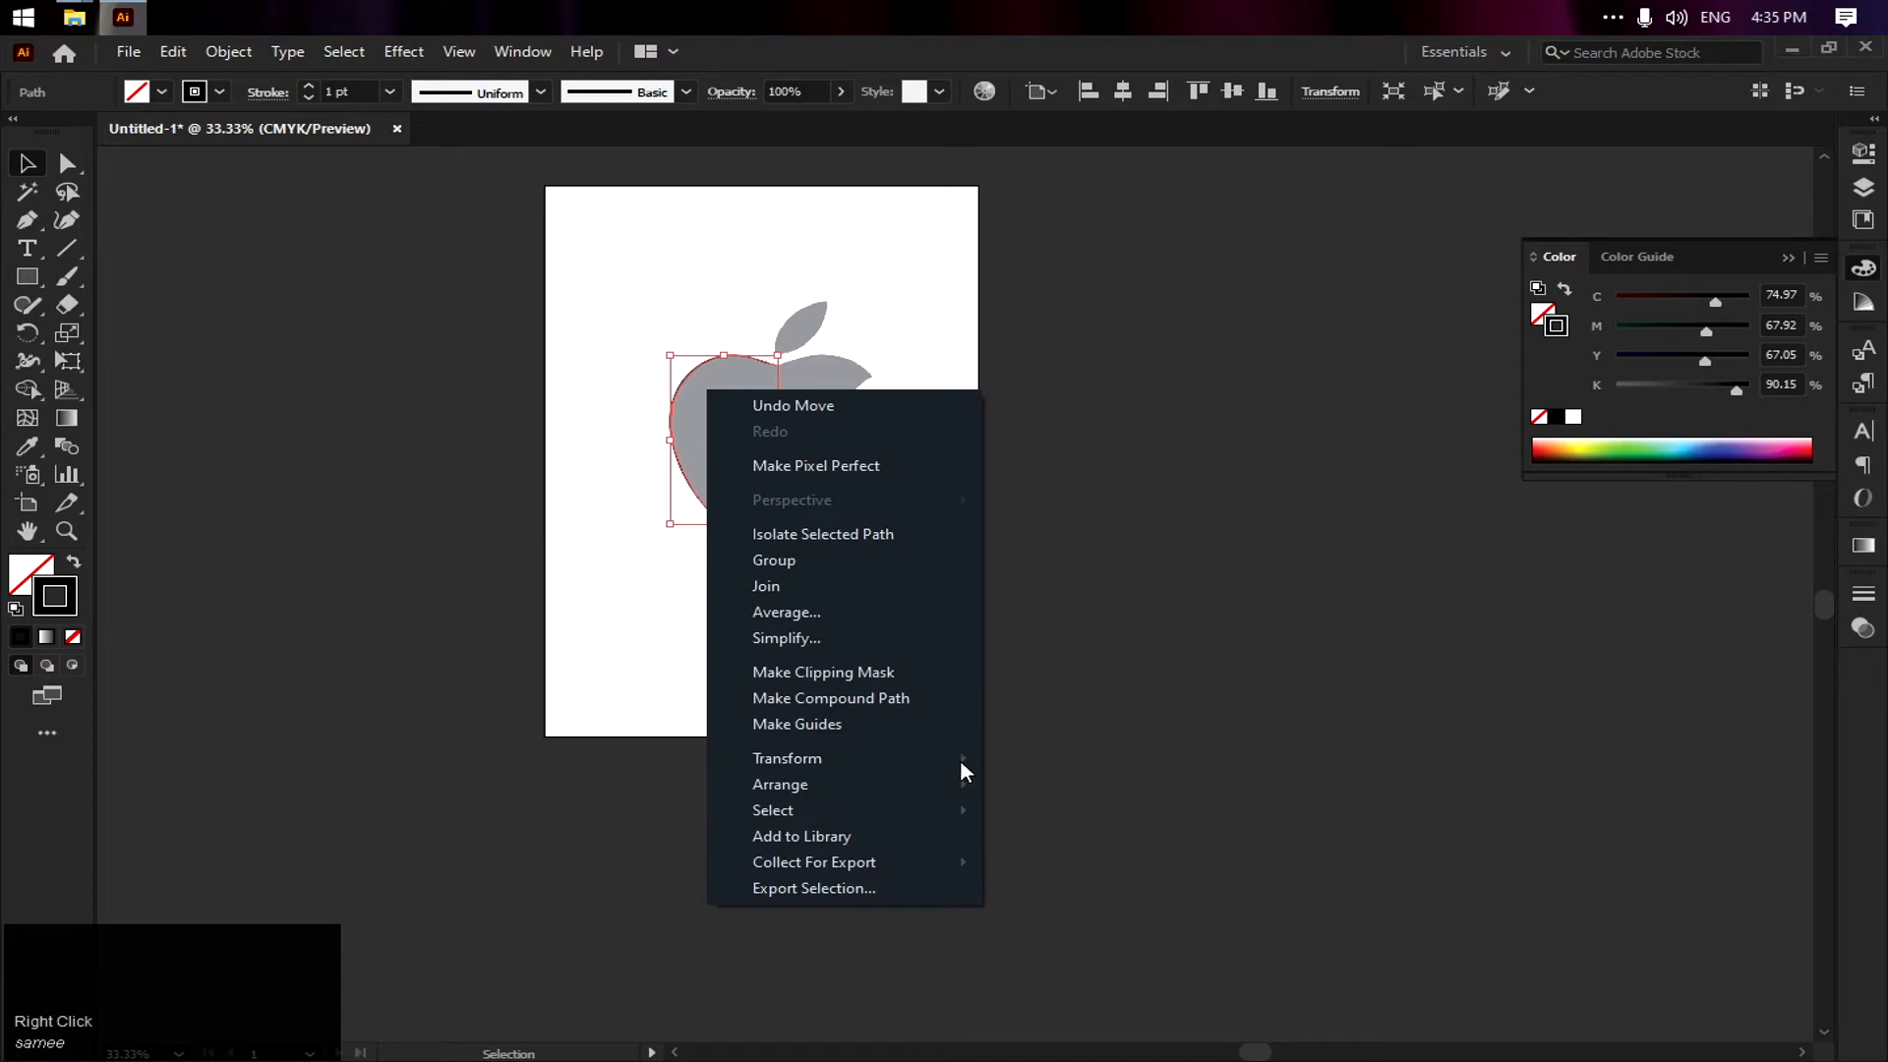
pyautogui.click(1124, 843)
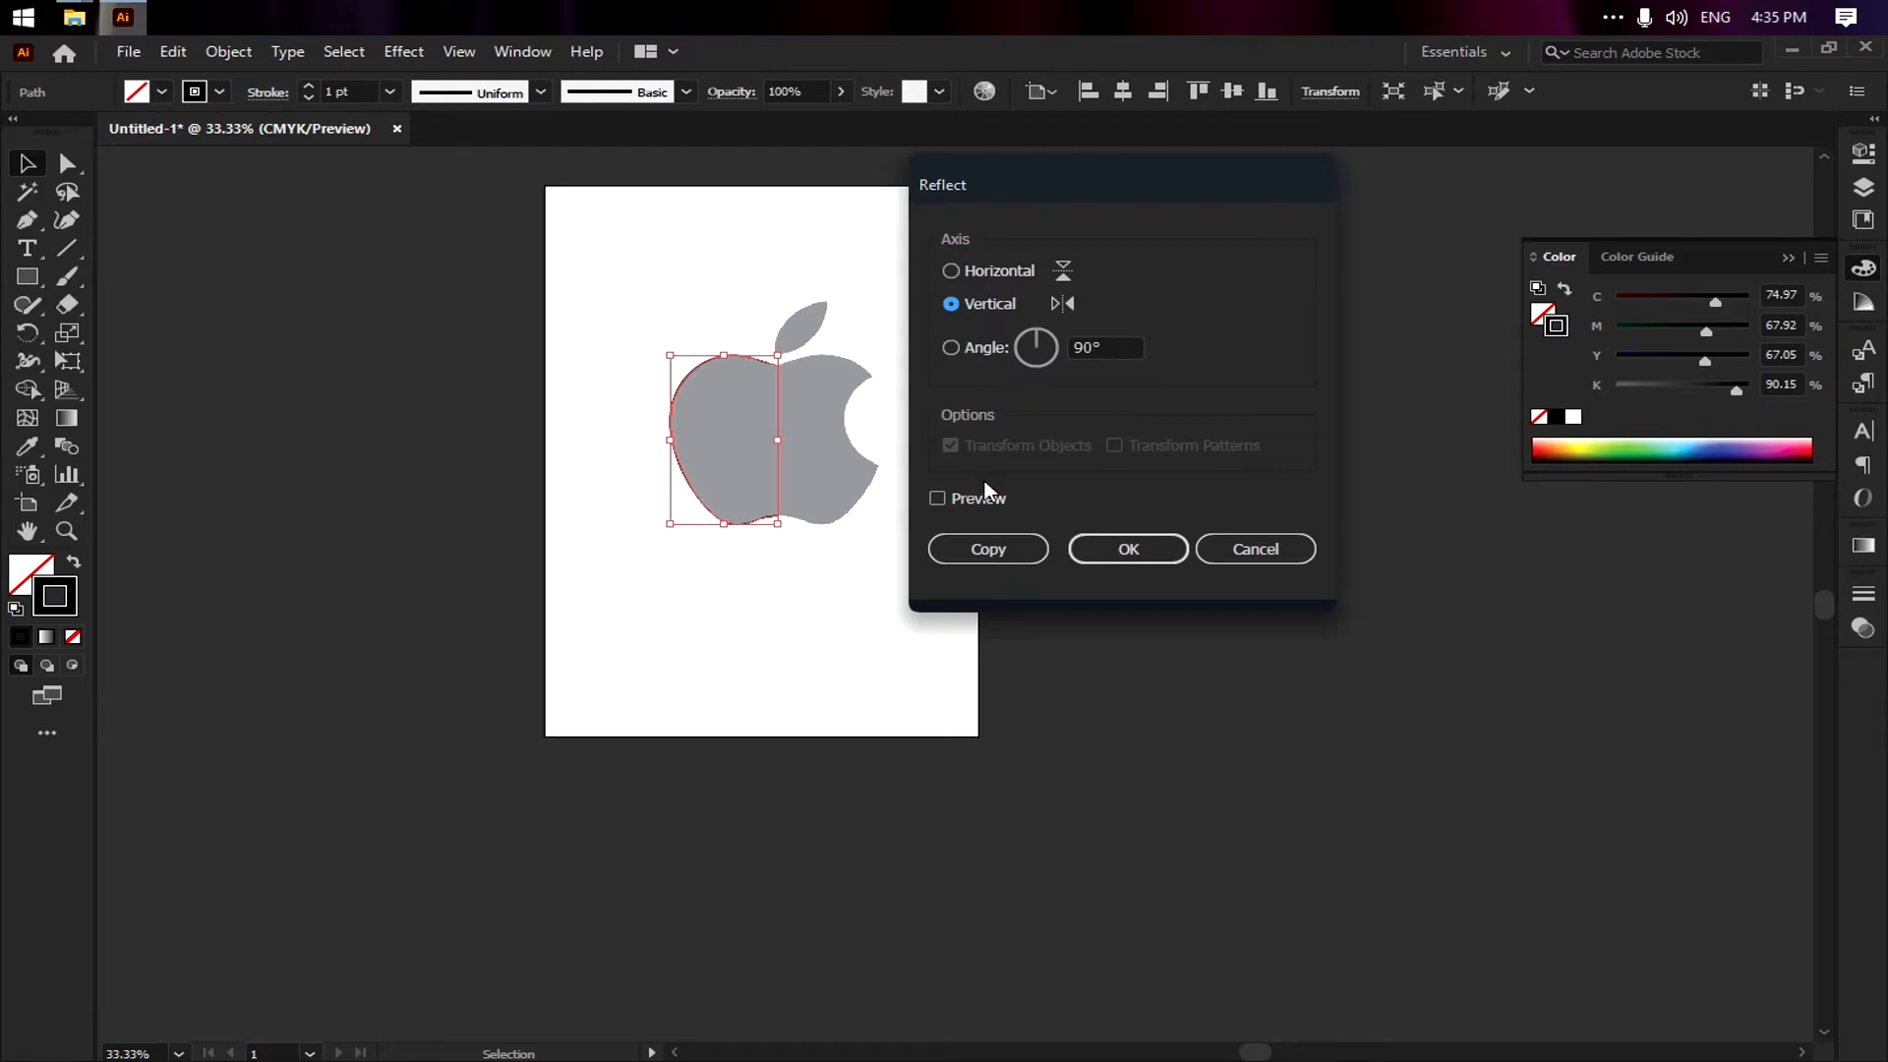
pyautogui.click(966, 499)
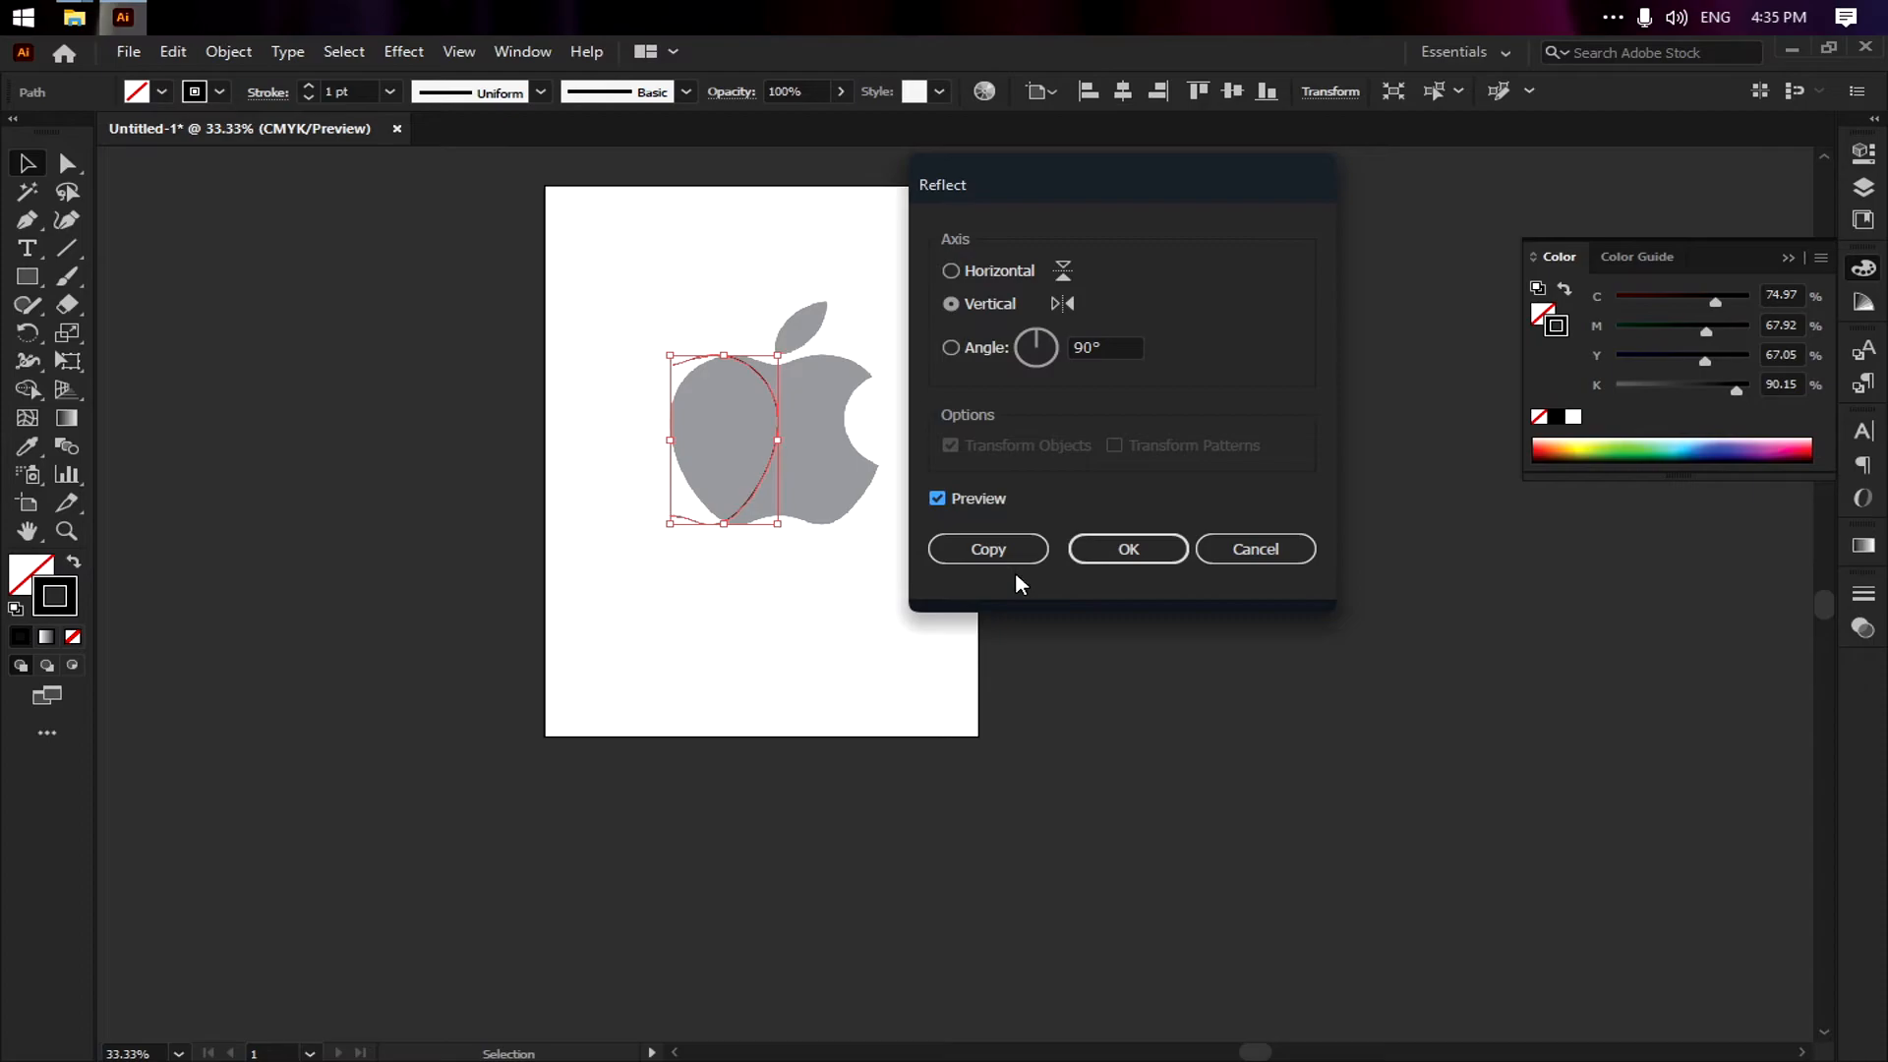
pyautogui.click(989, 550)
# Move the reflected copy horizontally about 53 mm to the right, onto the right half of the apple template
pyautogui.keyDown('alt'); pyautogui.scroll(4, 745, 409); pyautogui.keyUp('alt')
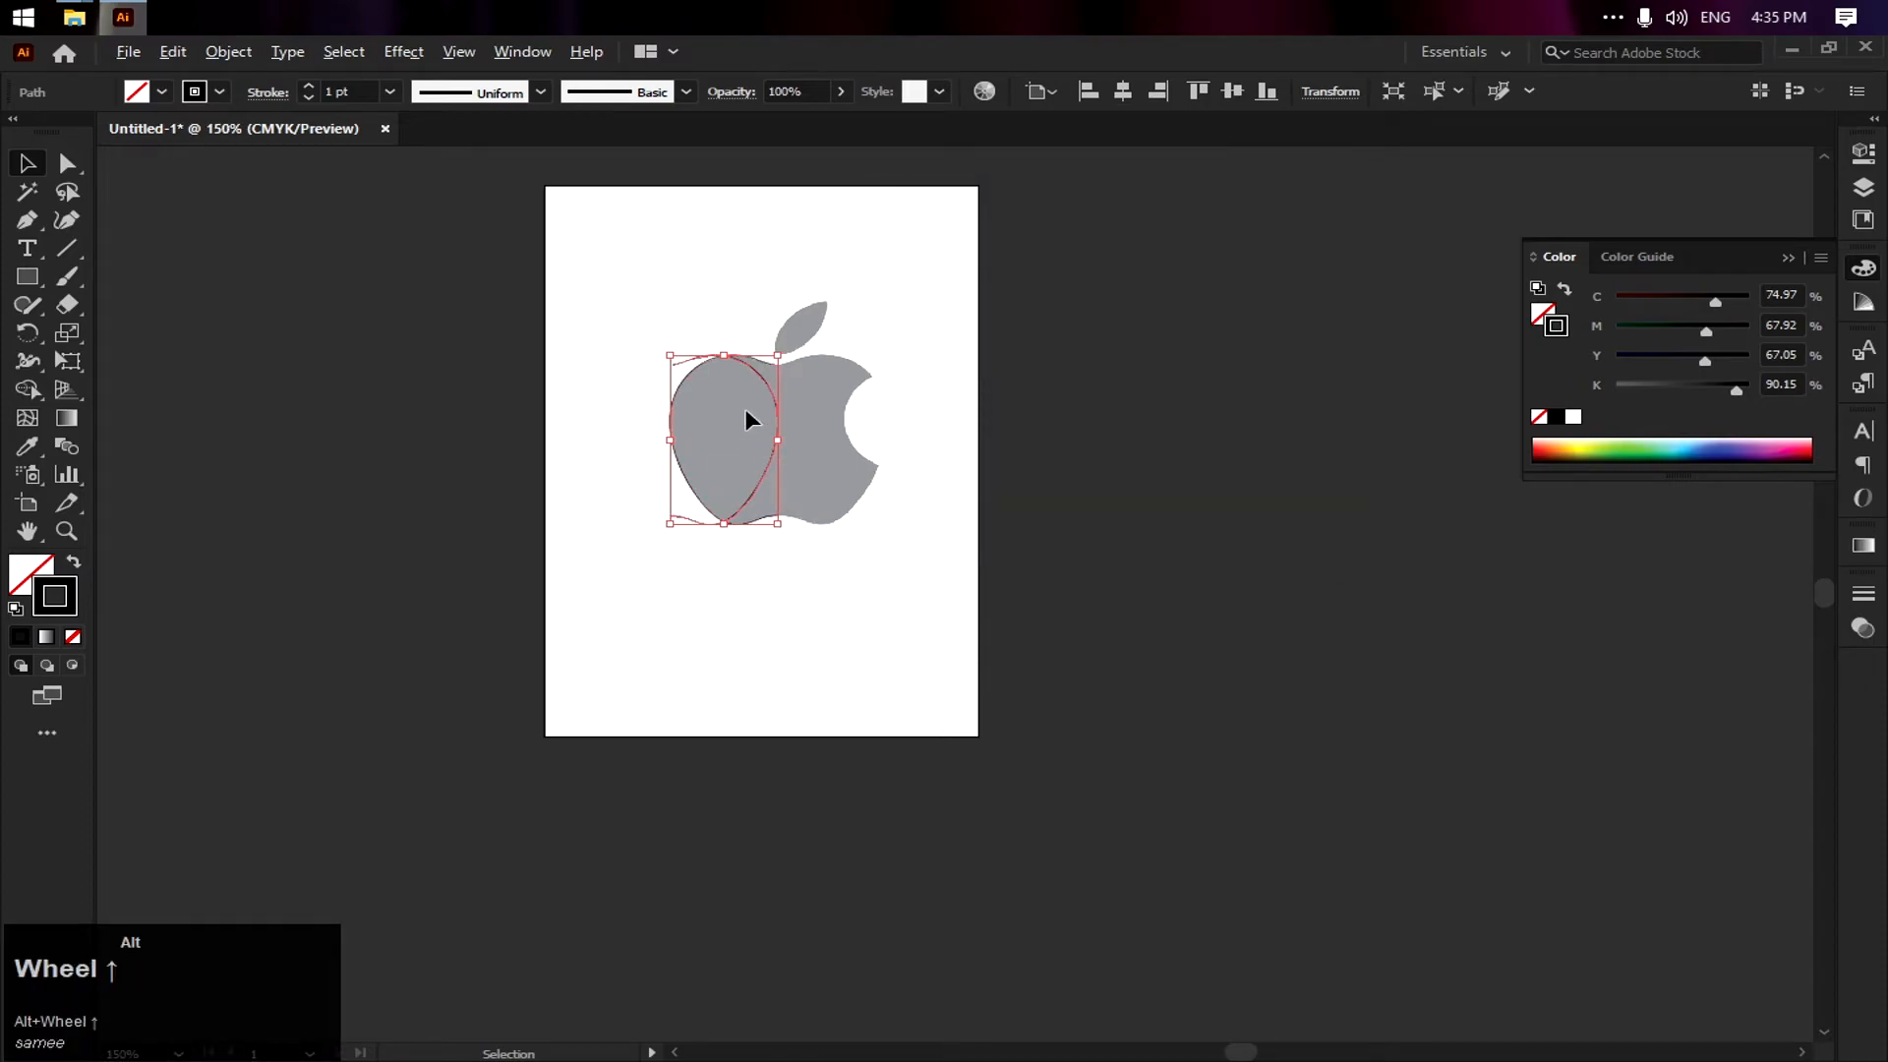
pyautogui.moveTo(884, 436); pyautogui.dragTo(1383, 435)
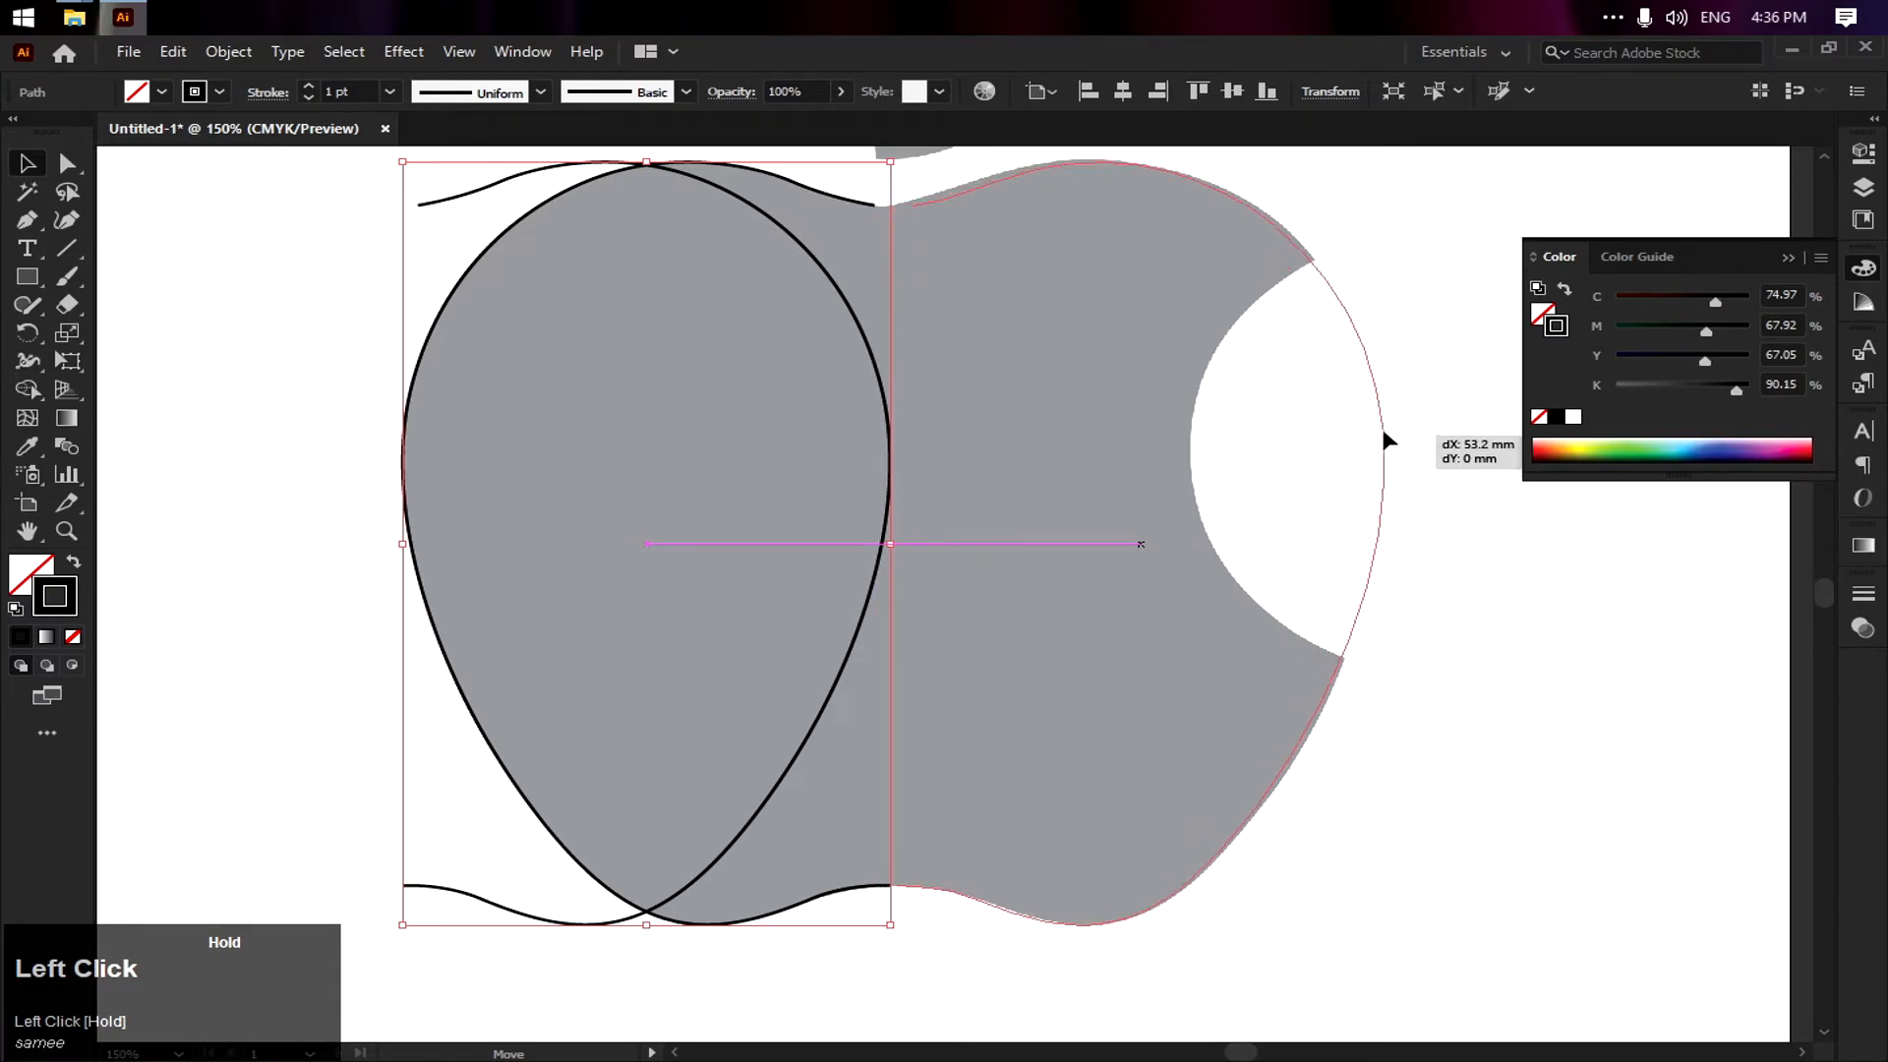
pyautogui.moveTo(1382, 433); pyautogui.dragTo(1383, 433)
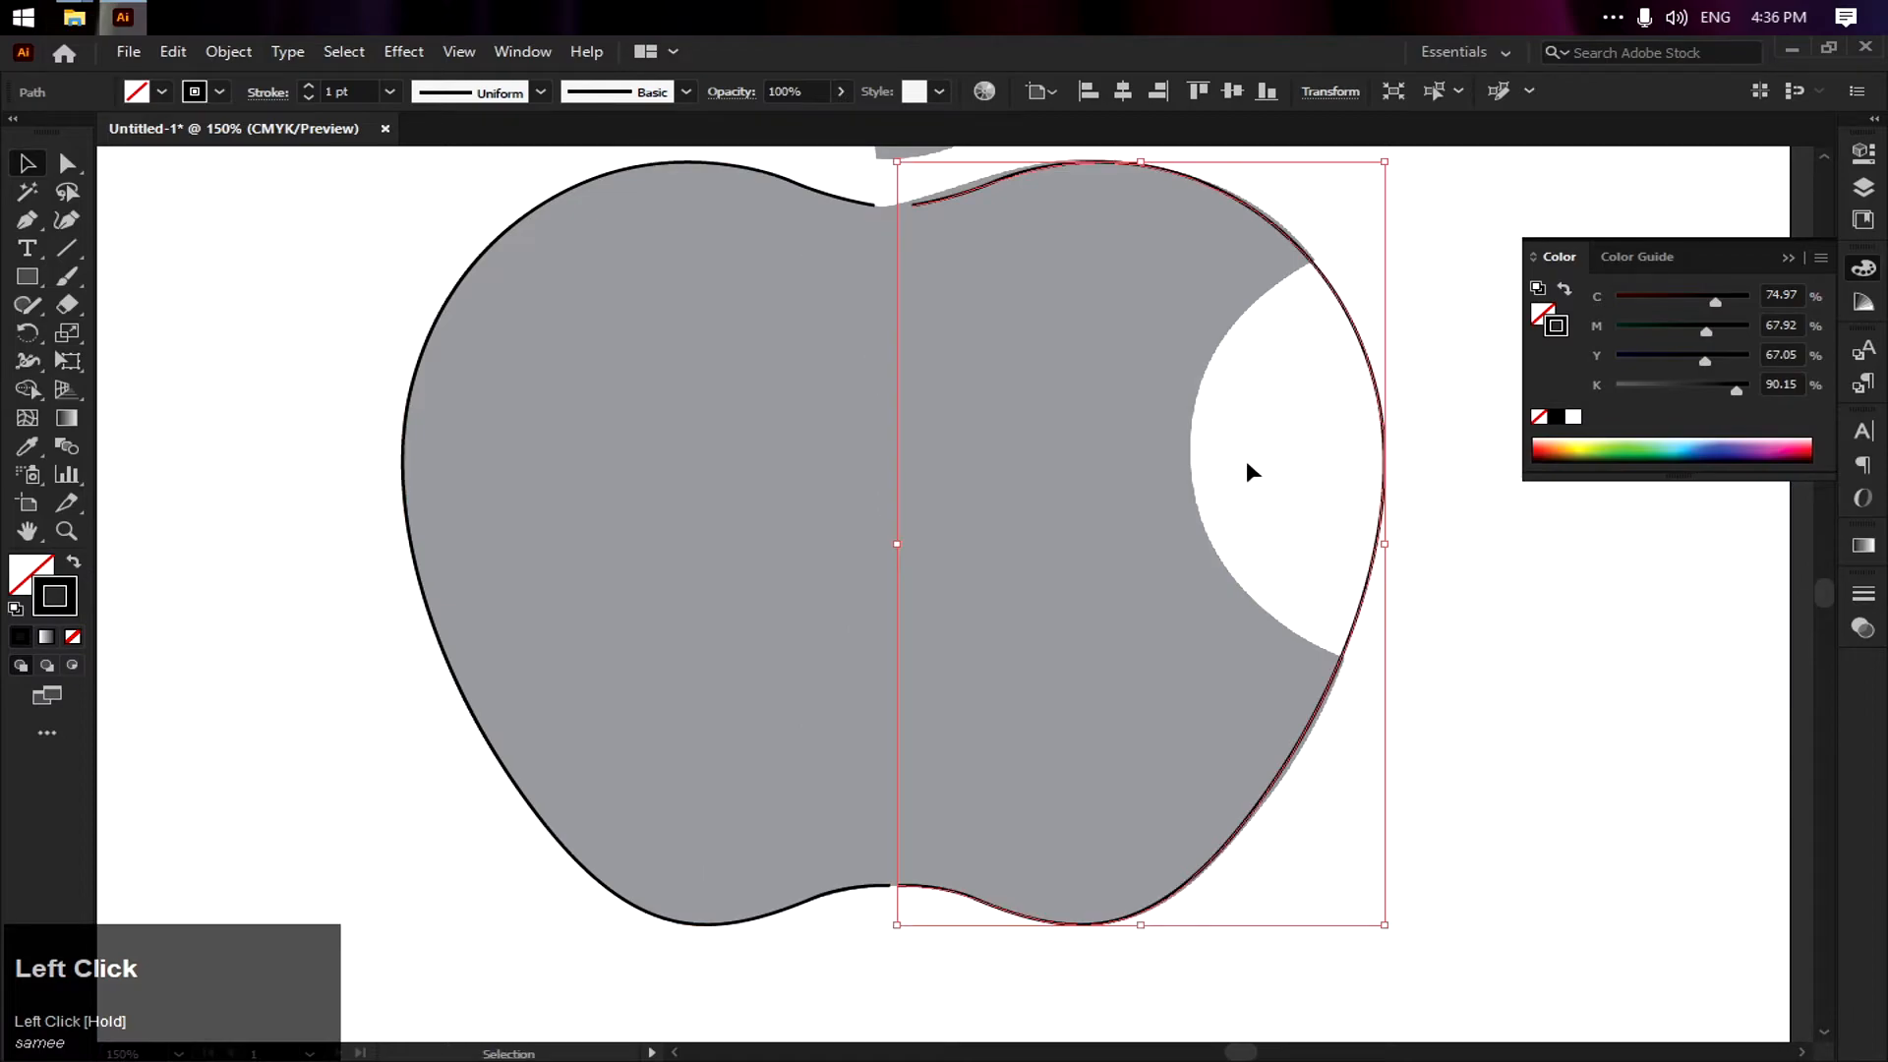
# Examine how the mirrored half follows the template and meets the left half at the apple's top dip
pyautogui.press('space')
pyautogui.moveTo(1058, 311); pyautogui.dragTo(1022, 466)
pyautogui.scroll(1, 965, 385)
pyautogui.scroll(1, 963, 396)
pyautogui.click(1119, 225)
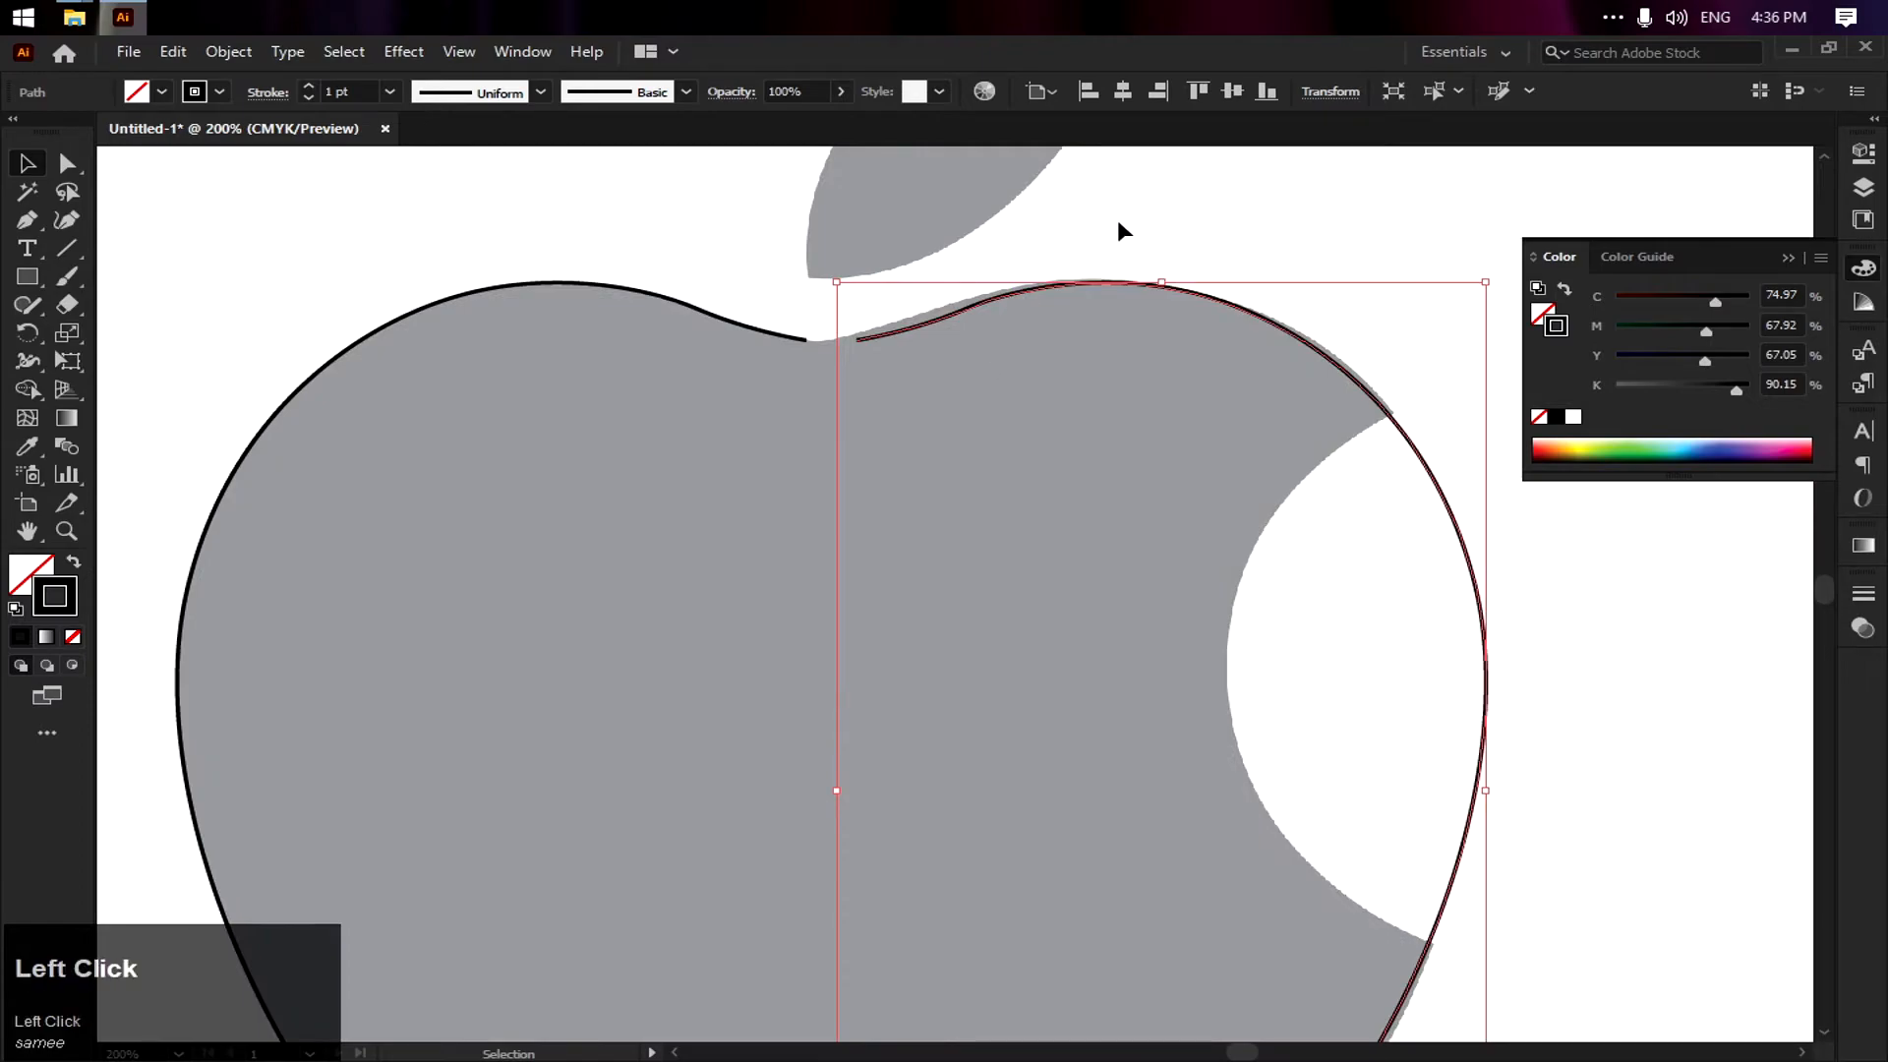
pyautogui.click(926, 327)
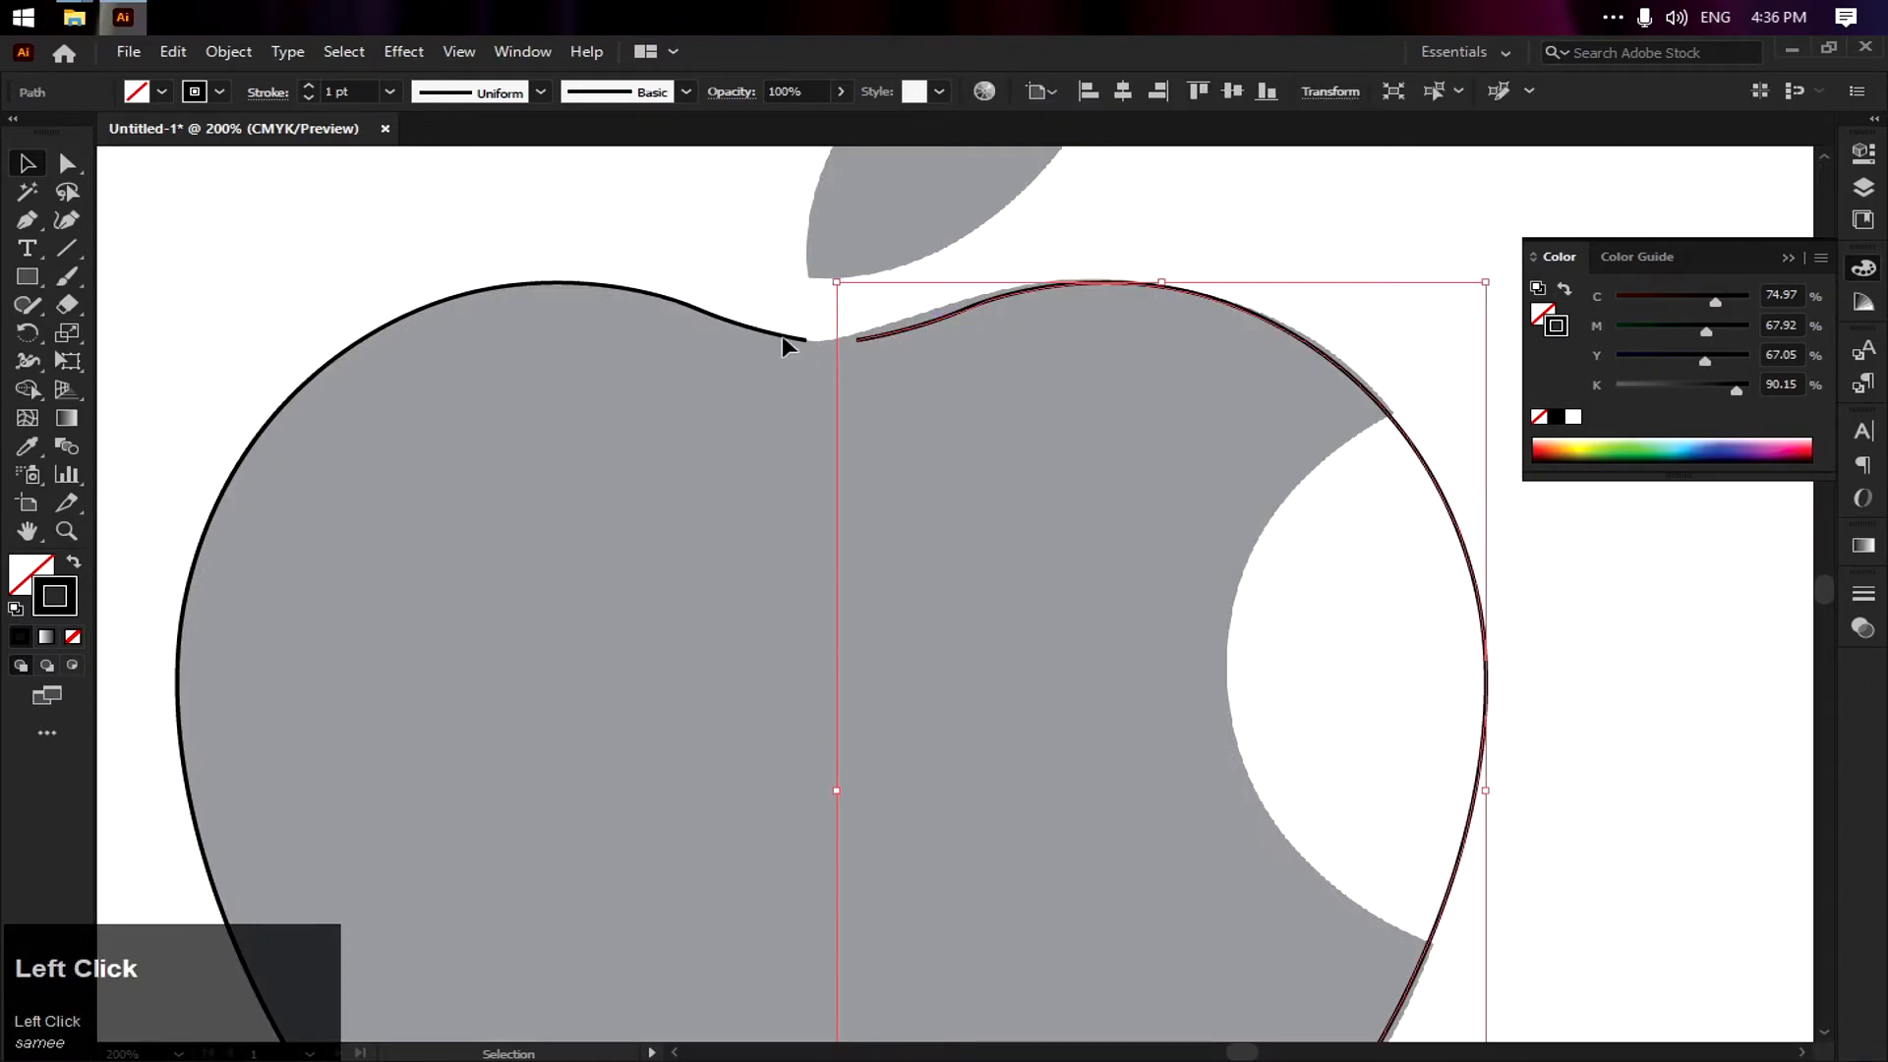
# Adjust the mirrored half's upper anchor and its open end anchor so the curve follows the template into the top dip
pyautogui.click(1223, 199)
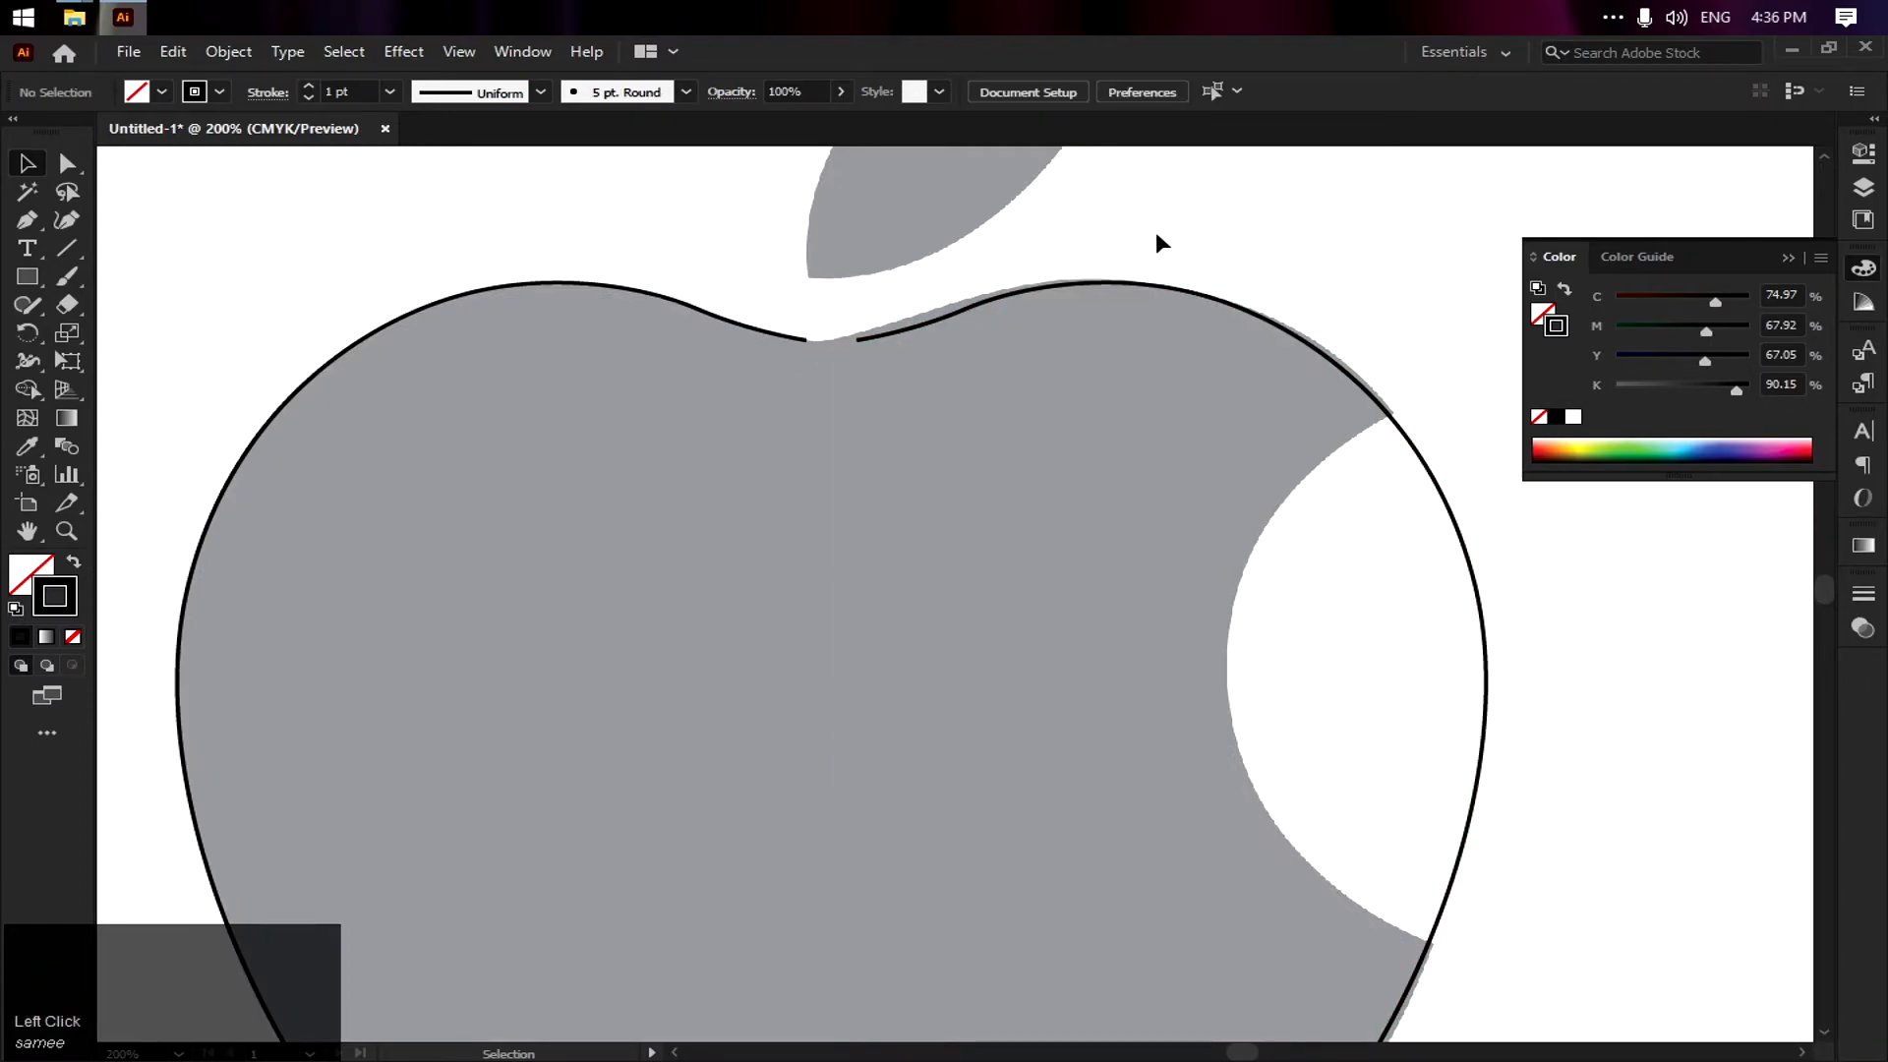
pyautogui.press('a')
pyautogui.click(878, 339)
pyautogui.scroll(1, 988, 326)
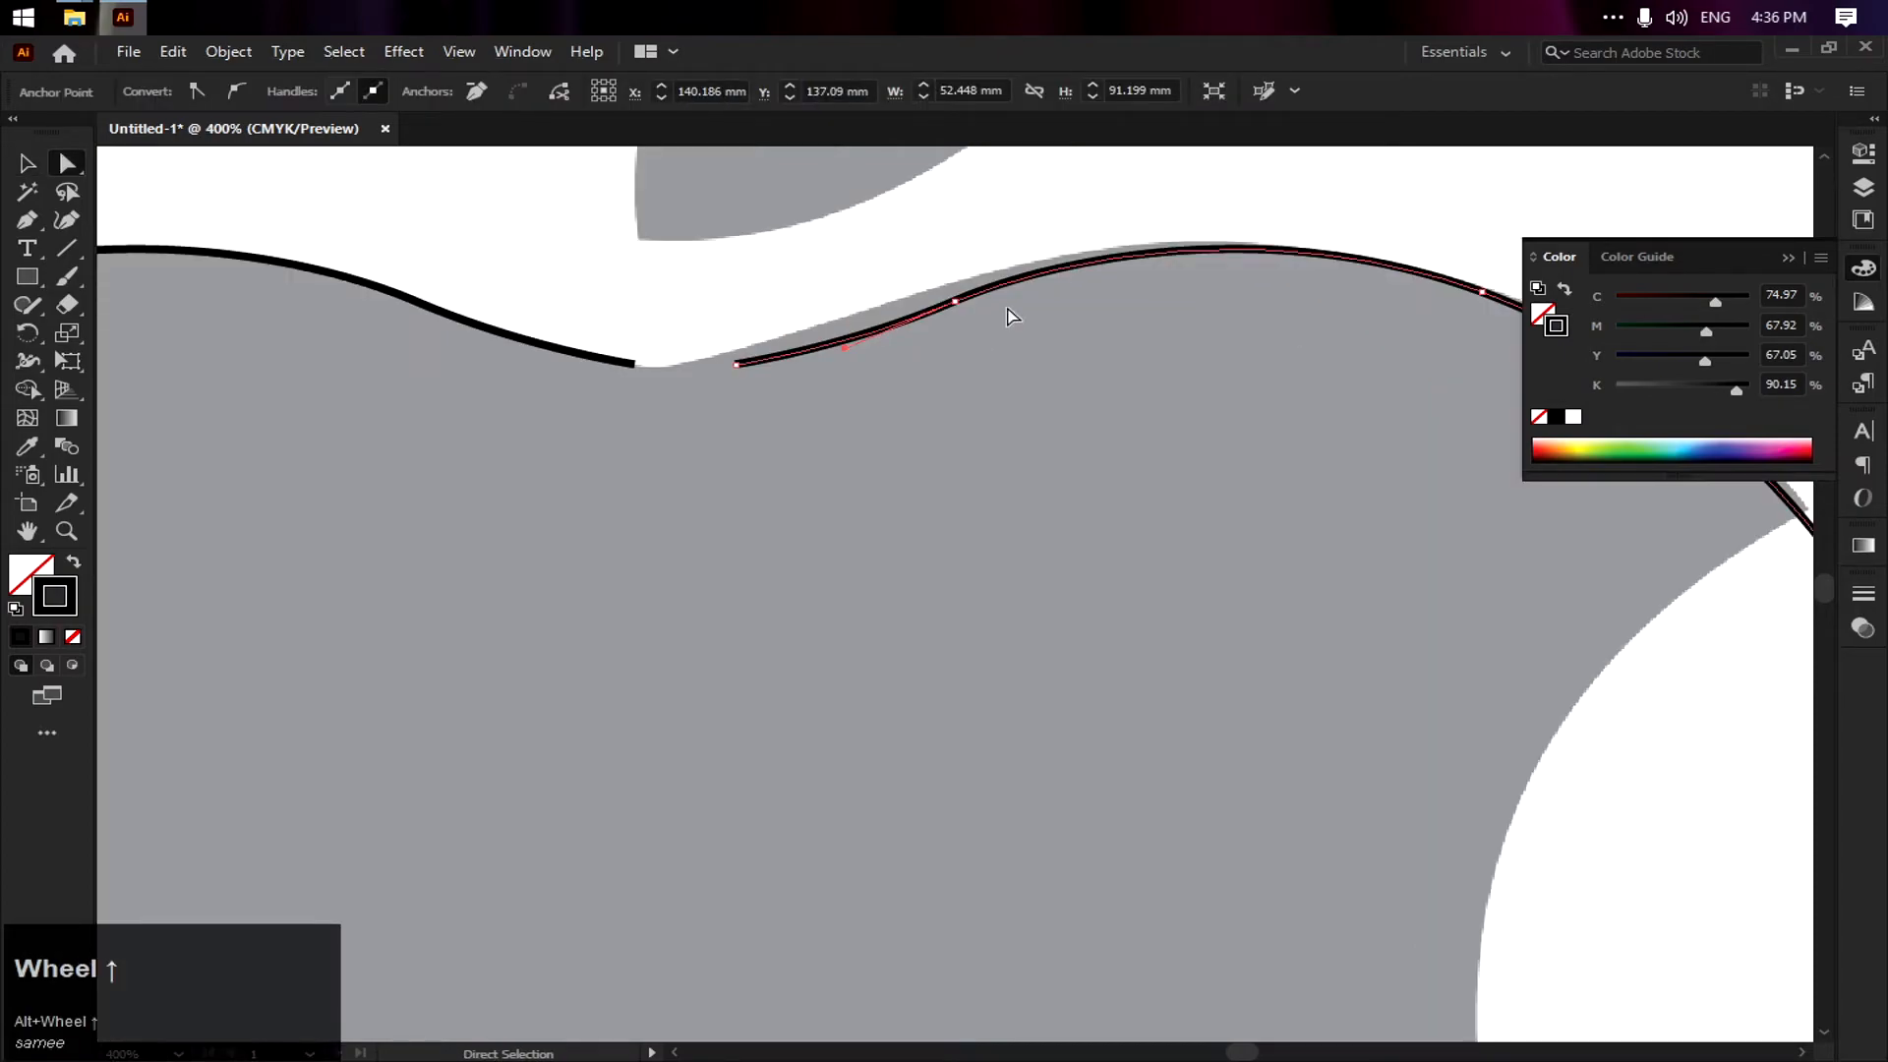
pyautogui.moveTo(1029, 239); pyautogui.dragTo(934, 384)
pyautogui.click(933, 383)
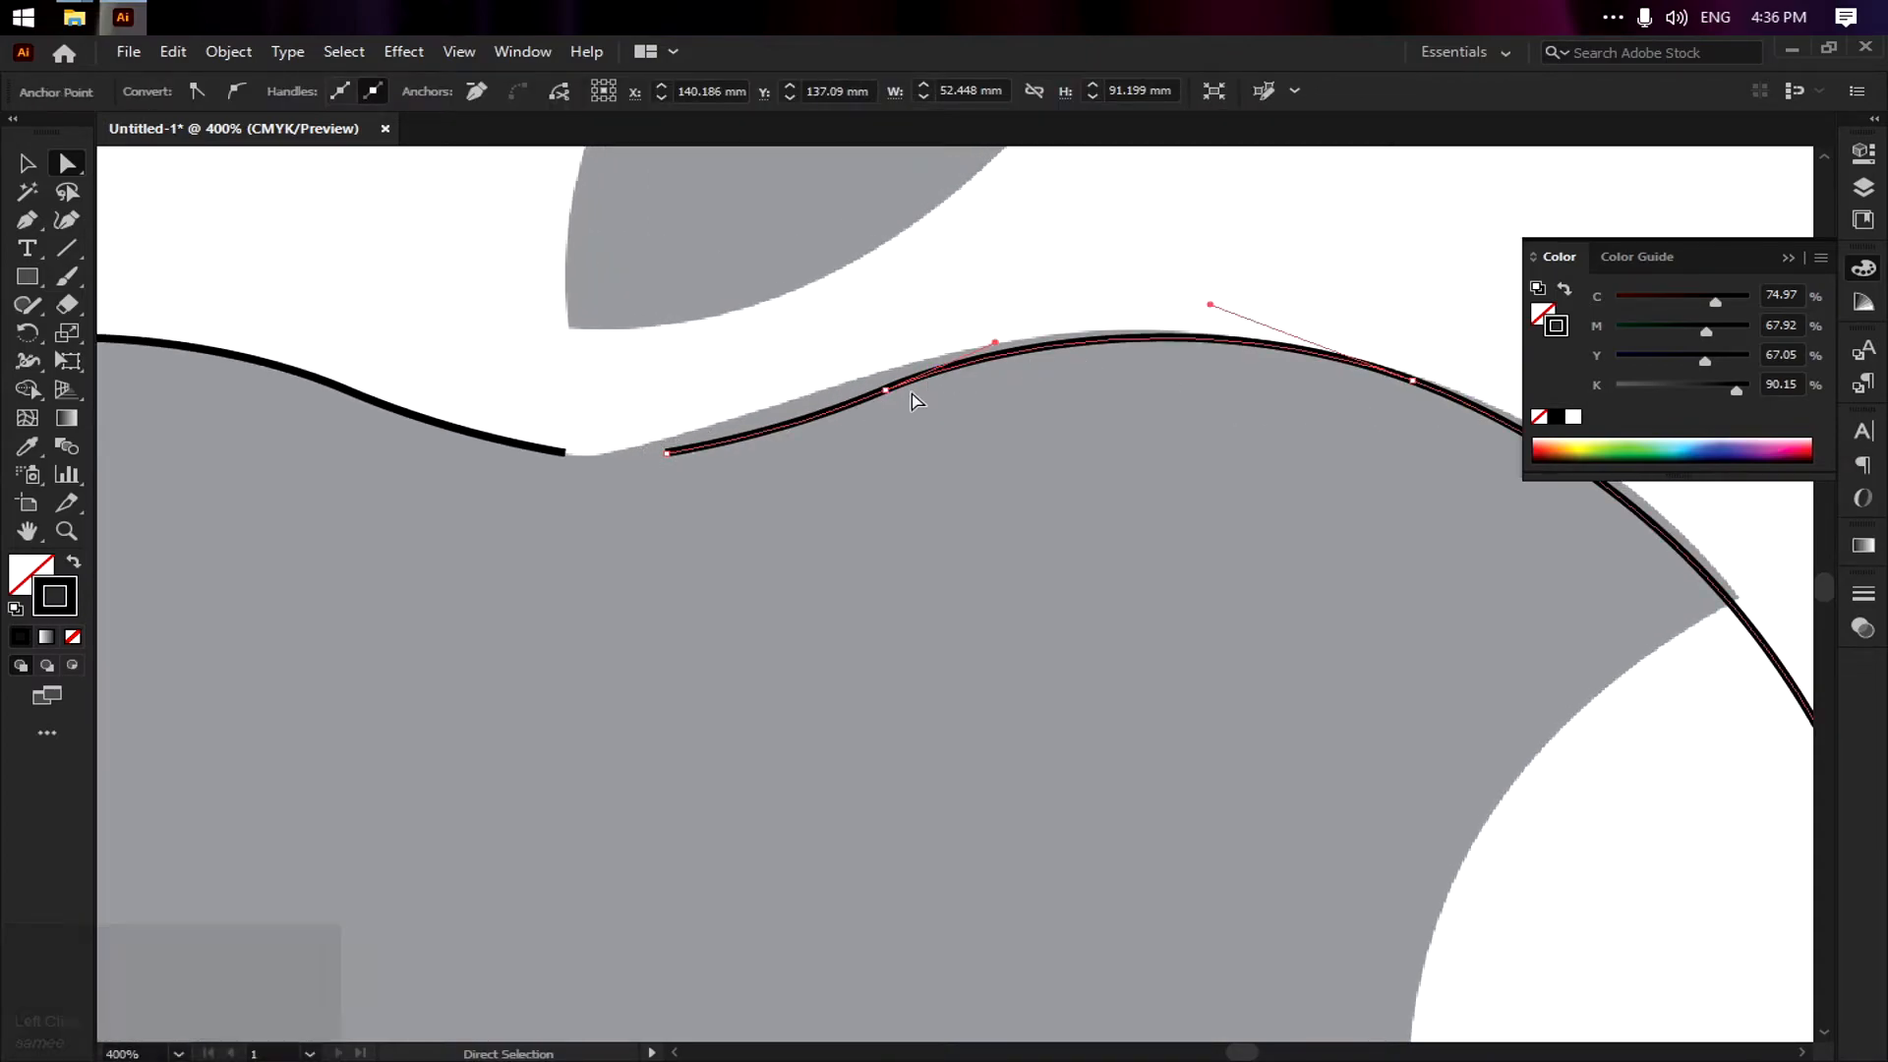
pyautogui.click(883, 391)
pyautogui.moveTo(882, 389); pyautogui.dragTo(867, 378)
pyautogui.moveTo(668, 452); pyautogui.dragTo(599, 455)
# Move the left half's upper end anchor onto the mirrored half's end anchor at the apple's top dip
pyautogui.click(567, 456)
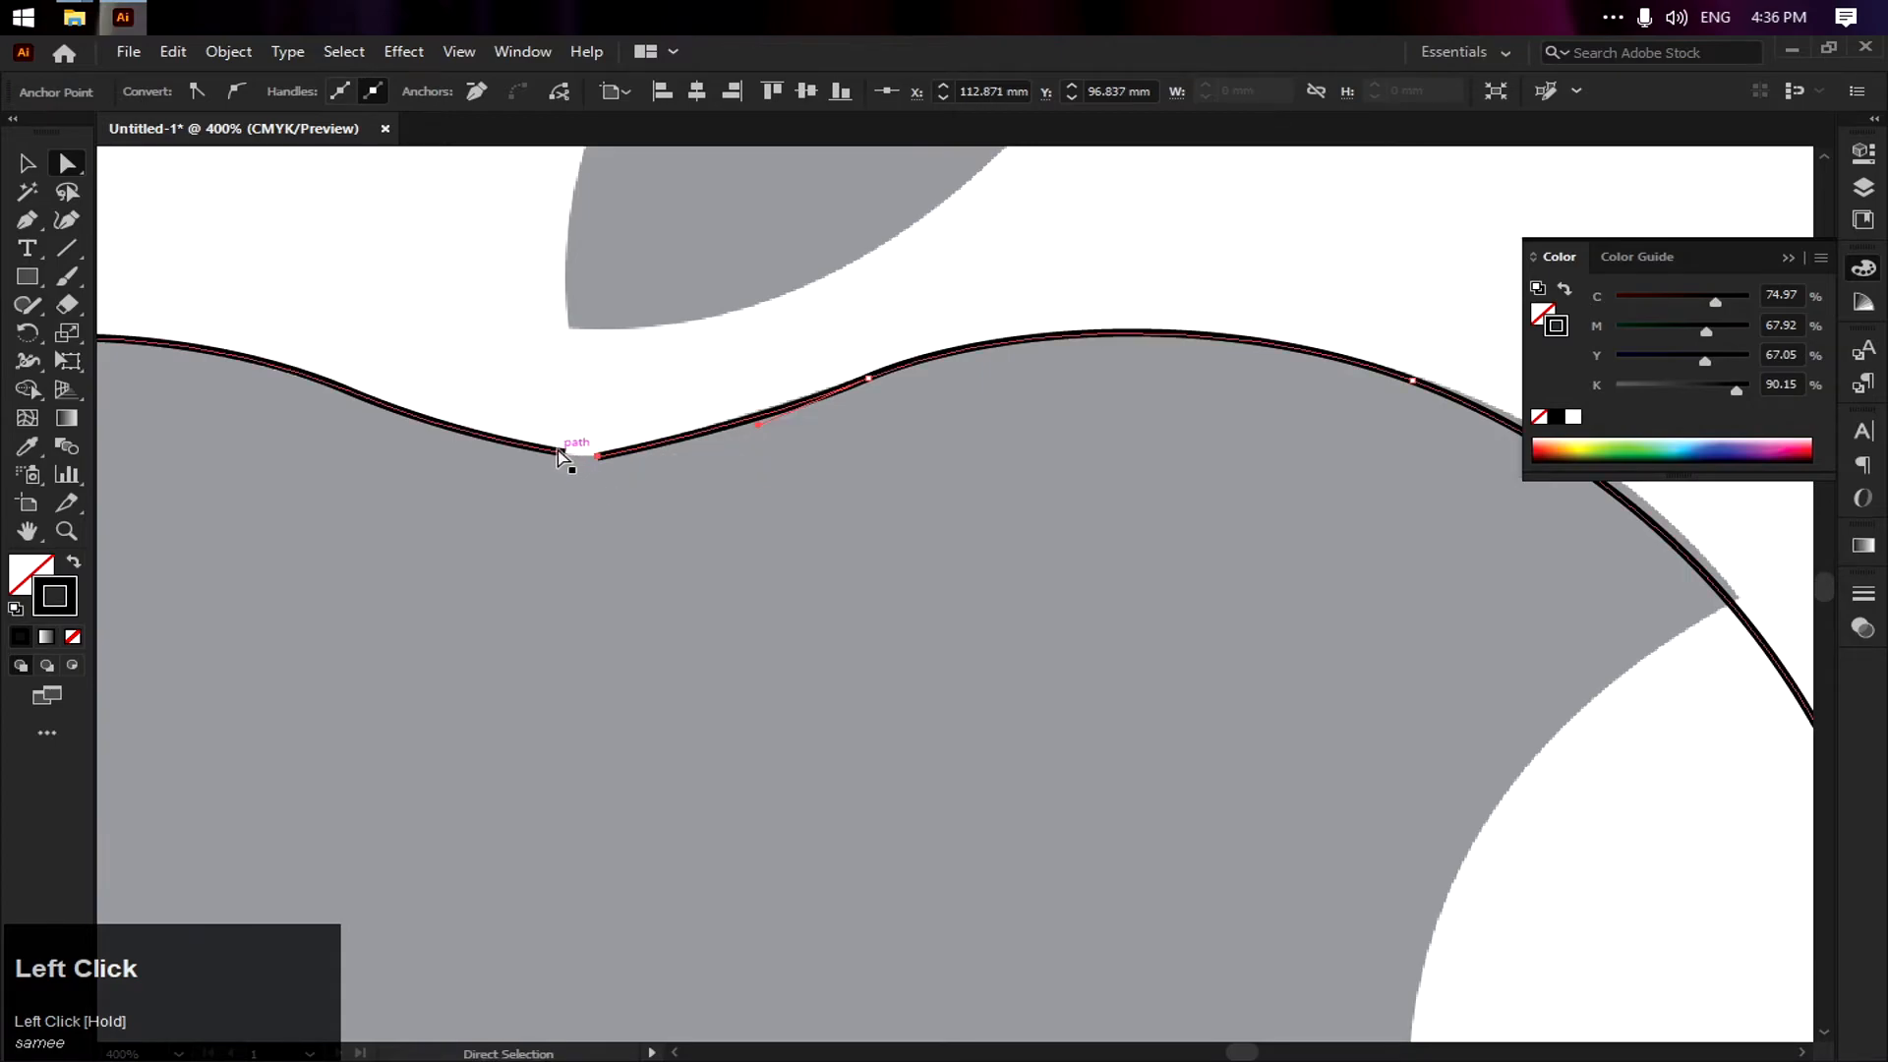
pyautogui.moveTo(568, 455); pyautogui.dragTo(689, 532)
pyautogui.click(641, 426)
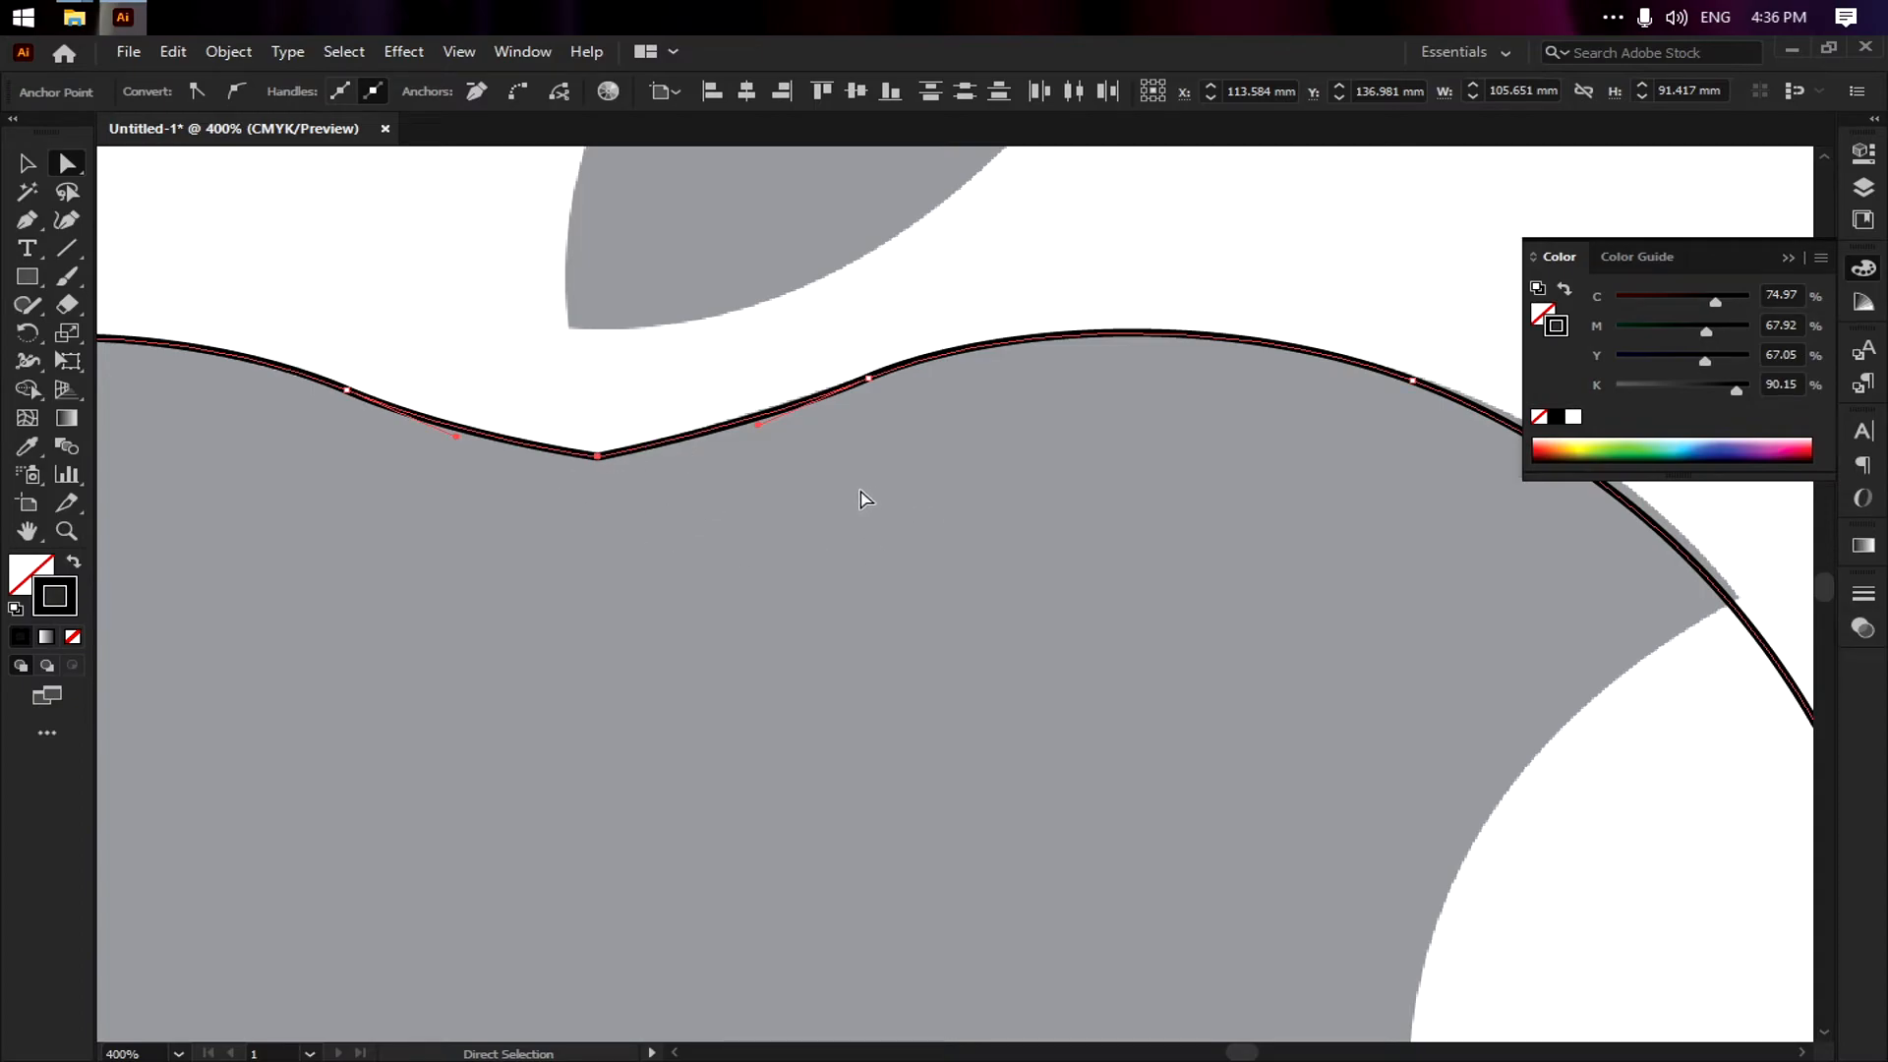
# Select both end anchors at the top dip and average their positions along both axes
pyautogui.moveTo(557, 409); pyautogui.dragTo(747, 566)
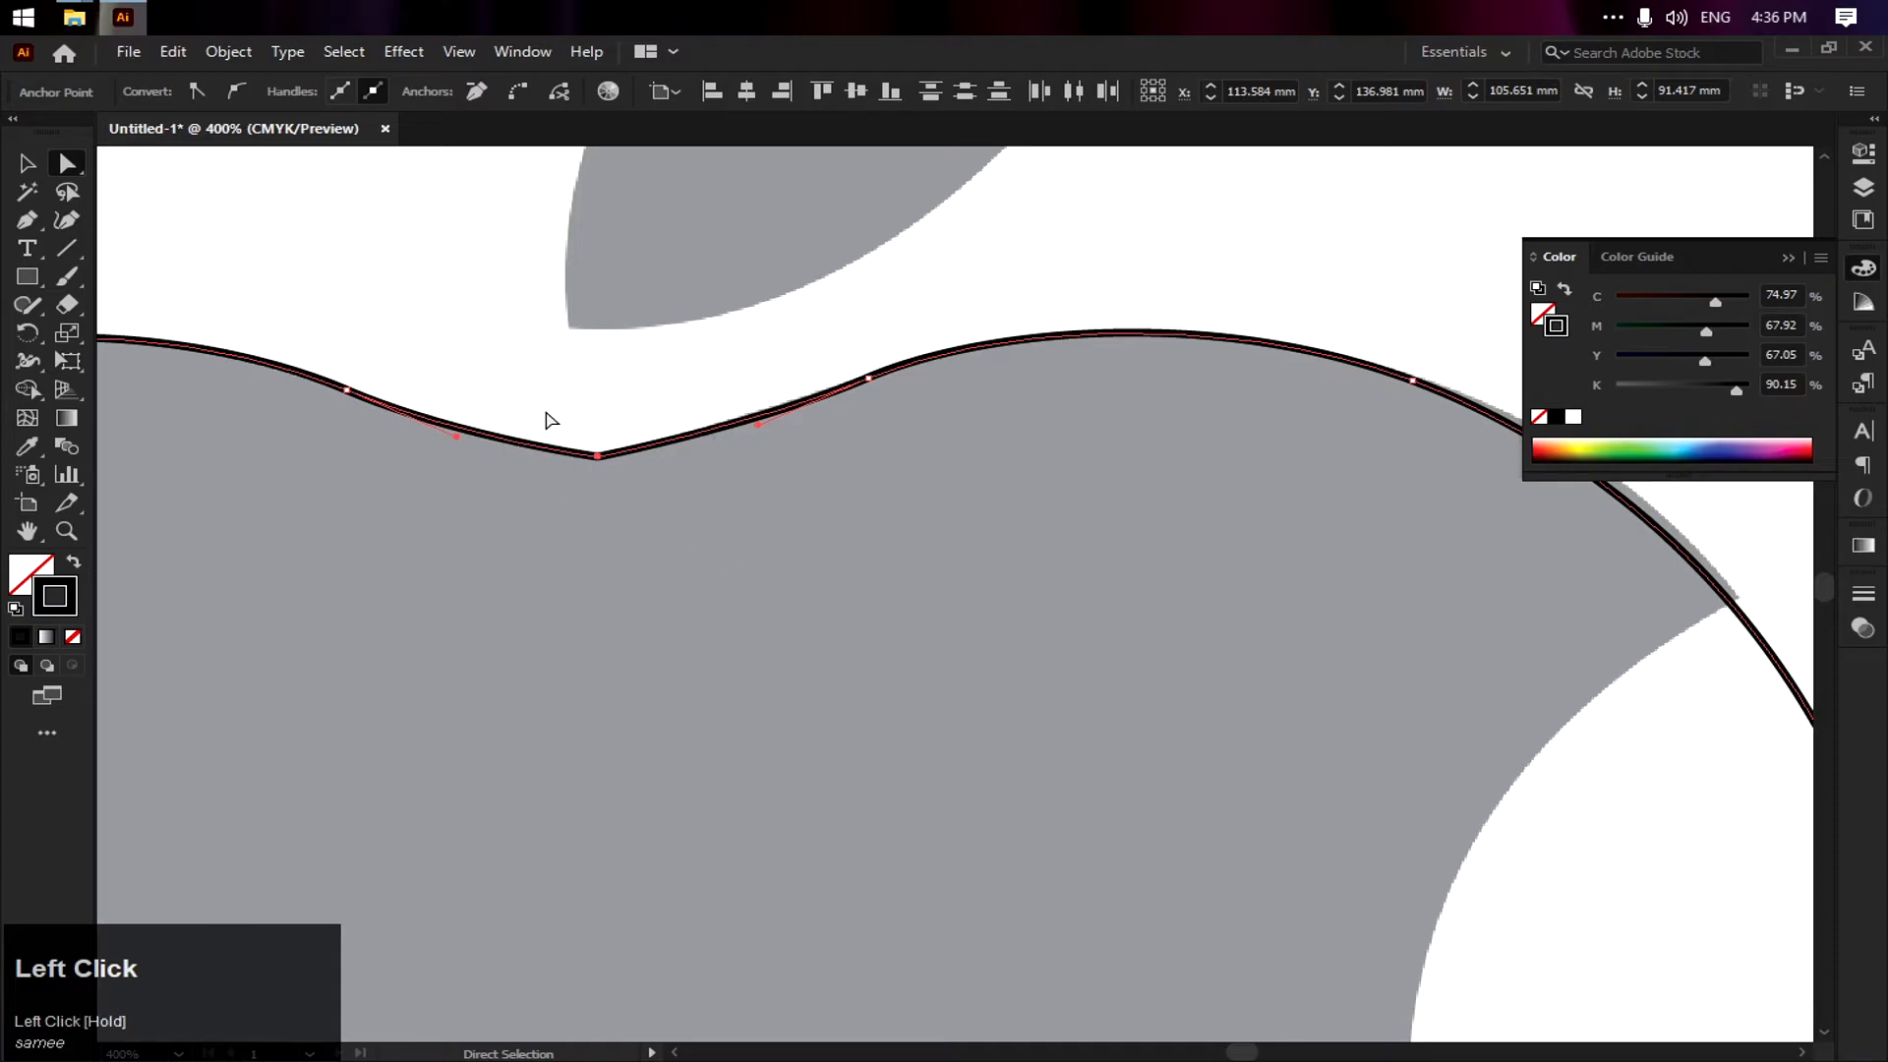
pyautogui.rightClick(644, 403)
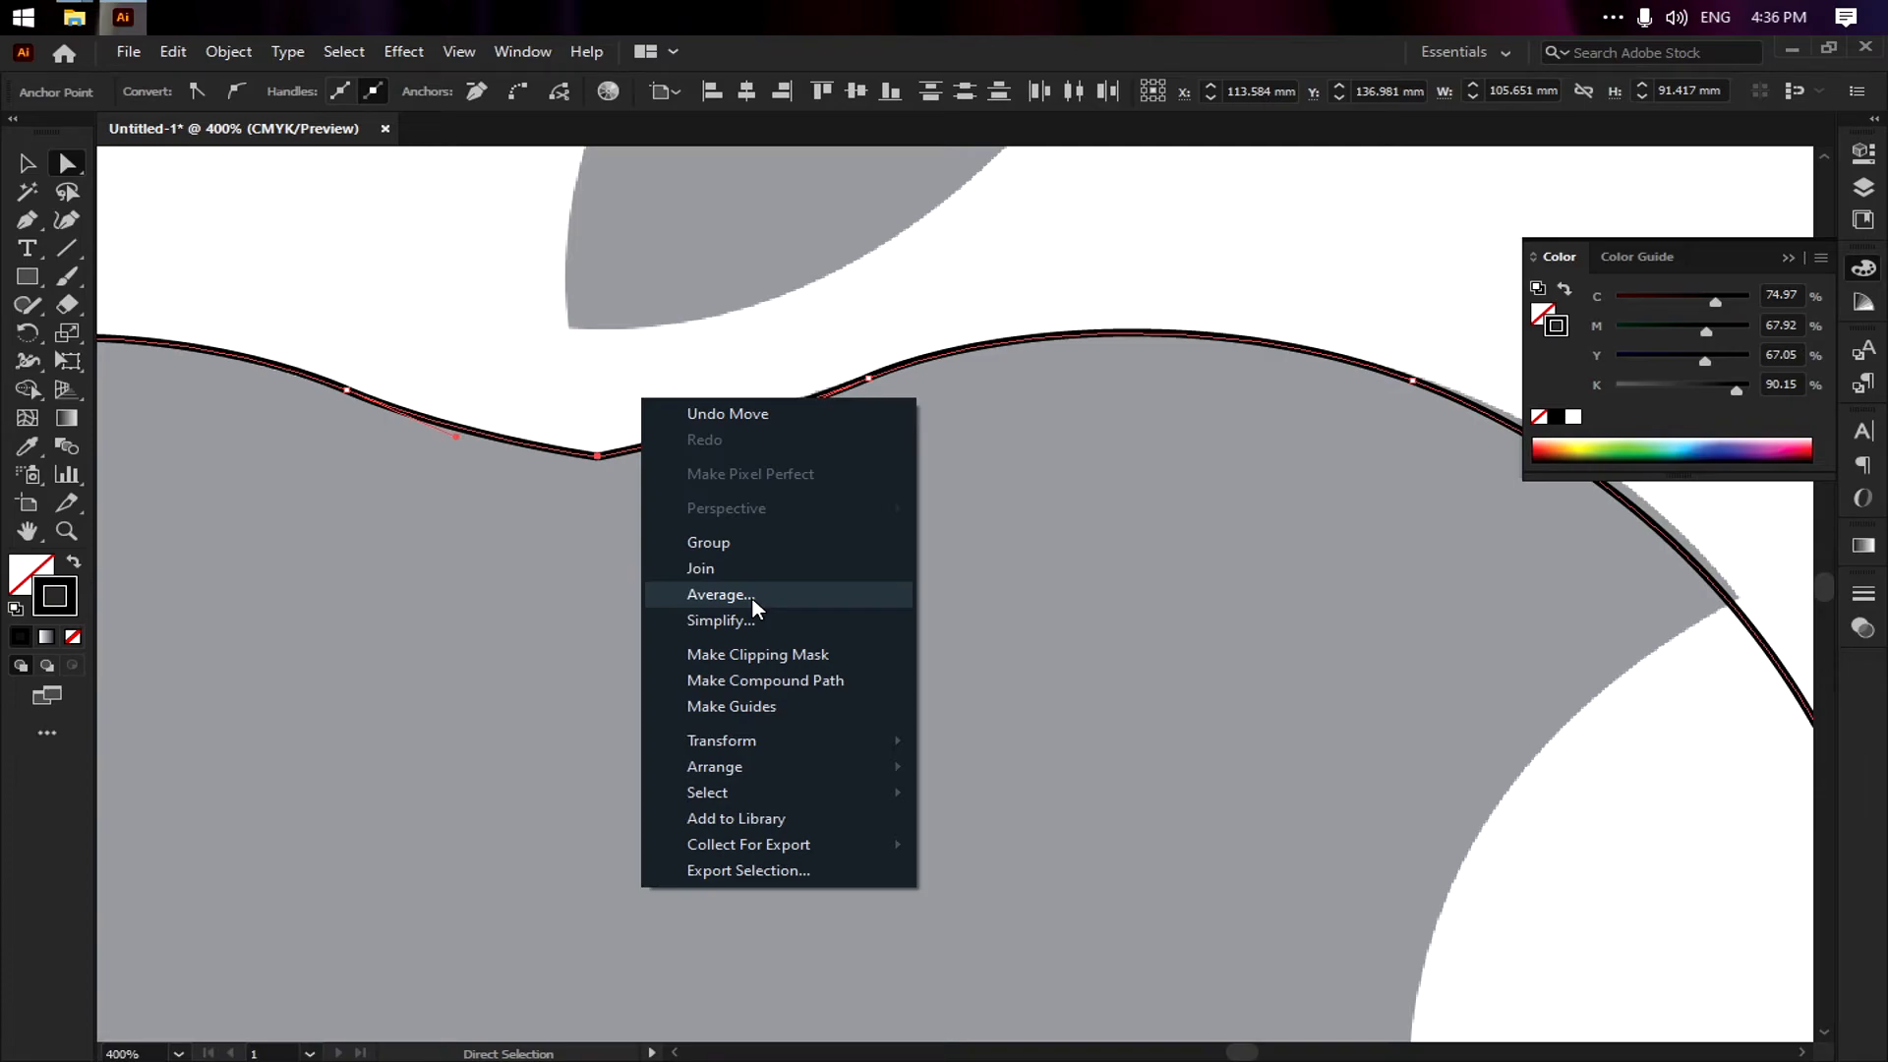
pyautogui.click(721, 595)
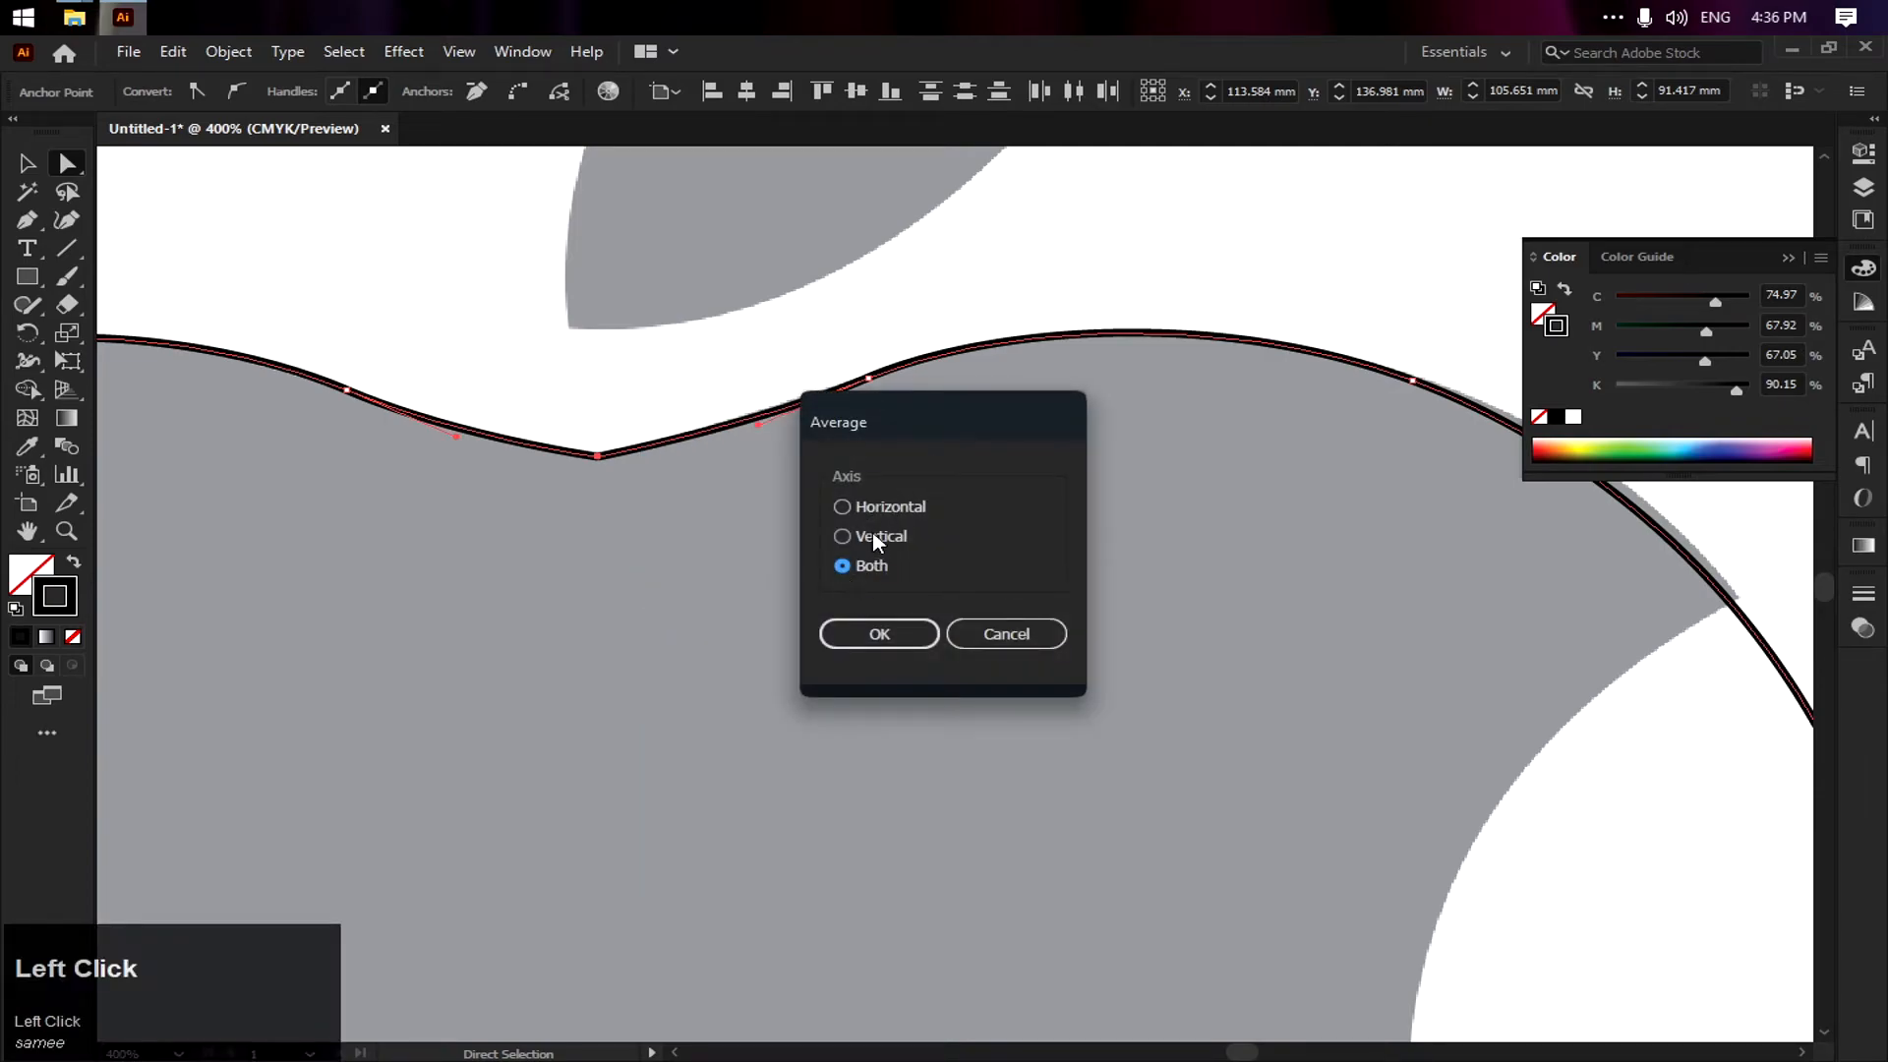
pyautogui.click(889, 637)
# Join the two coincident end anchors at the top dip into one continuous path and deselect it
pyautogui.moveTo(562, 415); pyautogui.dragTo(666, 487)
pyautogui.rightClick(601, 420)
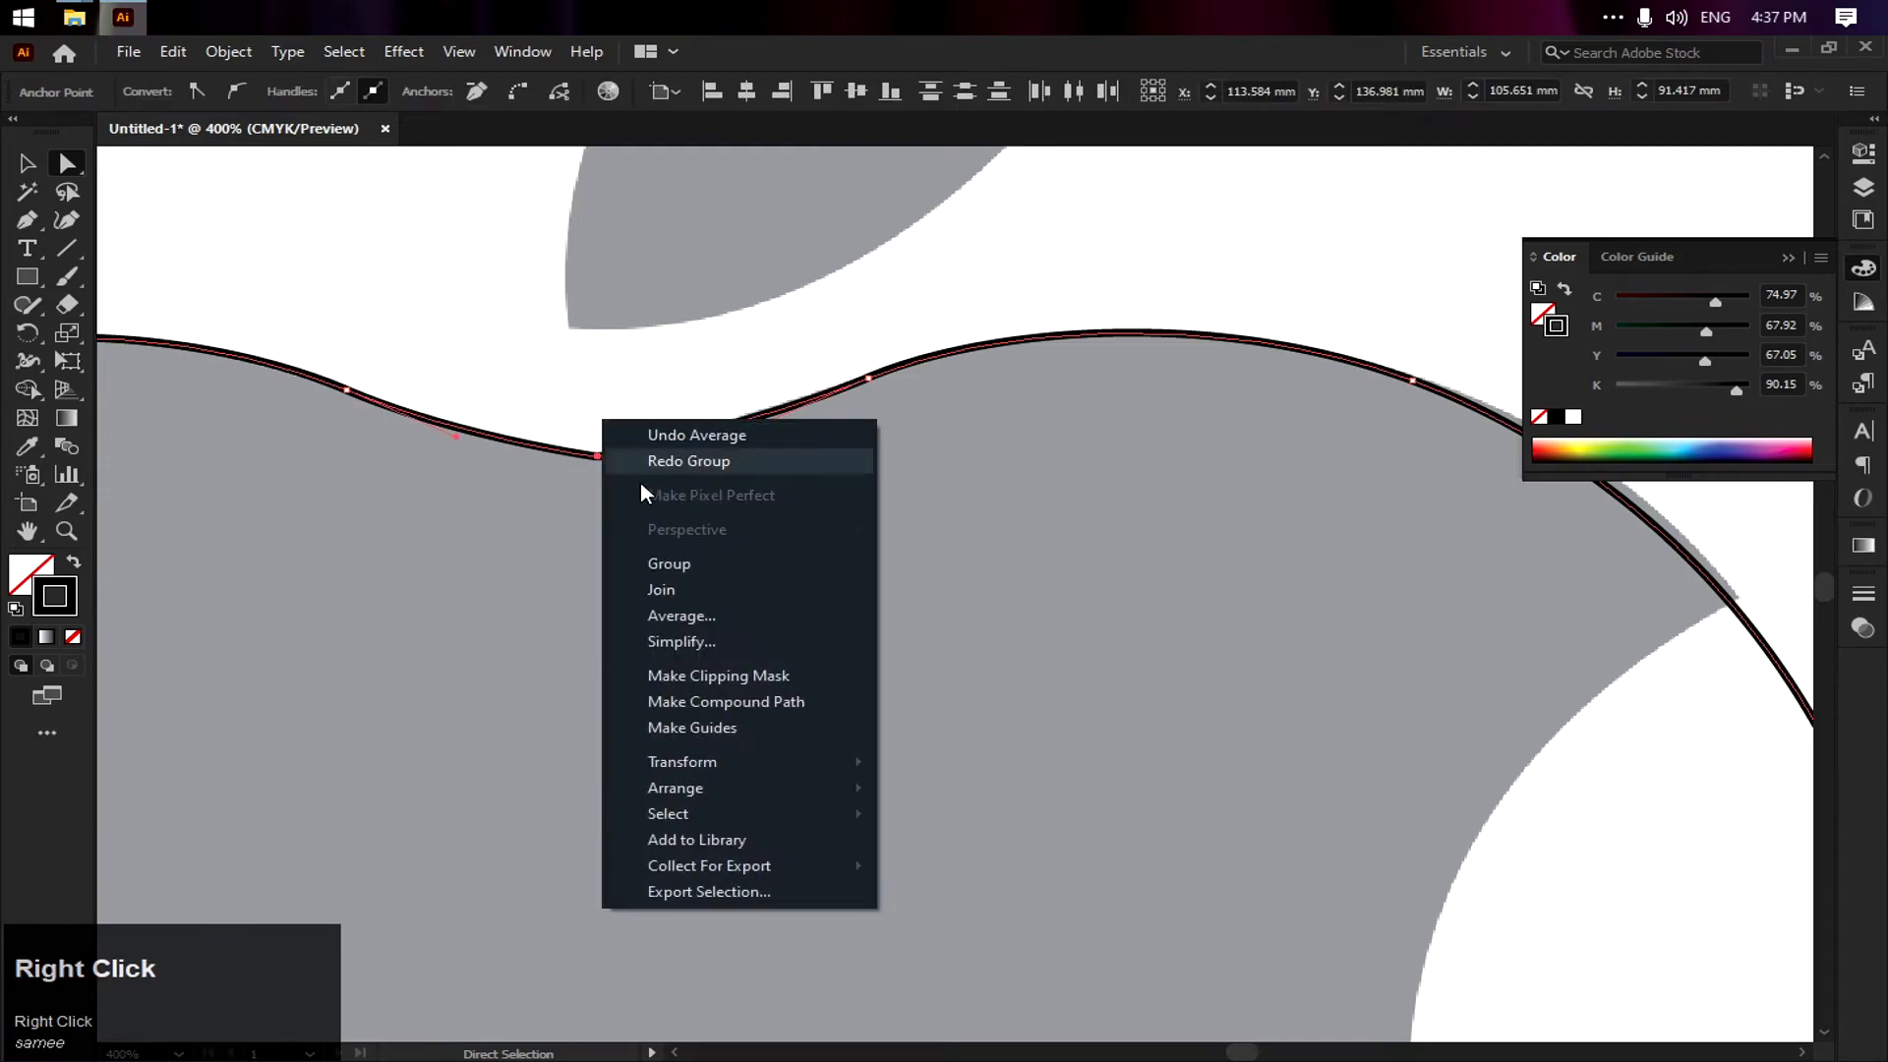
pyautogui.click(681, 592)
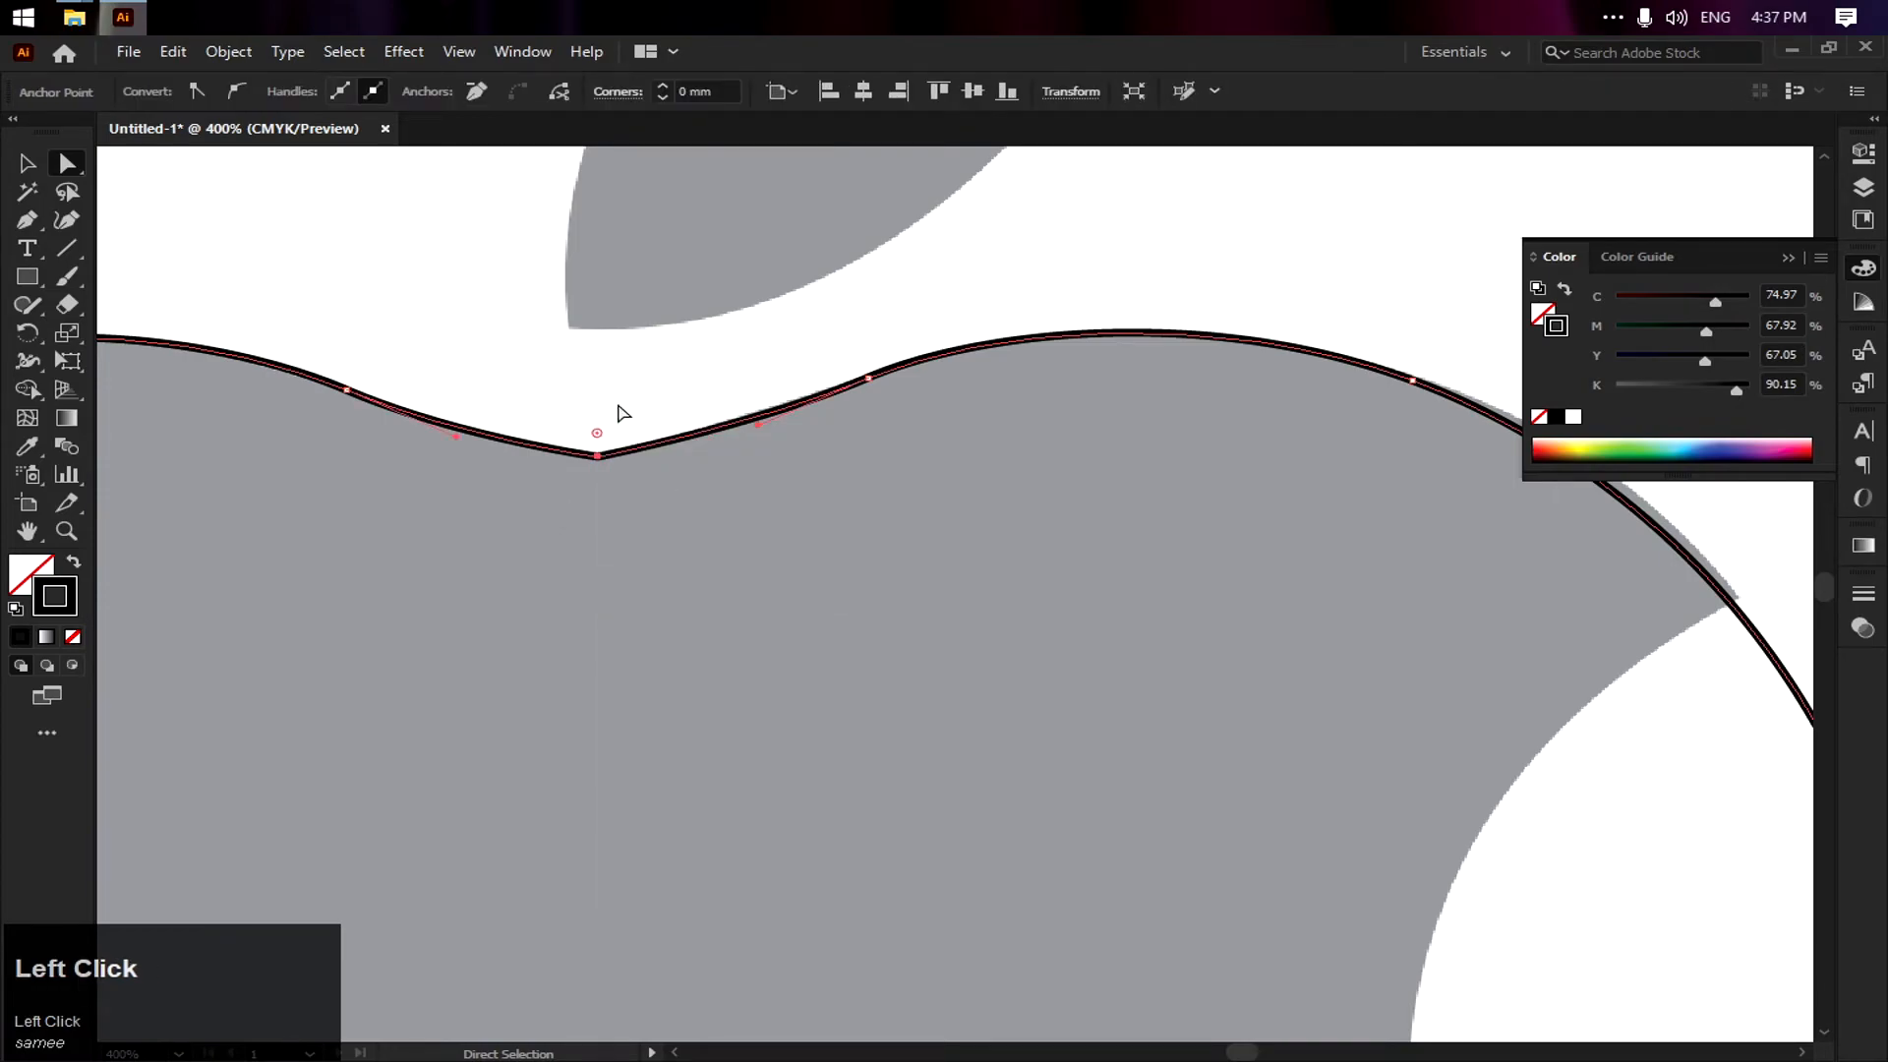
pyautogui.click(617, 413)
# Average and join the two open end anchors at the apple's bottom center, closing the body outline, and deselect it
pyautogui.moveTo(775, 763); pyautogui.dragTo(792, 624)
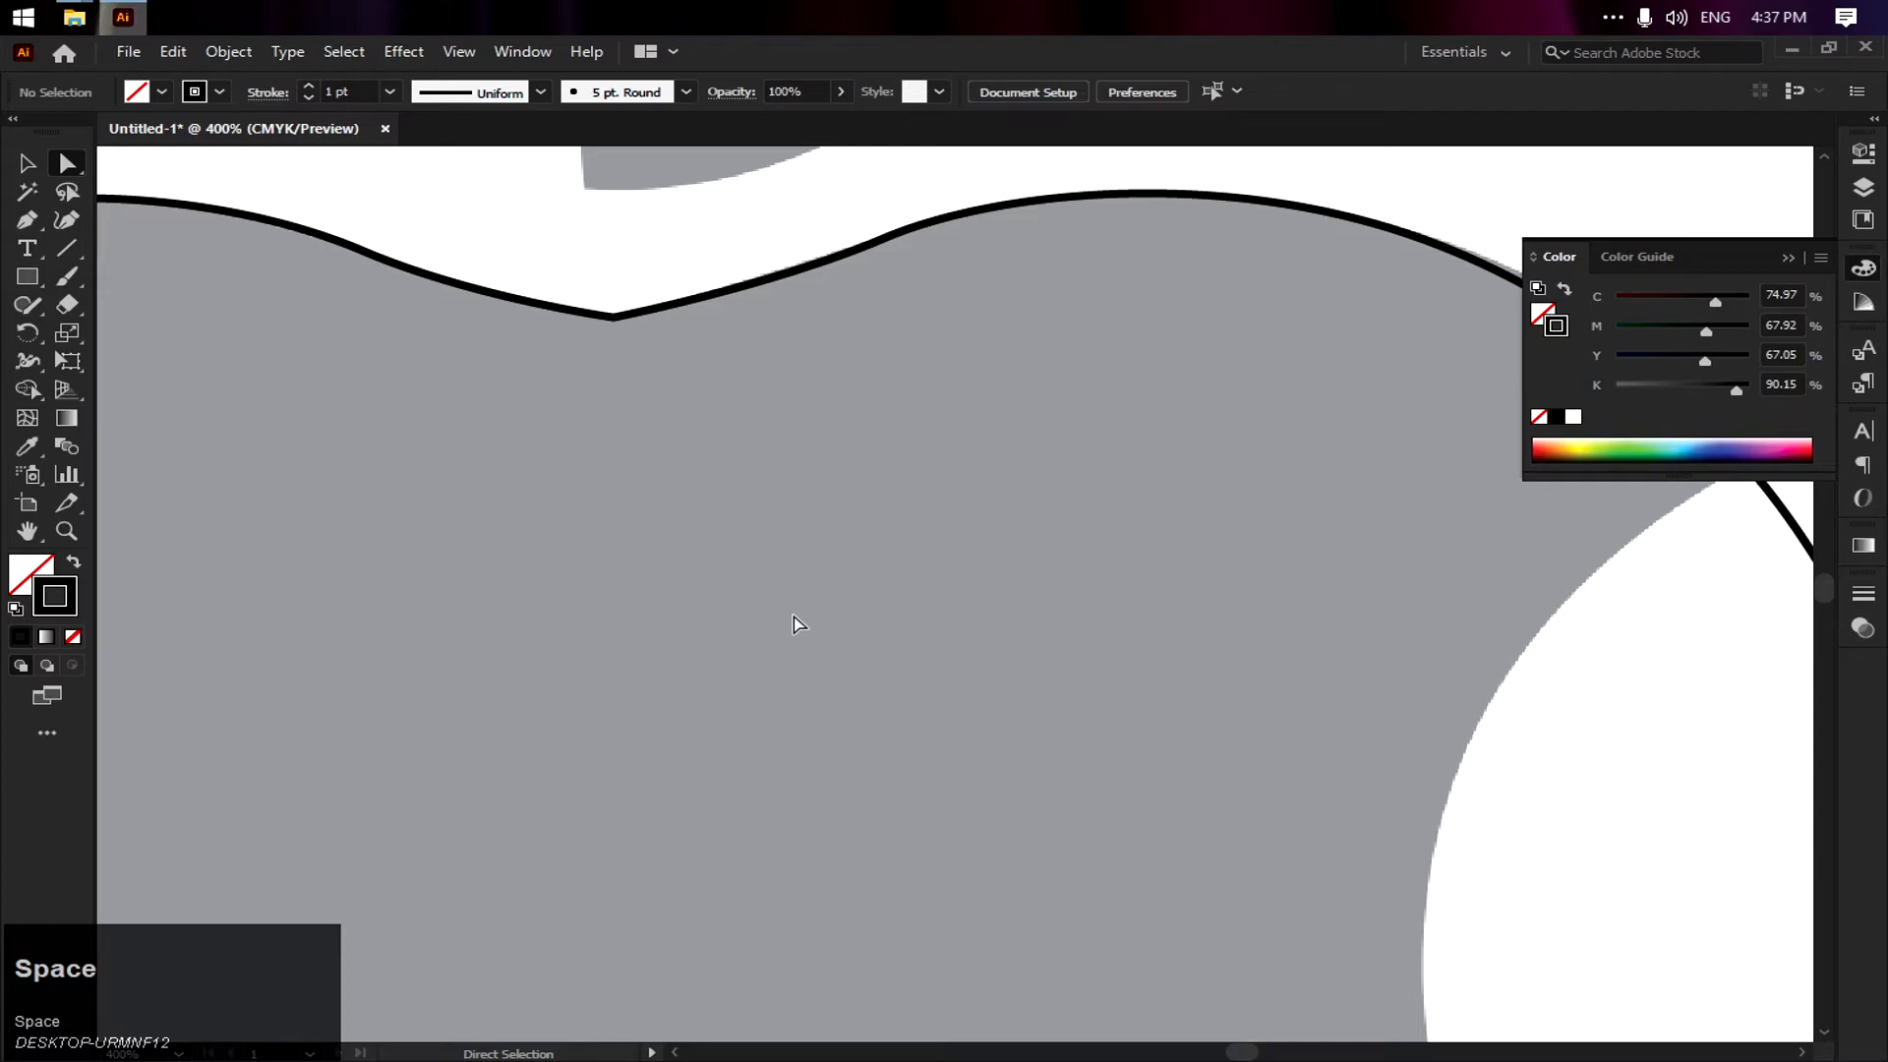
pyautogui.moveTo(817, 695); pyautogui.dragTo(763, 354)
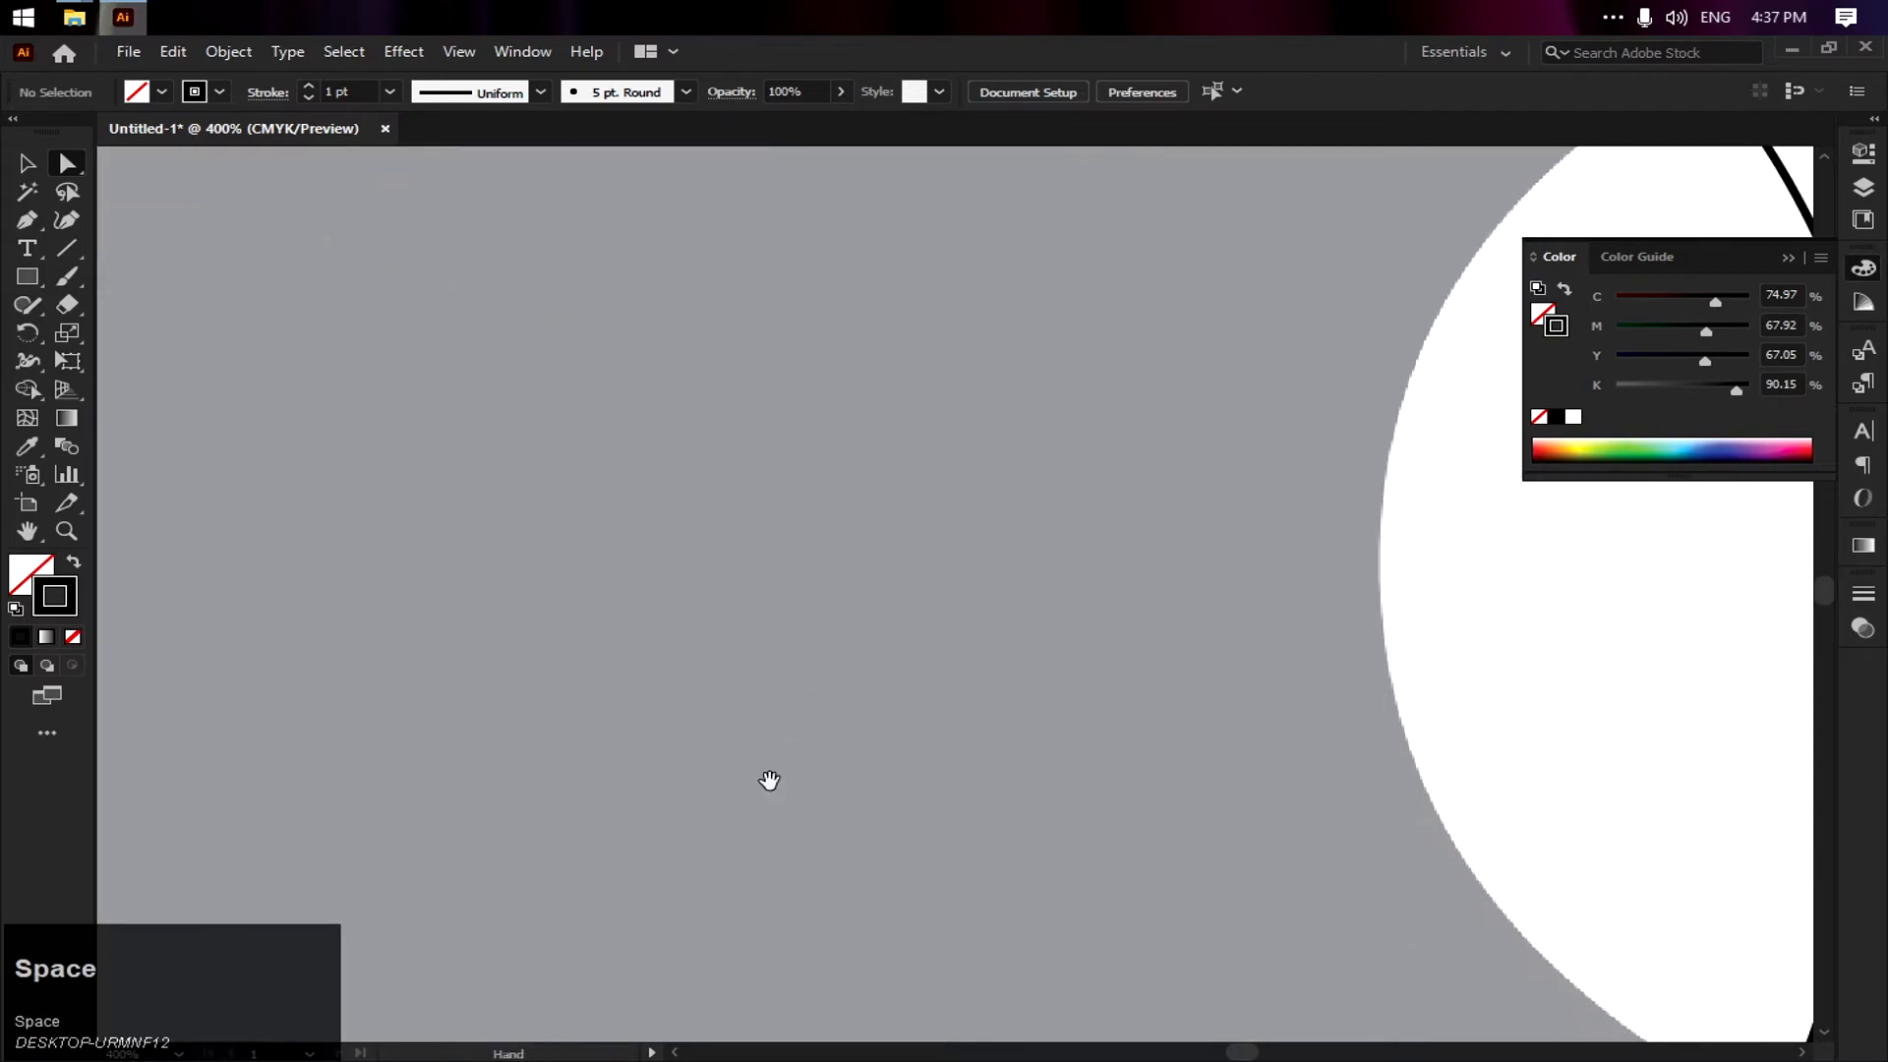
pyautogui.moveTo(768, 780); pyautogui.dragTo(859, 652)
pyautogui.keyDown('alt'); pyautogui.scroll(-3, 859, 686); pyautogui.keyUp('alt')
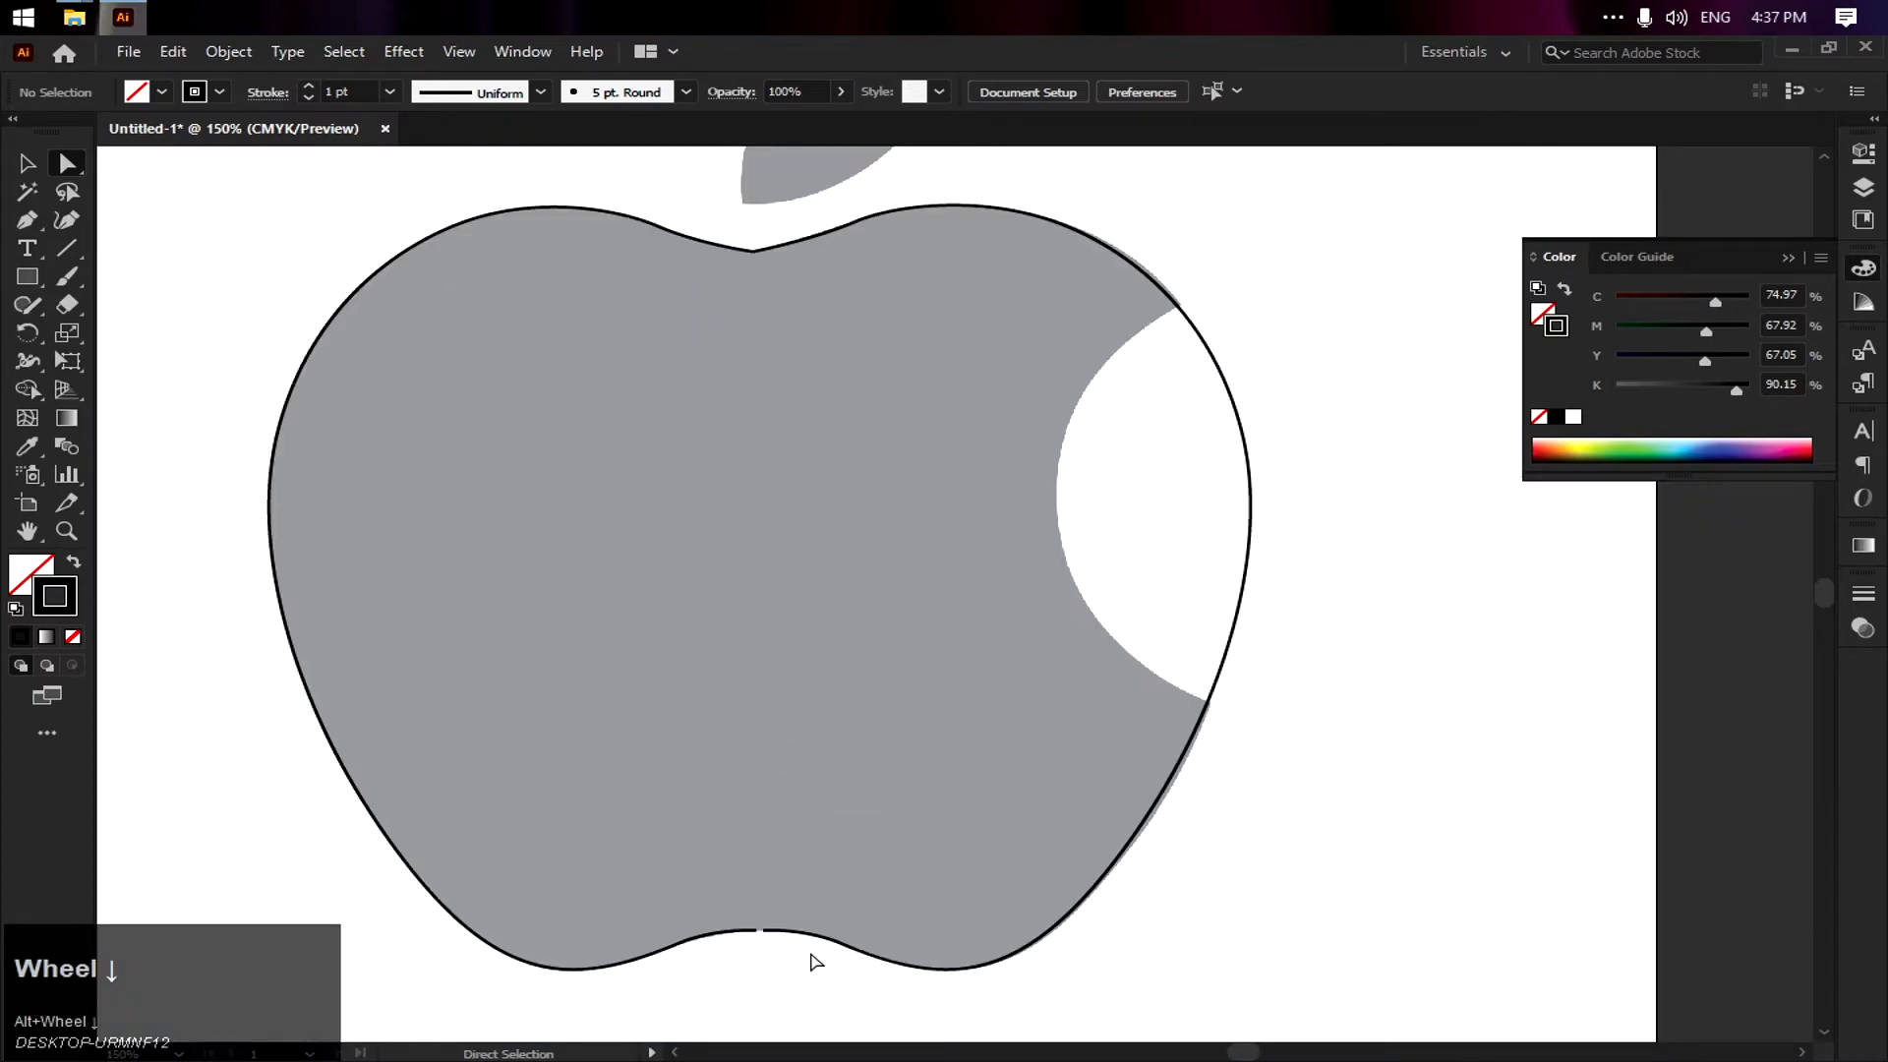
pyautogui.keyDown('alt'); pyautogui.scroll(4, 779, 973); pyautogui.keyUp('alt')
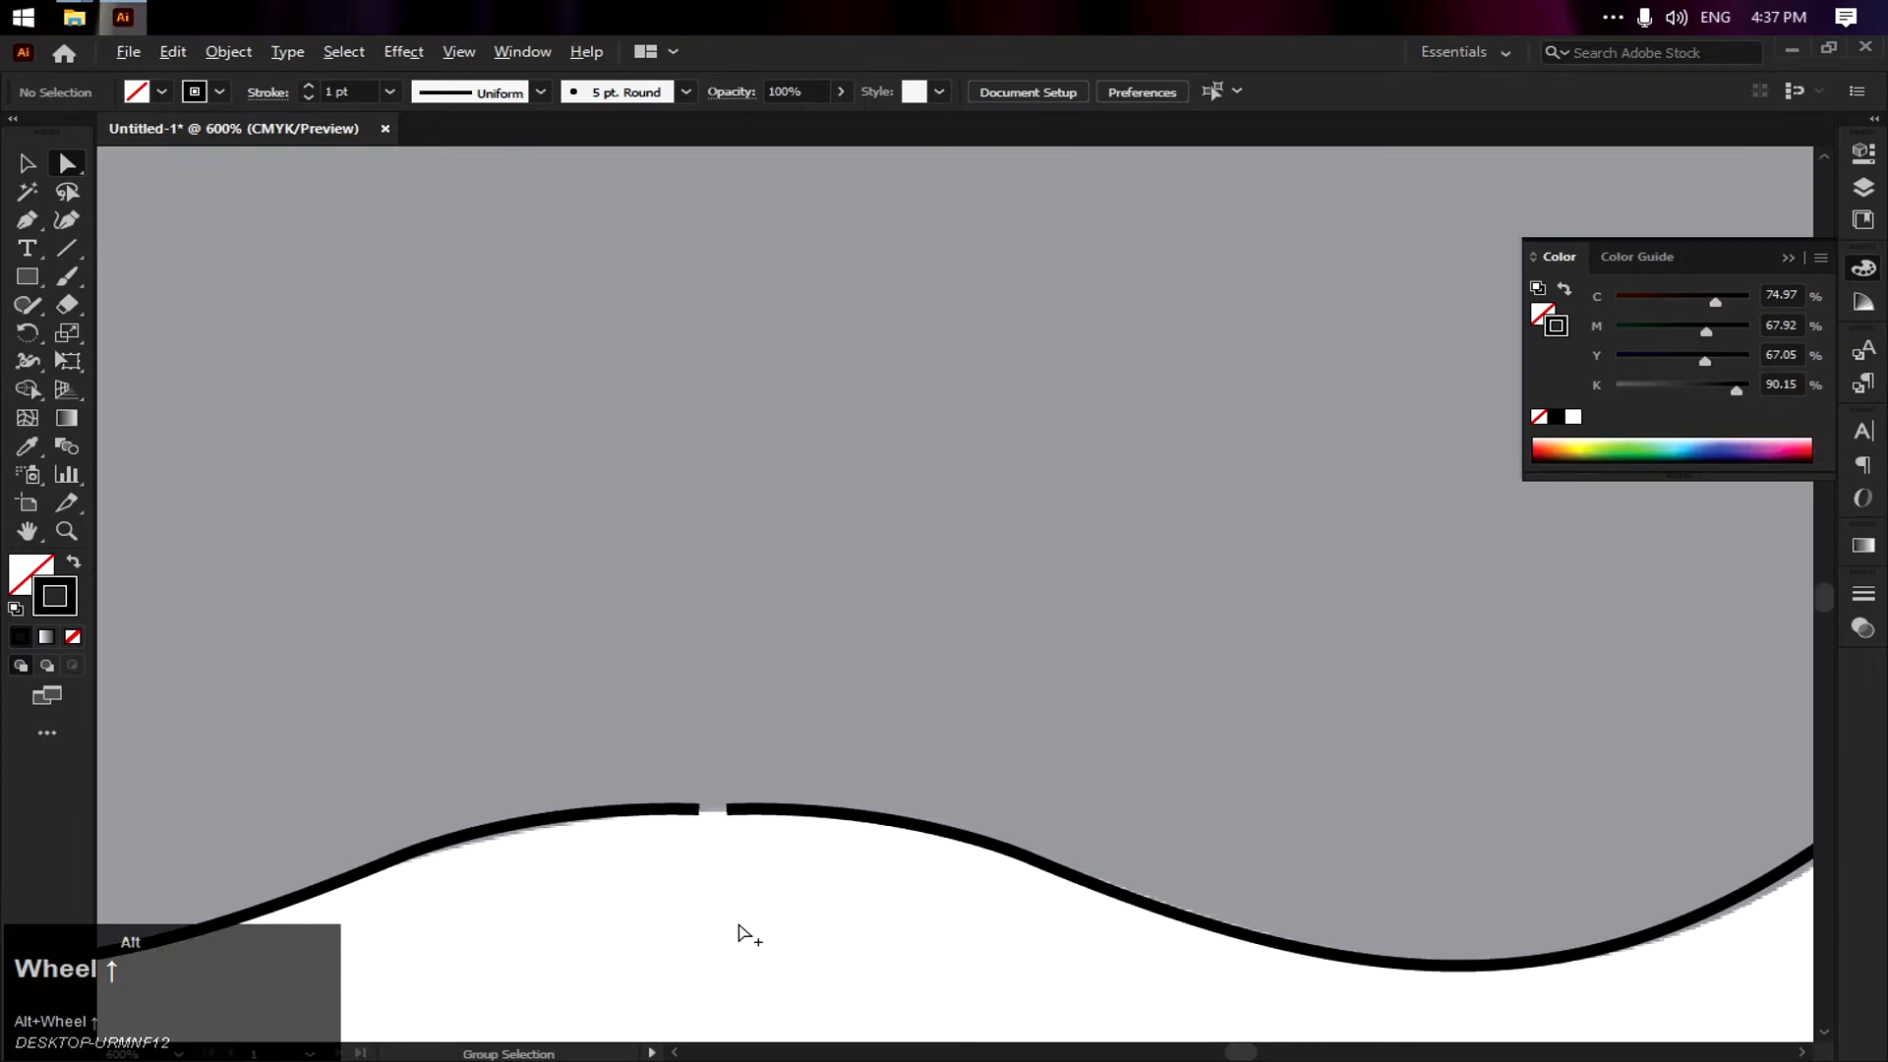
pyautogui.keyDown('alt'); pyautogui.scroll(2, 738, 932); pyautogui.keyUp('alt')
pyautogui.click(670, 701)
pyautogui.keyDown('shift'); pyautogui.click(728, 700); pyautogui.keyUp('shift')
pyautogui.keyDown('shift'); pyautogui.click(728, 700); pyautogui.keyUp('shift')
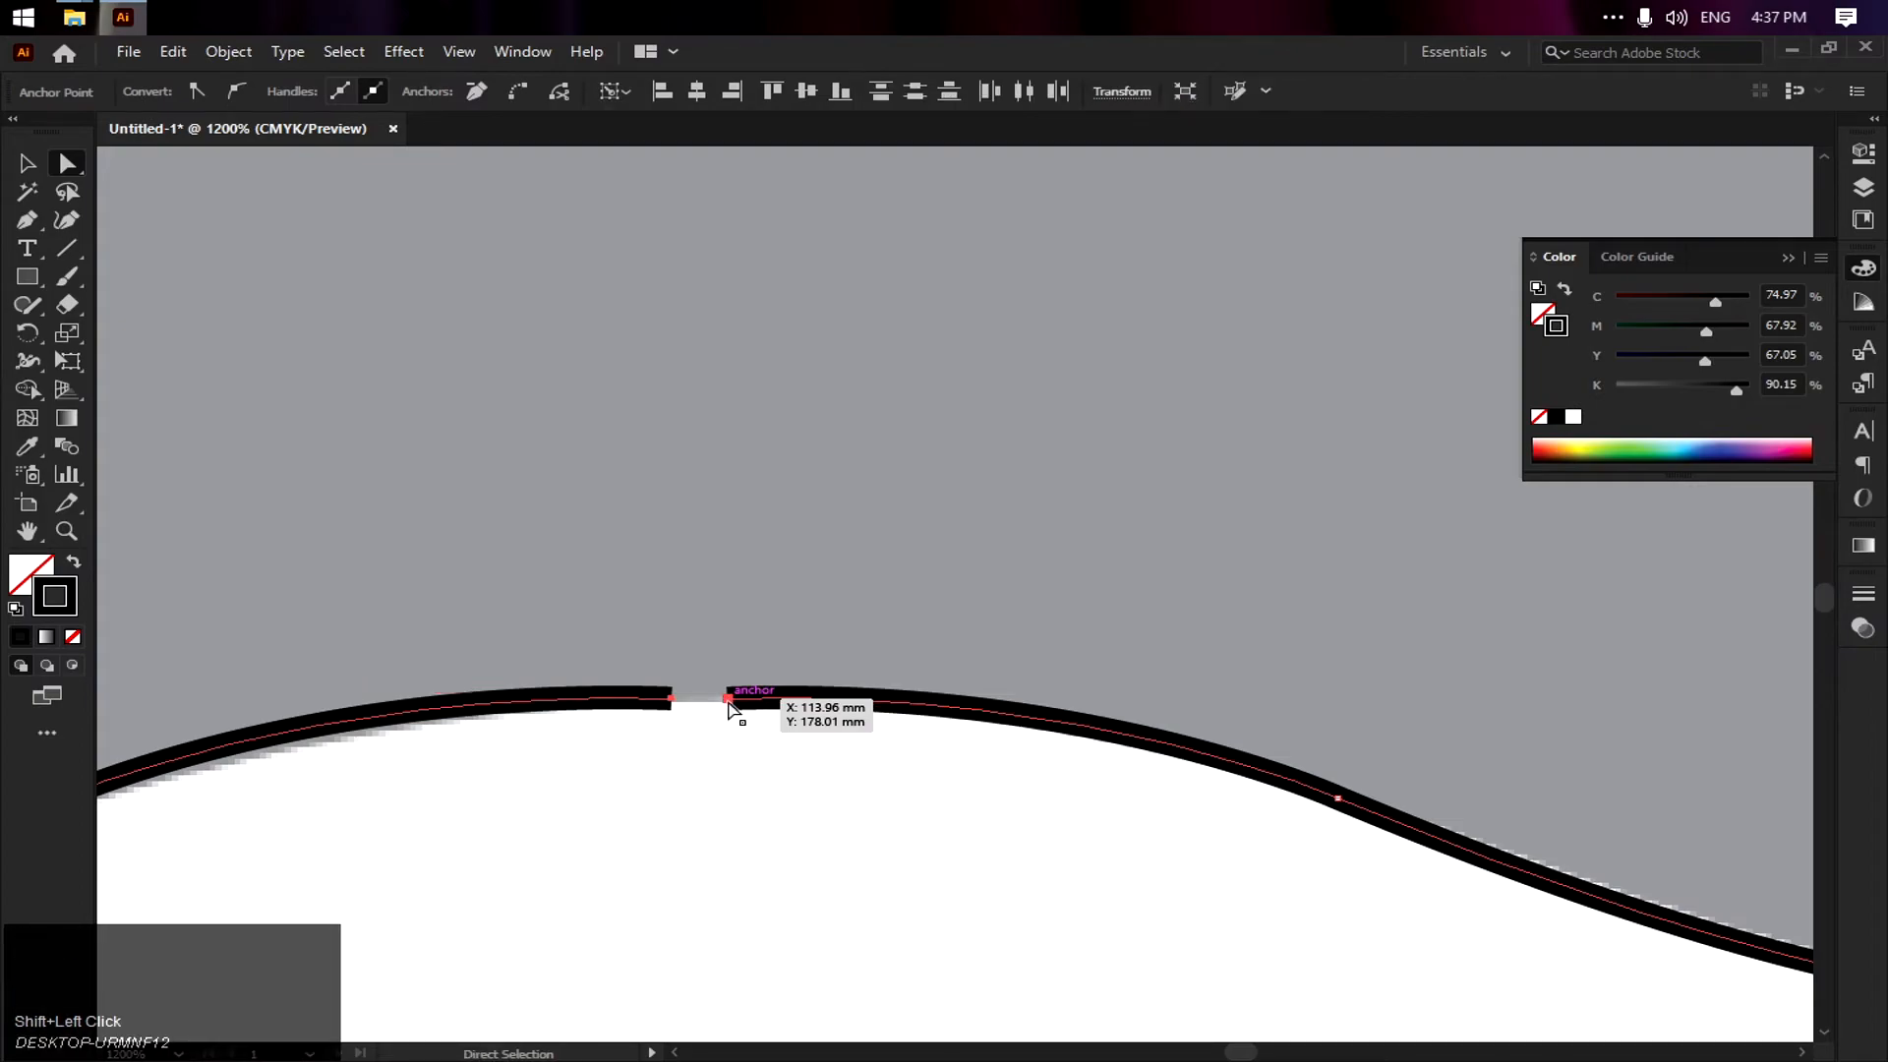
pyautogui.press('ctrl')
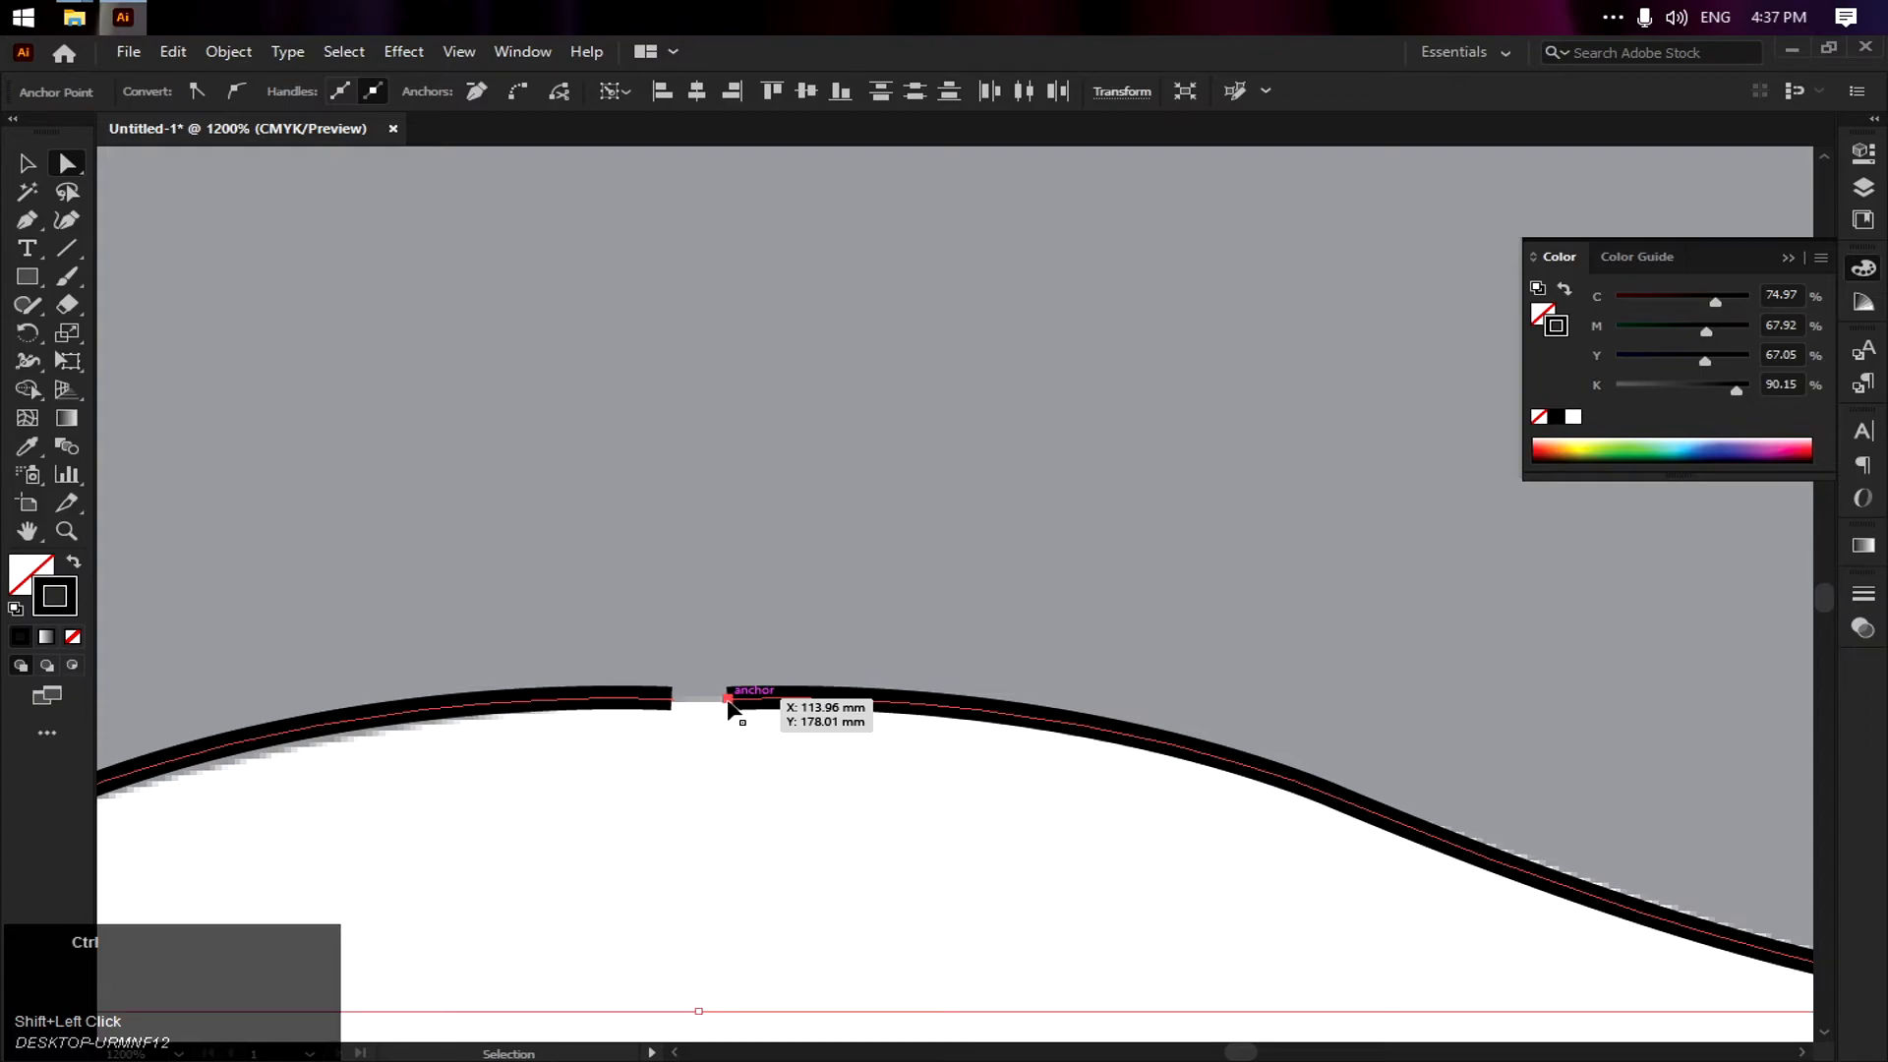
pyautogui.press('shift')
pyautogui.hotkey('ctrl', 'shift', 'alt', 'j')
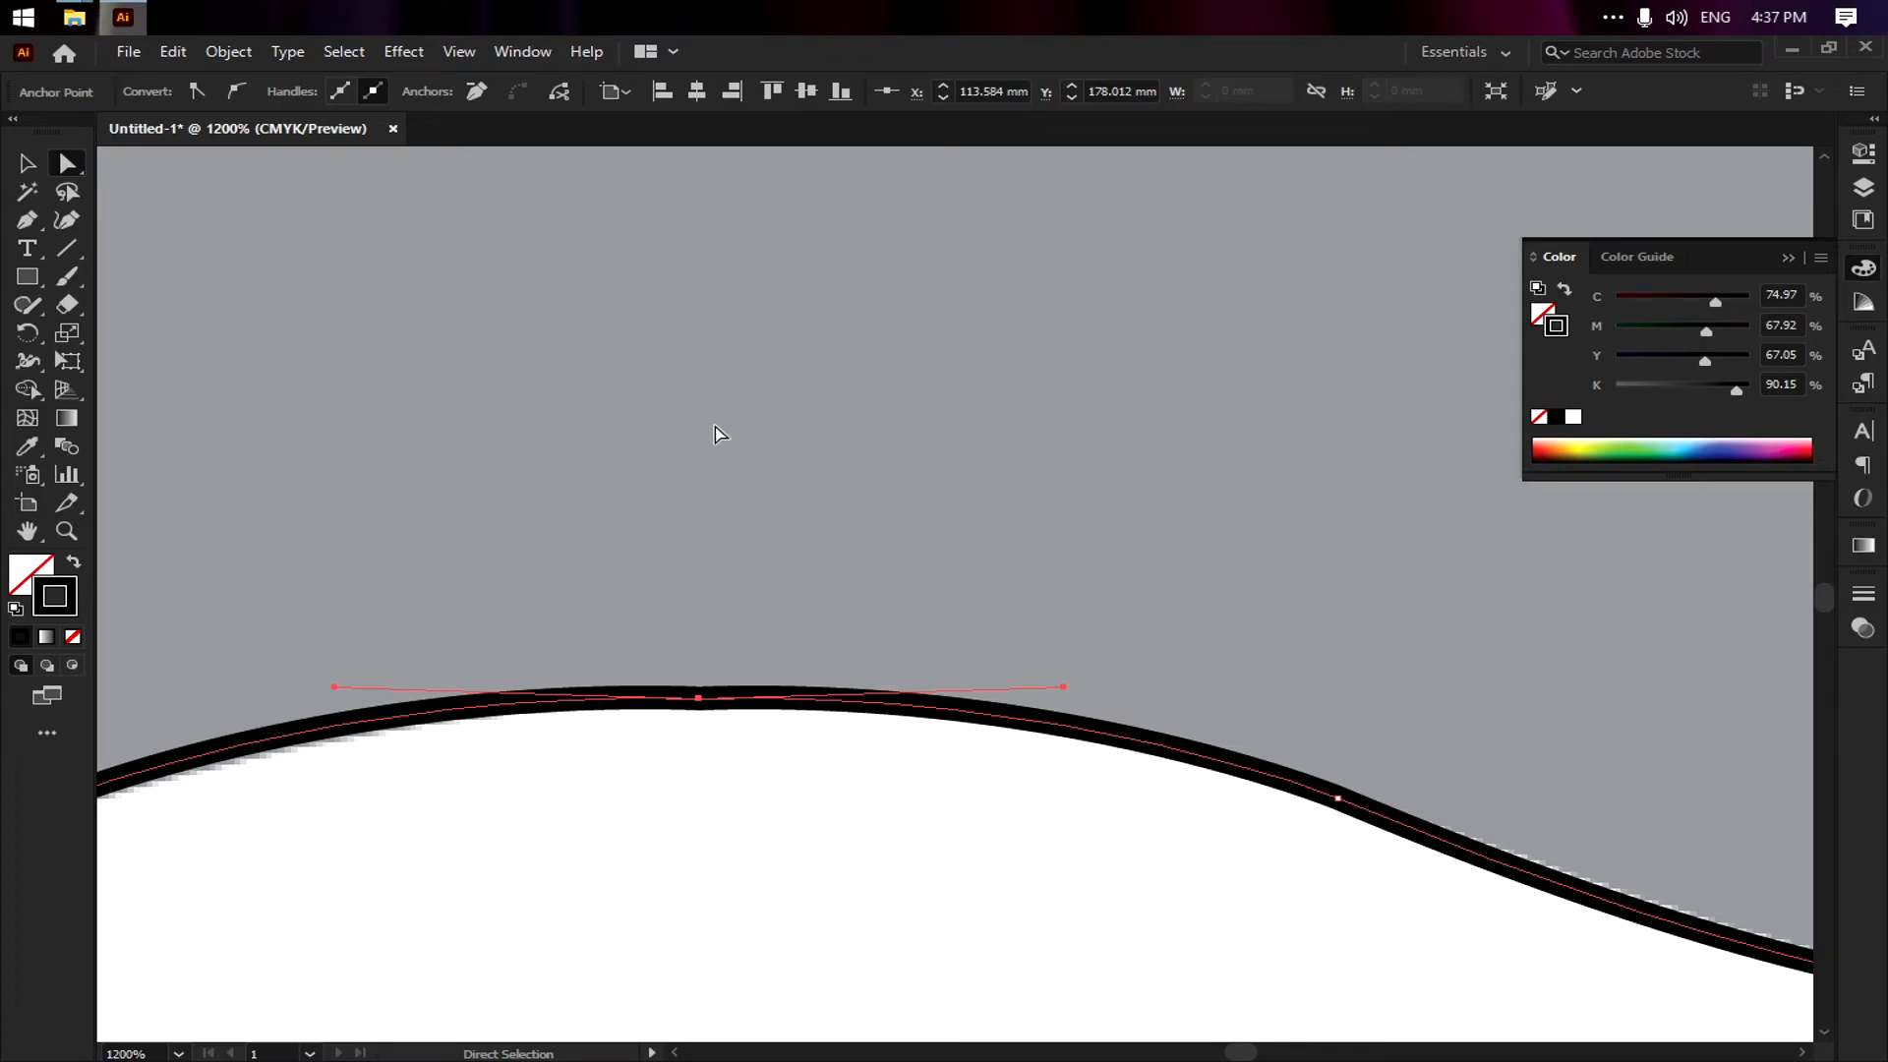
pyautogui.keyDown('alt'); pyautogui.scroll(6, 717, 444); pyautogui.keyUp('alt')
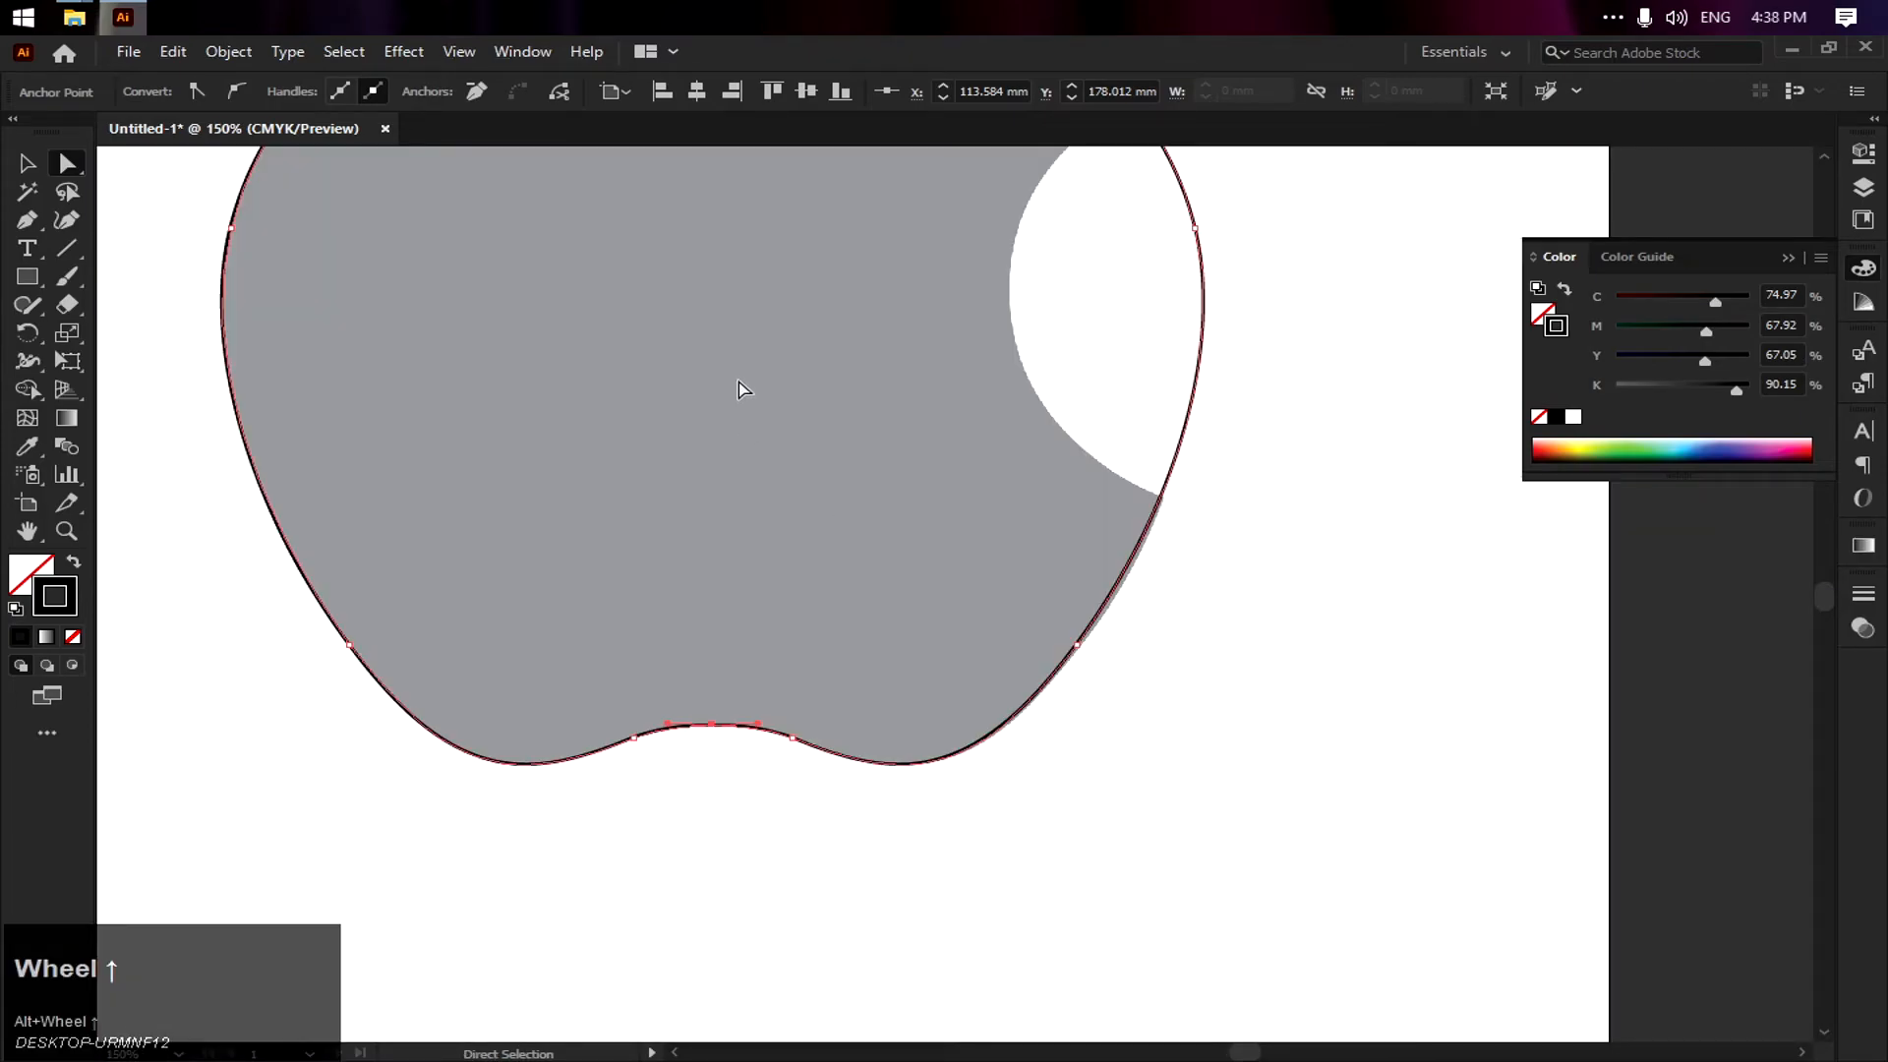
pyautogui.press('space')
pyautogui.moveTo(796, 210); pyautogui.dragTo(827, 500)
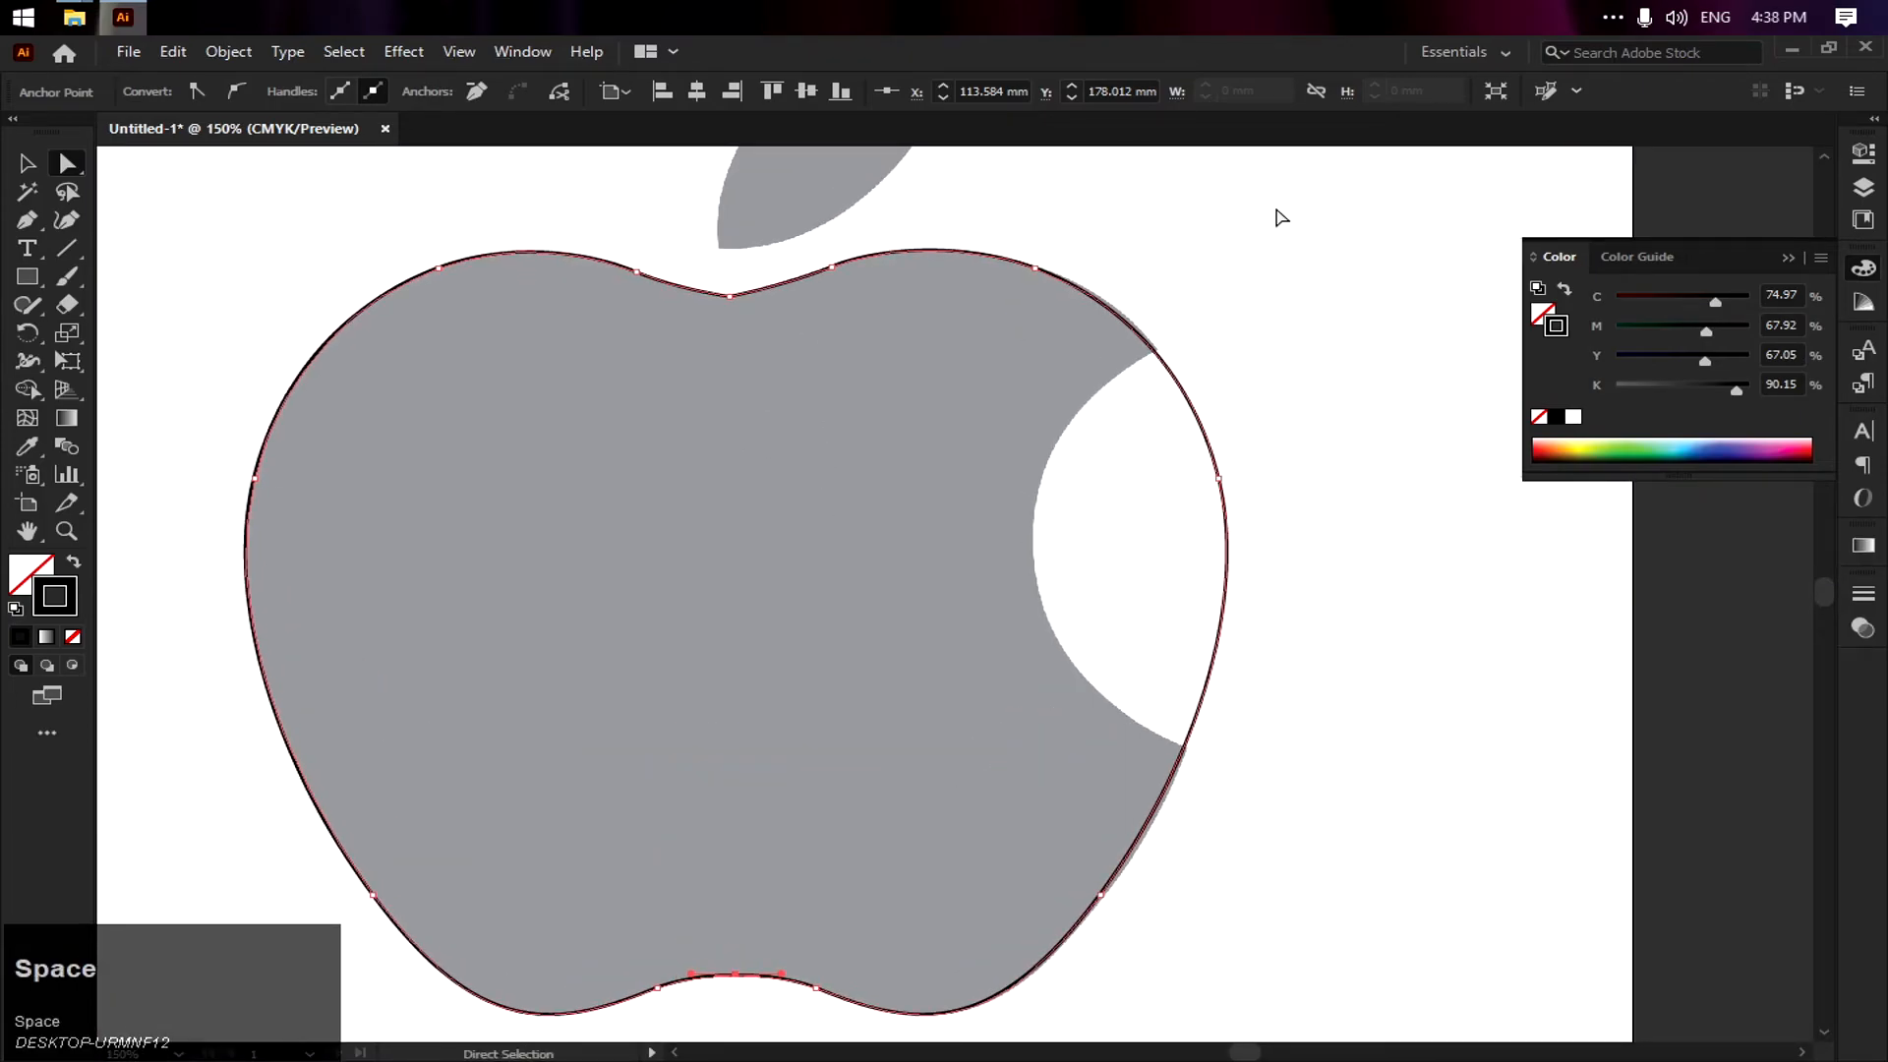
pyautogui.click(1201, 282)
# Trace the leaf's upper-left edge with the Pen tool as a single curve from its upper tip to its lower tip
pyautogui.moveTo(1059, 204); pyautogui.dragTo(1034, 453)
pyautogui.press('space')
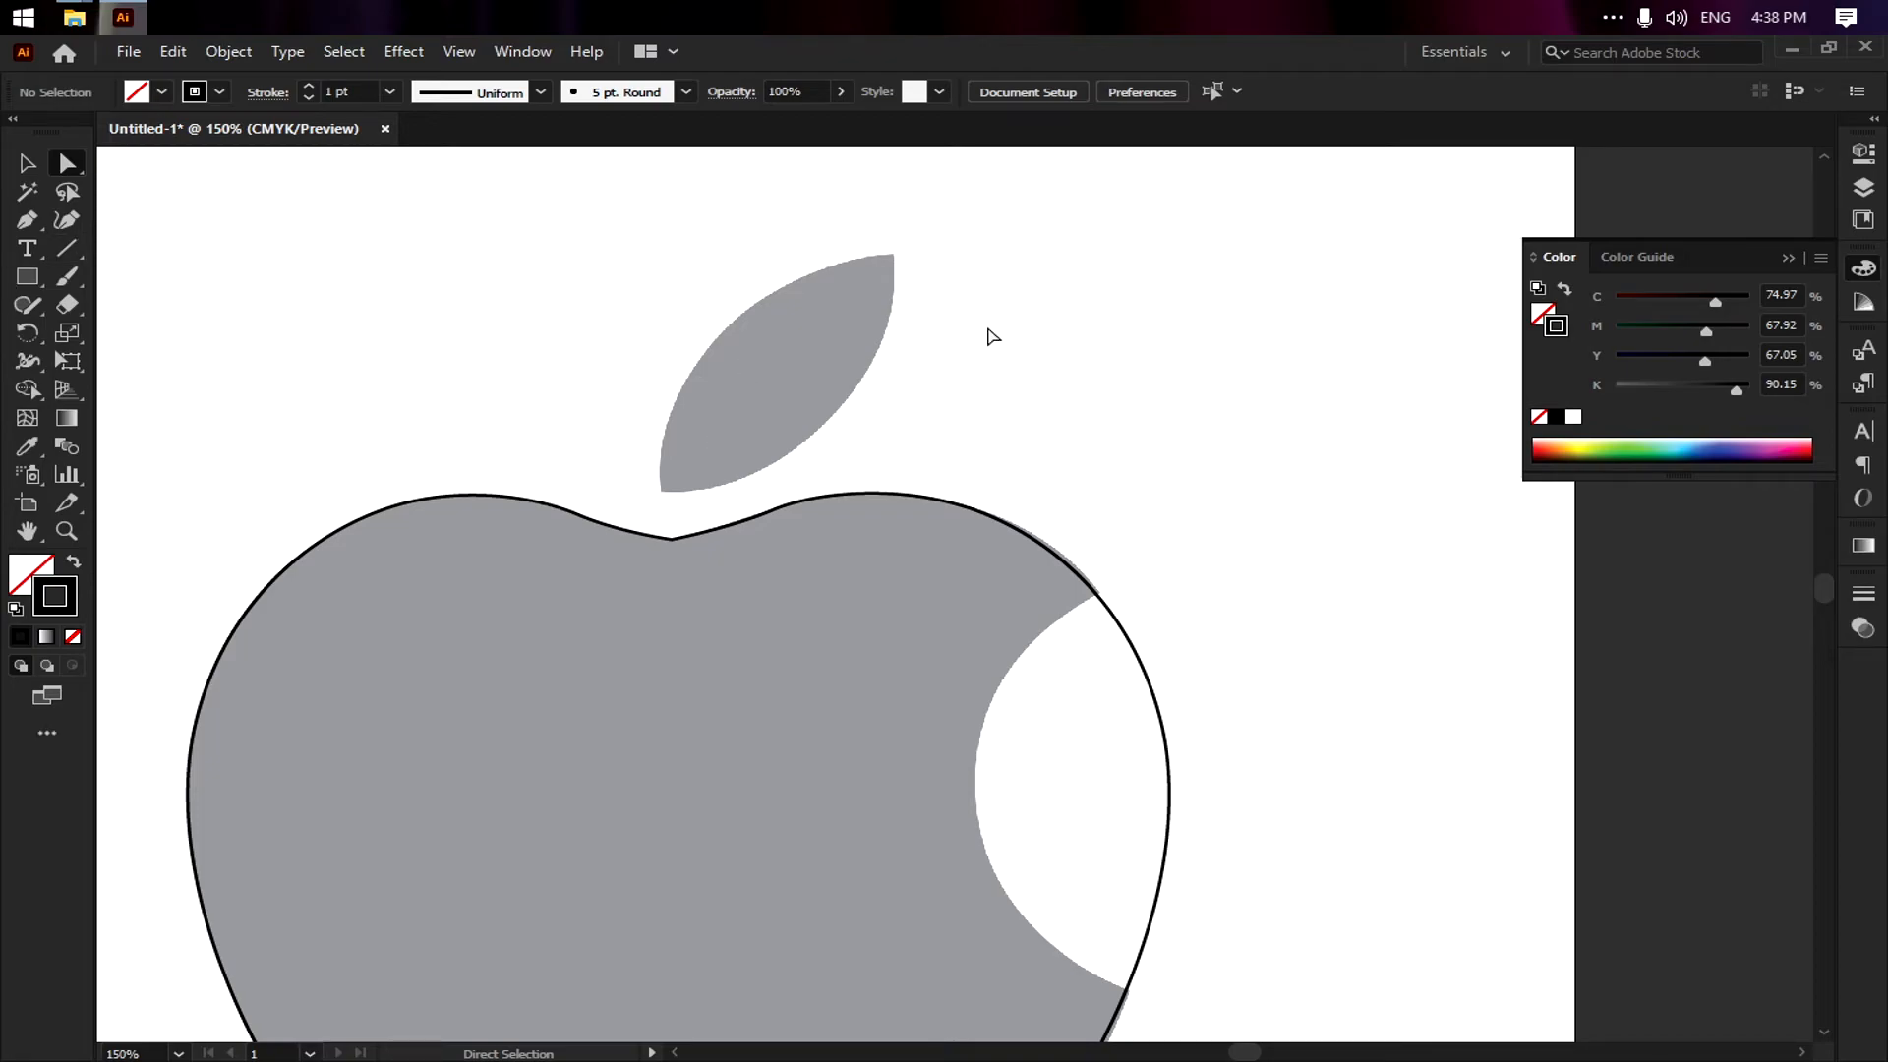
pyautogui.click(26, 221)
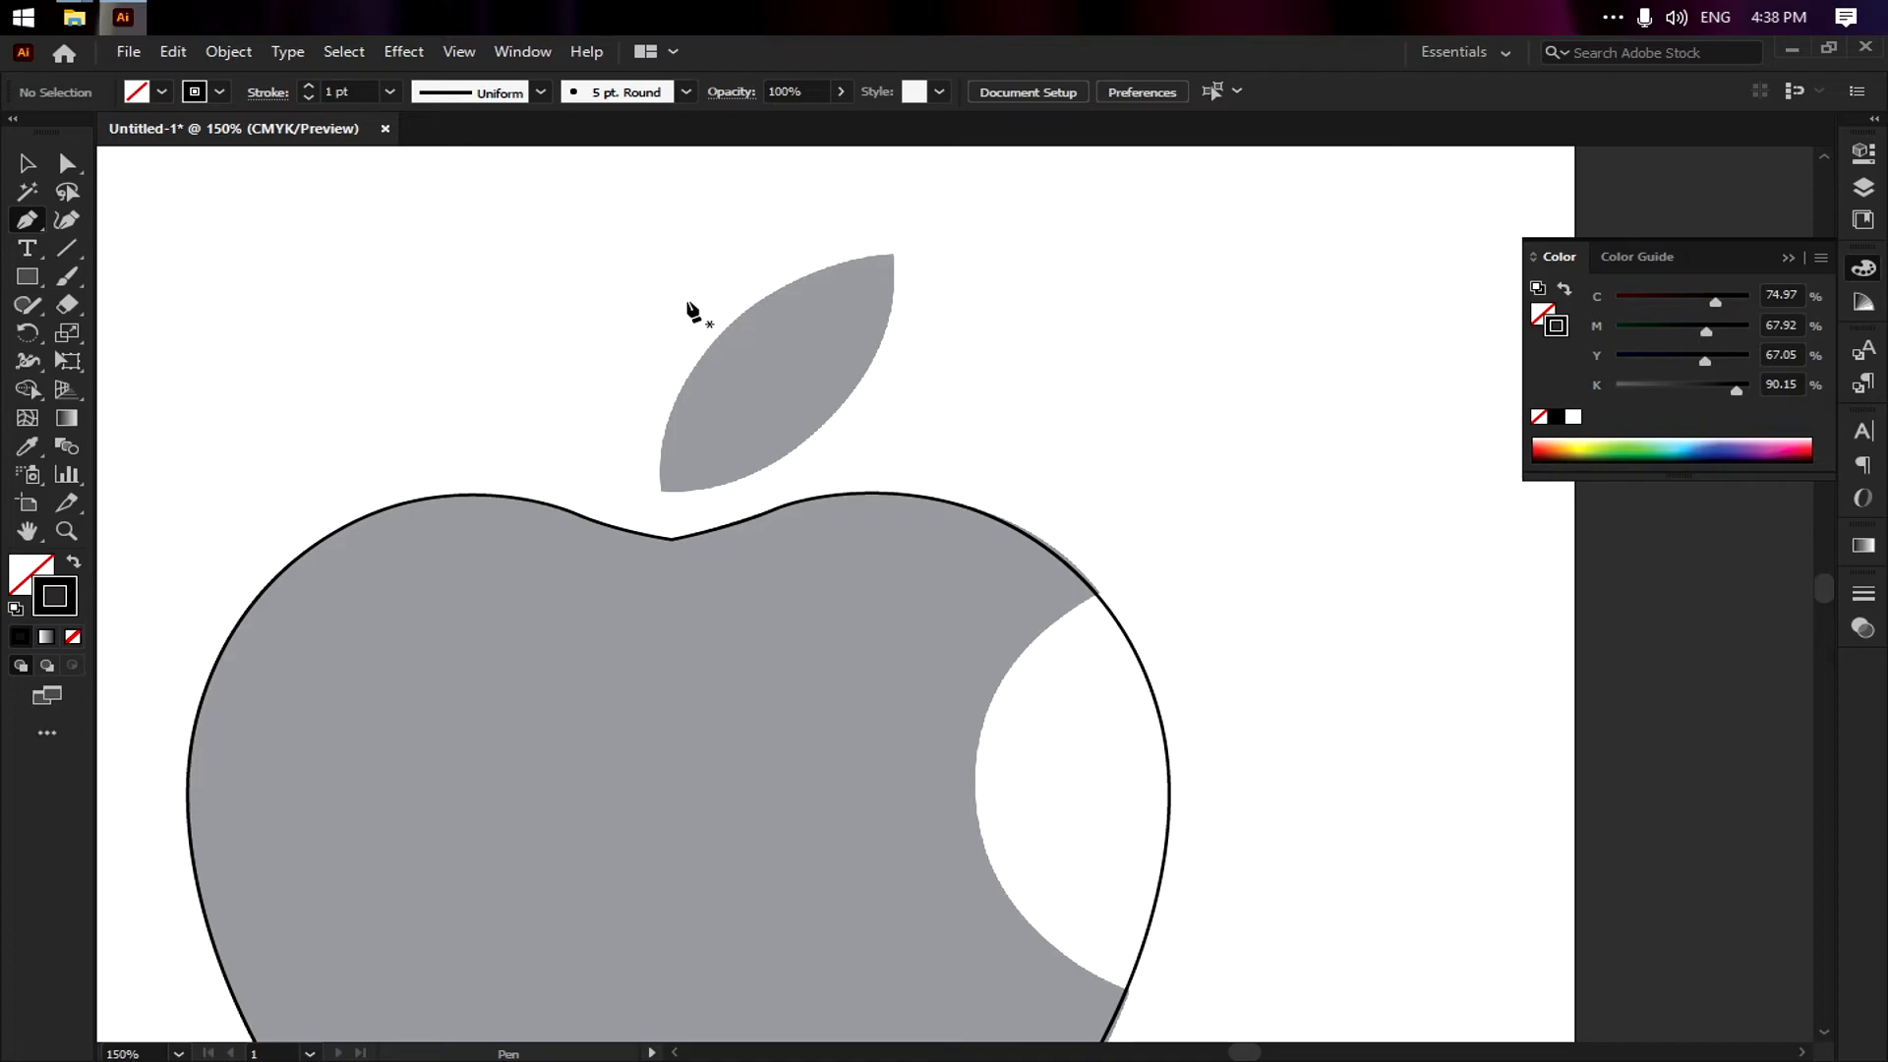
pyautogui.keyDown('alt'); pyautogui.scroll(3, 840, 275); pyautogui.keyUp('alt')
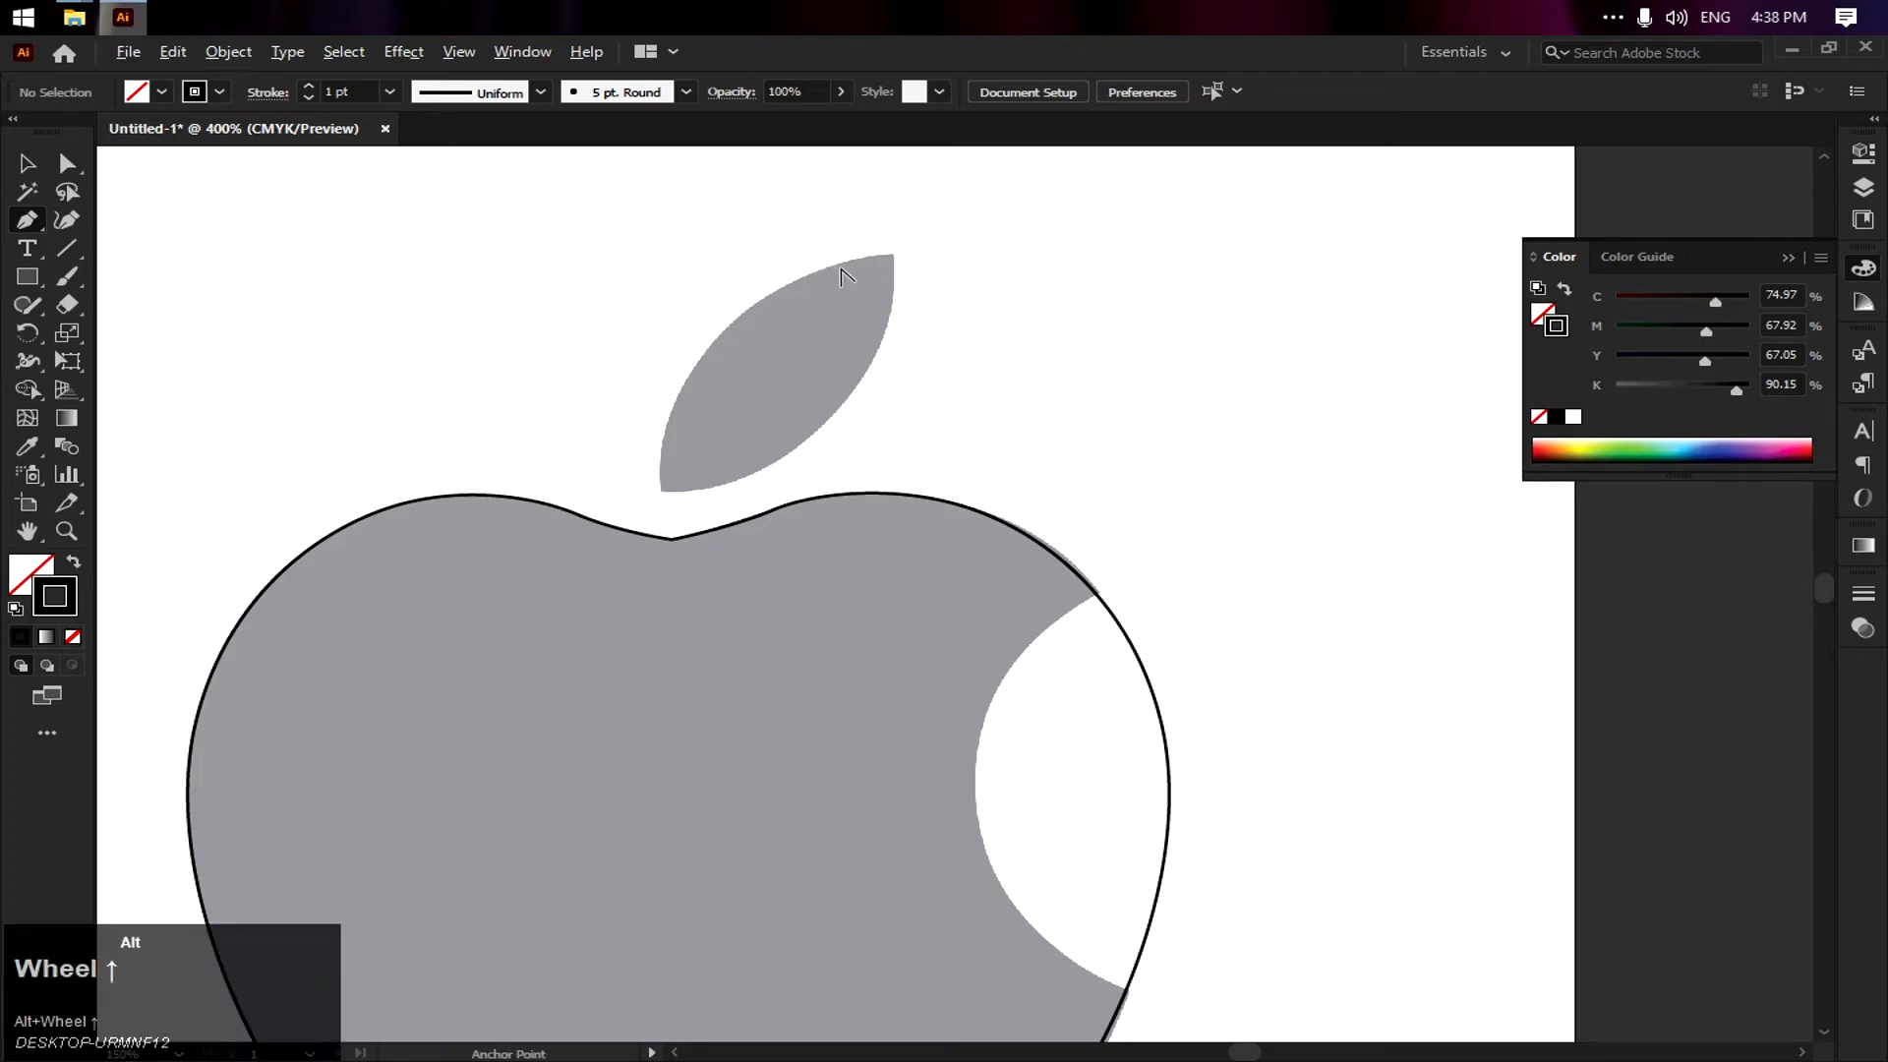
pyautogui.click(978, 229)
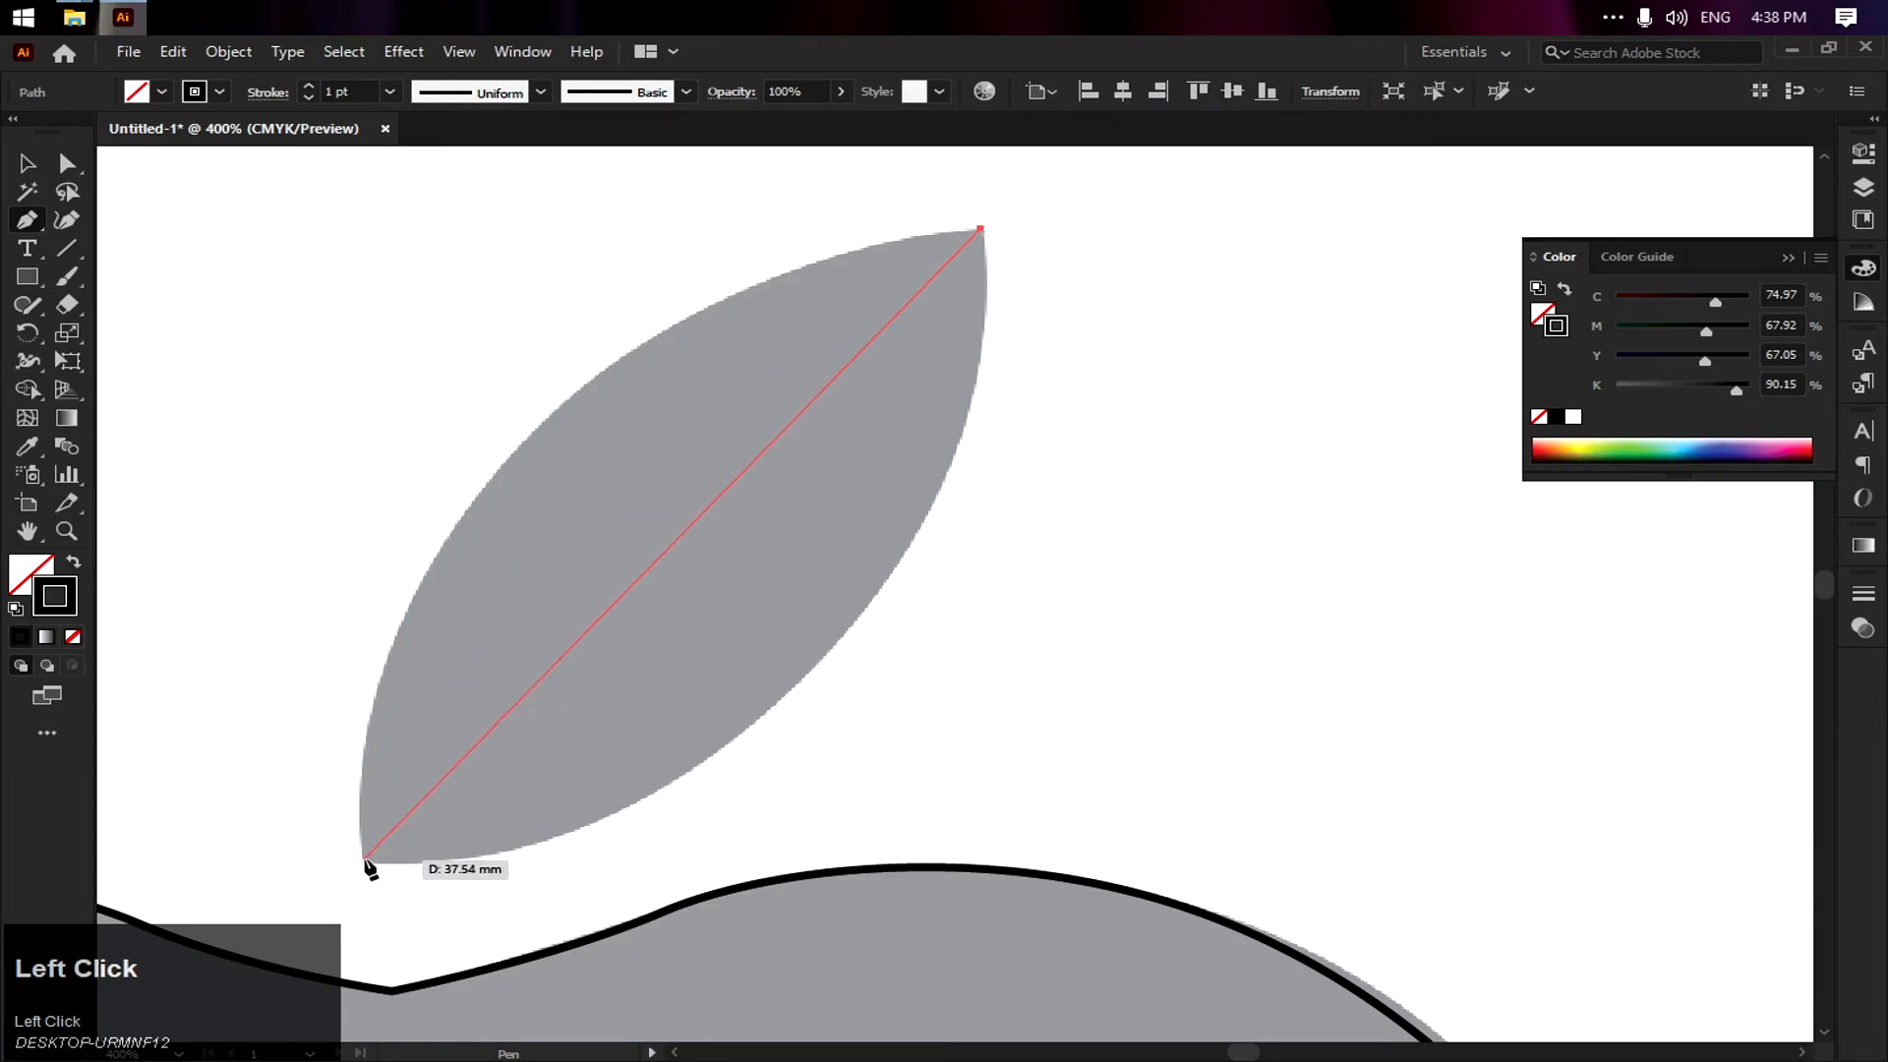
pyautogui.hotkey('ctrl', 'z')
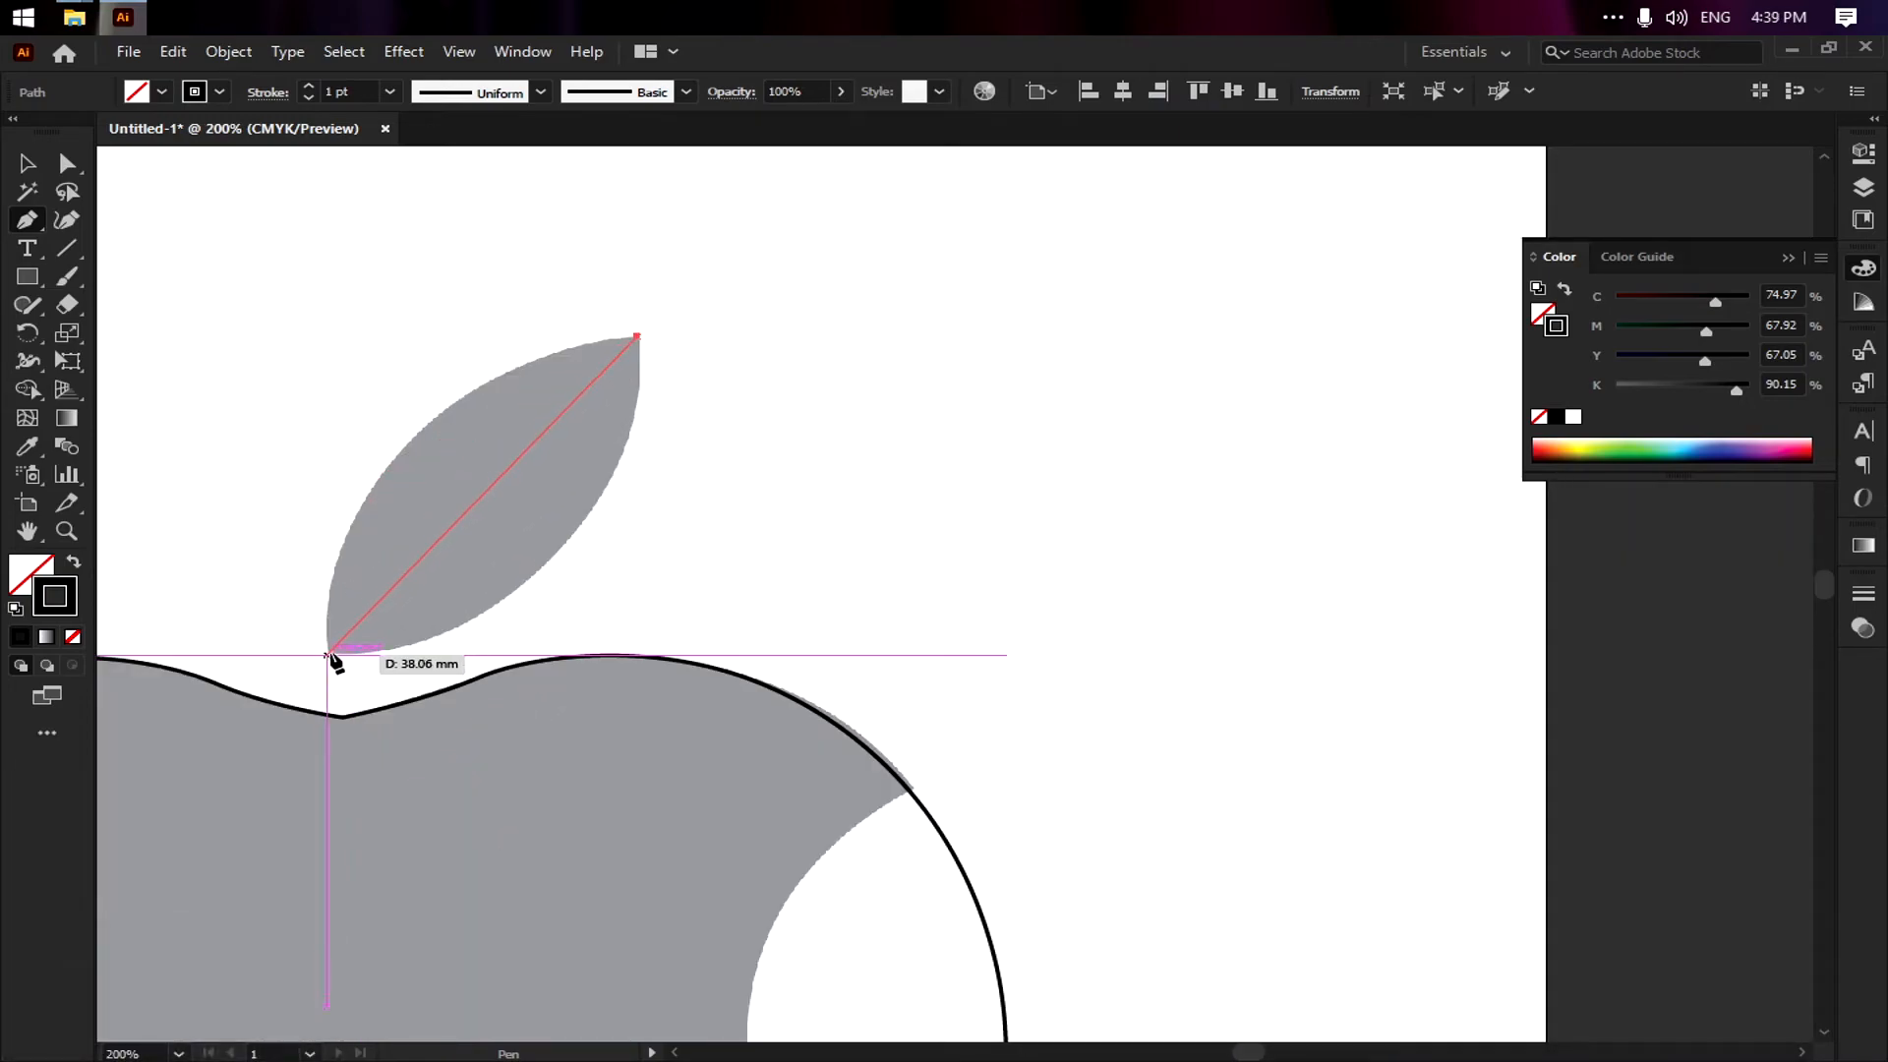
pyautogui.moveTo(328, 653); pyautogui.dragTo(318, 951)
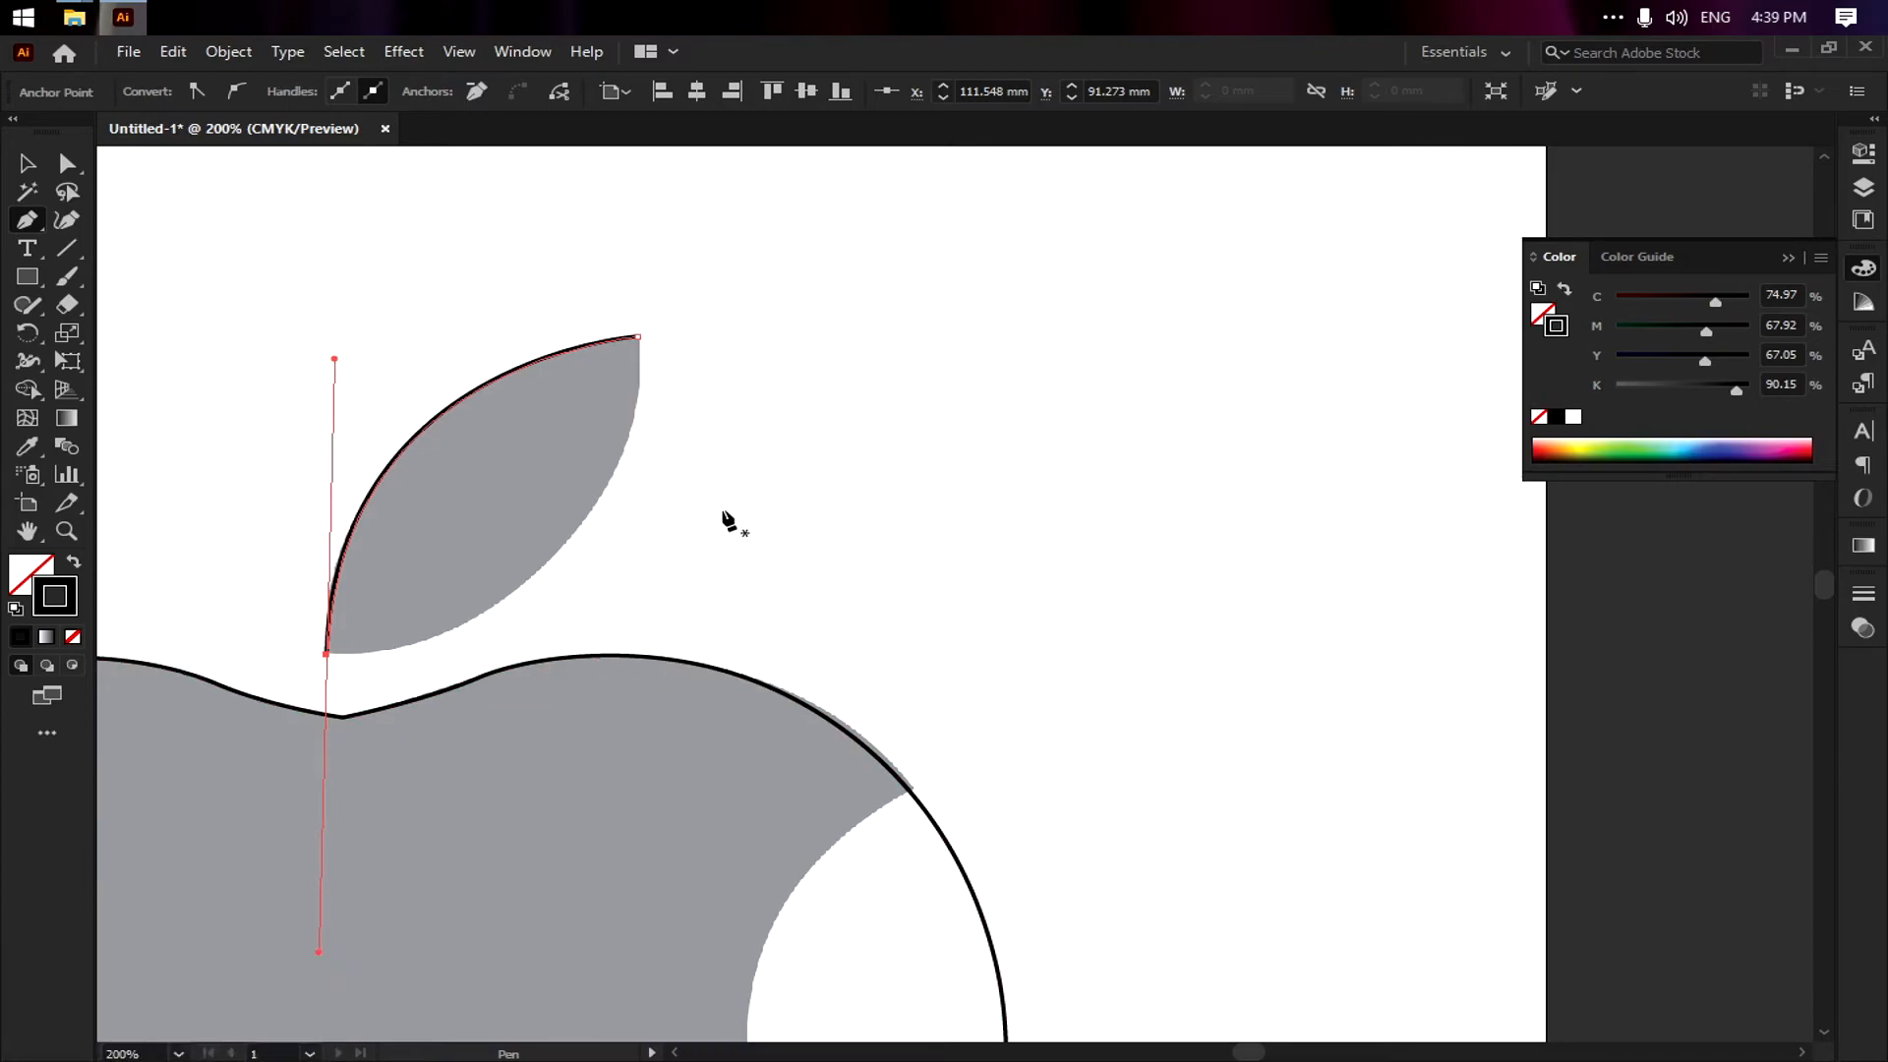
# Create a reflected copy of the traced leaf edge across the vertical axis
pyautogui.rightClick(497, 464)
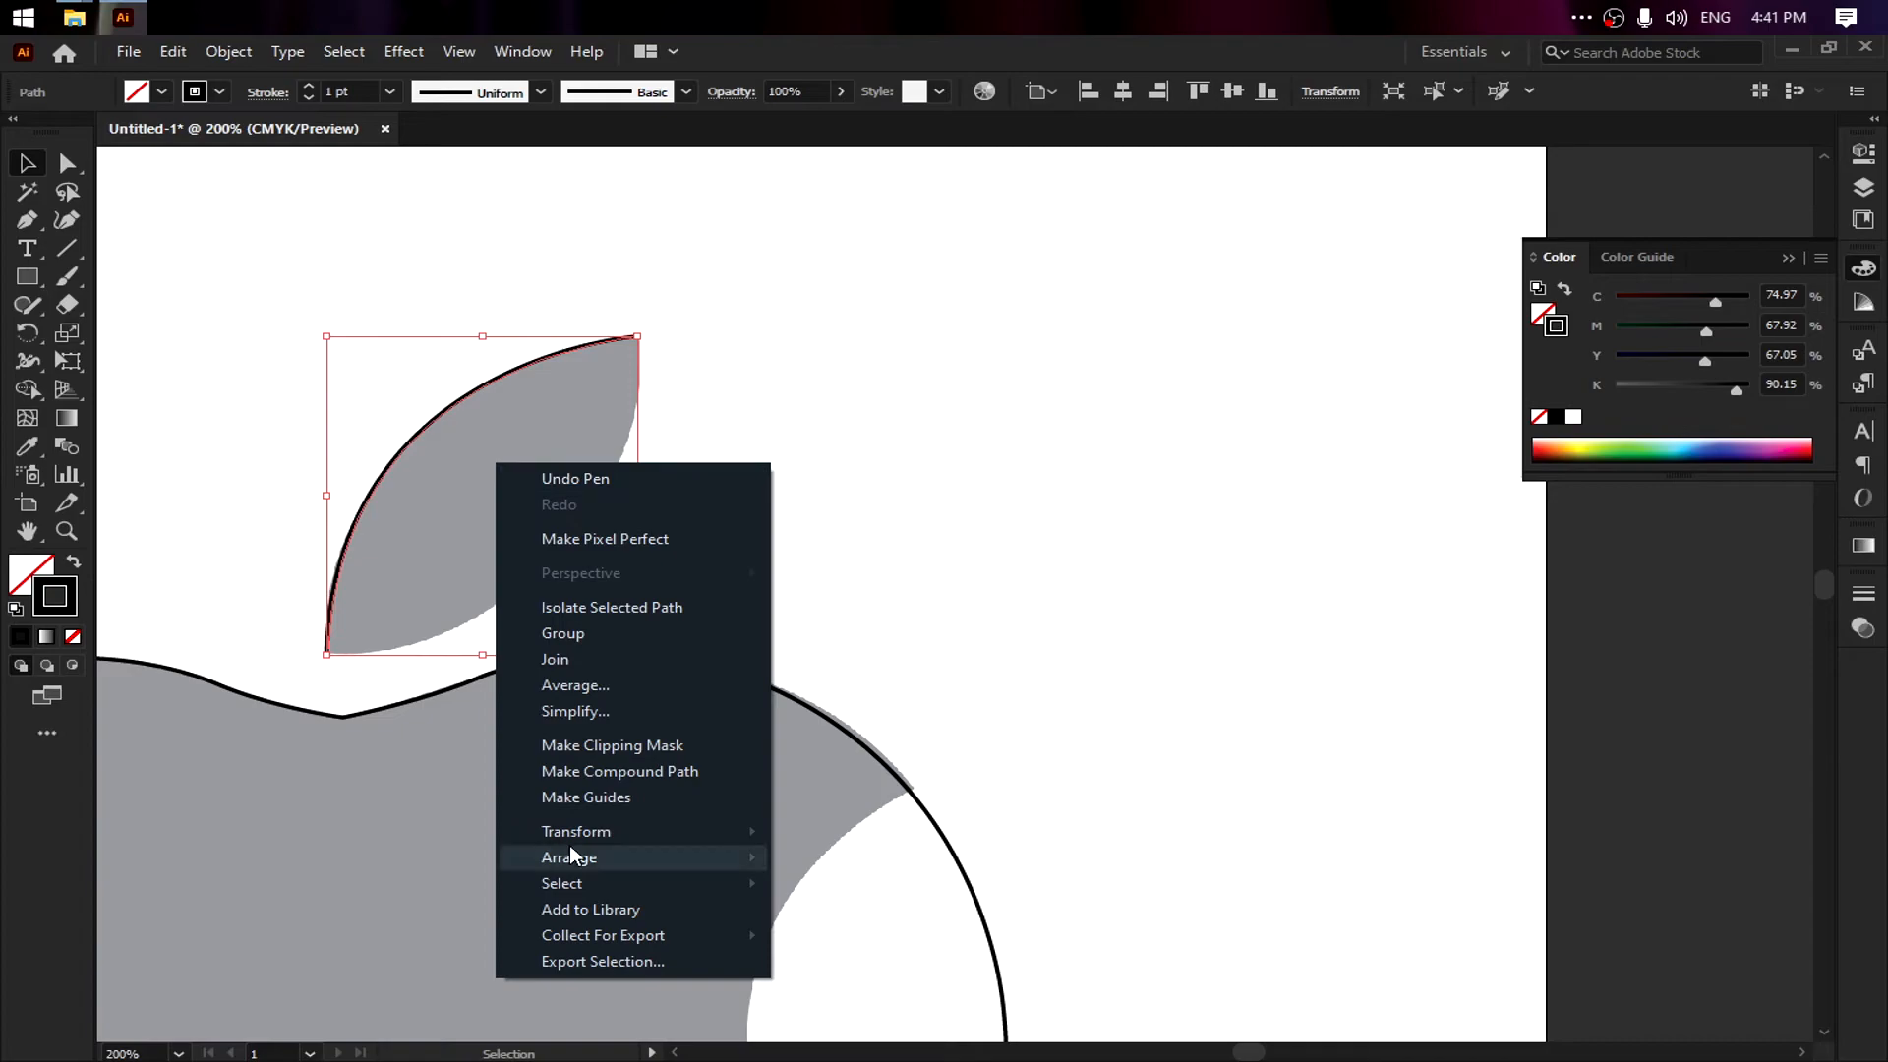
pyautogui.moveTo(699, 836)
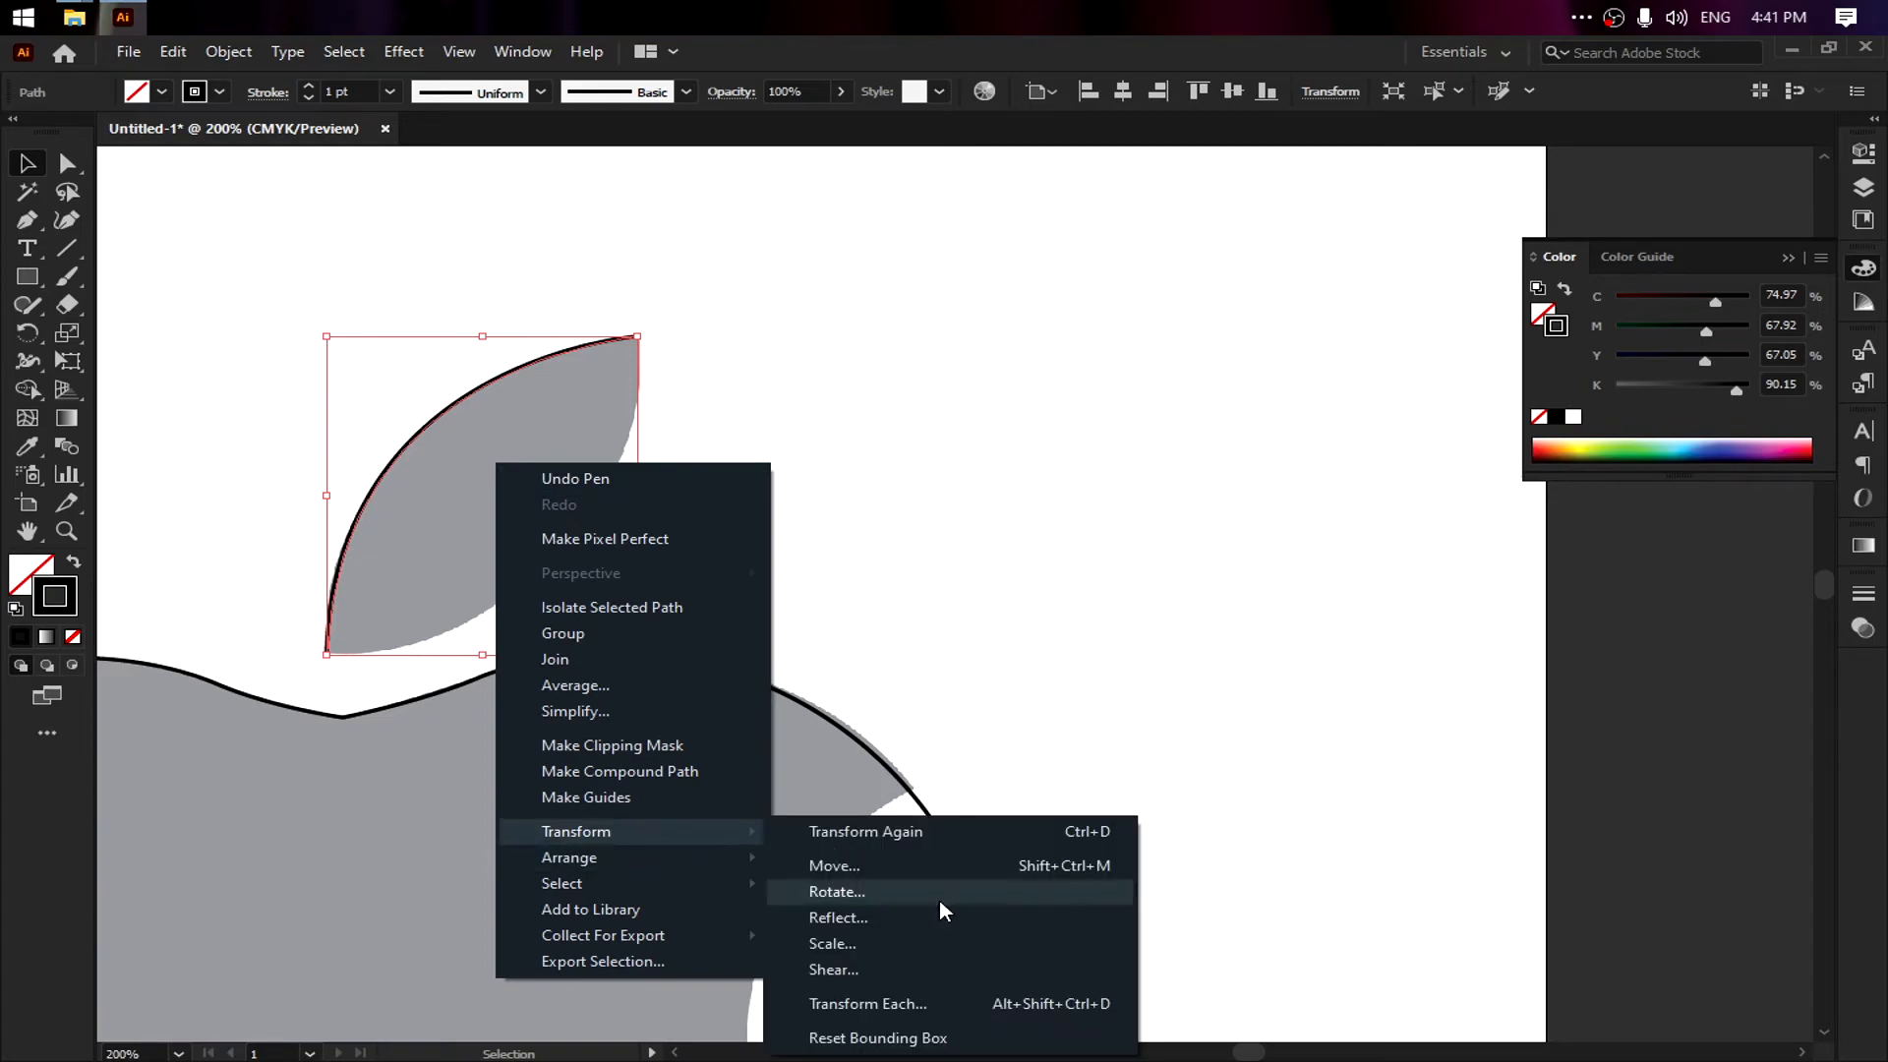
pyautogui.click(878, 914)
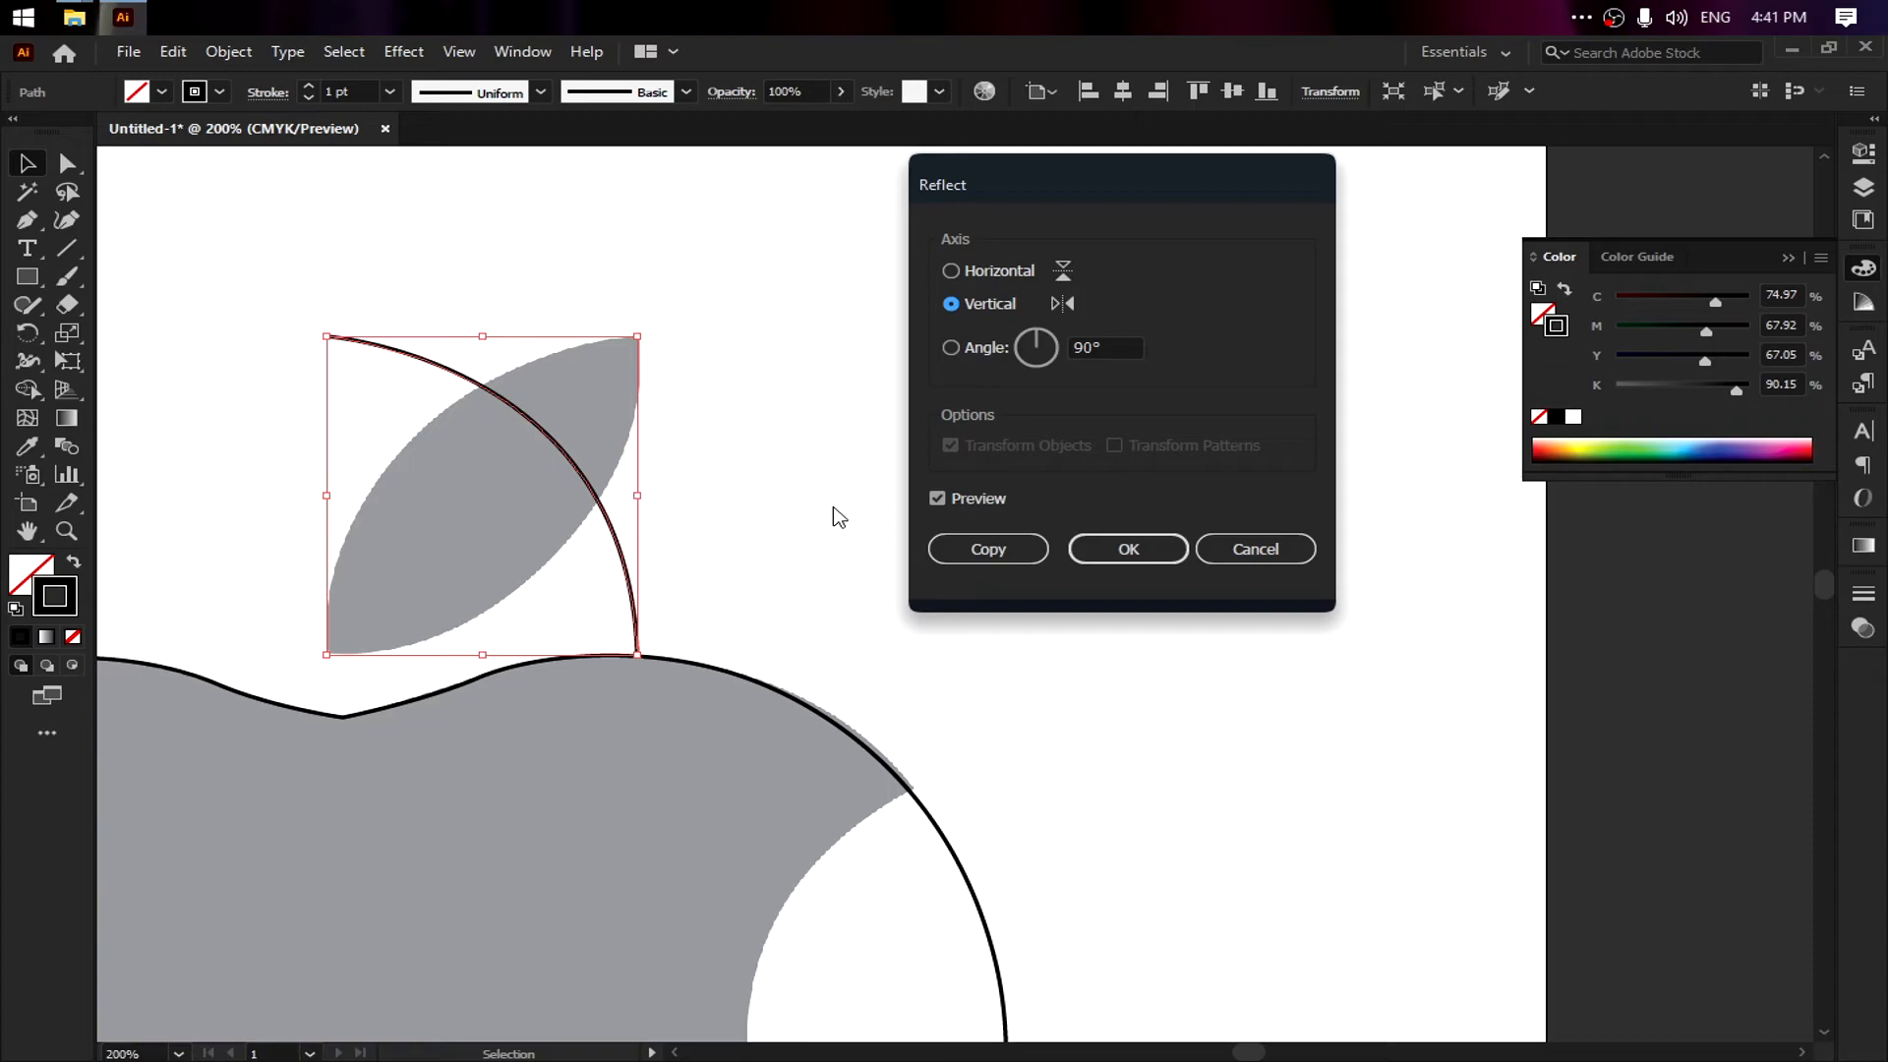
pyautogui.click(959, 551)
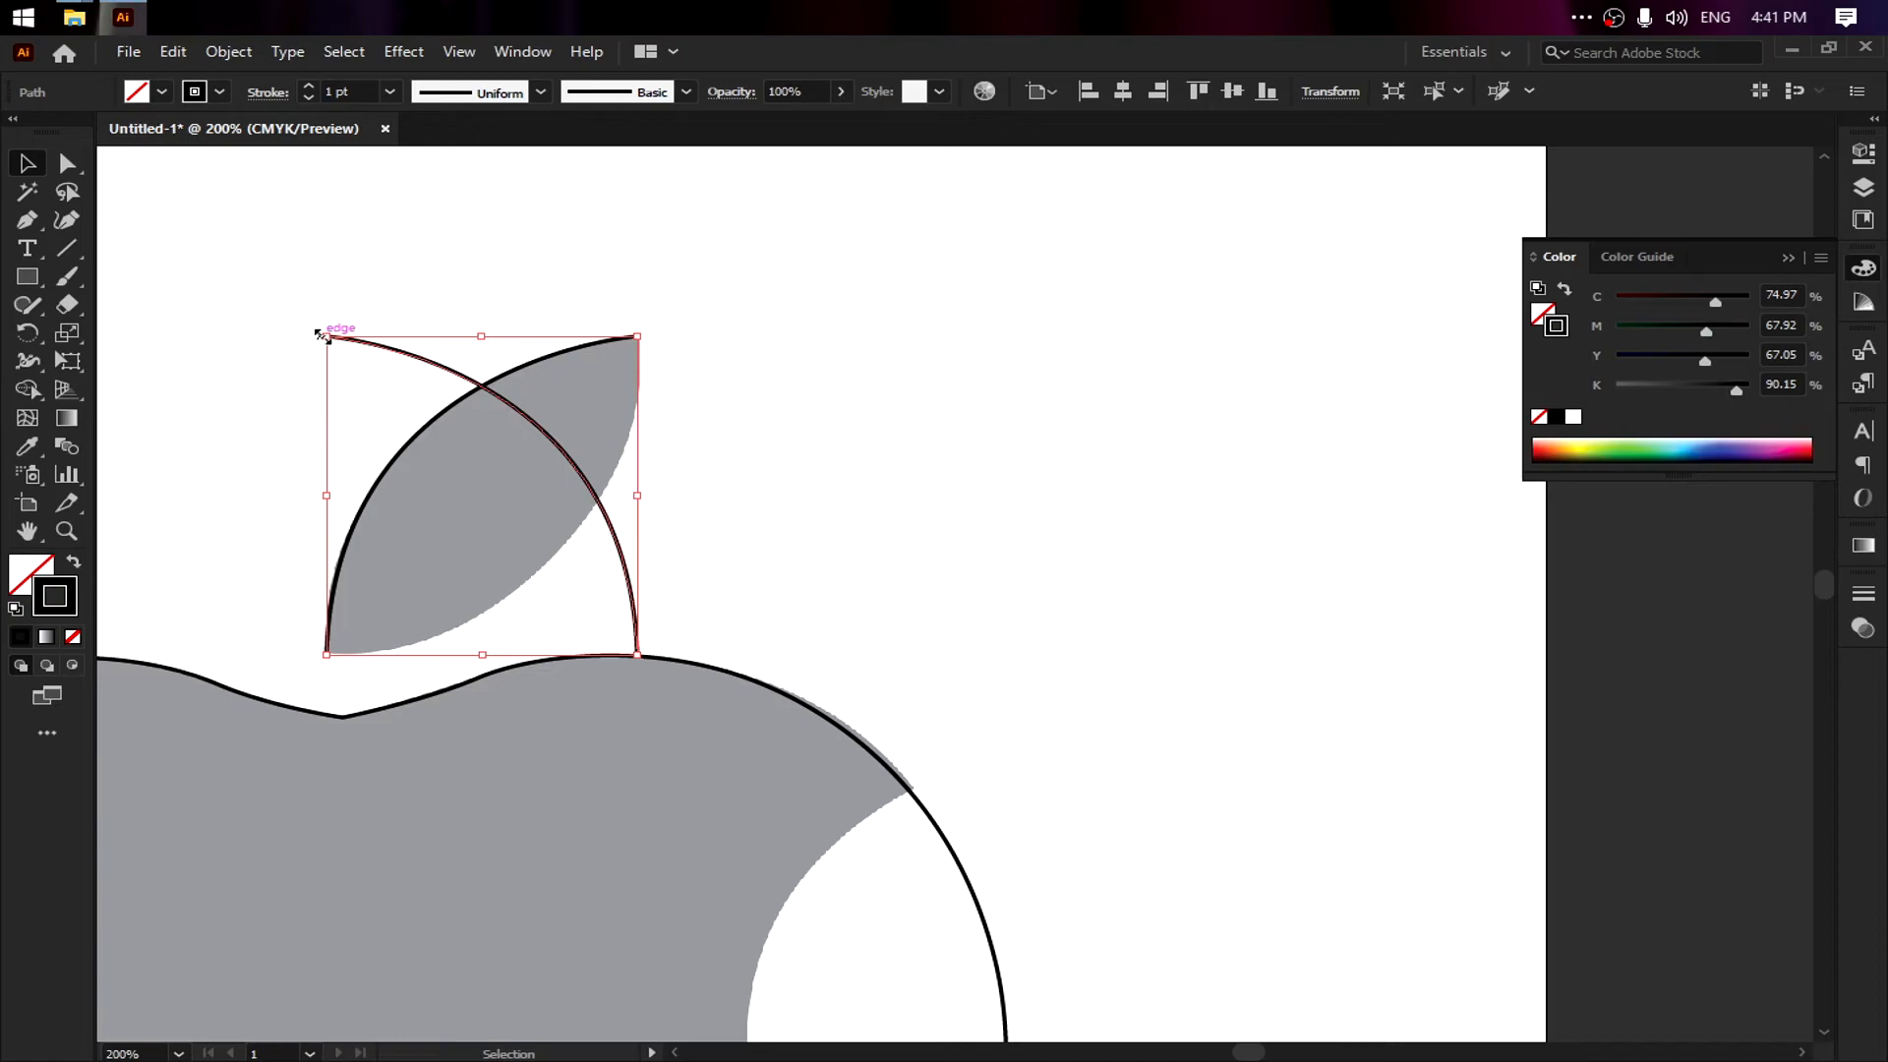
# Rotate the reflected copy about 97° so it forms the leaf's lower-right edge, and deselect it
pyautogui.moveTo(315, 334); pyautogui.dragTo(638, 329)
pyautogui.press('capslock')
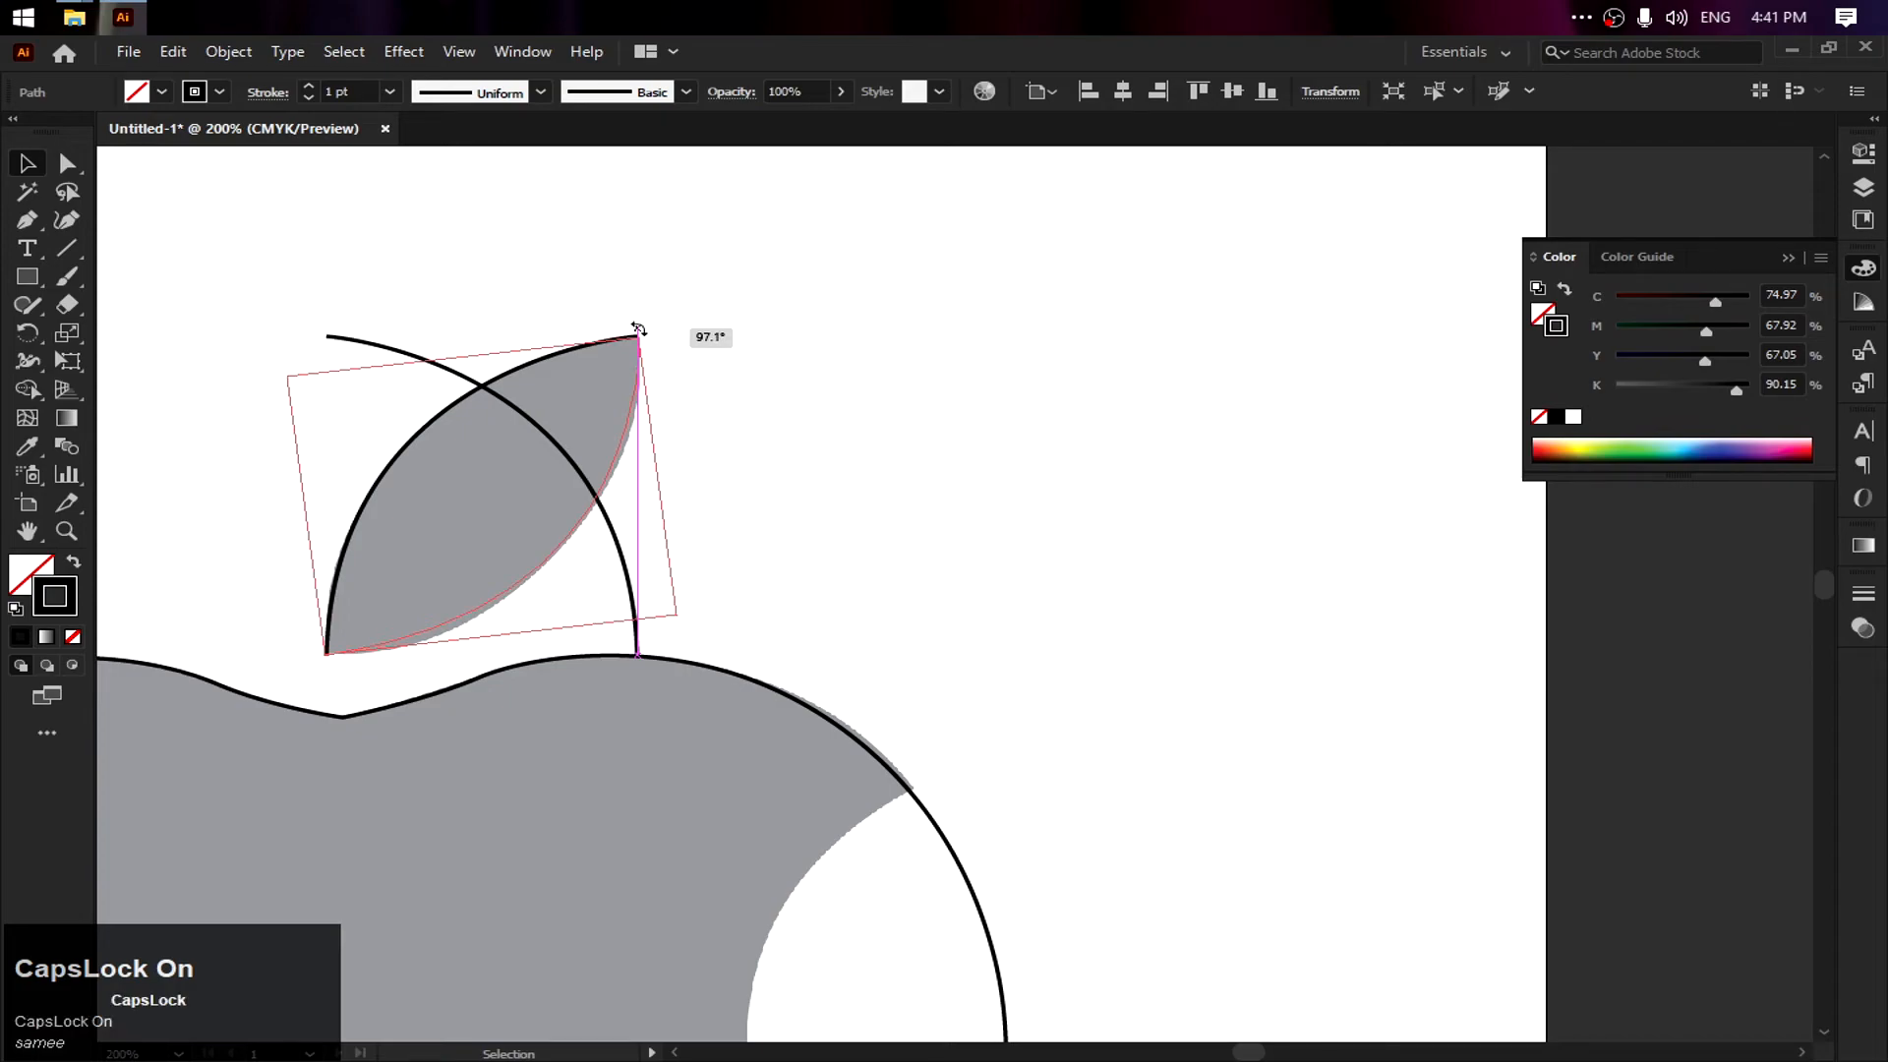
pyautogui.moveTo(638, 329); pyautogui.dragTo(637, 330)
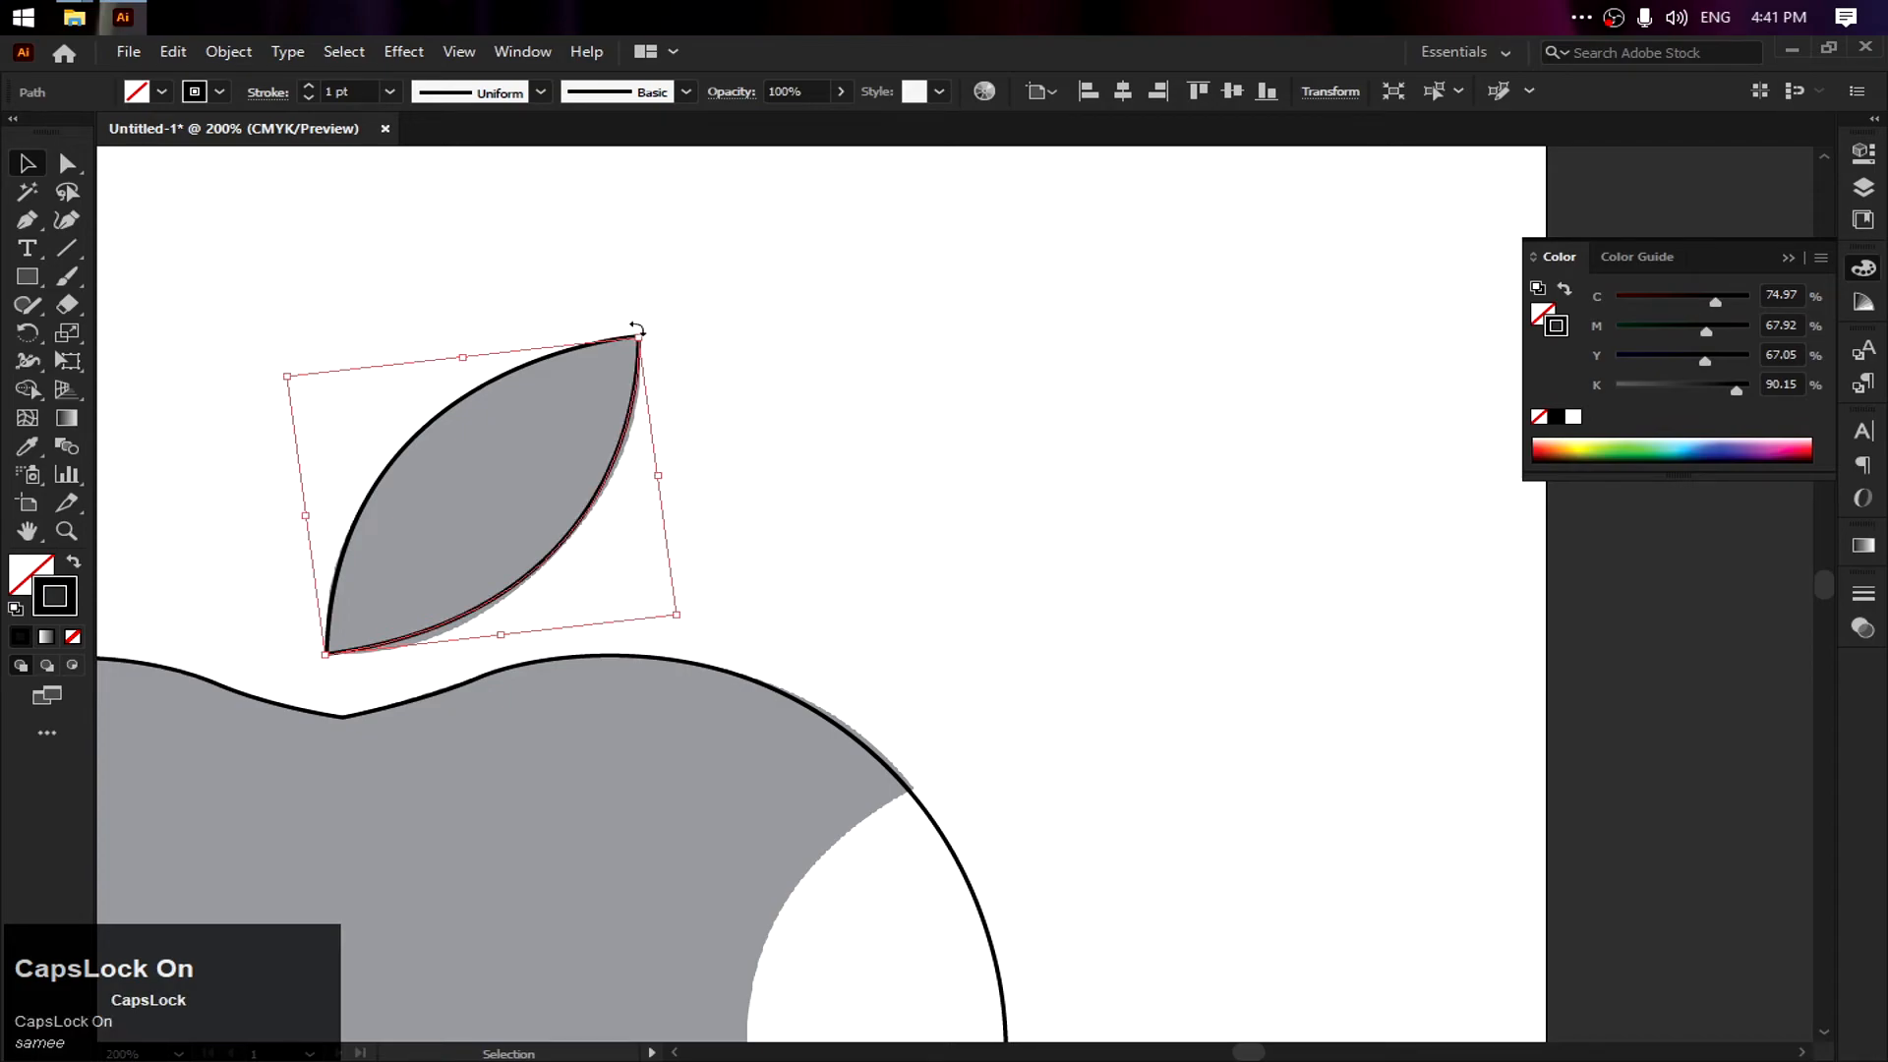
pyautogui.press('v')
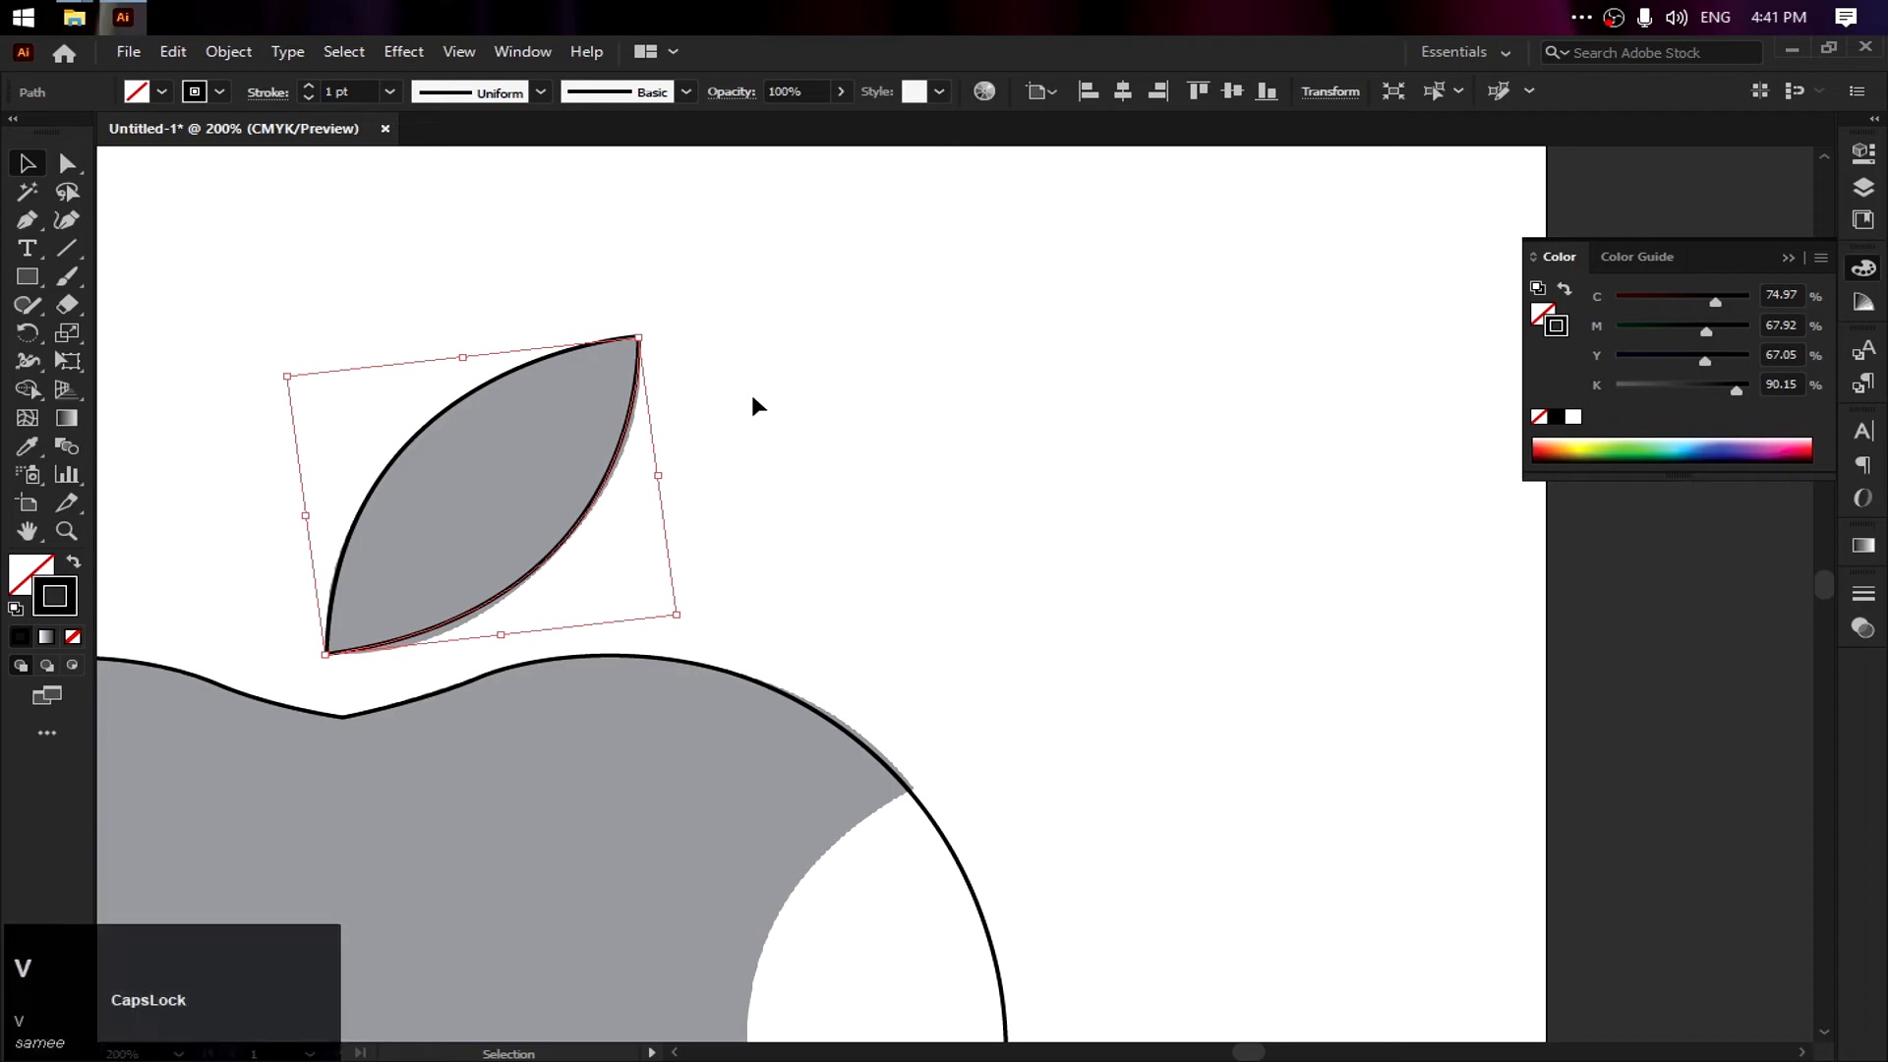
pyautogui.click(649, 403)
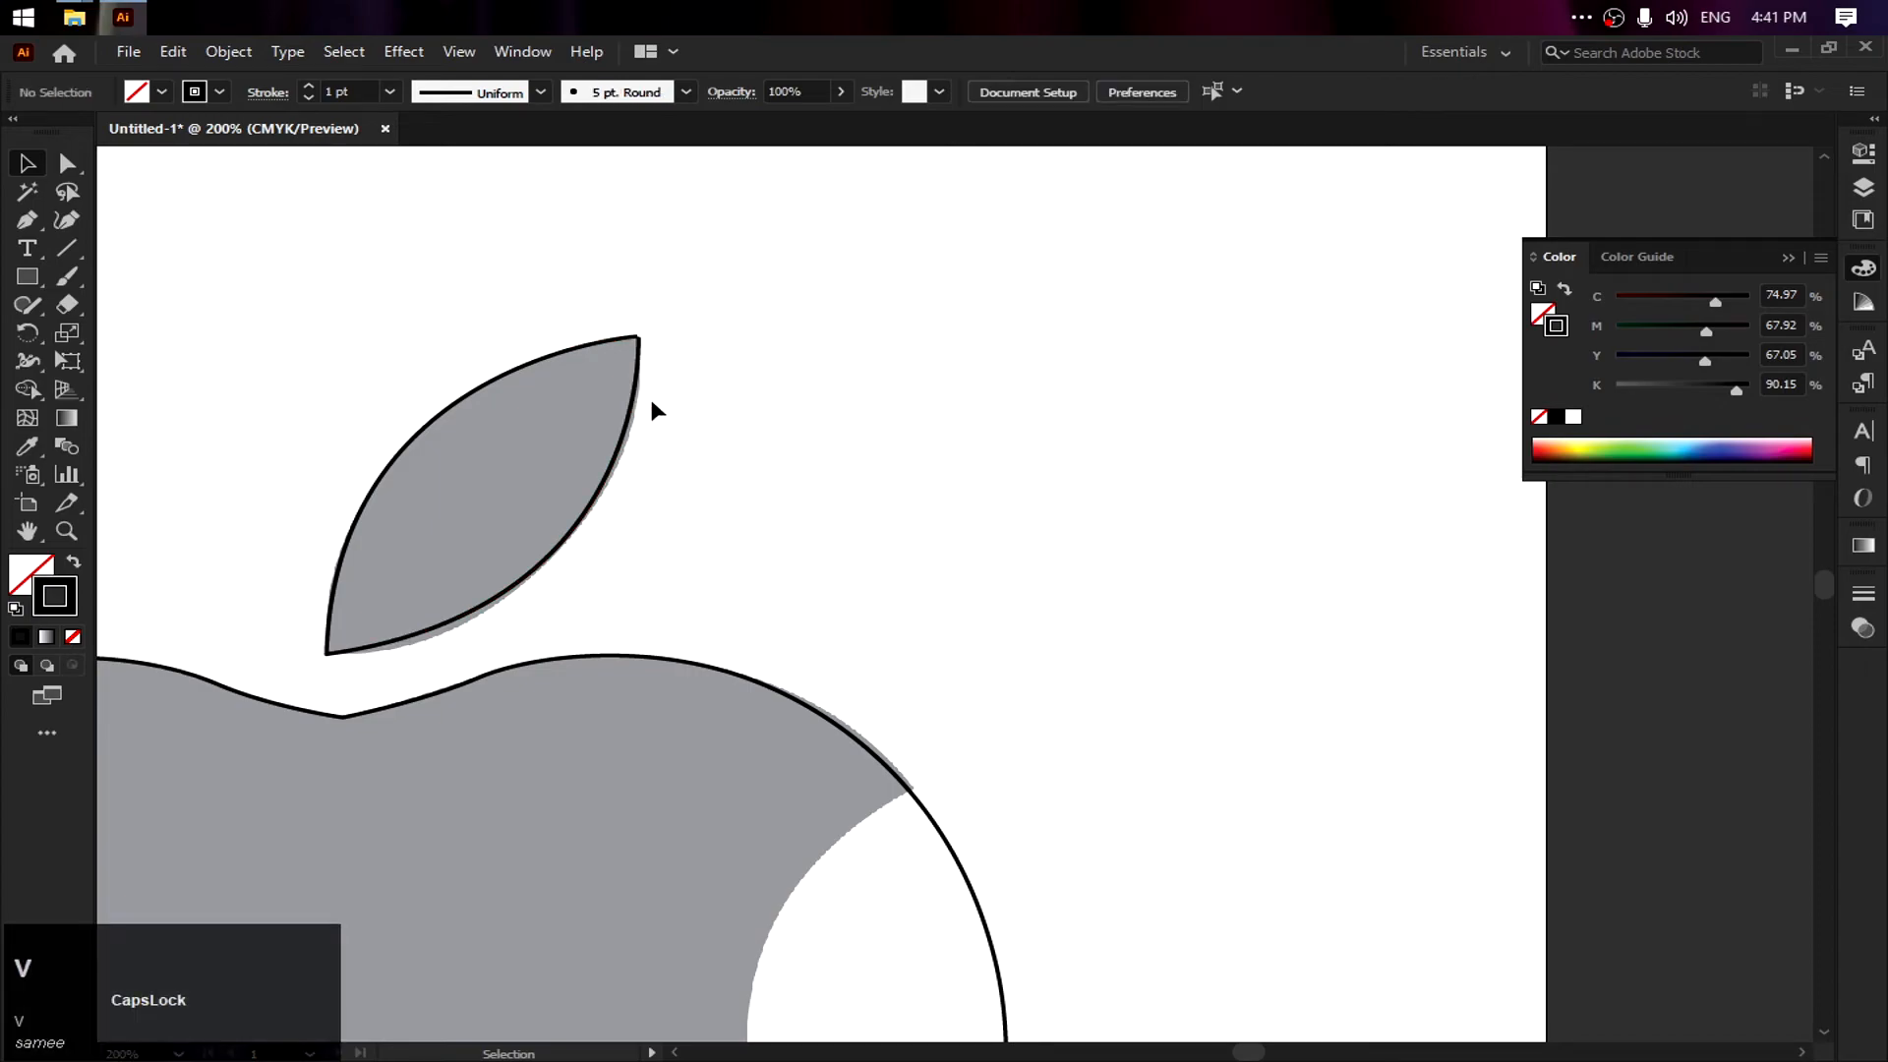
# Average and join the two open end anchors at the leaf's upper tip
pyautogui.keyDown('alt'); pyautogui.scroll(2, 647, 356); pyautogui.keyUp('alt')
pyautogui.keyDown('alt'); pyautogui.scroll(1, 645, 350); pyautogui.keyUp('alt')
pyautogui.moveTo(602, 290); pyautogui.dragTo(722, 377)
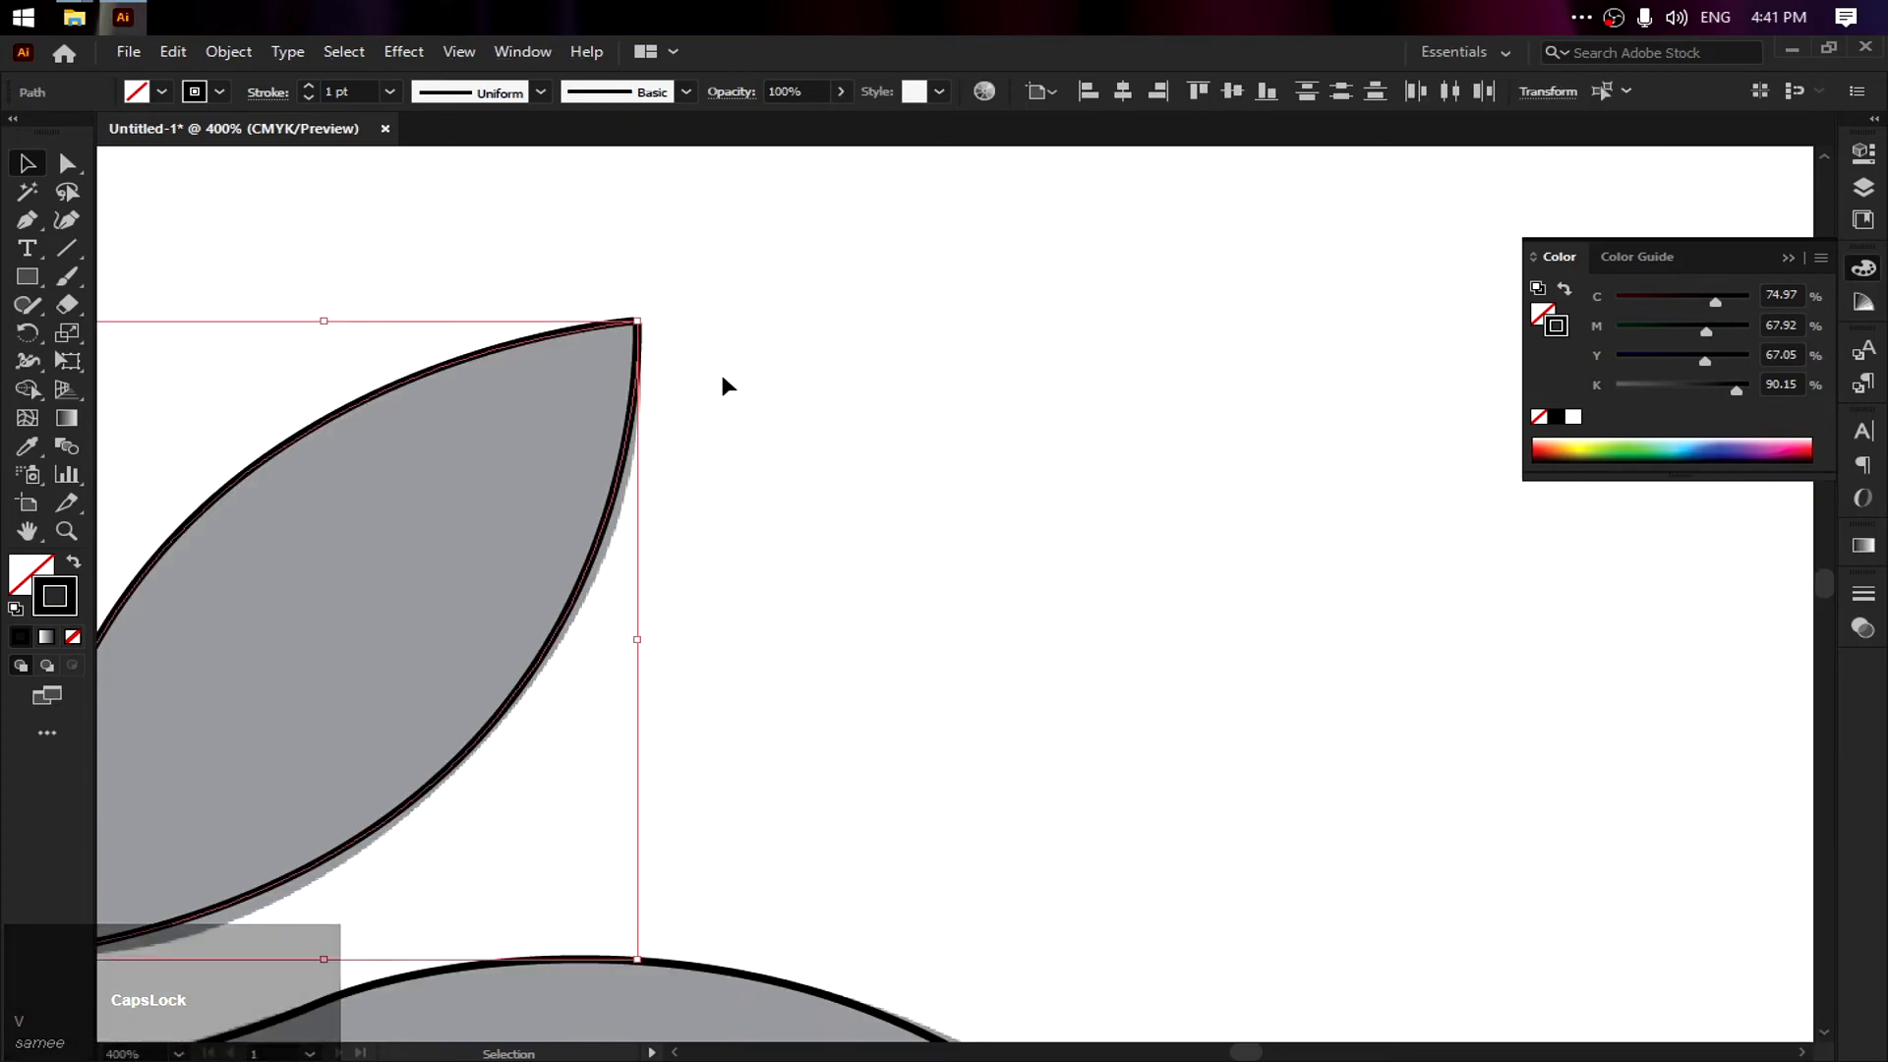
pyautogui.press('a')
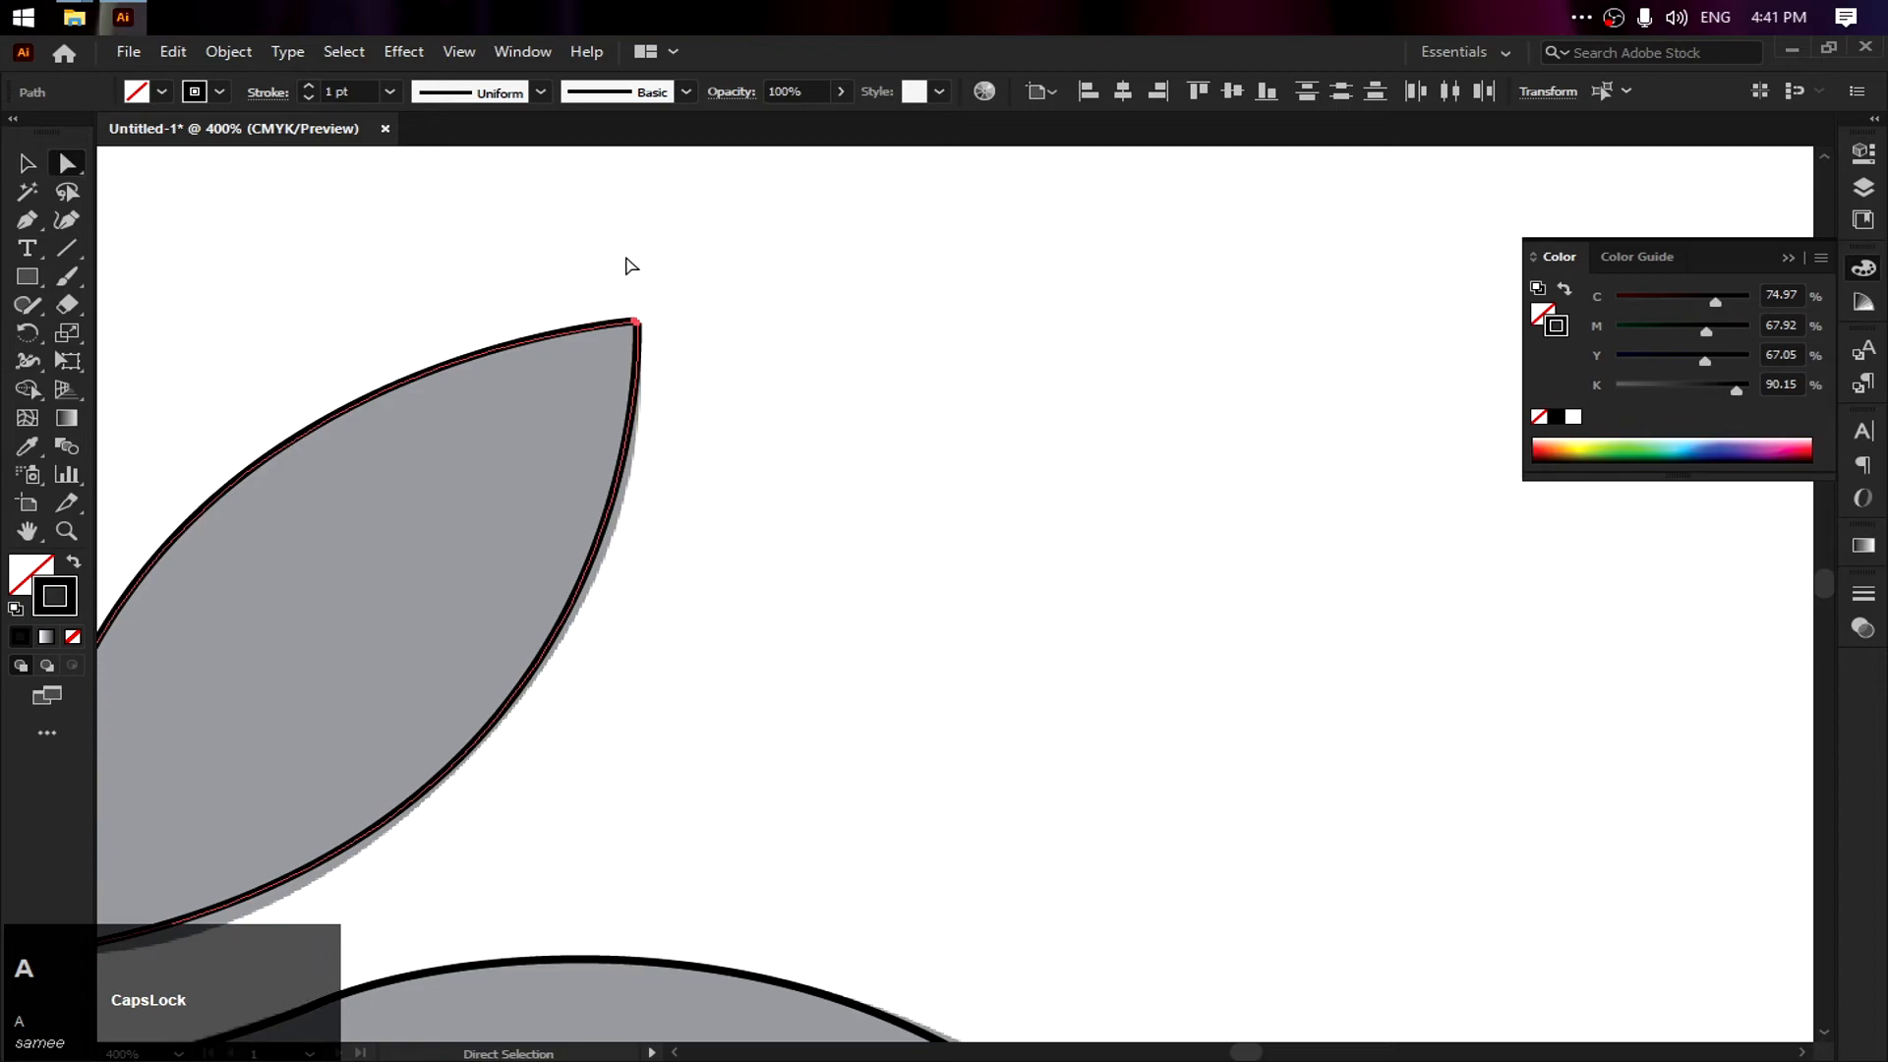
pyautogui.moveTo(578, 270); pyautogui.dragTo(737, 397)
pyautogui.hotkey('ctrl', 'alt')
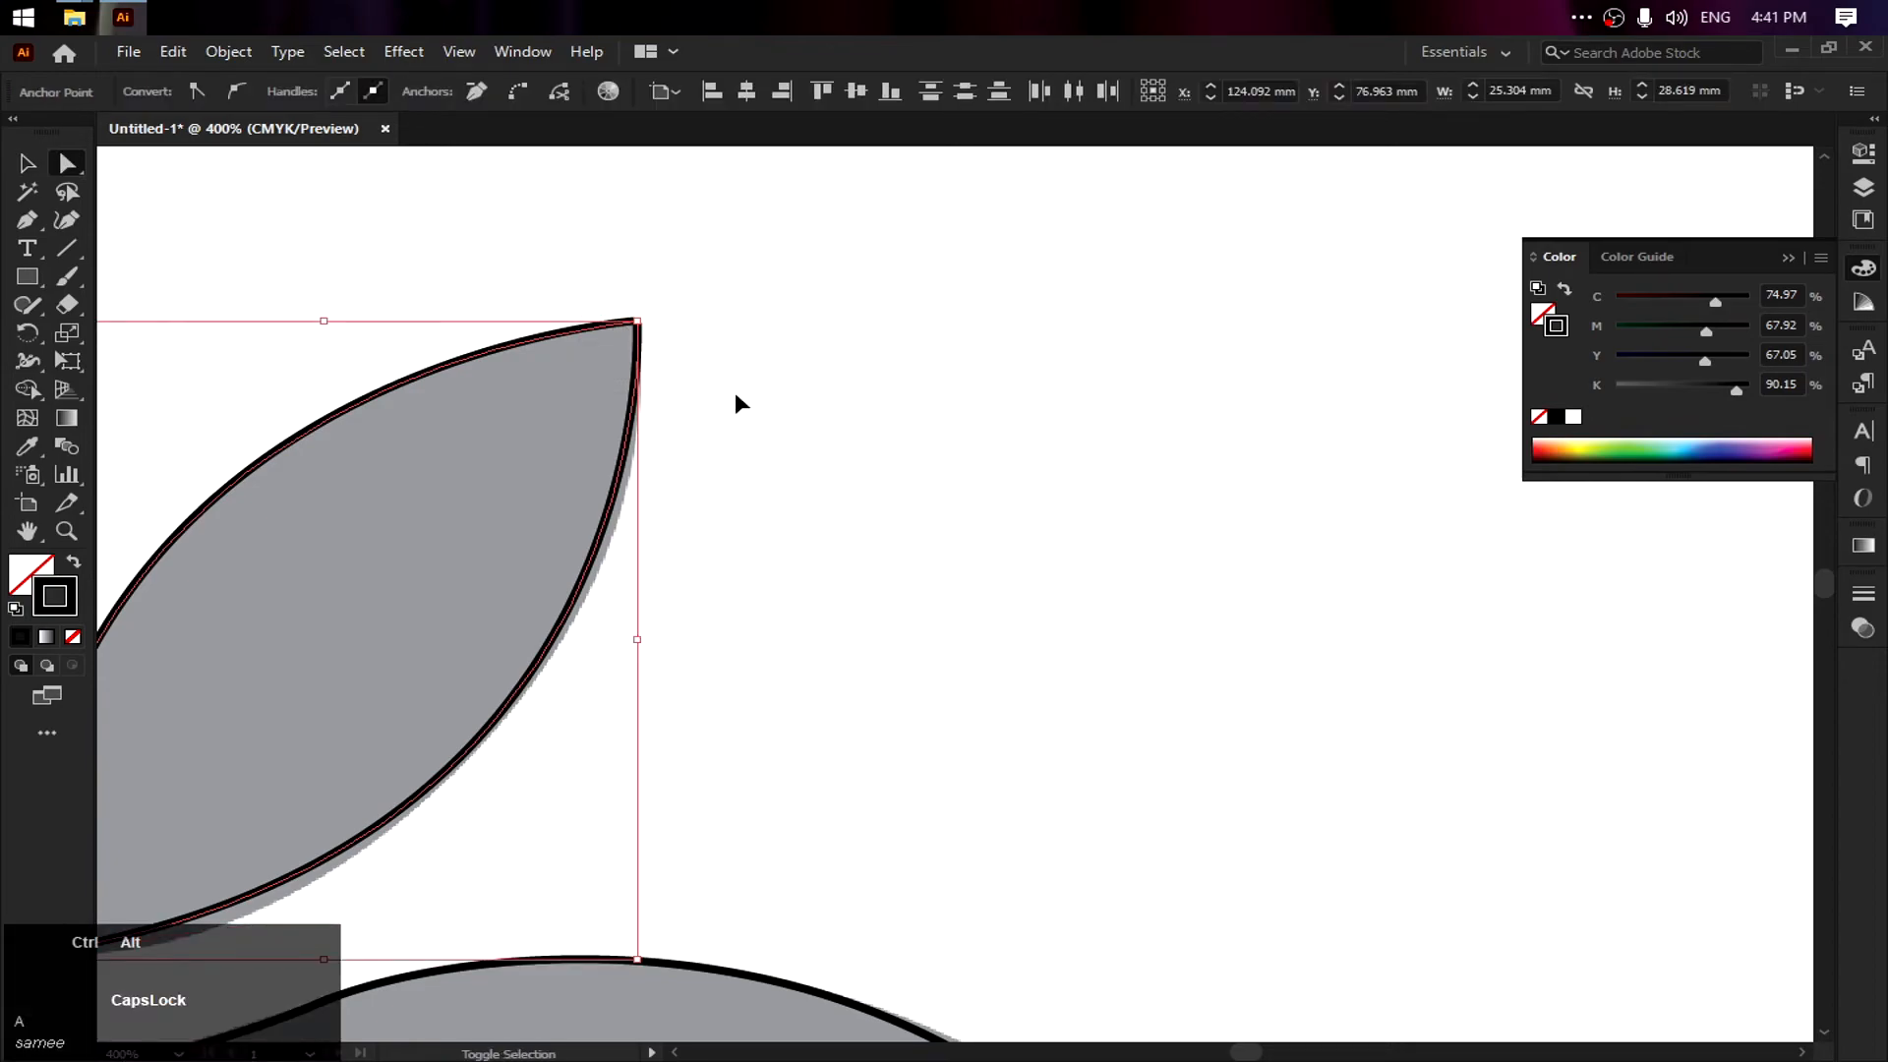
# Average and join the two open end anchors at the leaf's lower tip, closing the leaf outline
pyautogui.press('space')
pyautogui.moveTo(679, 365); pyautogui.dragTo(1343, 232)
pyautogui.moveTo(597, 740); pyautogui.dragTo(708, 822)
pyautogui.hotkey('ctrl', 'alt')
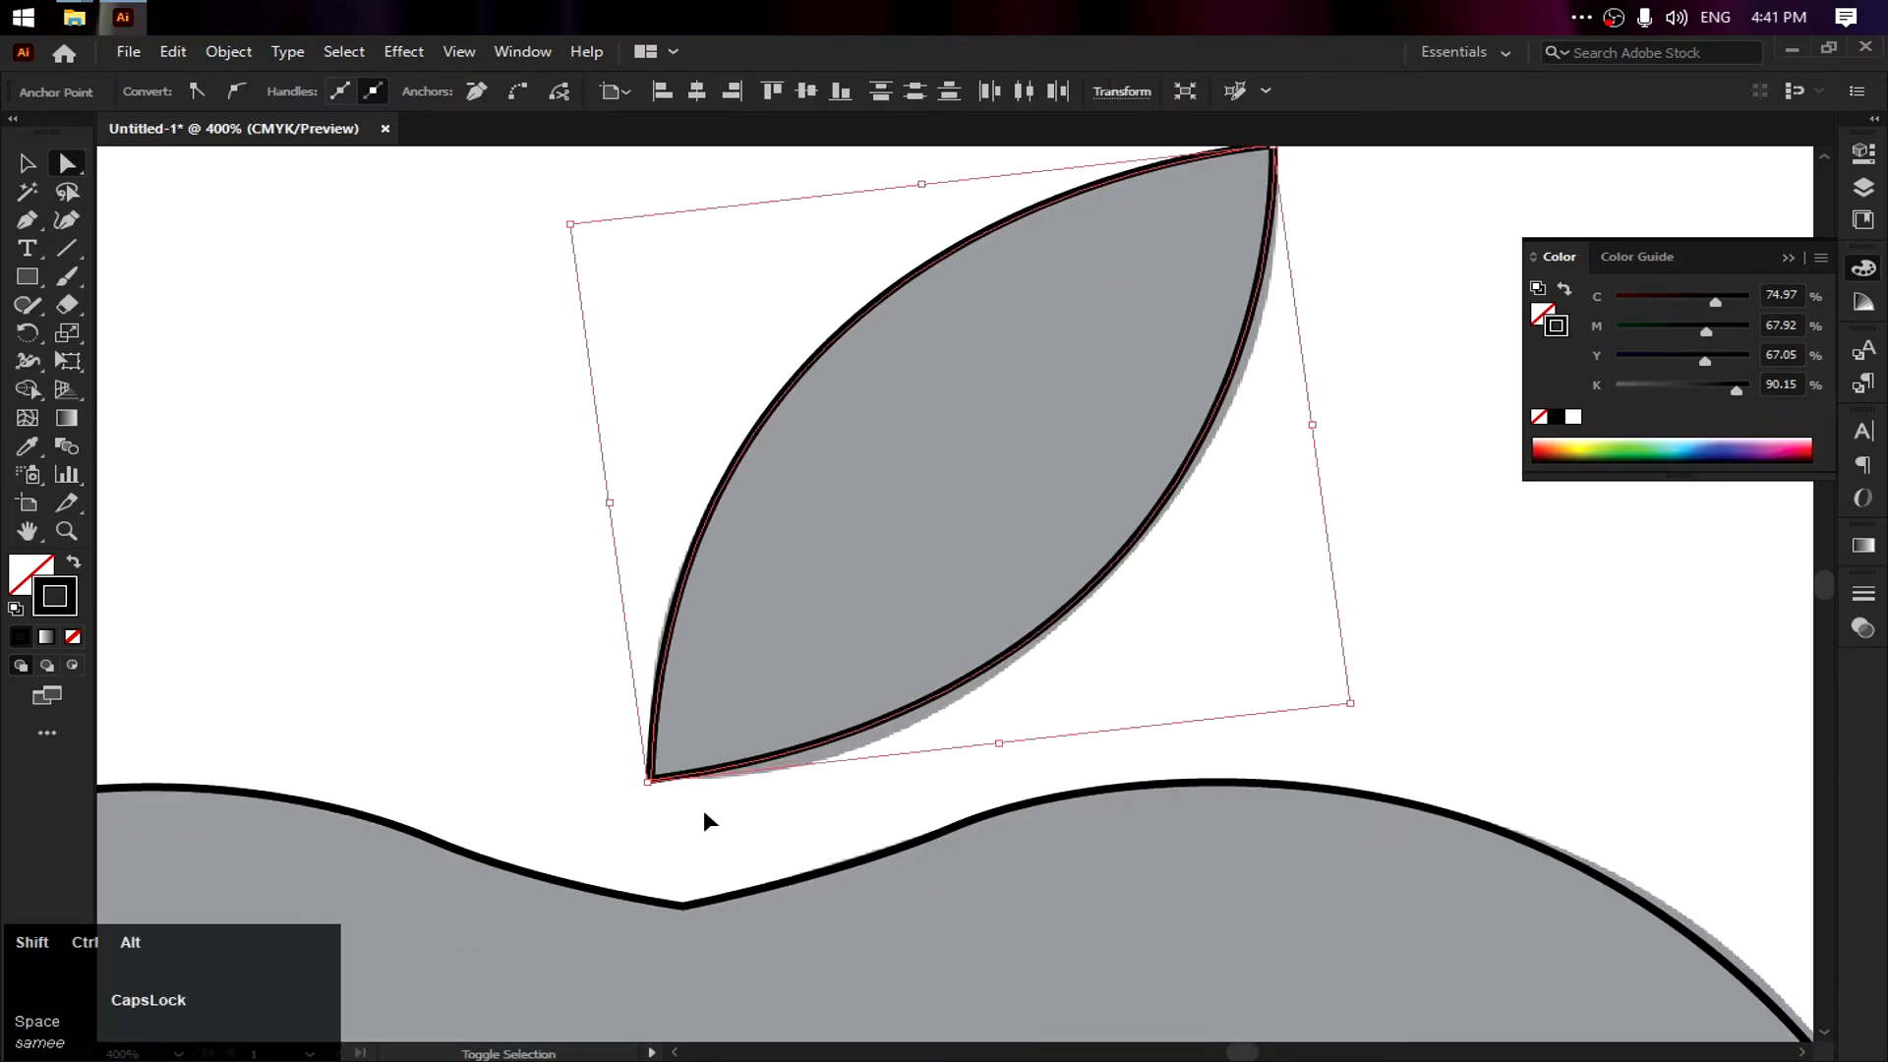
pyautogui.hotkey('ctrl', 'shift', 'alt', 'j')
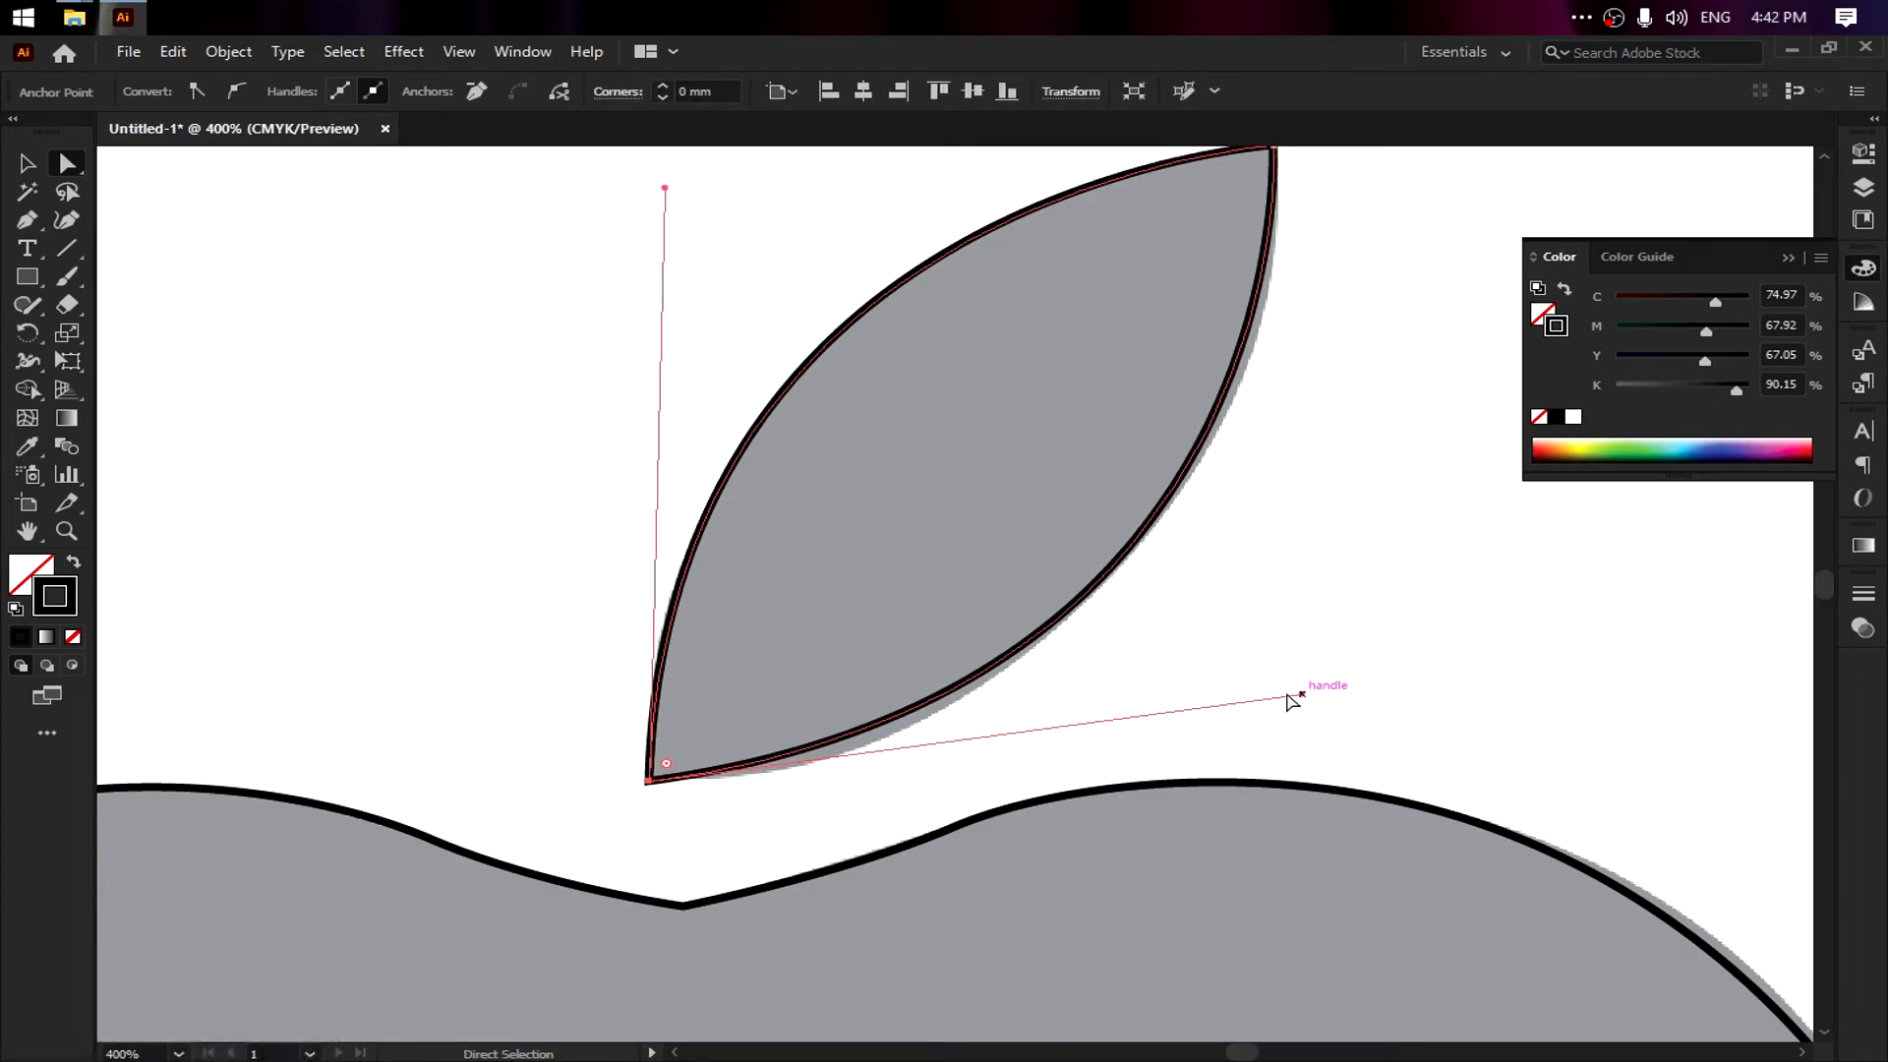
# Reshape the leaf's lower-right edge with the lower tip's direction handle to follow the template, and deselect the leaf
pyautogui.click(1164, 635)
pyautogui.click(1067, 624)
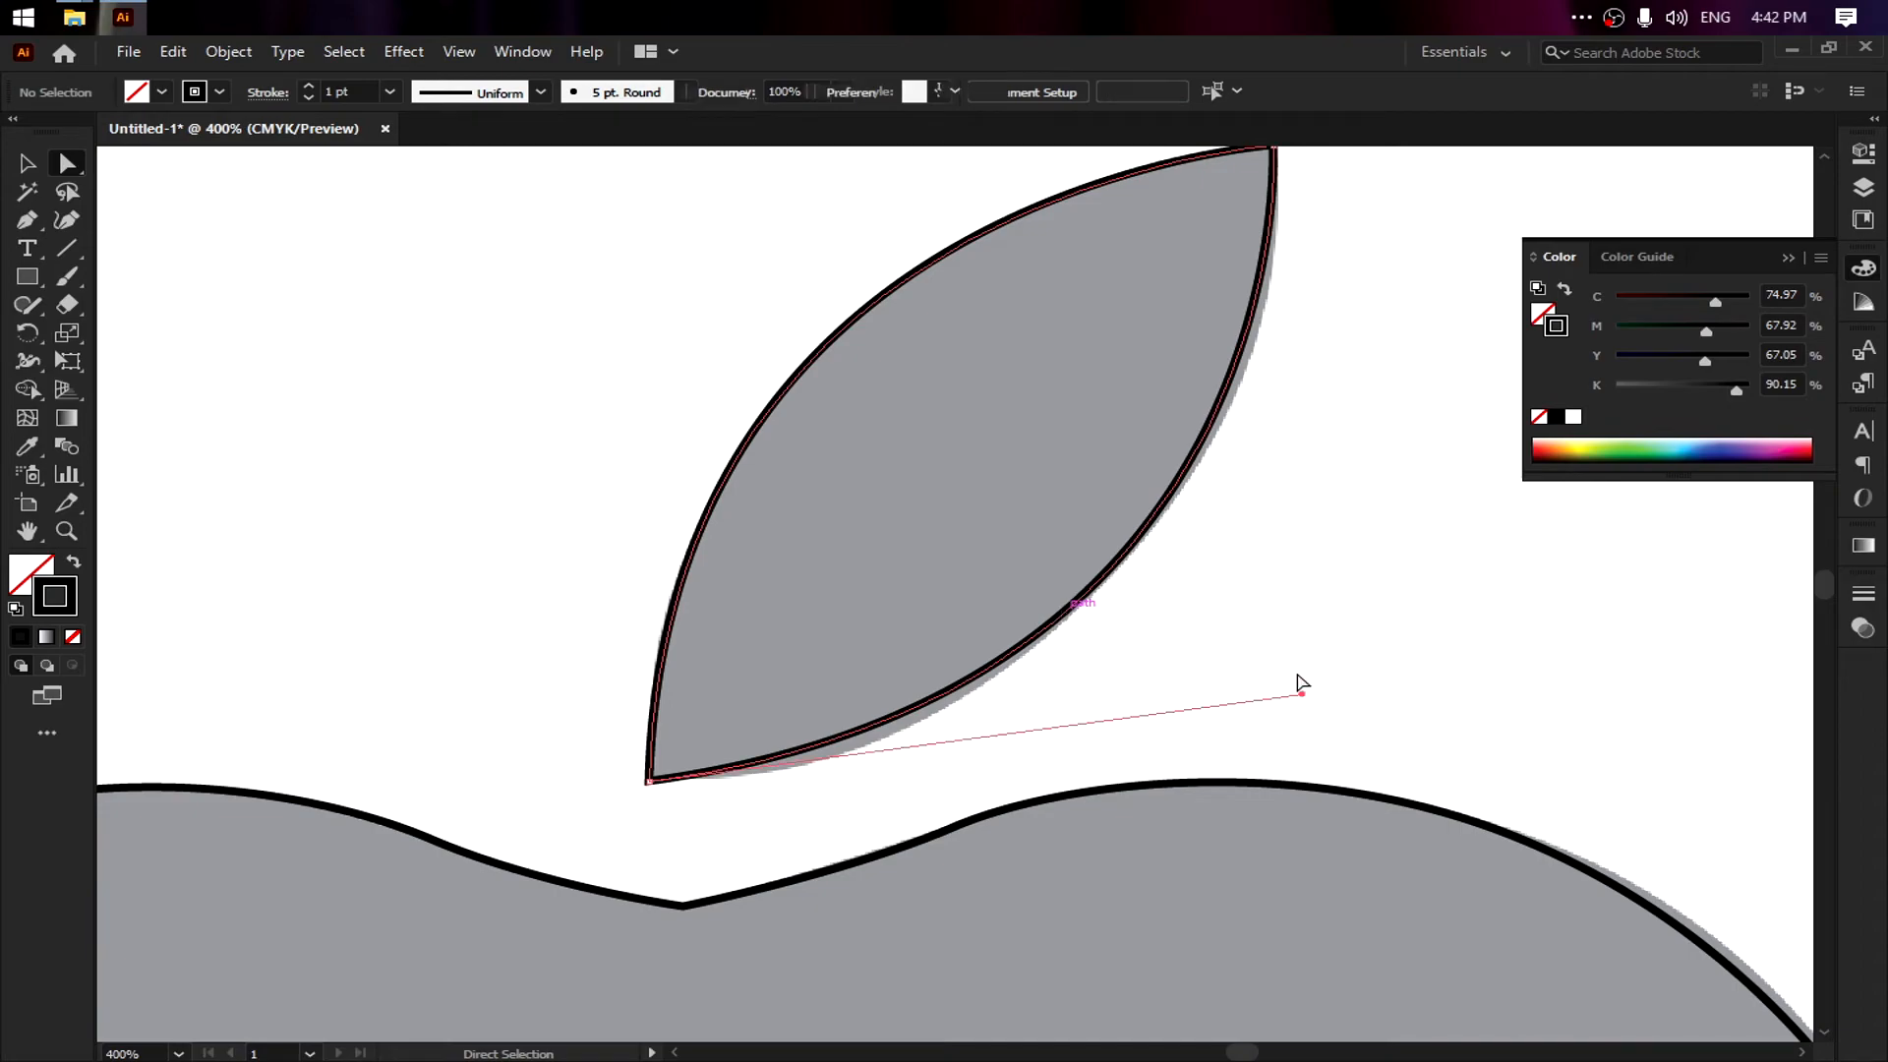
pyautogui.moveTo(1305, 696)
pyautogui.mouseDown()
pyautogui.moveTo(1321, 736)
pyautogui.moveTo(1235, 774)
pyautogui.mouseUp()
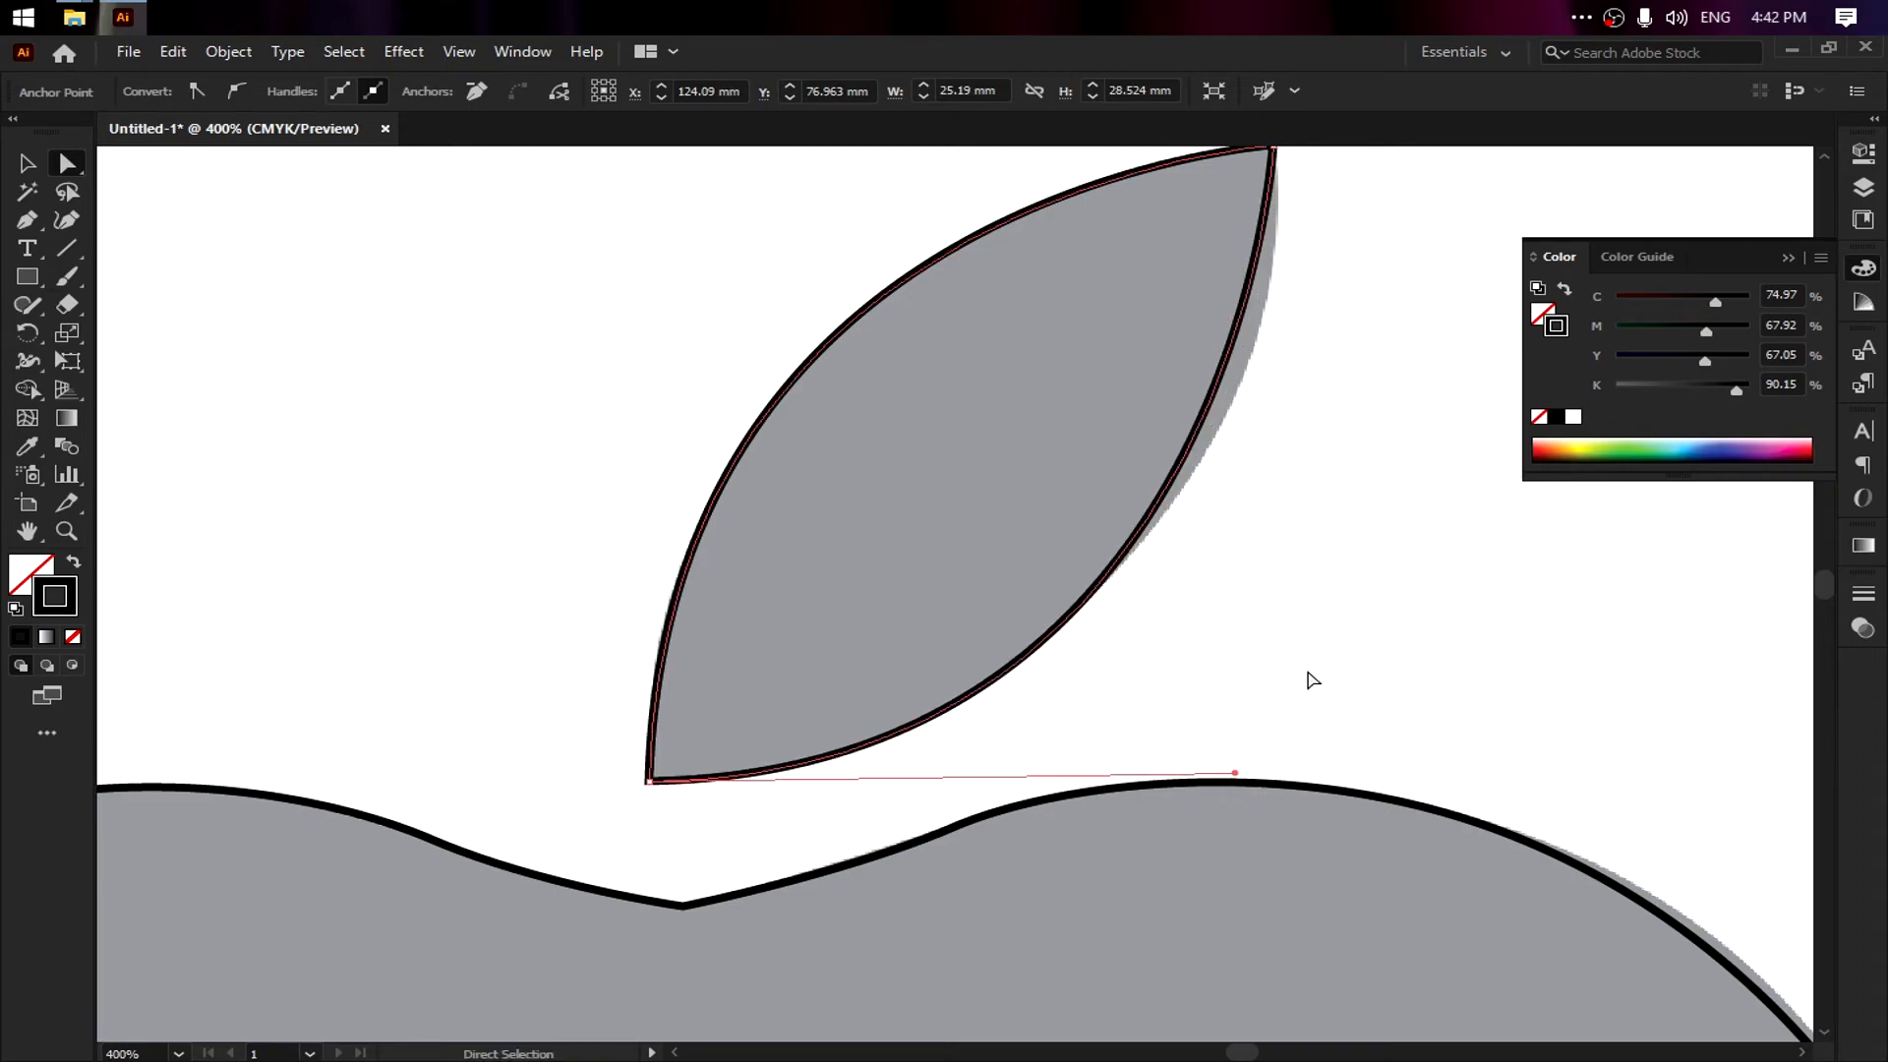
pyautogui.press('space')
pyautogui.moveTo(1331, 638); pyautogui.dragTo(1016, 670)
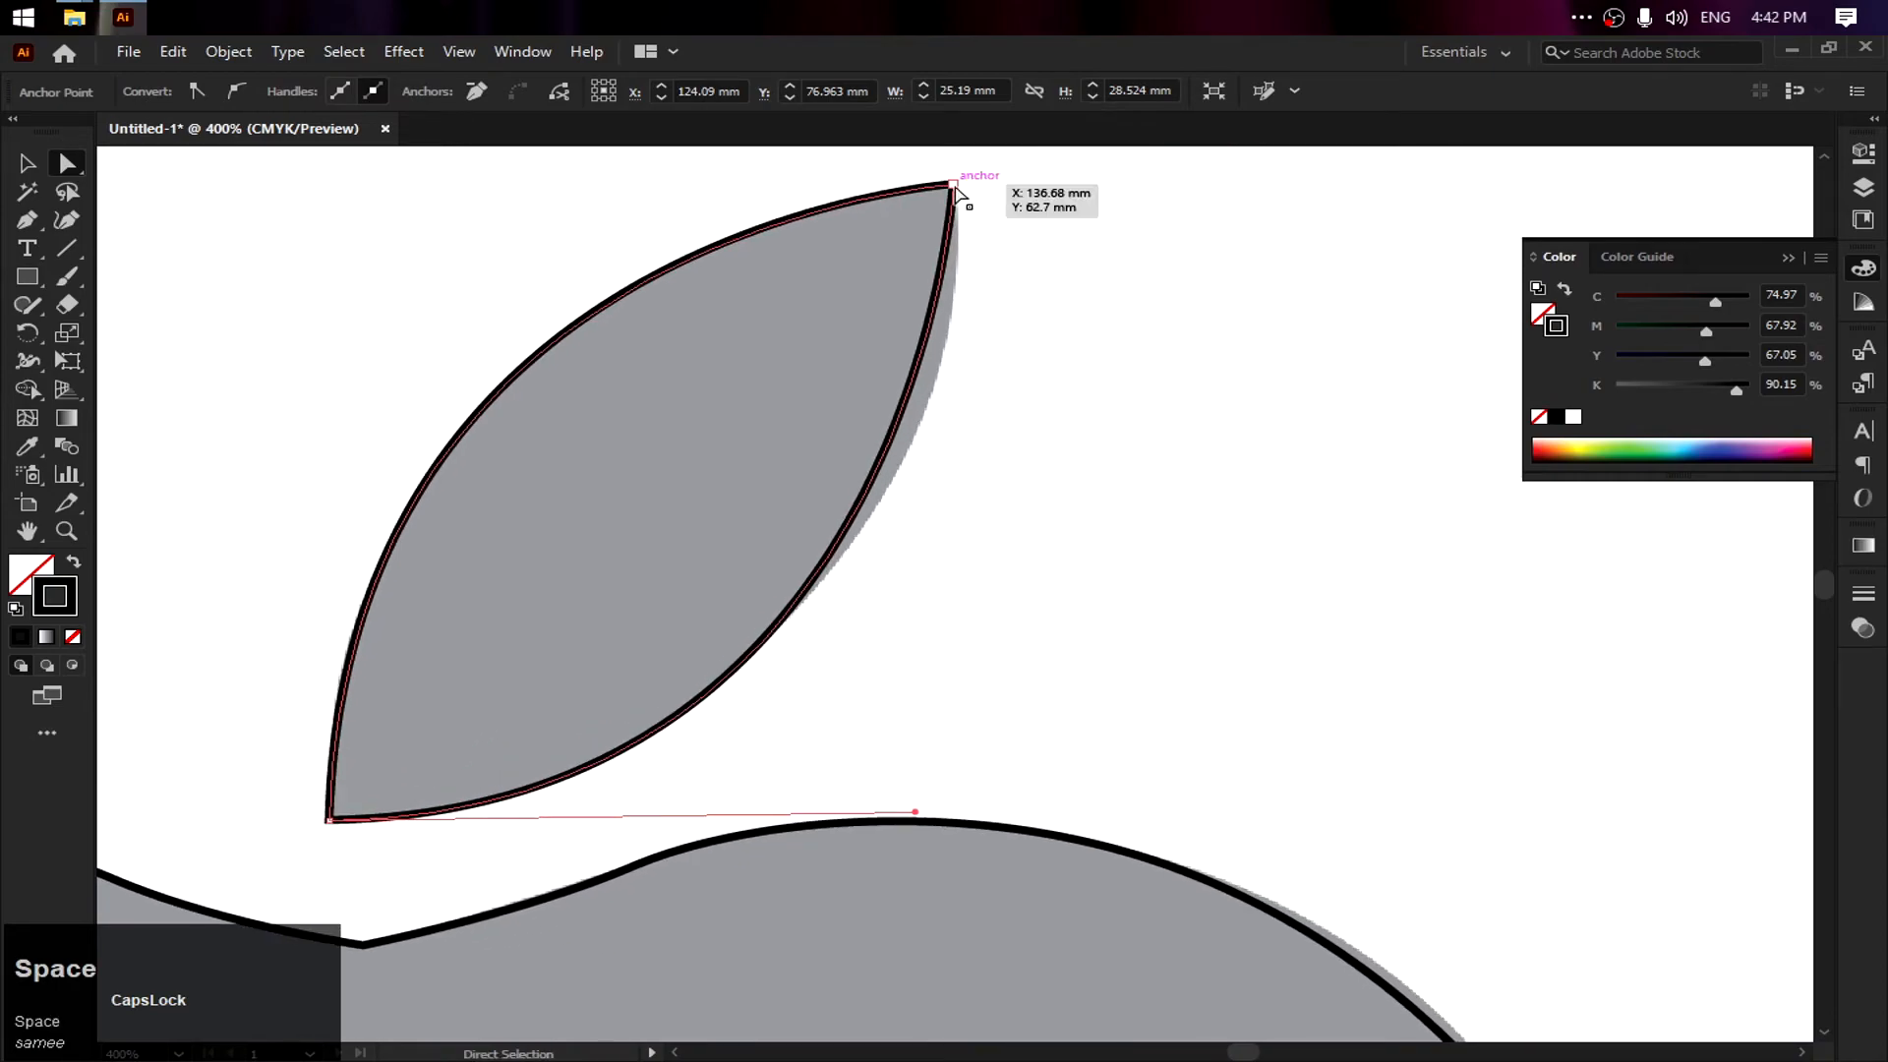
pyautogui.click(955, 185)
pyautogui.moveTo(915, 812); pyautogui.dragTo(998, 750)
pyautogui.click(1146, 489)
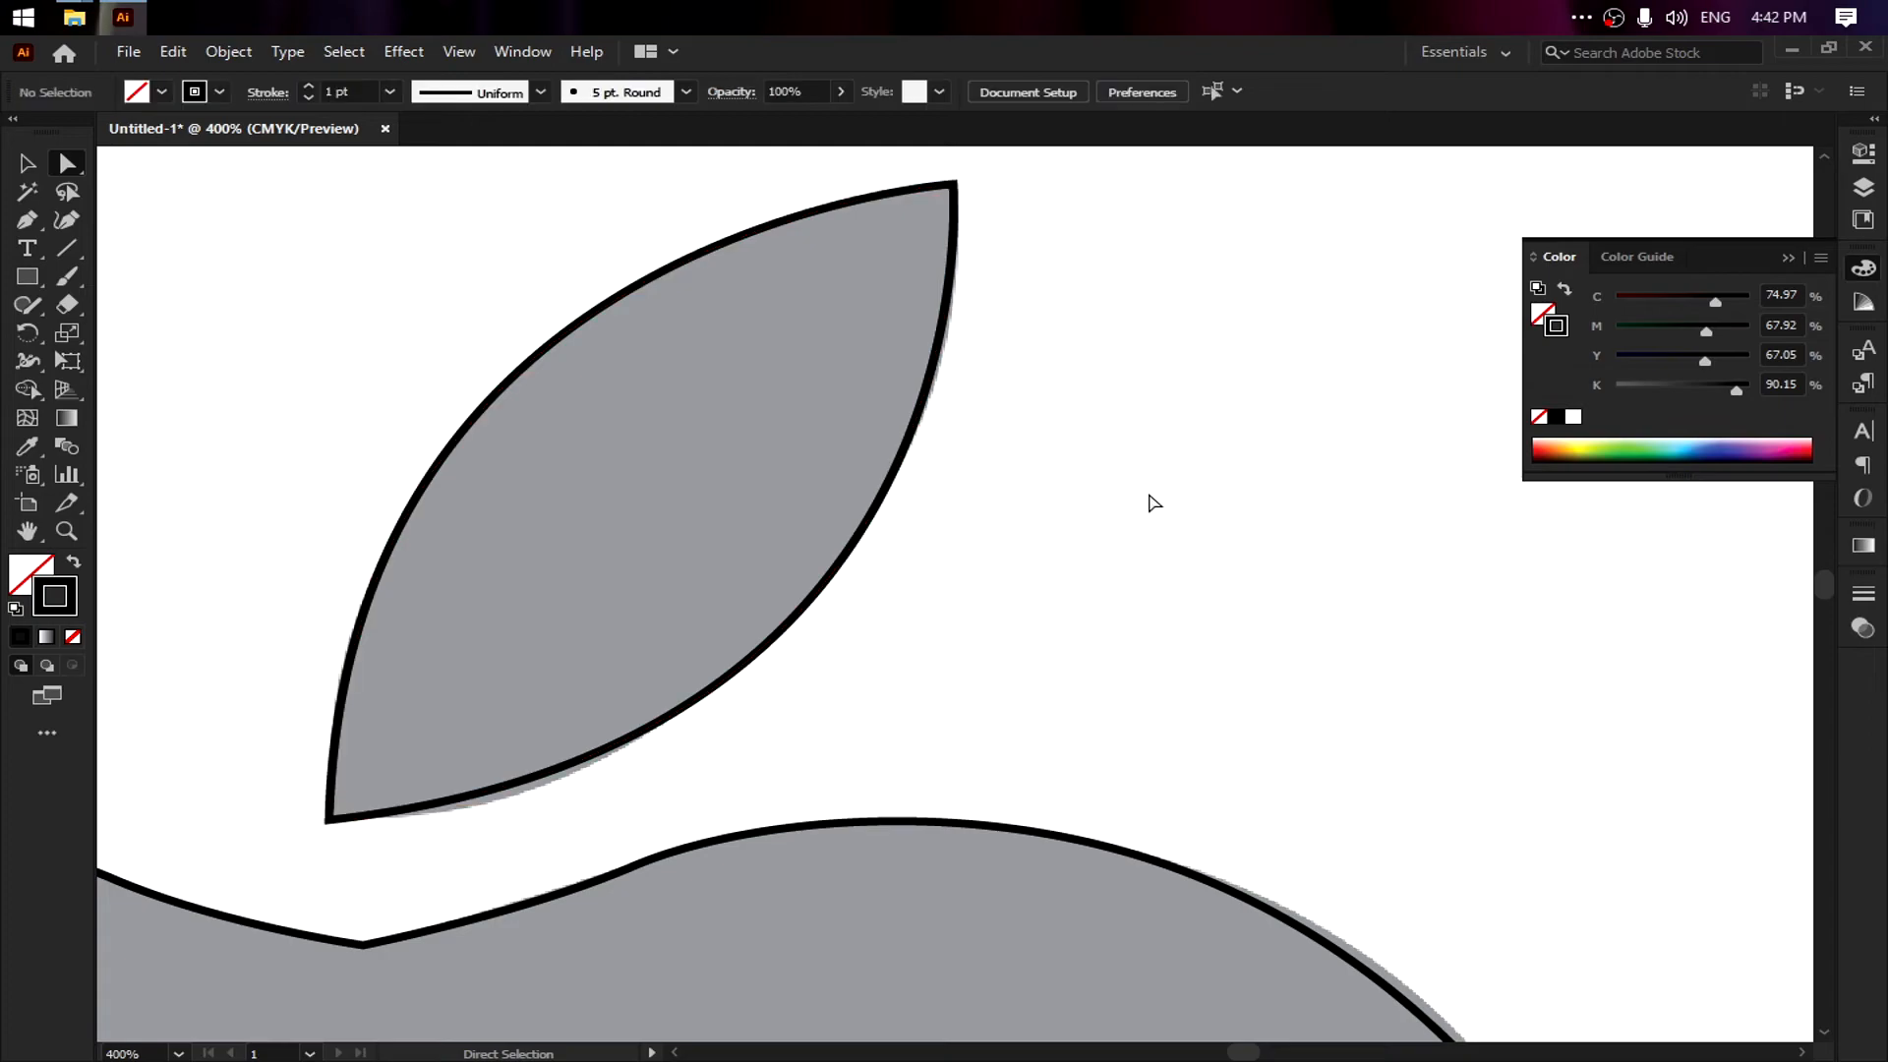
# Fine-tune both direction handles of the leaf's lower tip so the two edges fit the template, and deselect the leaf
pyautogui.click(524, 780)
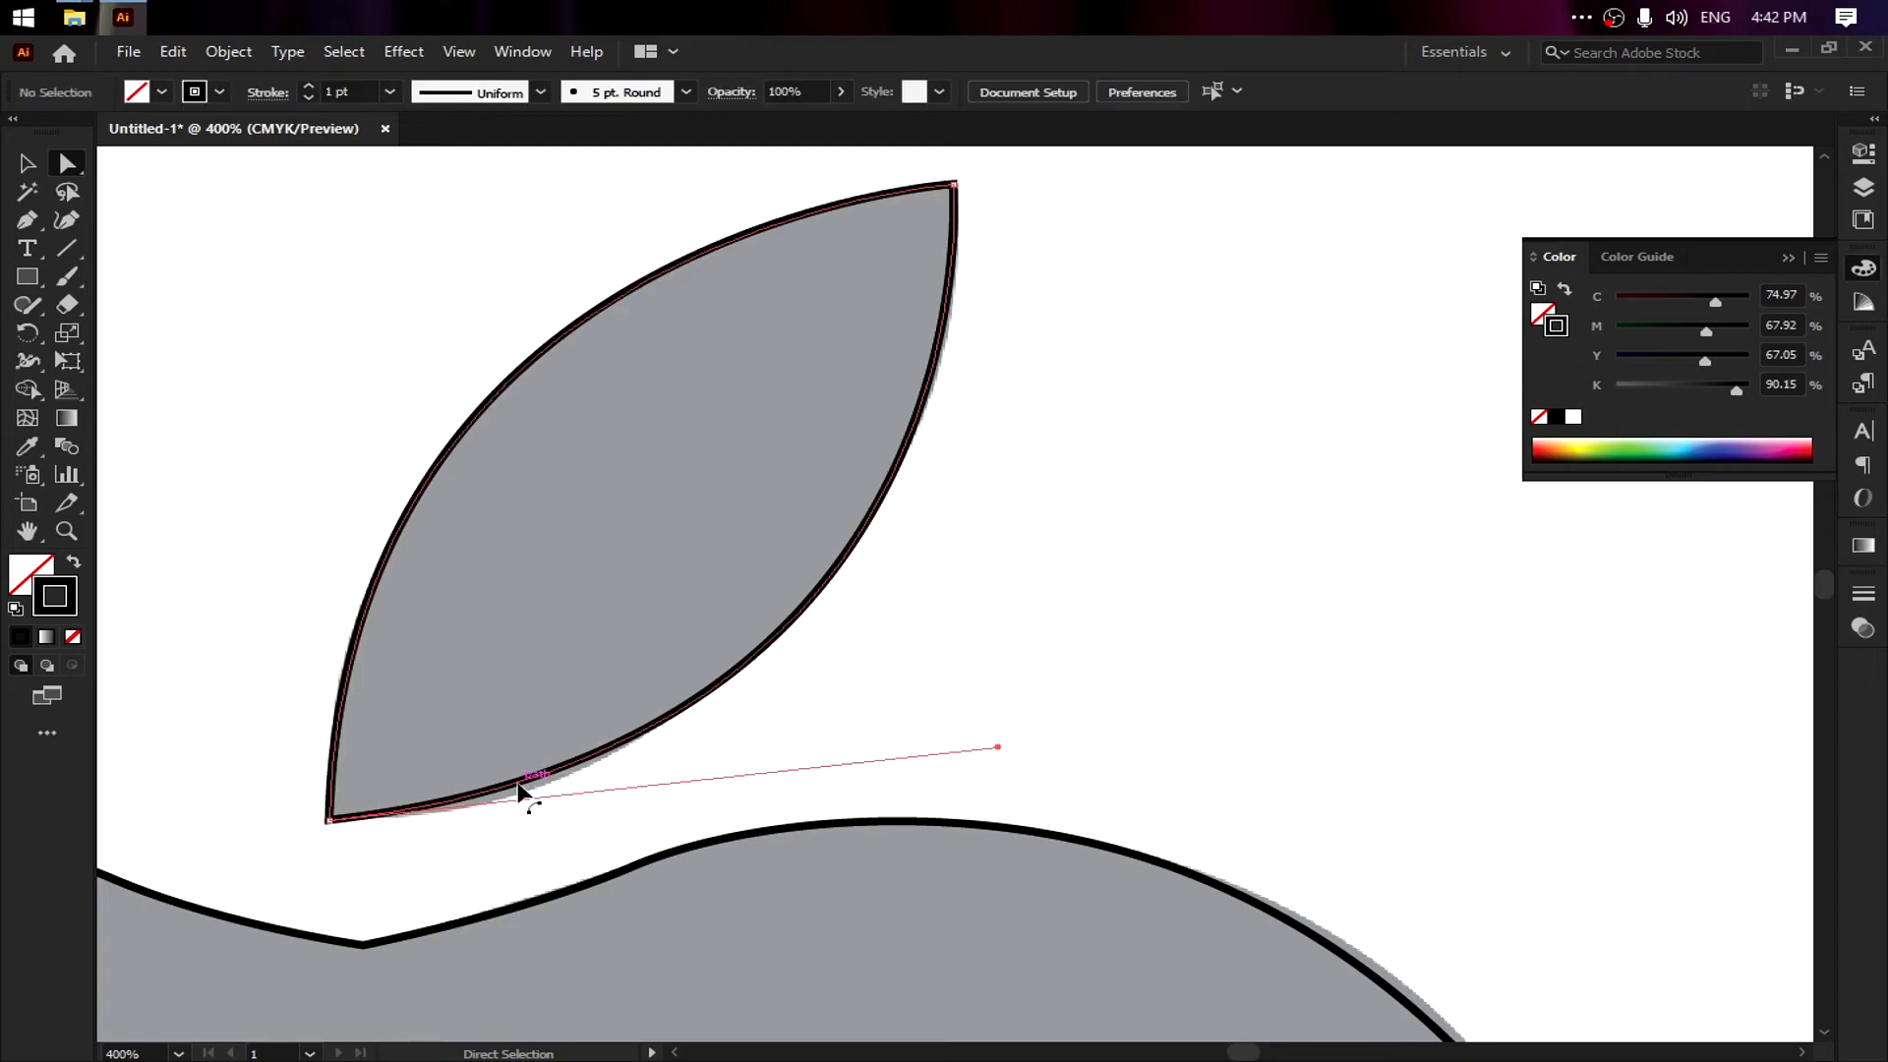
pyautogui.click(329, 819)
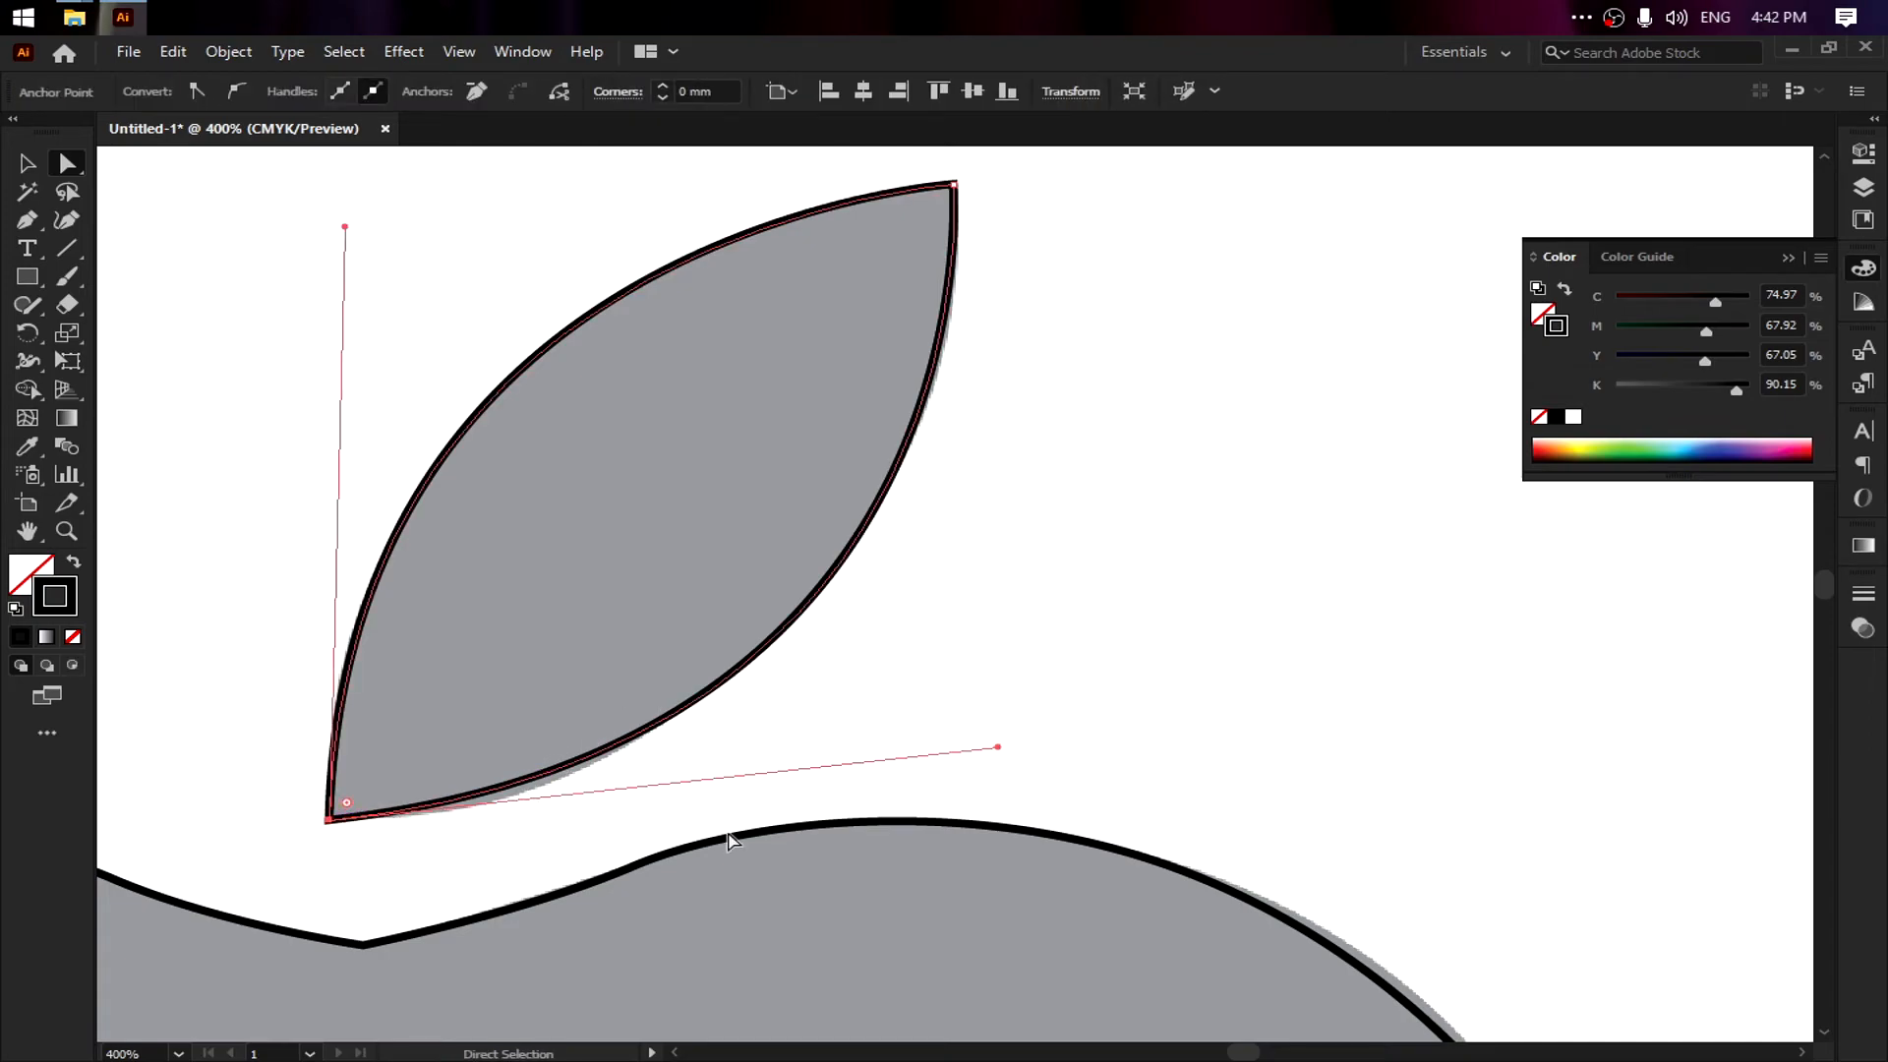
pyautogui.moveTo(998, 748)
pyautogui.mouseDown()
pyautogui.moveTo(1019, 751)
pyautogui.moveTo(901, 783)
pyautogui.moveTo(969, 786)
pyautogui.moveTo(947, 806)
pyautogui.mouseUp()
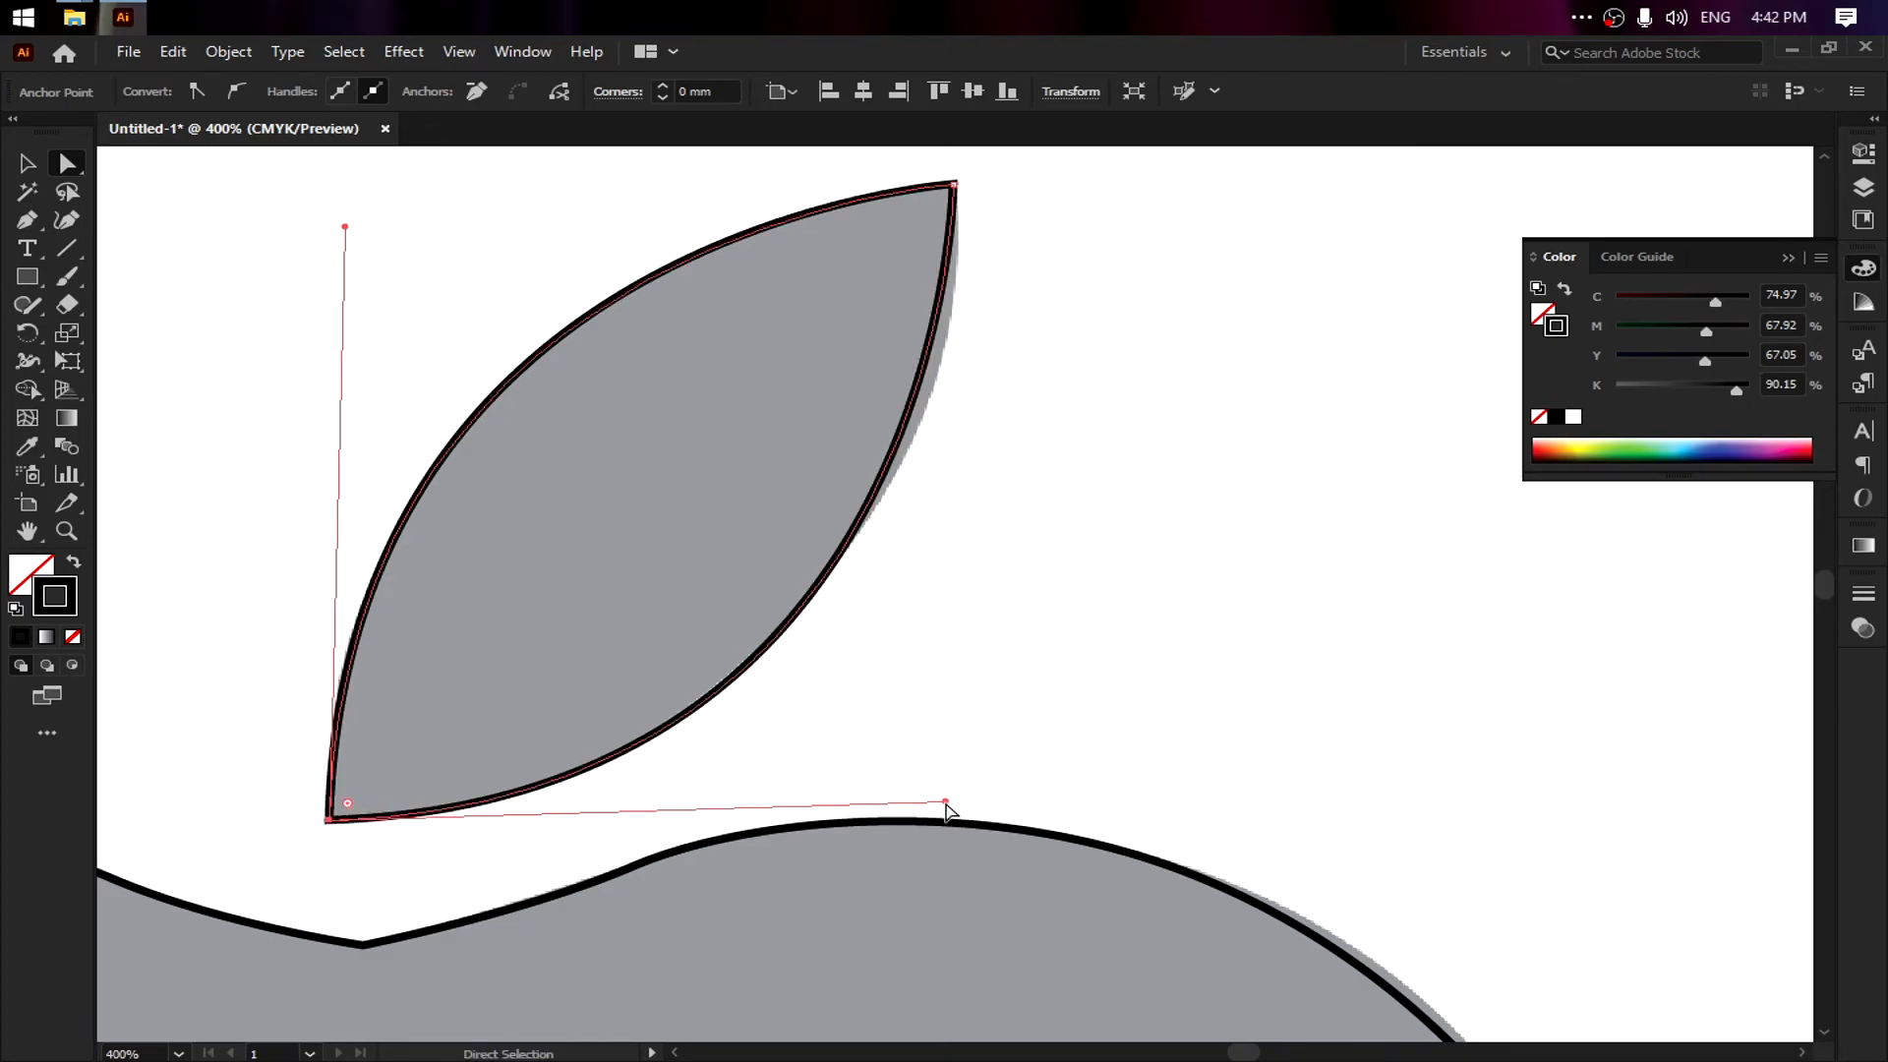
pyautogui.click(955, 186)
pyautogui.moveTo(344, 227); pyautogui.dragTo(353, 223)
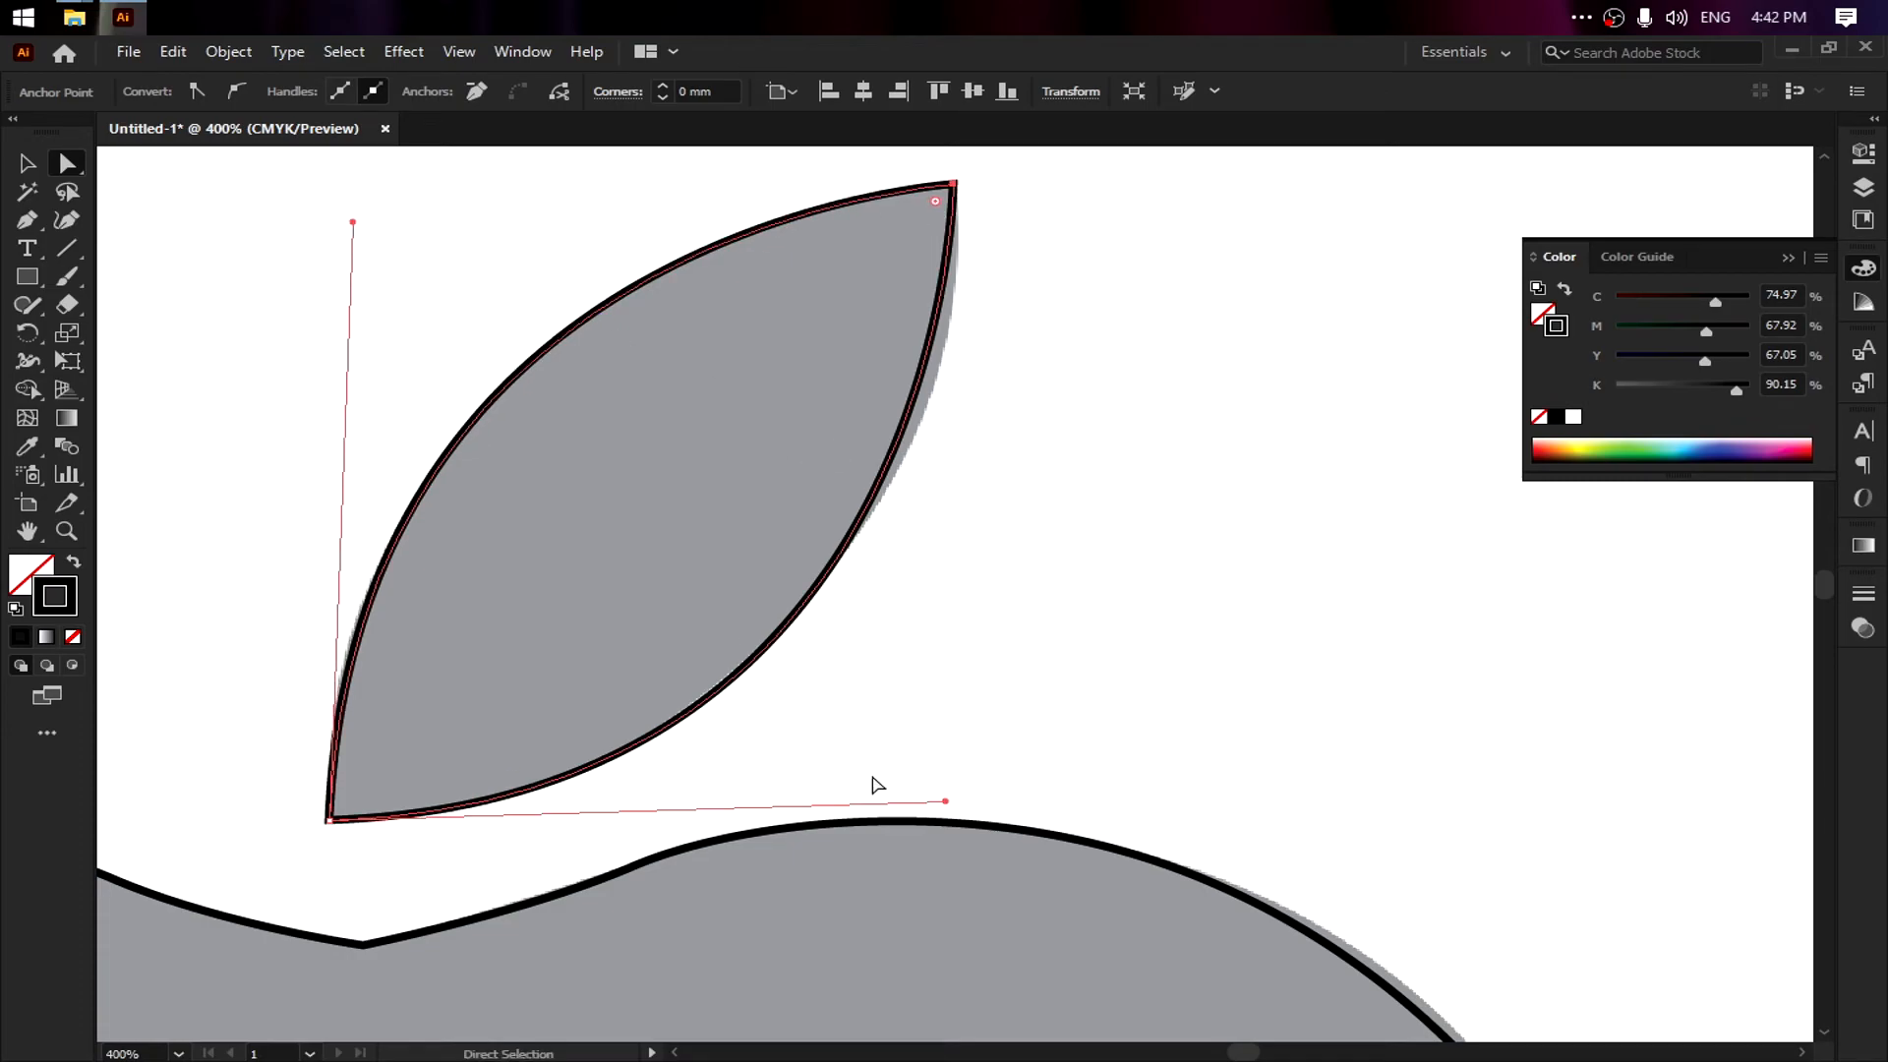
pyautogui.moveTo(946, 801)
pyautogui.mouseDown()
pyautogui.moveTo(1020, 725)
pyautogui.moveTo(1008, 755)
pyautogui.moveTo(1030, 769)
pyautogui.moveTo(991, 758)
pyautogui.mouseUp()
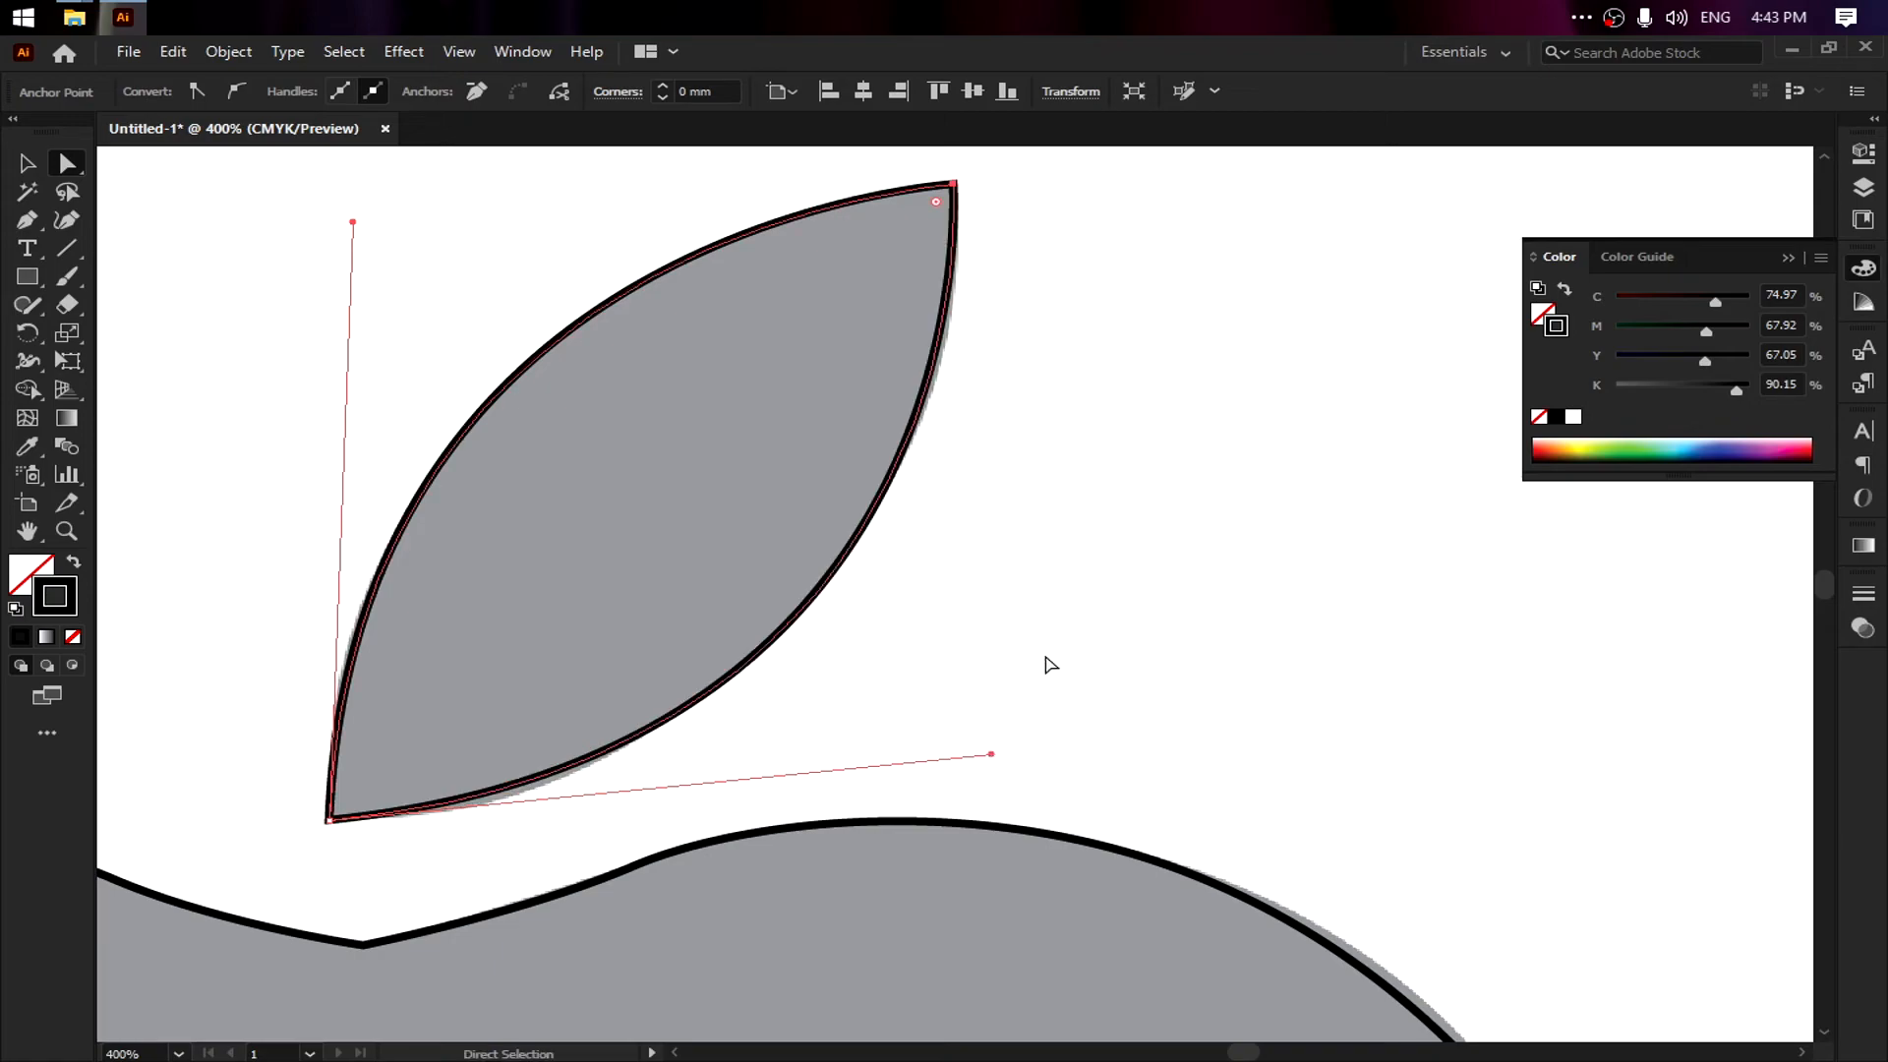
pyautogui.click(1216, 611)
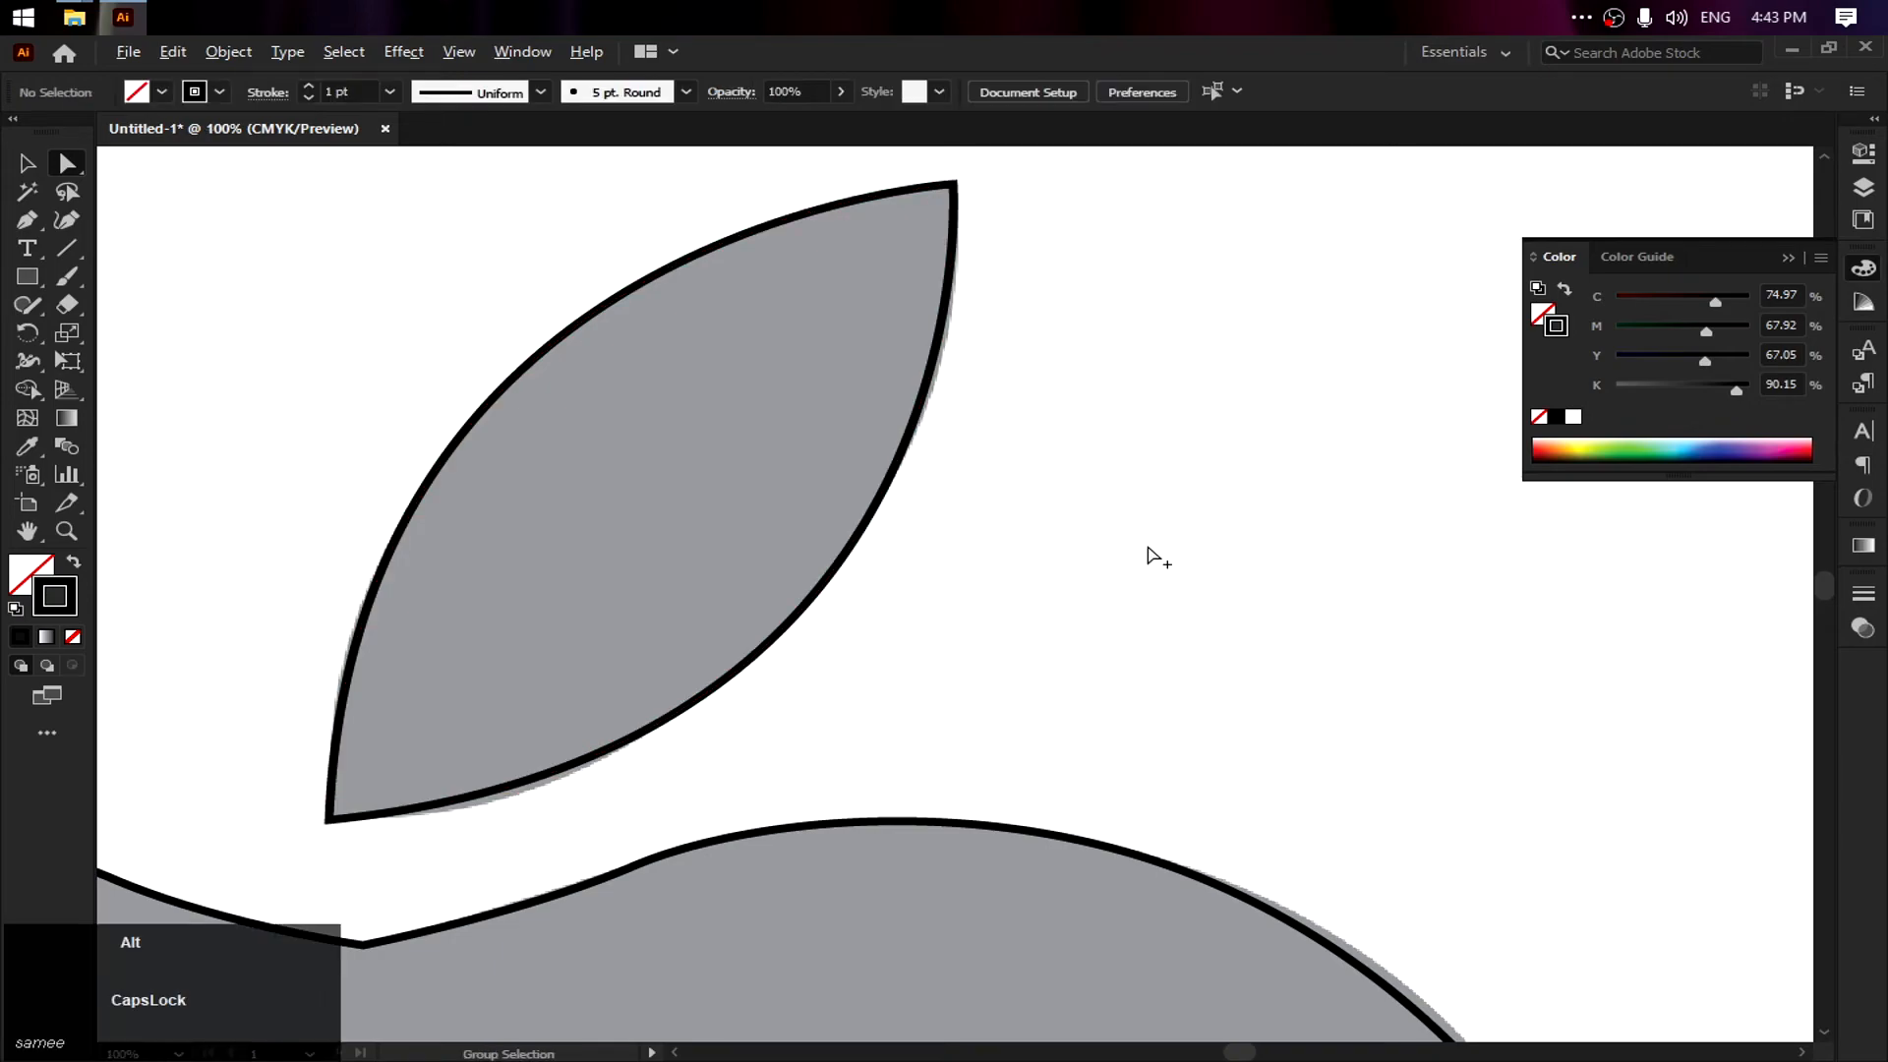
# Adjust the apple body's right-hand curve with its direction handle to meet the template at the bite's upper corner, and deselect it
pyautogui.scroll(-4, 1150, 551)
pyautogui.press('space')
pyautogui.moveTo(1214, 561); pyautogui.dragTo(881, 316)
pyautogui.scroll(1, 986, 484)
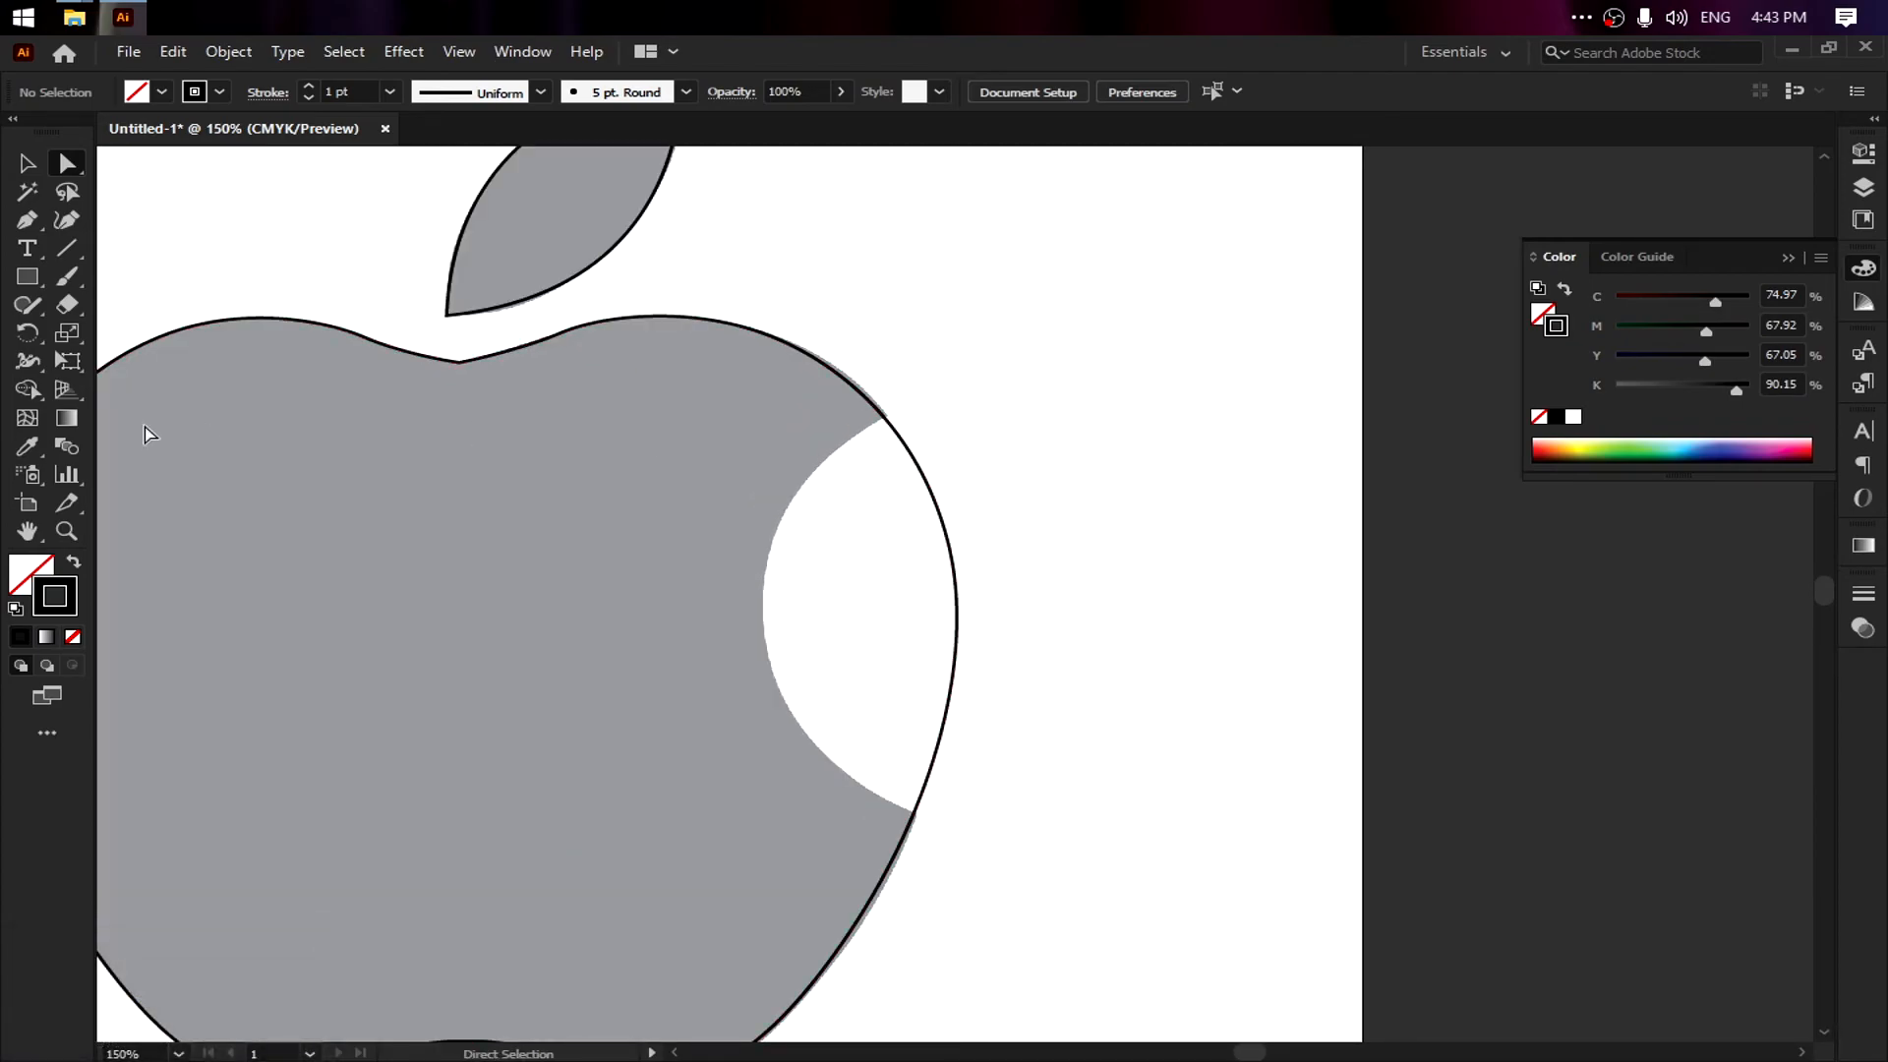
pyautogui.click(26, 221)
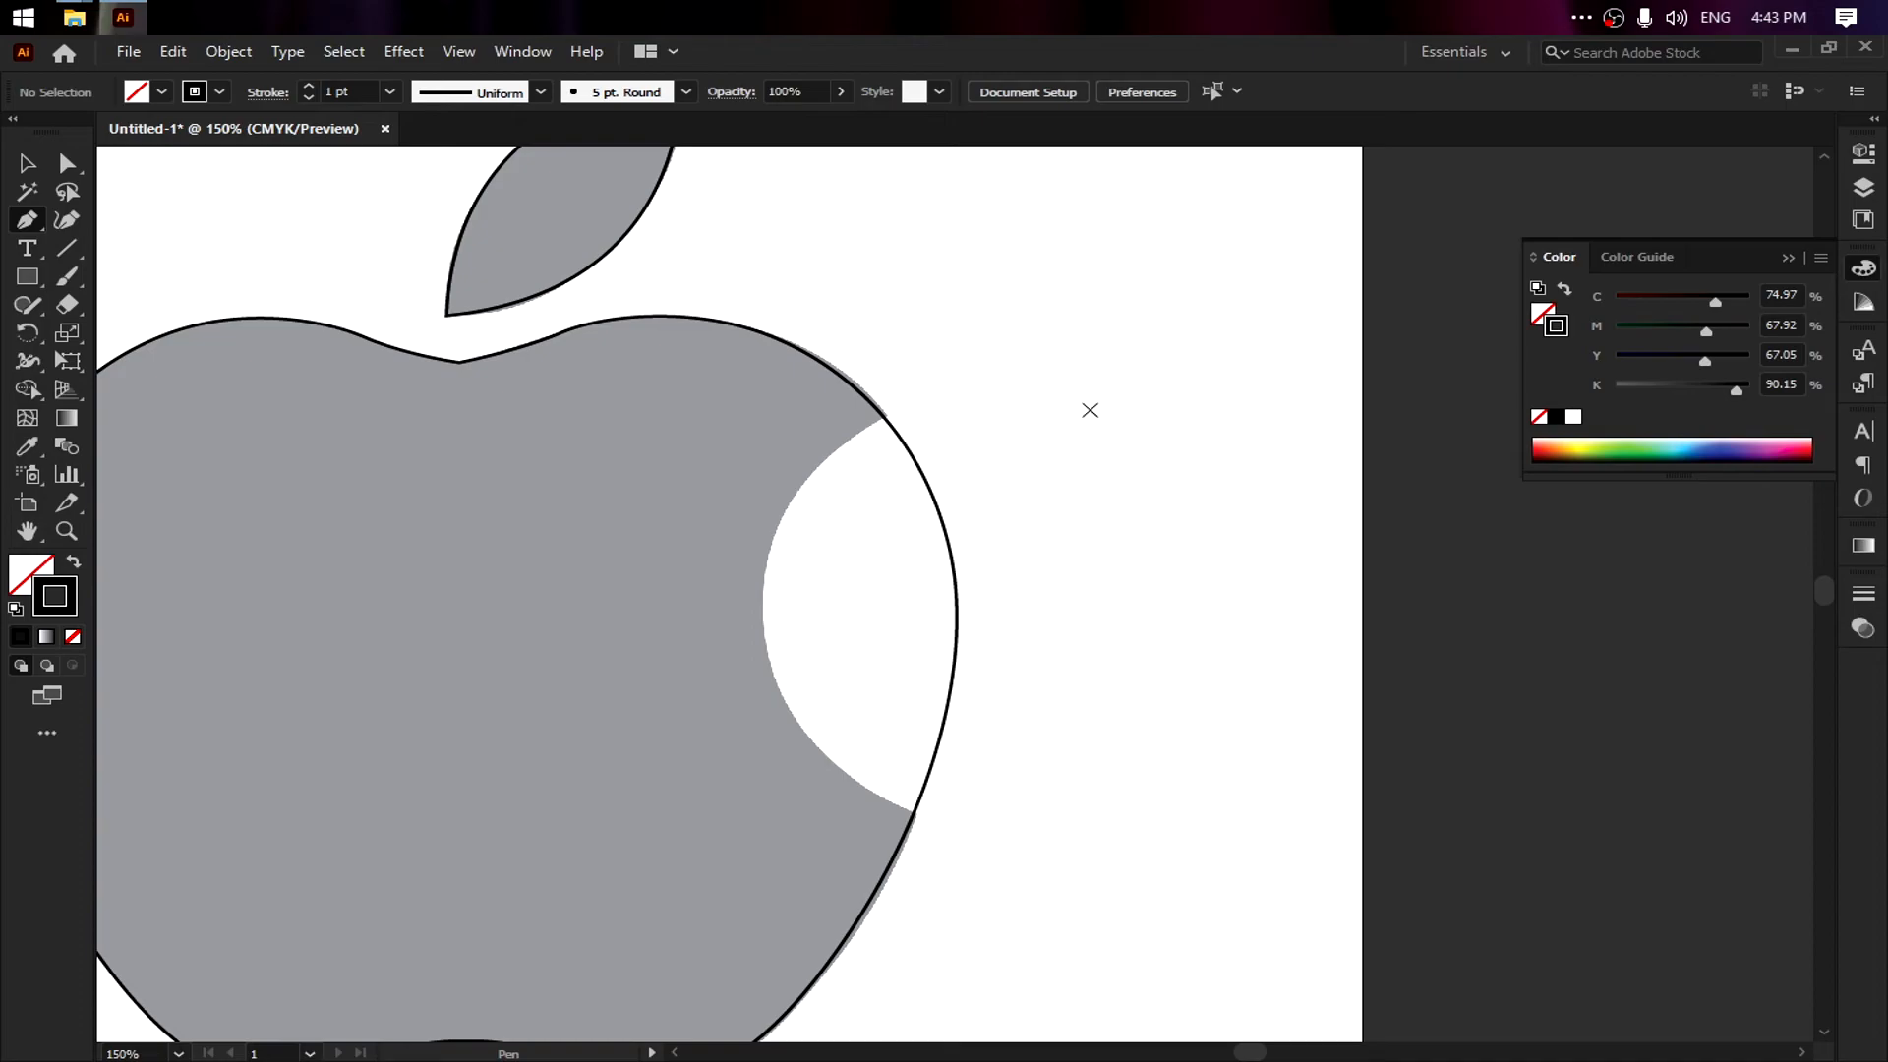
pyautogui.press('capslock')
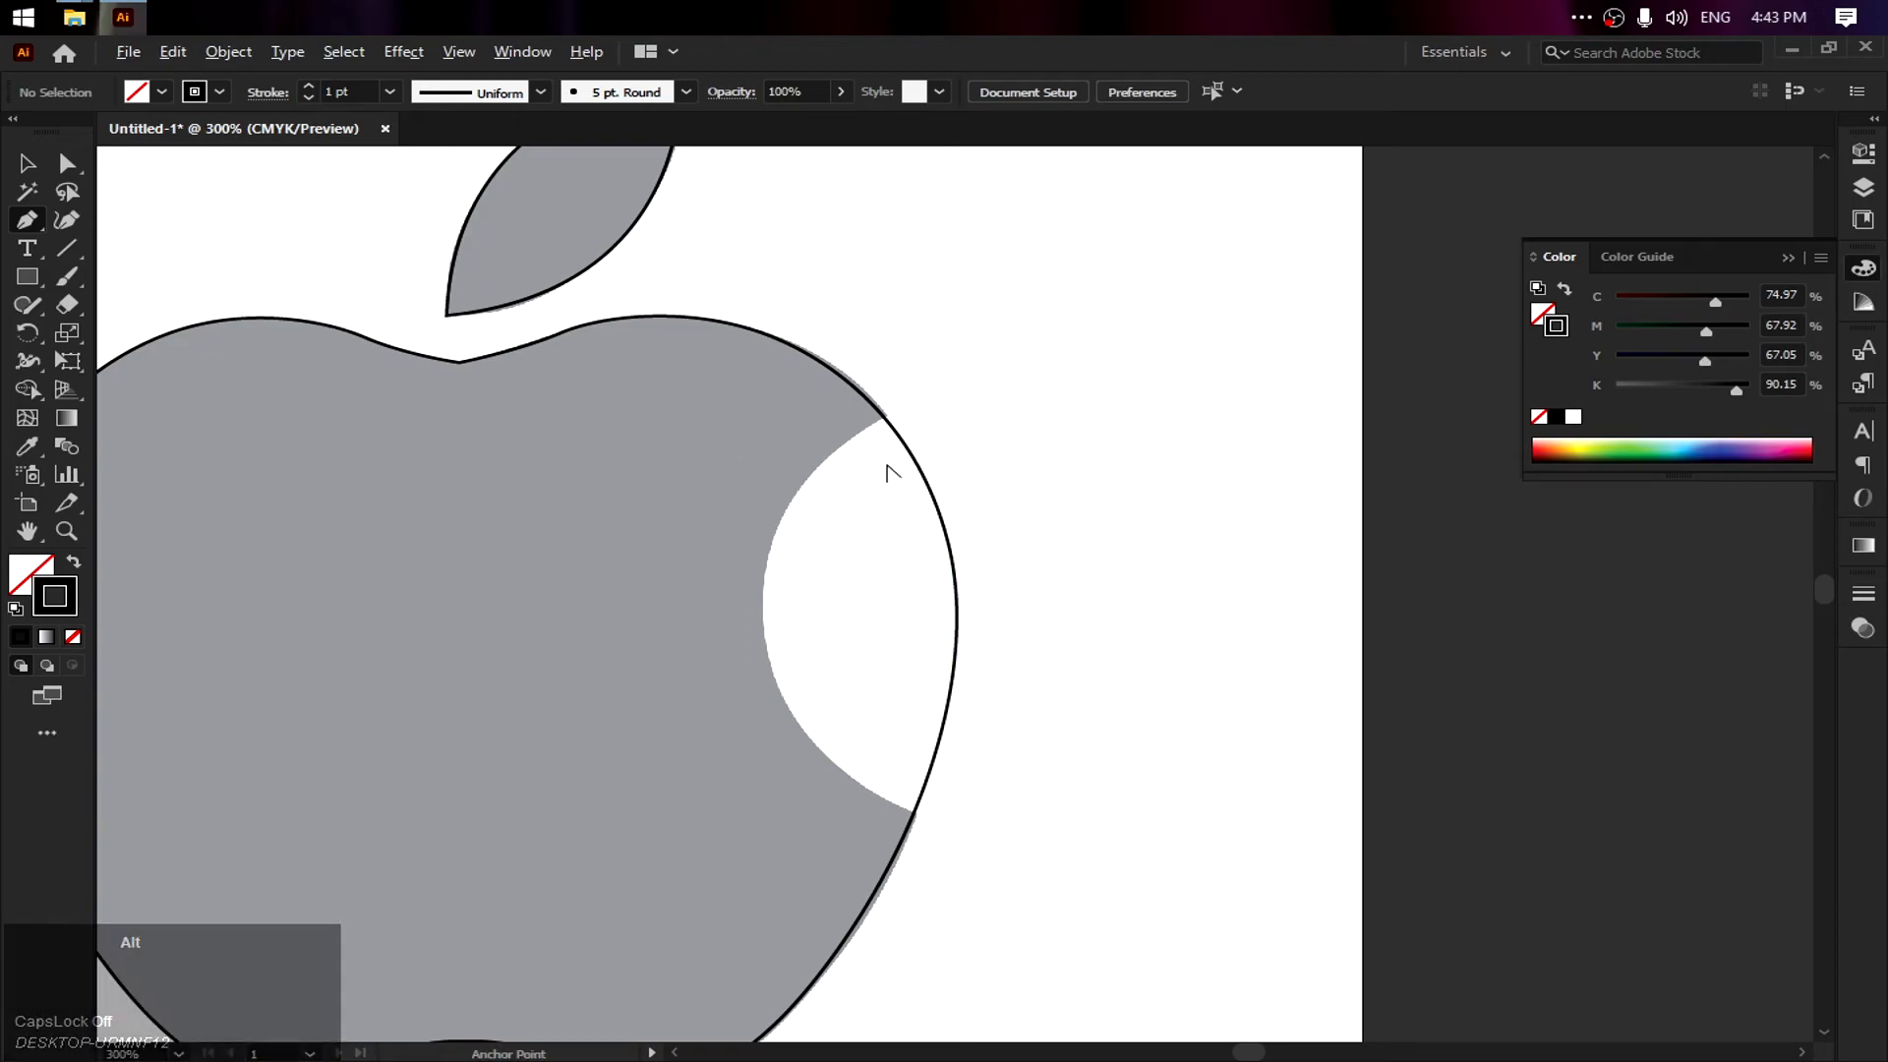
pyautogui.scroll(2, 892, 463)
pyautogui.press('space')
pyautogui.moveTo(964, 409); pyautogui.dragTo(986, 304)
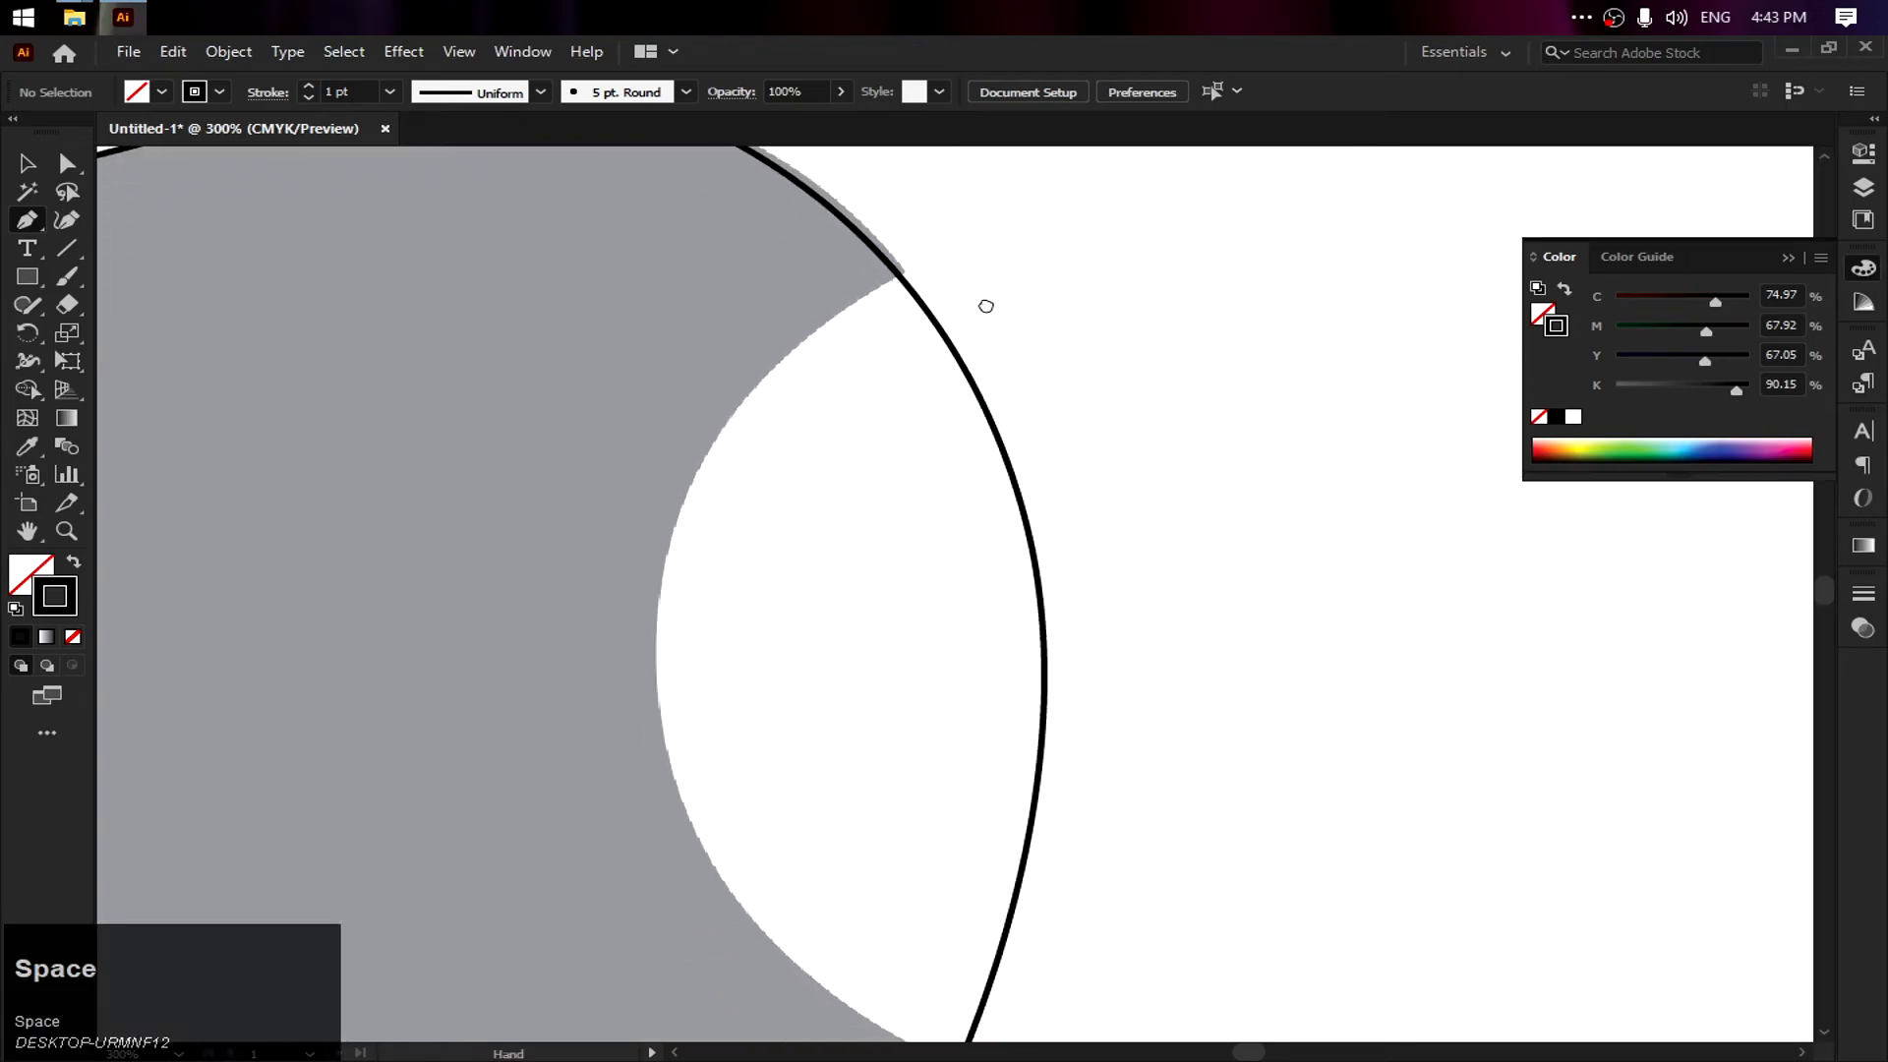
pyautogui.press('a')
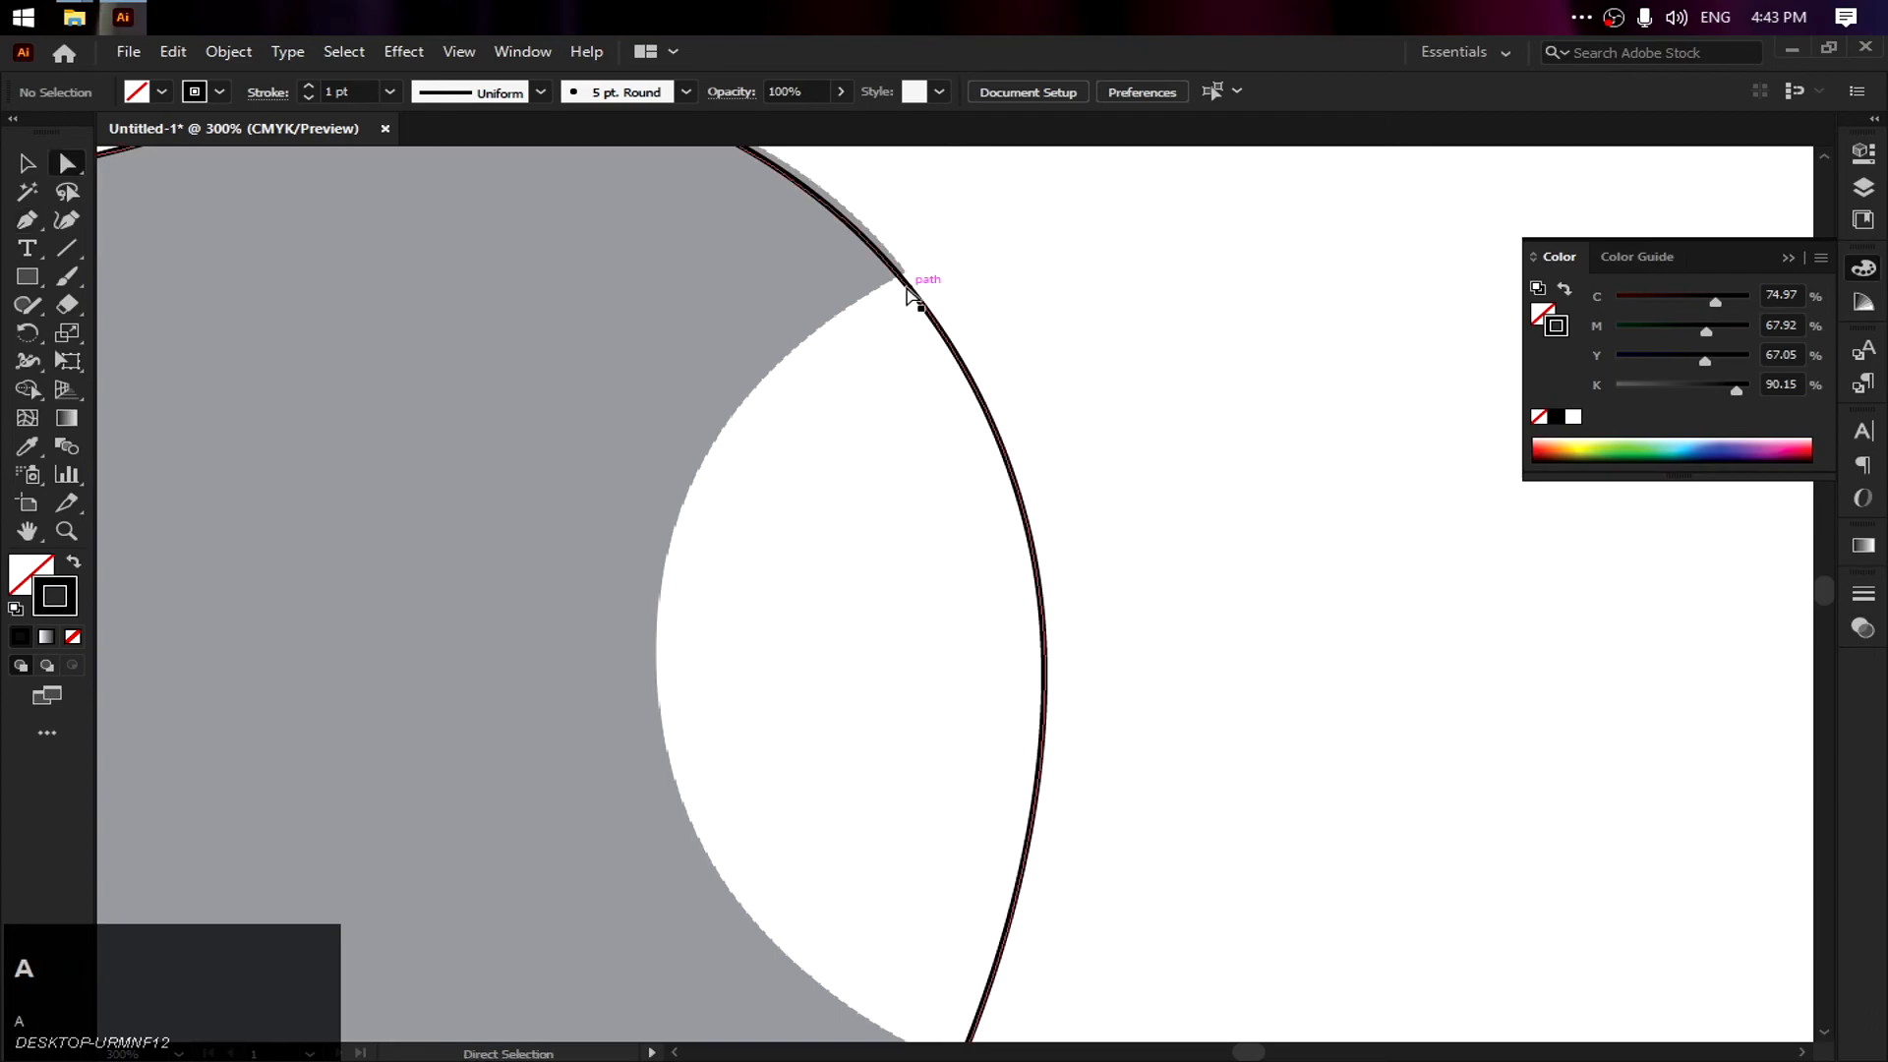
pyautogui.click(909, 293)
pyautogui.moveTo(970, 299); pyautogui.dragTo(973, 280)
pyautogui.click(847, 459)
# Trace the bite with the Pen tool from its upper corner through a smooth middle anchor to its lower corner
pyautogui.press('p')
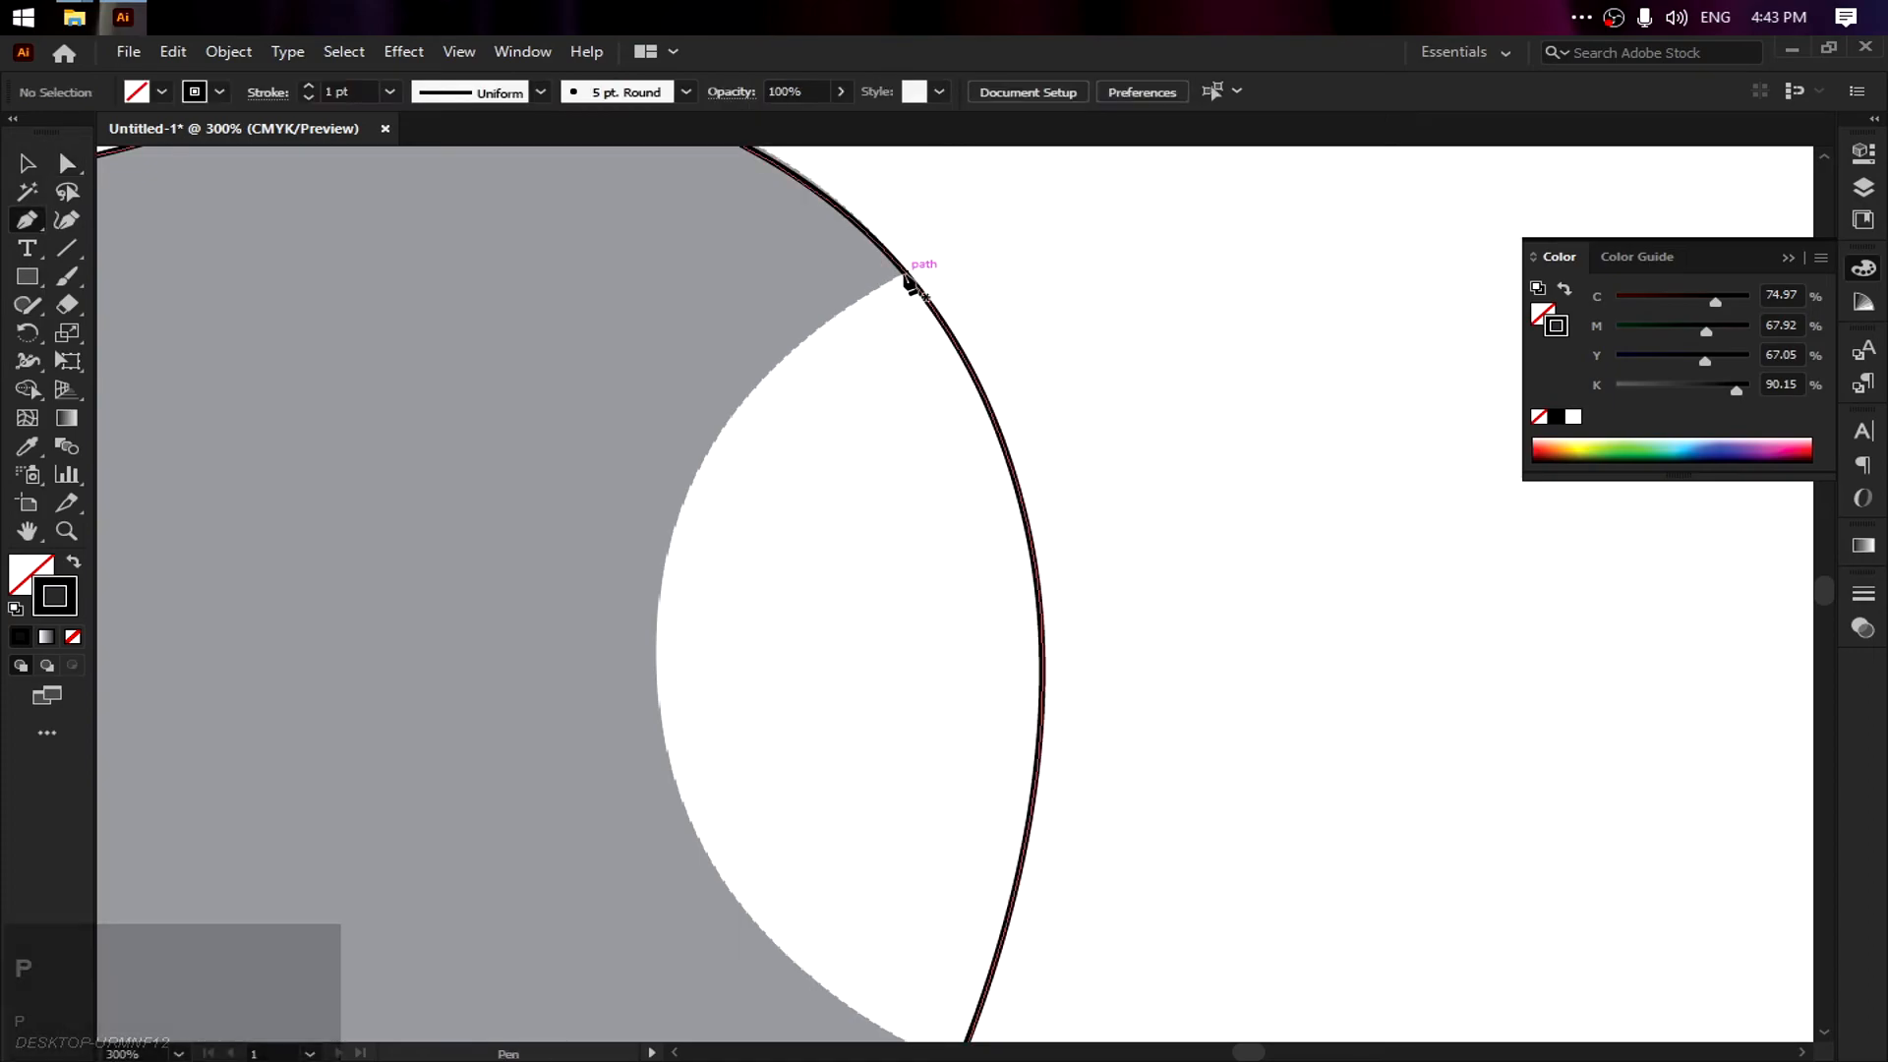
pyautogui.click(906, 275)
pyautogui.press('space')
pyautogui.moveTo(1092, 413); pyautogui.dragTo(1065, 186)
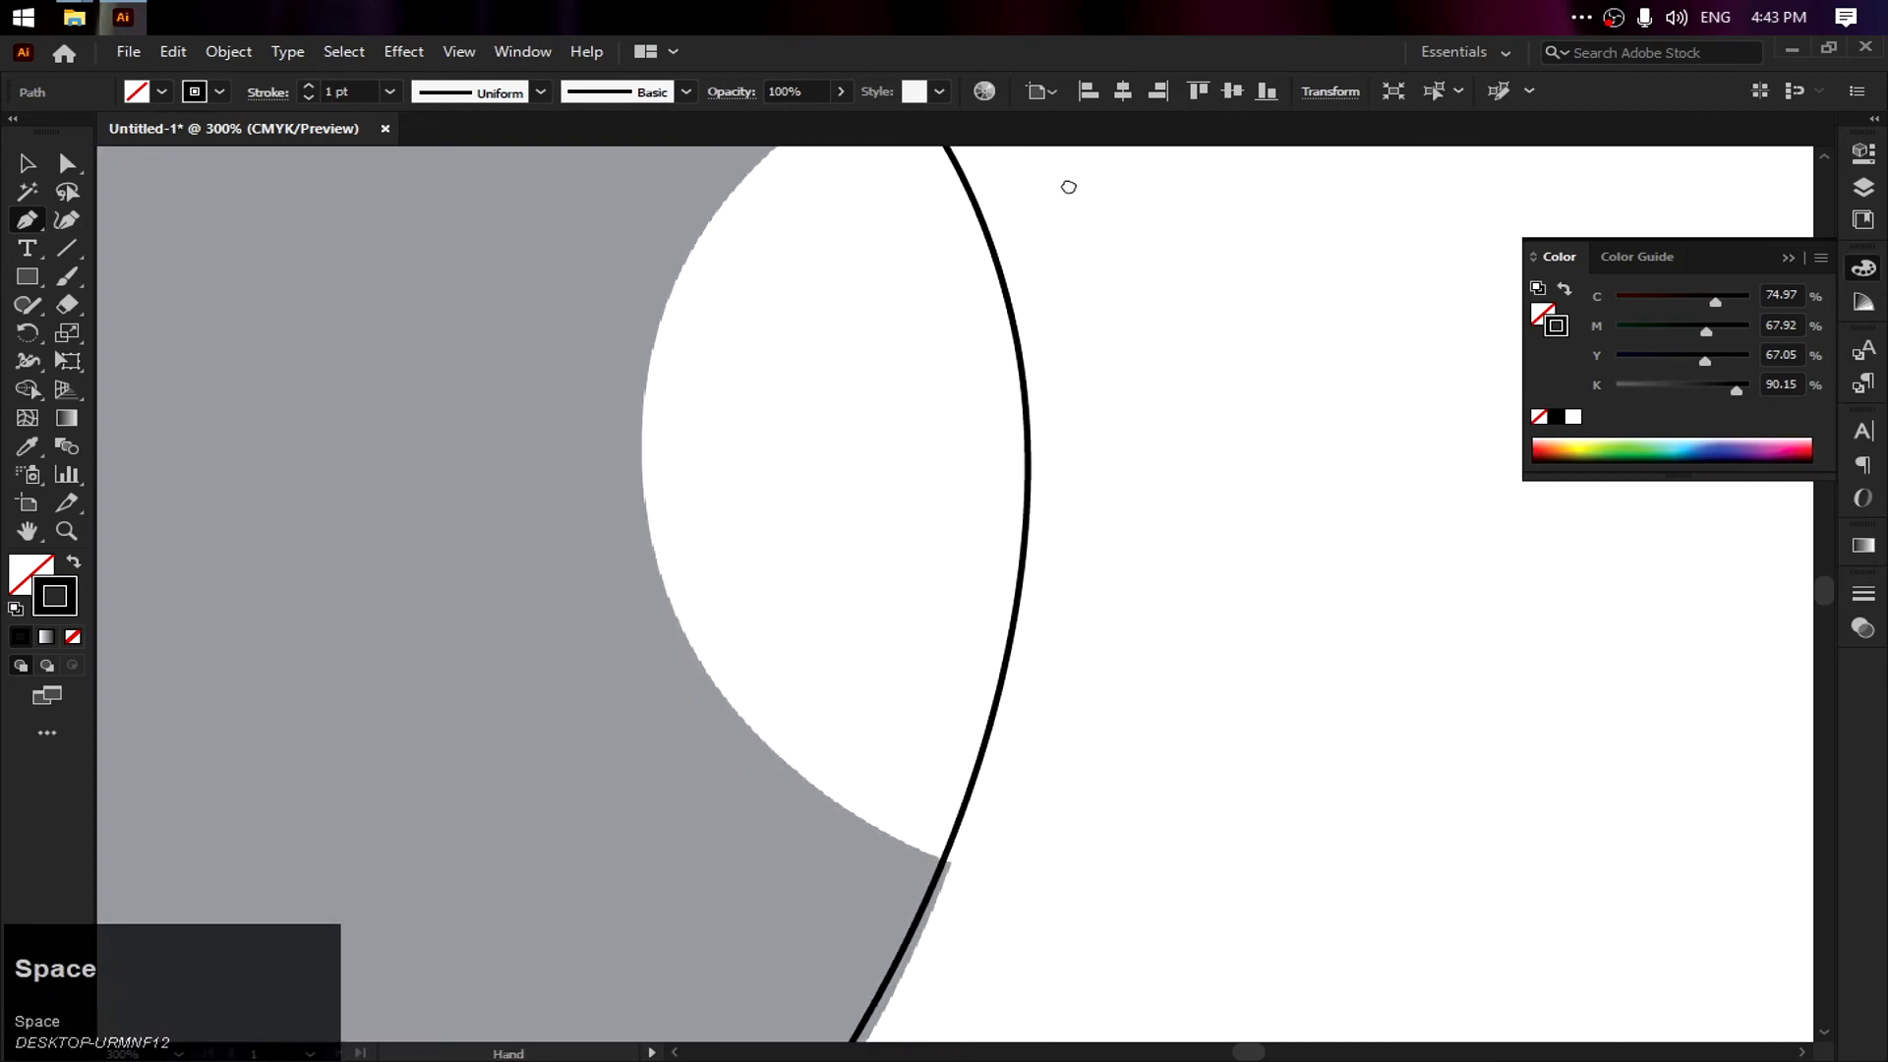
pyautogui.scroll(-2, 829, 511)
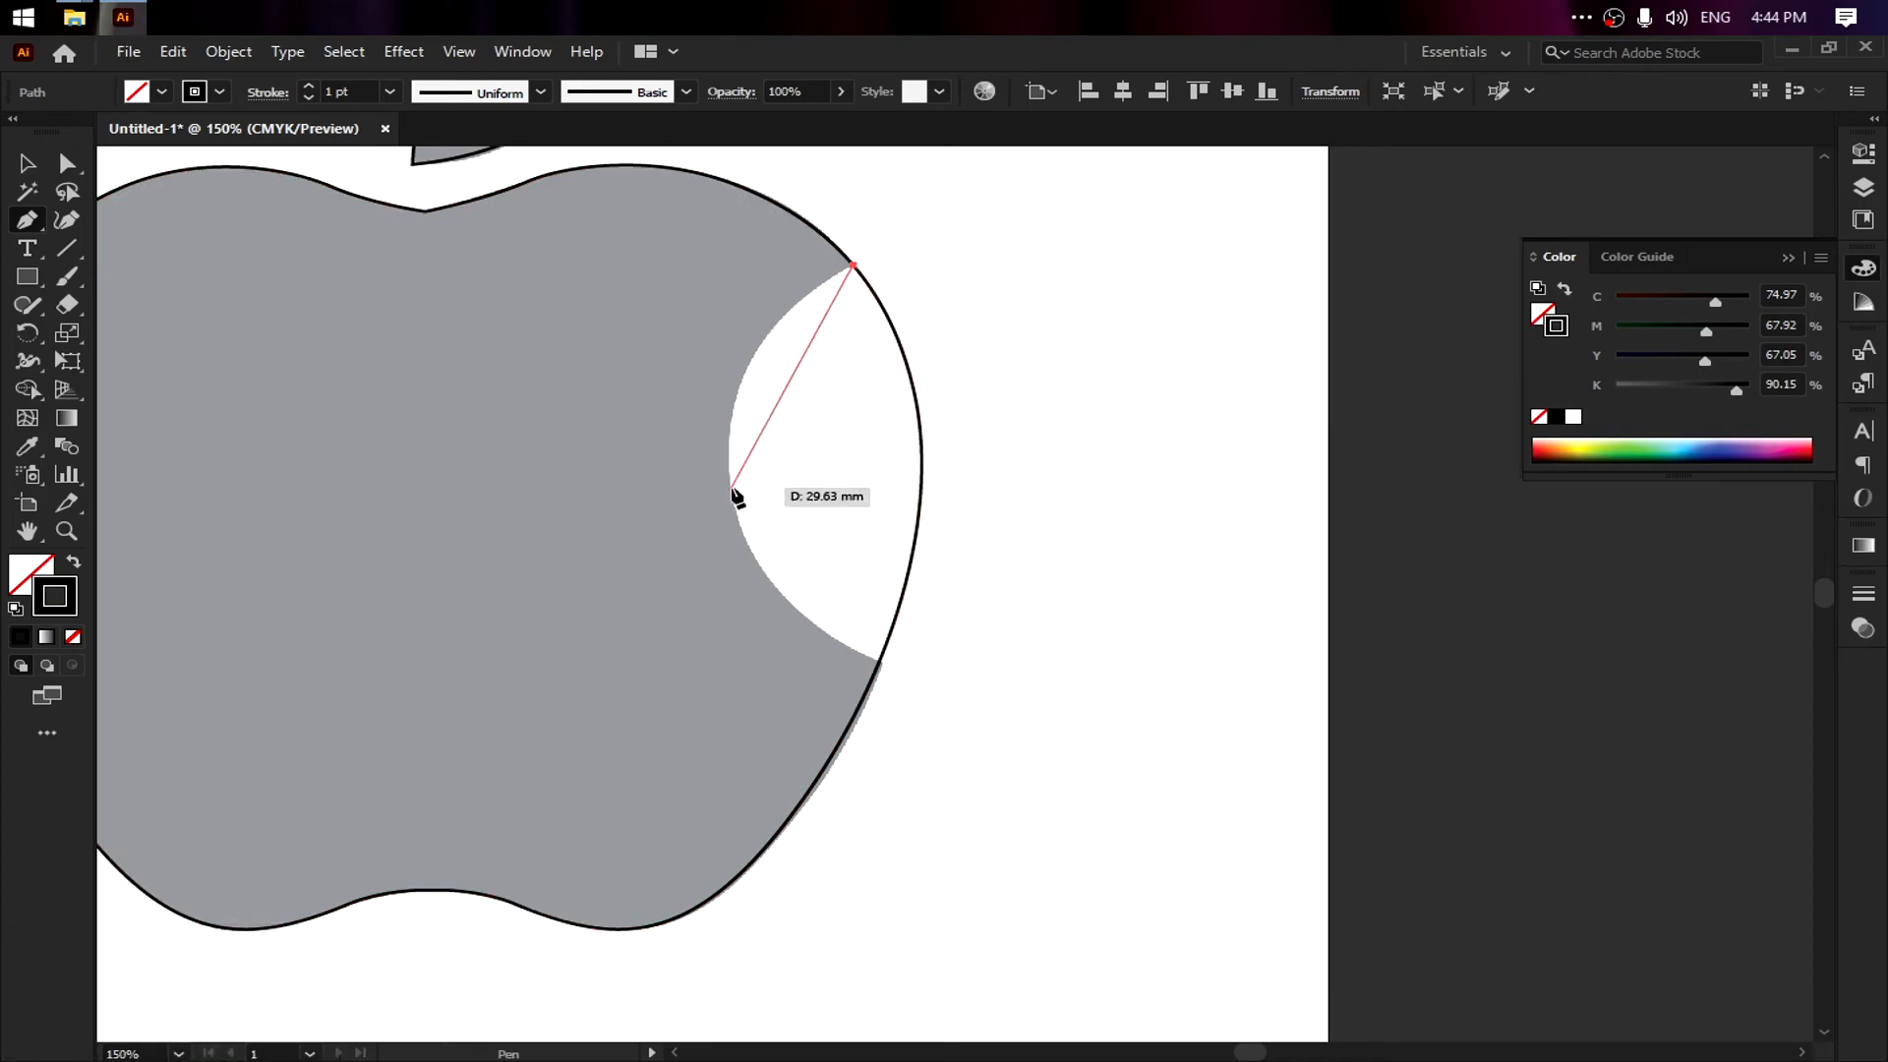
pyautogui.moveTo(733, 486); pyautogui.dragTo(758, 644)
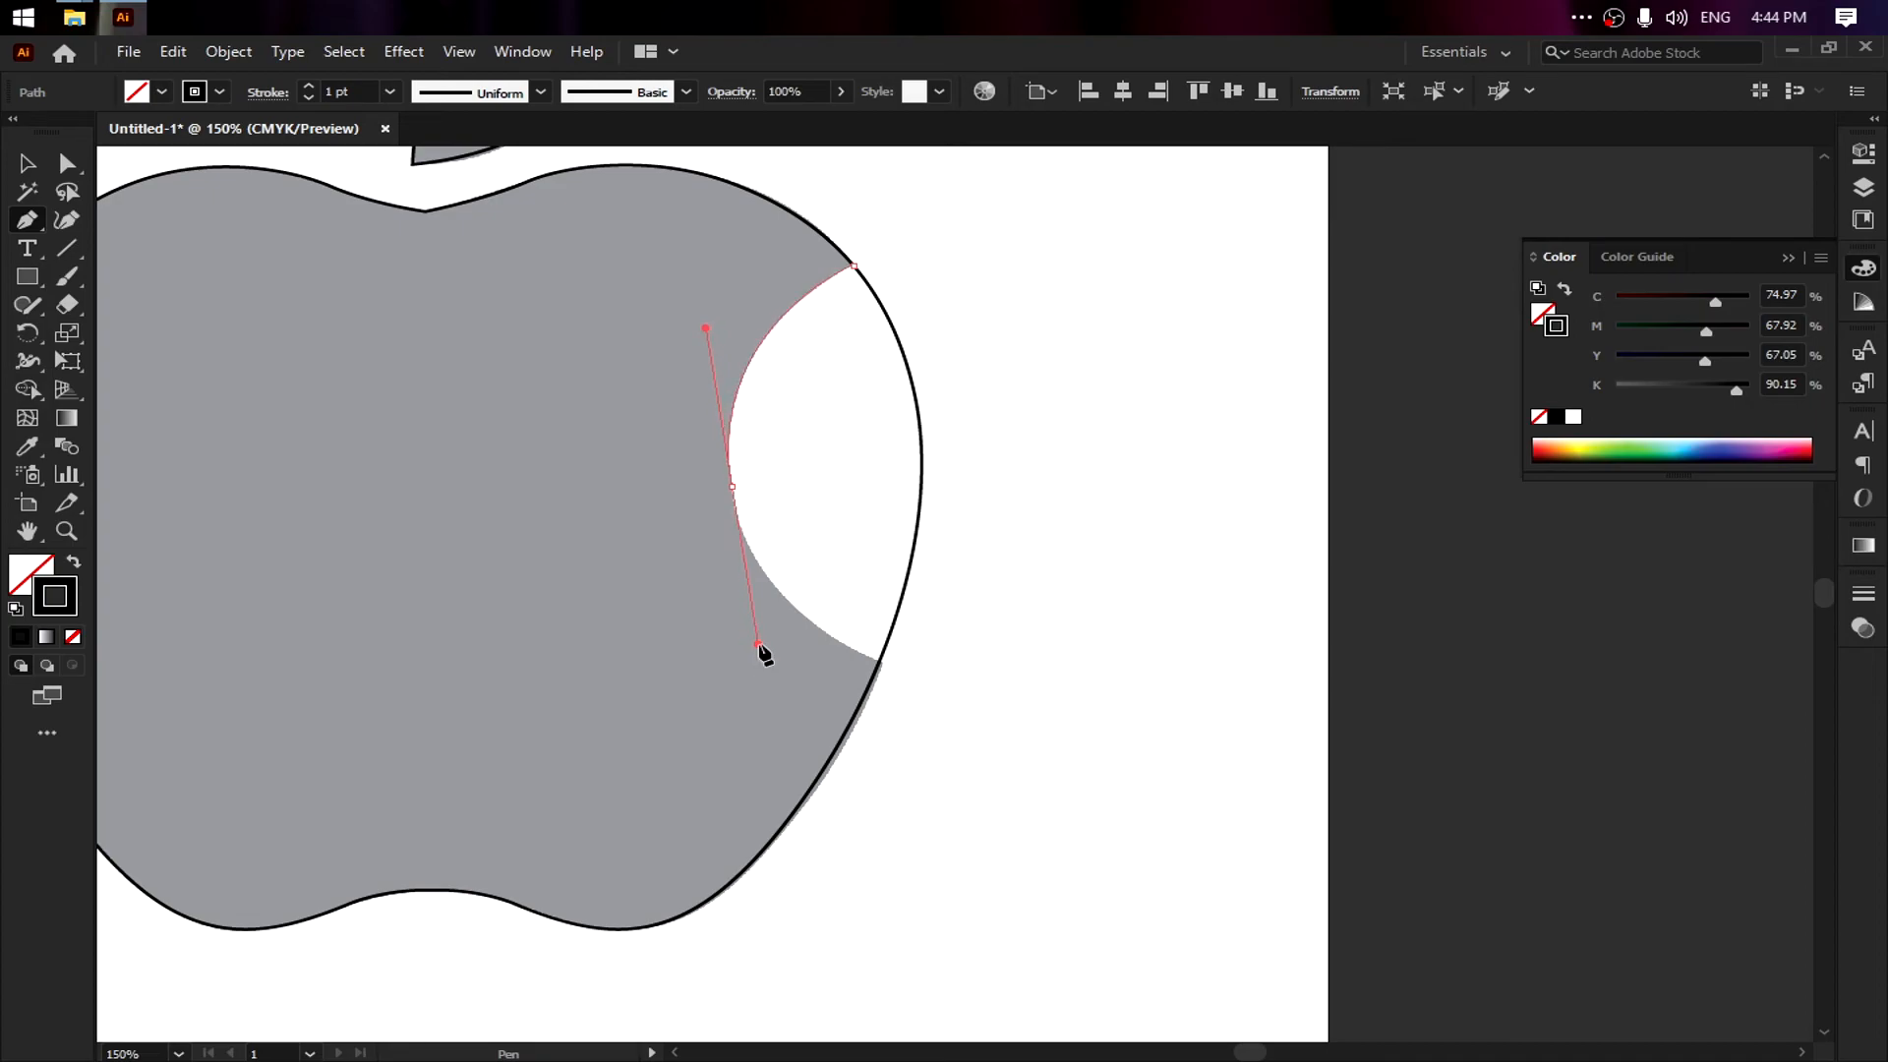
pyautogui.click(880, 661)
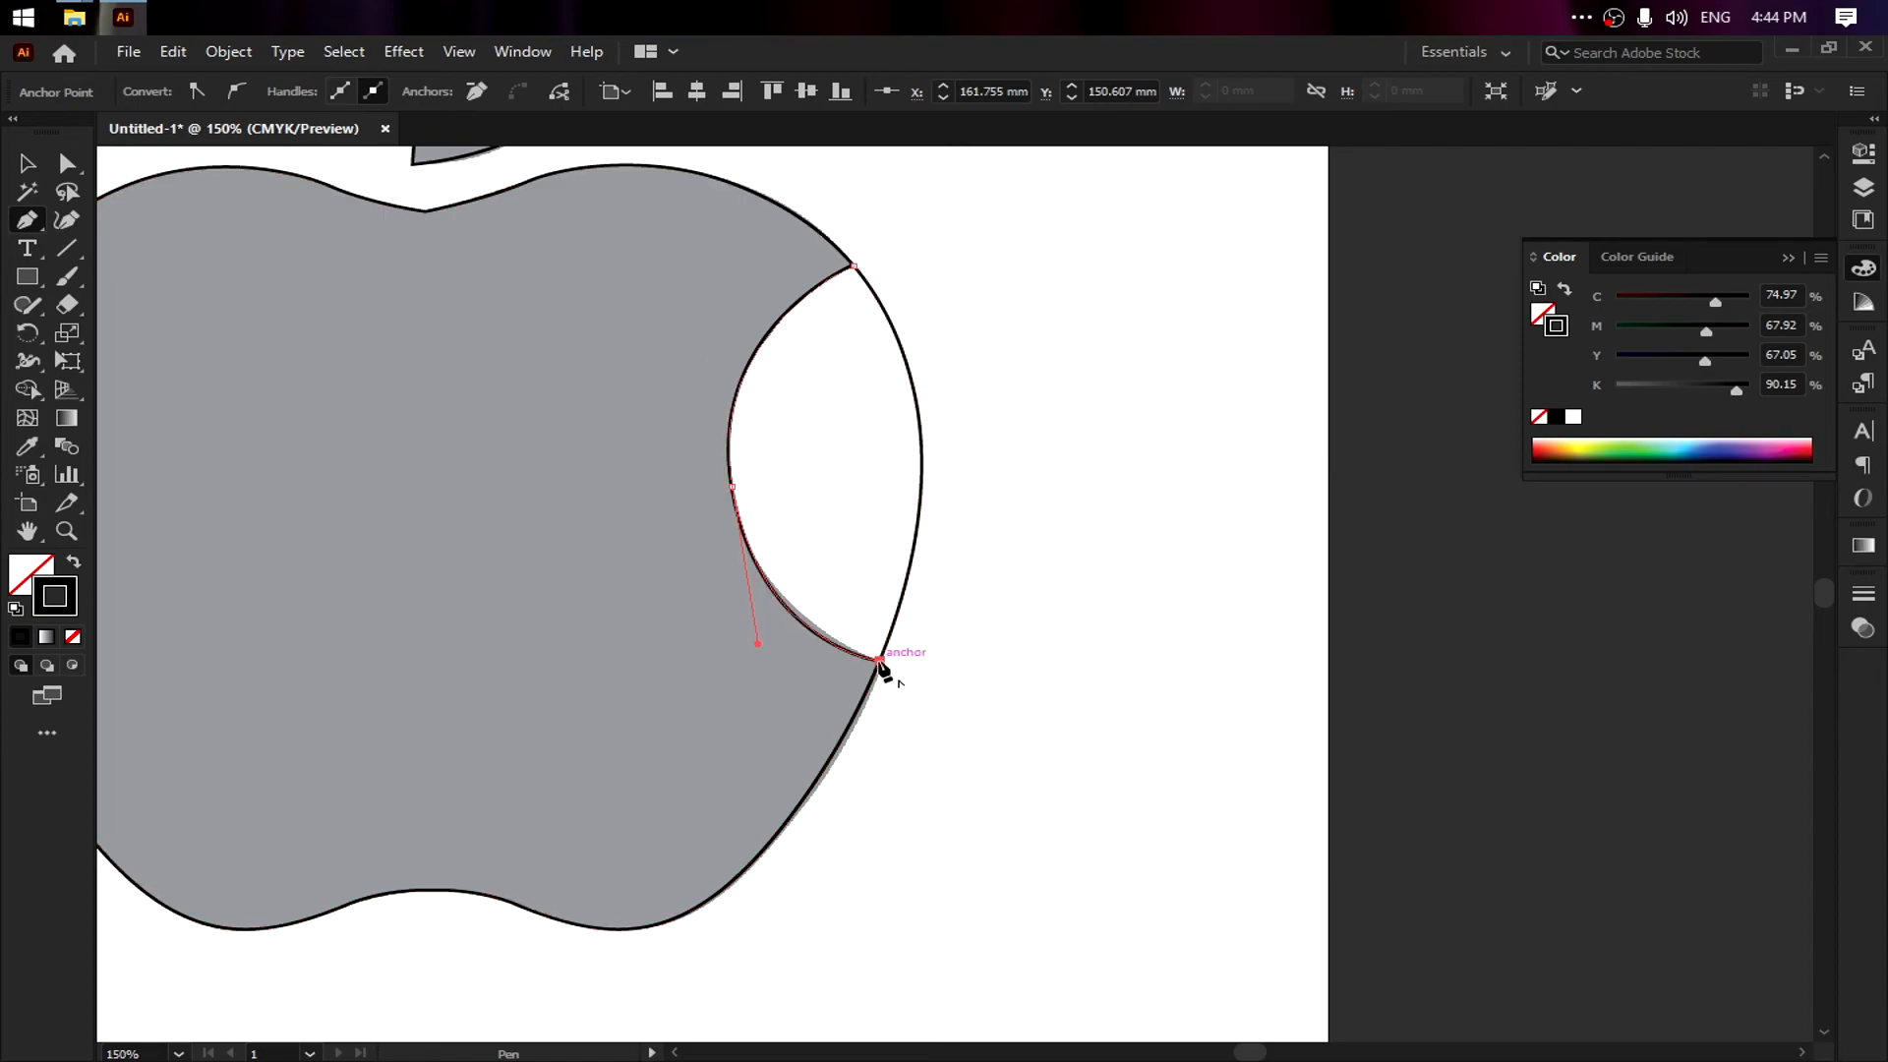
# Try to fit the bite curve's lower half to the template by moving the middle anchor's lower direction handle
pyautogui.scroll(3, 782, 645)
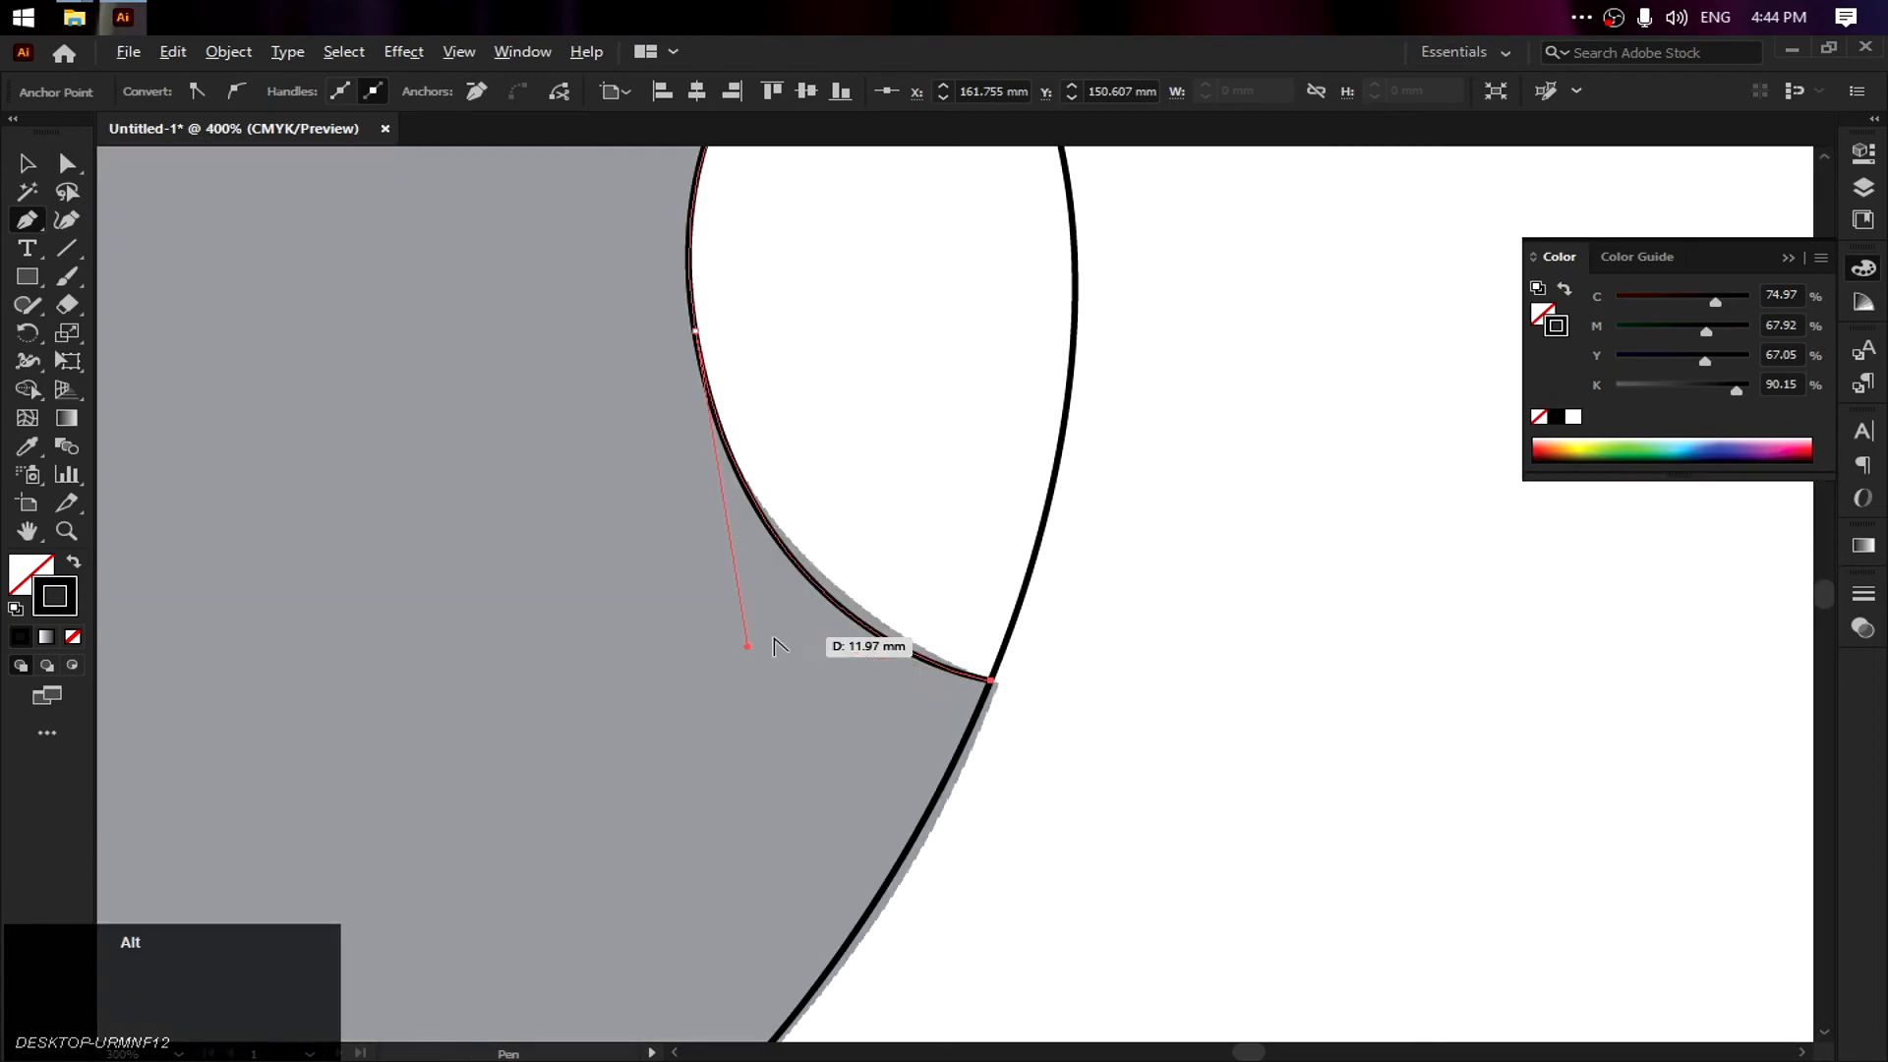
pyautogui.scroll(1, 776, 645)
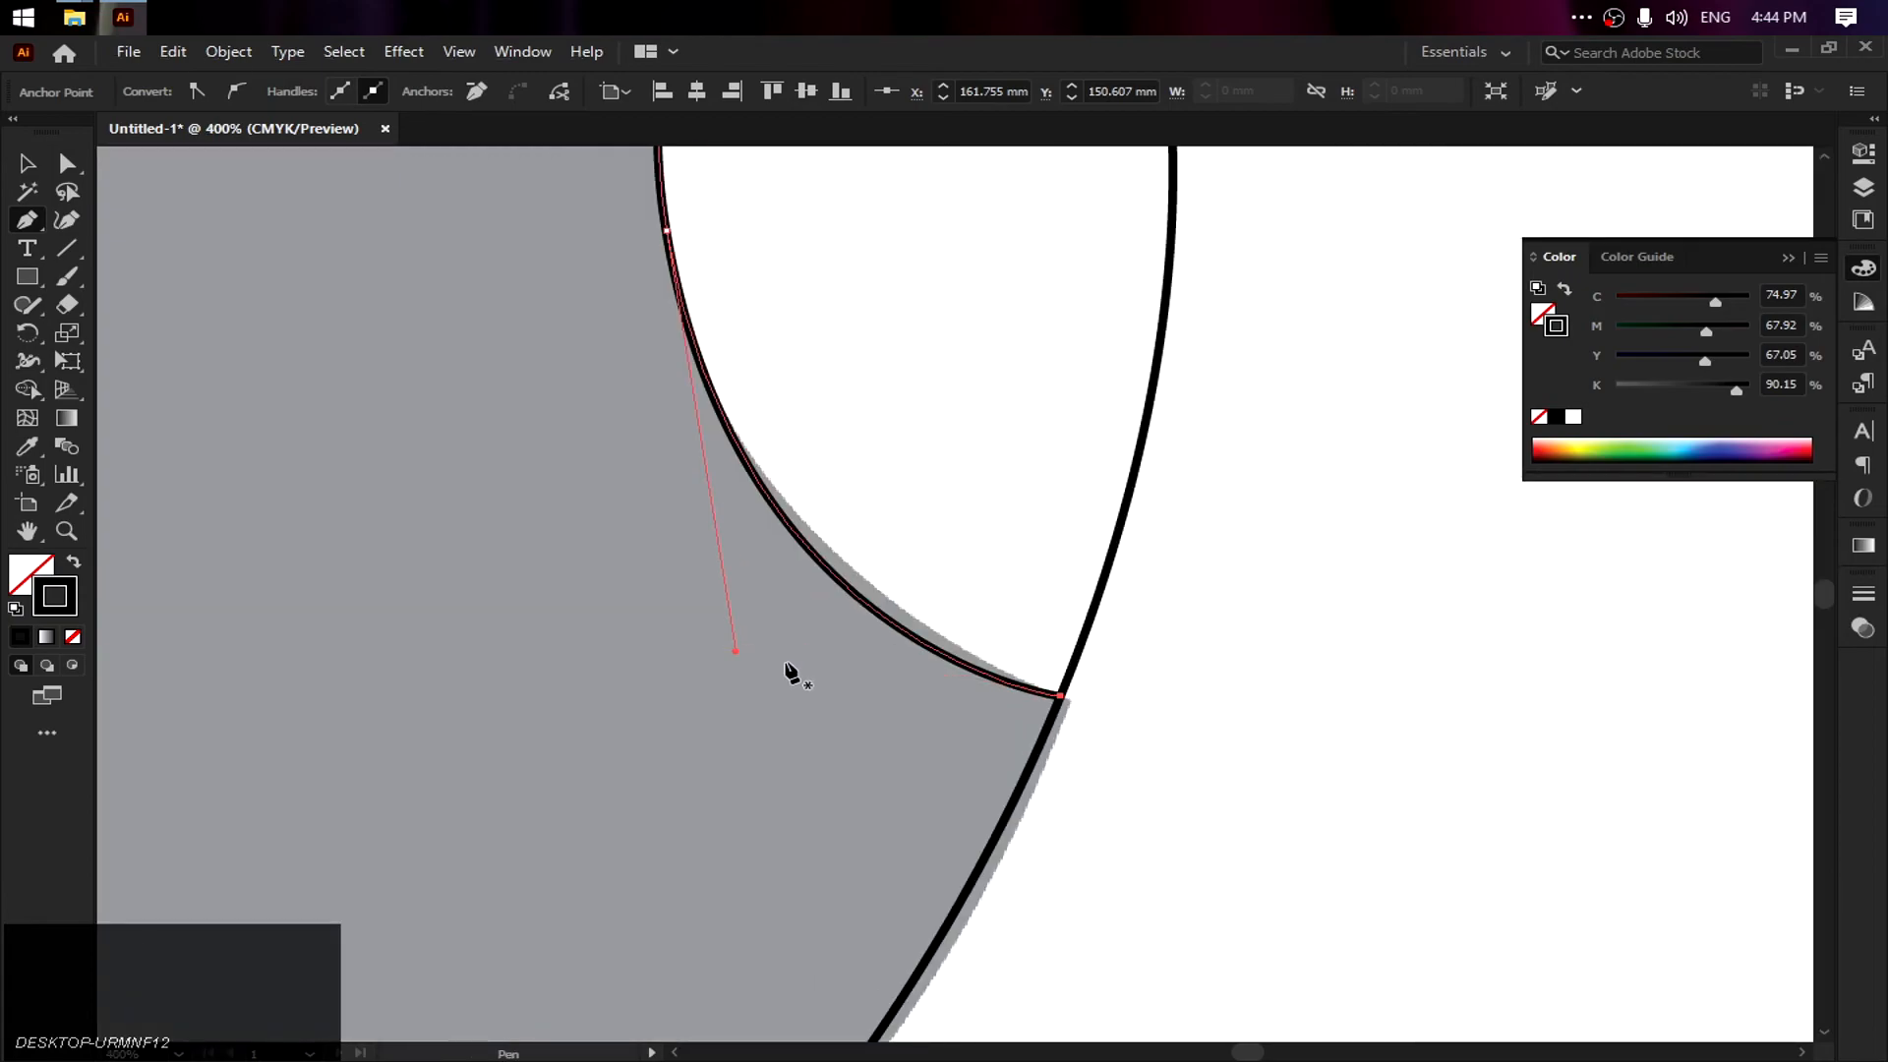
pyautogui.press('a')
pyautogui.moveTo(735, 652); pyautogui.dragTo(749, 608)
pyautogui.press('space')
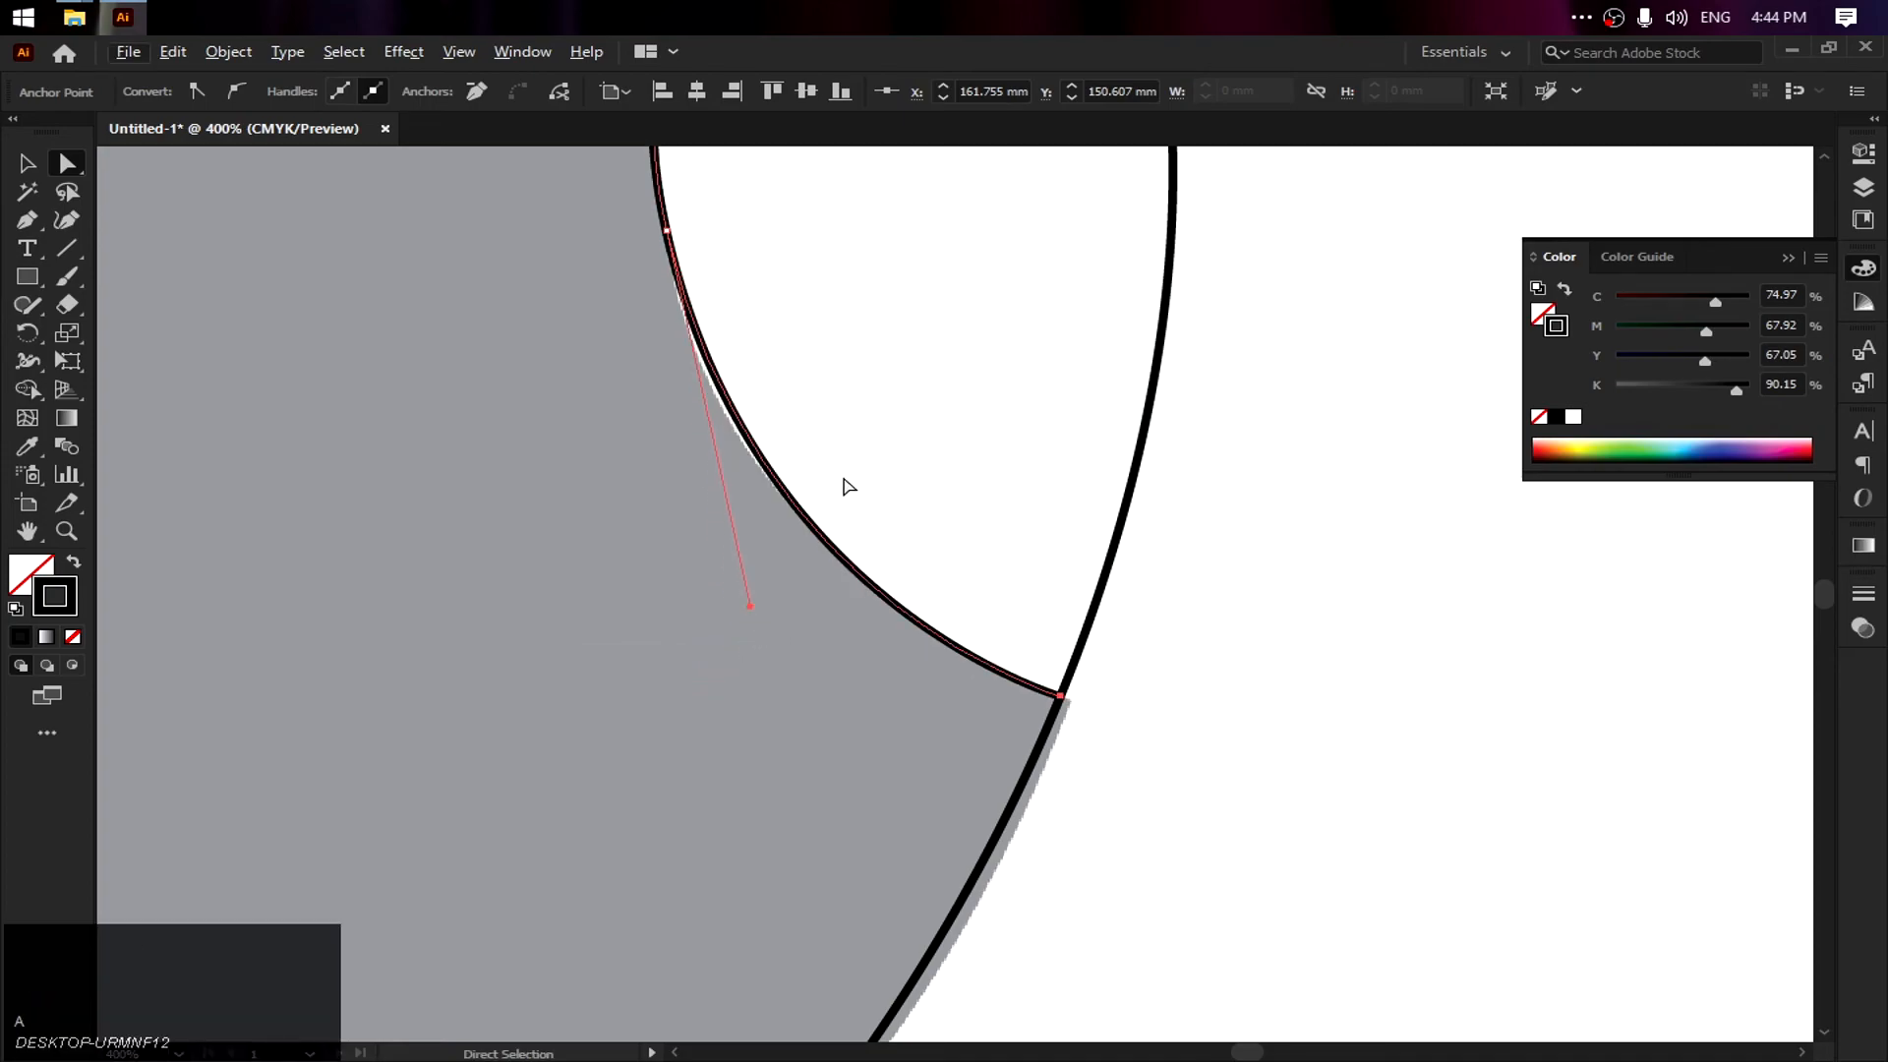
# Undo the last direction handle change on the bite curve
pyautogui.click(854, 366)
pyautogui.press('space')
pyautogui.moveTo(862, 347); pyautogui.dragTo(905, 695)
pyautogui.hotkey('ctrl', 'z')
pyautogui.hotkey('ctrl', 'z')
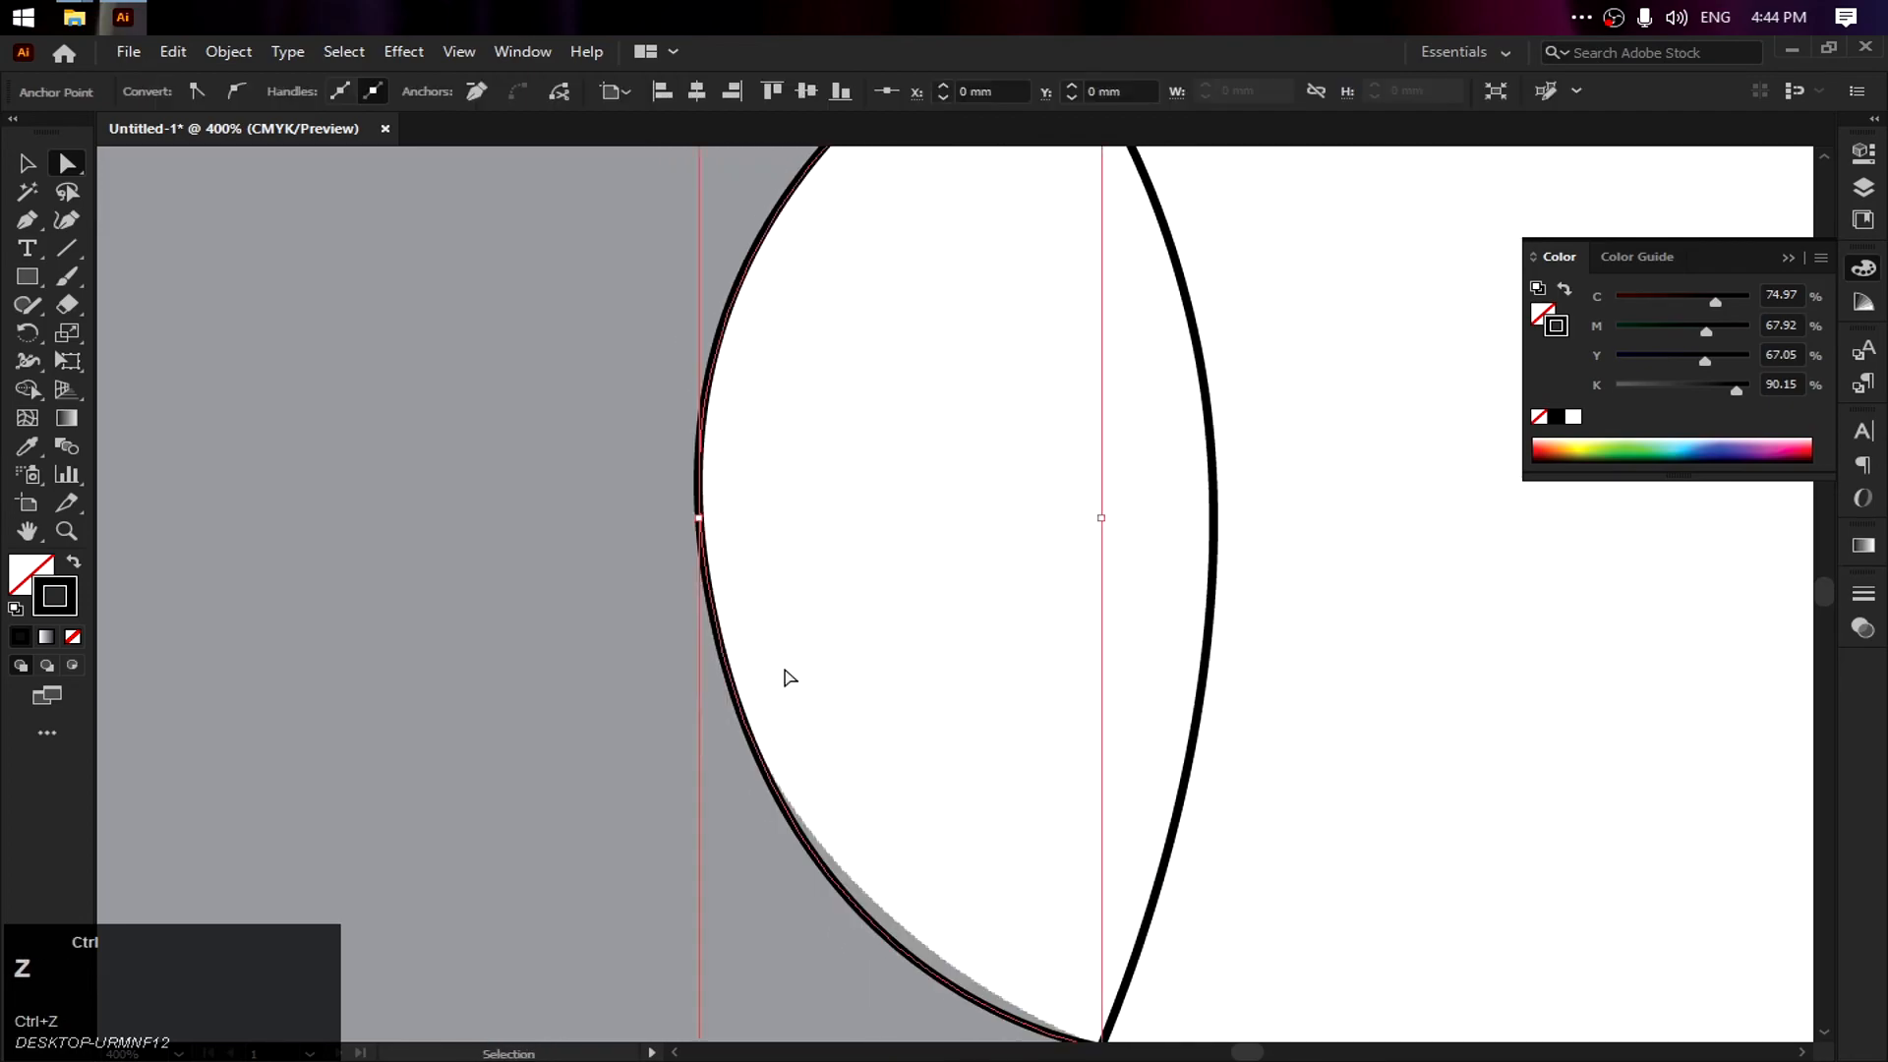
pyautogui.hotkey('ctrl', 'z')
# Shorten the lower direction handle of the bite curve's middle anchor to follow the template, and deselect the curve
pyautogui.click(708, 581)
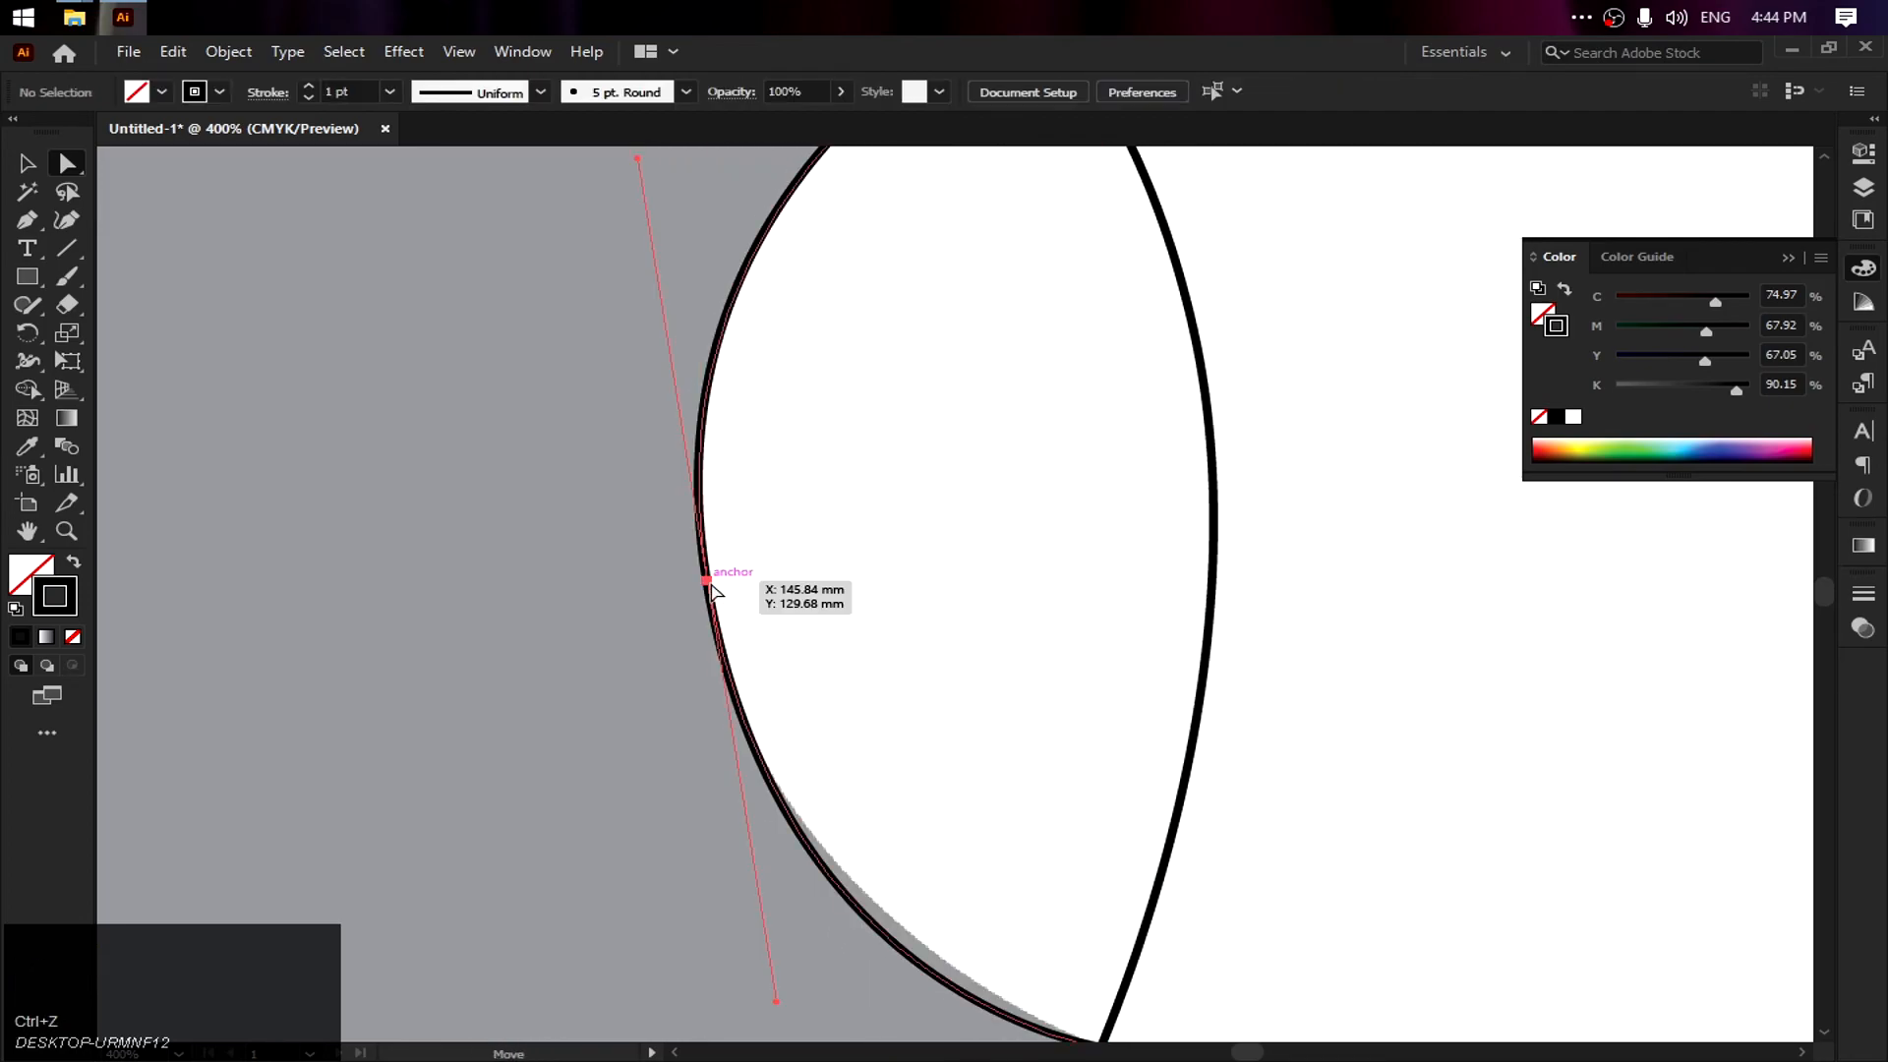
pyautogui.moveTo(775, 1002); pyautogui.dragTo(766, 934)
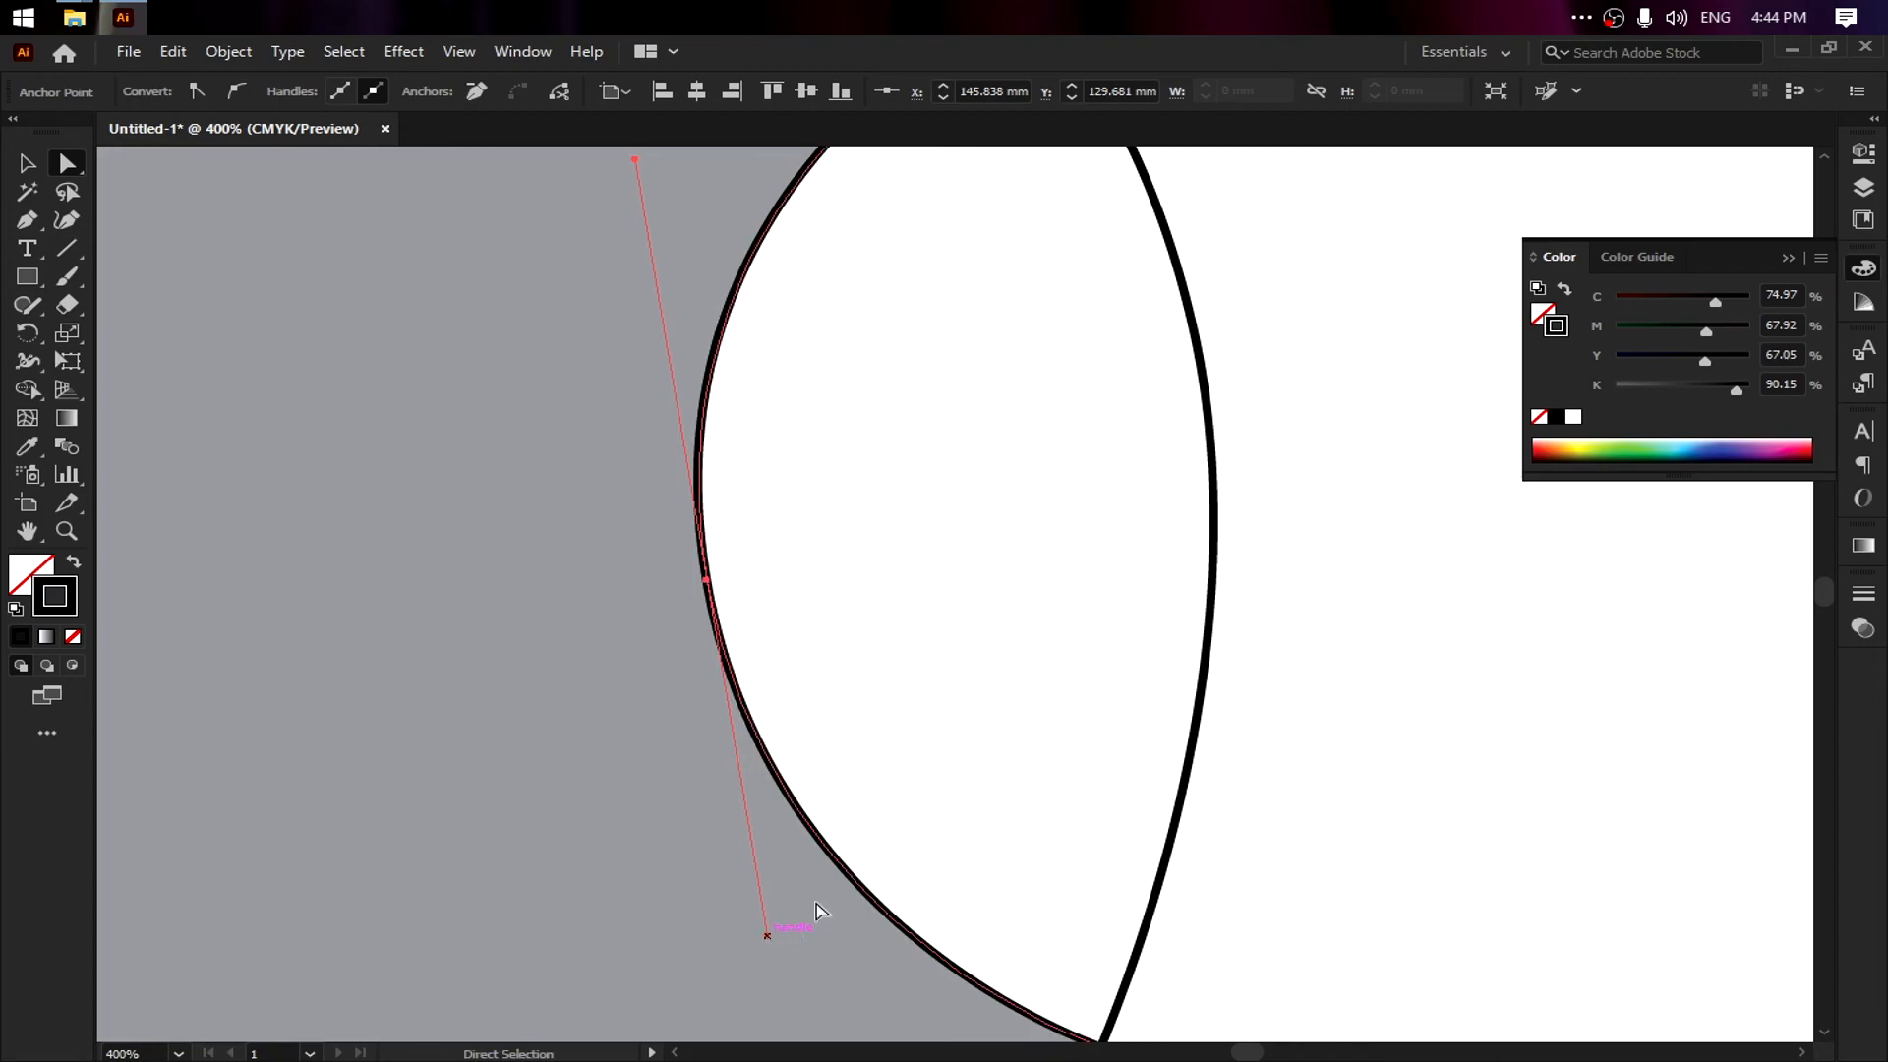
pyautogui.click(959, 781)
pyautogui.scroll(-3, 1315, 738)
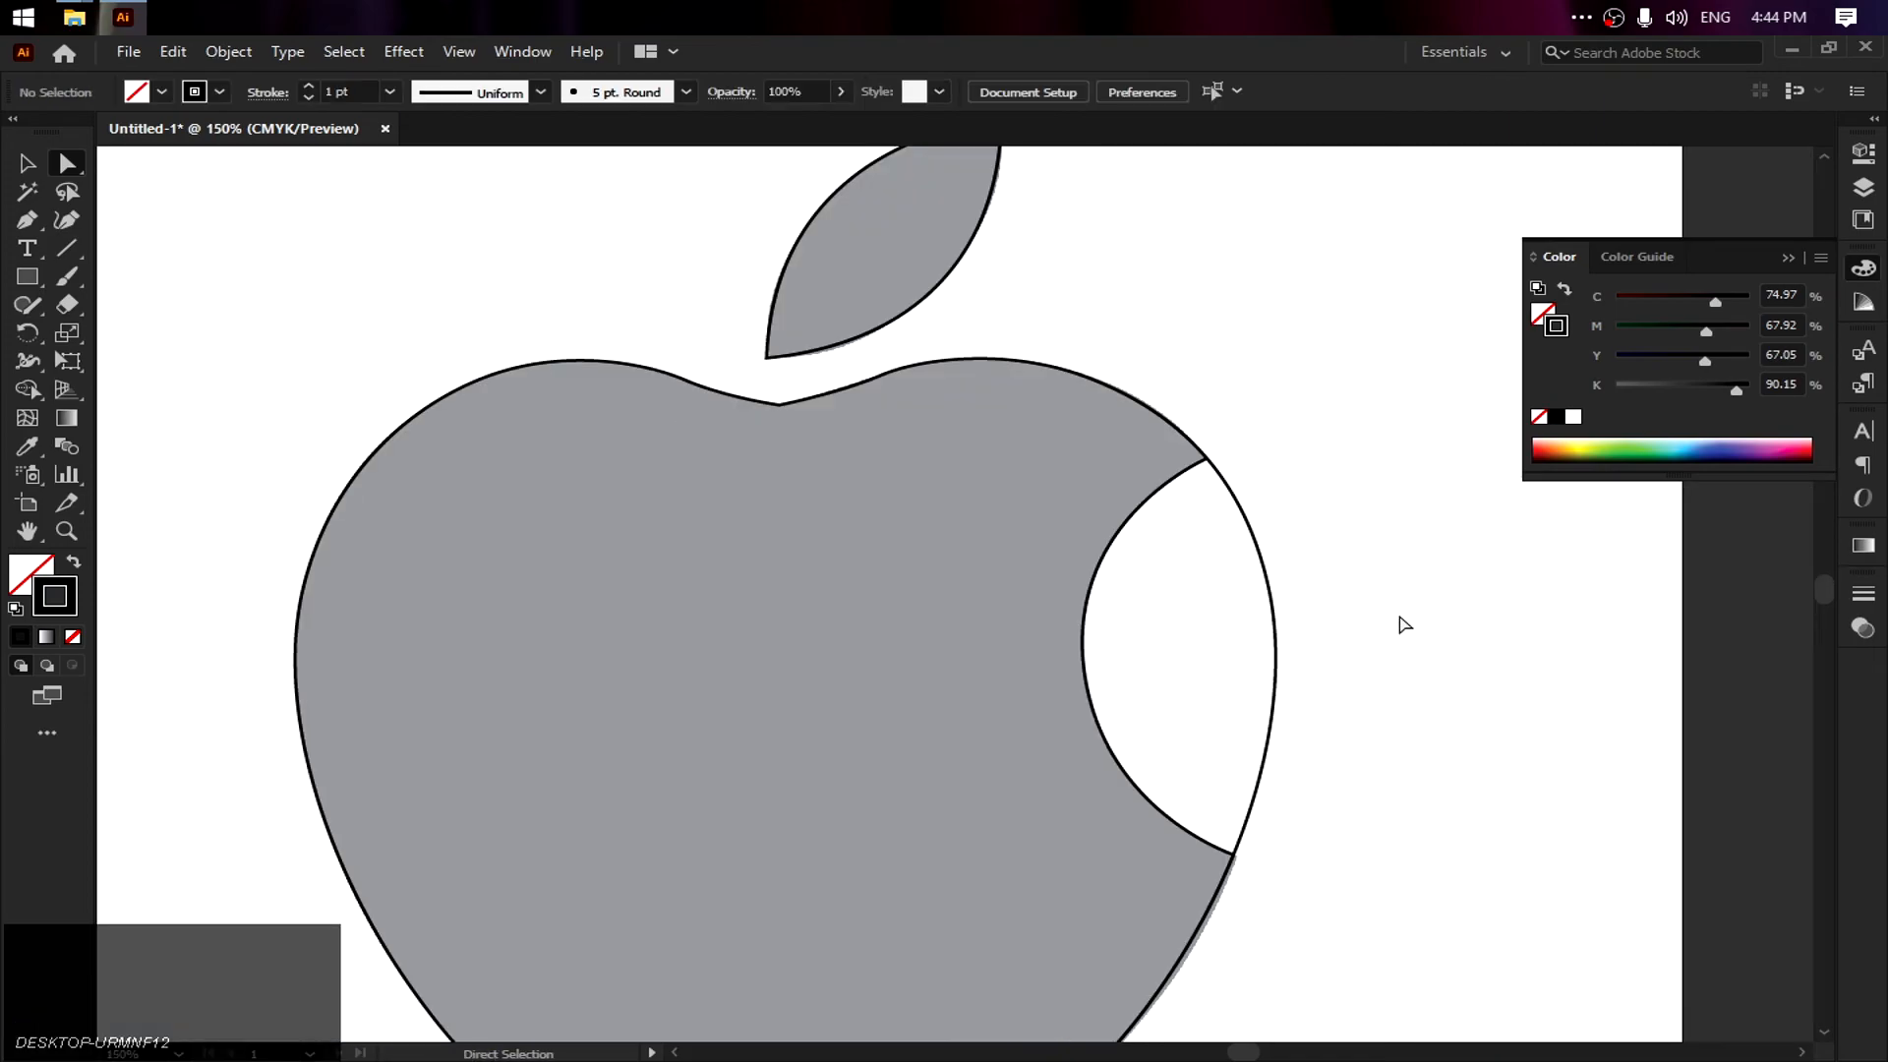
# Close the bite curve with the Pen tool, using two corner anchors outside the apple body joined by a vertical edge, and deselect it
pyautogui.press('space')
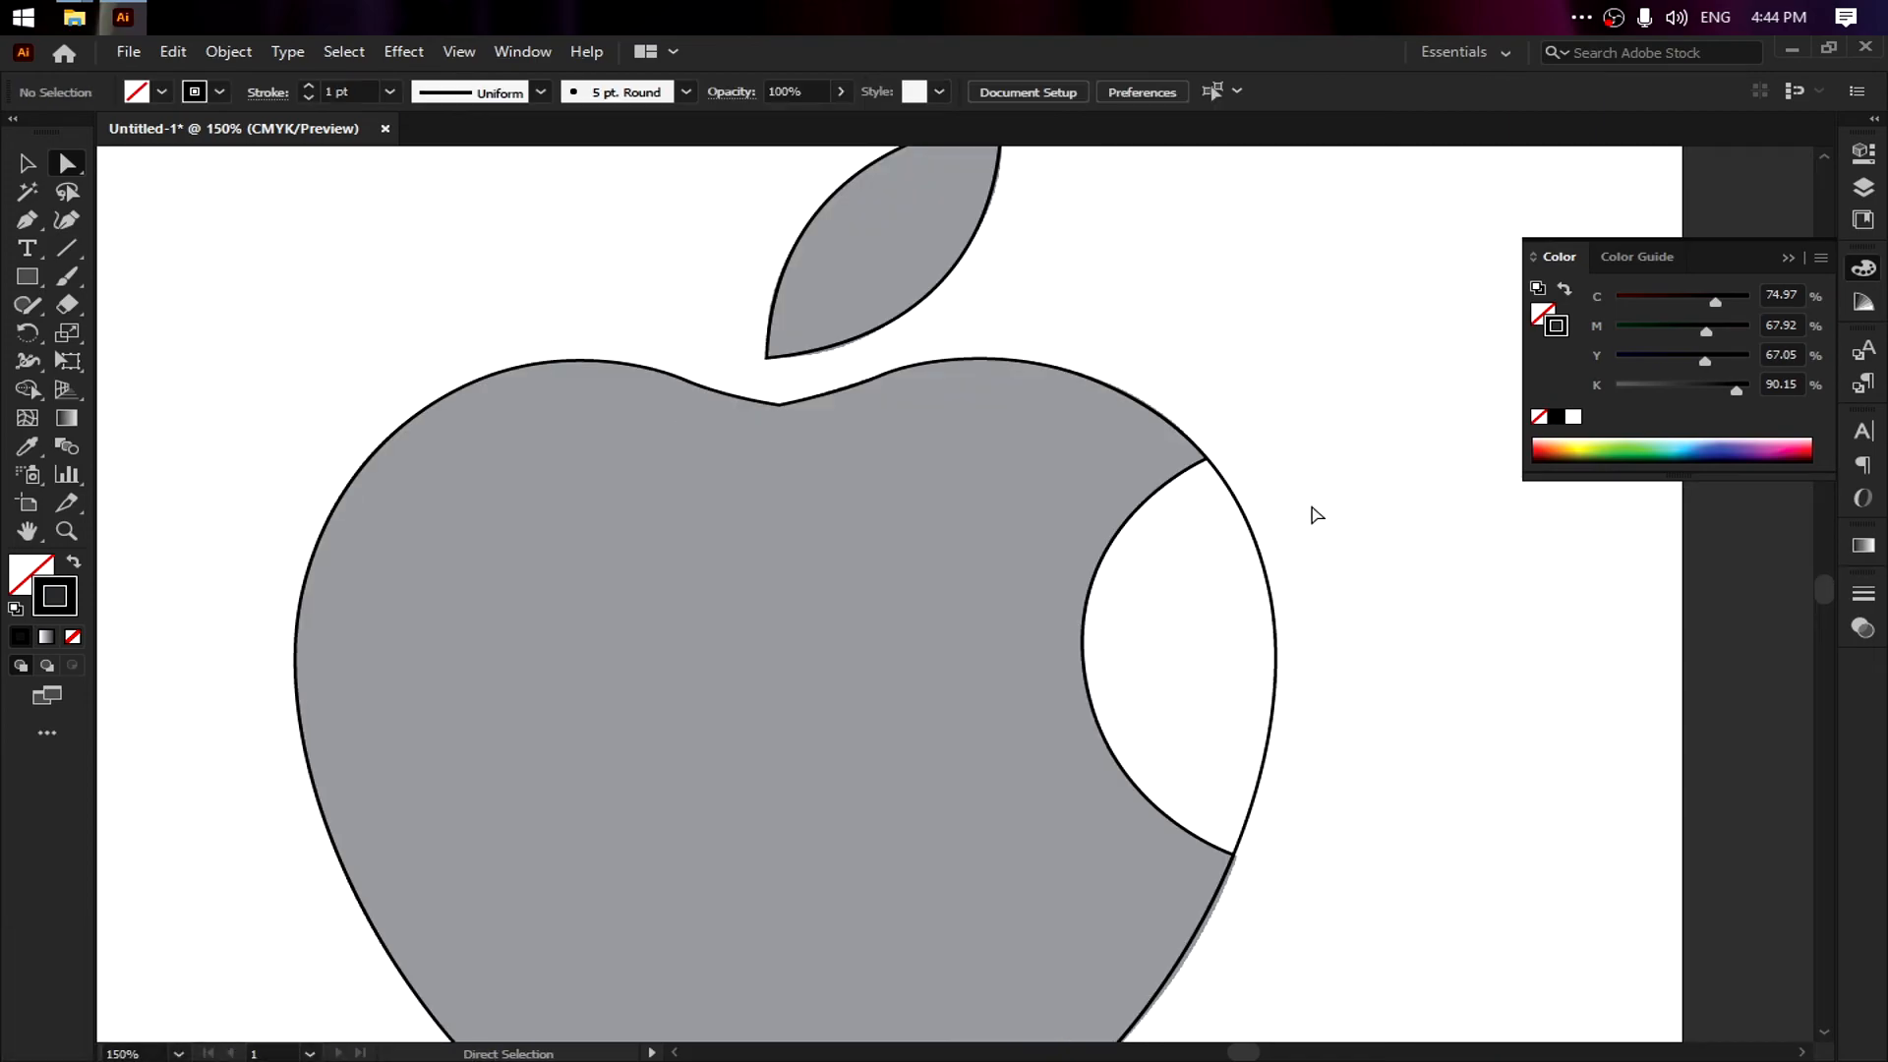
pyautogui.moveTo(1163, 439); pyautogui.dragTo(1040, 409)
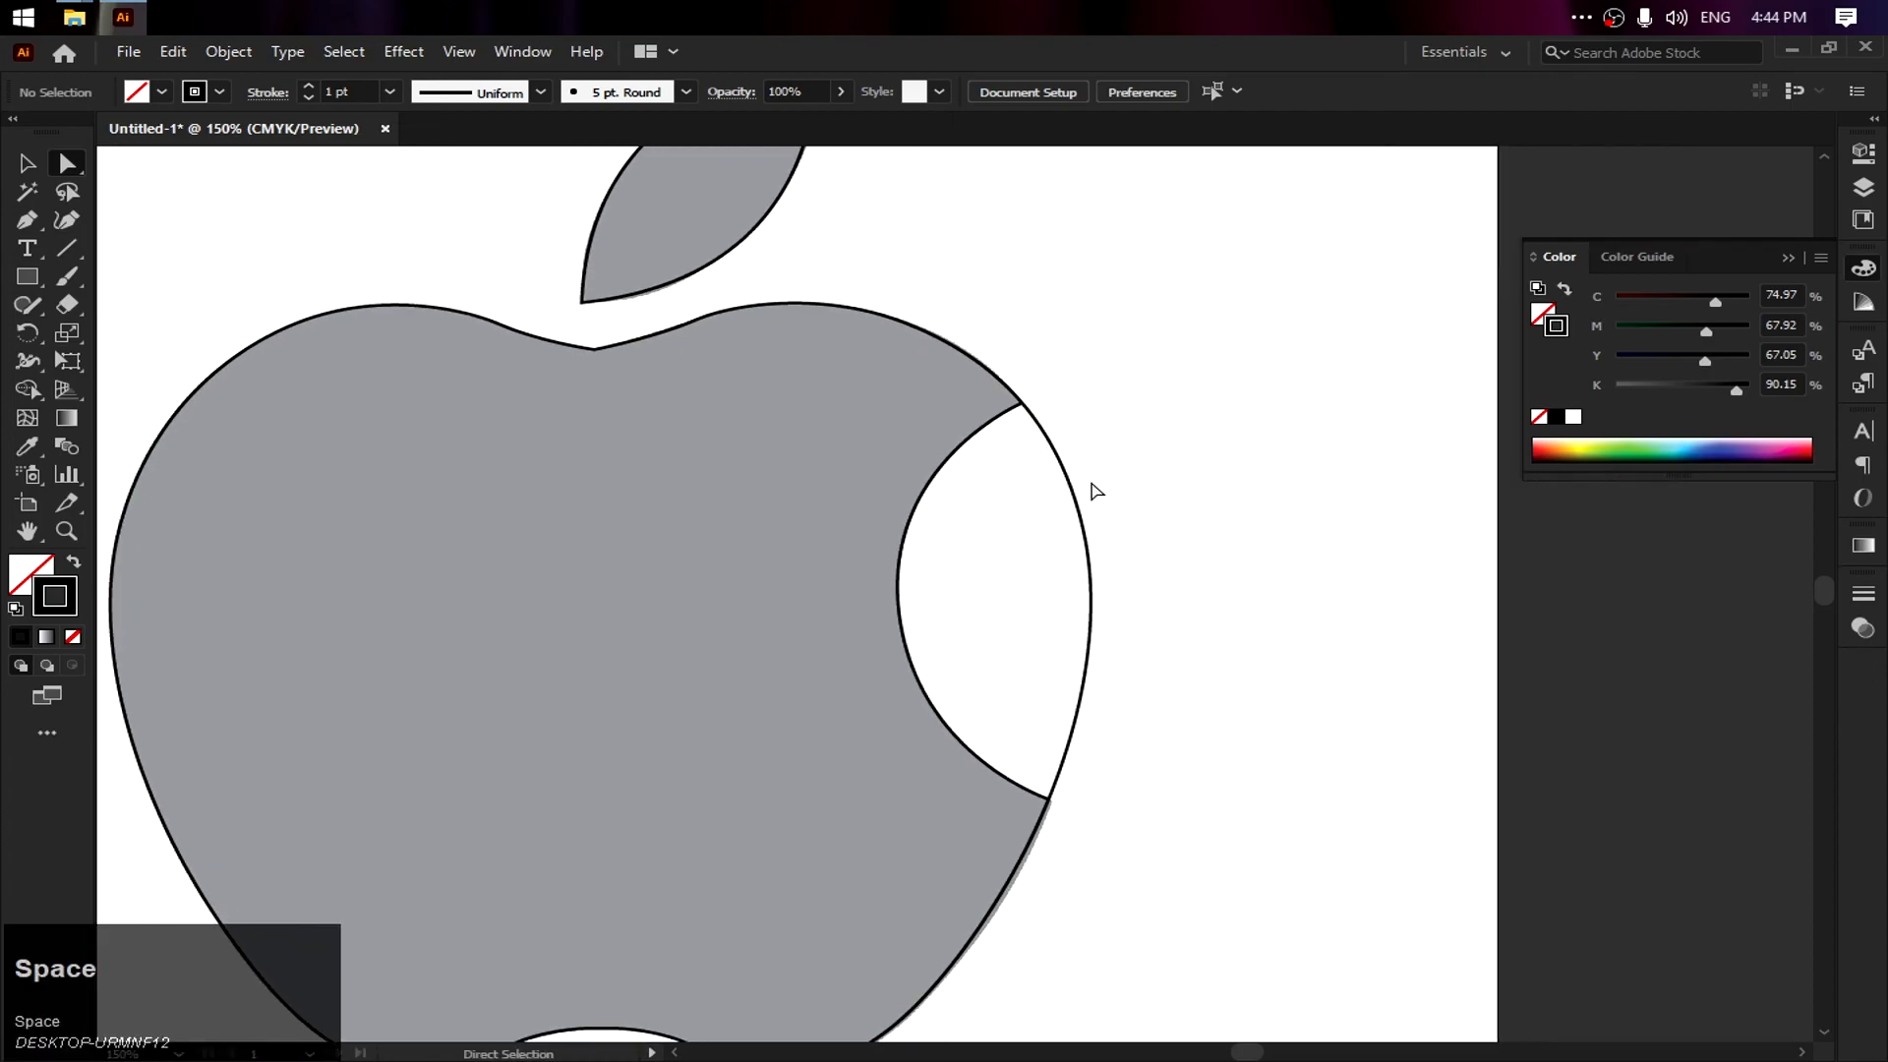
pyautogui.click(976, 441)
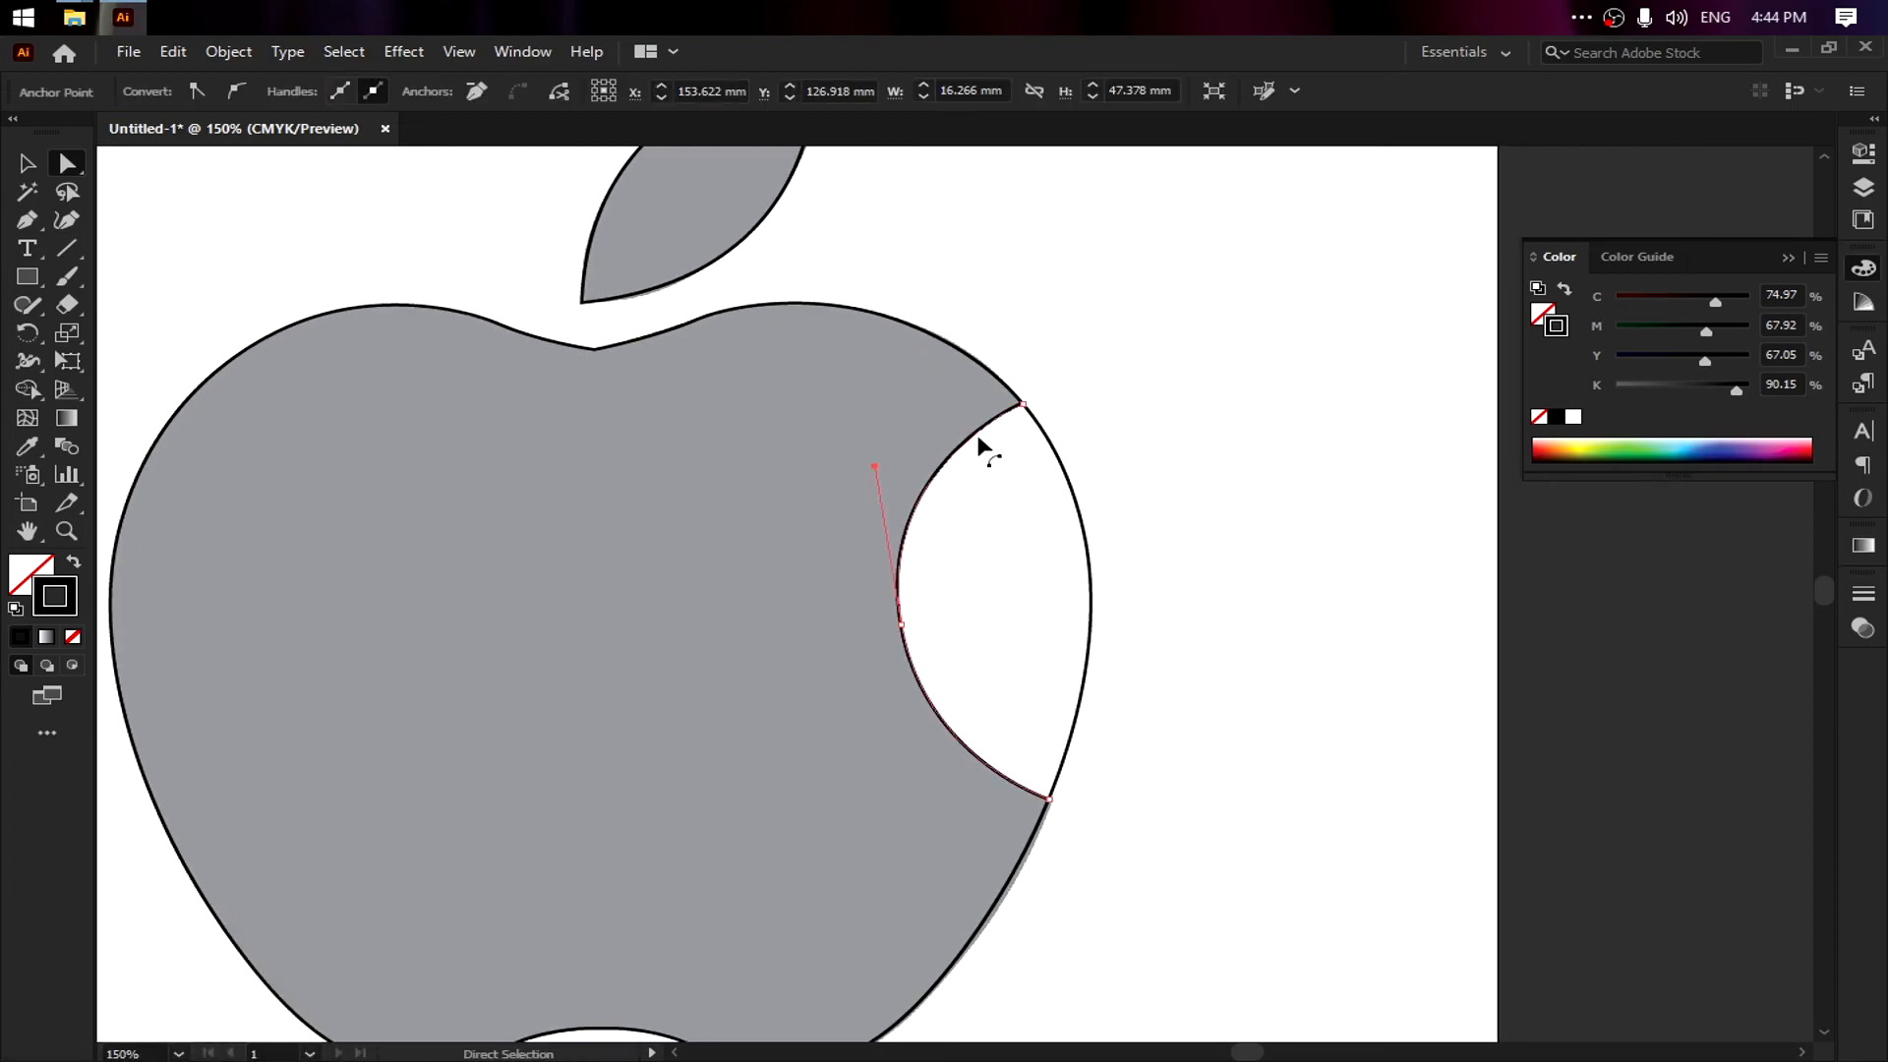
pyautogui.press('p')
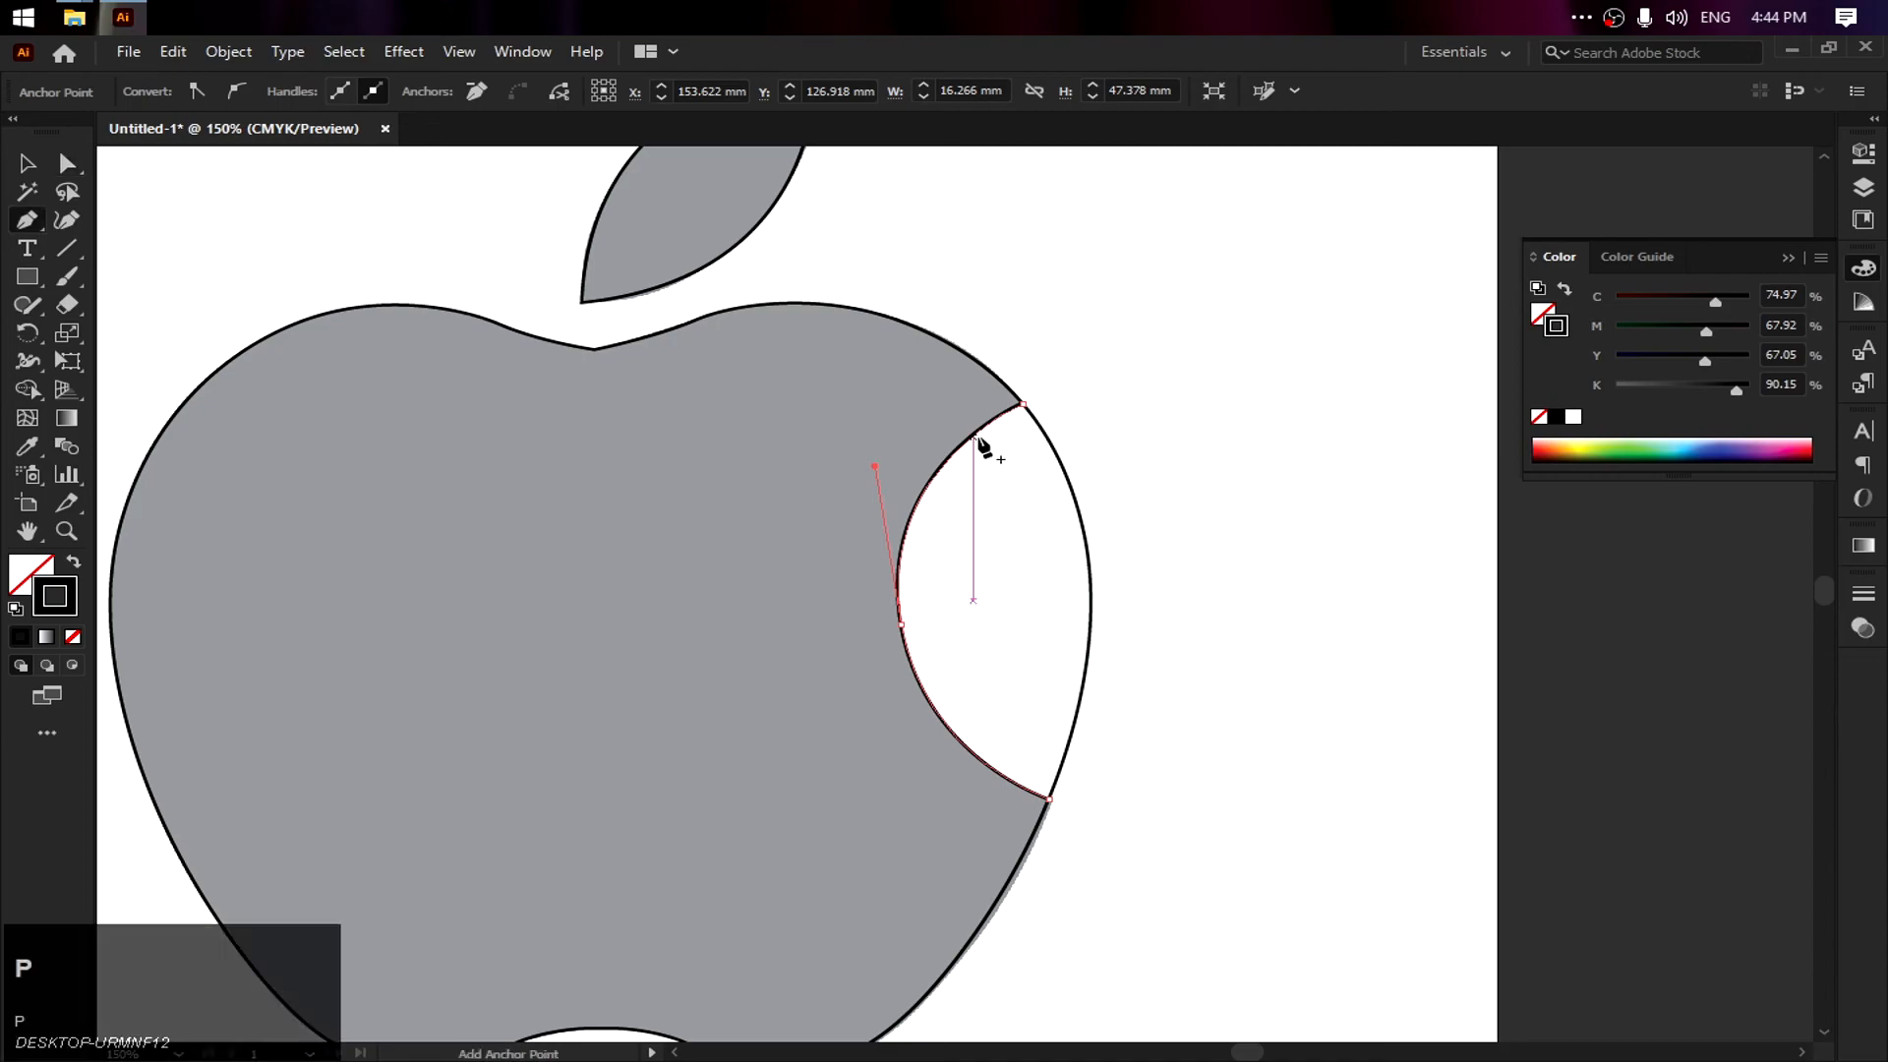
pyautogui.click(1024, 404)
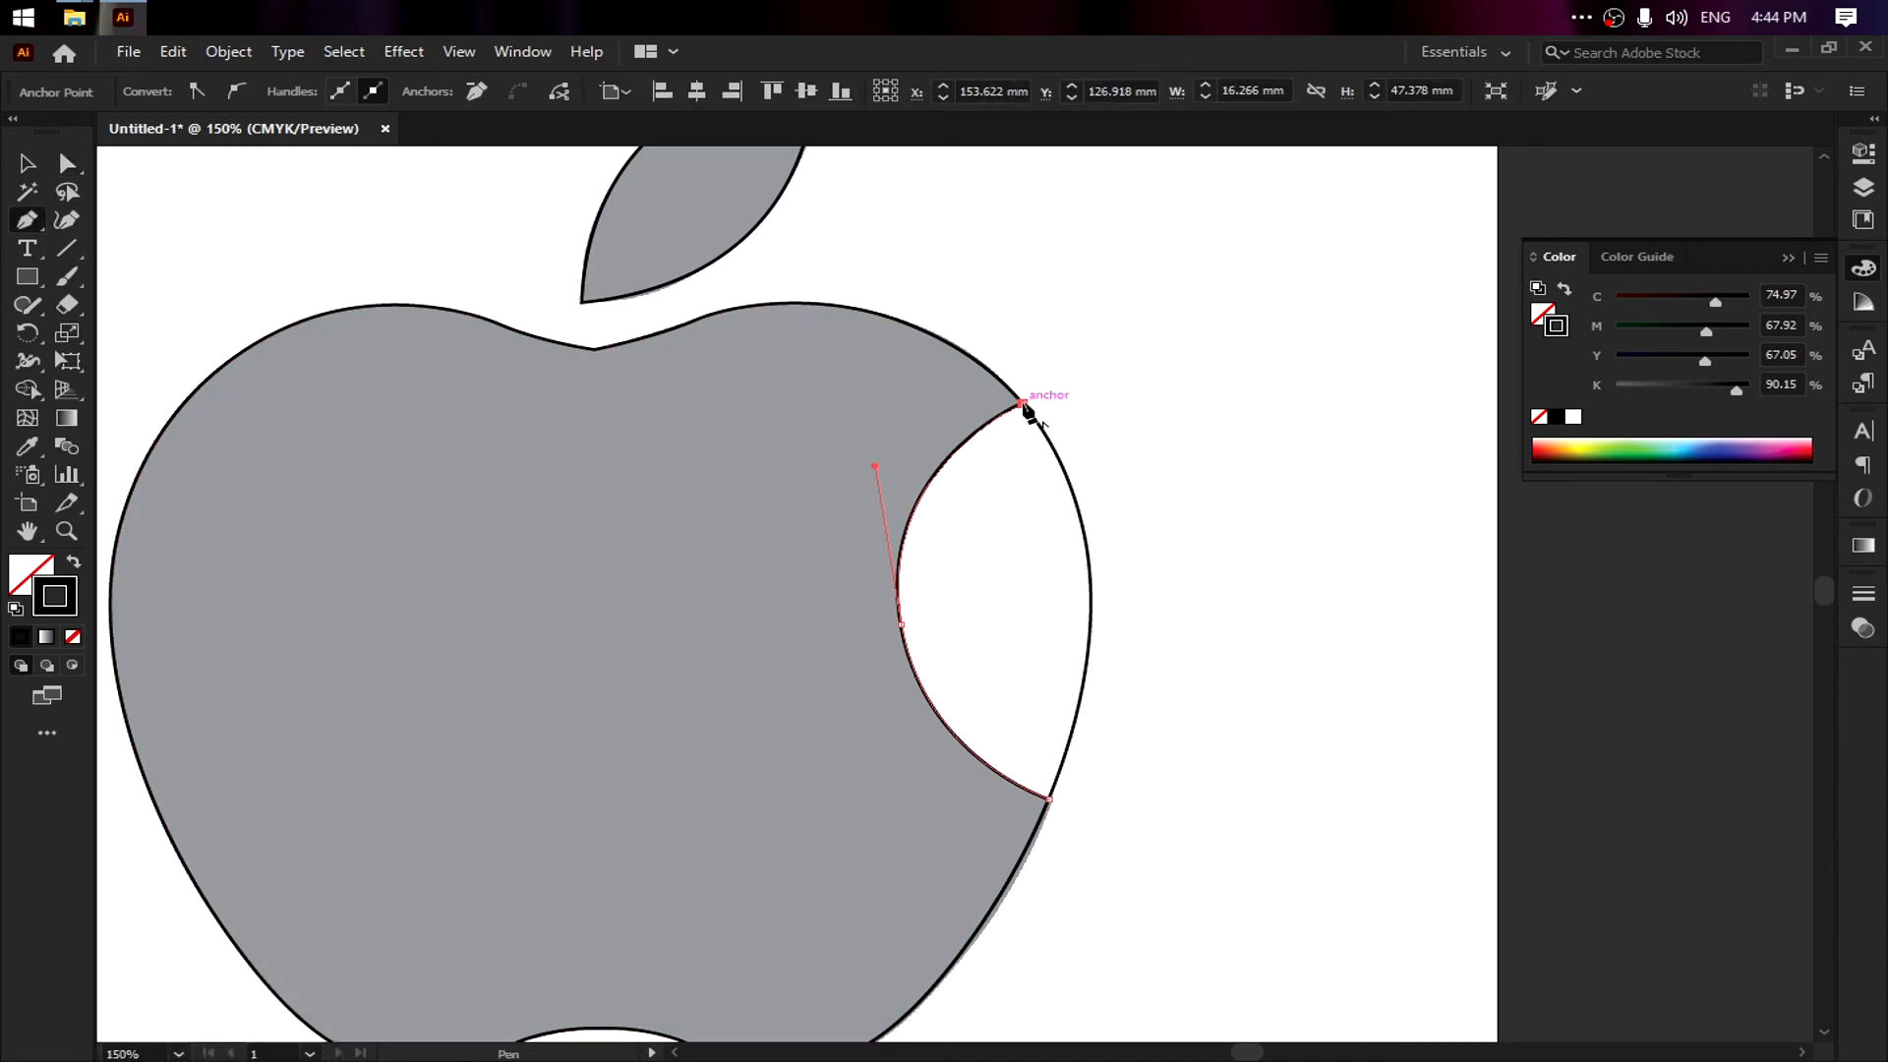
pyautogui.click(1264, 464)
pyautogui.keyDown('shift'); pyautogui.click(1263, 791); pyautogui.keyUp('shift')
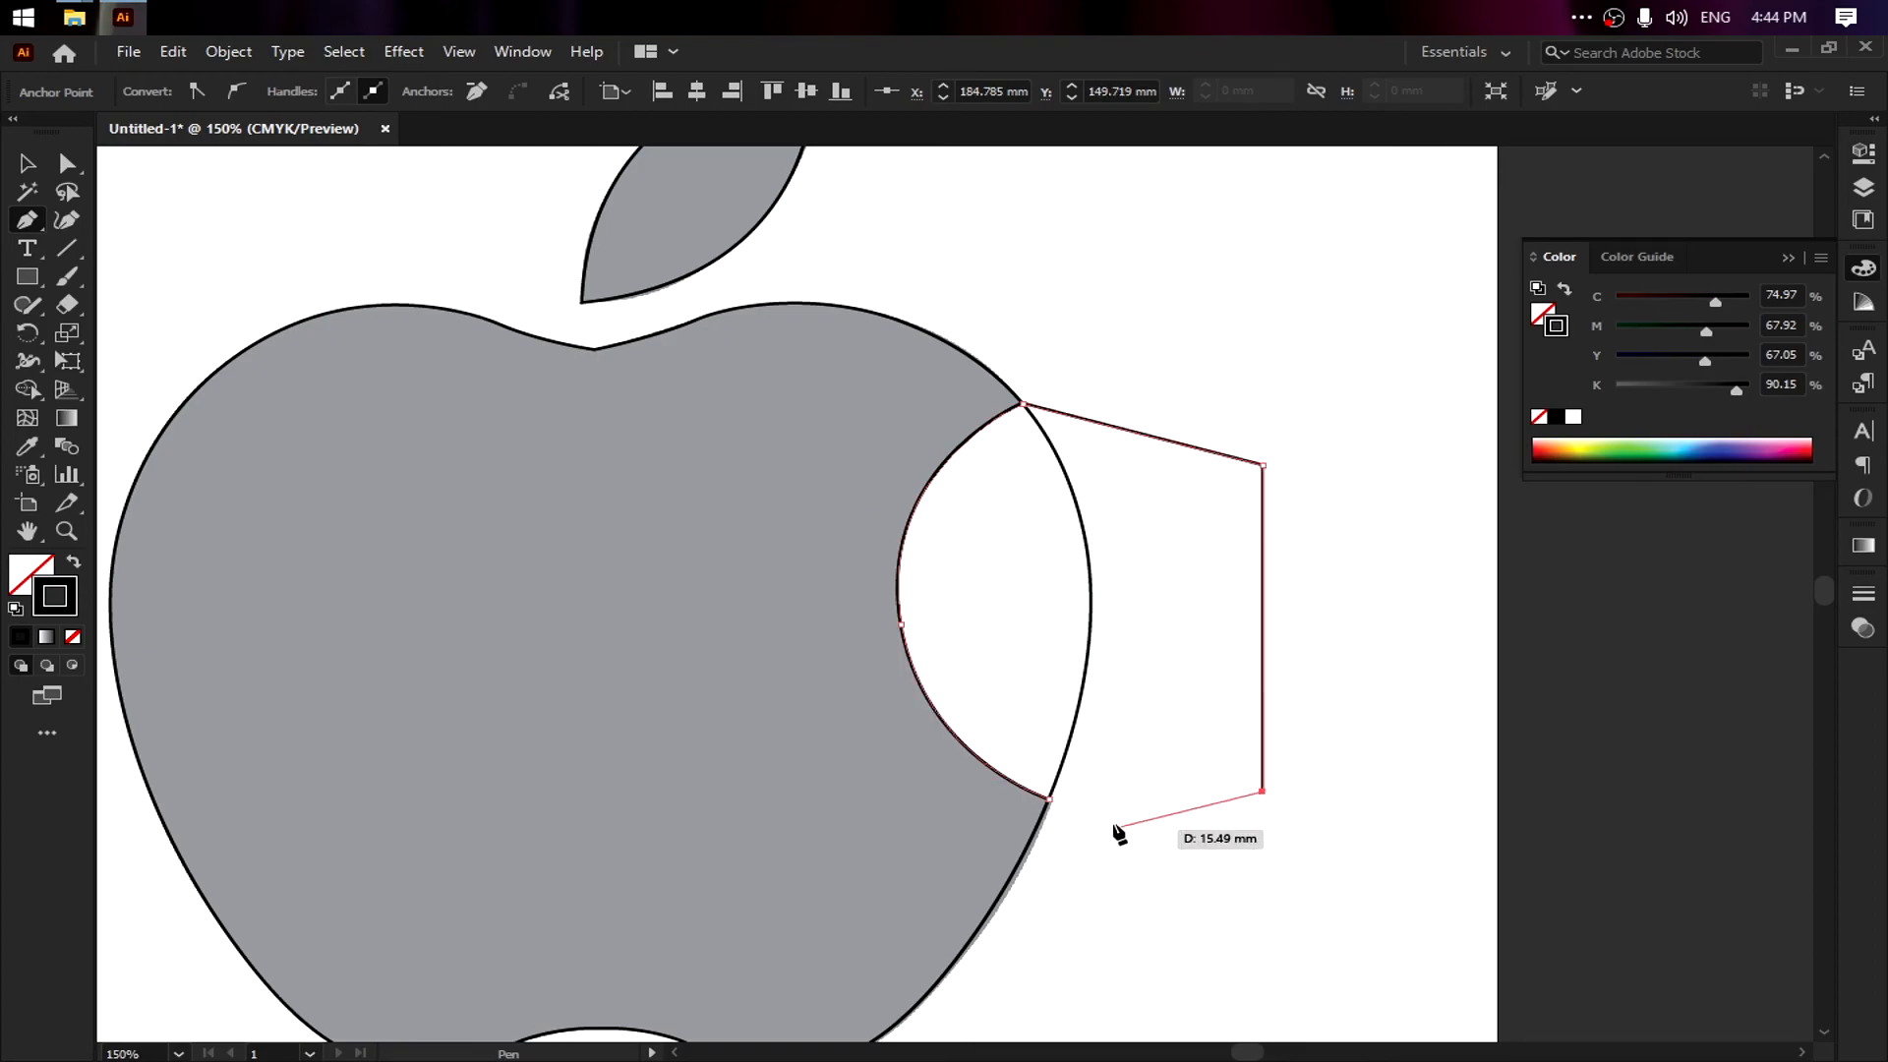
pyautogui.click(1049, 798)
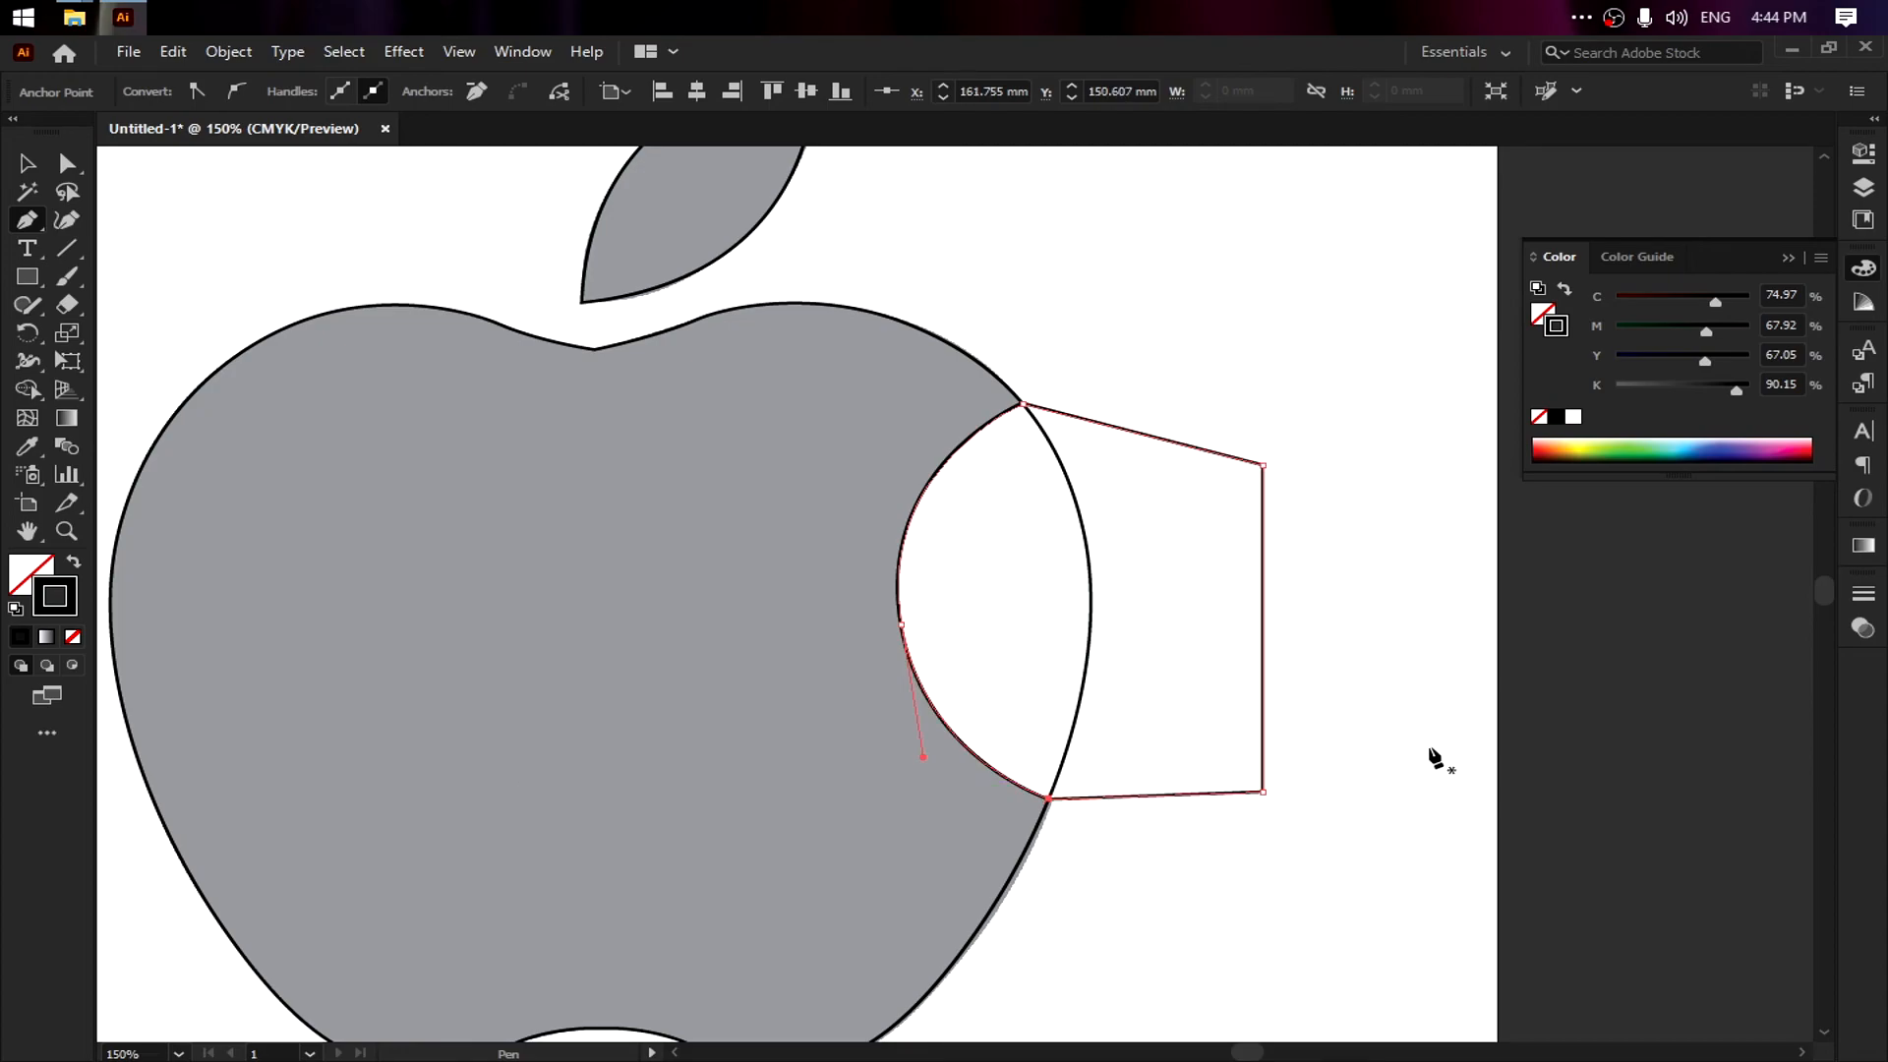
pyautogui.press('v')
pyautogui.click(1318, 668)
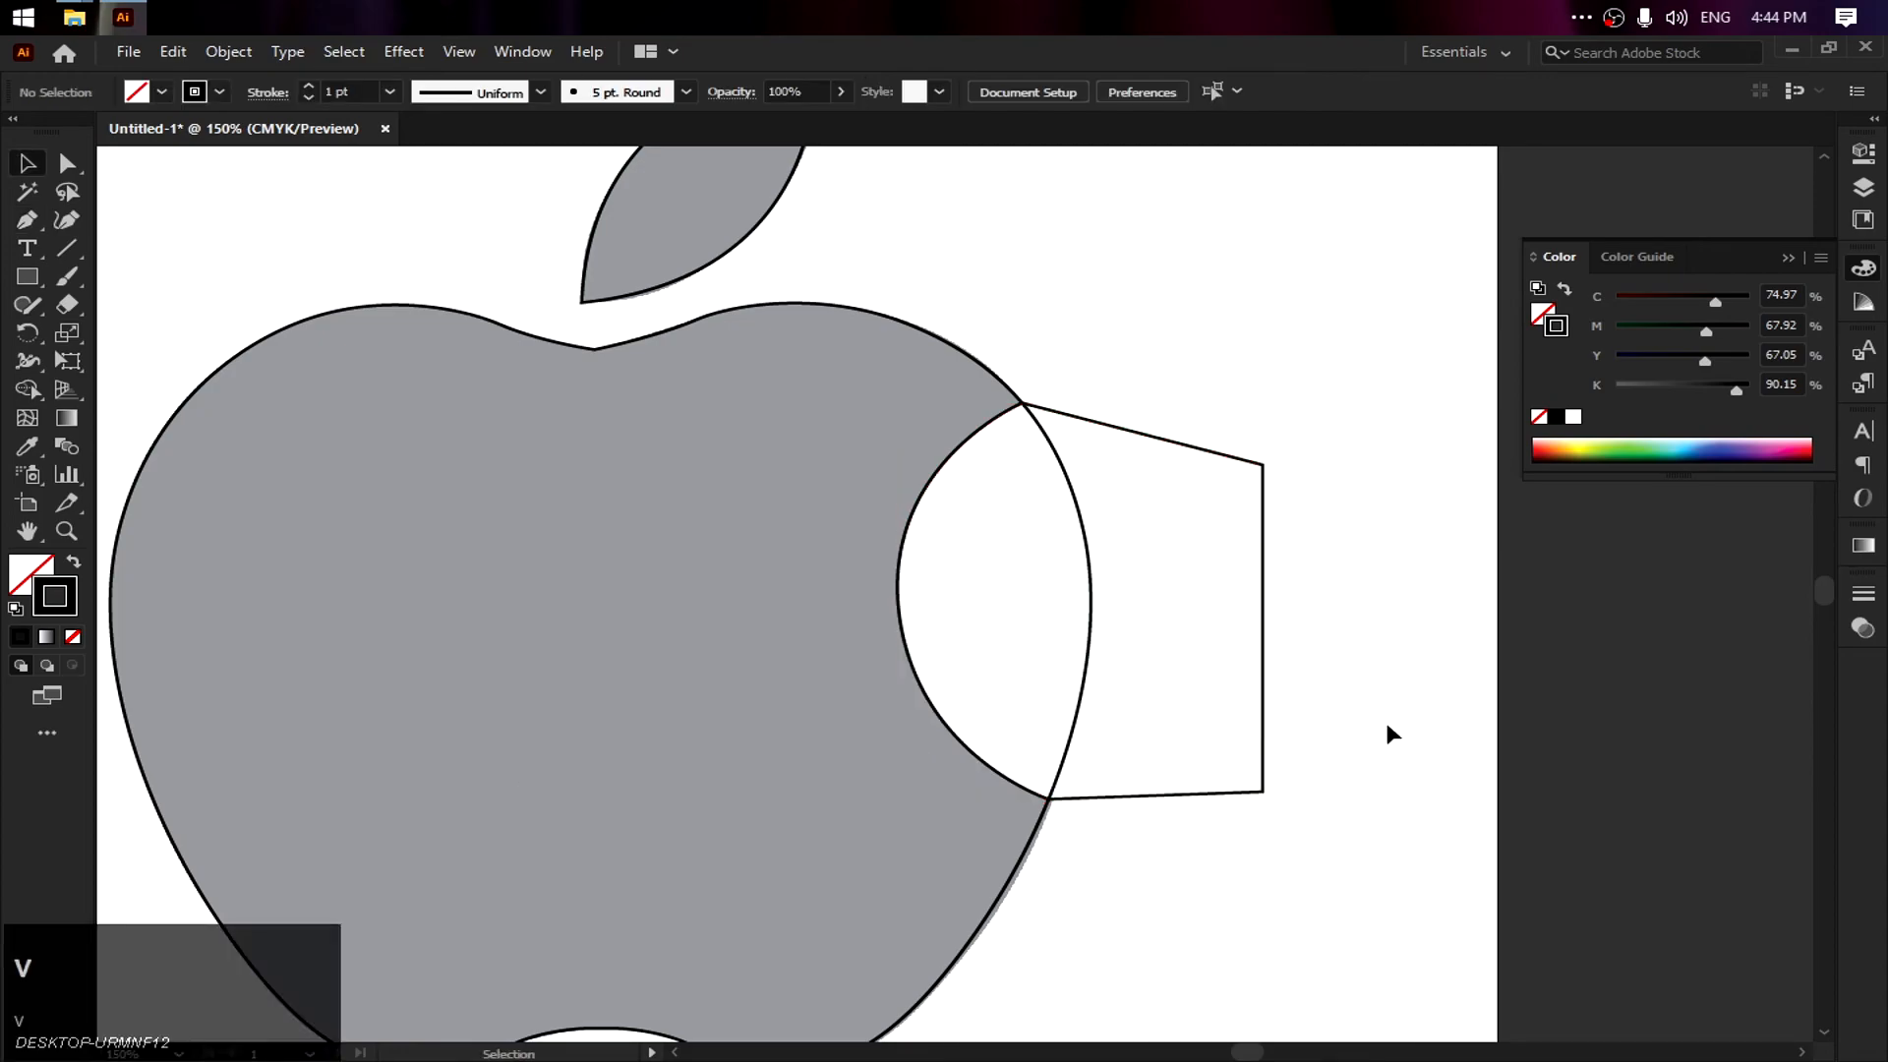
# Select the apple body and the closed bite shape together for use with the Shape Builder
pyautogui.click(1265, 639)
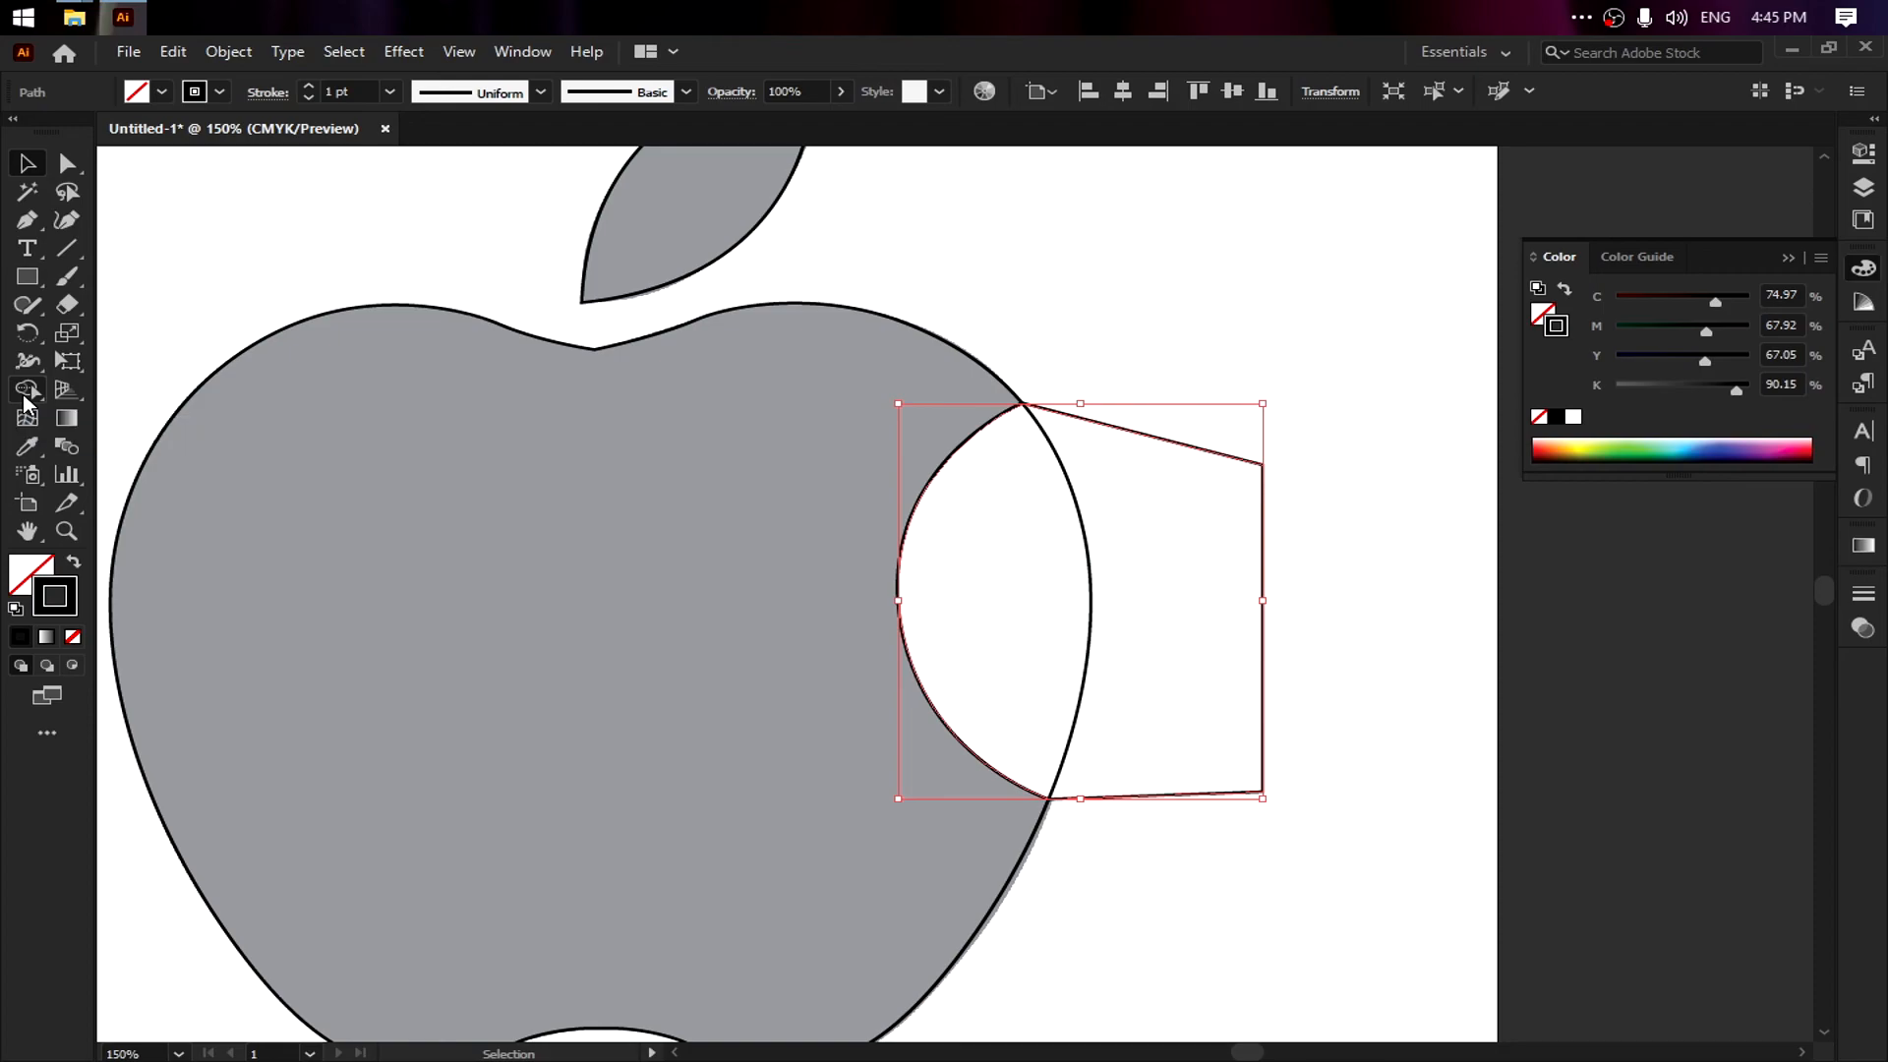
pyautogui.click(975, 360)
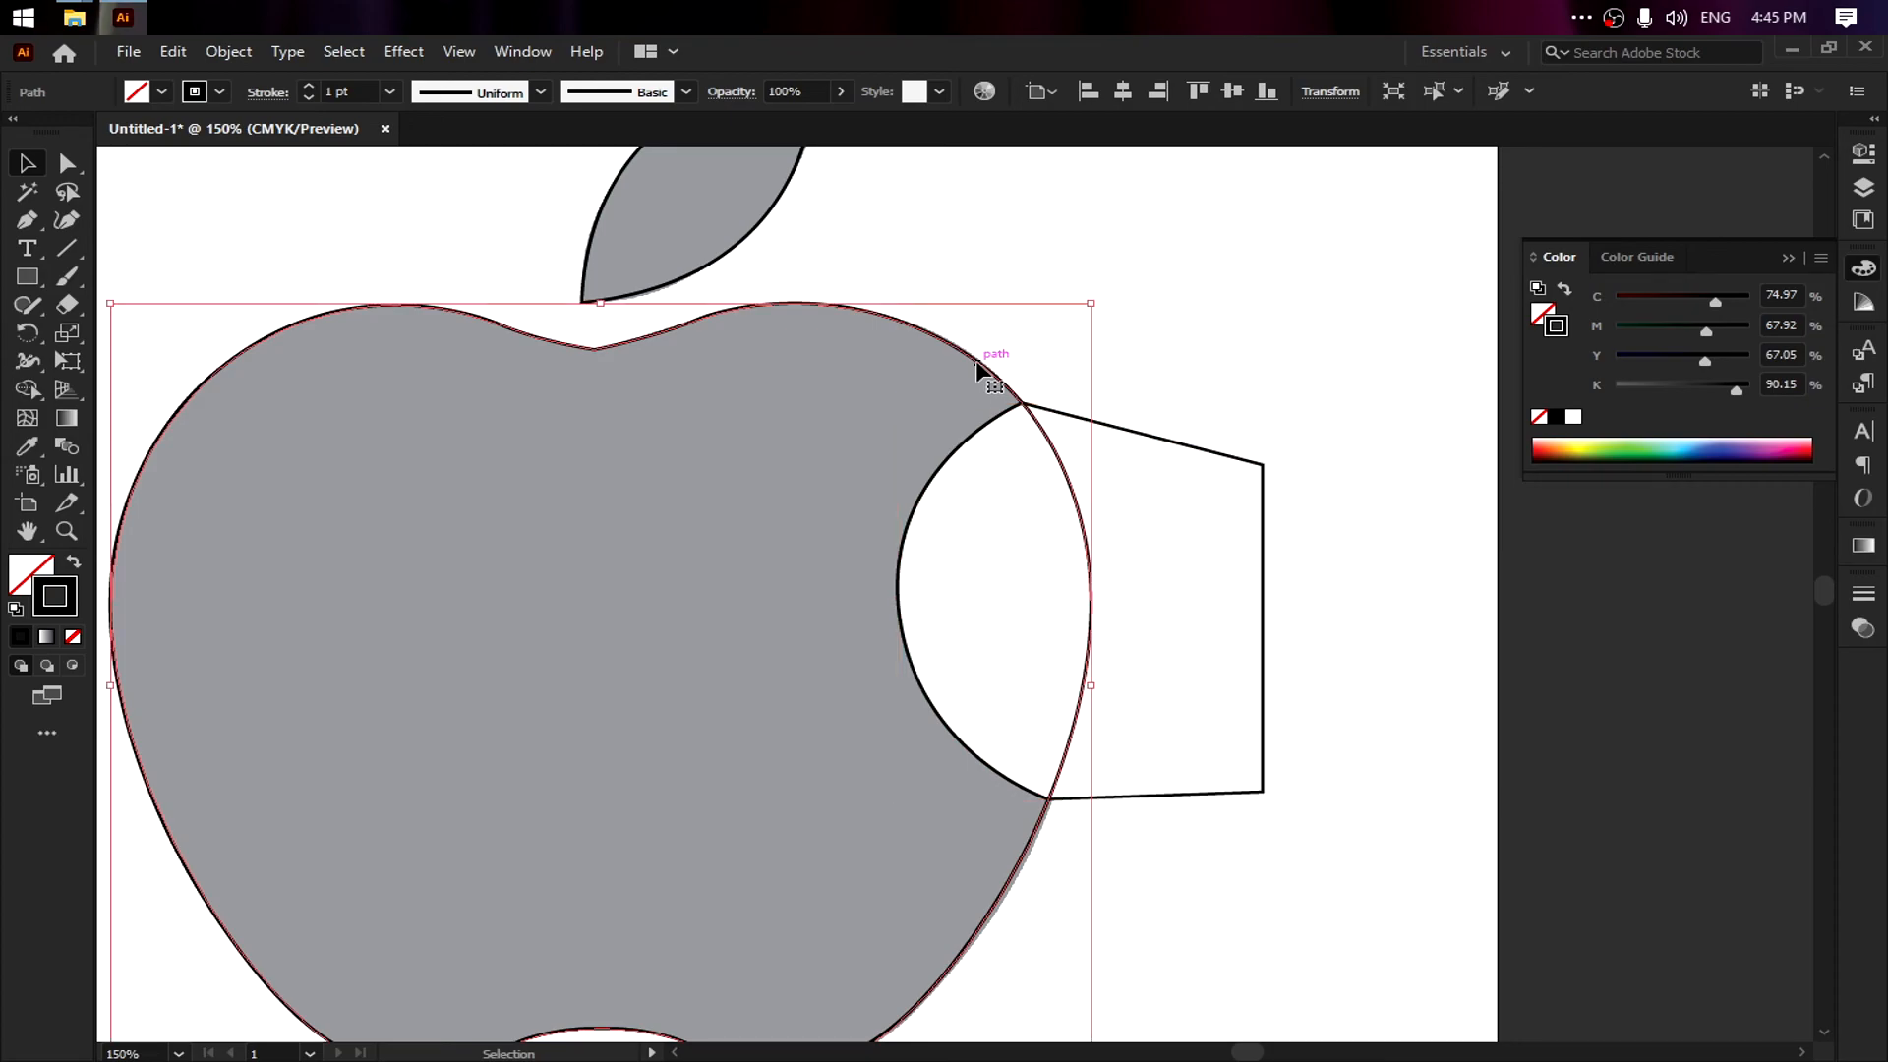
pyautogui.keyDown('shift'); pyautogui.click(1193, 447); pyautogui.keyUp('shift')
pyautogui.keyDown('shift'); pyautogui.click(1193, 447); pyautogui.keyUp('shift')
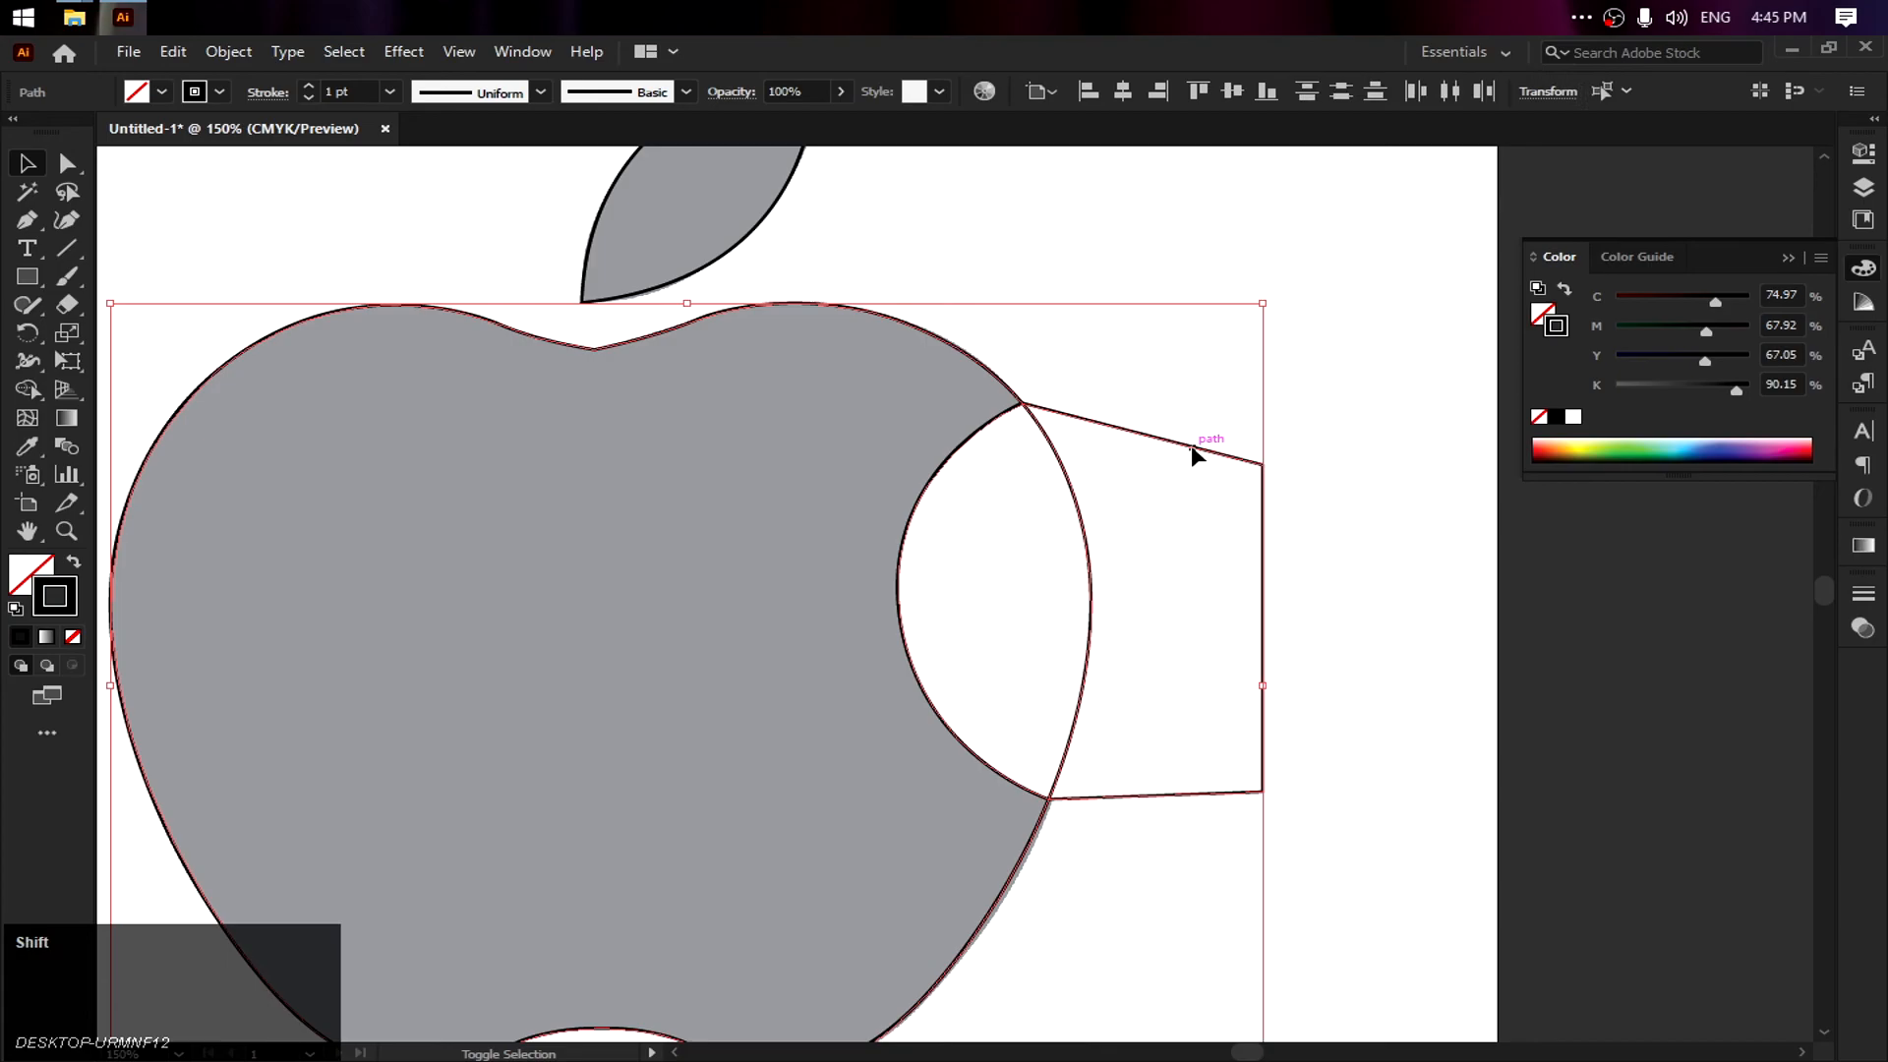
pyautogui.click(25, 391)
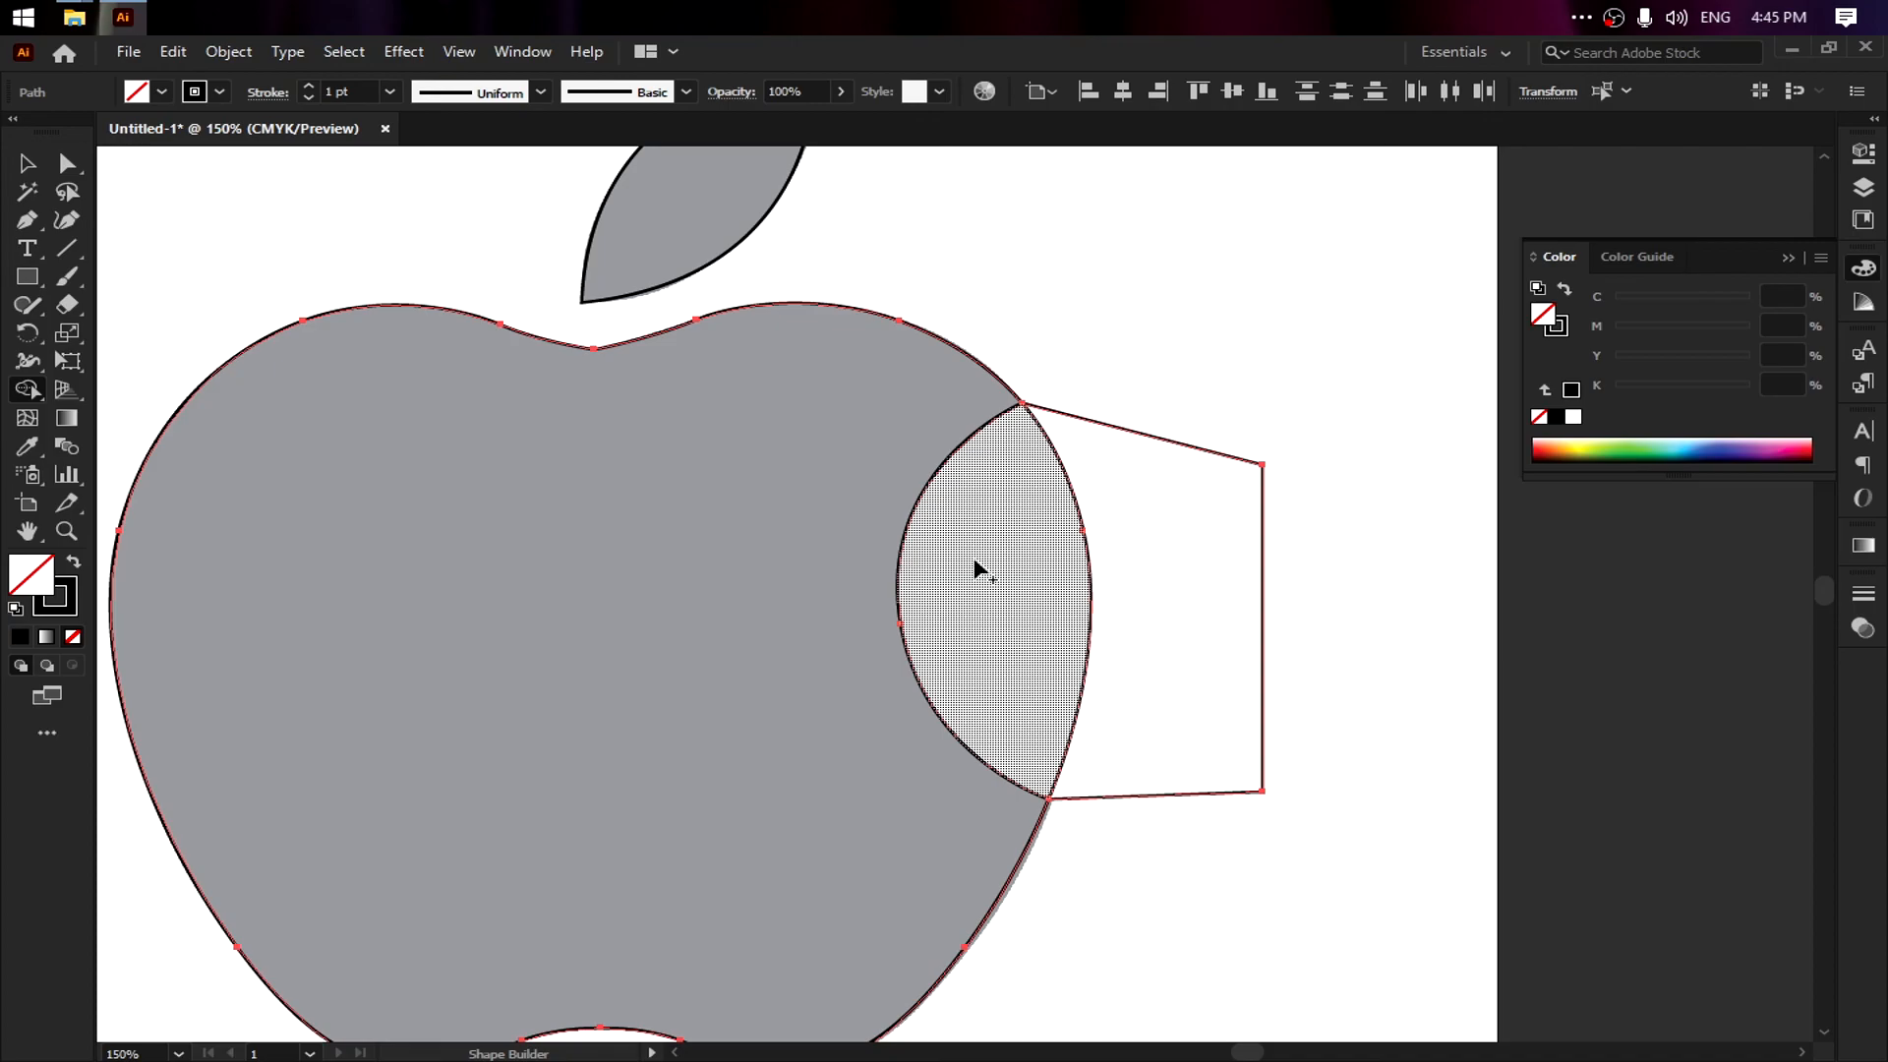
pyautogui.keyDown('alt'); pyautogui.click(994, 566); pyautogui.keyUp('alt')
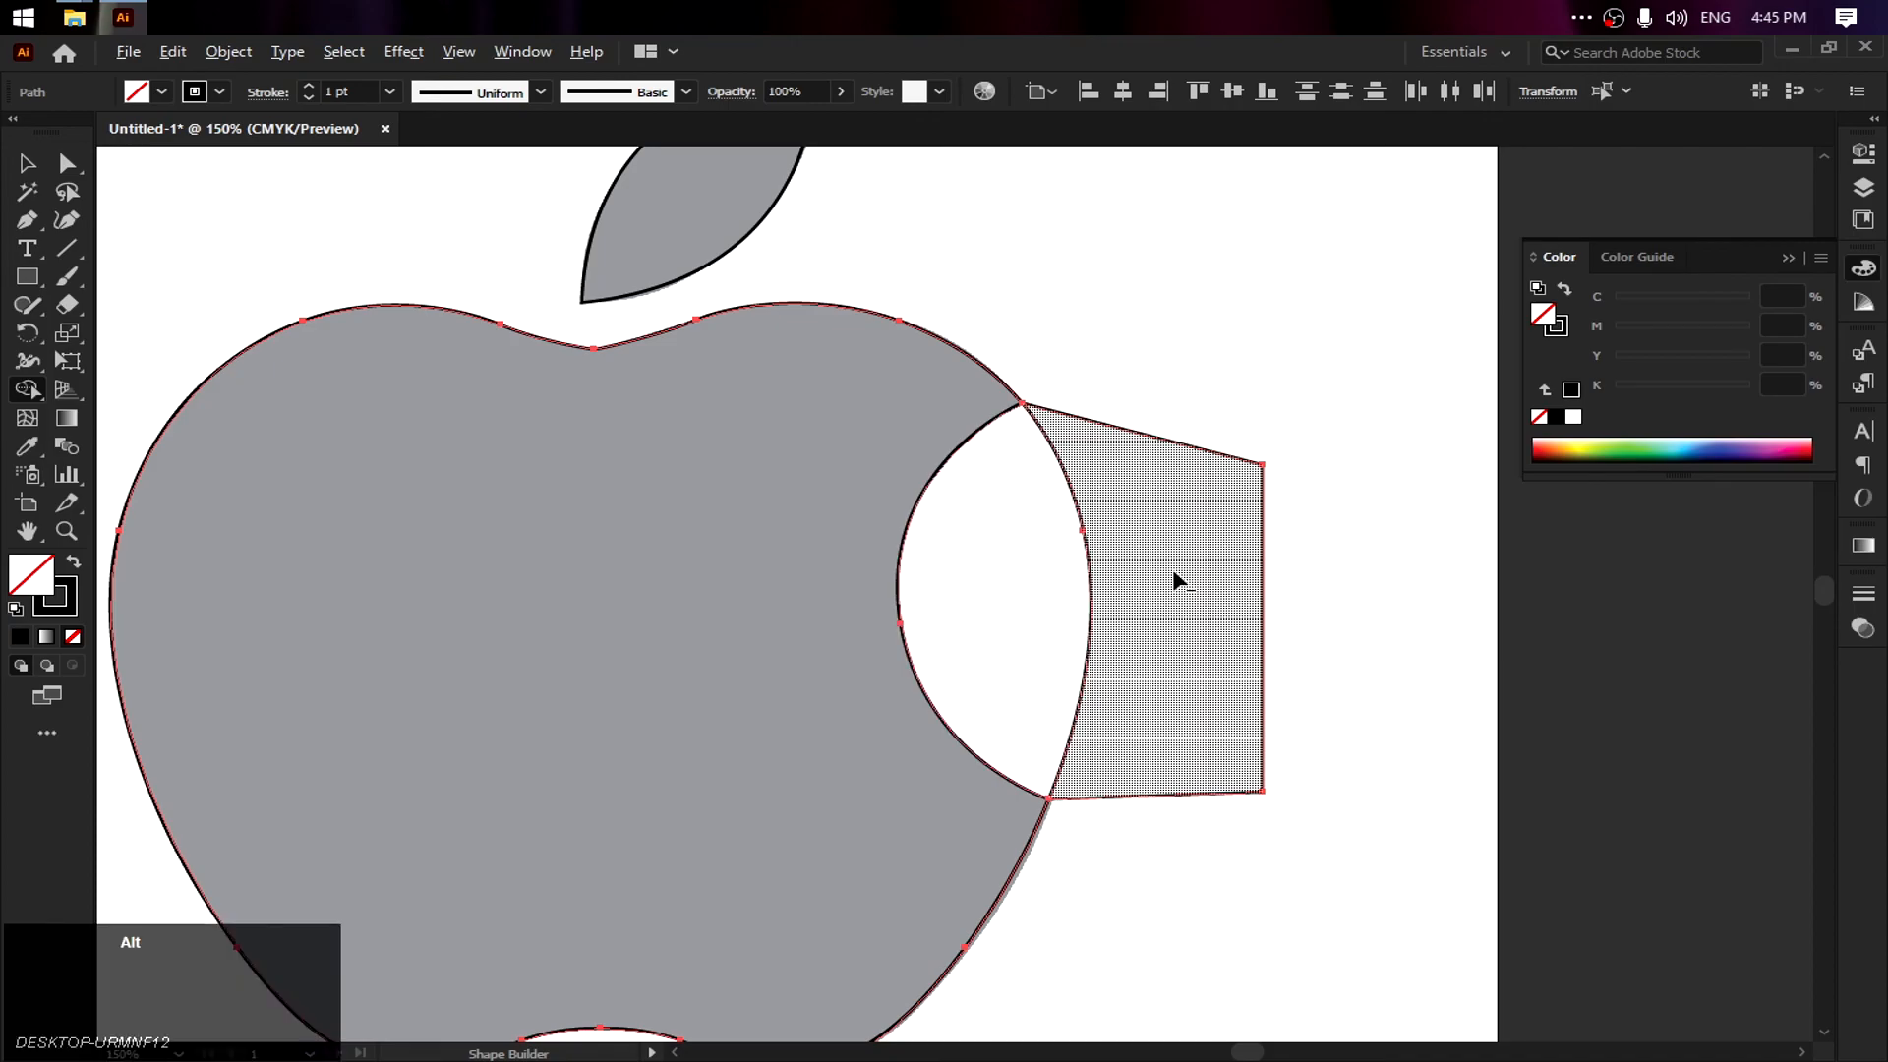
pyautogui.press('alt')
pyautogui.press('alt')
pyautogui.keyDown('alt'); pyautogui.click(1173, 580); pyautogui.keyUp('alt')
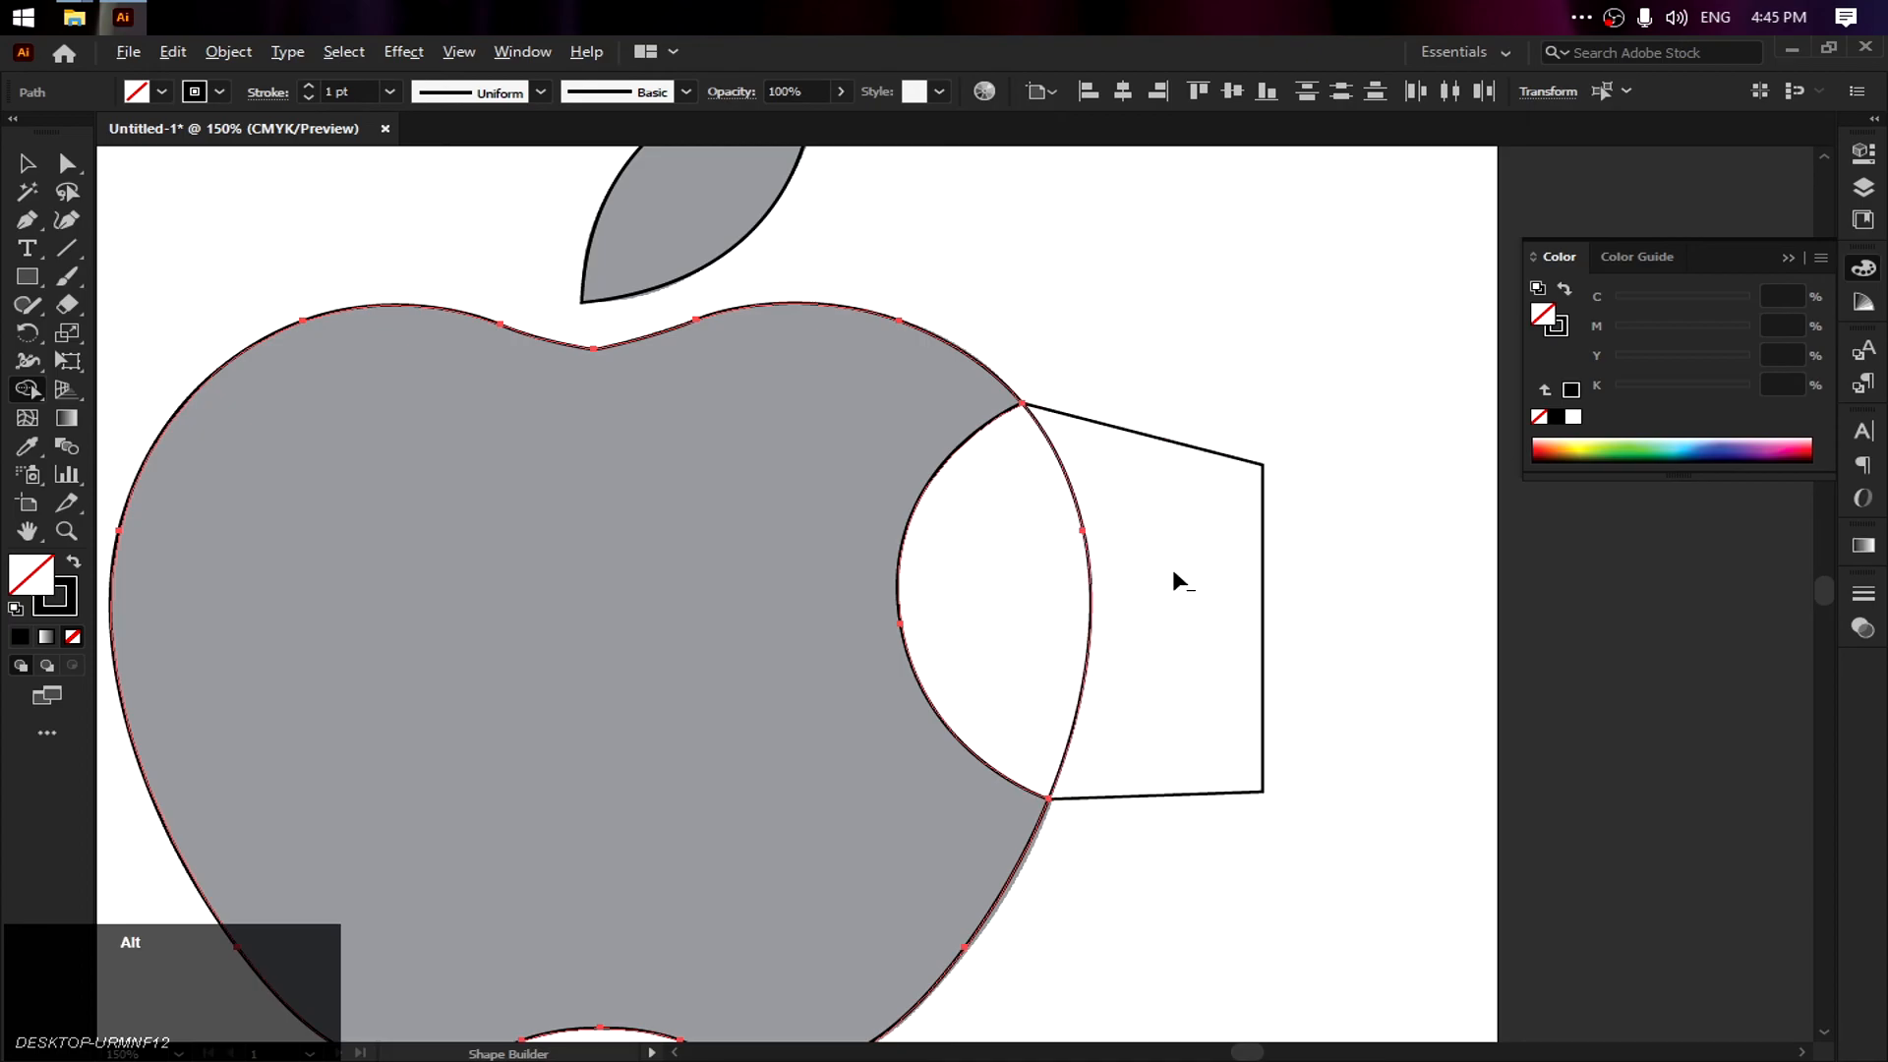
pyautogui.hotkey('ctrl', 'z')
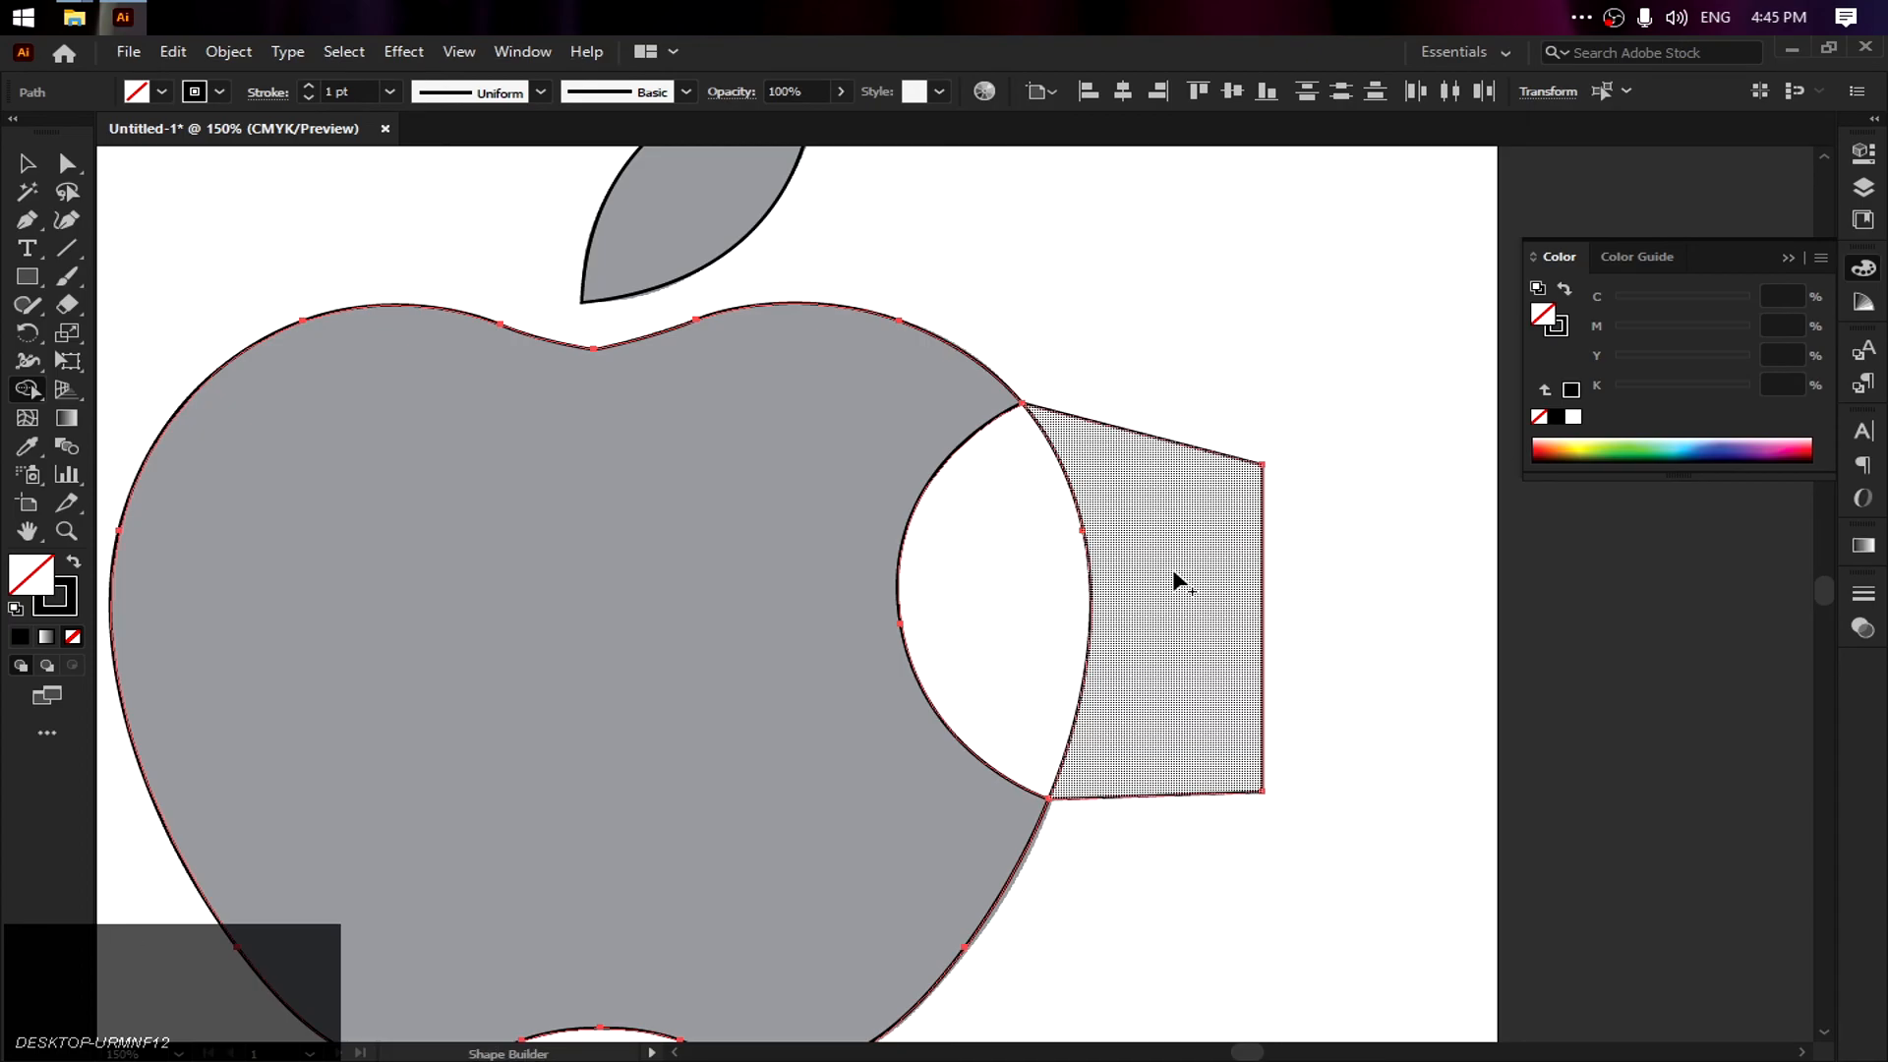
# Use Shape Builder to remove the bite shape's area outside the apple body and separate the overlapping area
pyautogui.keyDown('alt'); pyautogui.click(1174, 574); pyautogui.keyUp('alt')
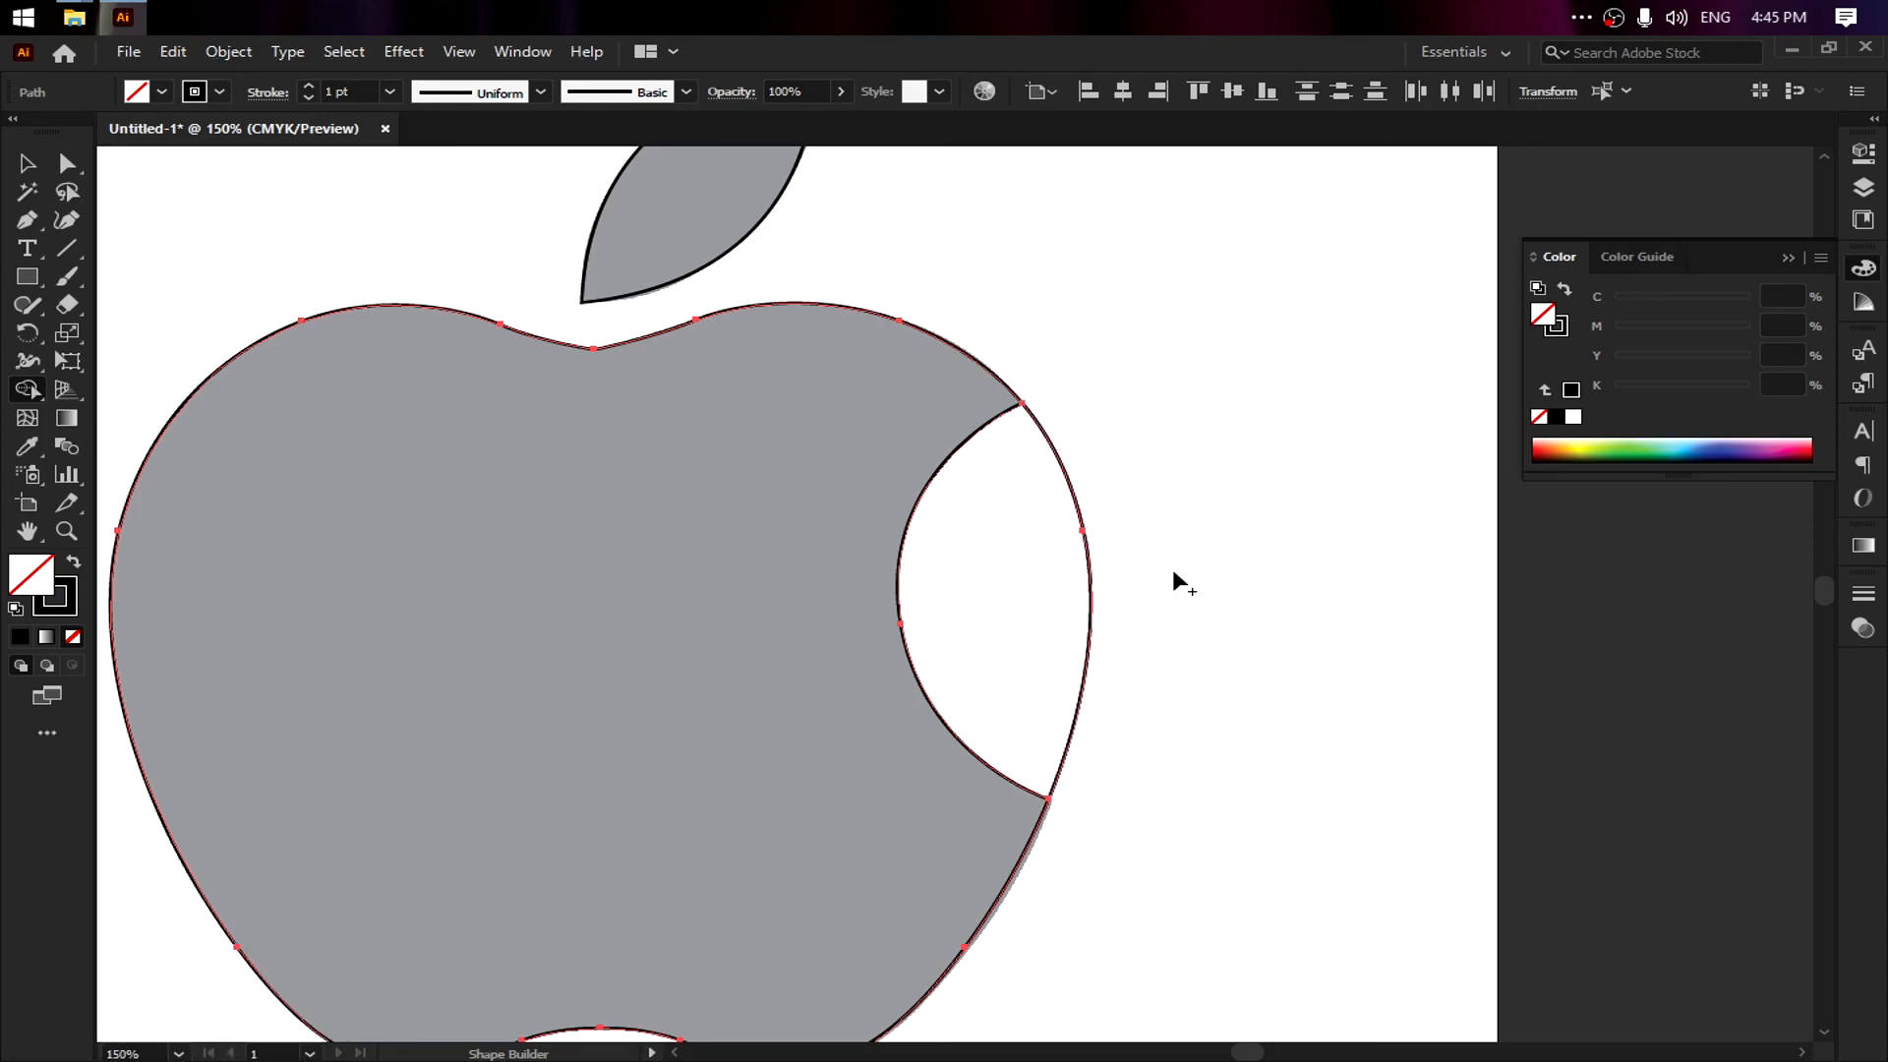
pyautogui.click(976, 596)
pyautogui.press('v')
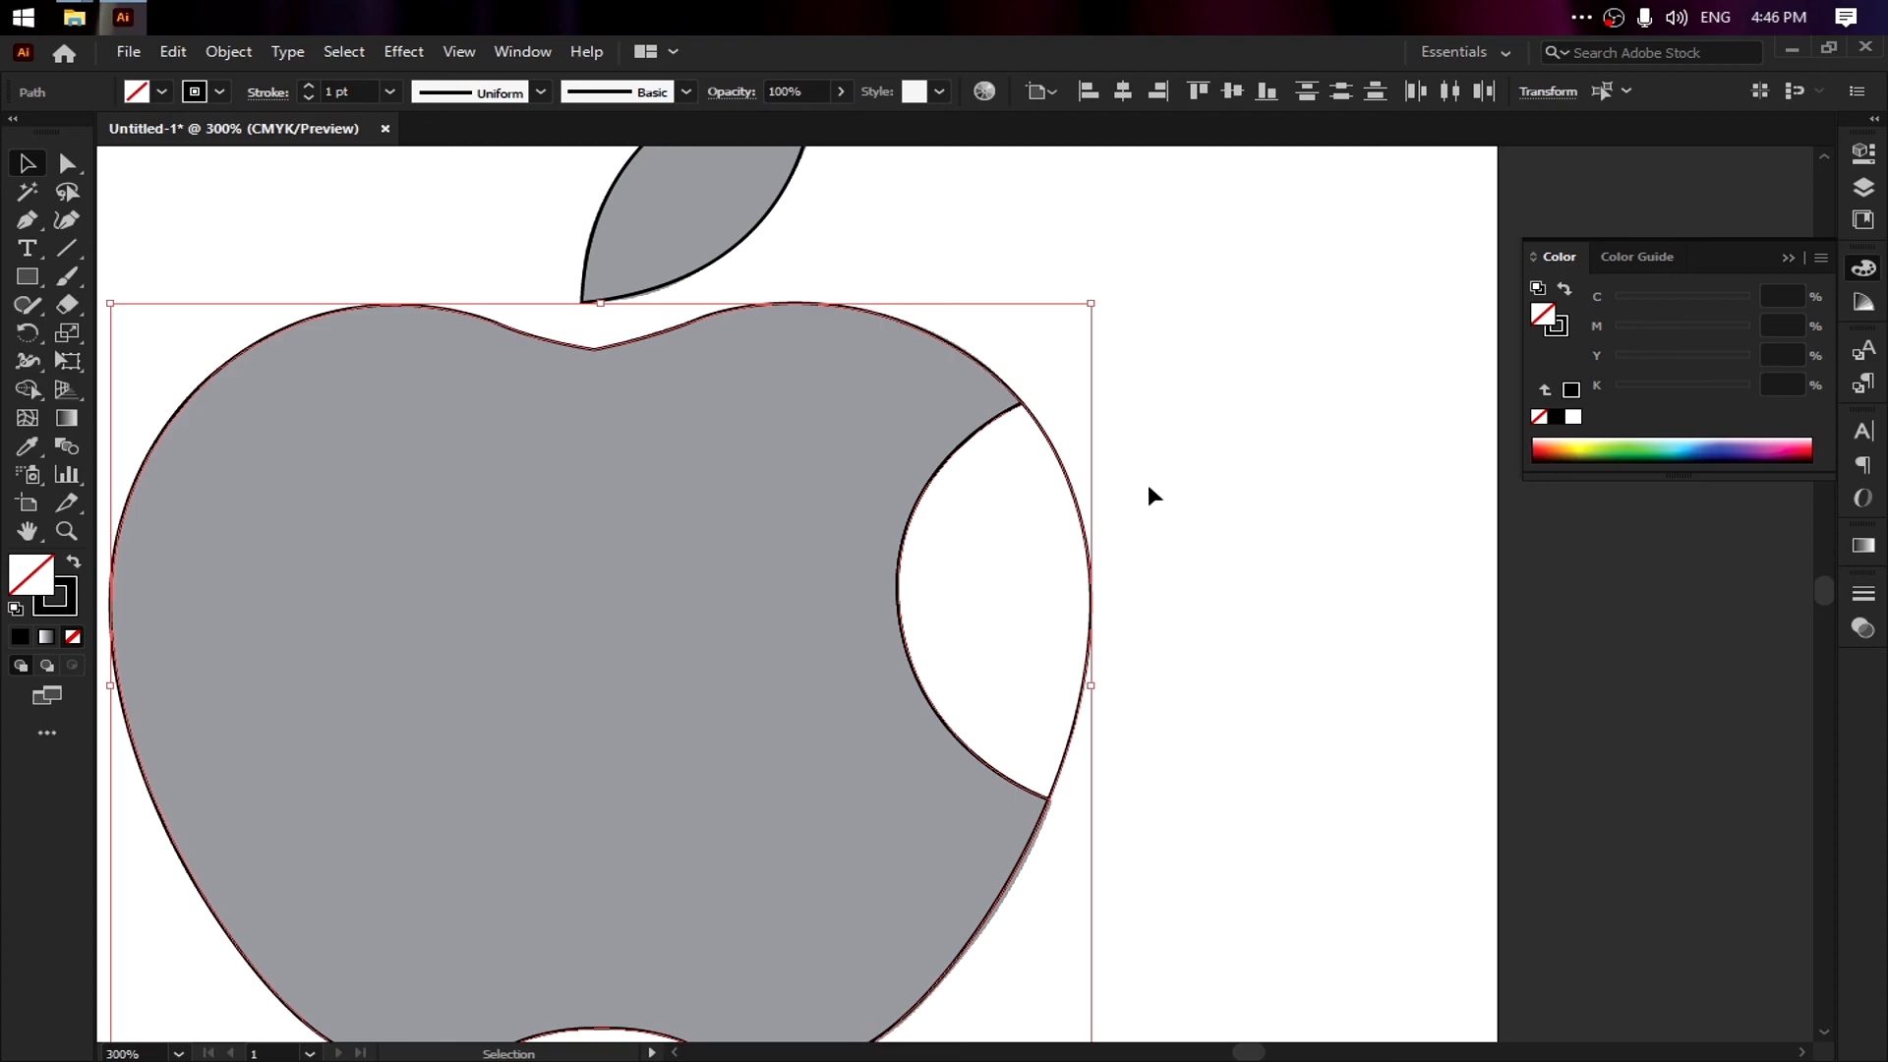
# Move the separated bite piece away from the apple body and delete it
pyautogui.scroll(2, 1145, 487)
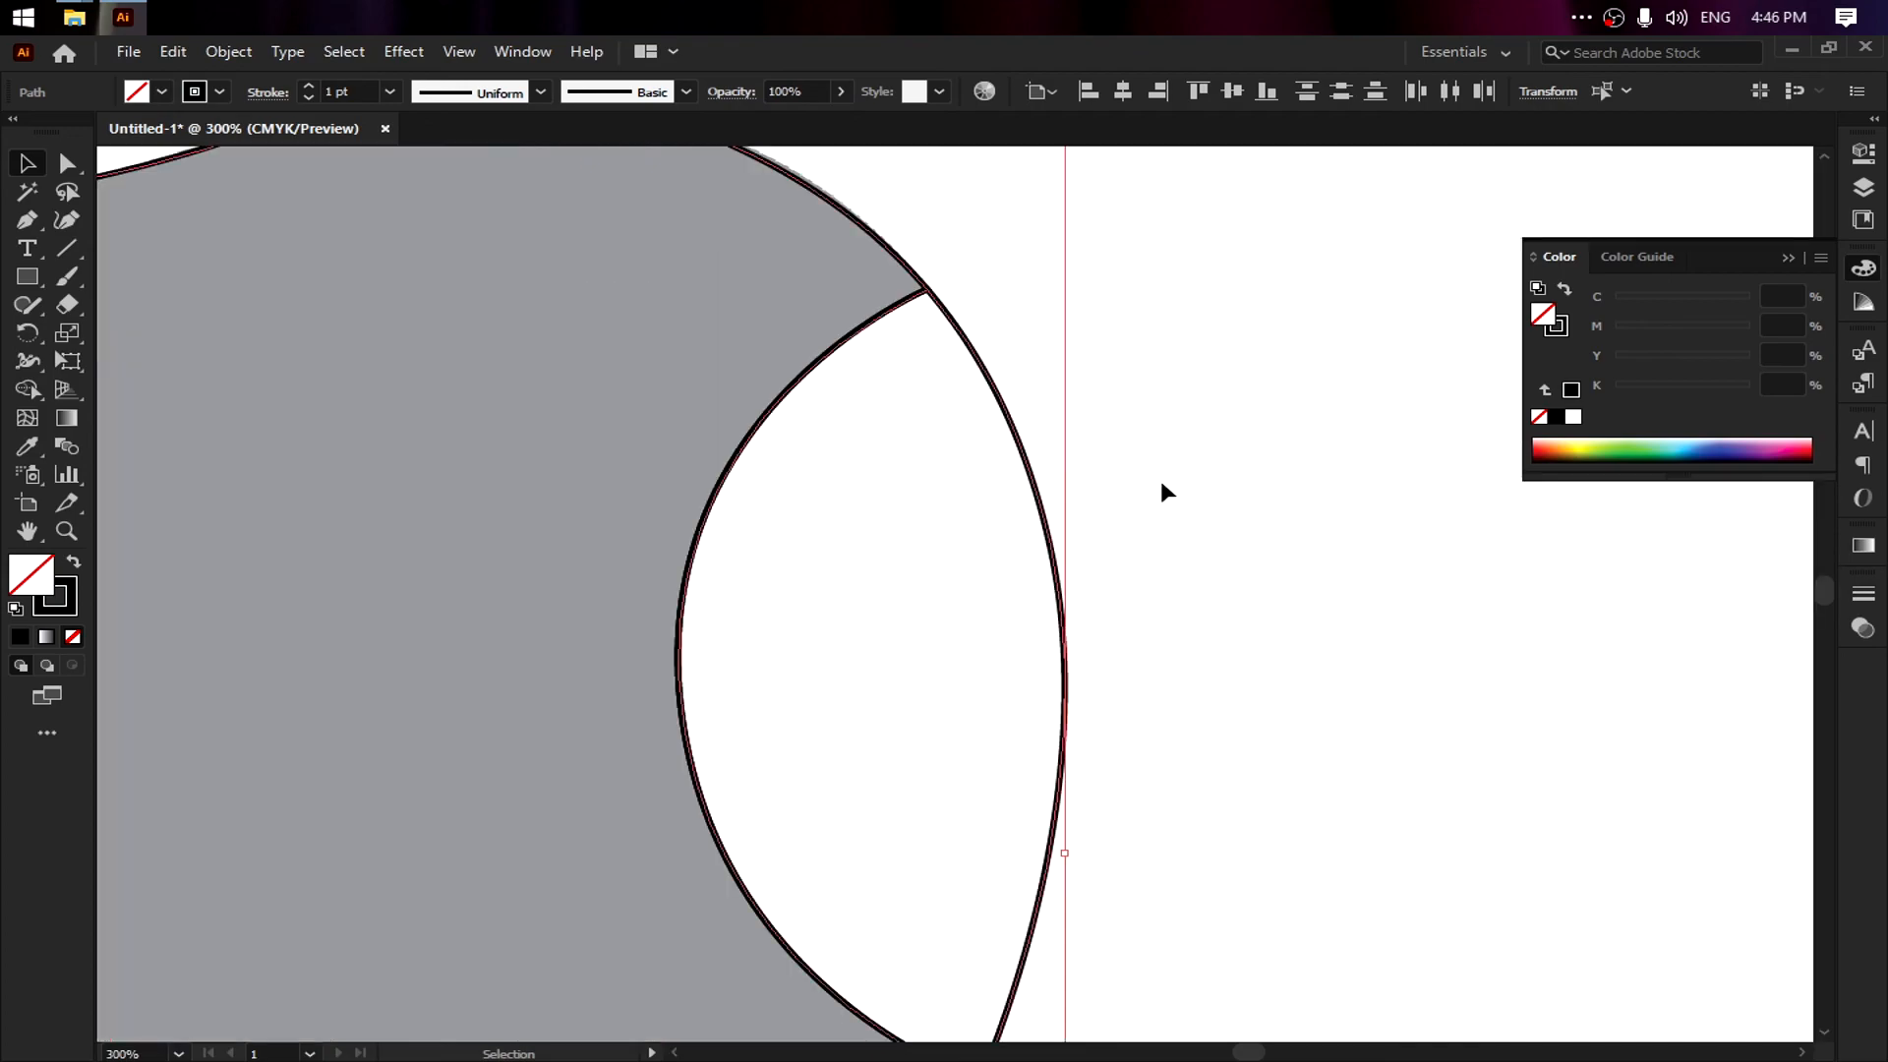
pyautogui.click(1266, 414)
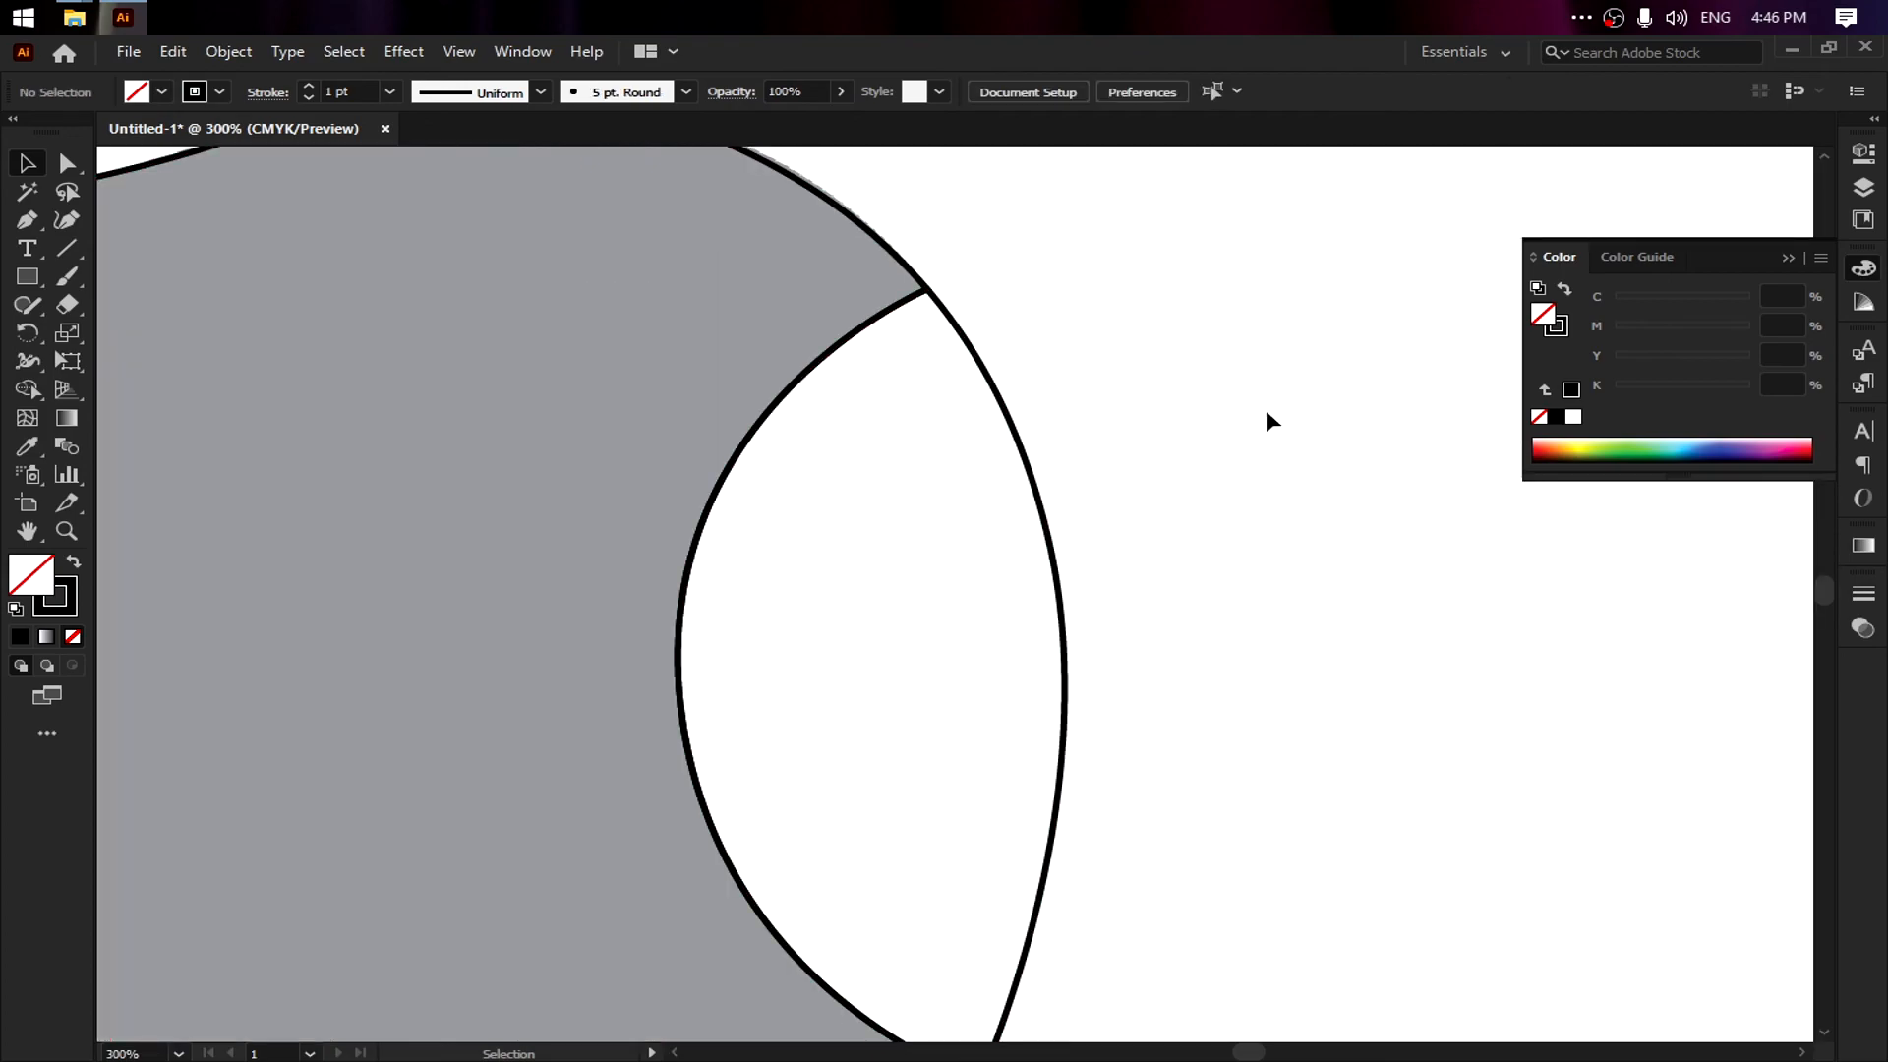
pyautogui.click(1037, 498)
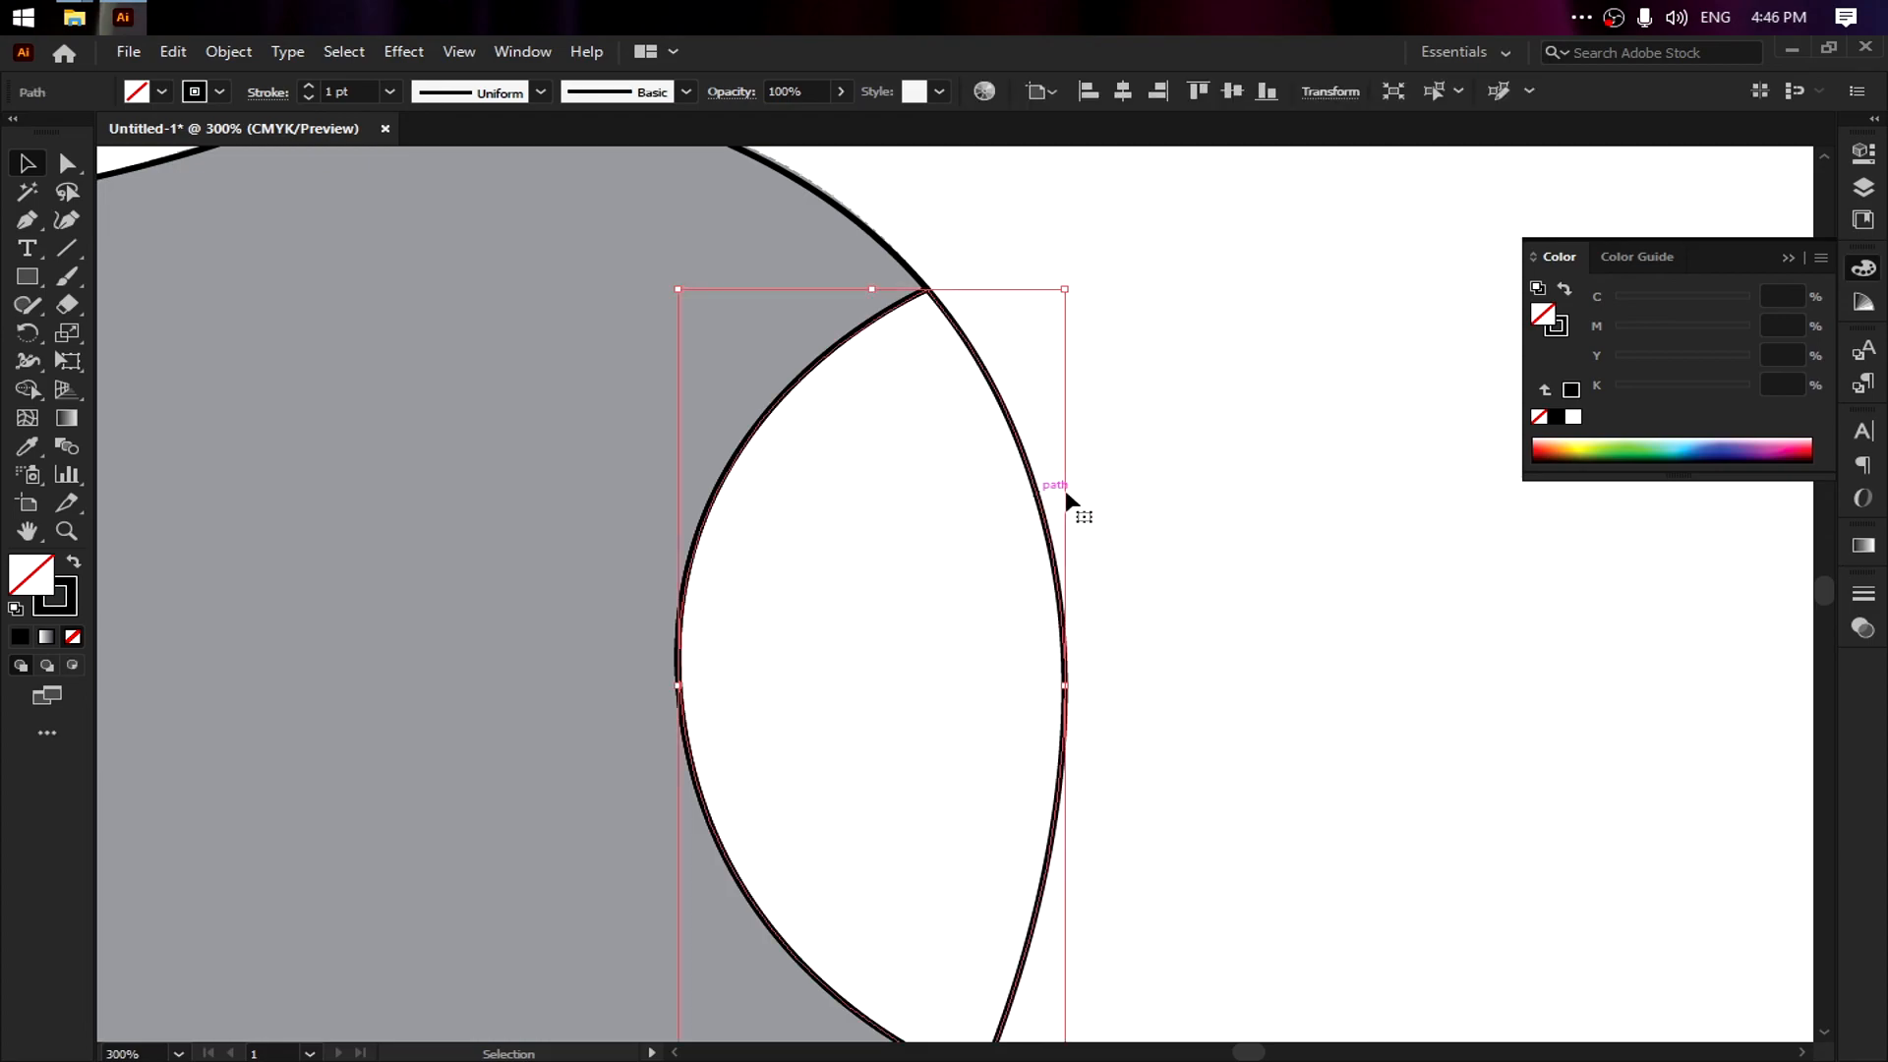
pyautogui.moveTo(1038, 491); pyautogui.dragTo(1322, 466)
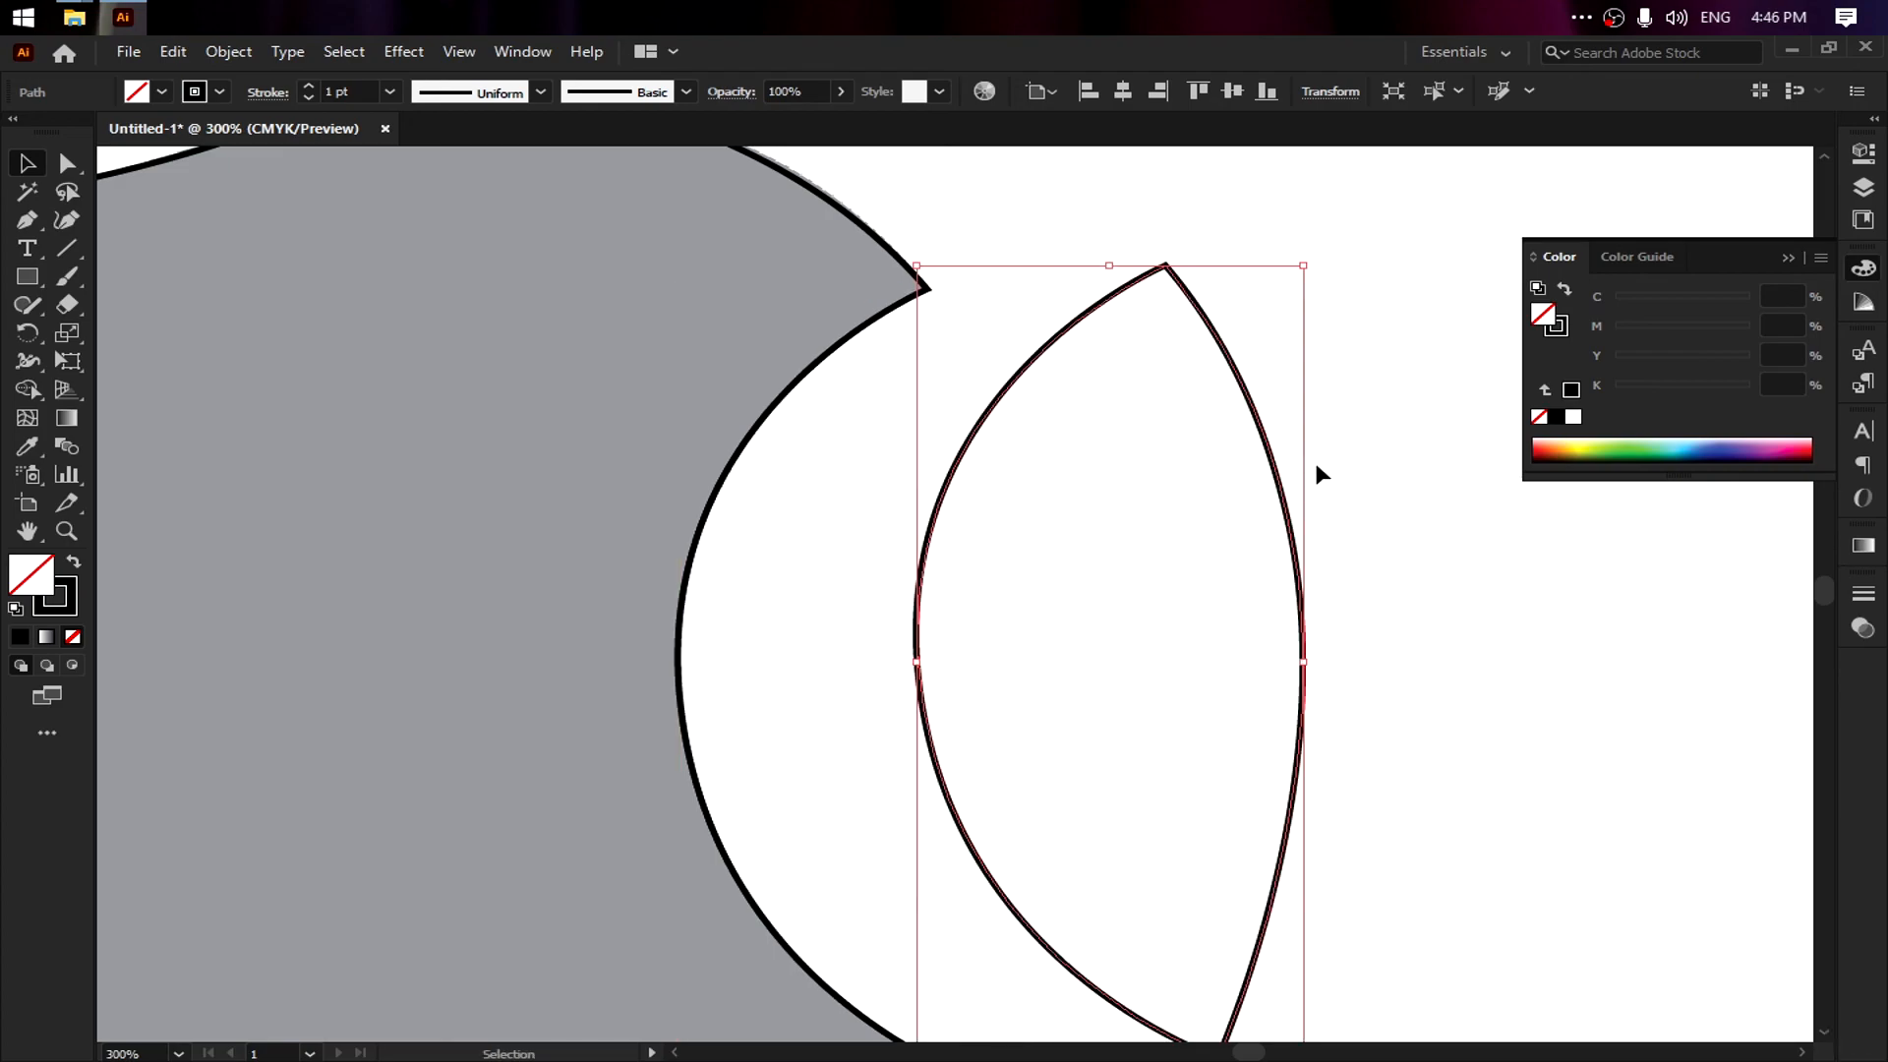
pyautogui.press('Delete')
pyautogui.hotkey('ctrl', '0')
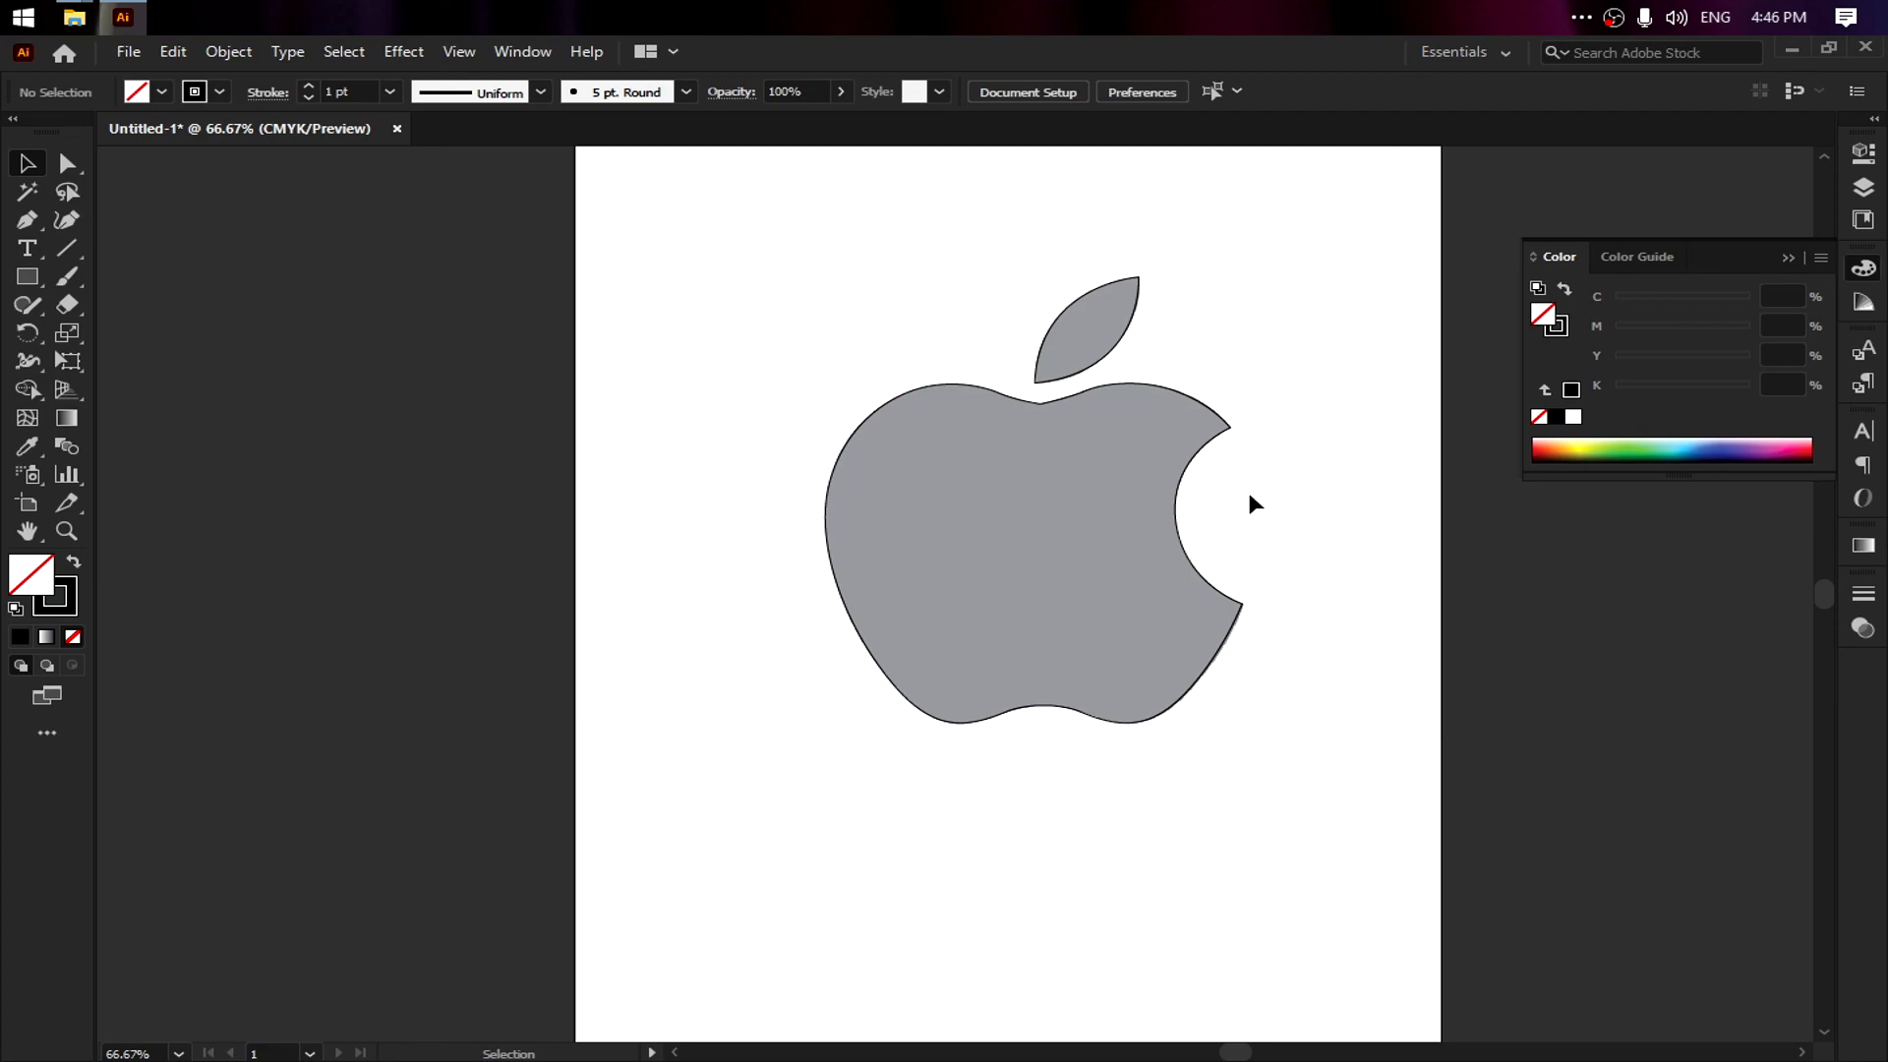
# Fill the apple body and the leaf with solid black, and deselect them
pyautogui.click(1192, 400)
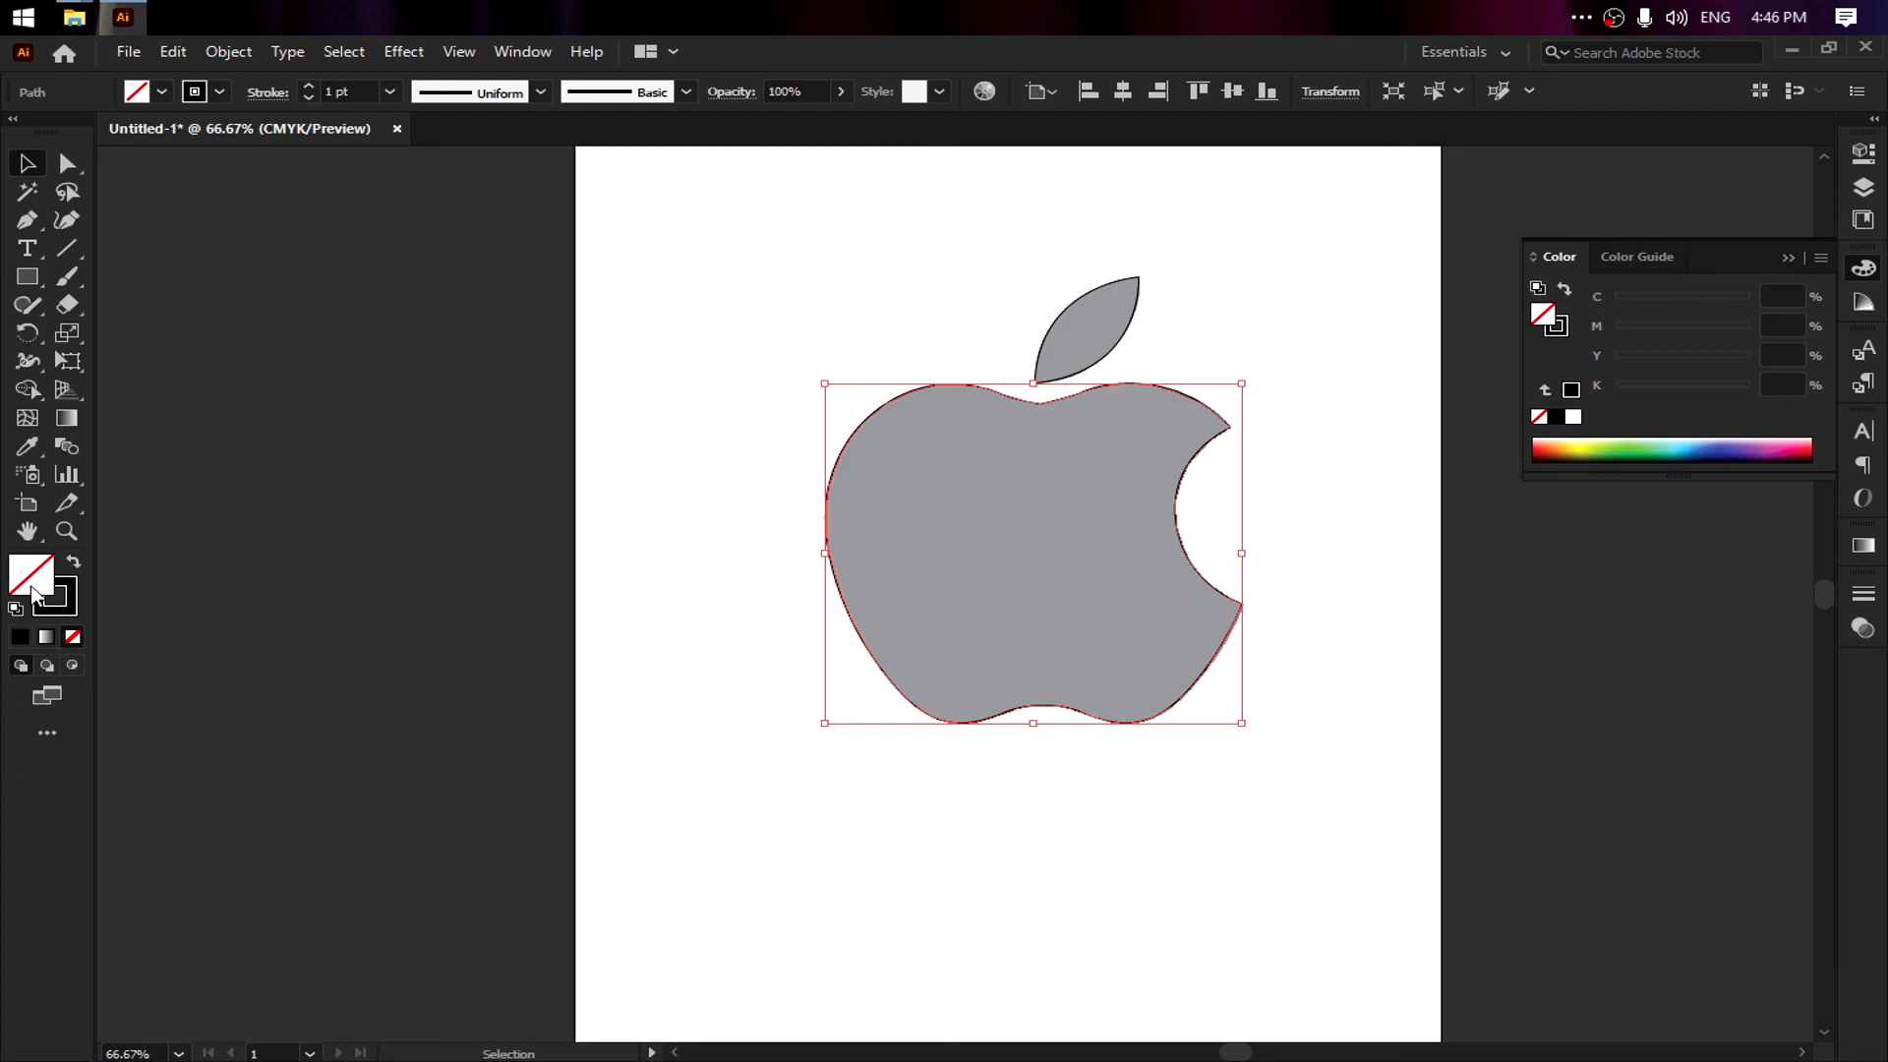
pyautogui.click(20, 634)
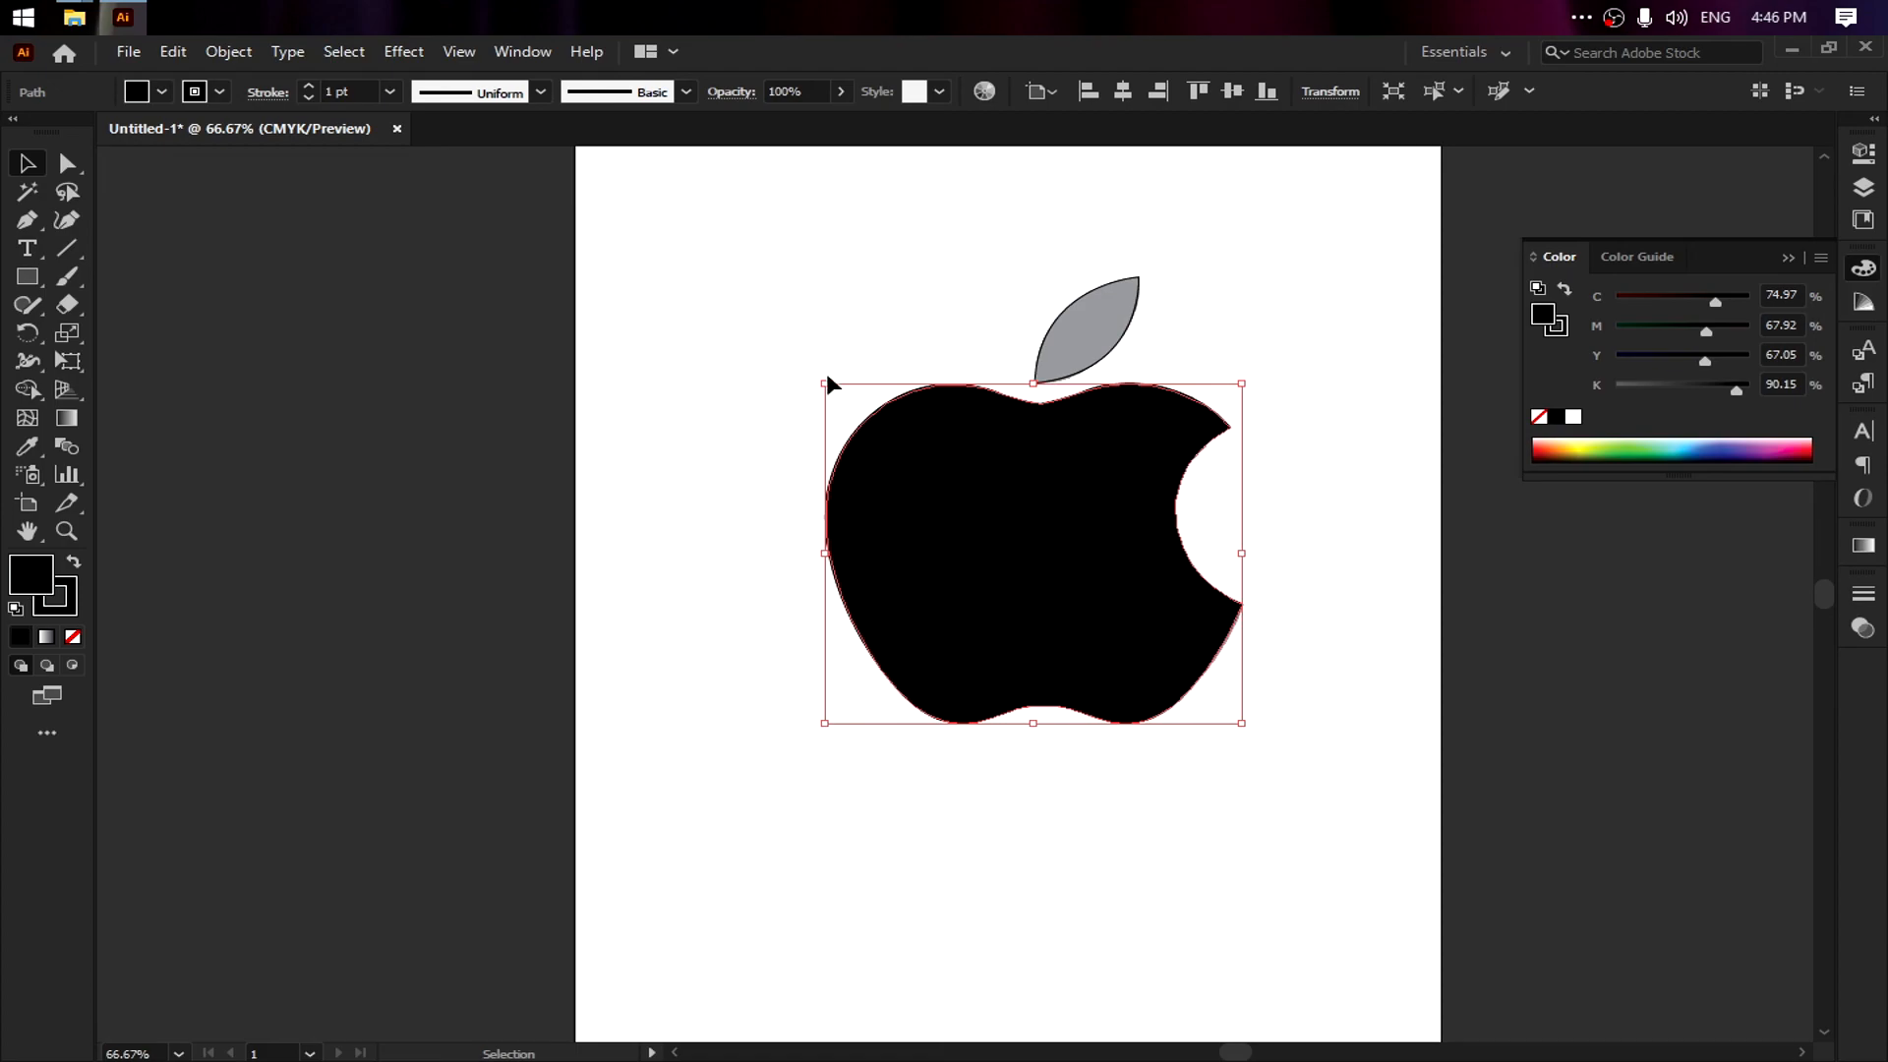
pyautogui.click(1240, 279)
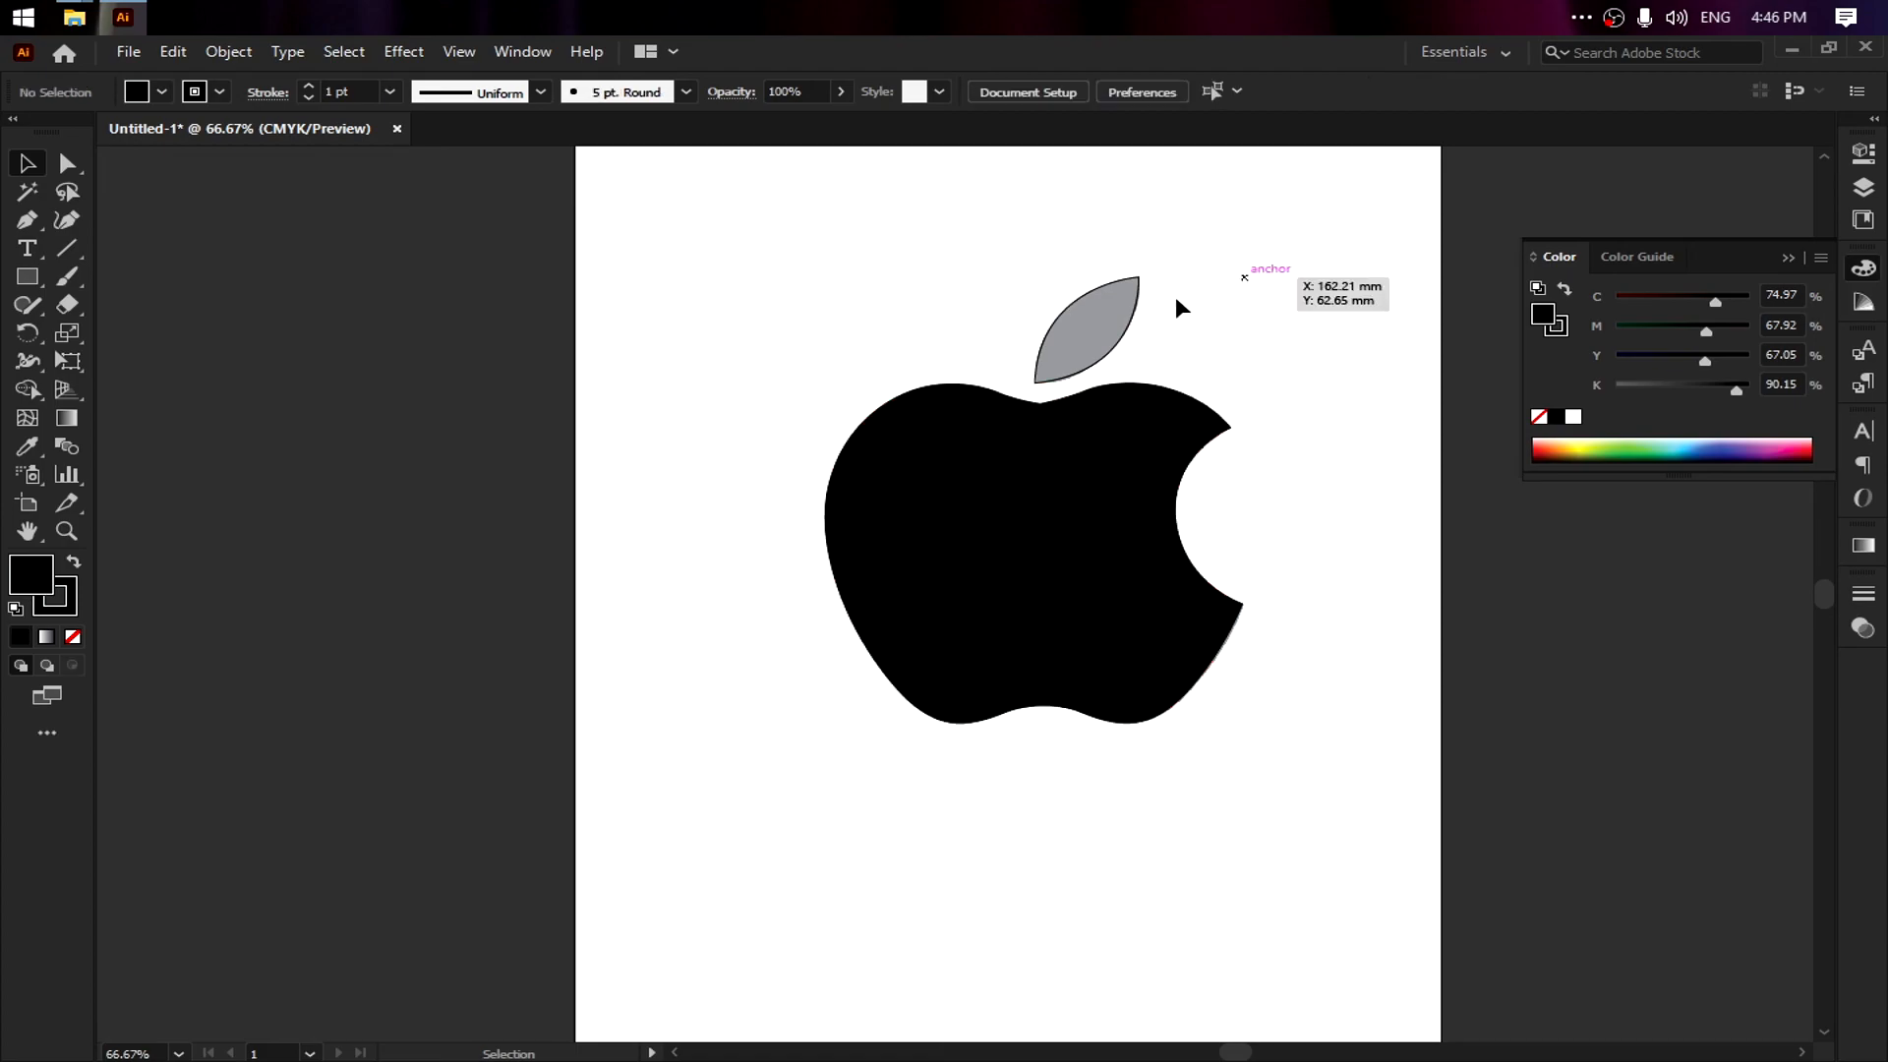
pyautogui.click(1129, 323)
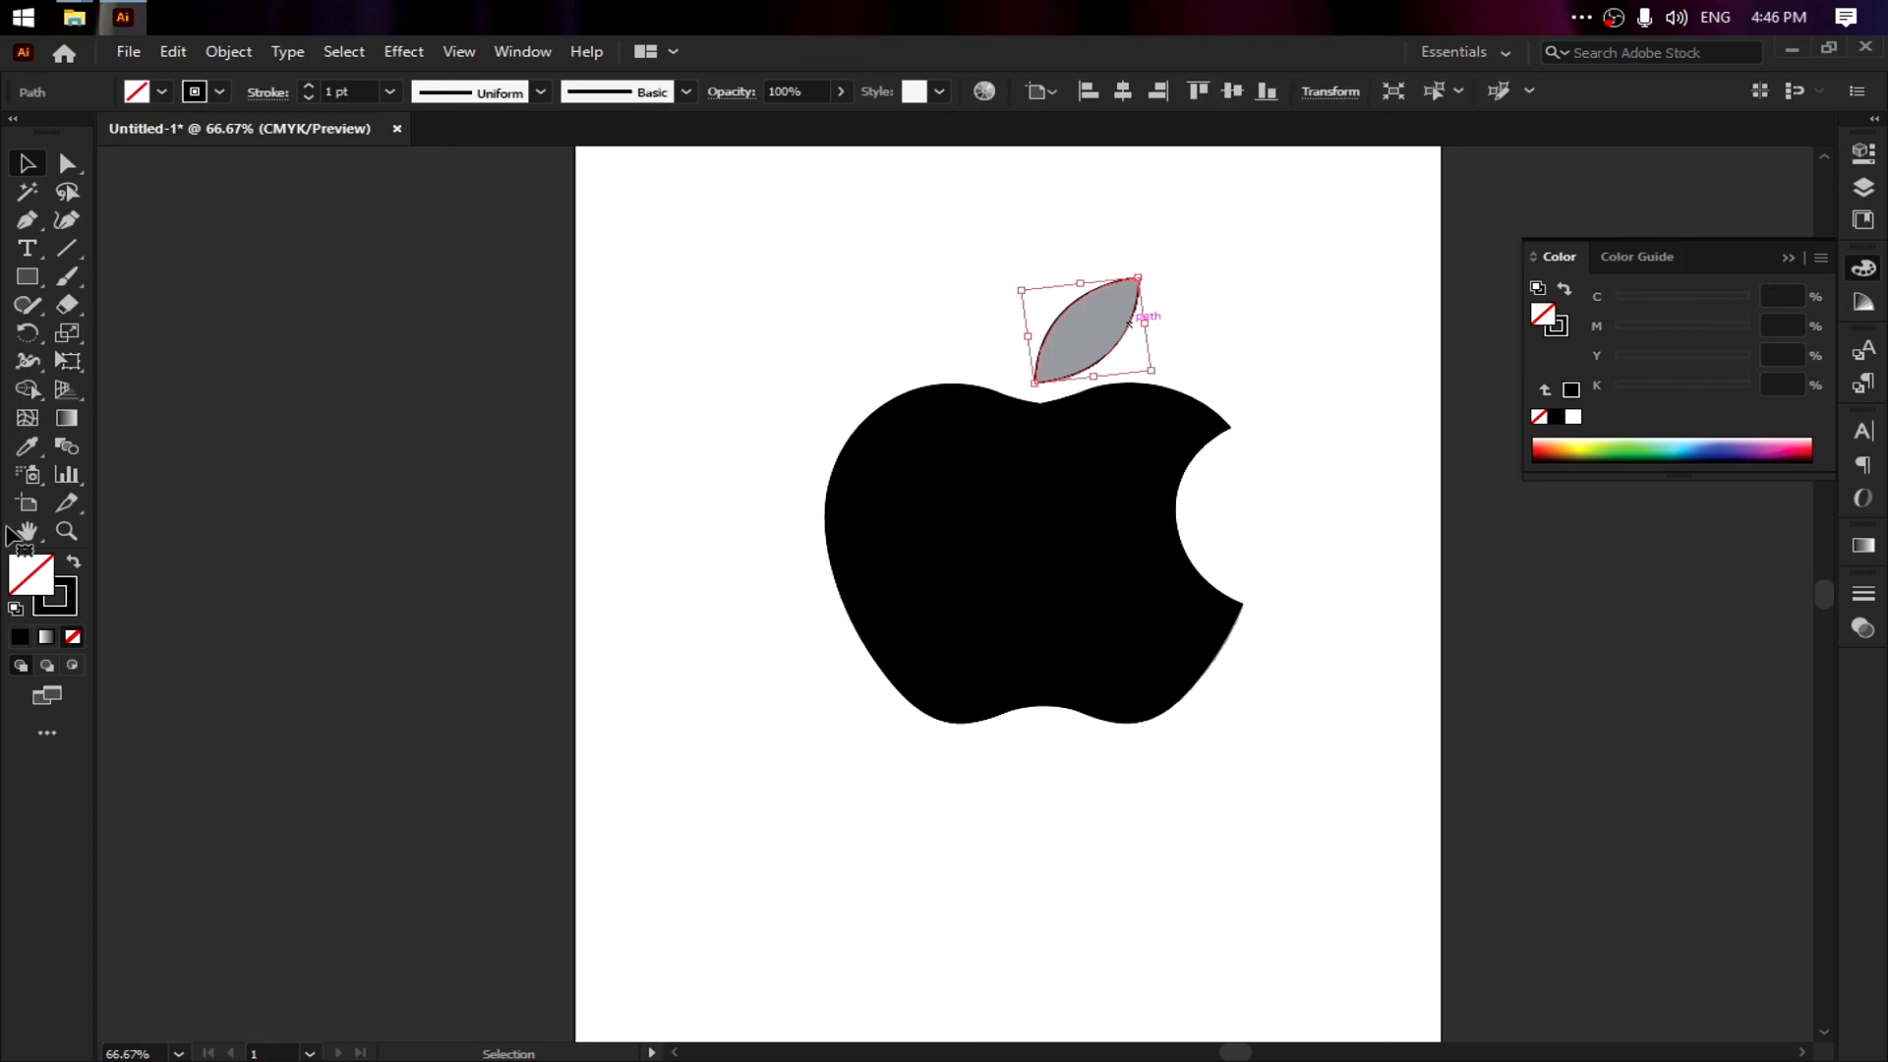
pyautogui.click(22, 635)
pyautogui.click(739, 334)
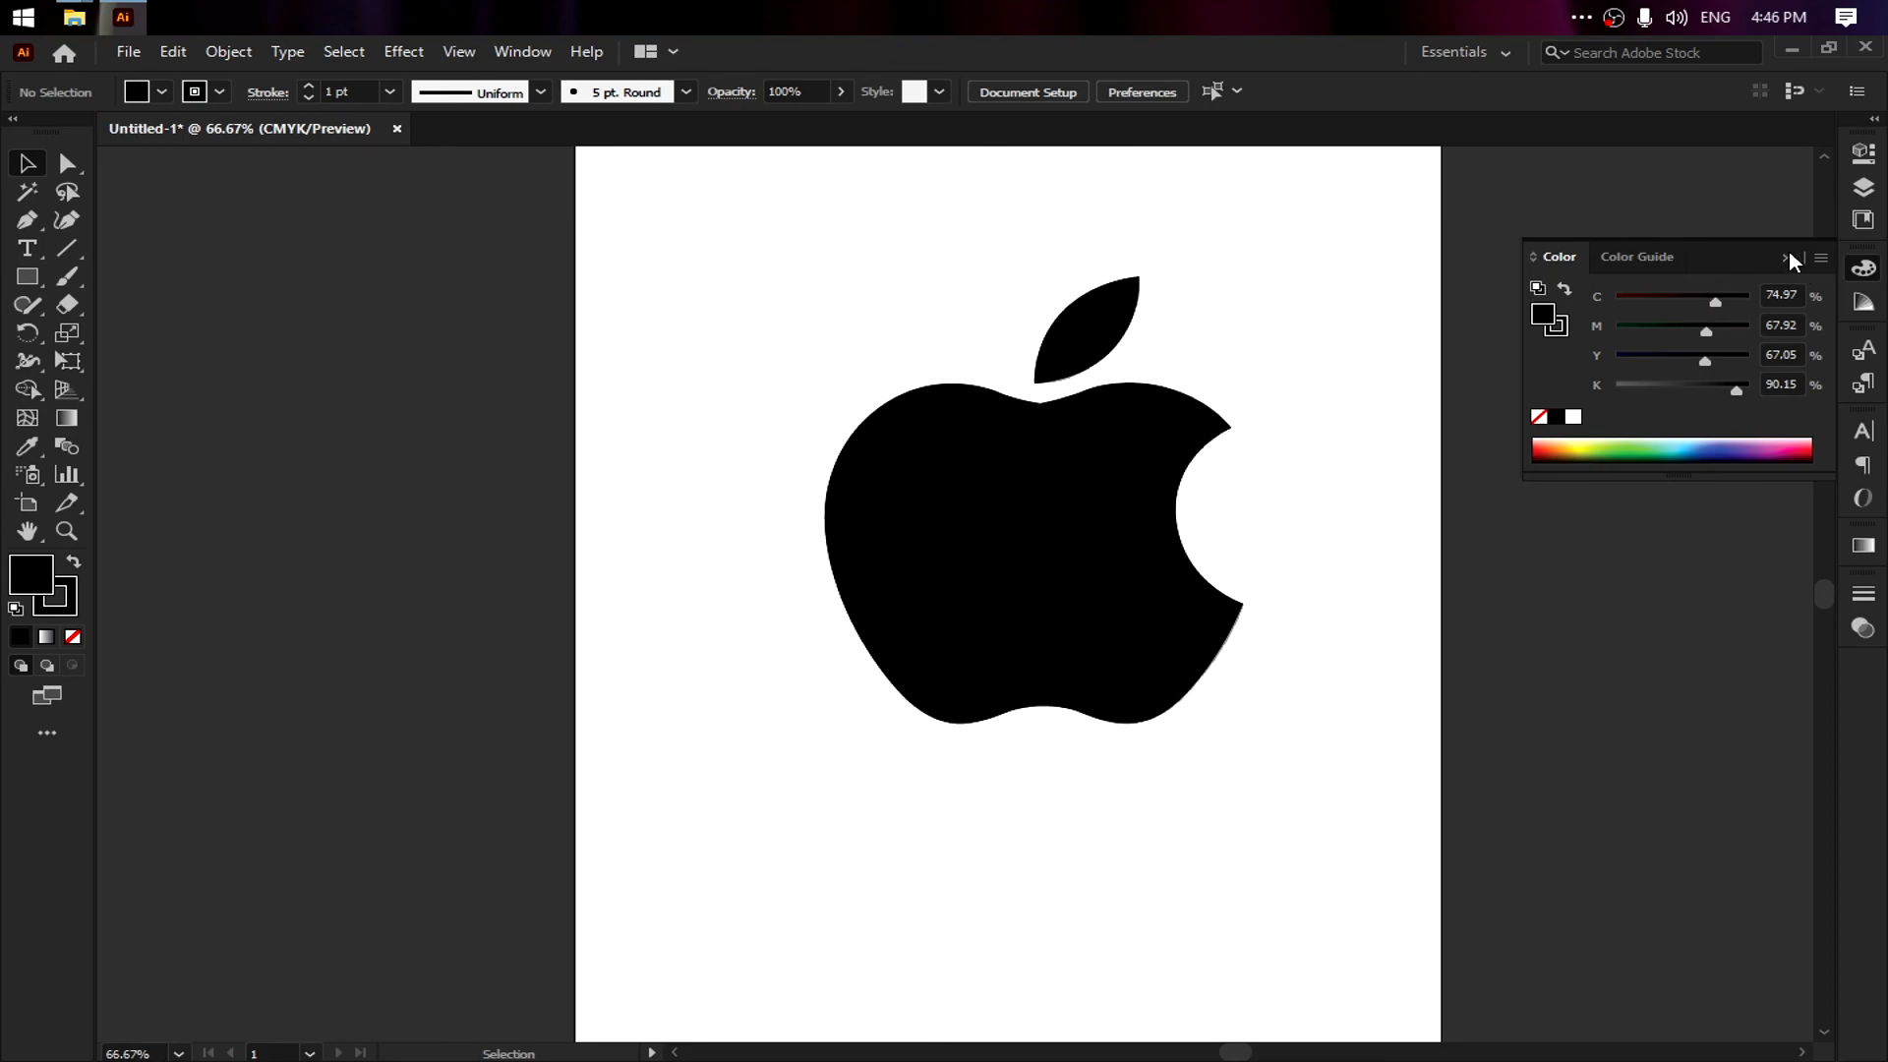
# Delete the "workplace" layer together with its template artwork
pyautogui.click(1863, 187)
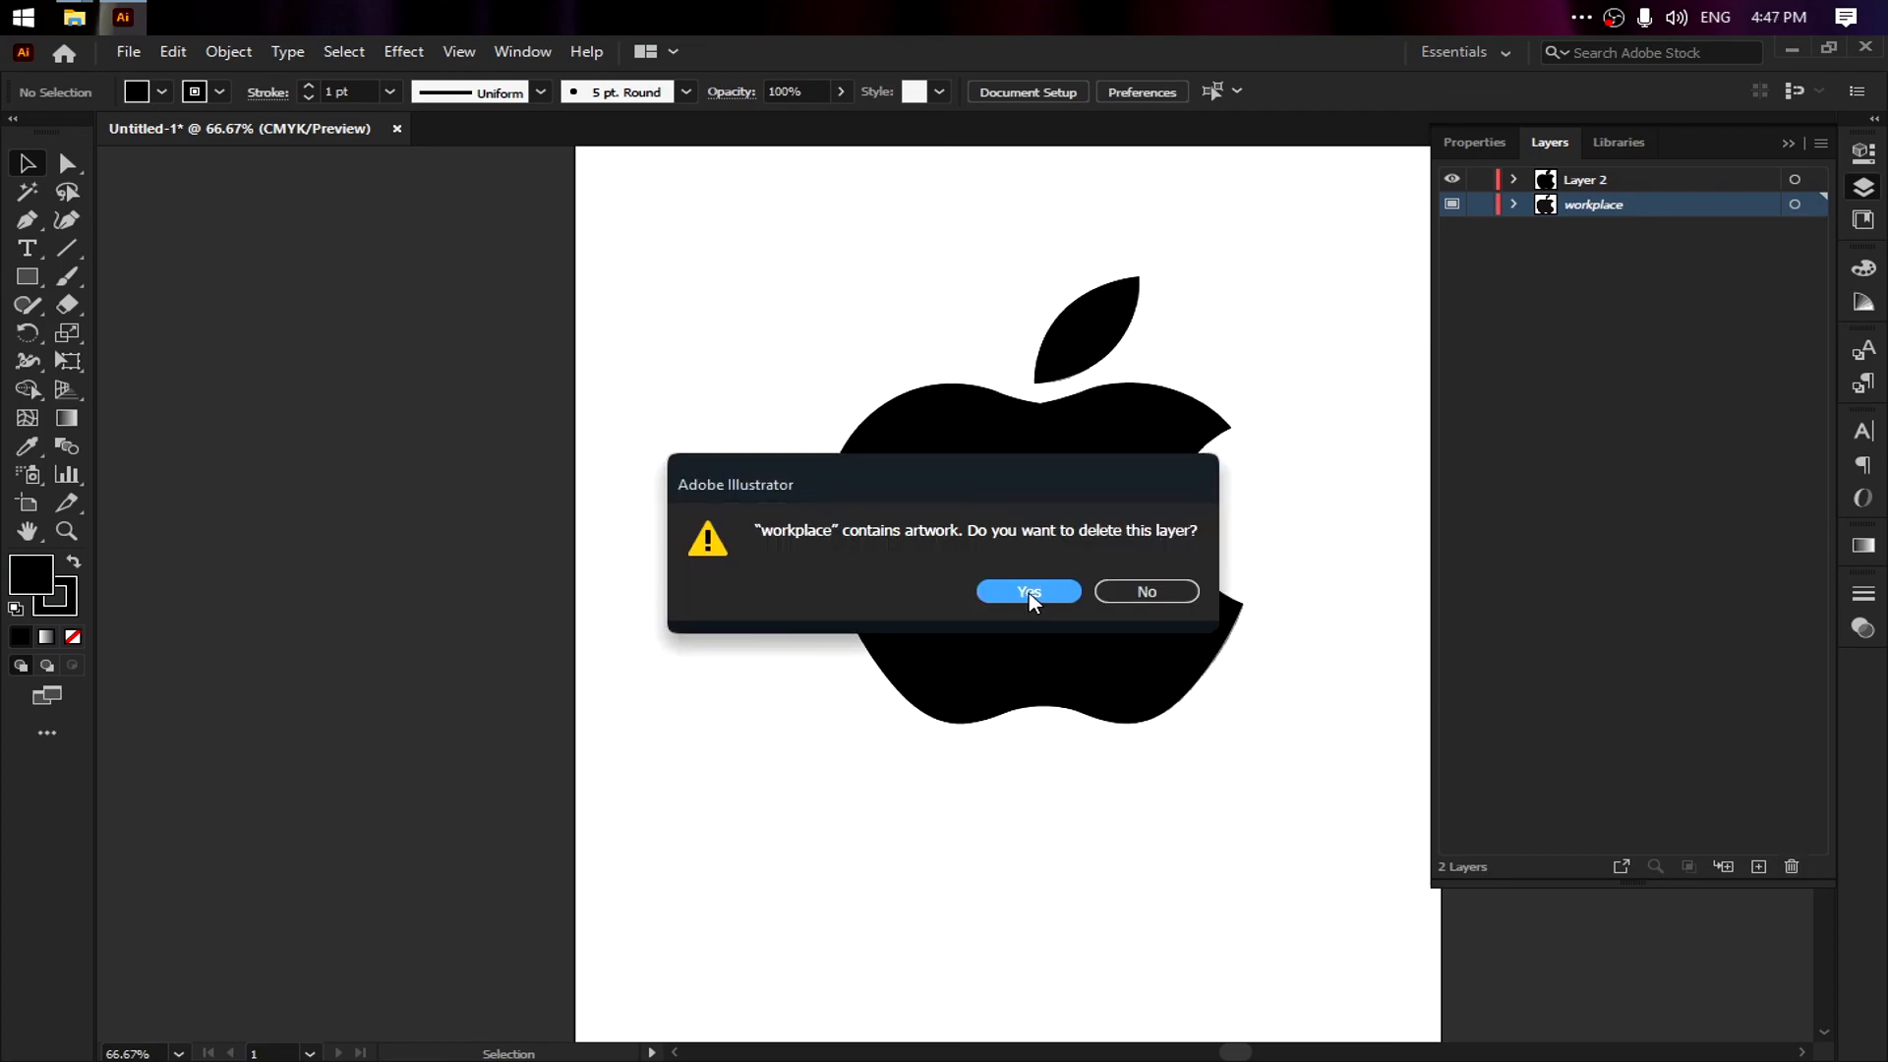
pyautogui.click(1028, 591)
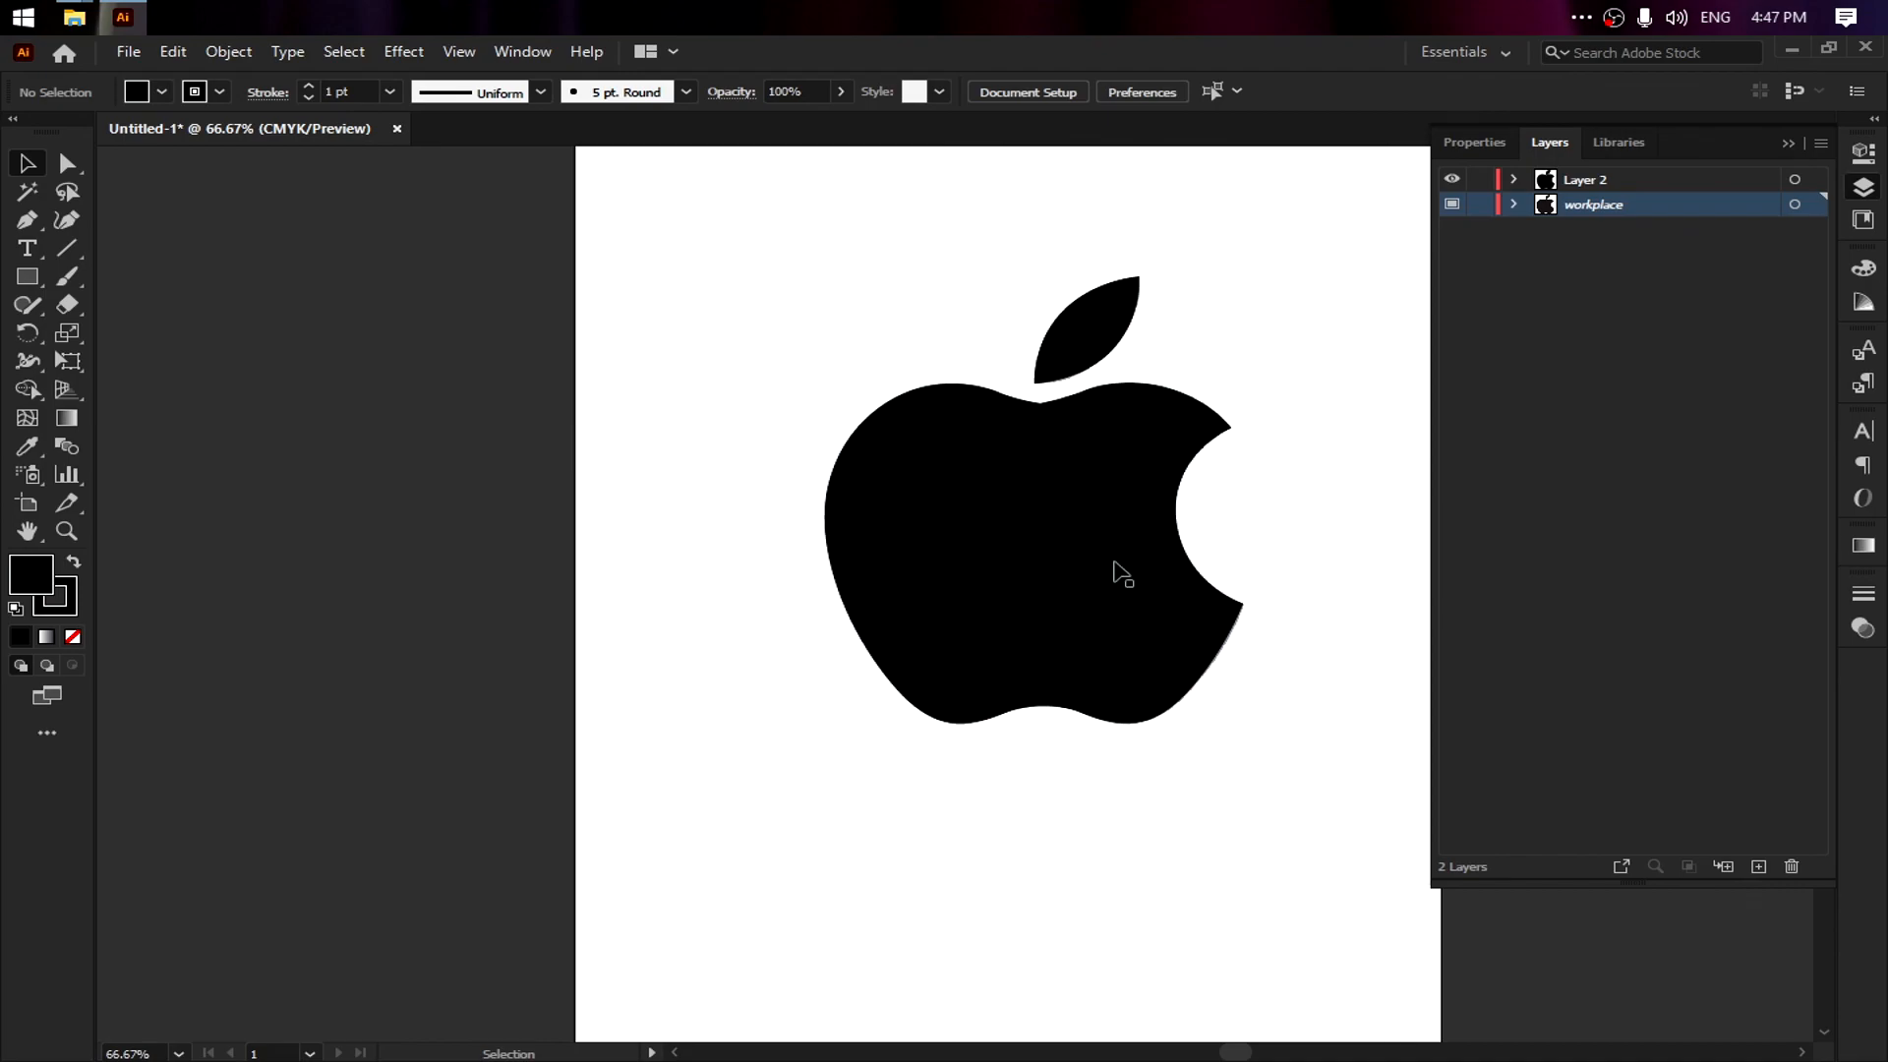
pyautogui.press('space')
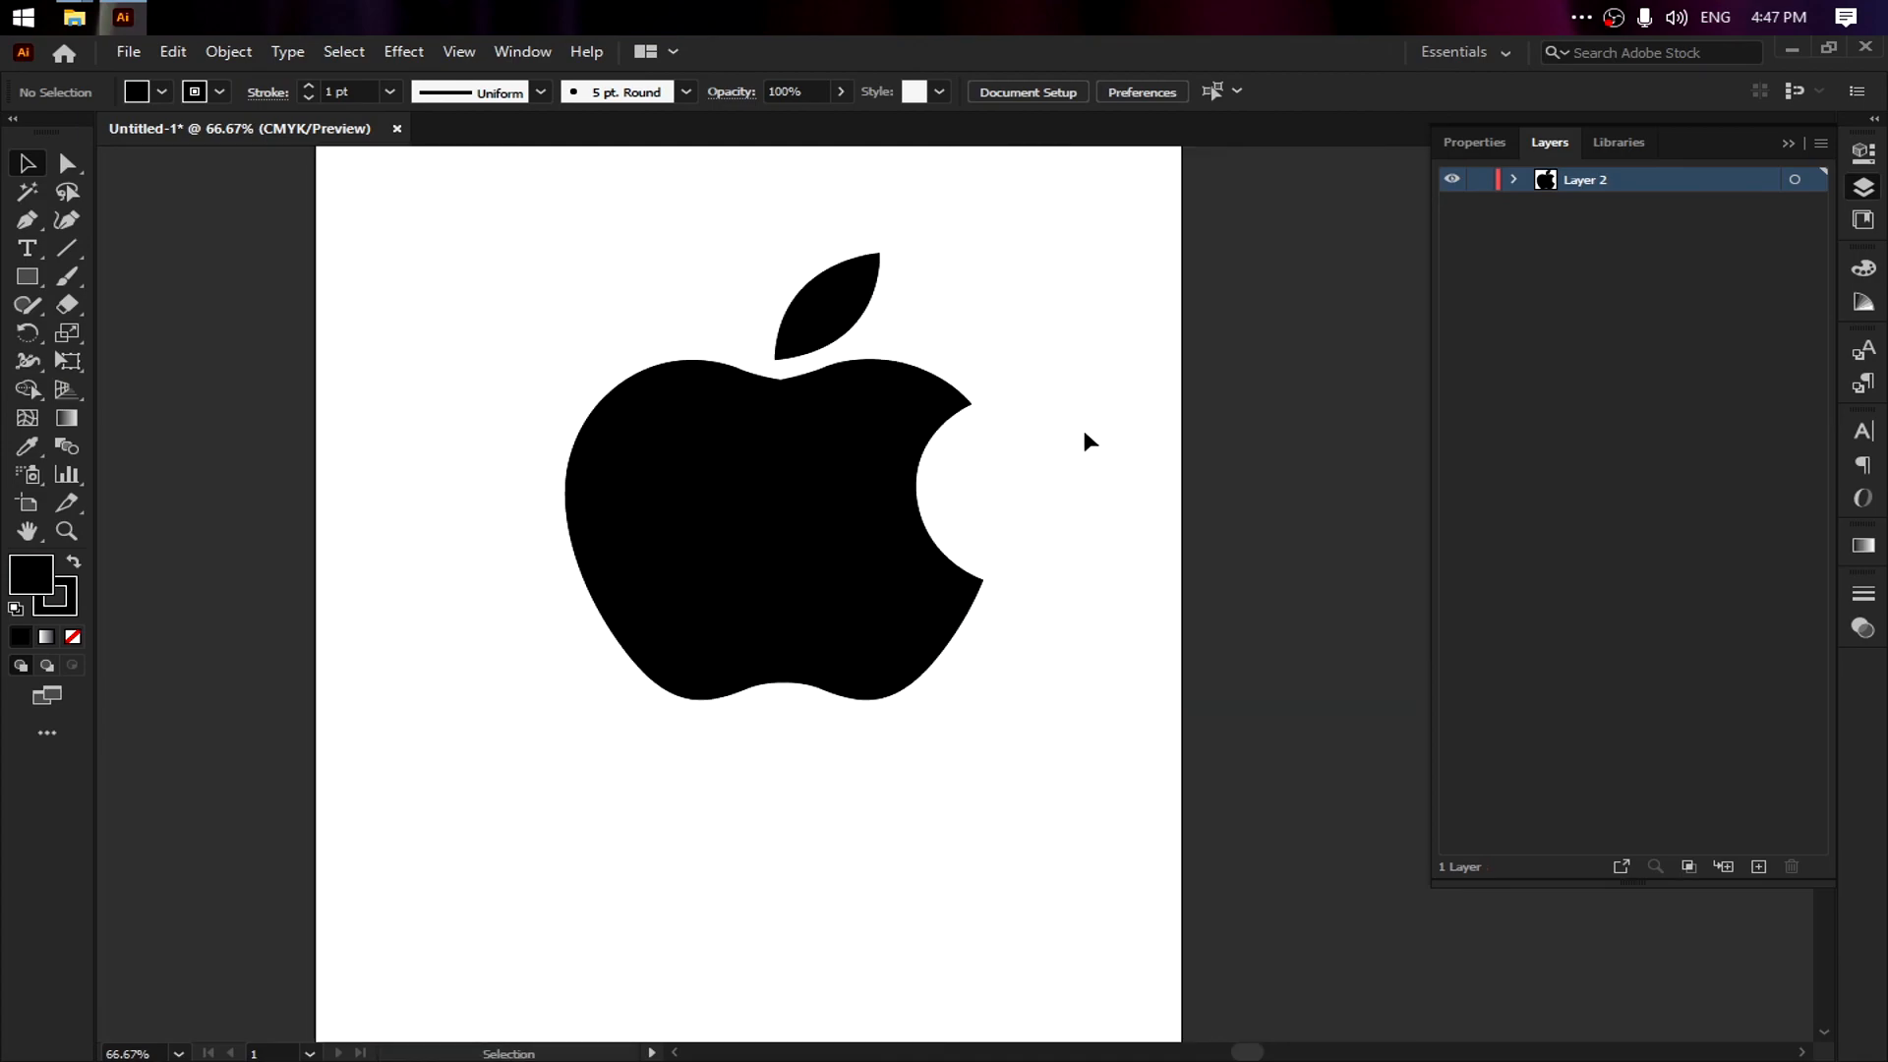